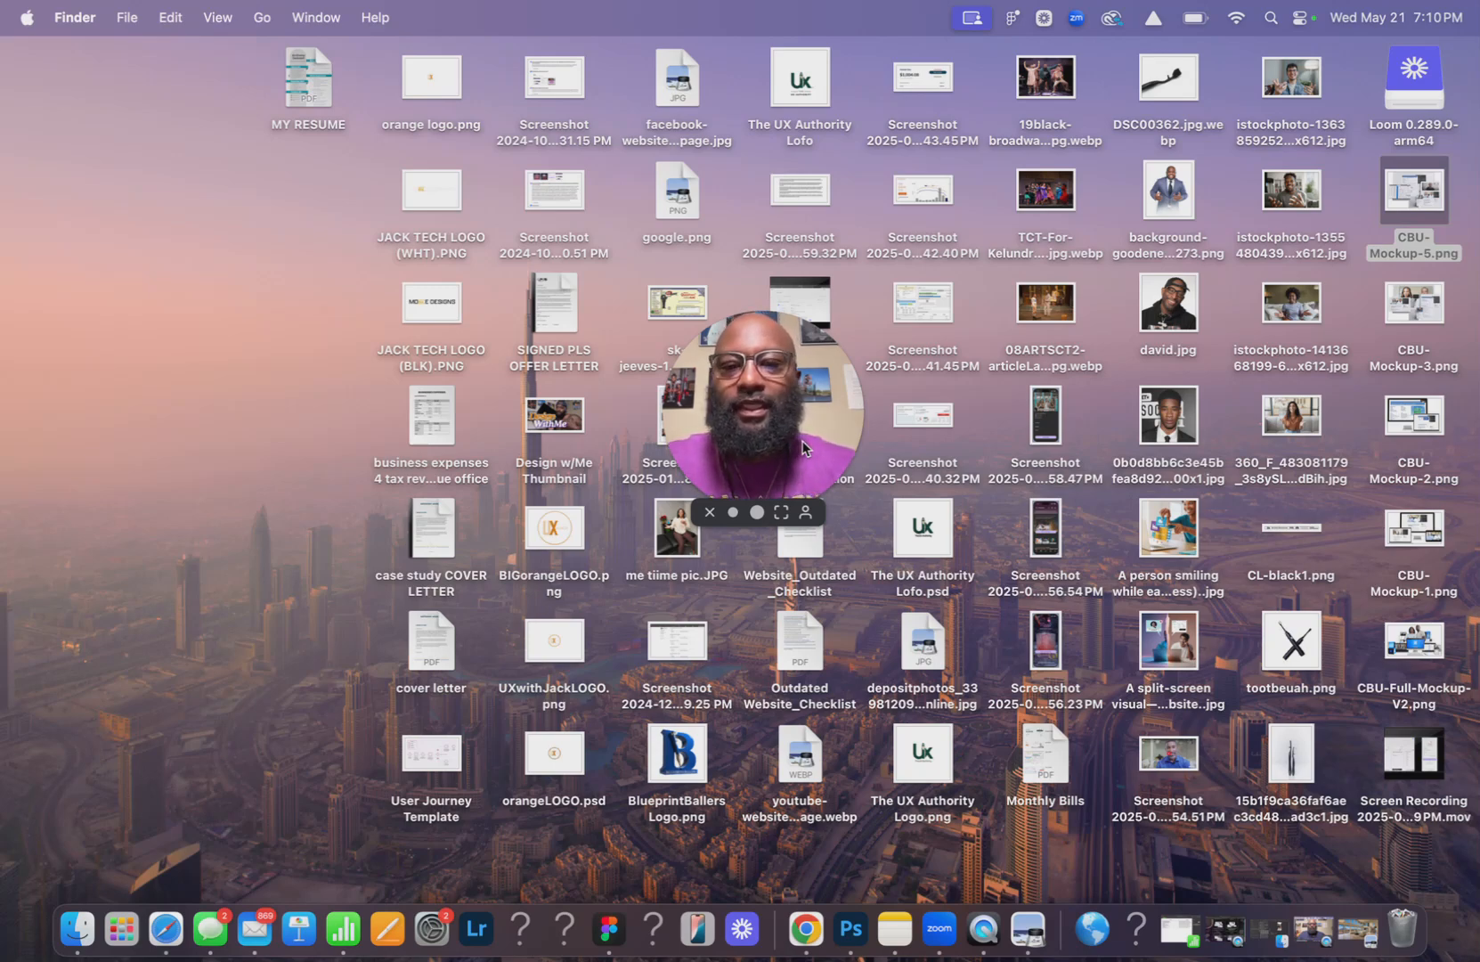
Switch to Safari showing the Hess Cleaning homepage.
left_click_drag(767, 415, 127, 712)
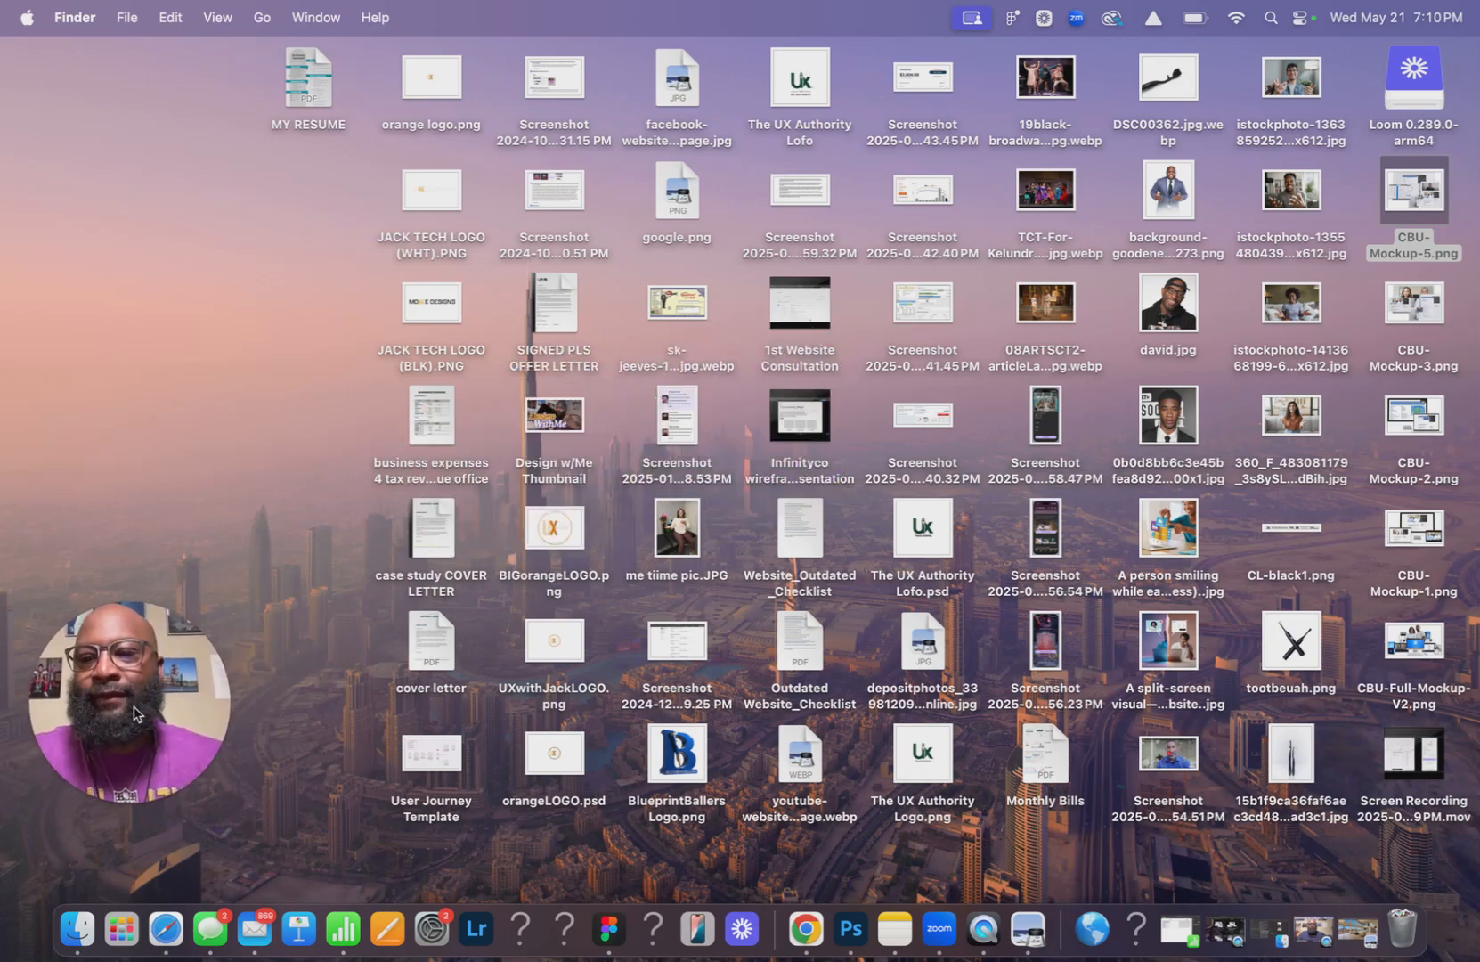
left_click(167, 932)
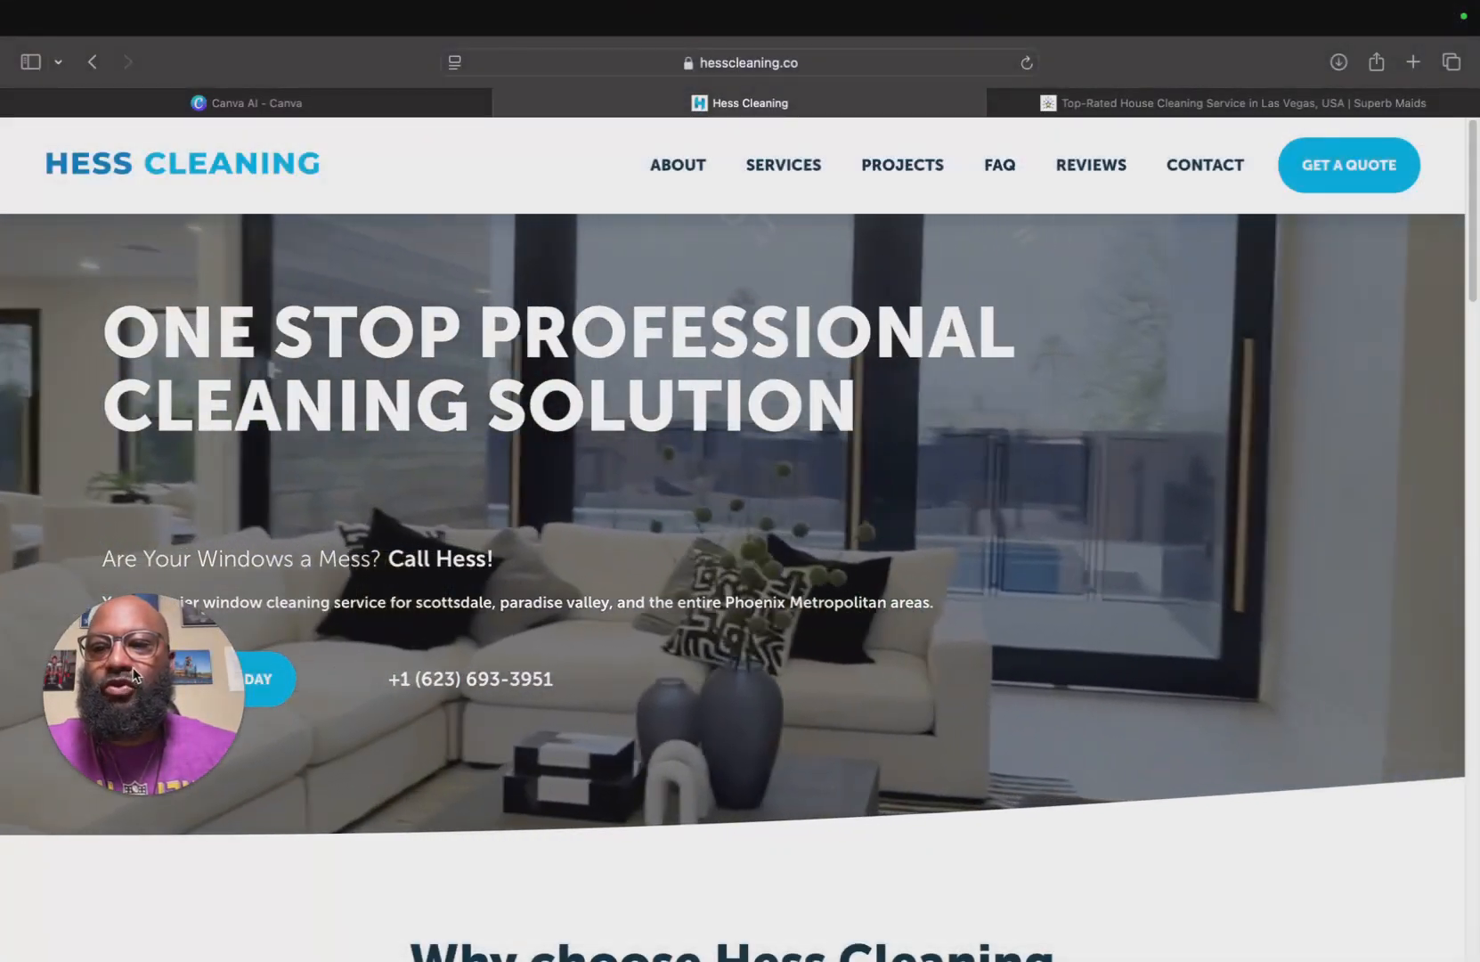
left_click_drag(135, 767, 1300, 883)
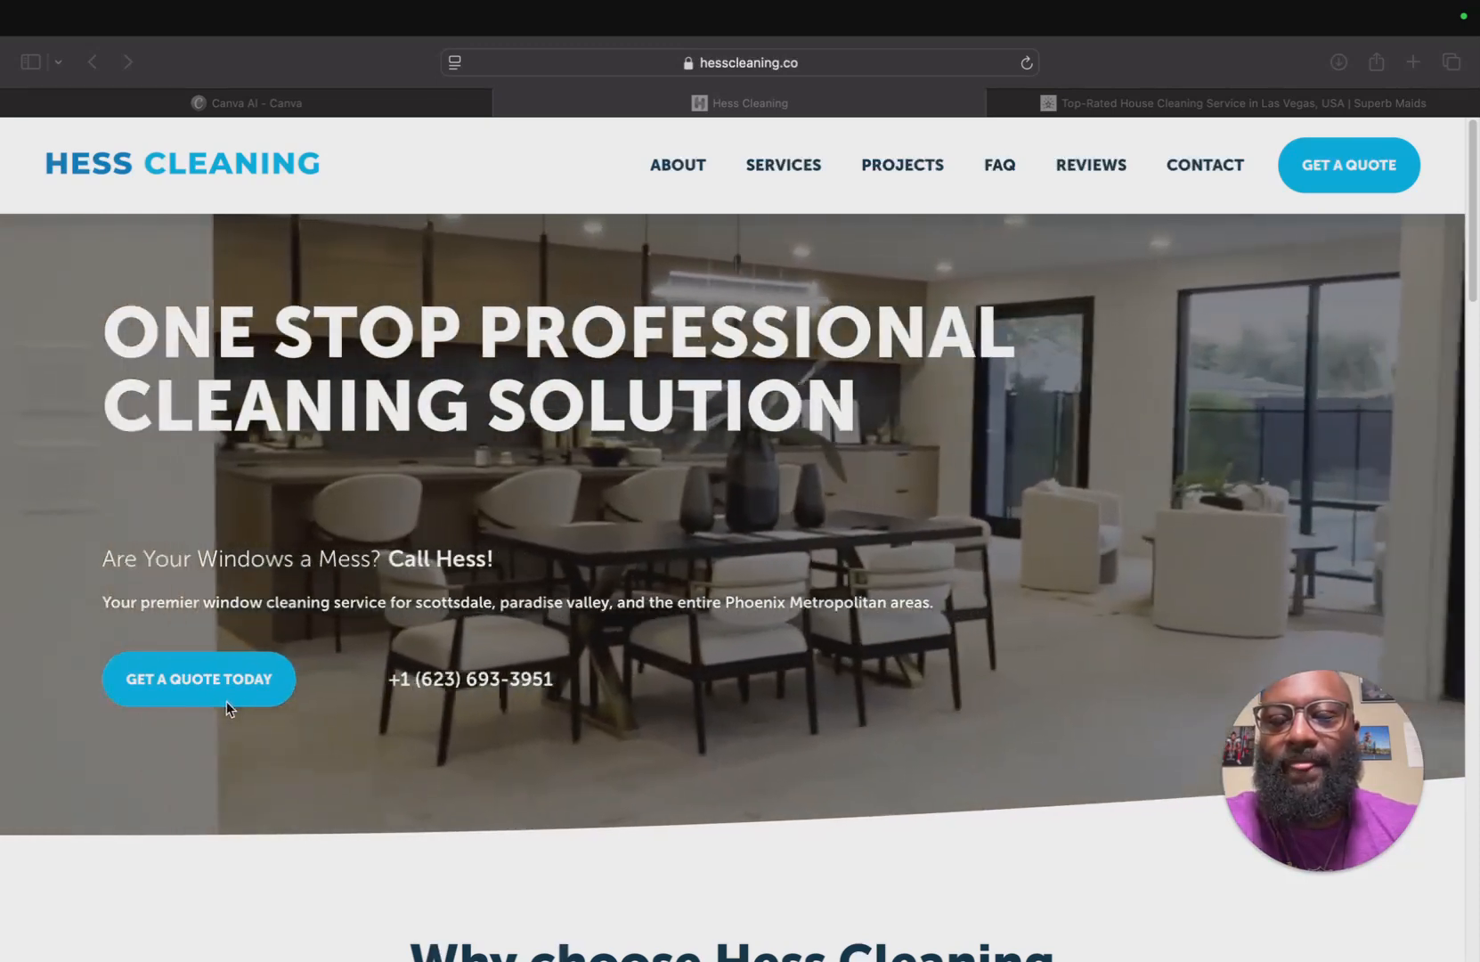
Open the Get a Quote Today contact form page, then go back to the homepage.
left_click(1115, 290)
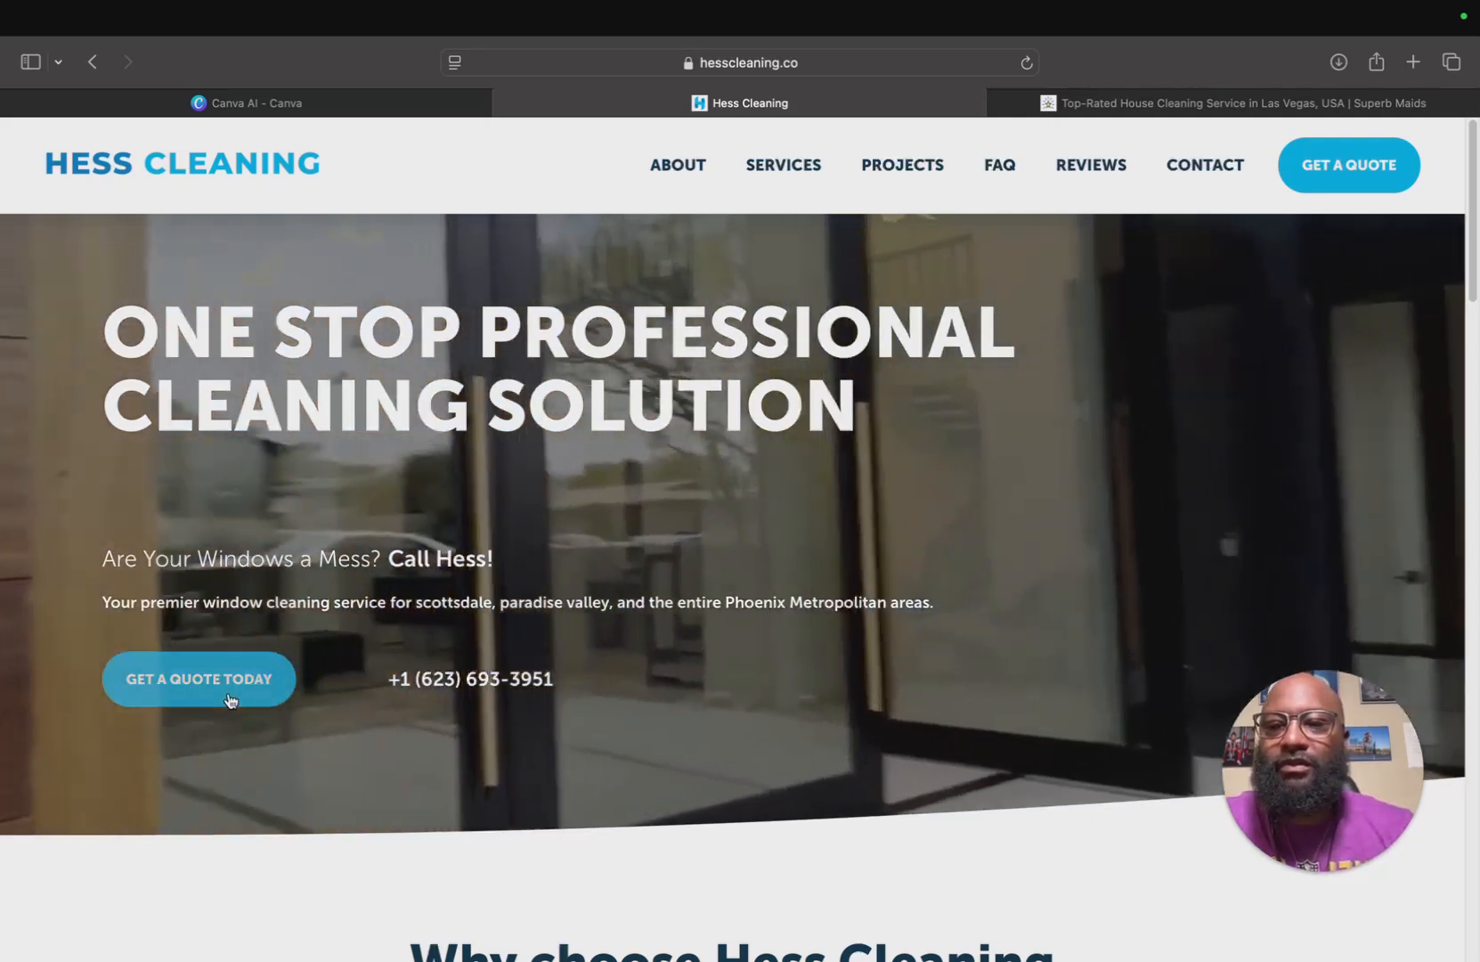
left_click(230, 700)
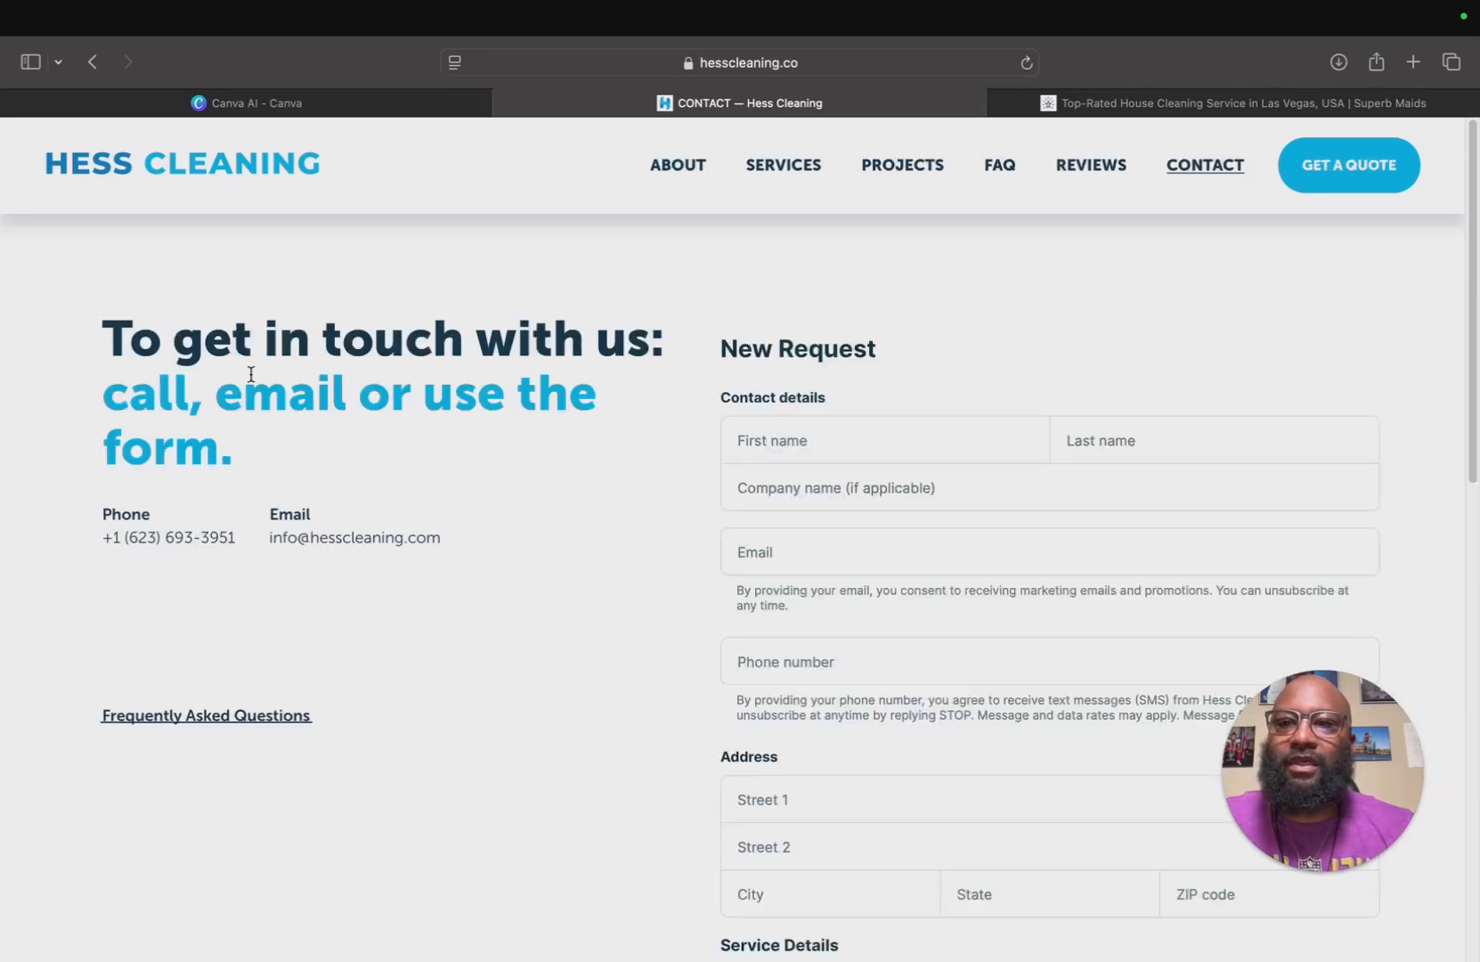
left_click(92, 62)
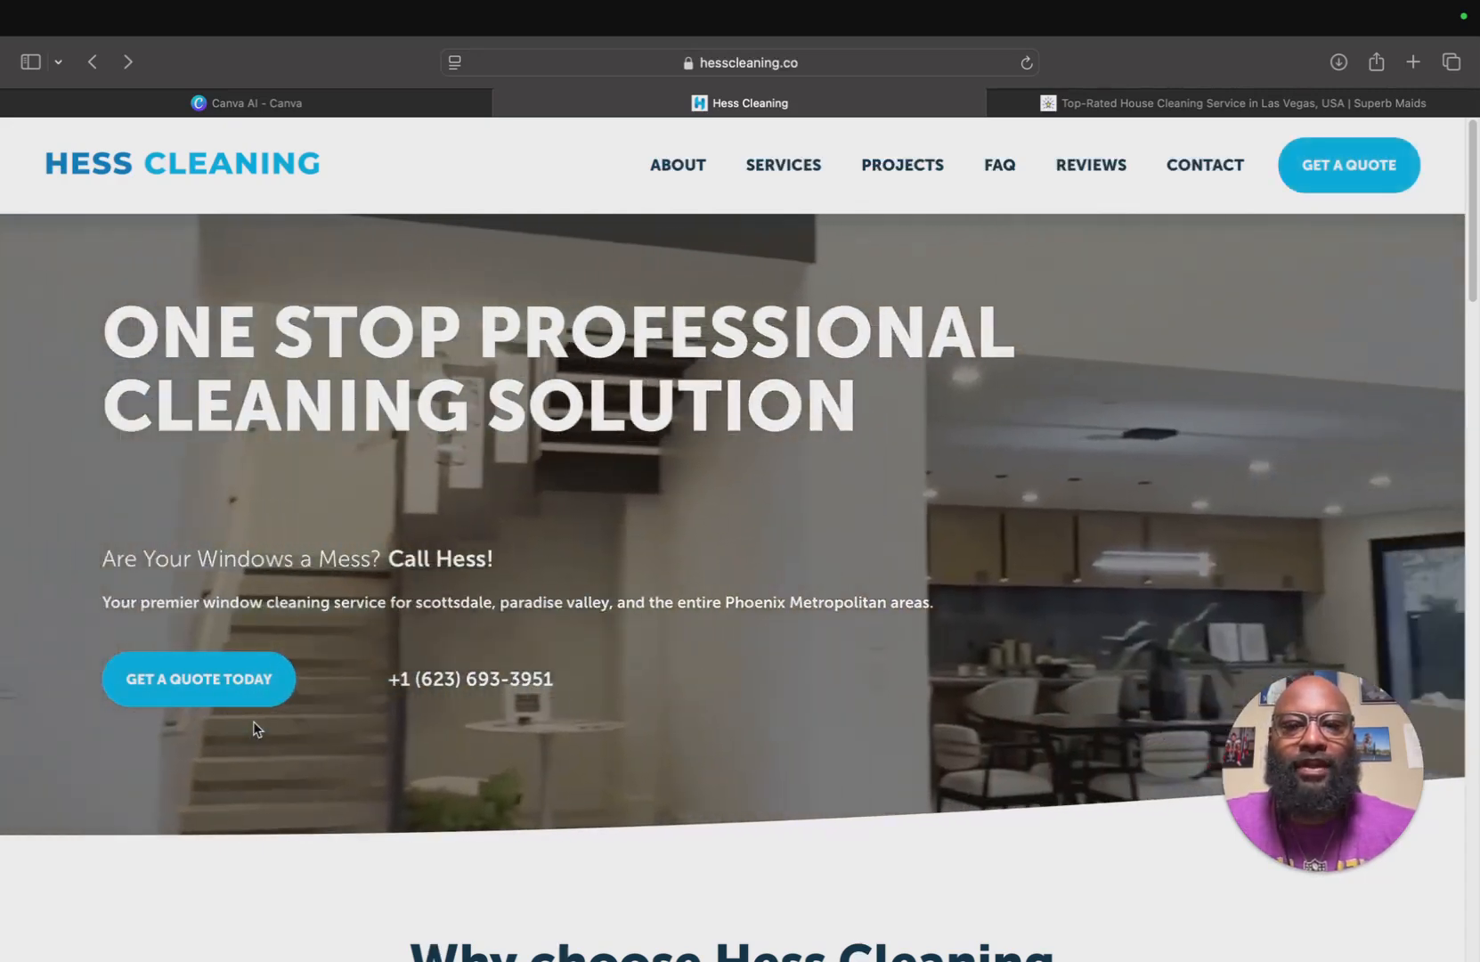
Scroll down to the 'Why choose Hess Cleaning' section and examine its heading and feature columns.
scroll(559, 670, "down", 2)
scroll(559, 674, "down", 5)
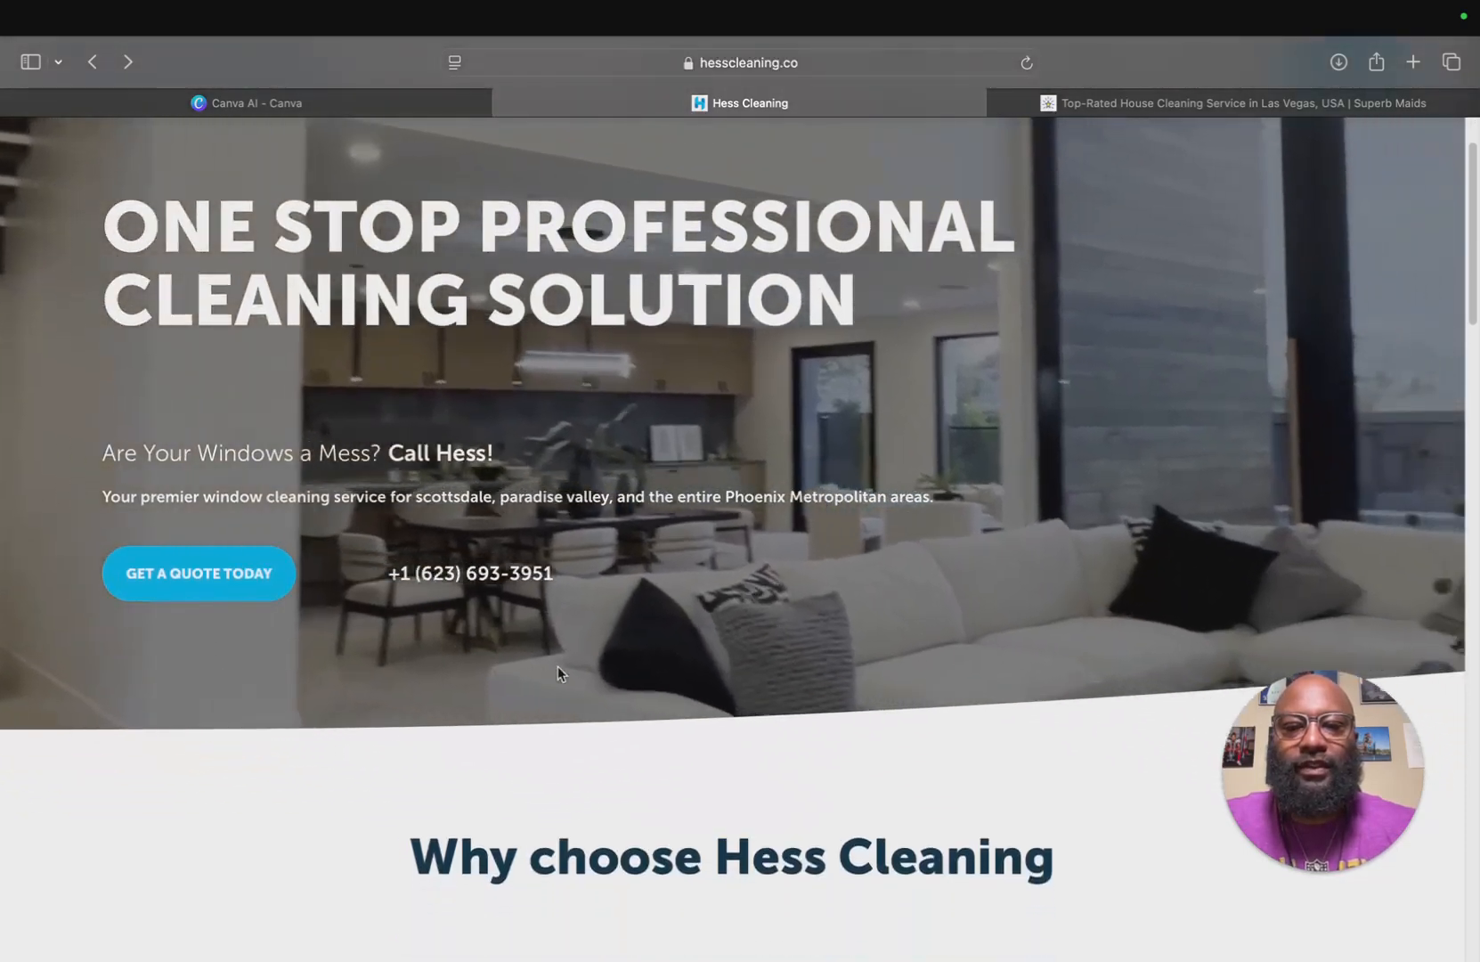
scroll(559, 673, "down", 3)
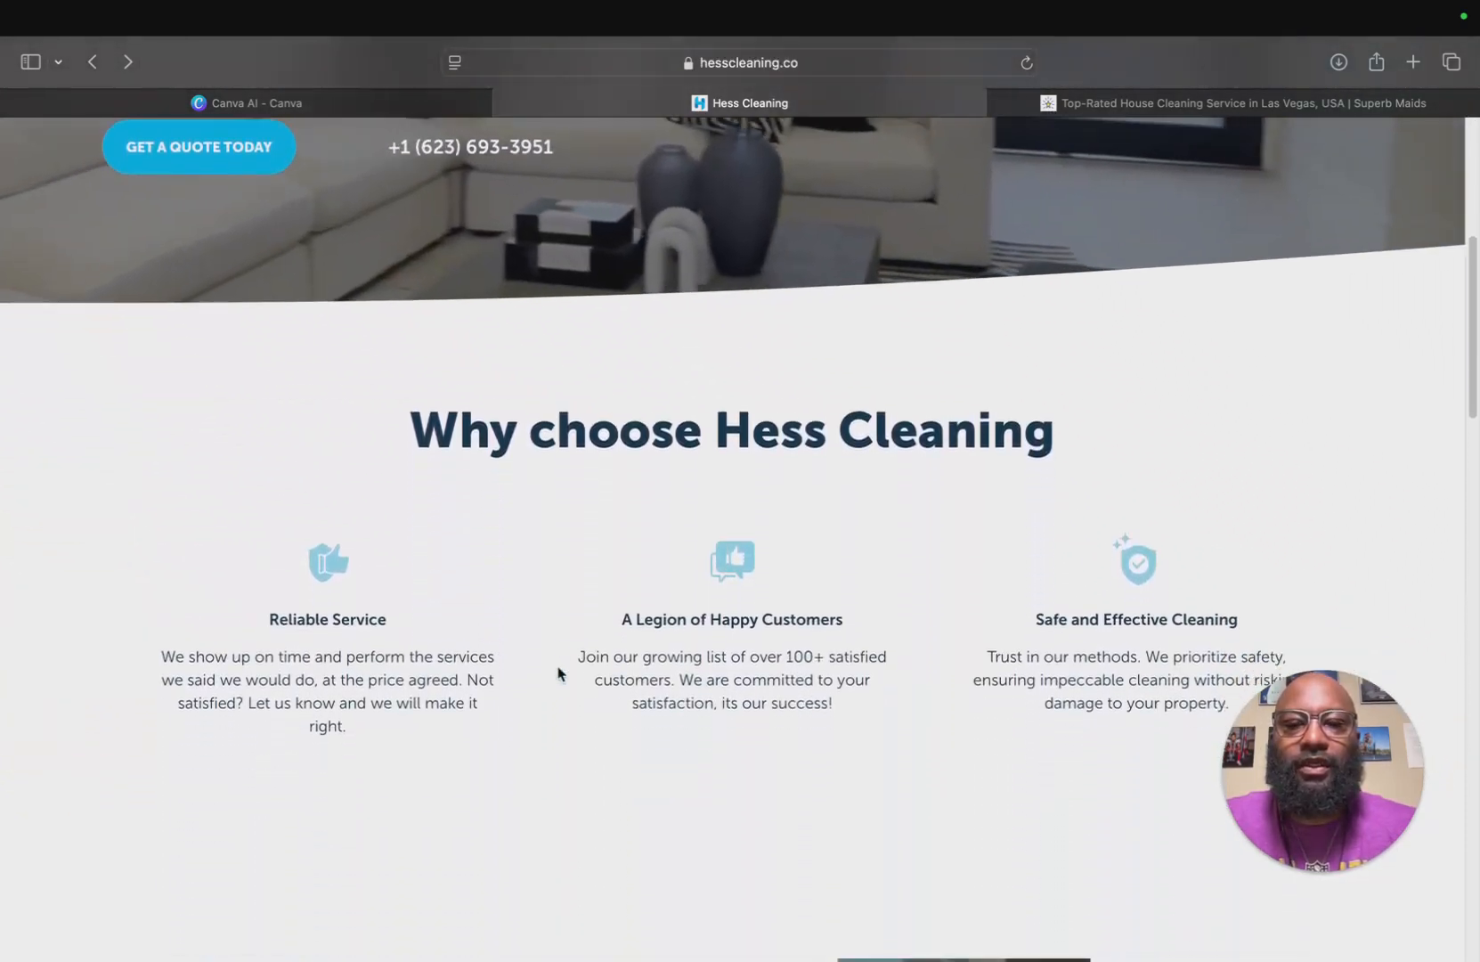
scroll(597, 598, "down", 1)
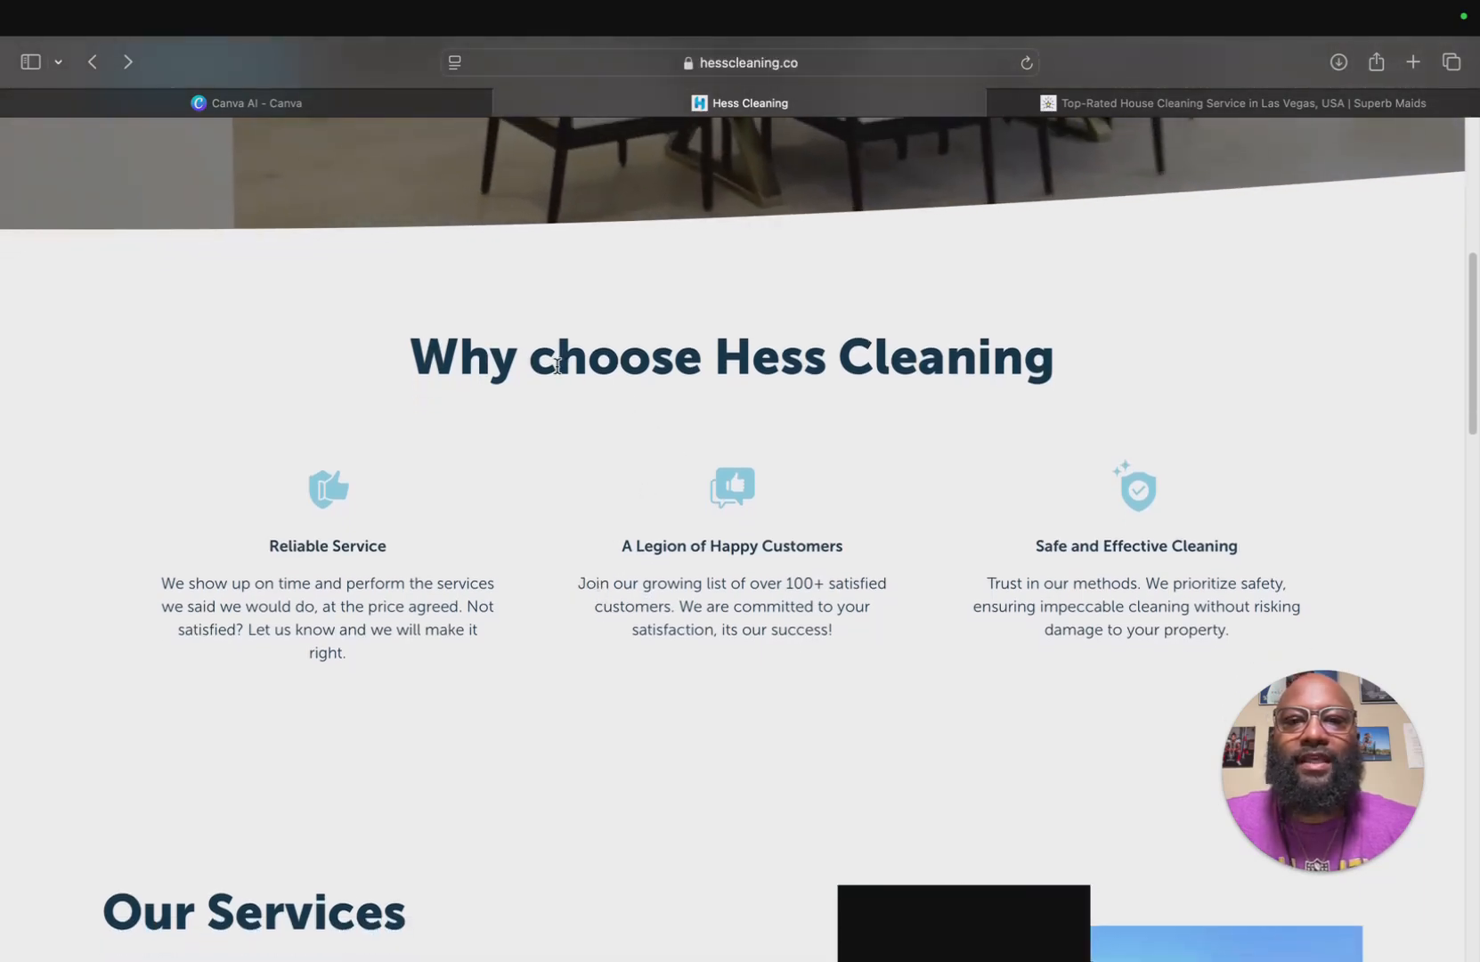
mouse_move(551, 362)
left_mouse_down()
mouse_move(489, 362)
mouse_move(529, 362)
left_mouse_up()
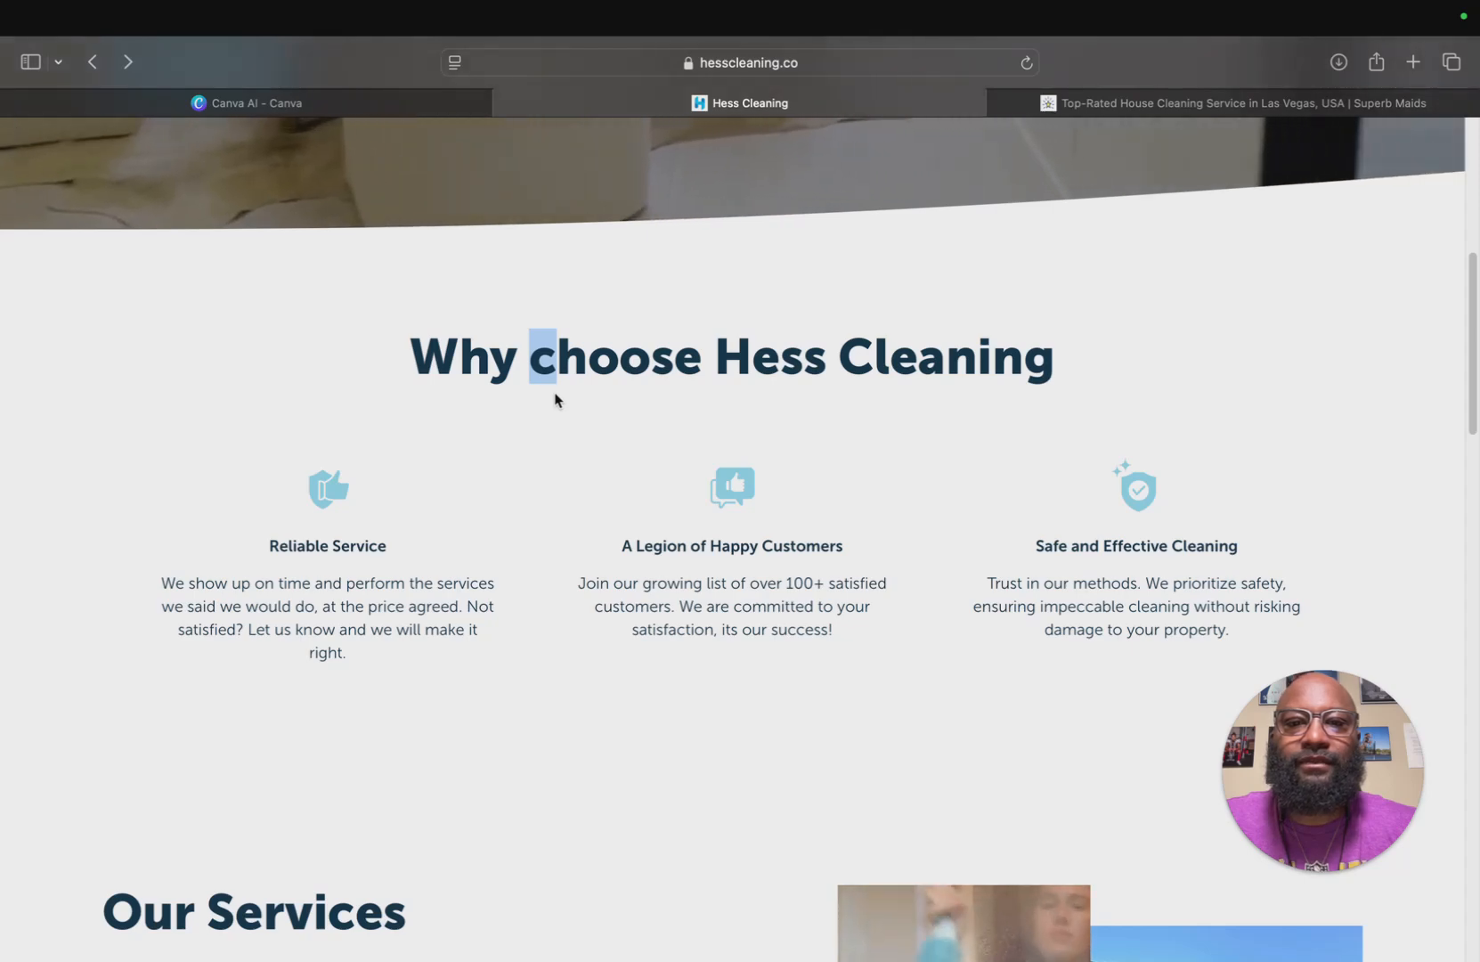
left_click(562, 434)
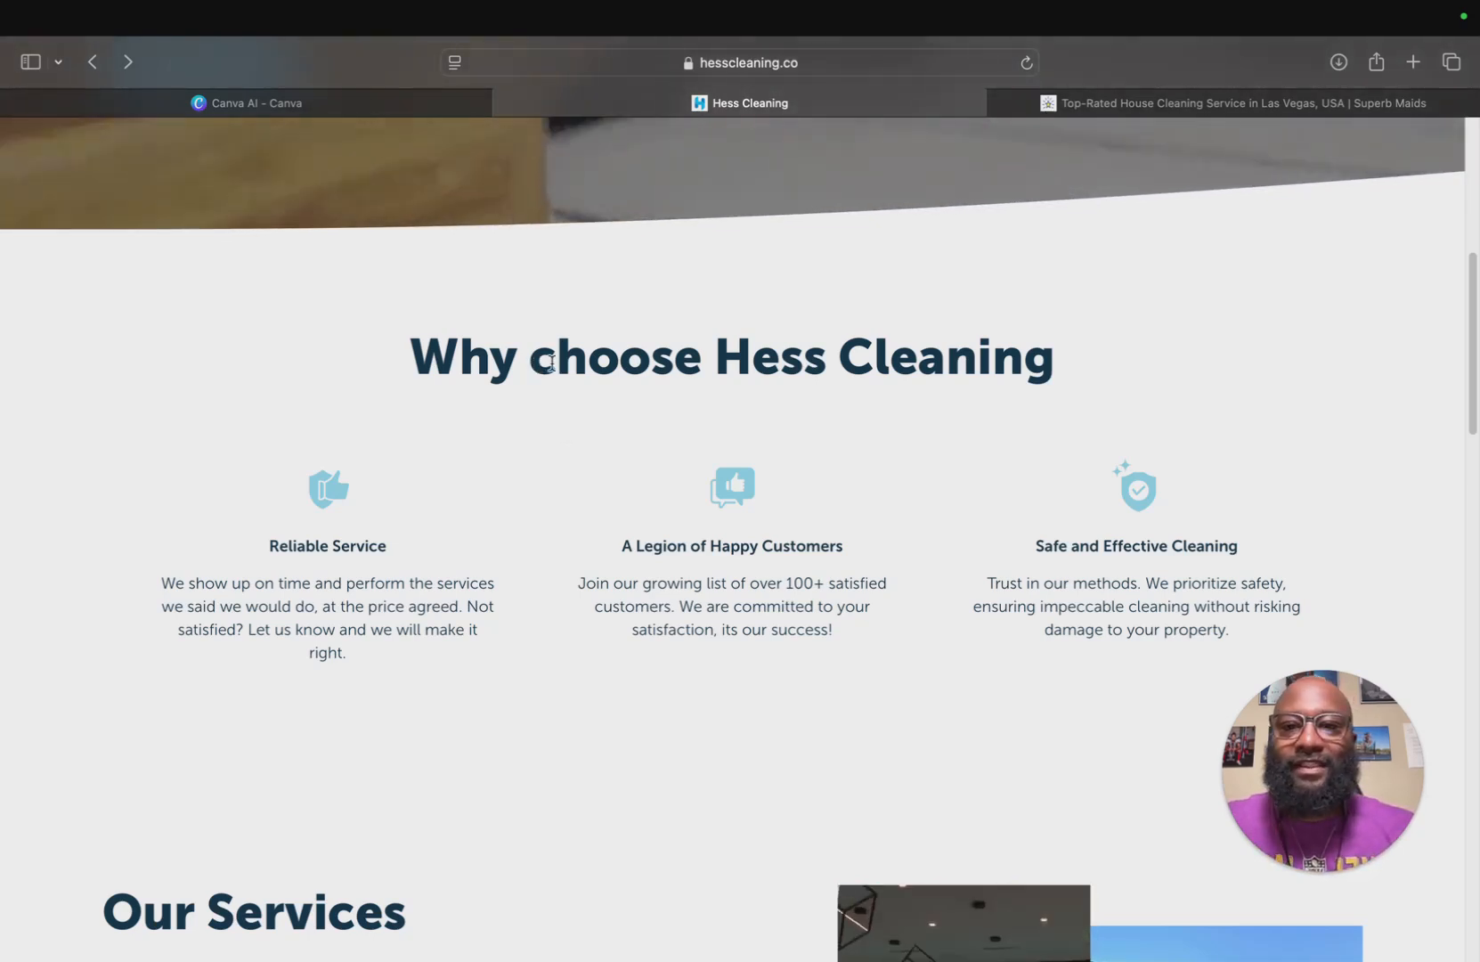
left_click_drag(552, 360, 536, 360)
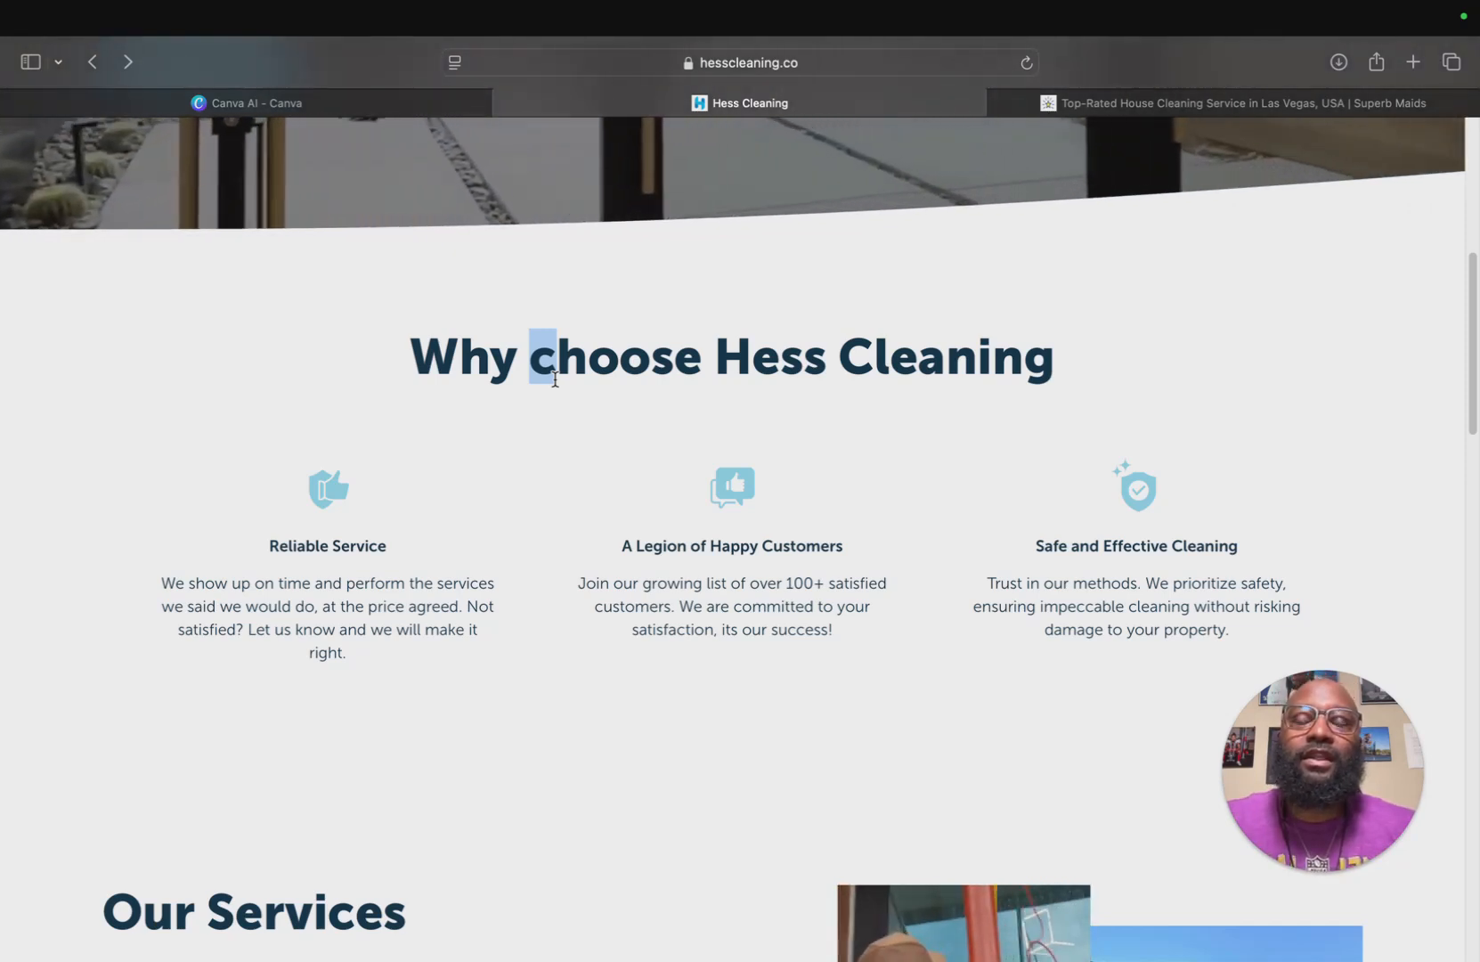
left_click(519, 435)
scroll(519, 435, "down", 1)
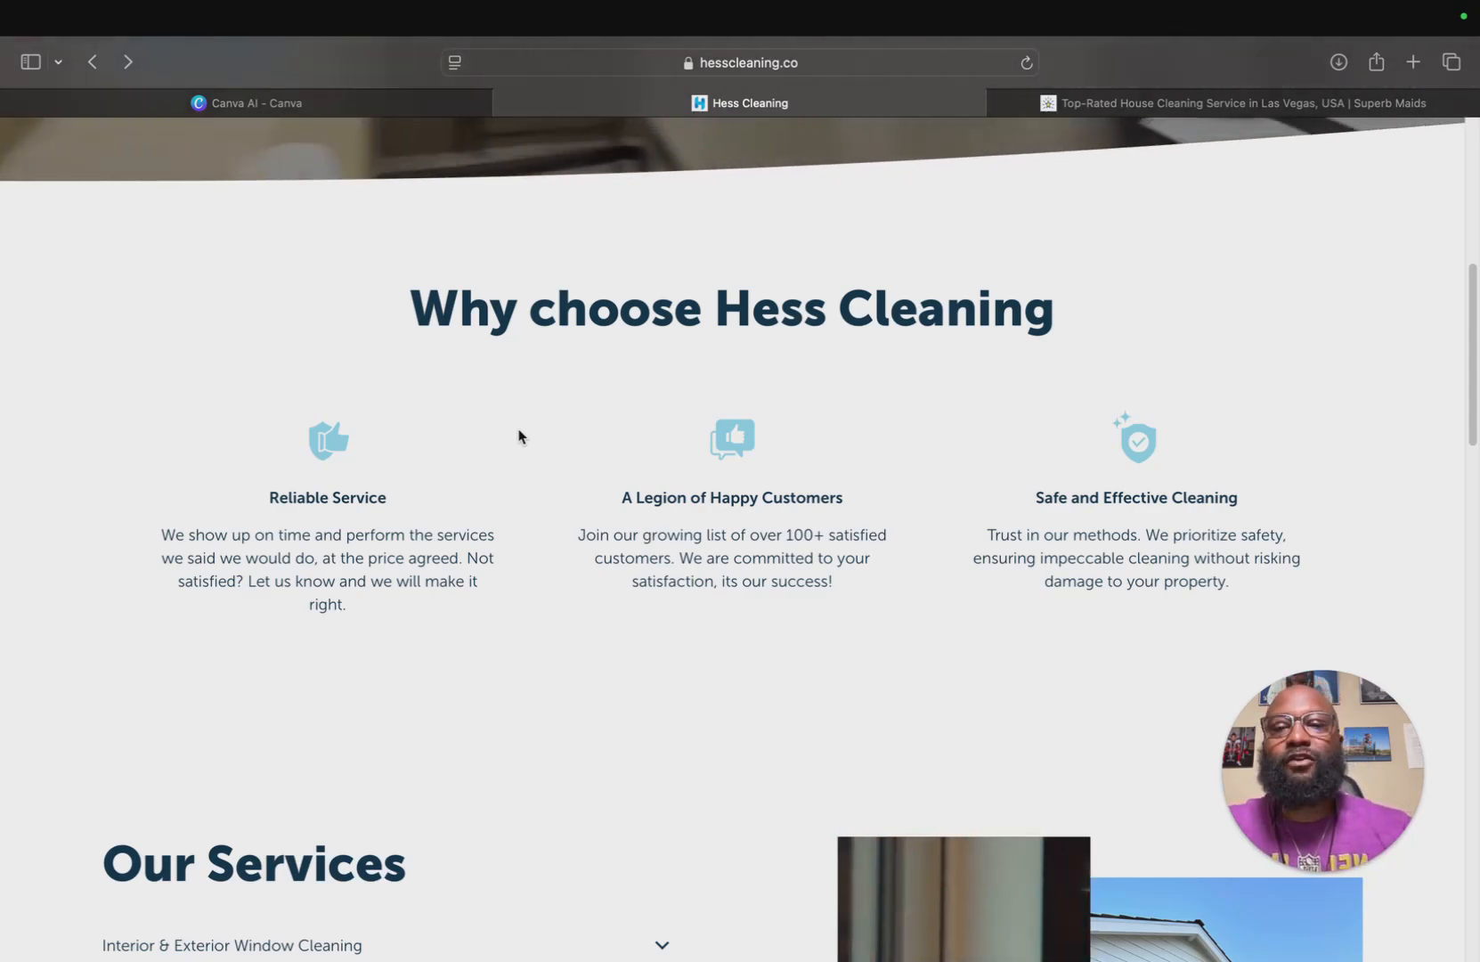
scroll(518, 437, "up", 6)
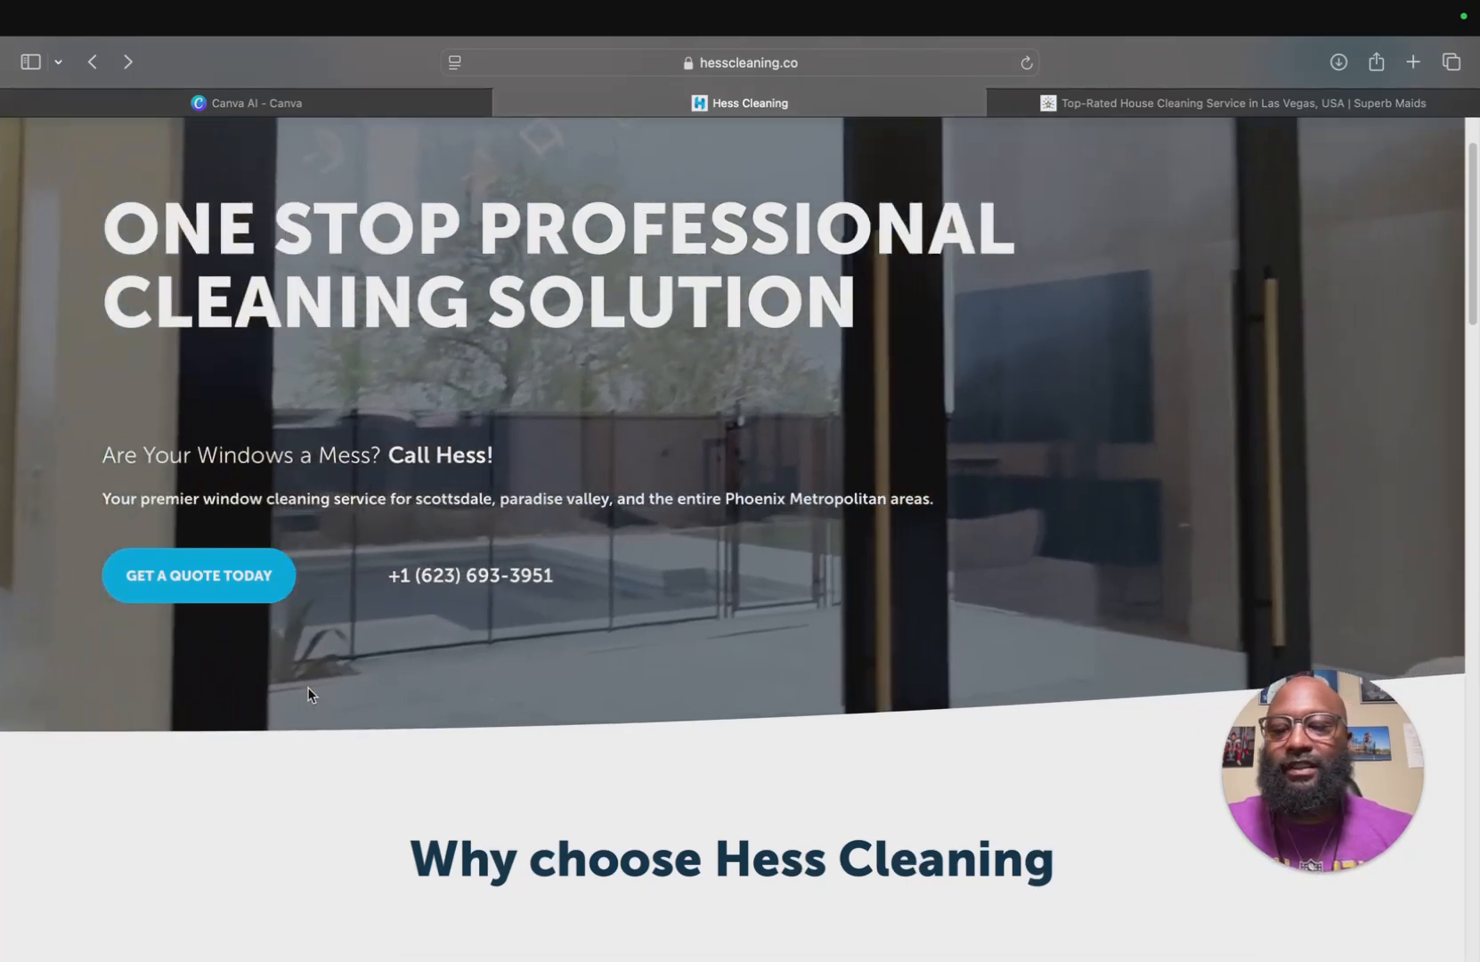
Scroll further down the homepage to review the Our Services section and its images.
scroll(307, 688, "down", 4)
scroll(308, 693, "down", 1)
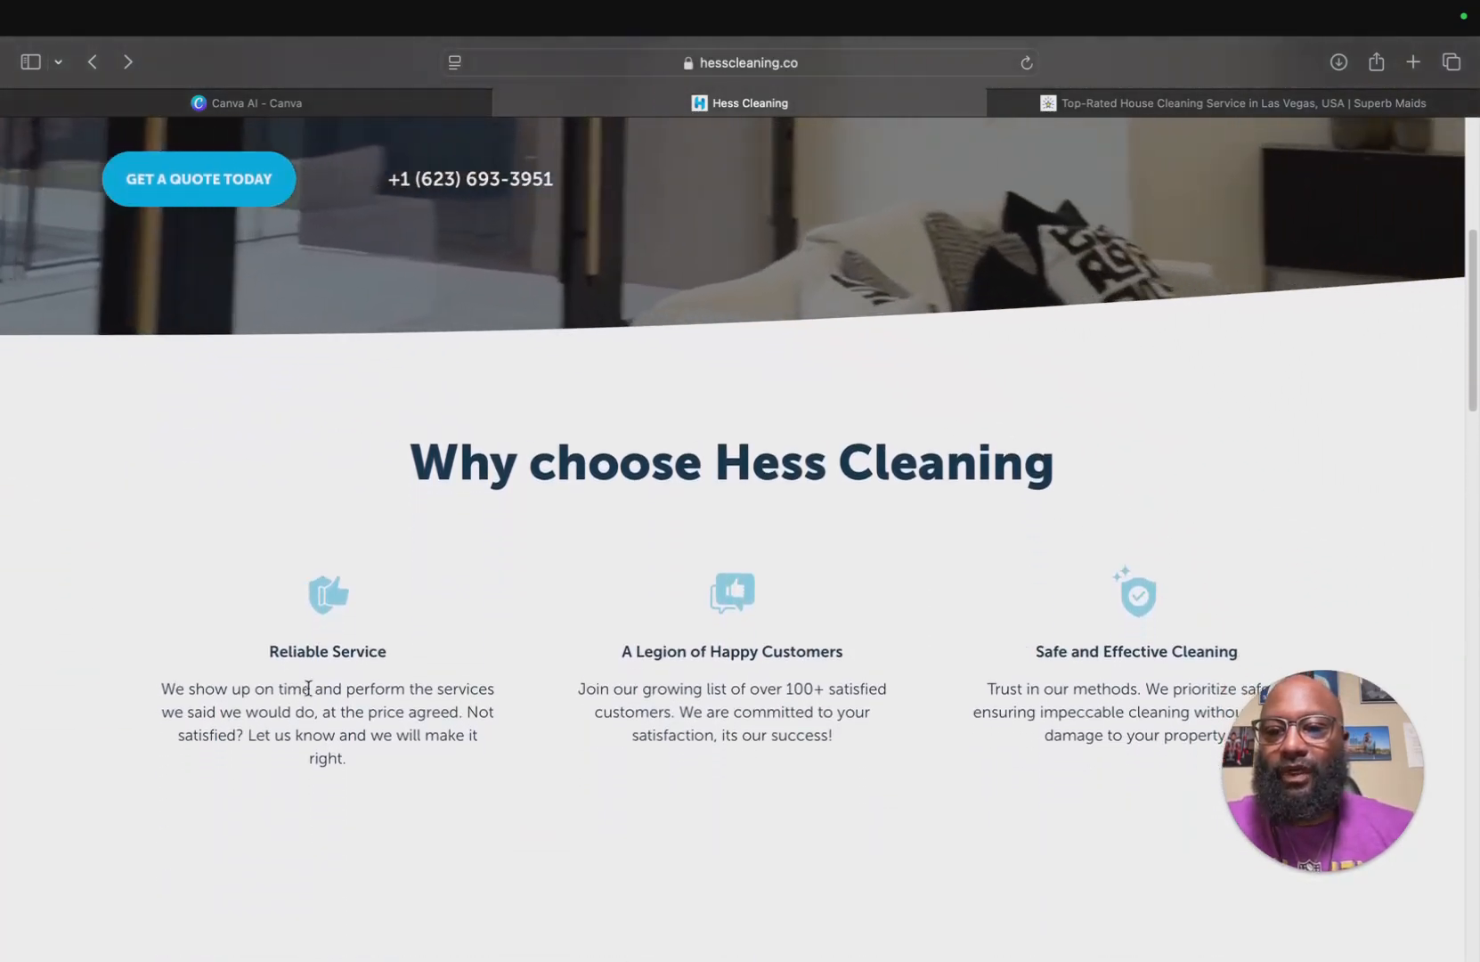
scroll(308, 687, "down", 1)
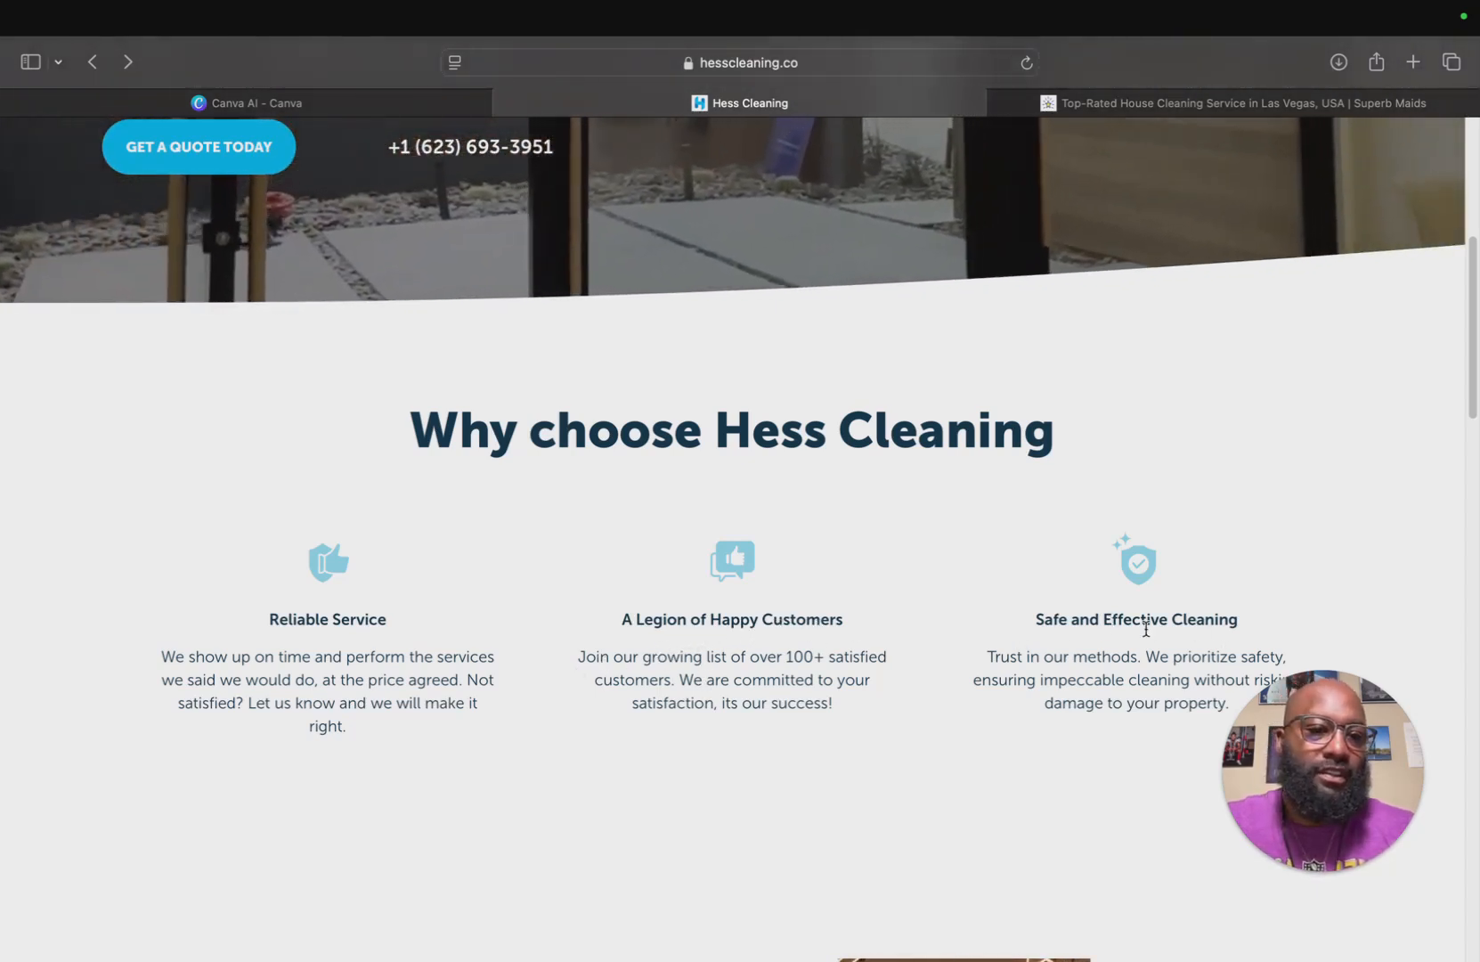
scroll(1095, 686, "down", 2)
scroll(1095, 687, "down", 10)
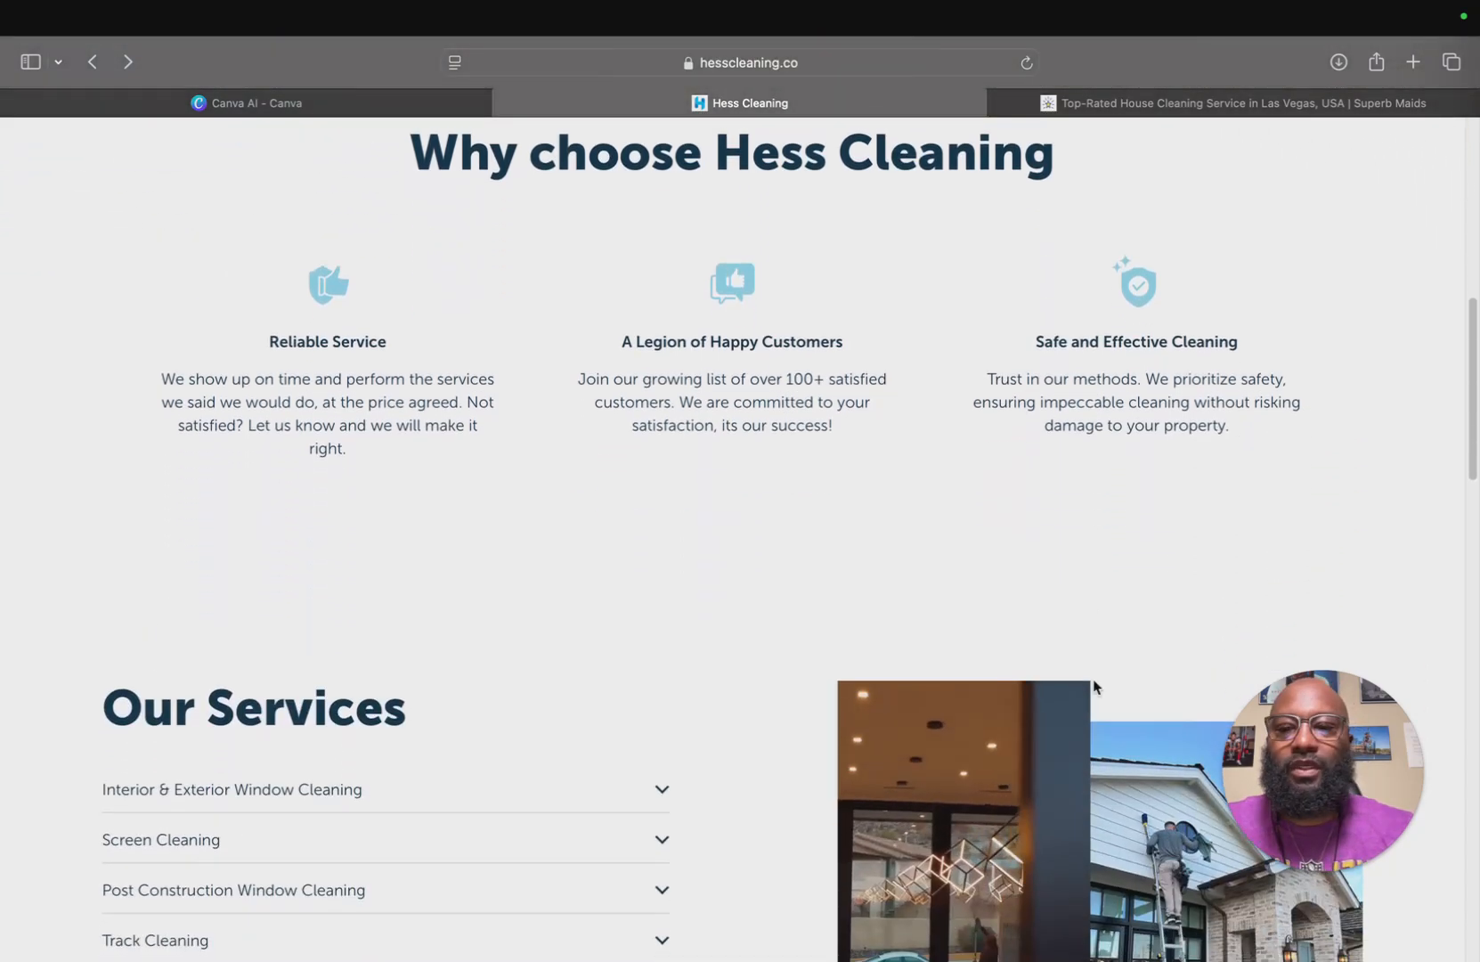
scroll(1094, 687, "down", 2)
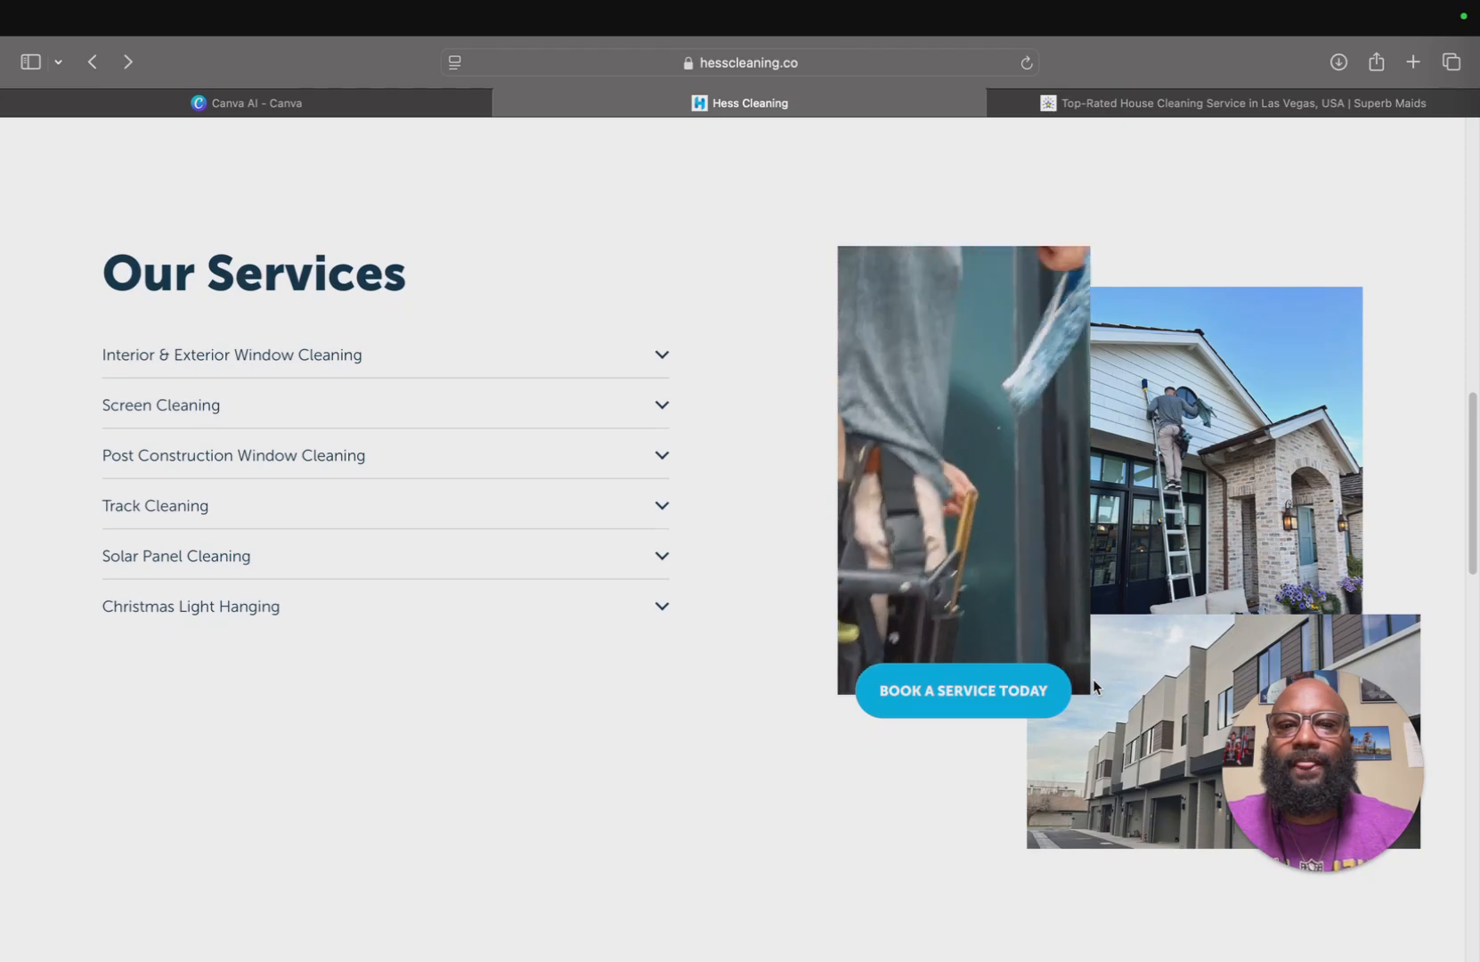
scroll(1095, 687, "down", 1)
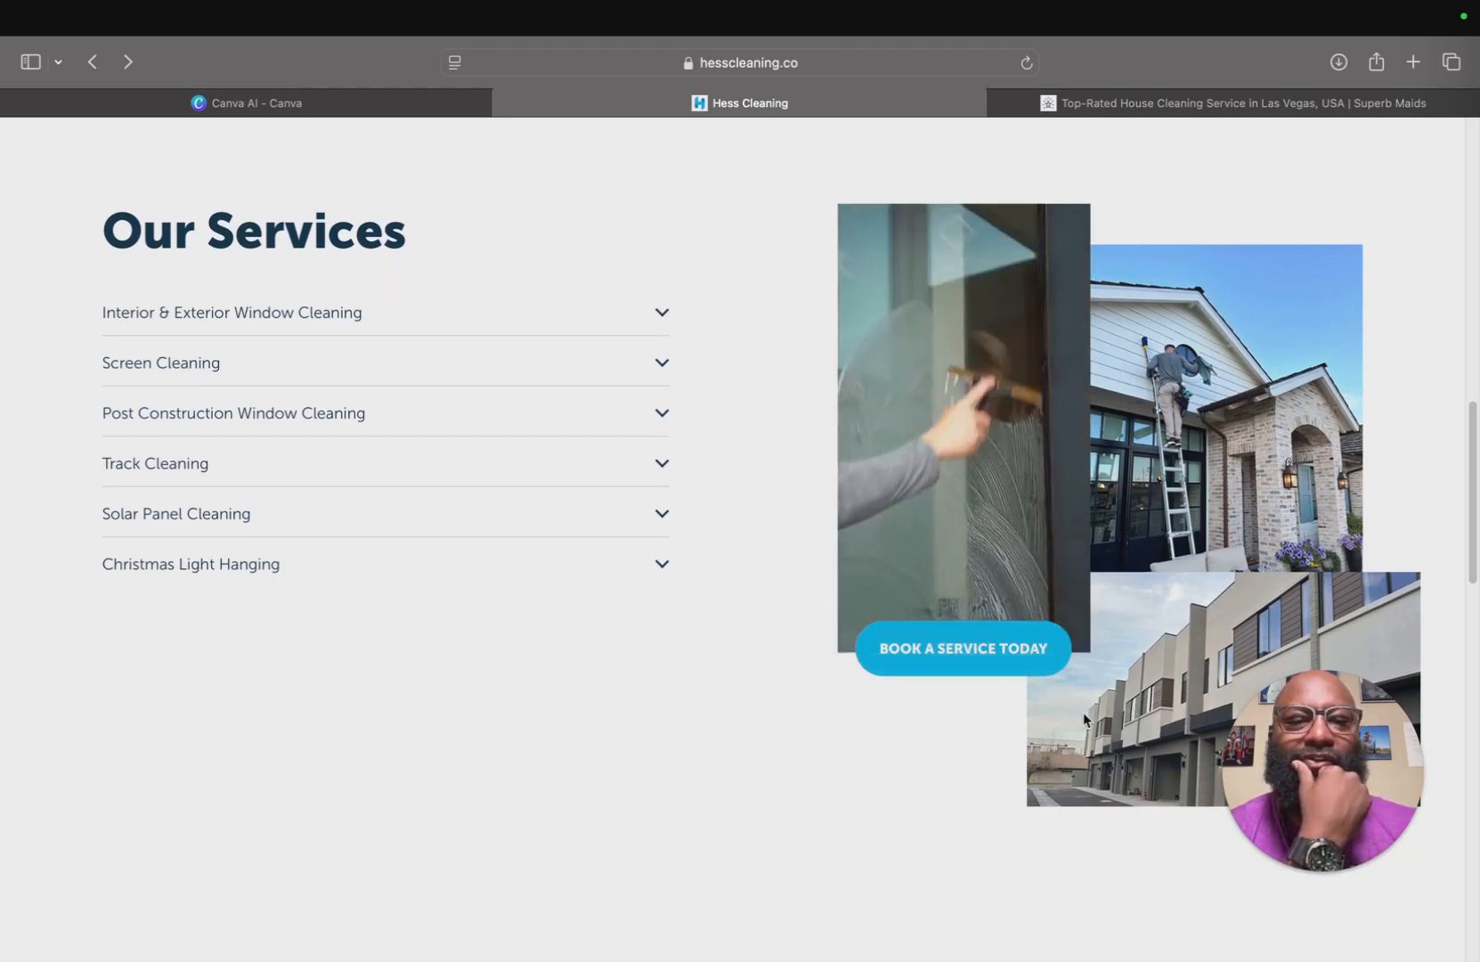
scroll(1084, 719, "down", 2)
scroll(1083, 720, "up", 2)
scroll(1084, 720, "up", 1)
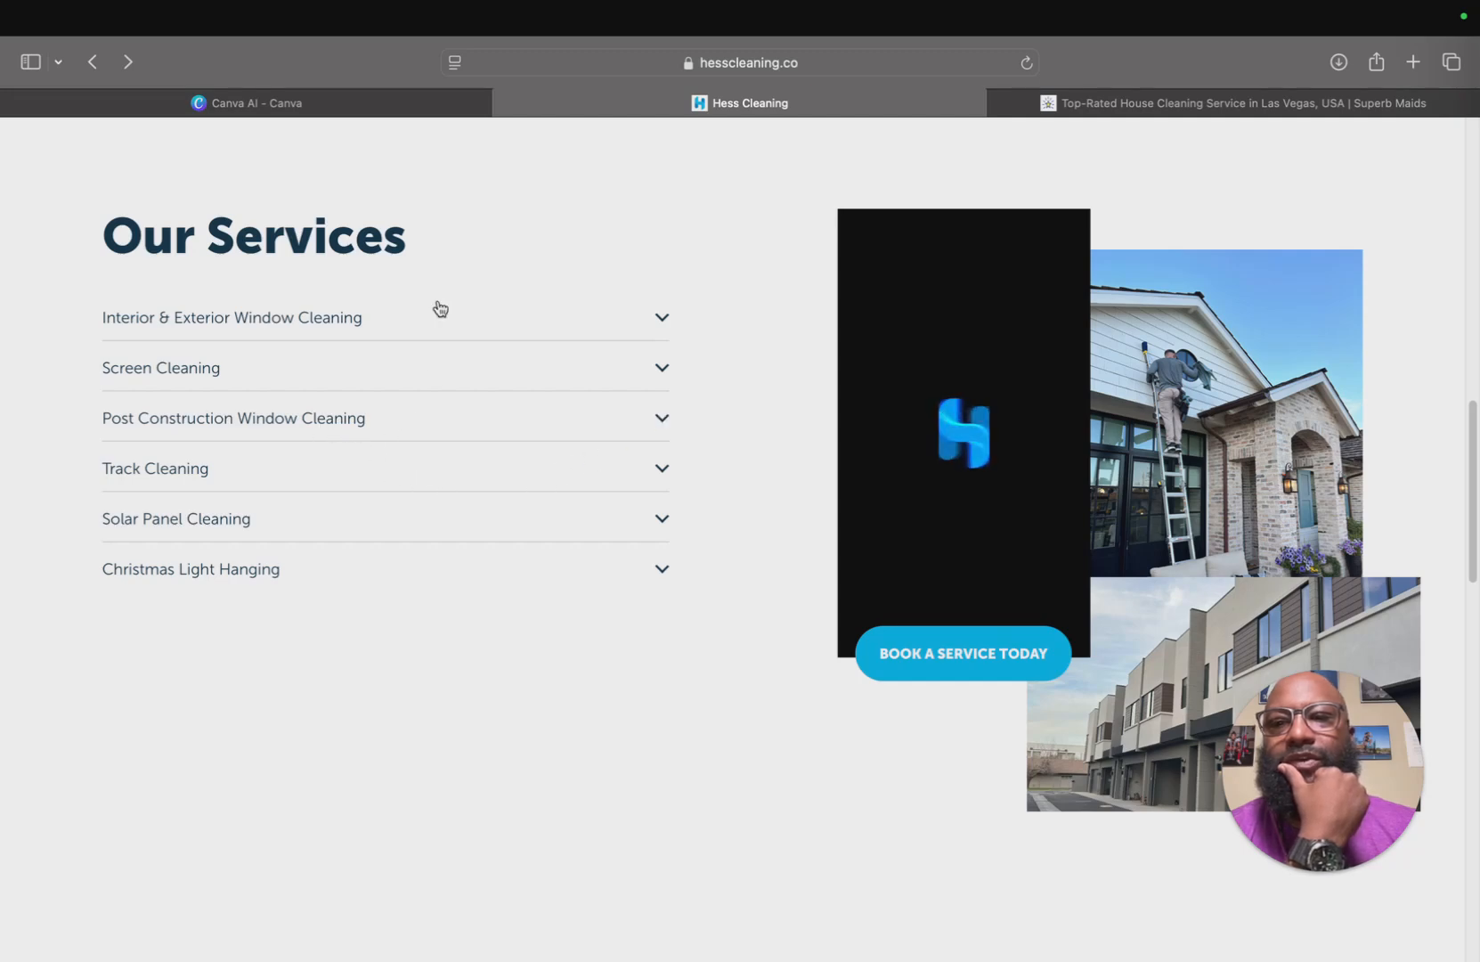
Toggle the Interior & Exterior Window Cleaning service details and view the services video full screen, then exit it.
left_click(364, 330)
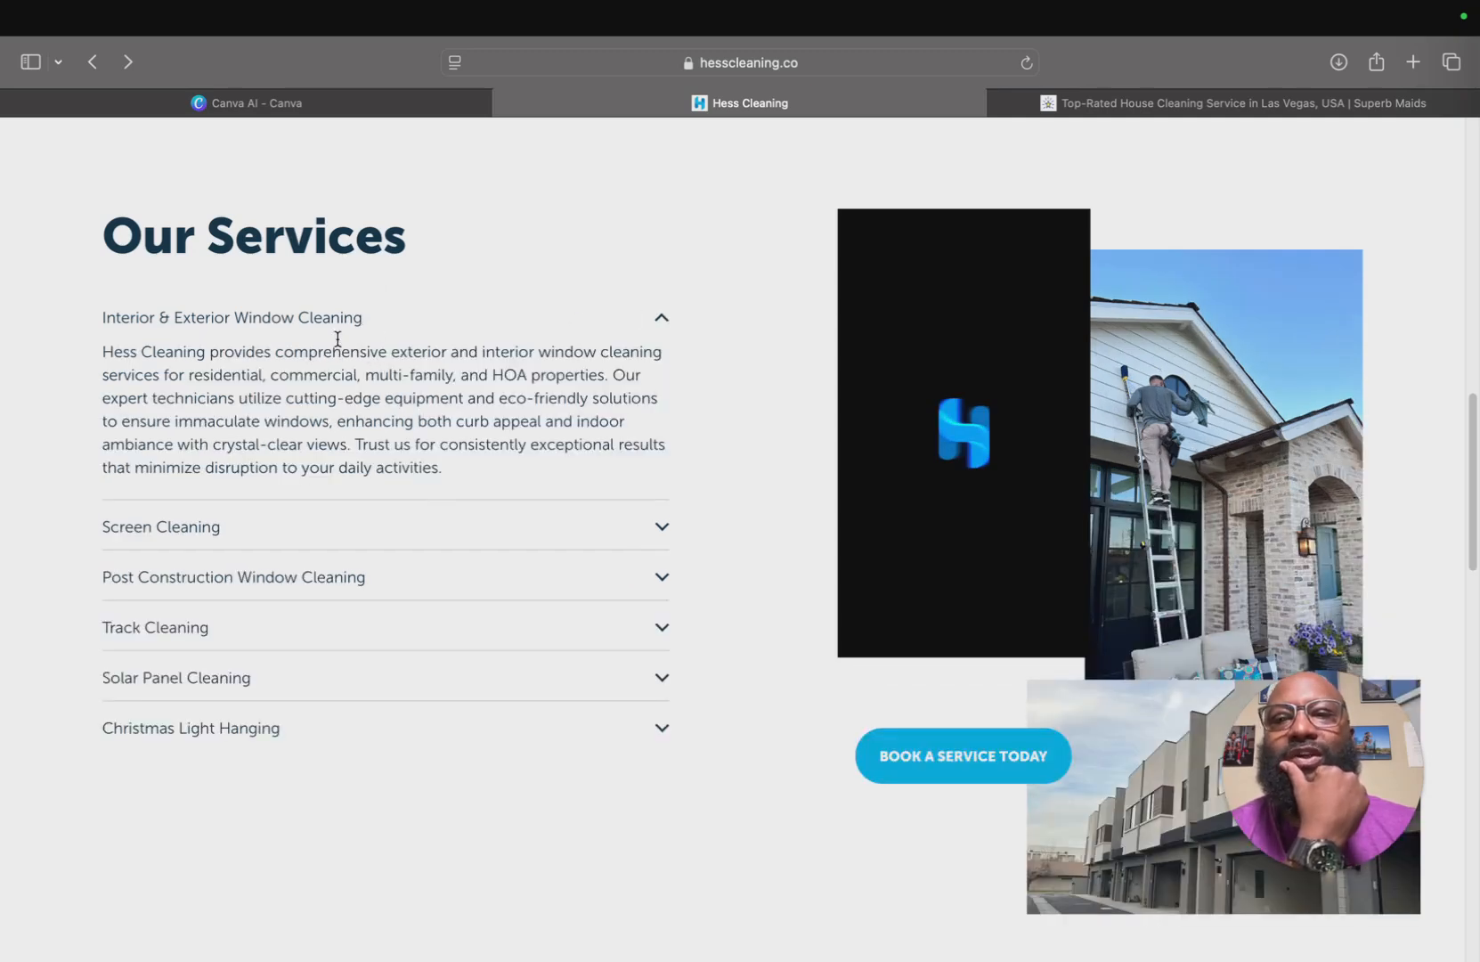
left_click(335, 322)
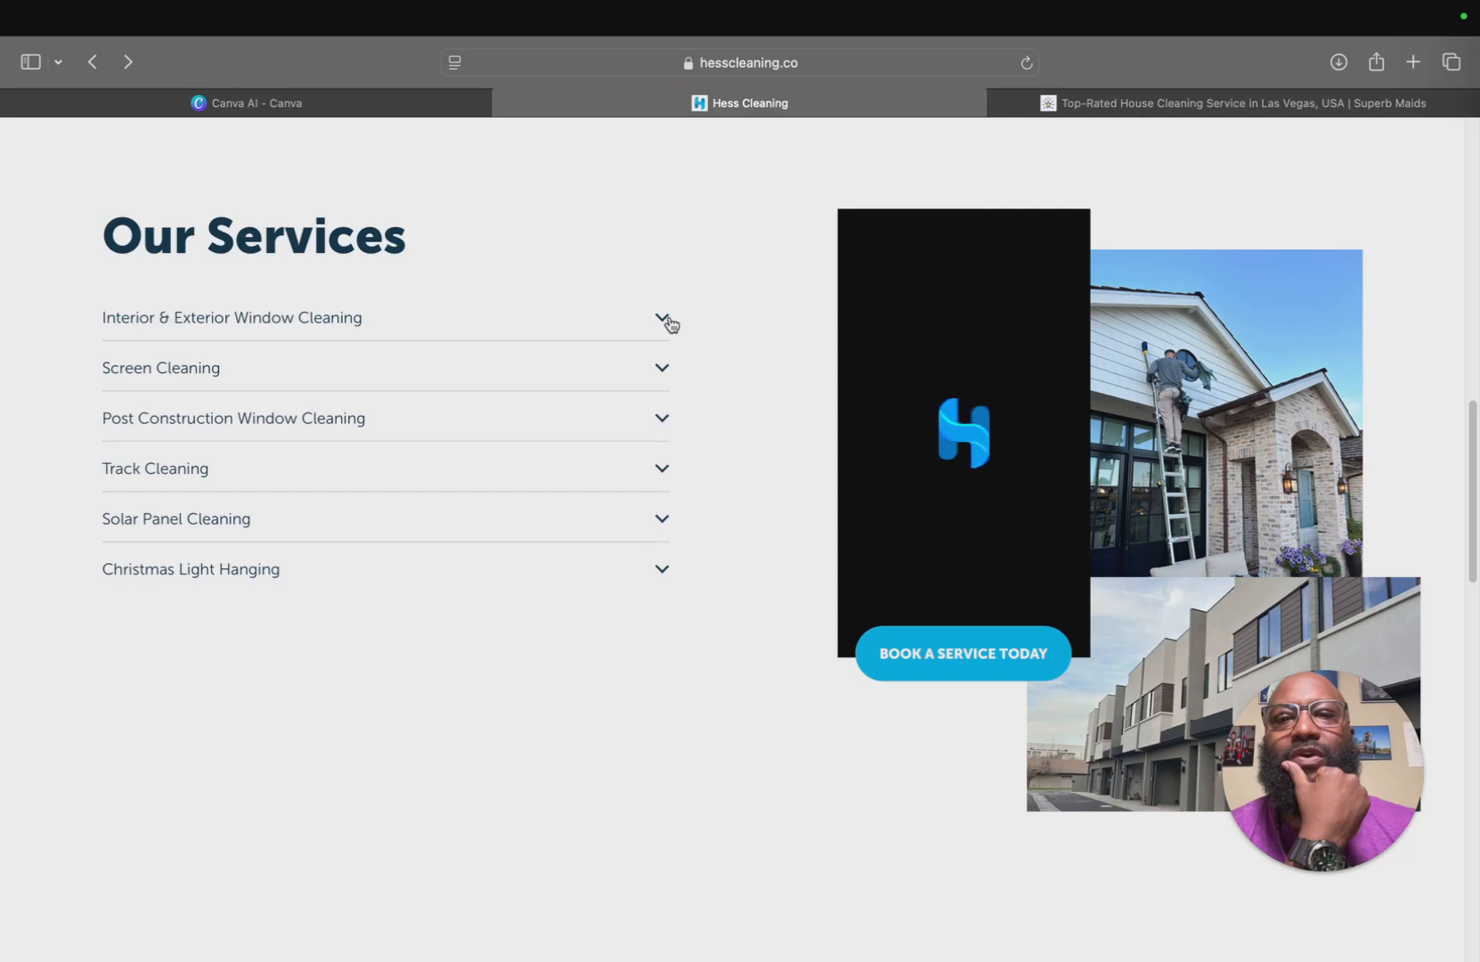
left_click(346, 322)
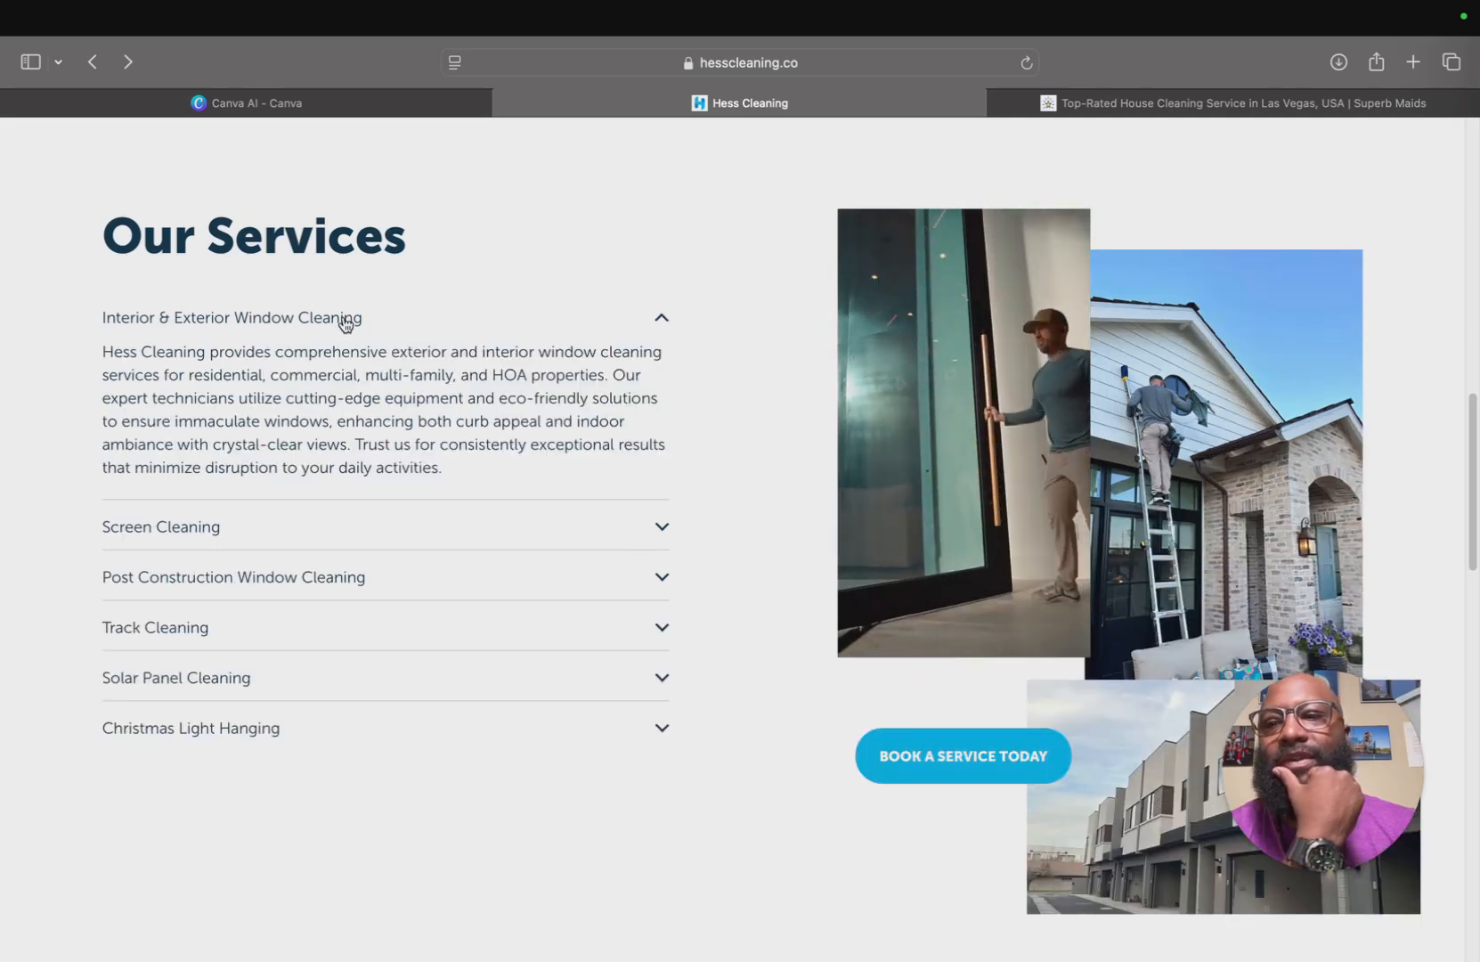
left_click(346, 322)
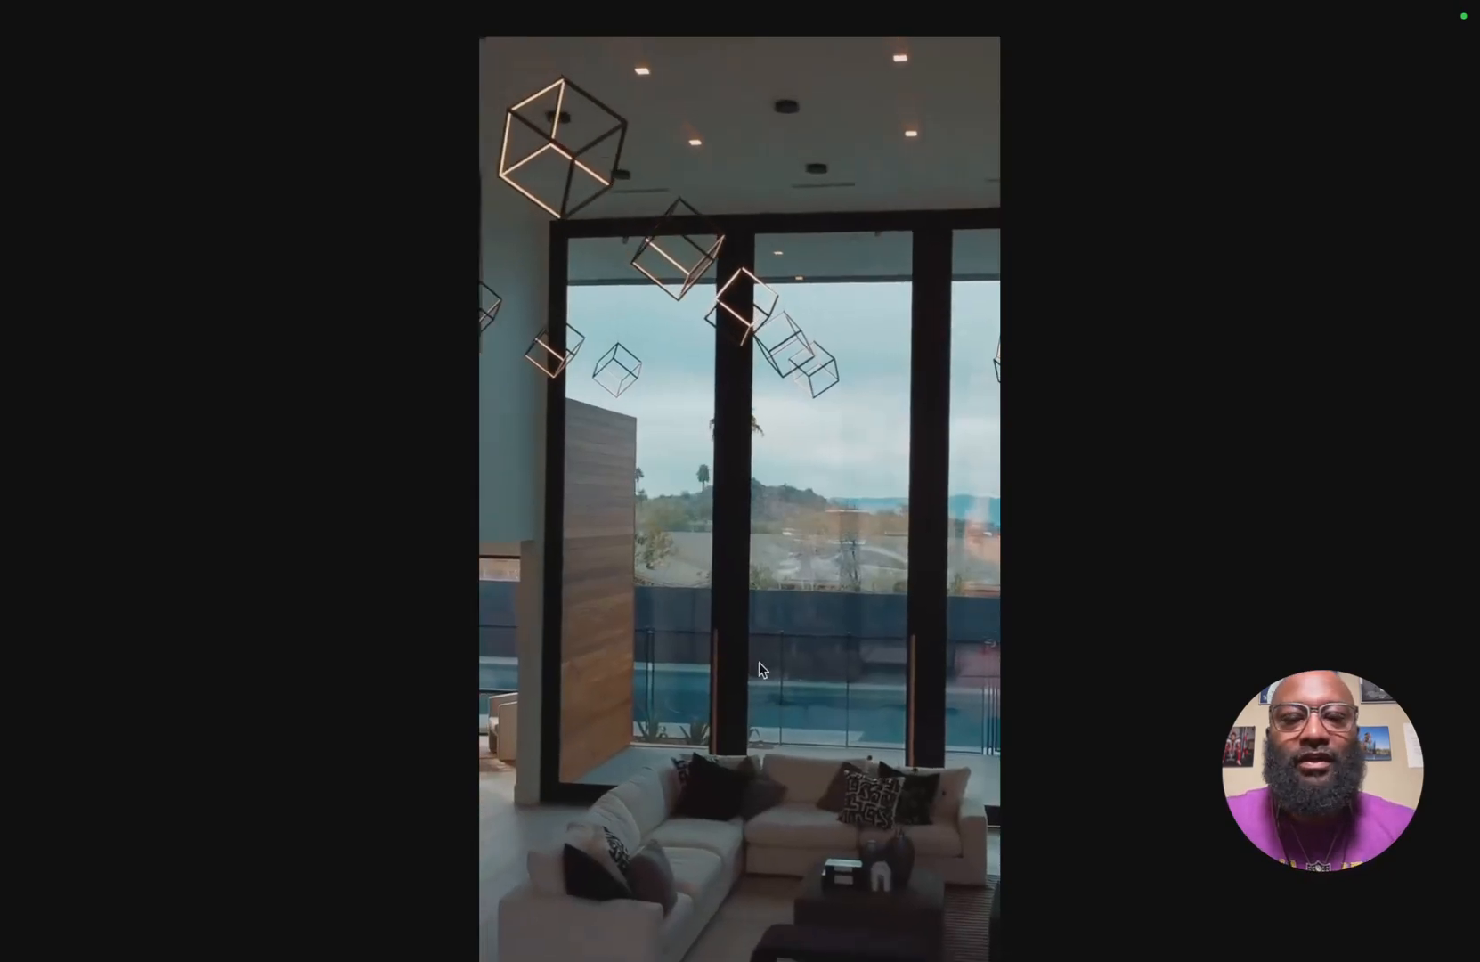
key("Escape")
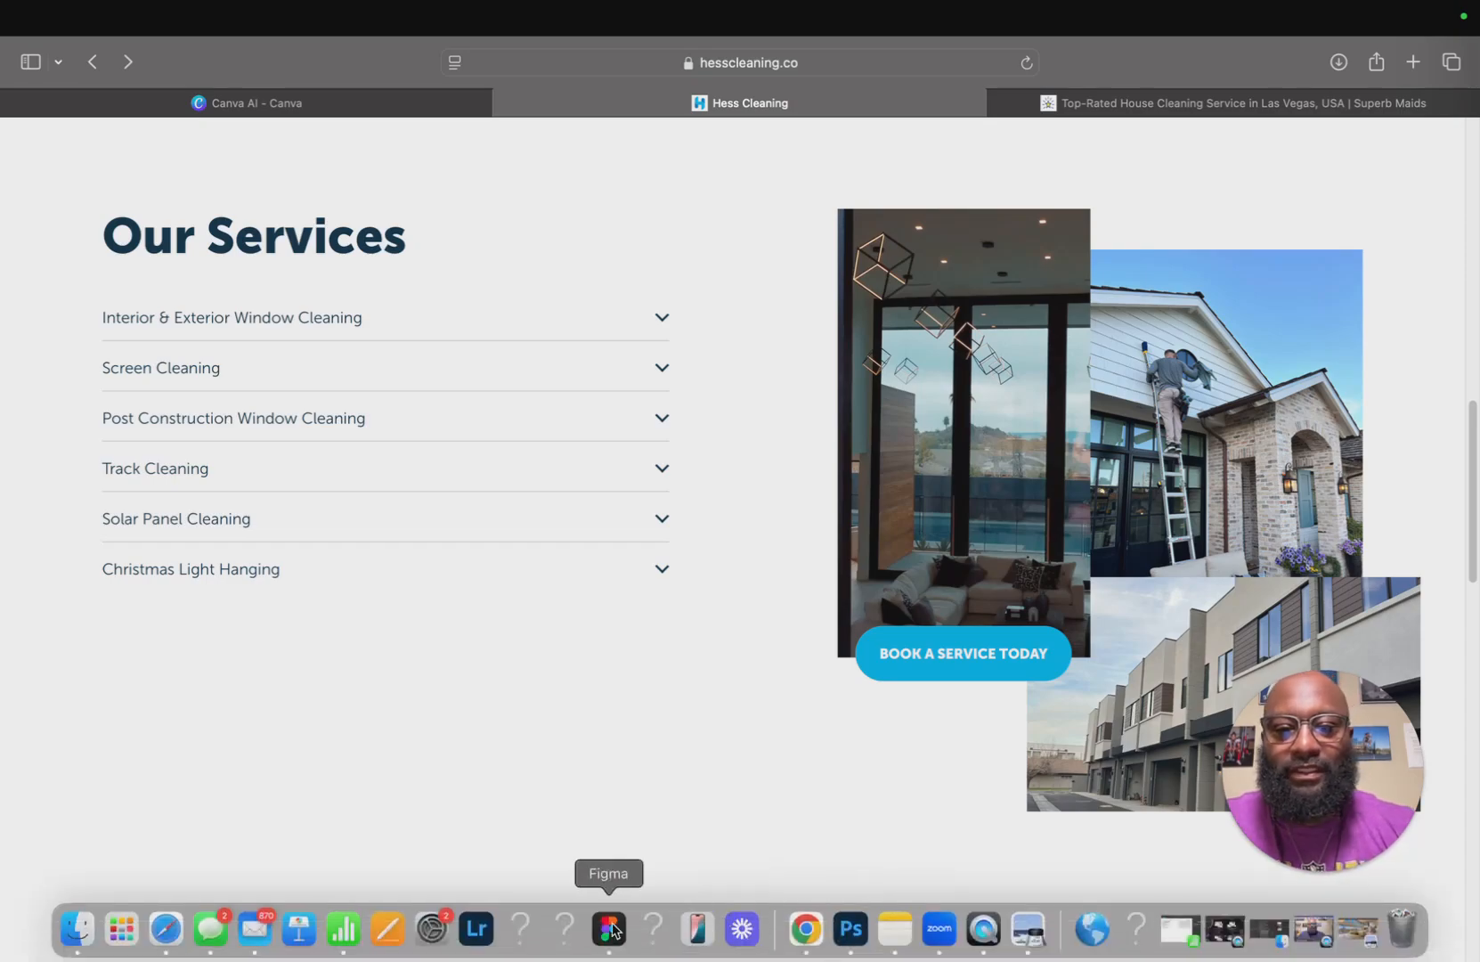
Switch to Figma and launch the Iconify plugin from the actions menu.
left_click(610, 935)
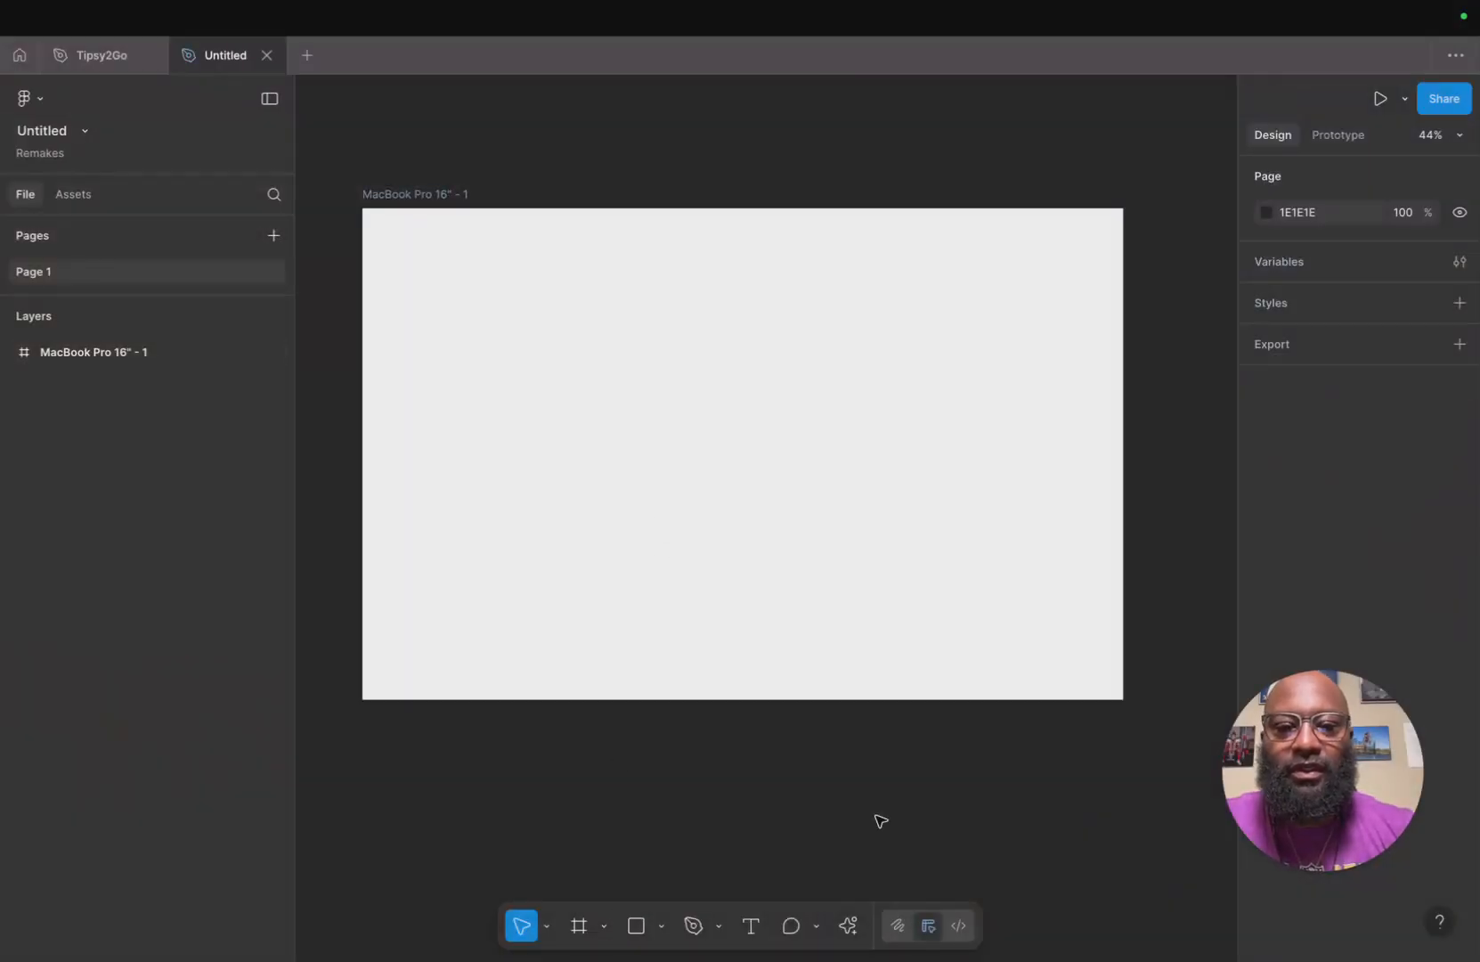
left_click(847, 928)
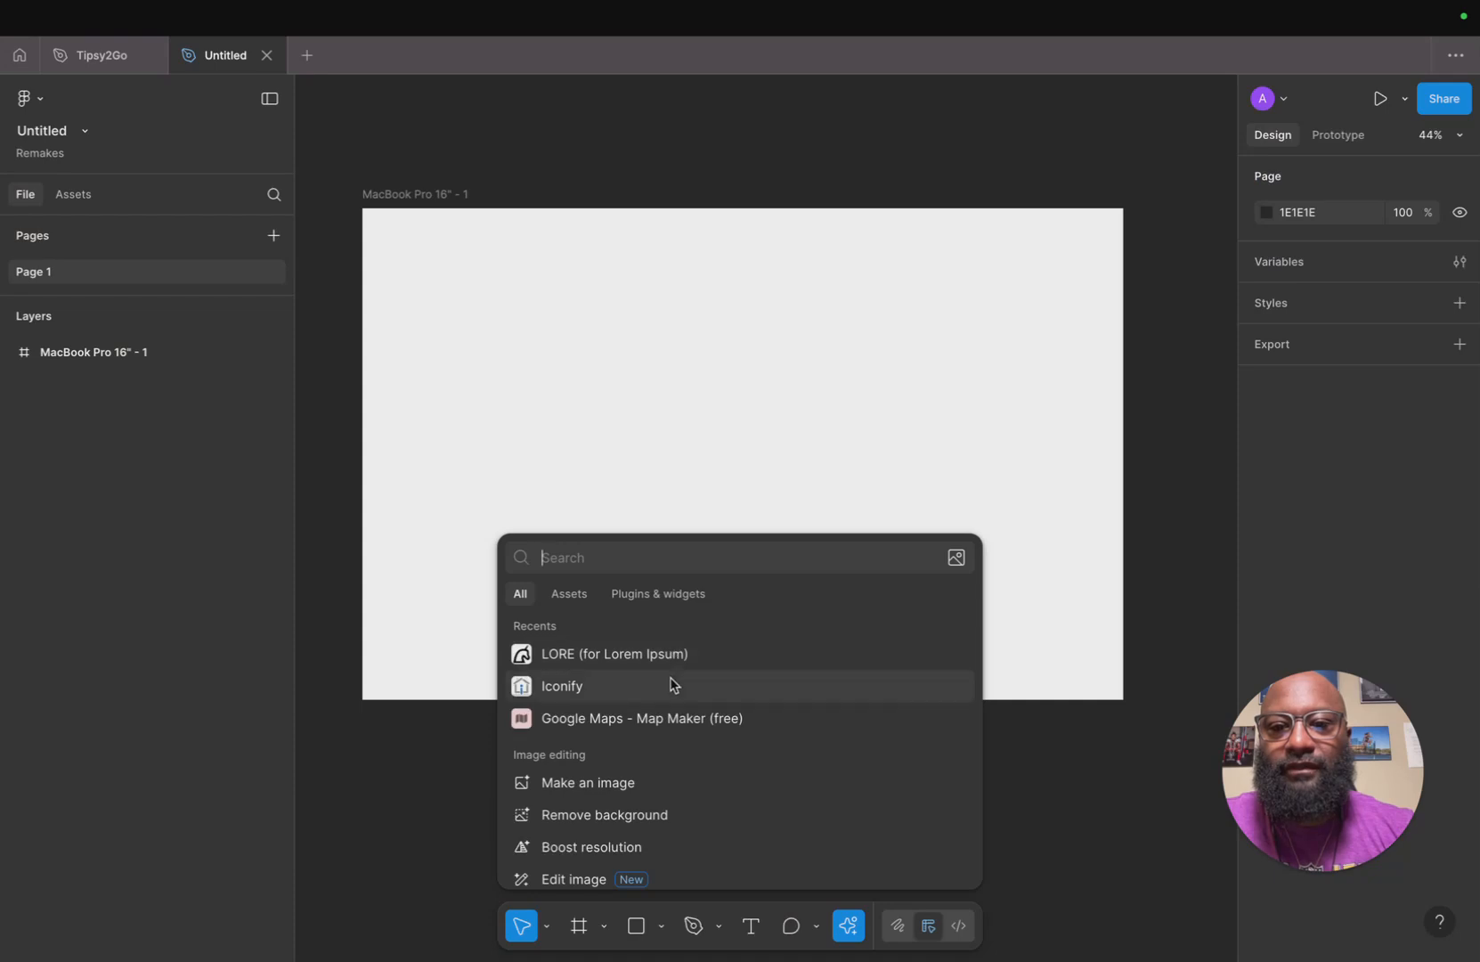
left_click(670, 687)
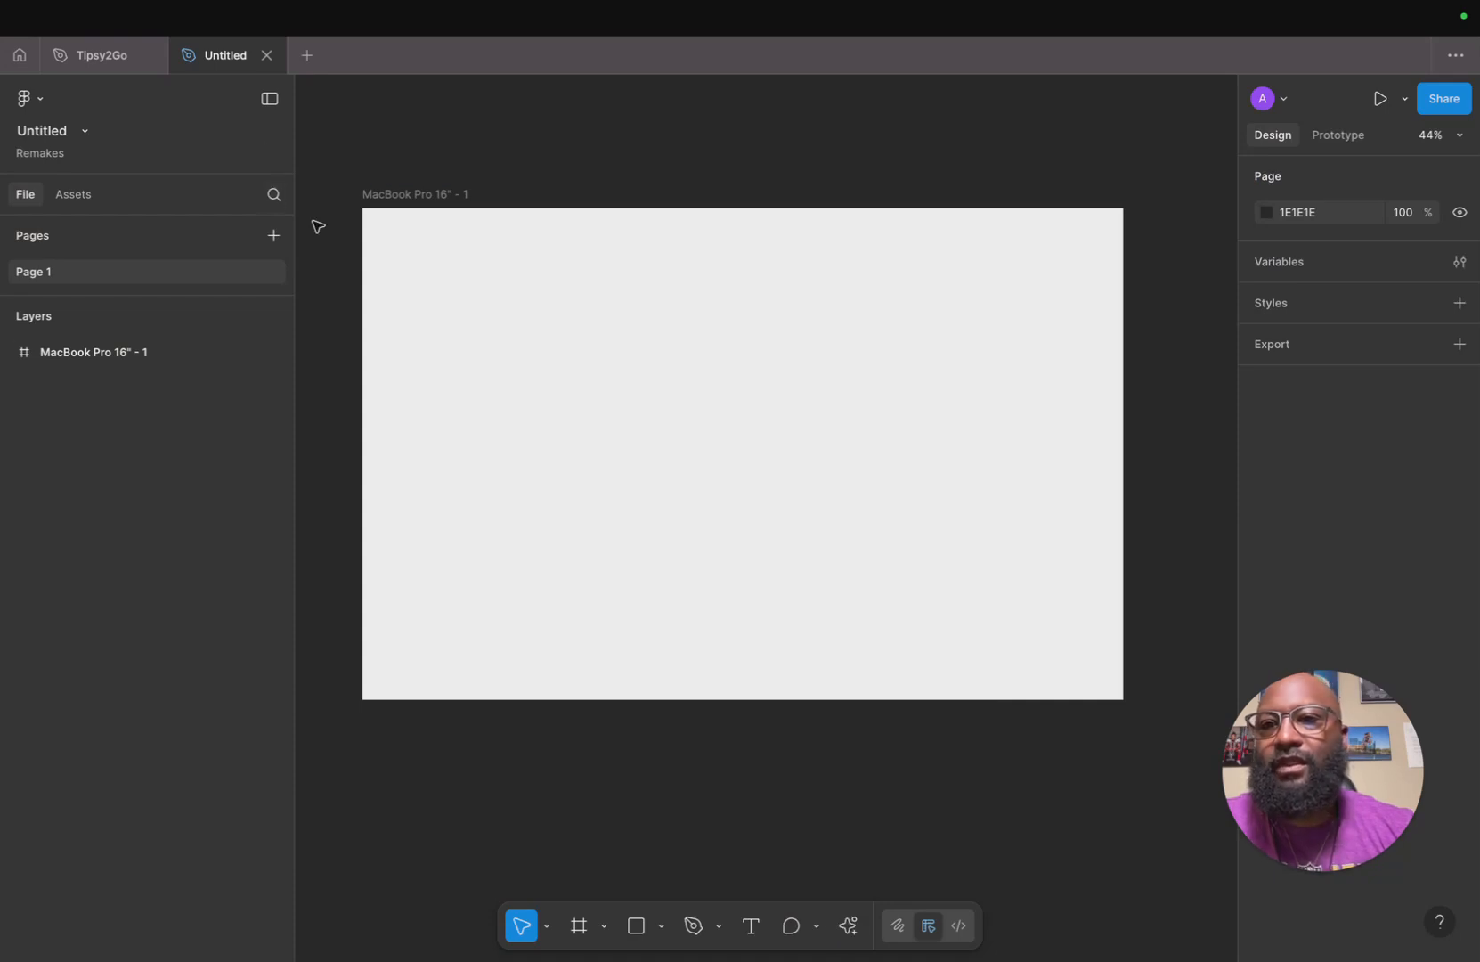
Search the Iconify icon library for play.
left_click(130, 229)
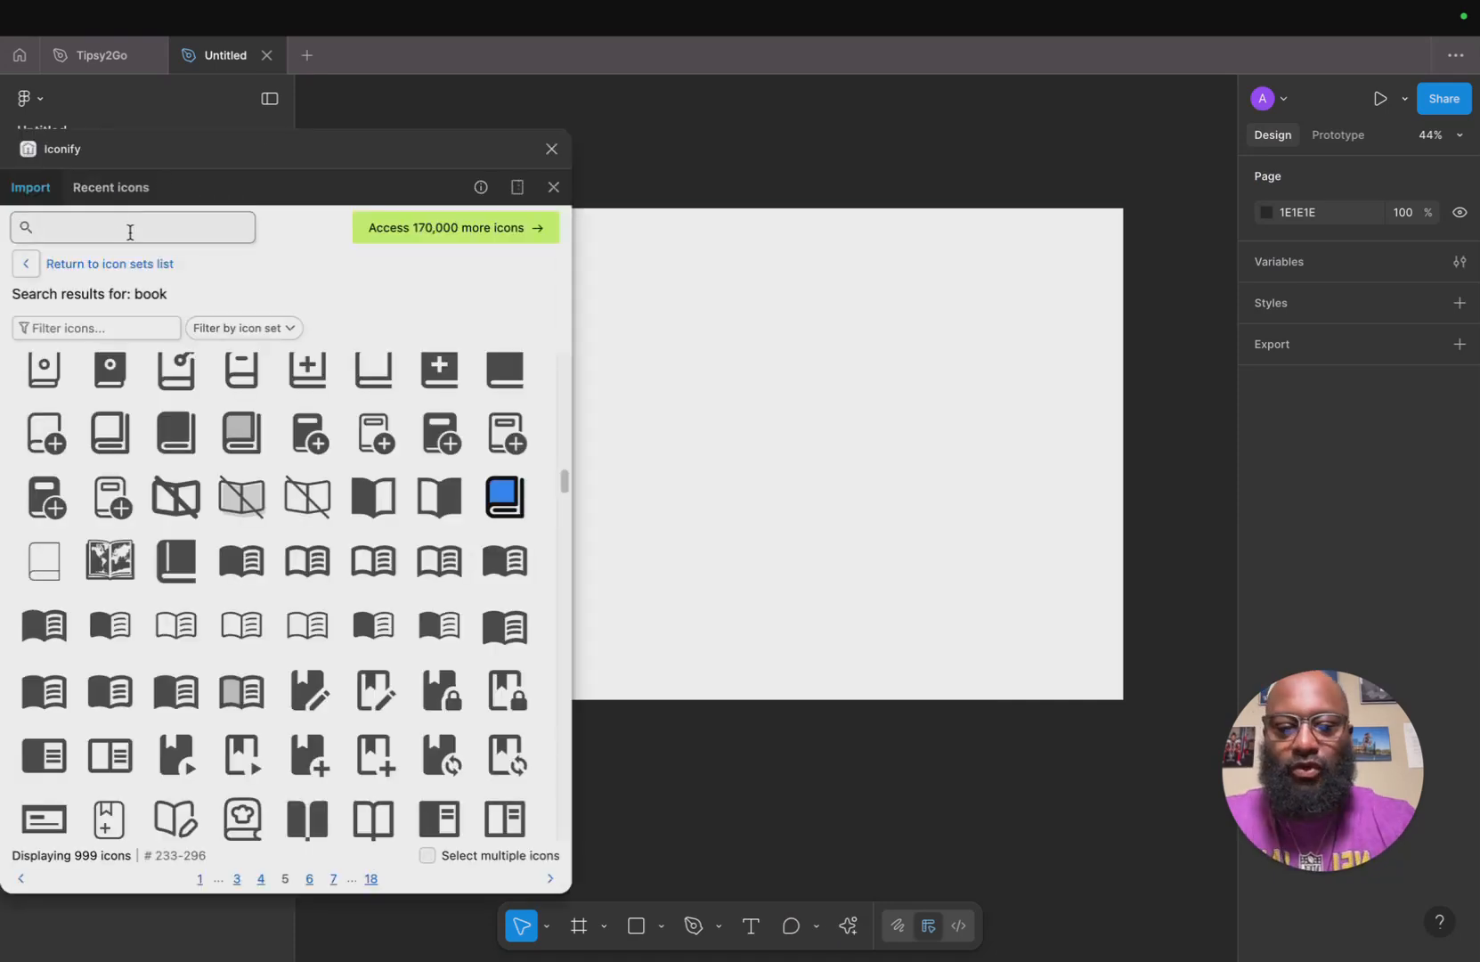
type("play")
key("Return")
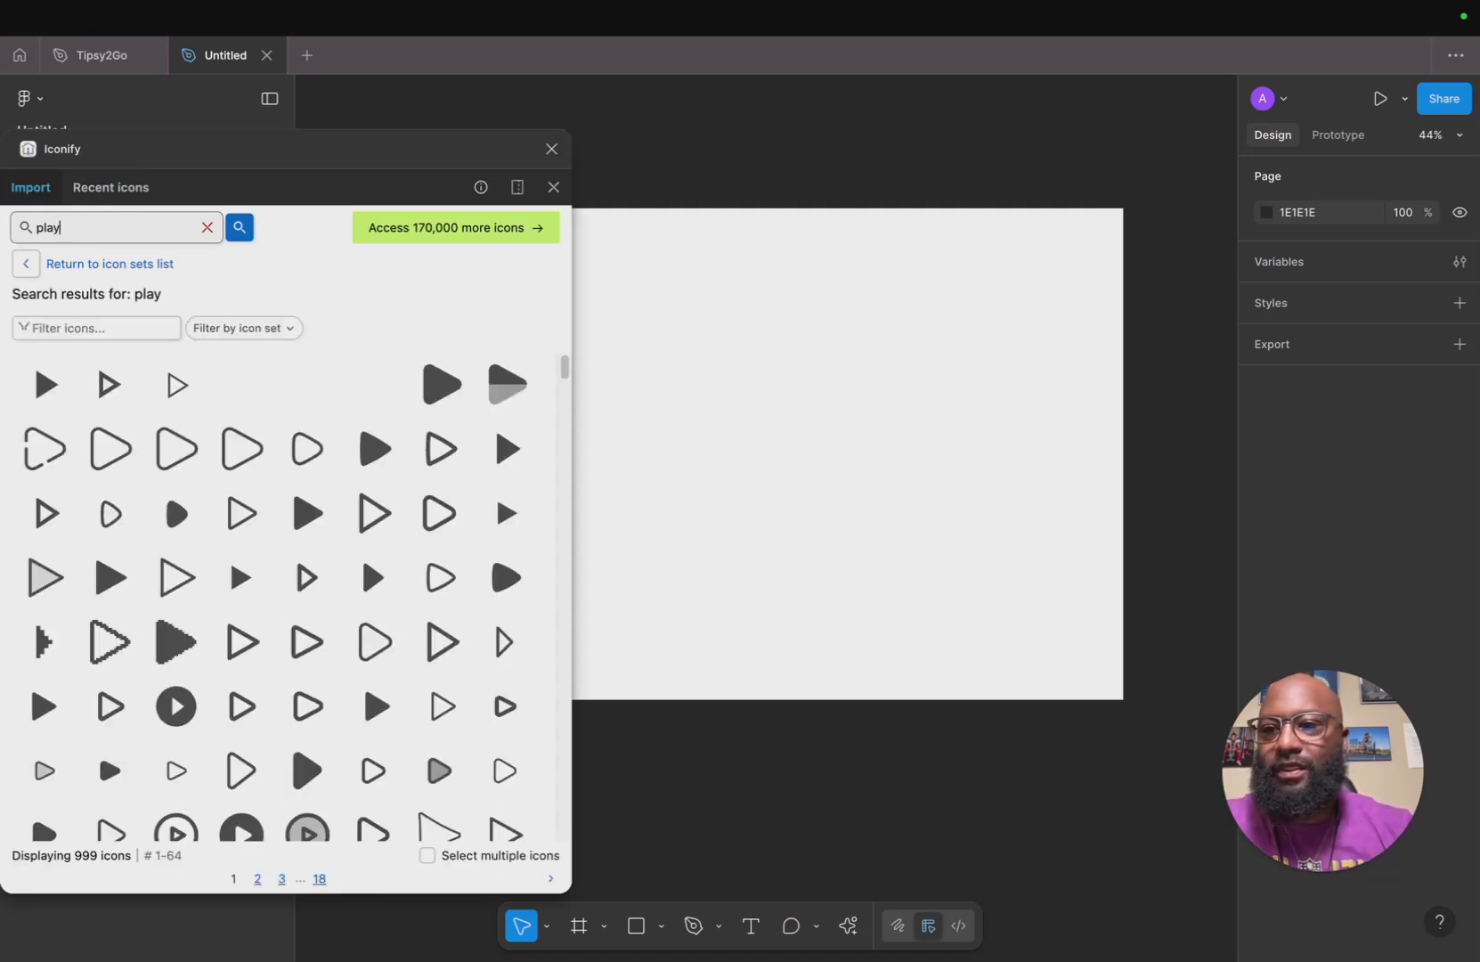
Pick the filled circular play icon and set its color to black #000.
scroll(244, 621, "down", 2)
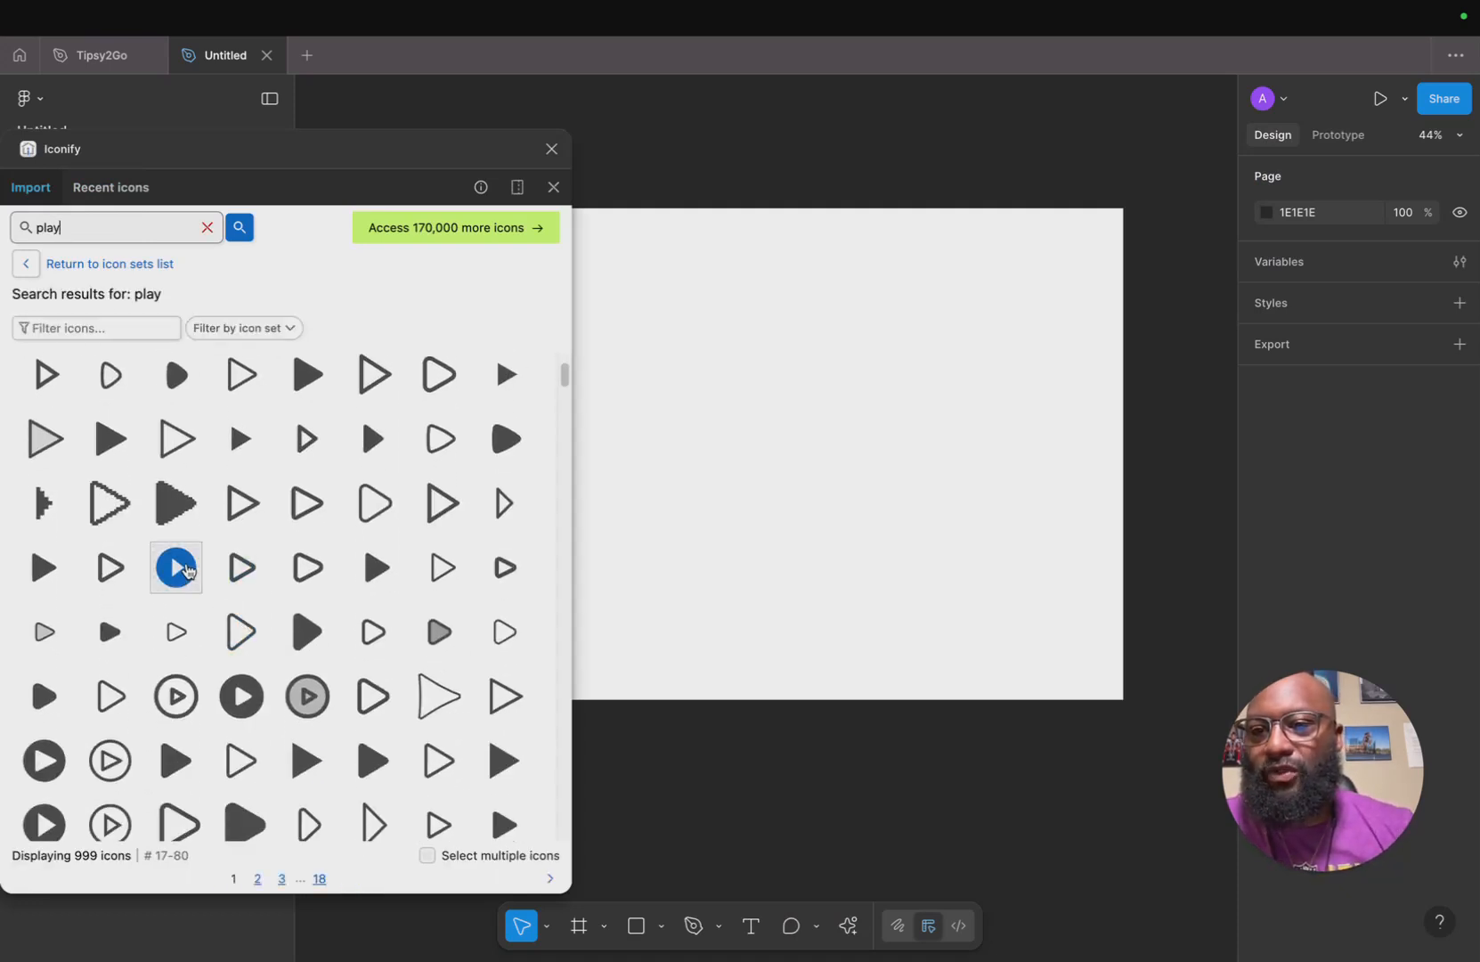
left_click(178, 570)
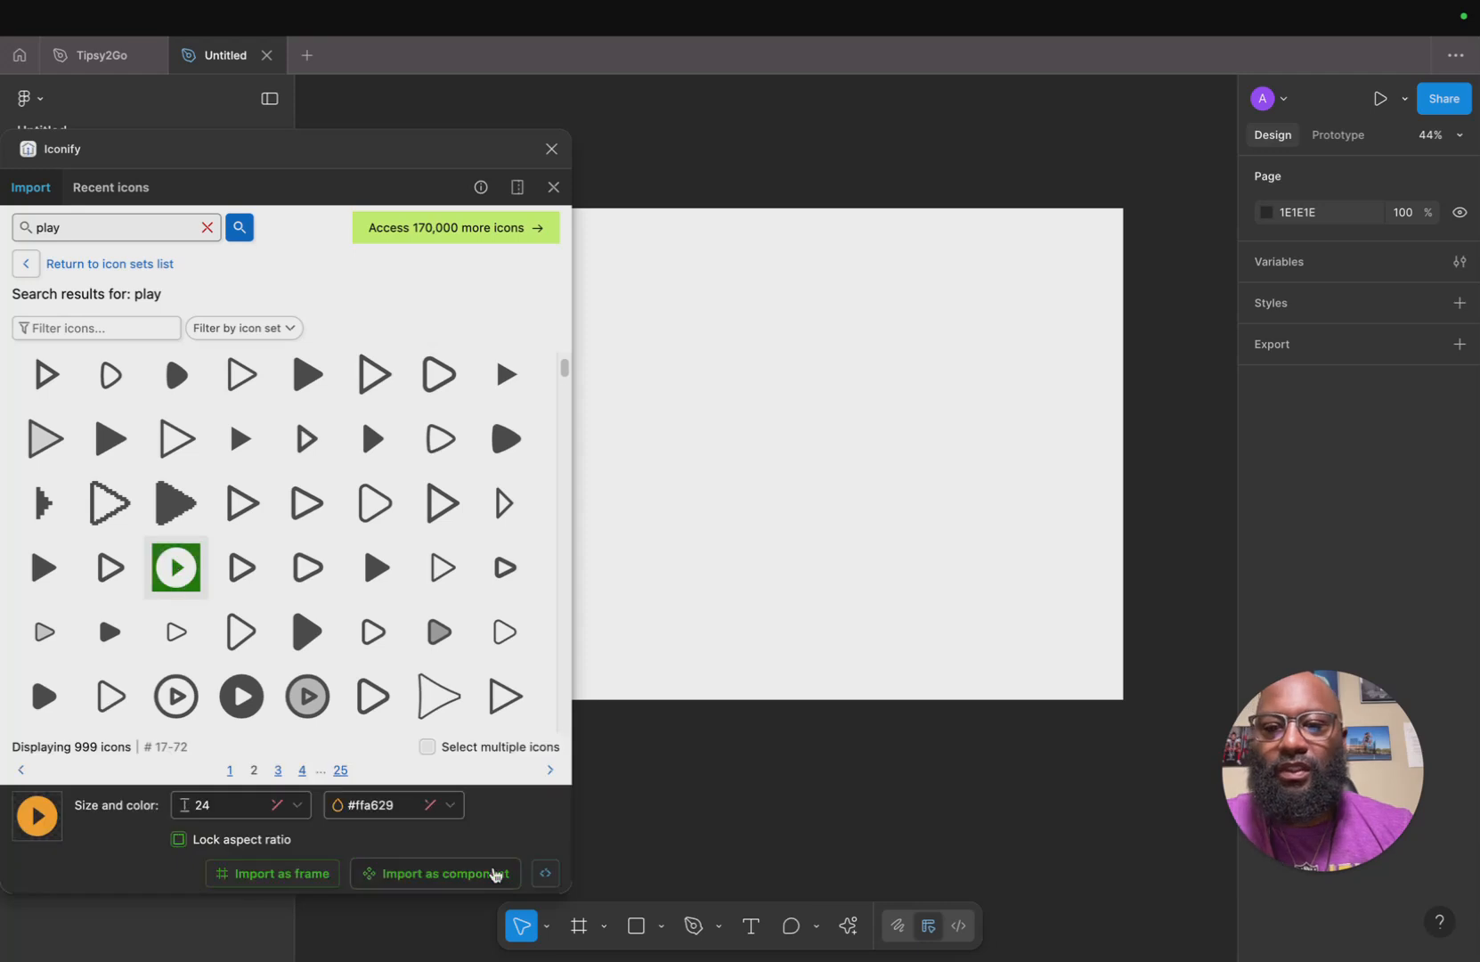
left_click(437, 805)
left_click(238, 671)
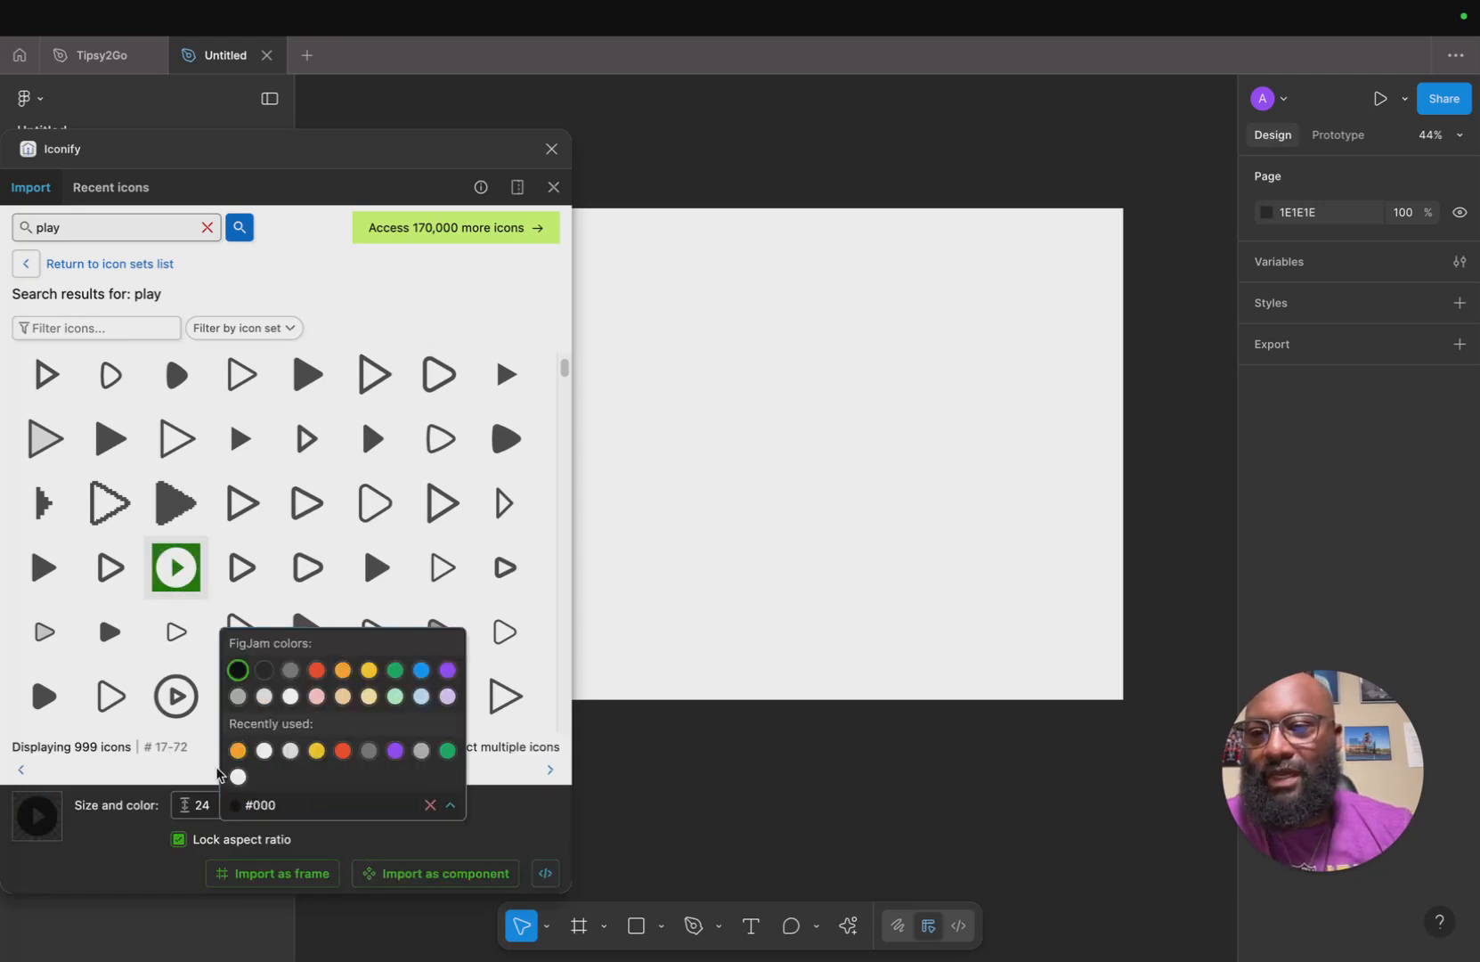
left_click(143, 847)
Set the play icon size to 72, import it as a component, place it on the frame and close Iconify.
left_click(298, 806)
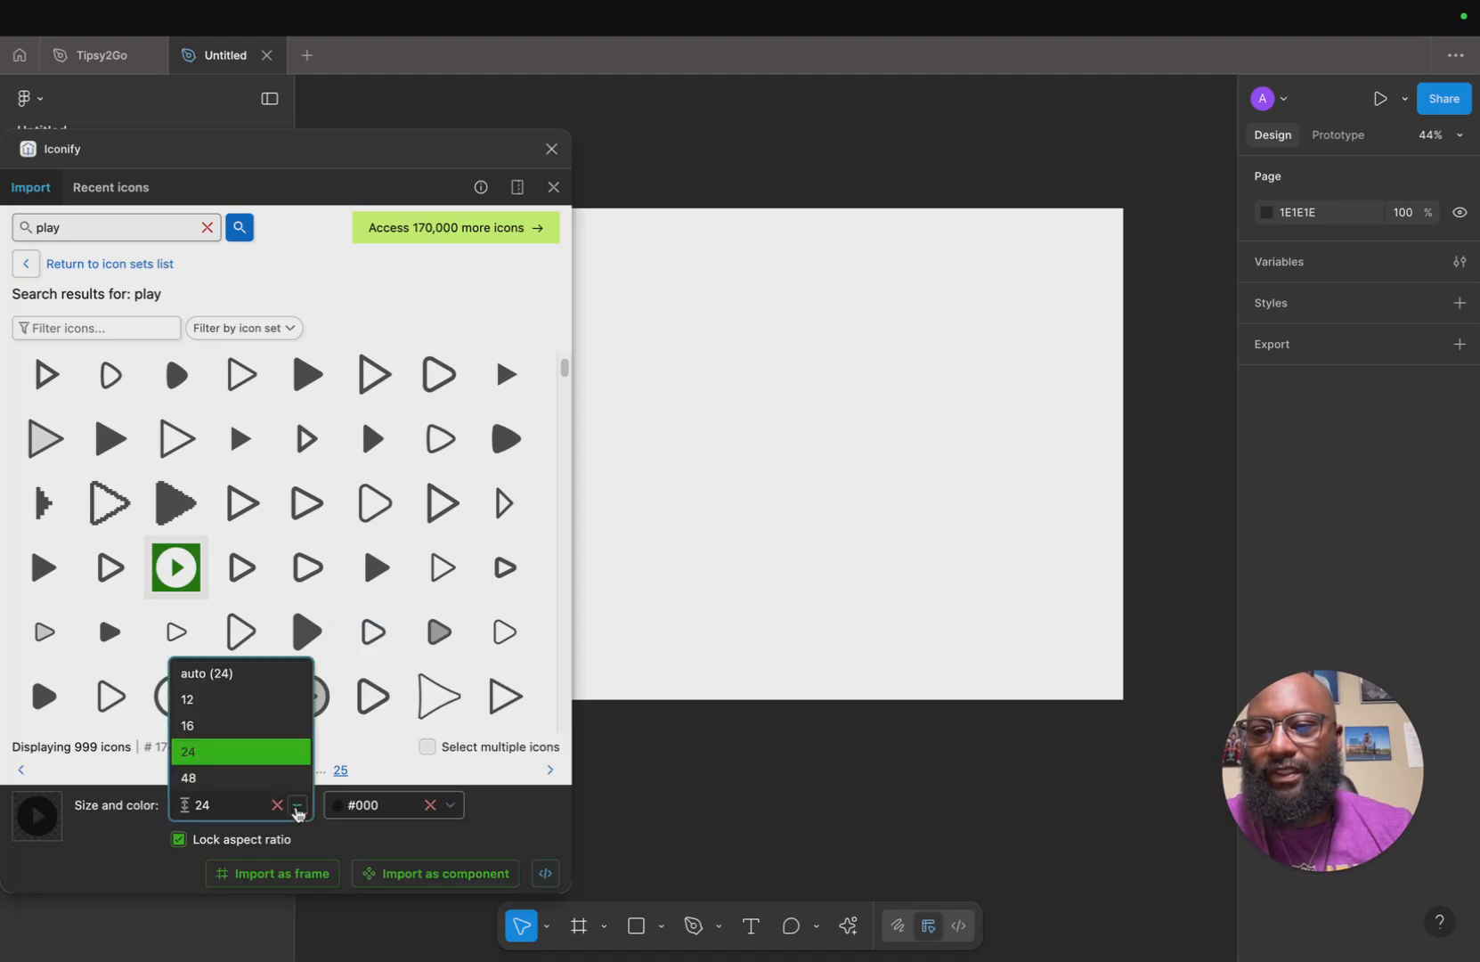
left_click(237, 780)
double_click(205, 805)
type("72")
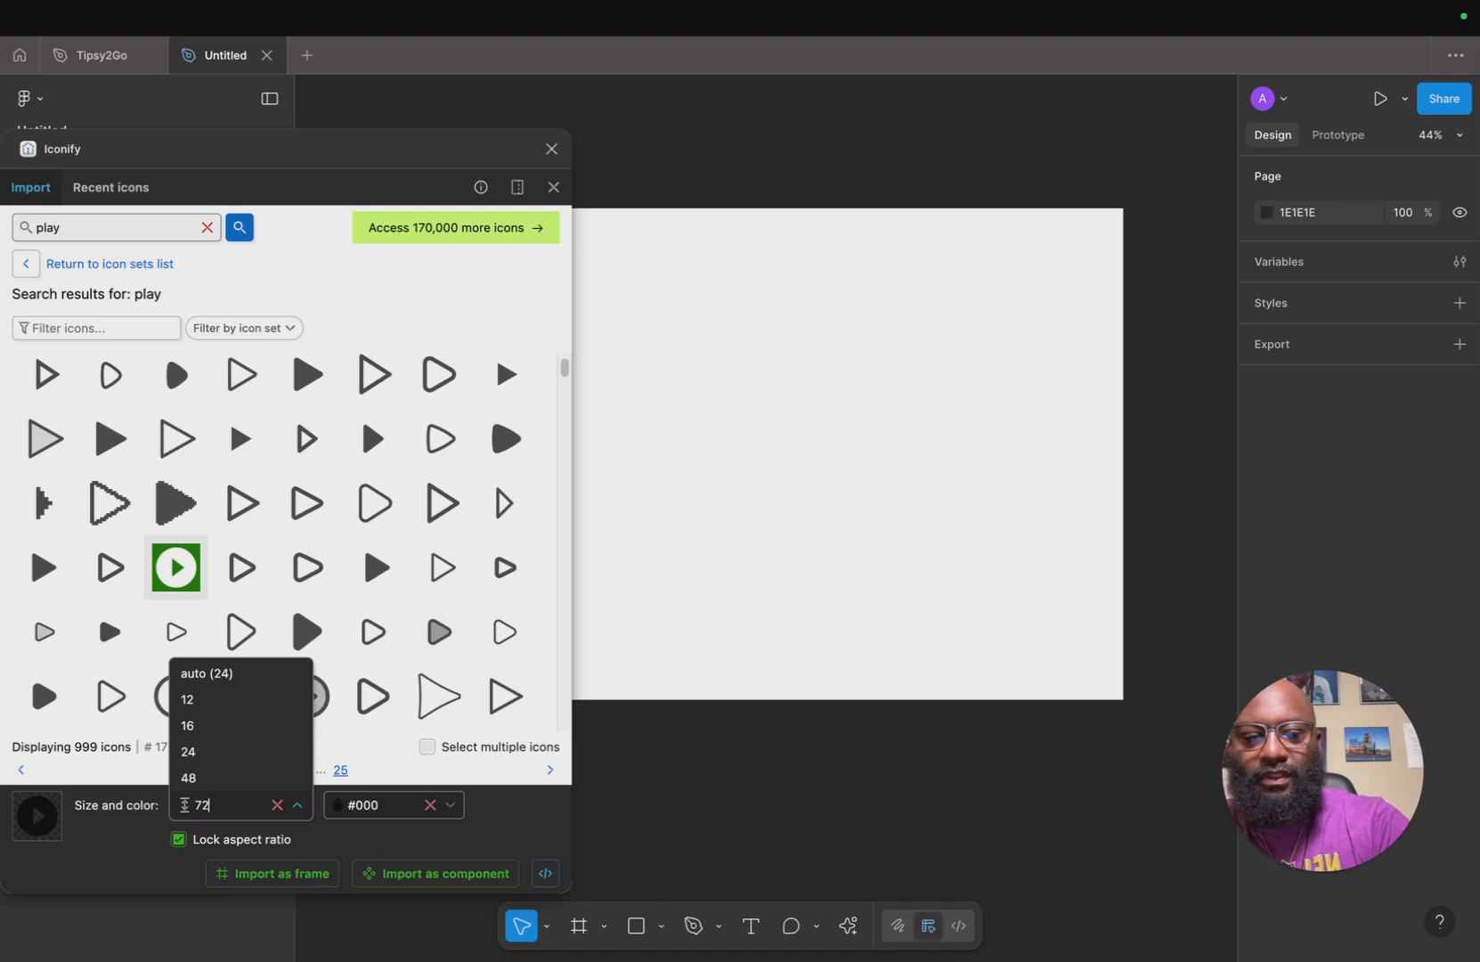
left_click(396, 874)
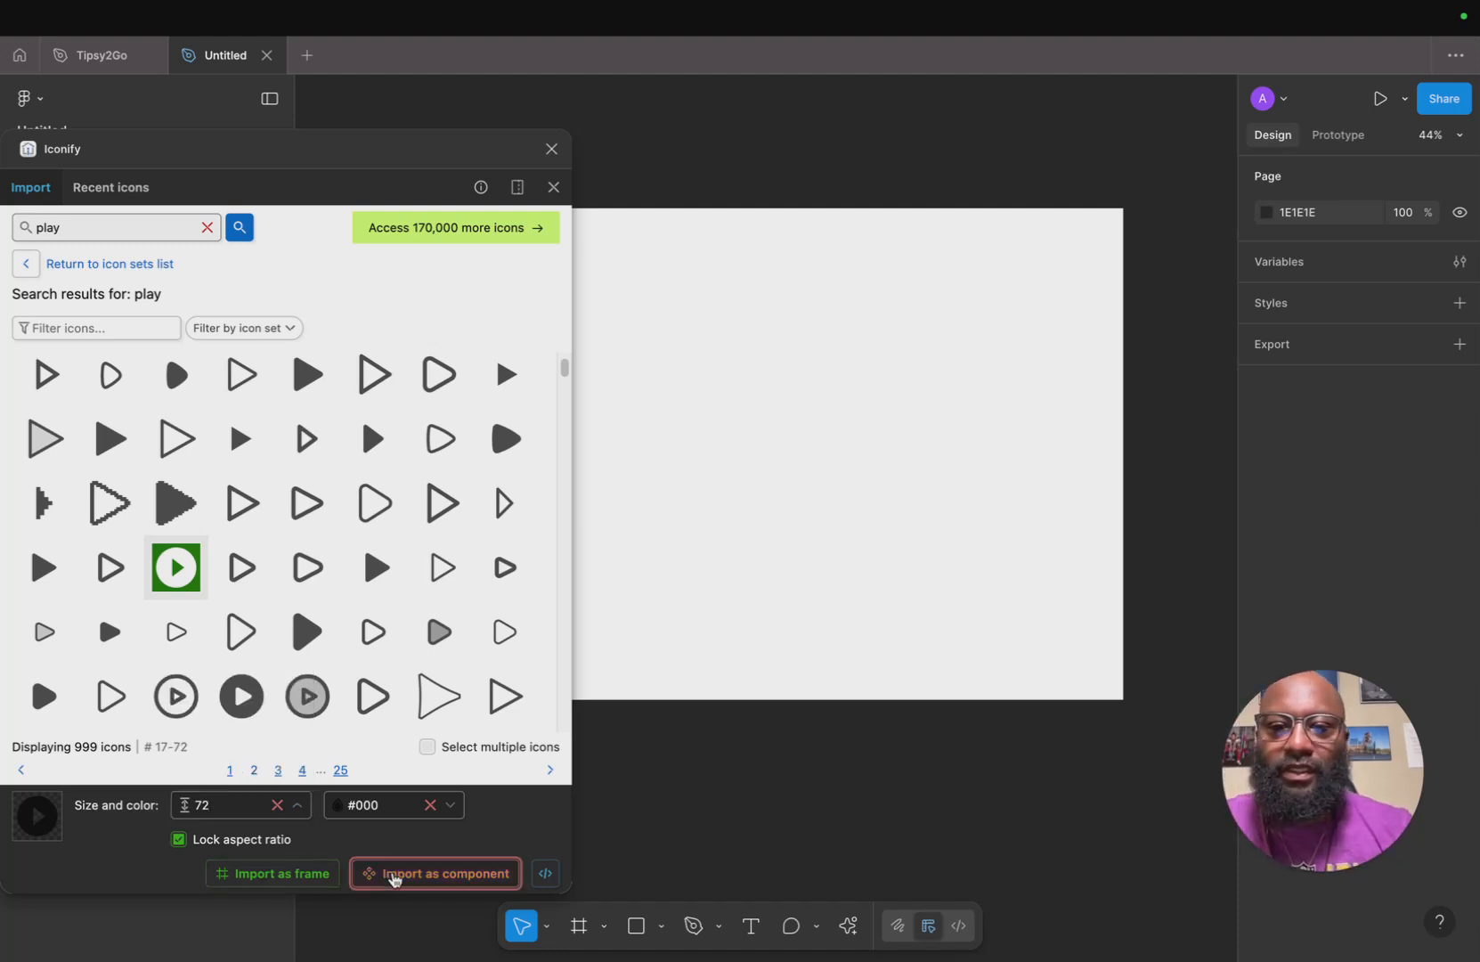
left_click_drag(764, 516, 718, 410)
left_click(551, 150)
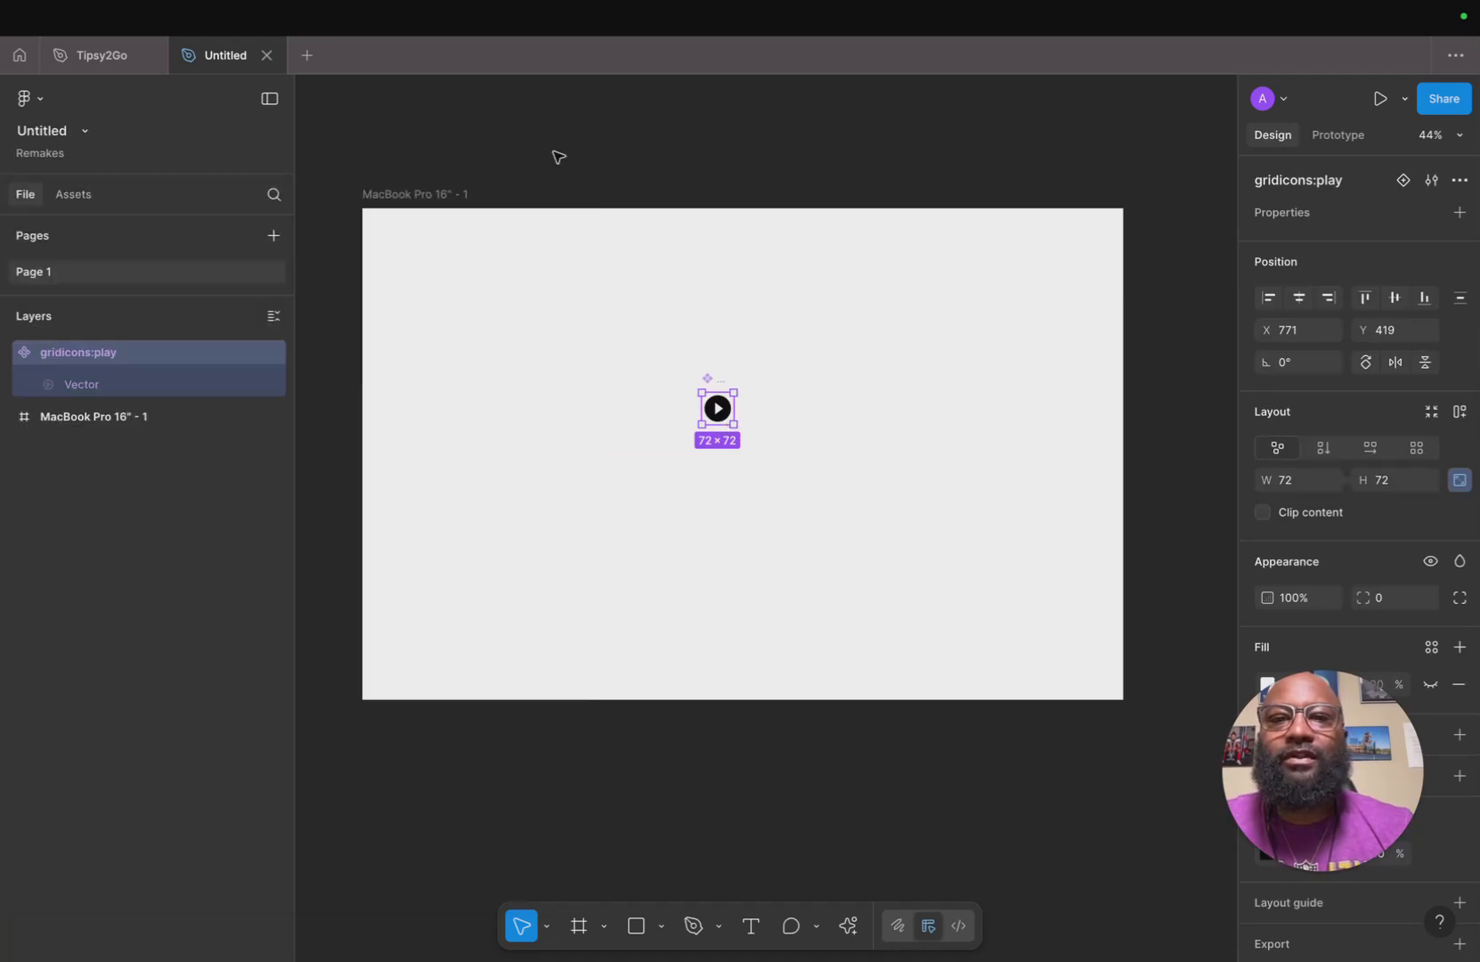
Zoom in on the imported play icon, then switch back to the Hess Cleaning website in the browser.
scroll(675, 366, "up", 5)
scroll(676, 366, "right", 3)
scroll(676, 366, "up", 2)
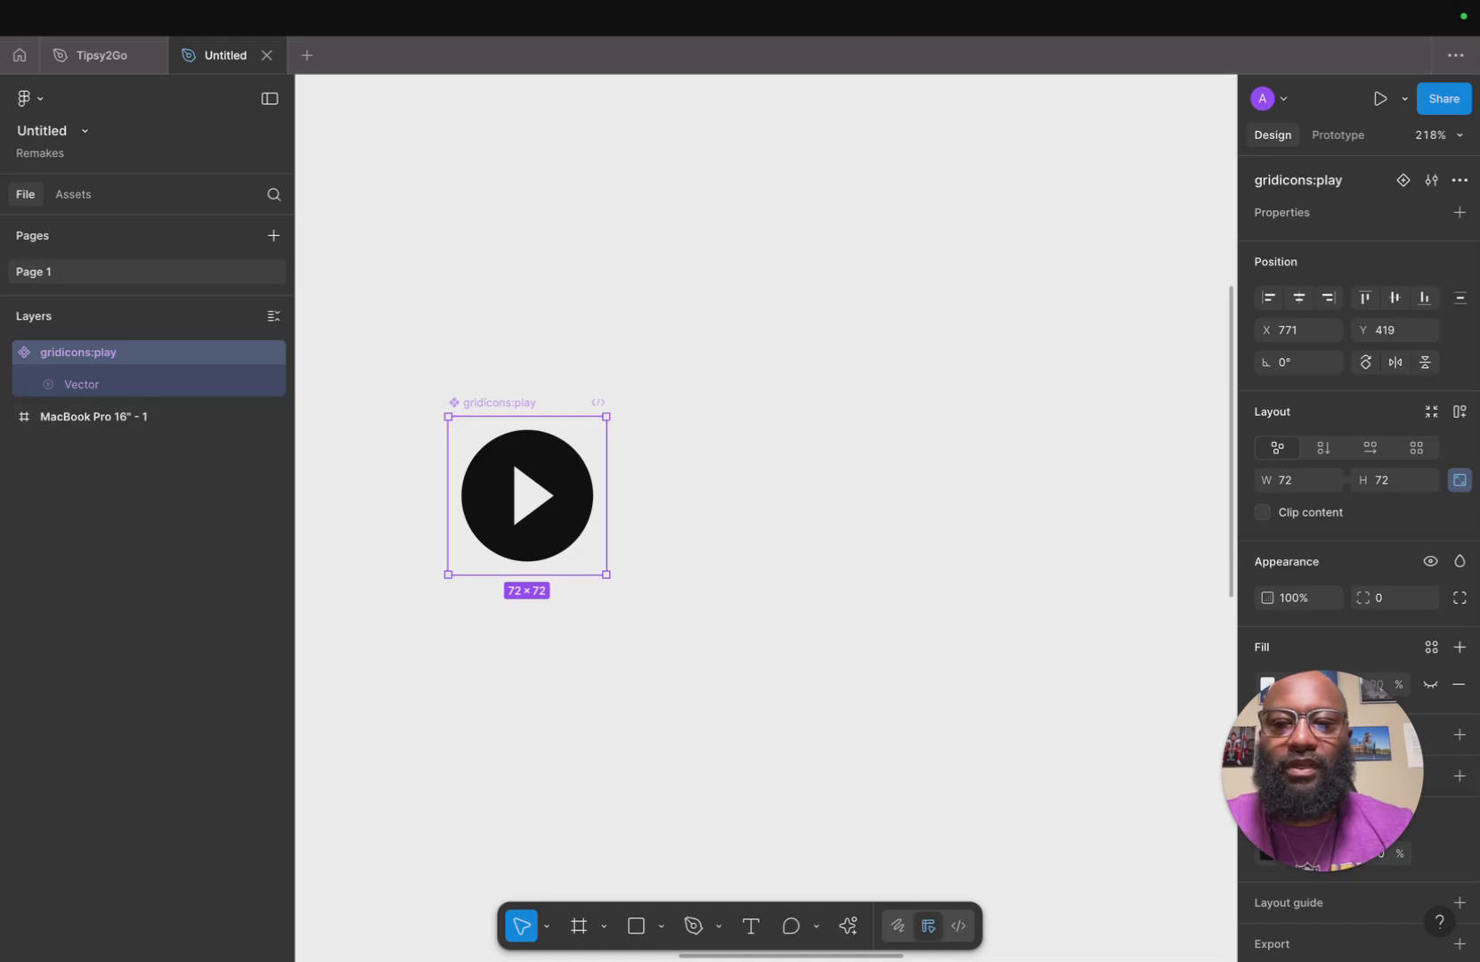
mouse_move(388, 951)
left_click(166, 929)
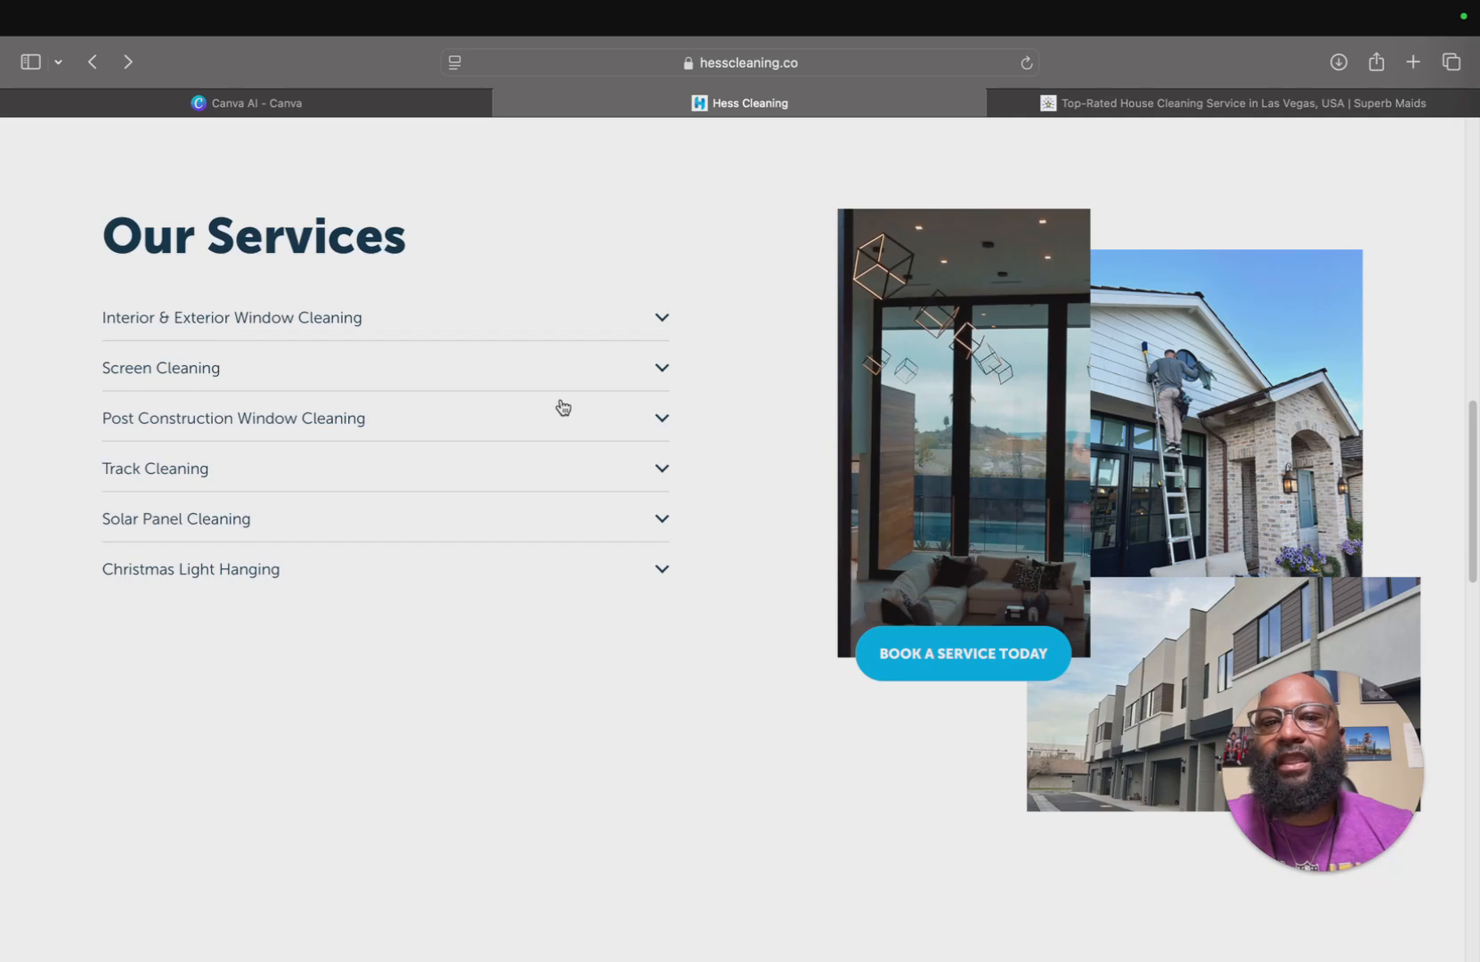
Scroll through the Our Services and What our clients are saying sections of the Hess Cleaning homepage.
scroll(495, 534, "down", 3)
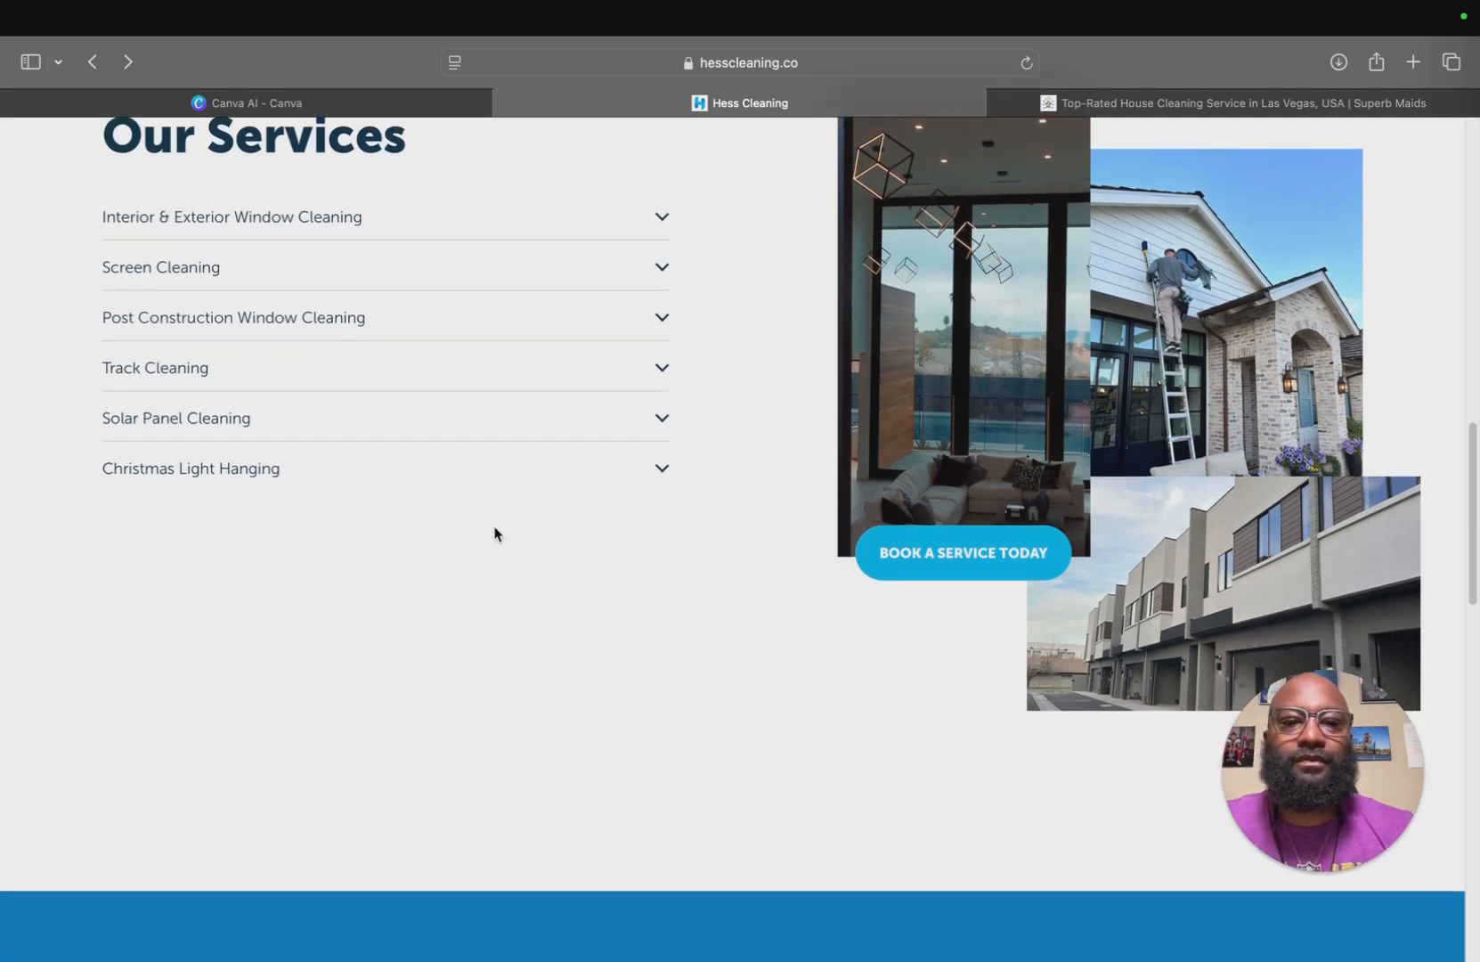
scroll(1030, 567, "down", 6)
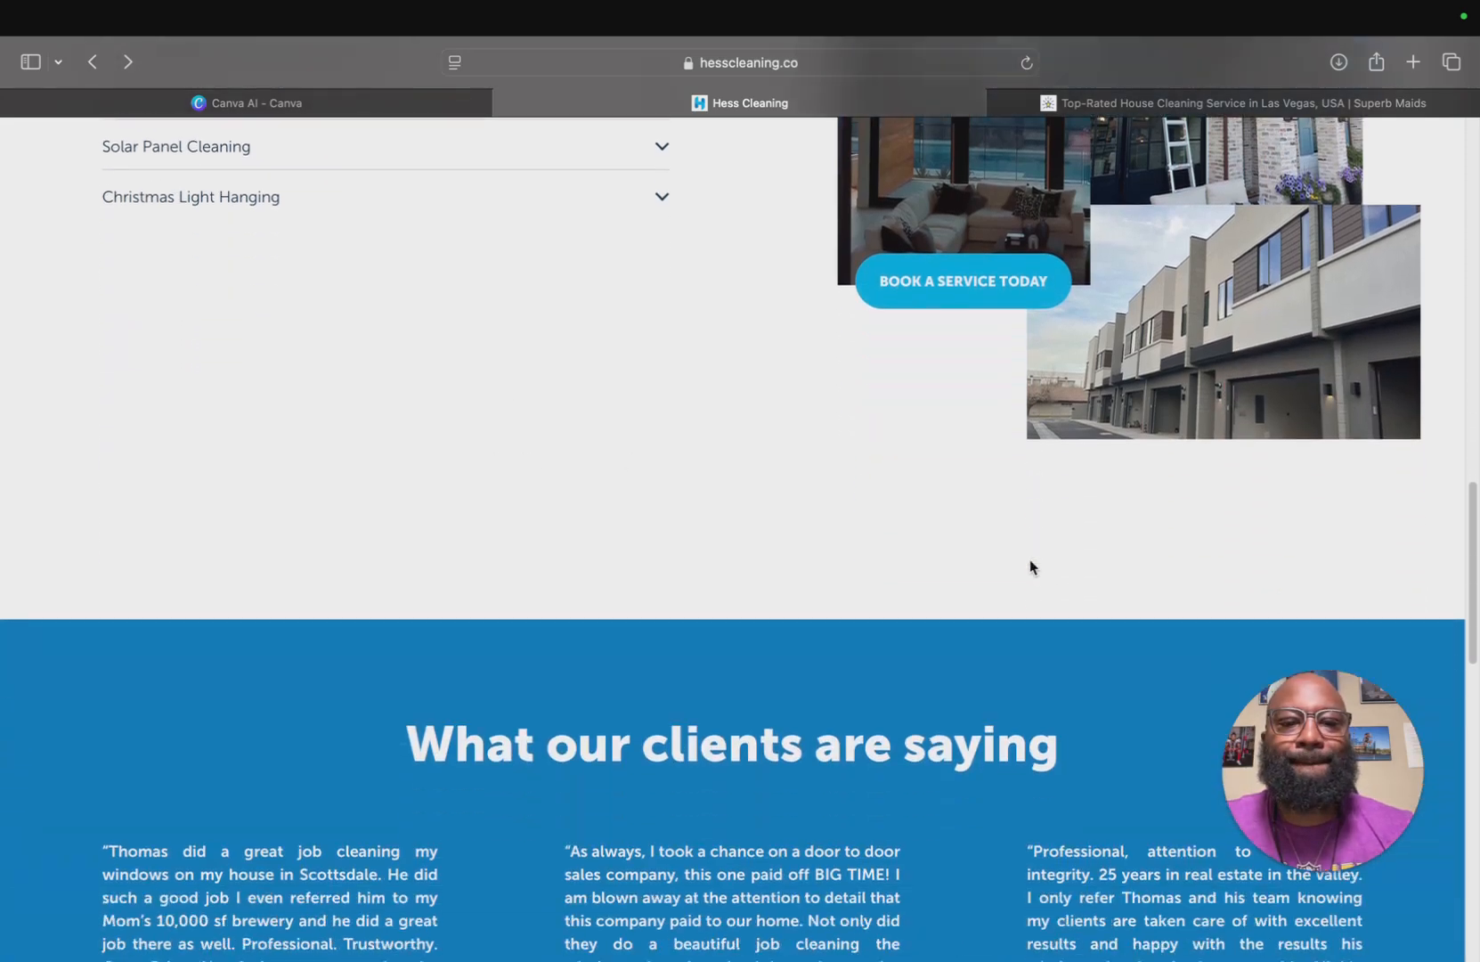
scroll(1030, 563, "down", 1)
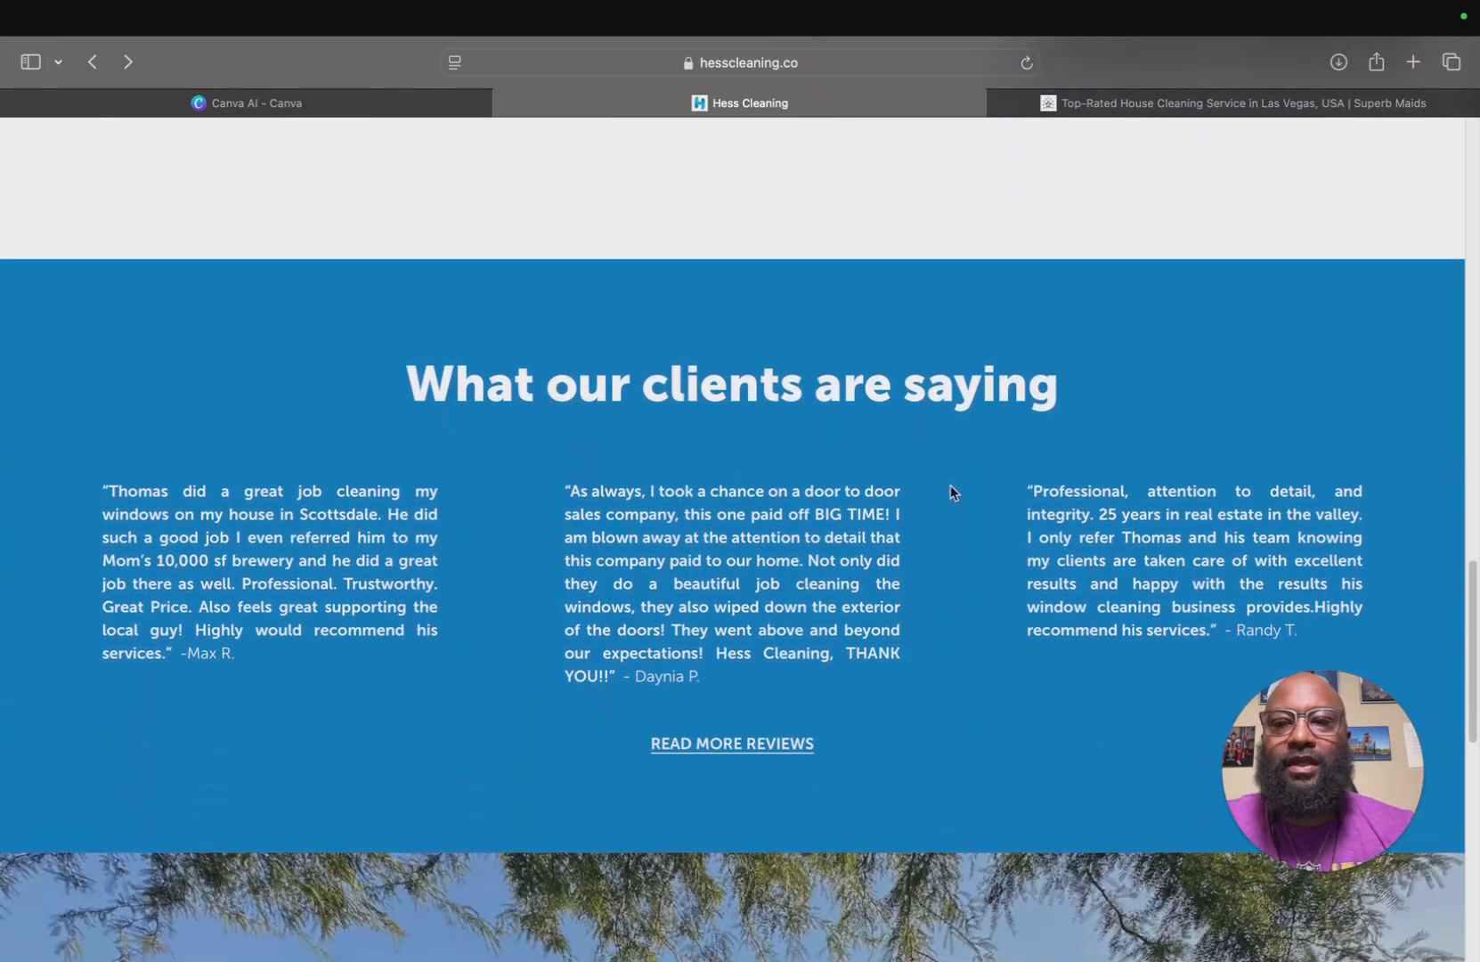
scroll(951, 492, "up", 12)
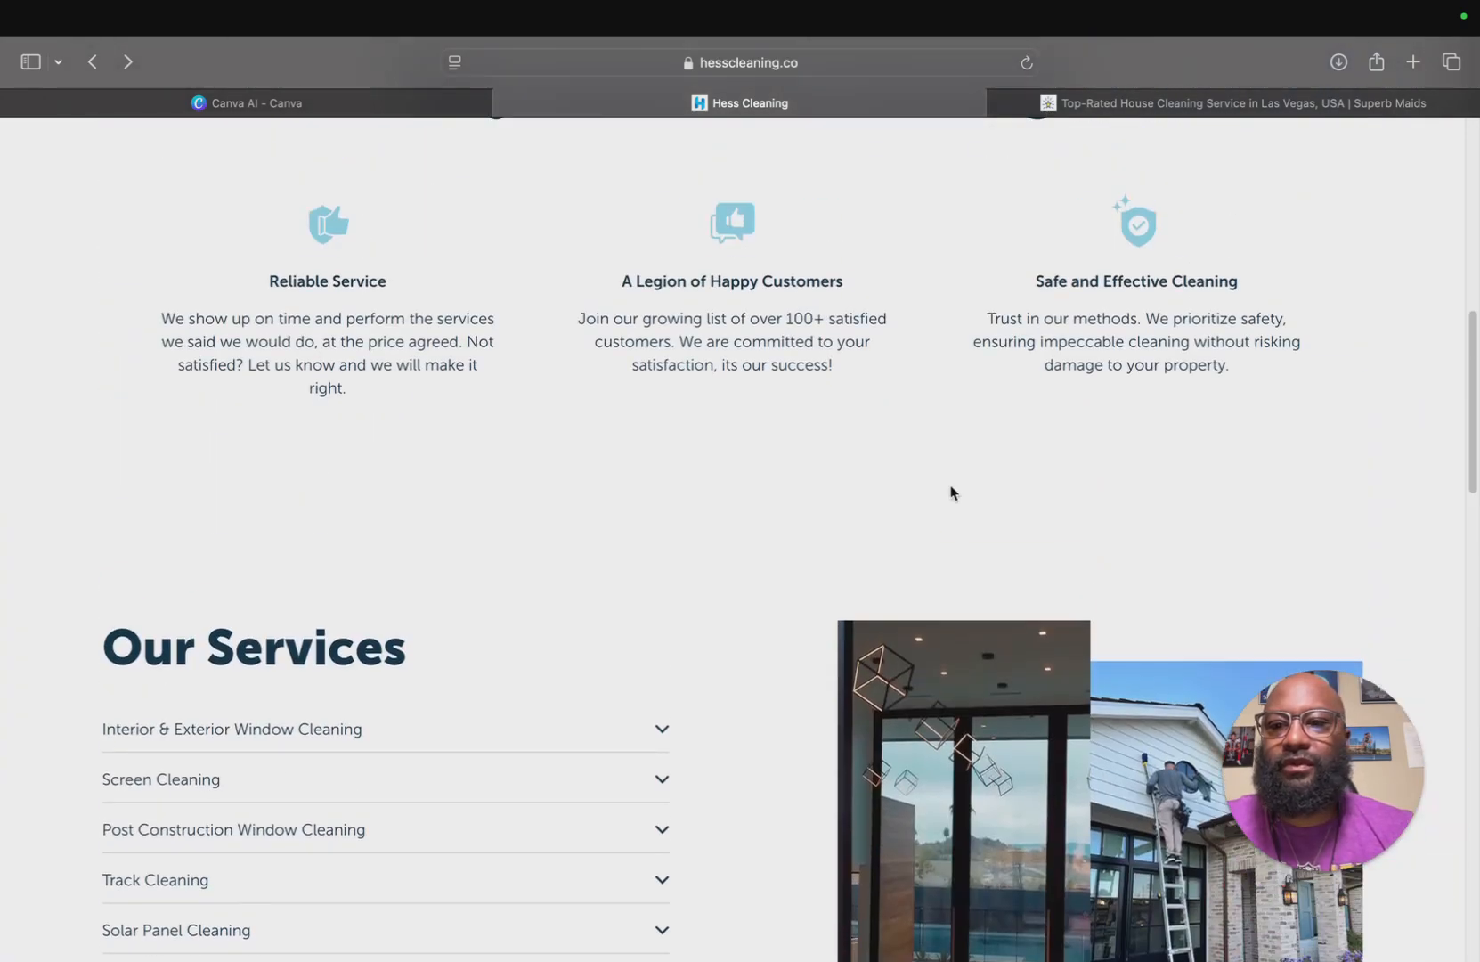
scroll(950, 491, "down", 9)
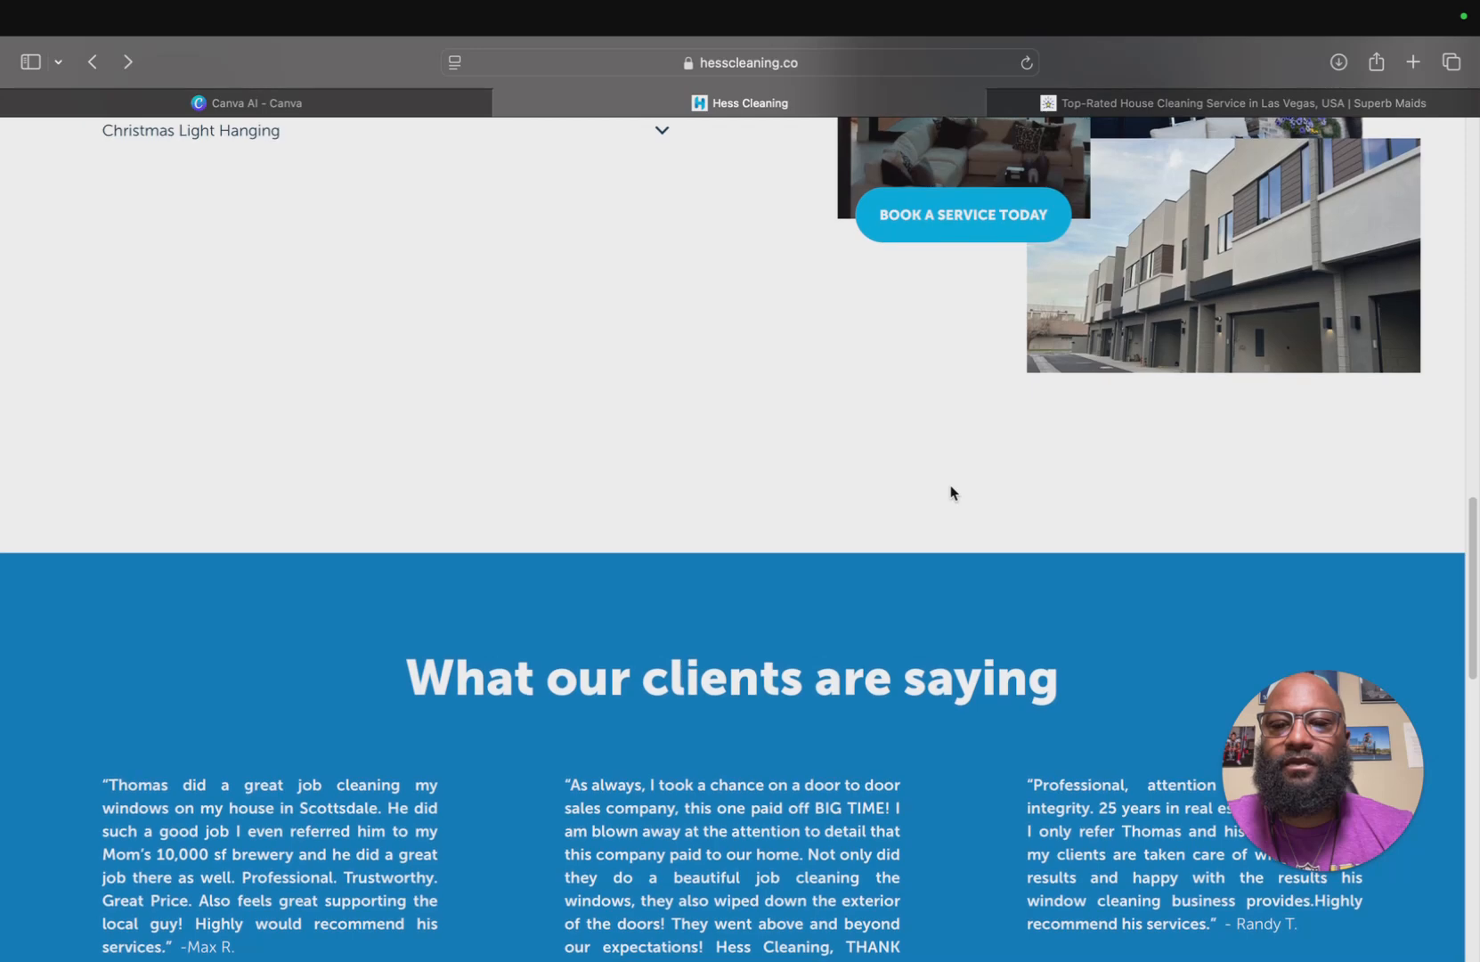
scroll(950, 491, "up", 1)
scroll(950, 492, "up", 8)
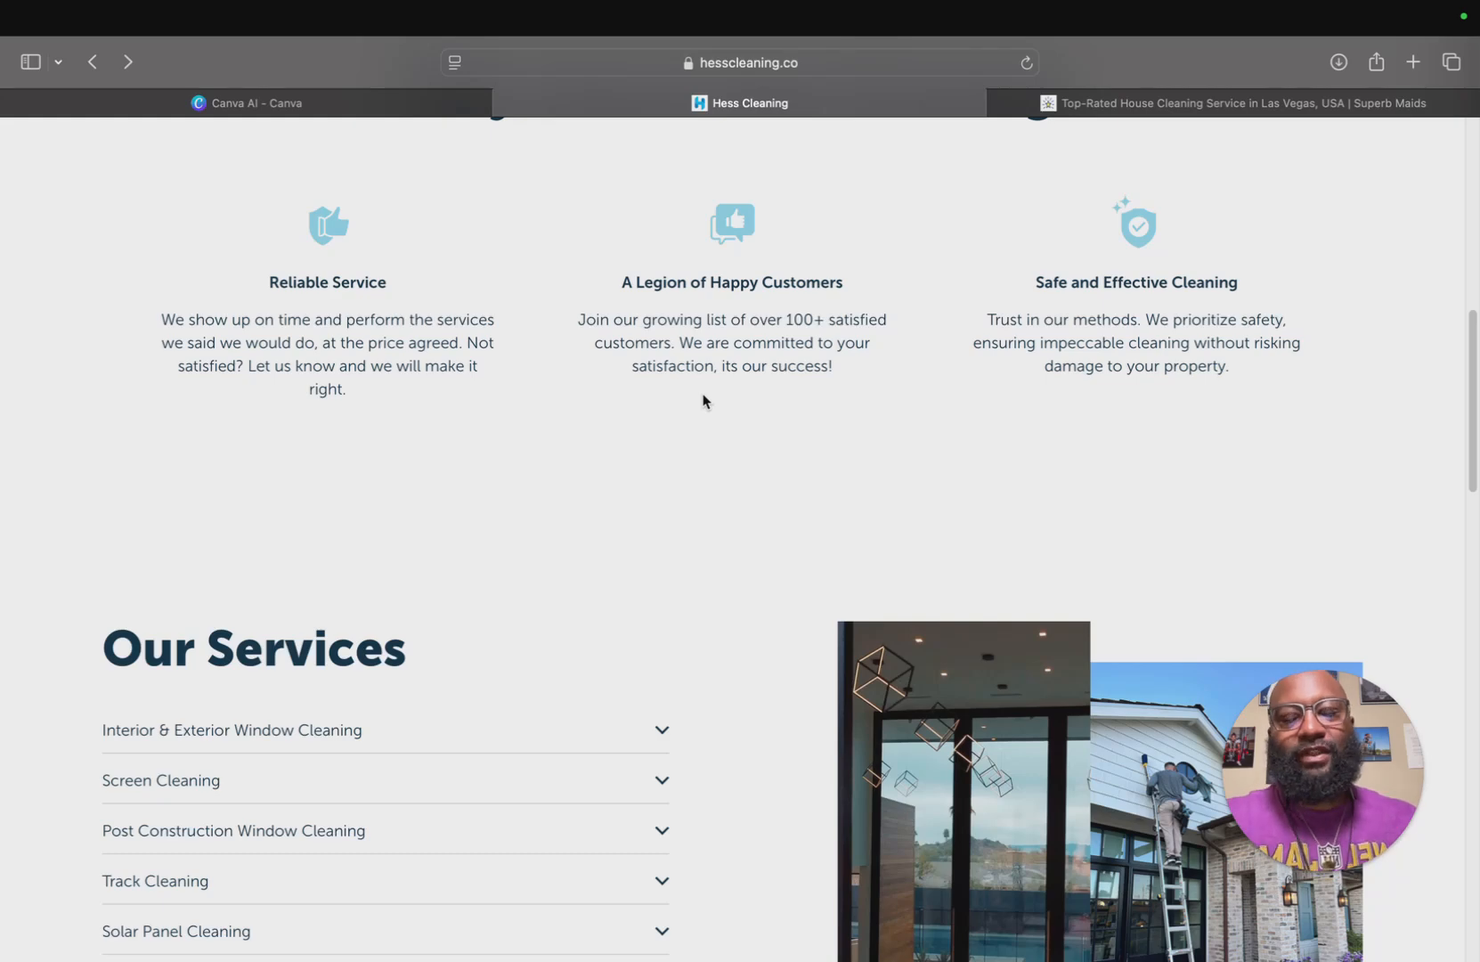
scroll(702, 401, "down", 3)
left_click_drag(720, 158, 814, 159)
scroll(728, 334, "down", 5)
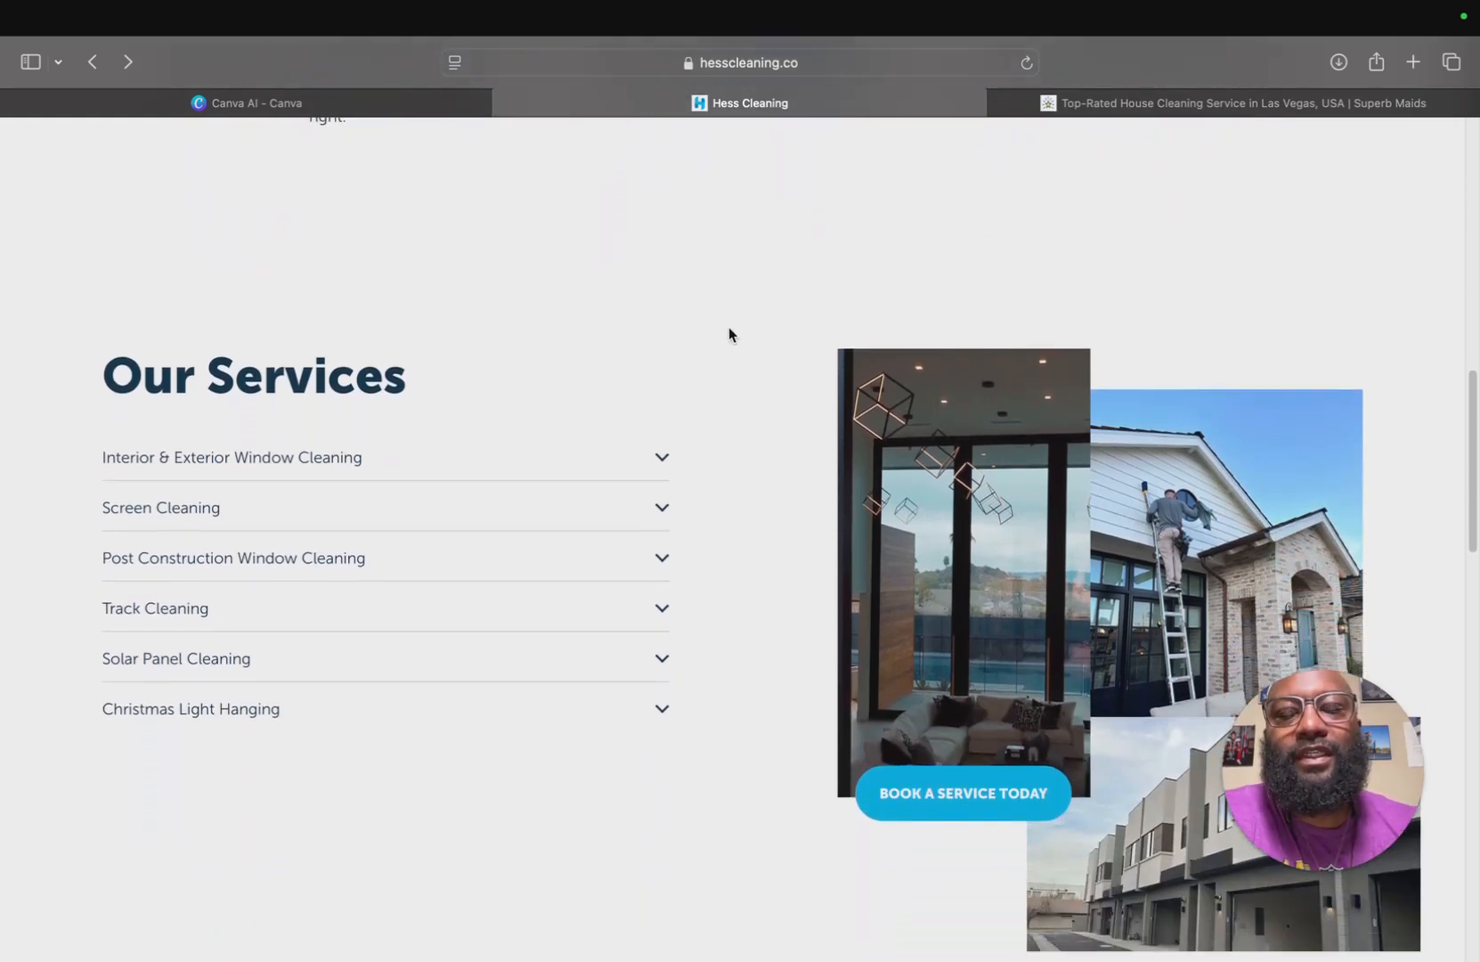
scroll(729, 335, "down", 4)
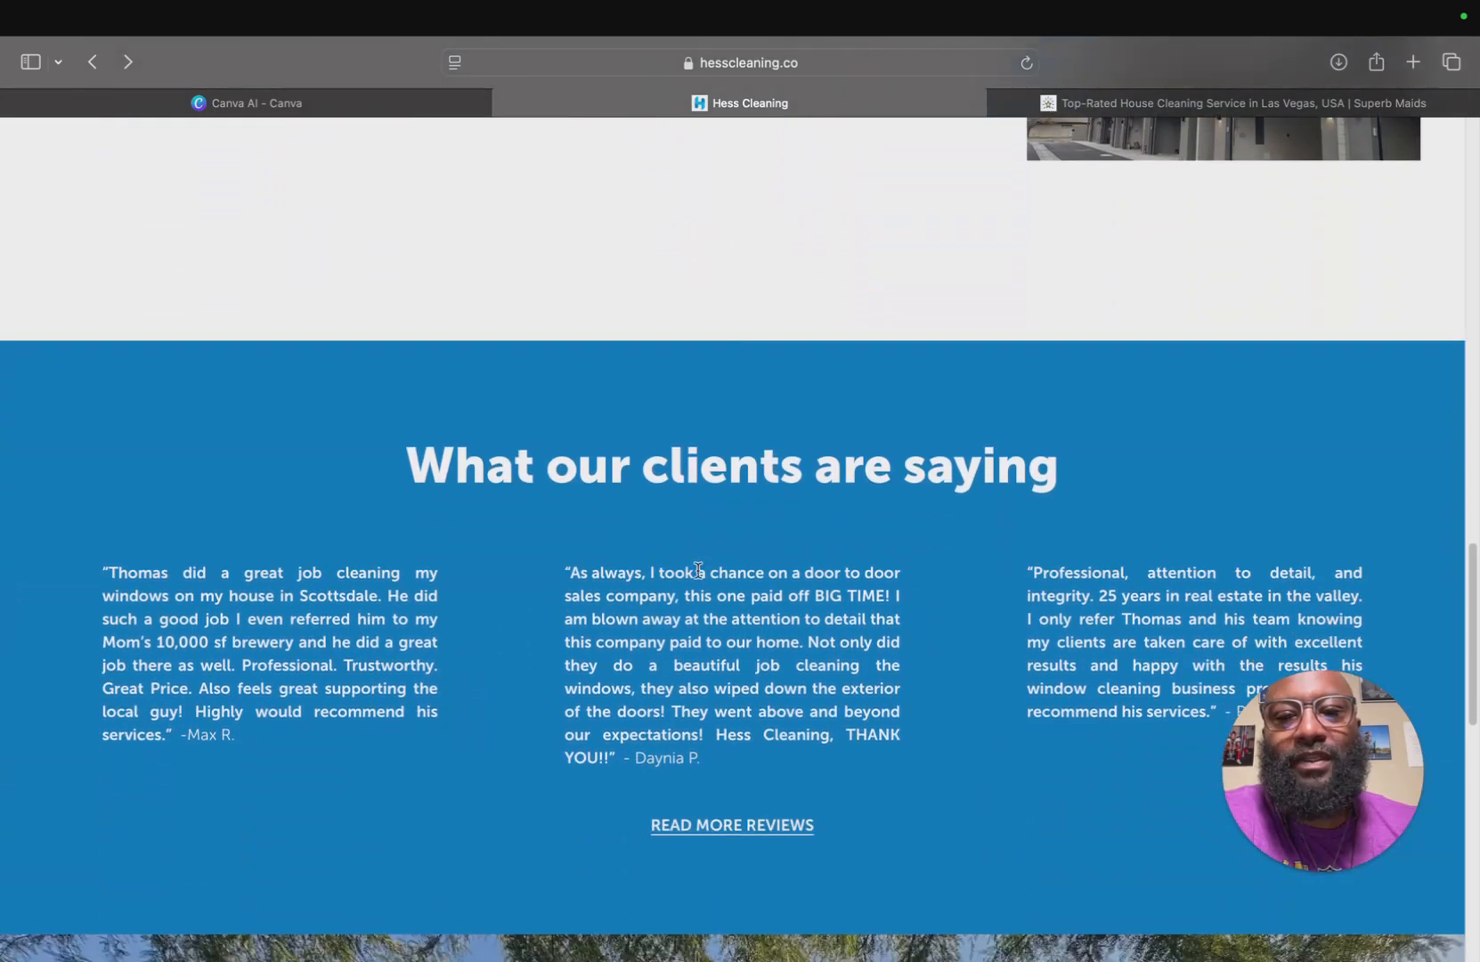
left_click_drag(699, 570, 847, 571)
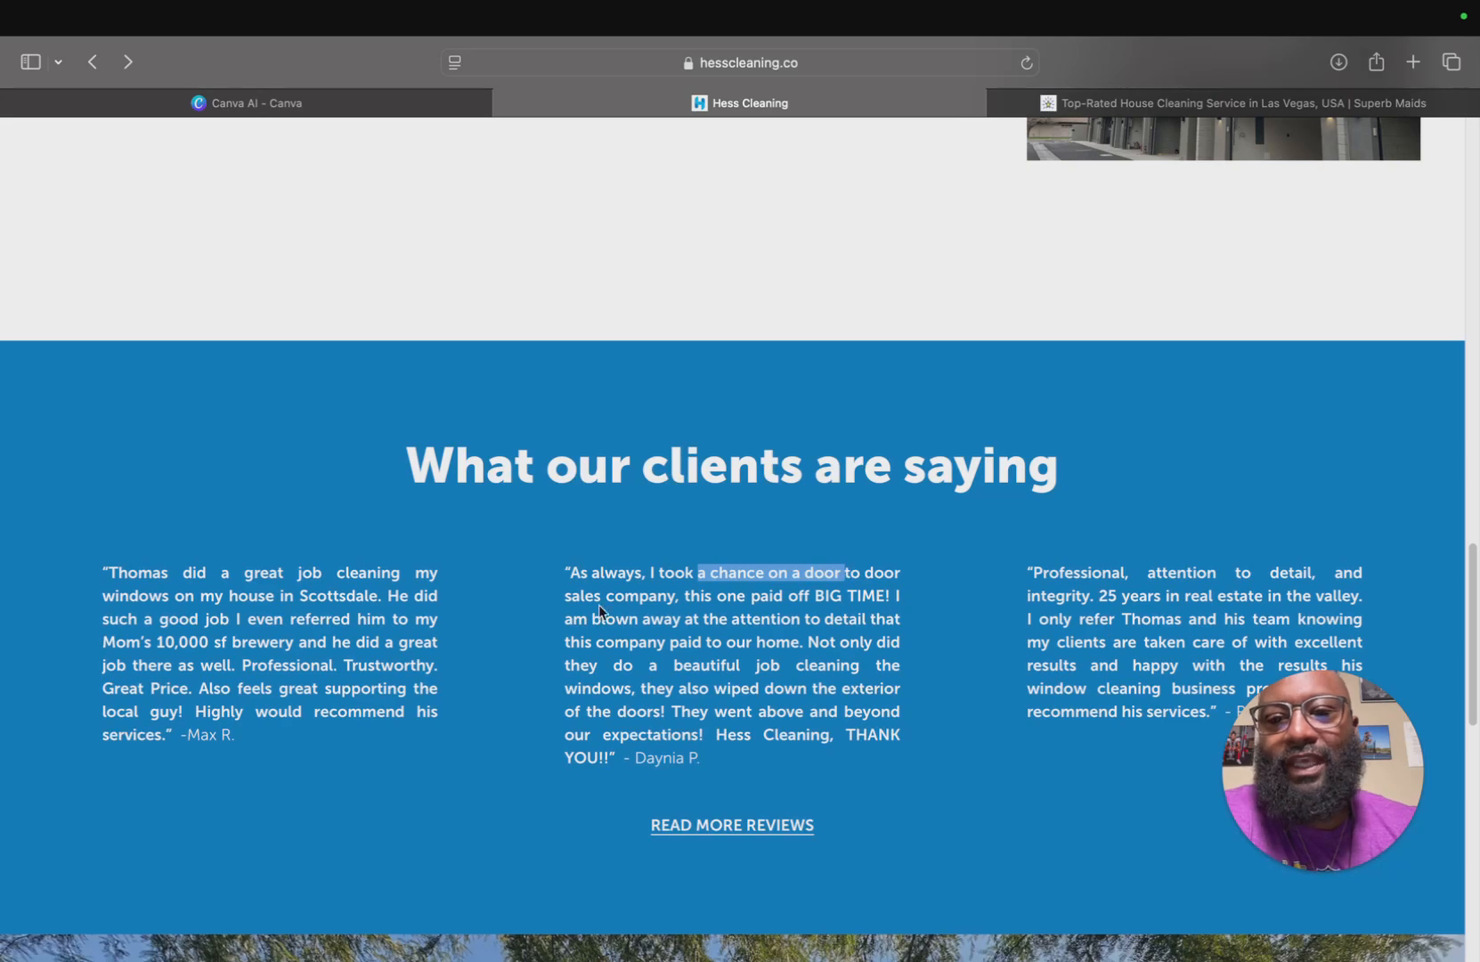
left_click_drag(308, 560, 352, 572)
left_click(324, 570)
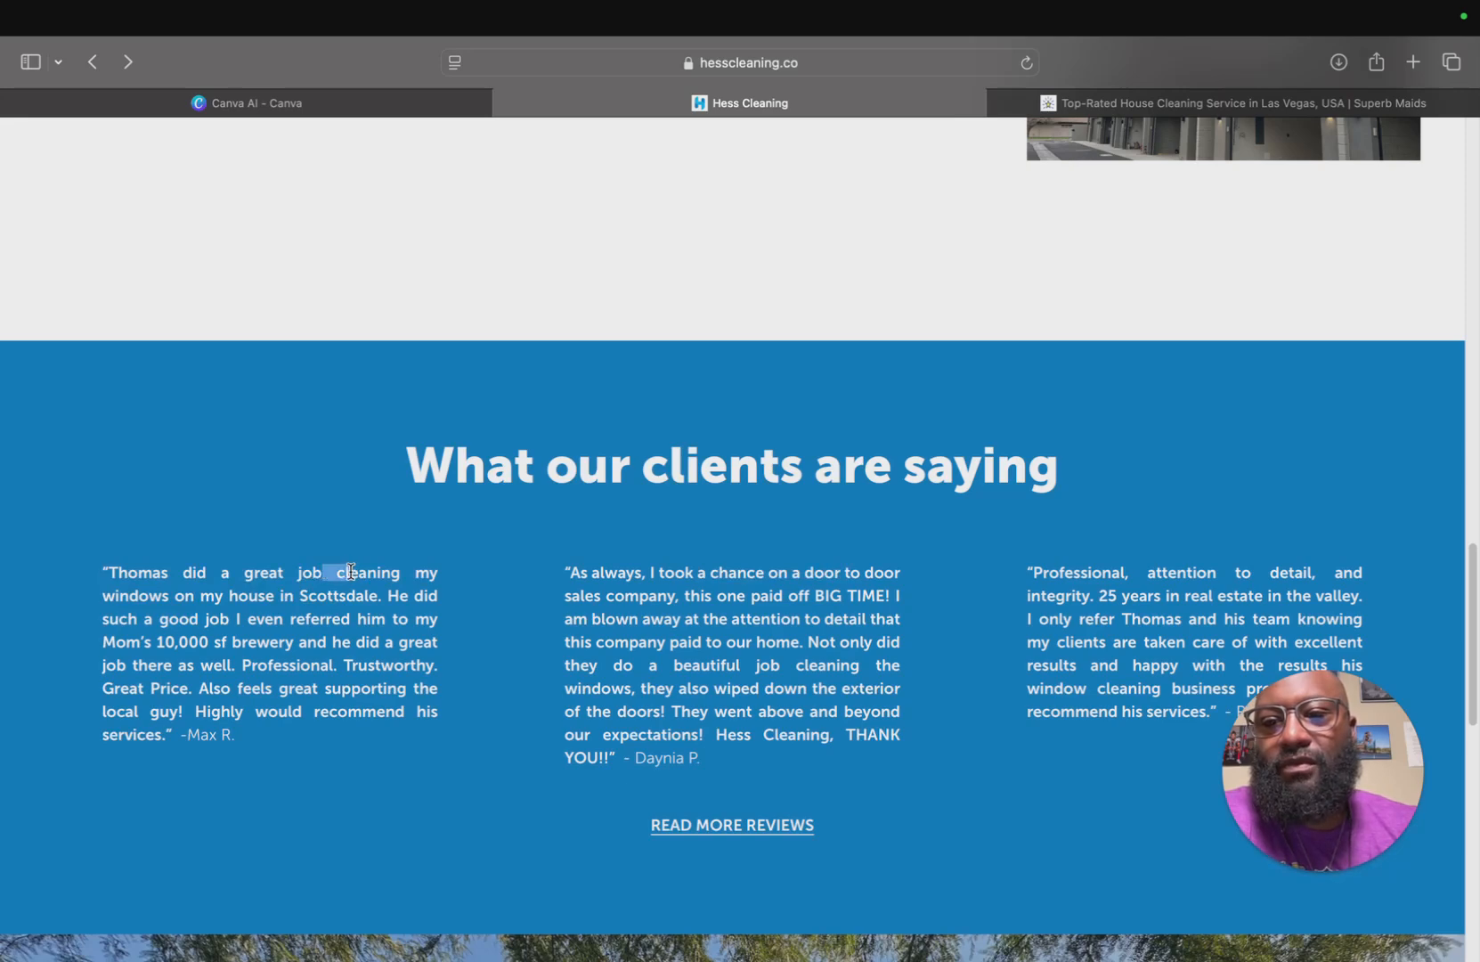
Review the testimonials, the Ready To Restore call-to-action and the hero headline of the homepage.
scroll(549, 476, "up", 12)
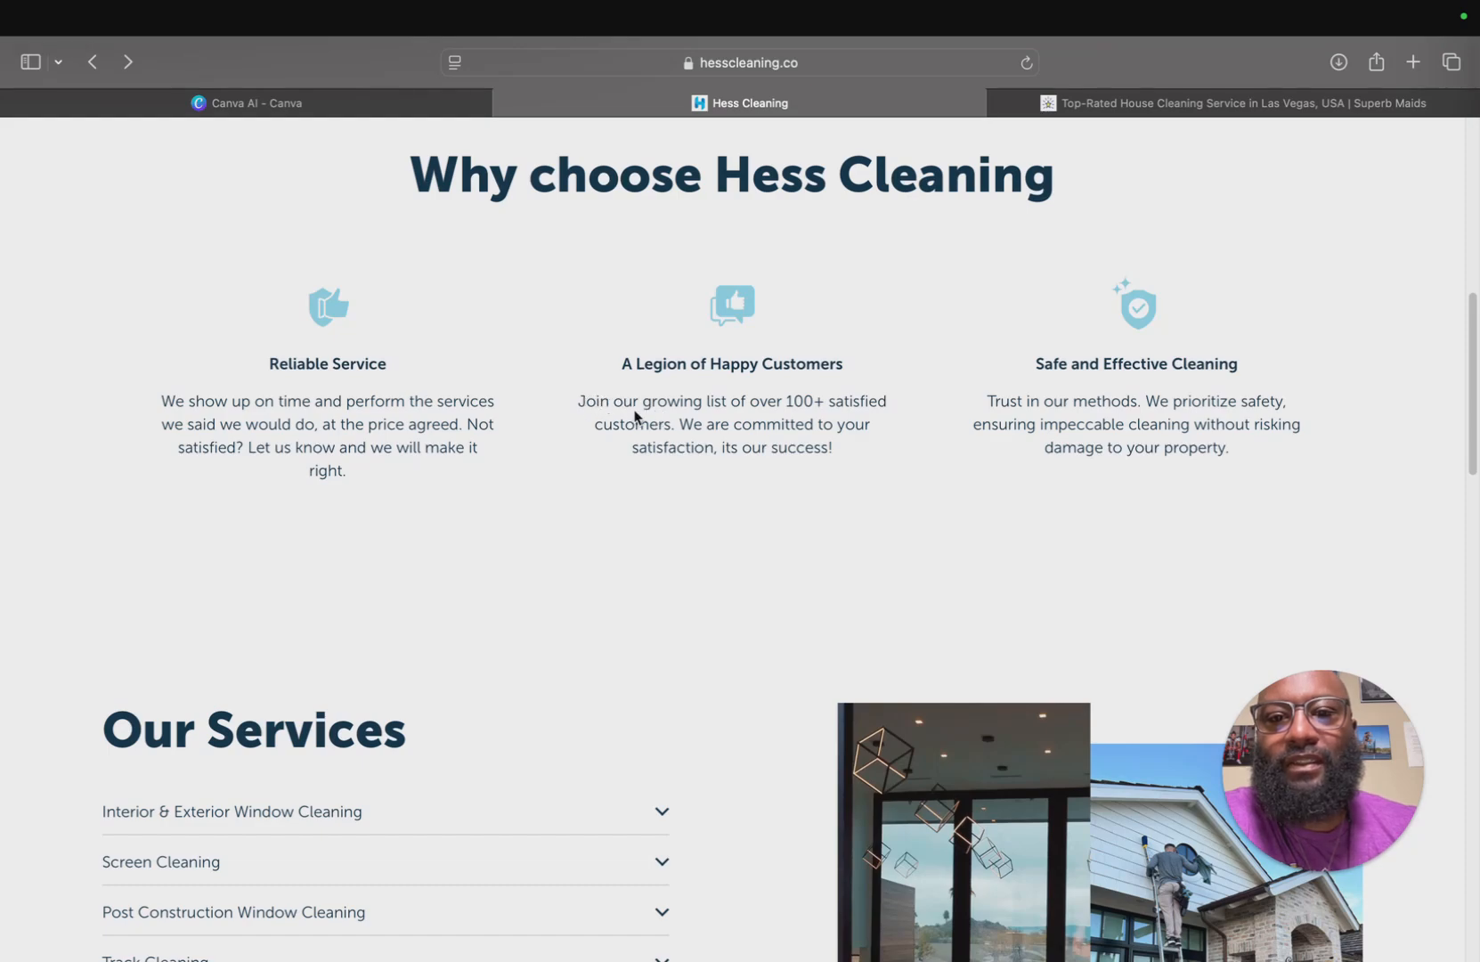
scroll(635, 415, "down", 10)
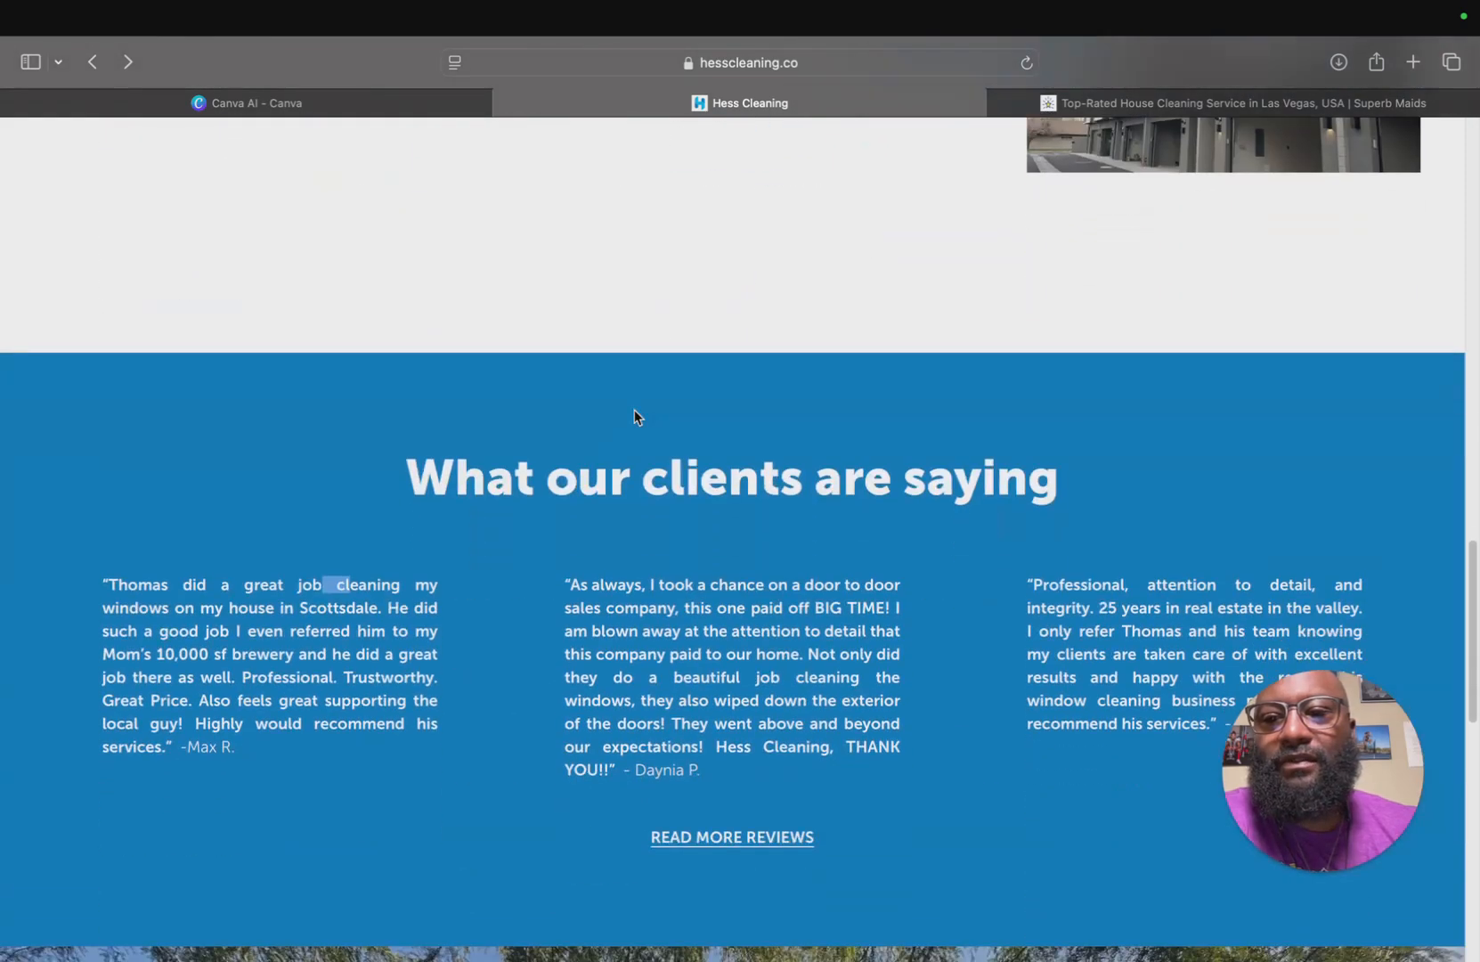
scroll(603, 757, "down", 3)
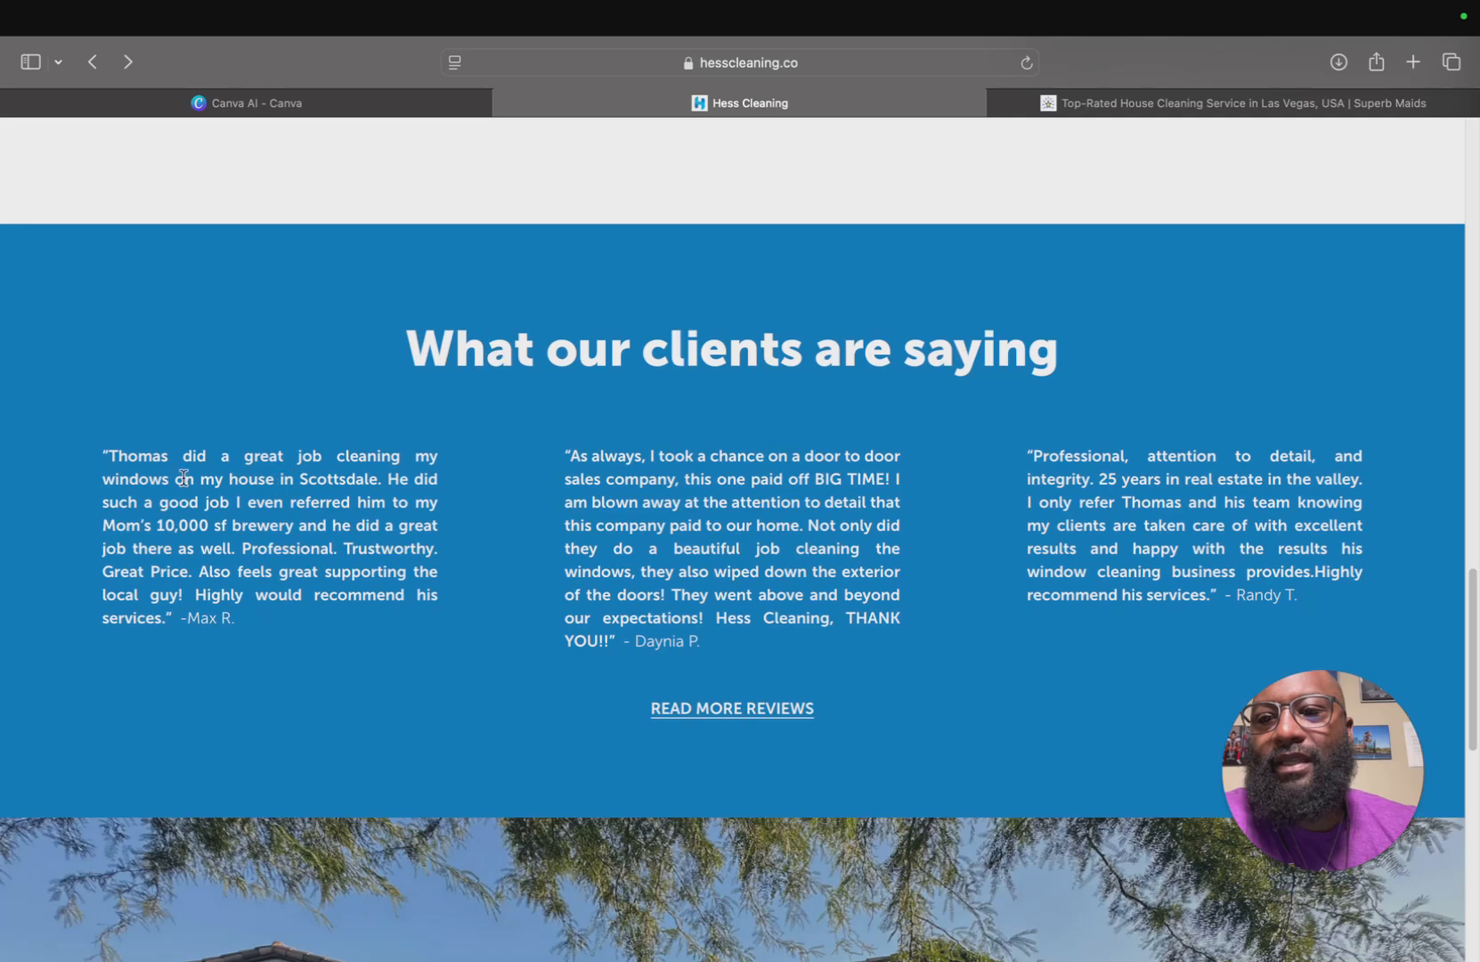
left_click_drag(116, 458, 342, 448)
left_click_drag(148, 479, 221, 486)
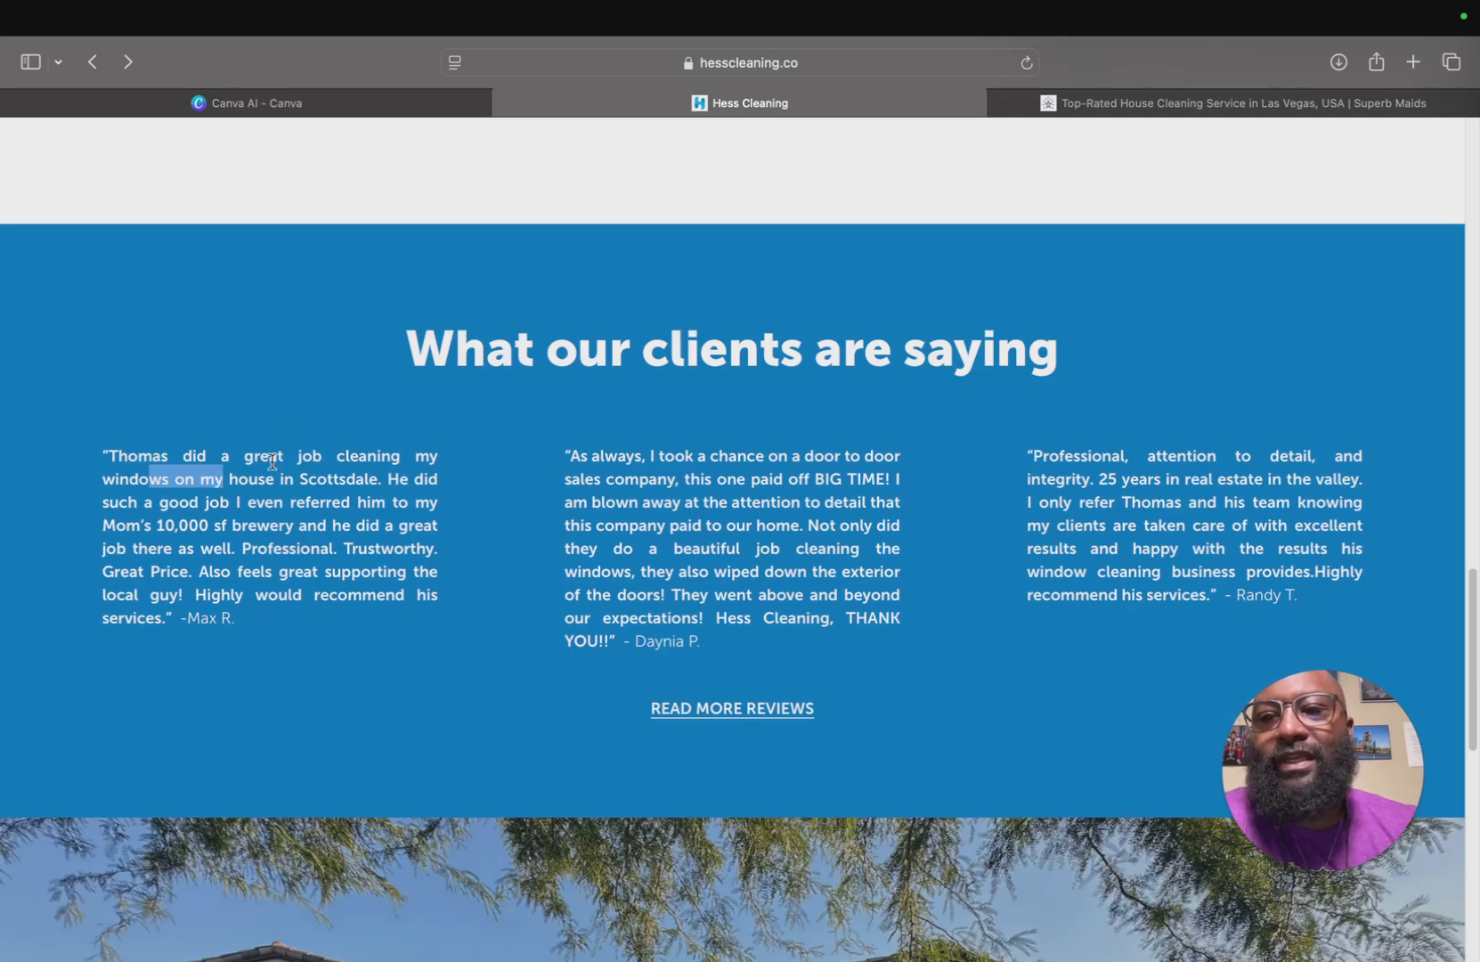
left_click(625, 524)
scroll(626, 526, "down", 5)
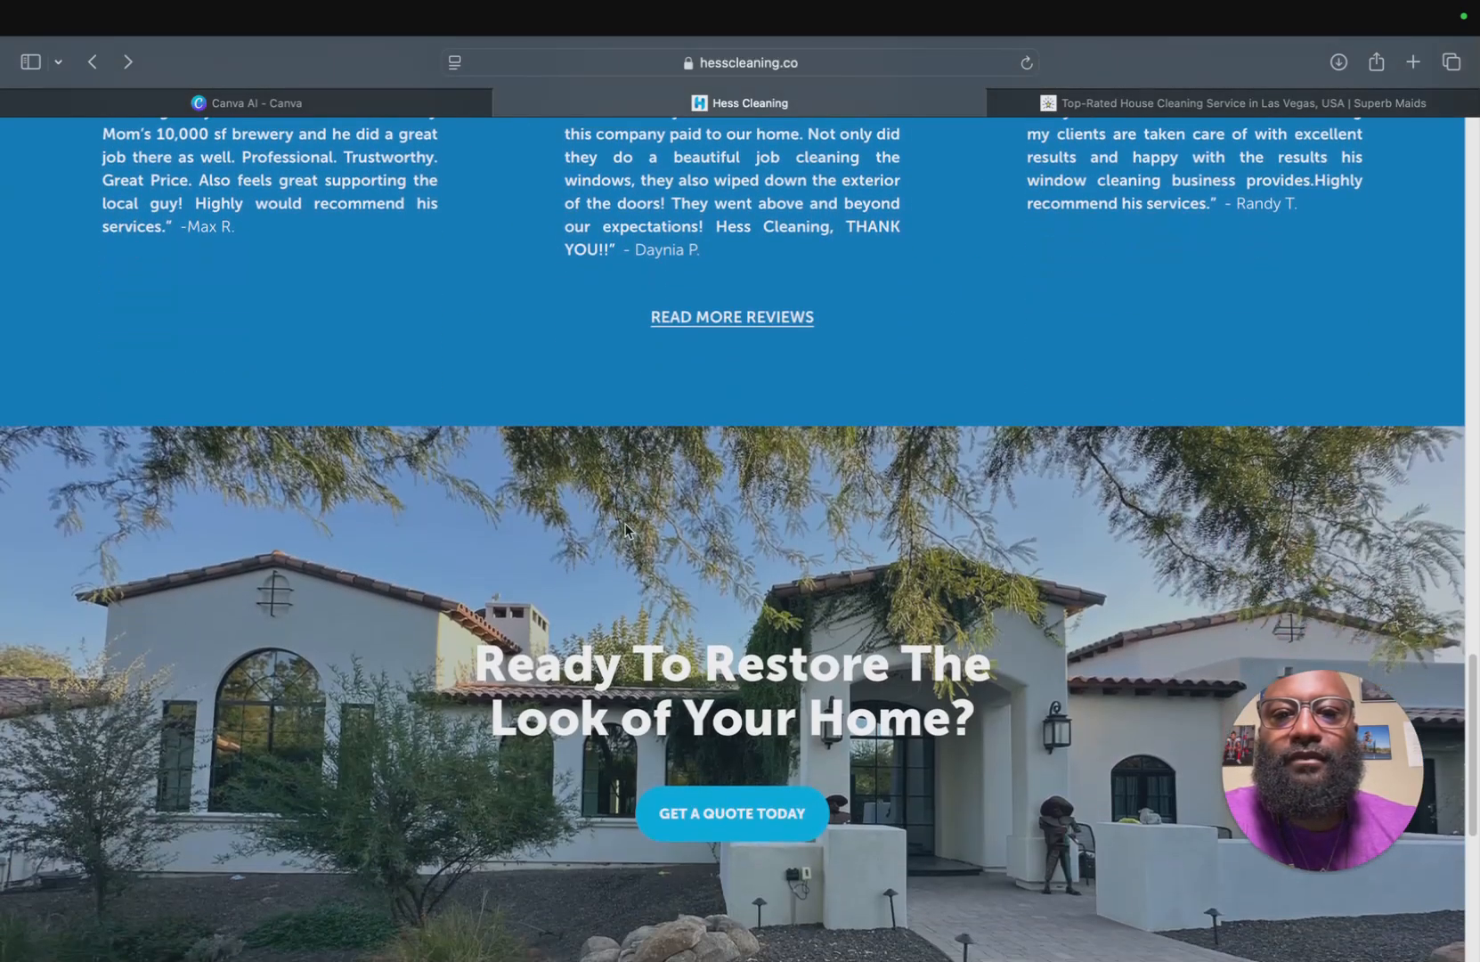
scroll(719, 266, "up", 5)
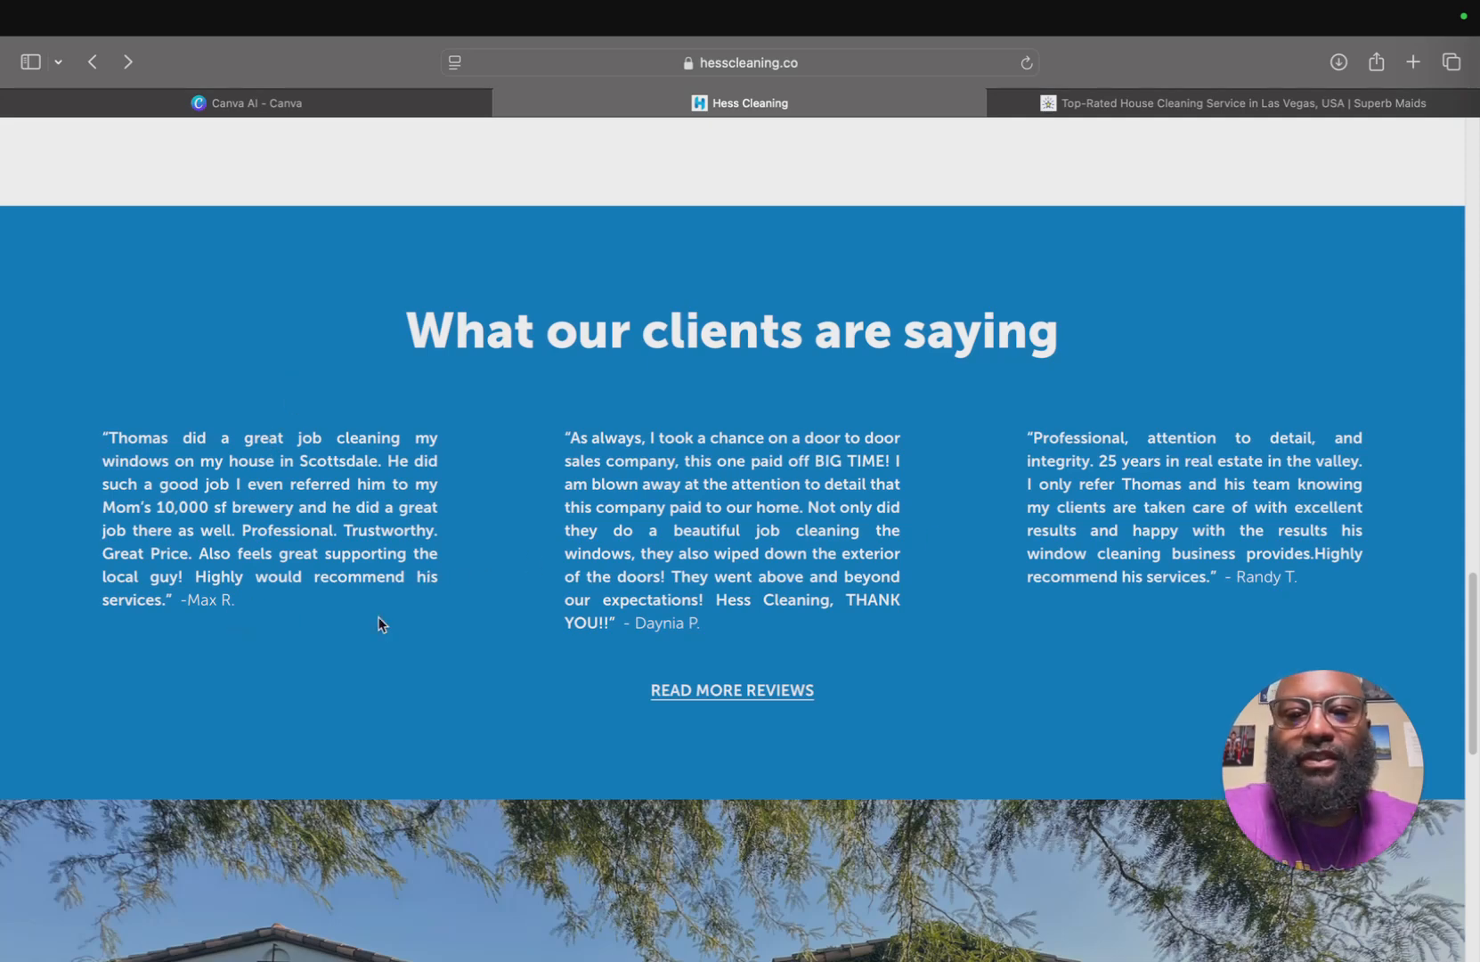
scroll(430, 436, "down", 10)
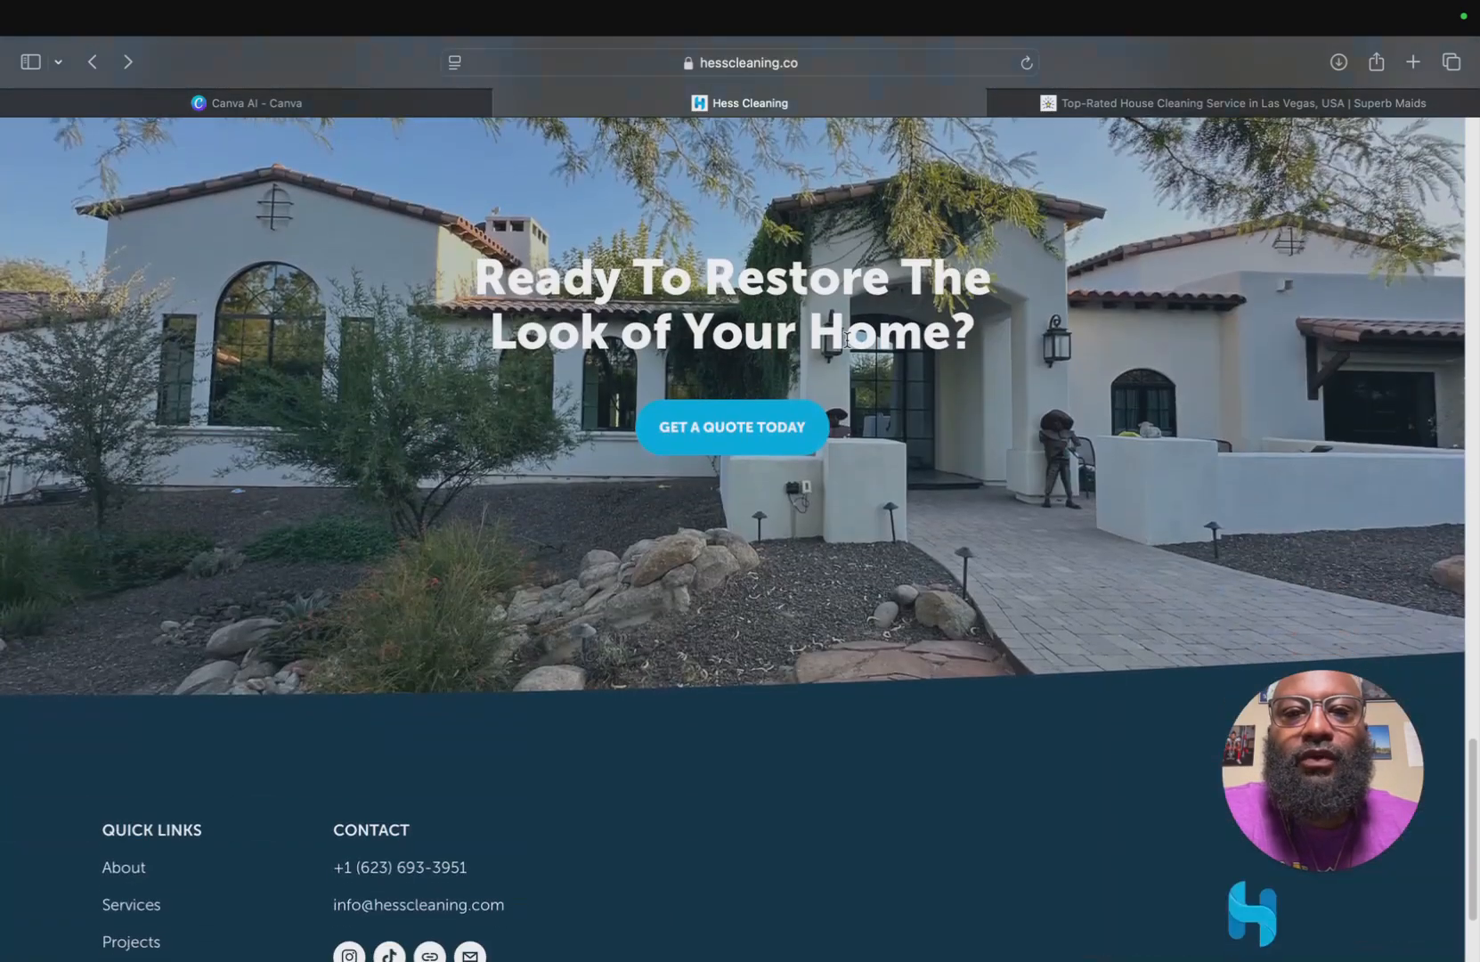
scroll(705, 365, "up", 8)
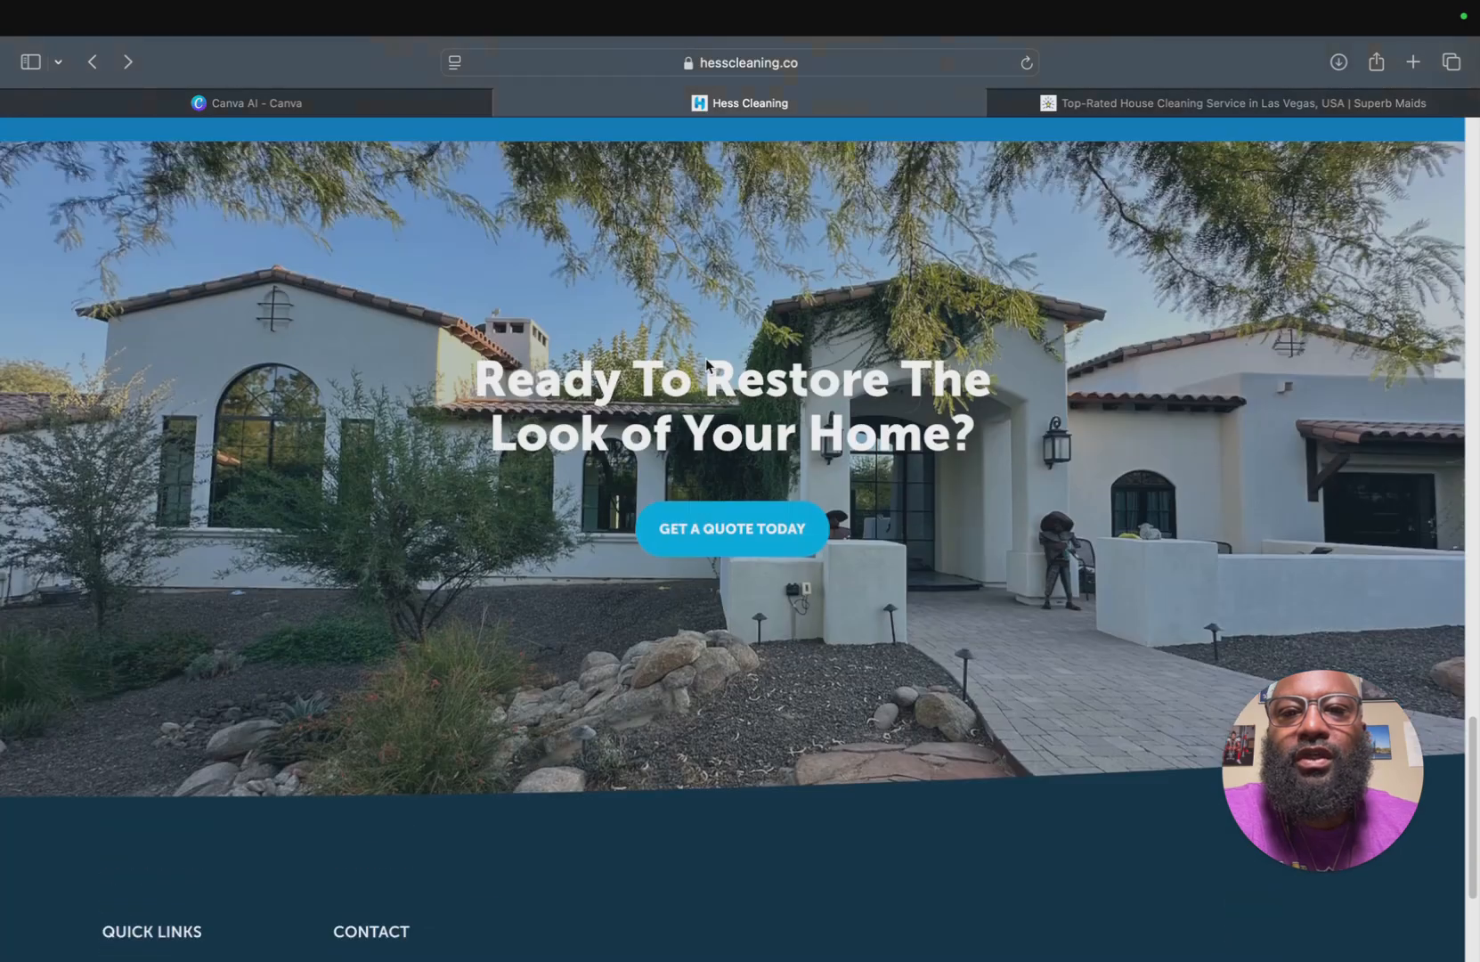
scroll(706, 365, "up", 10)
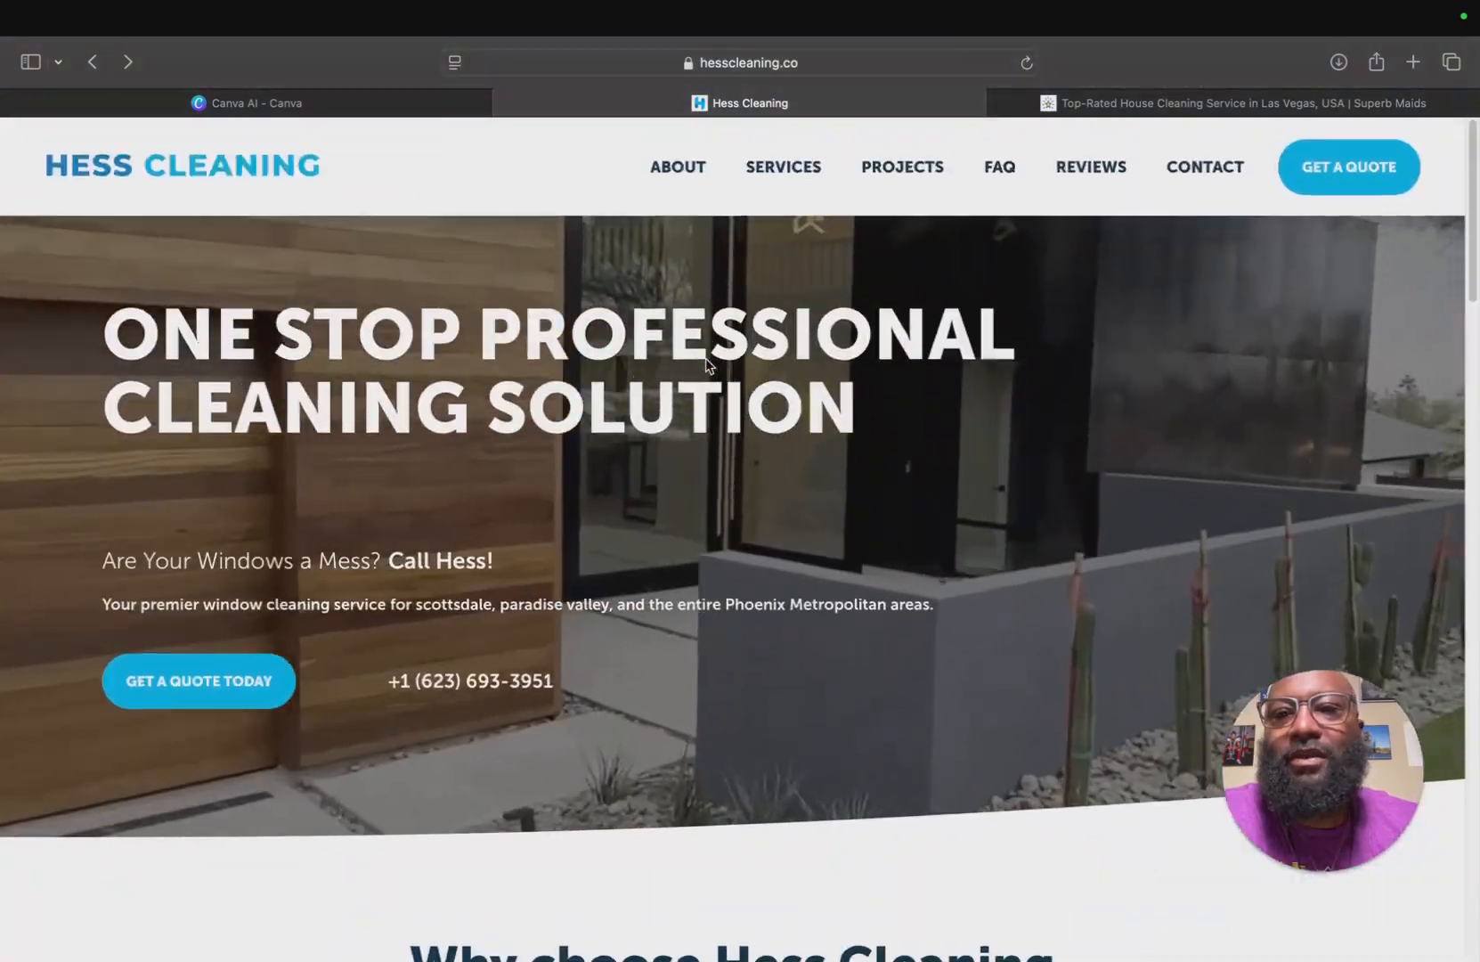
left_click_drag(210, 359, 416, 359)
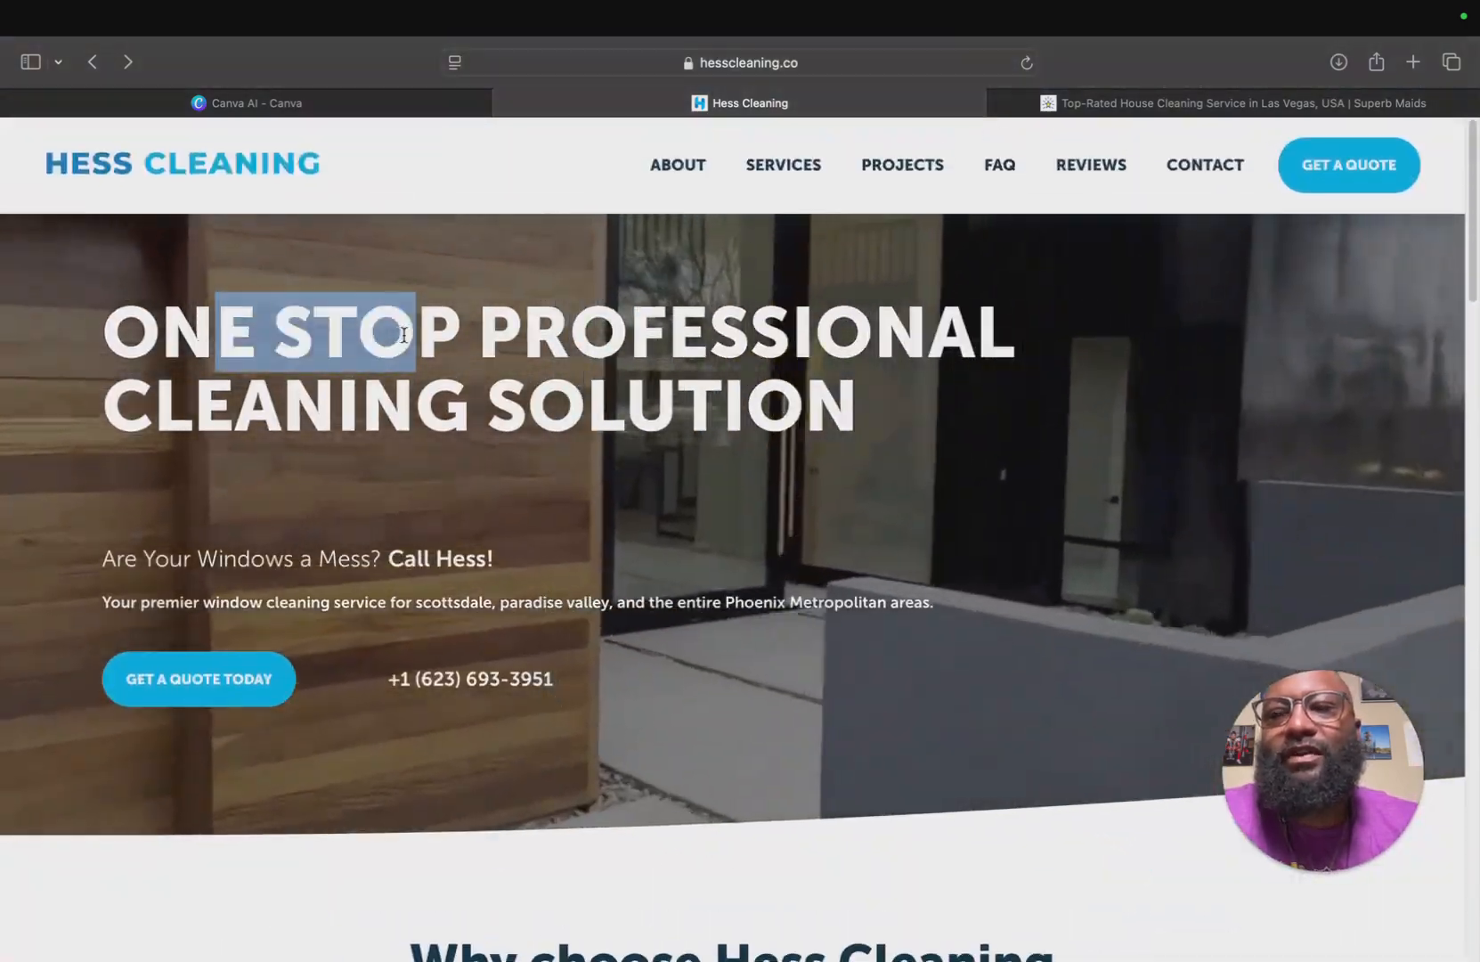
left_click(272, 339)
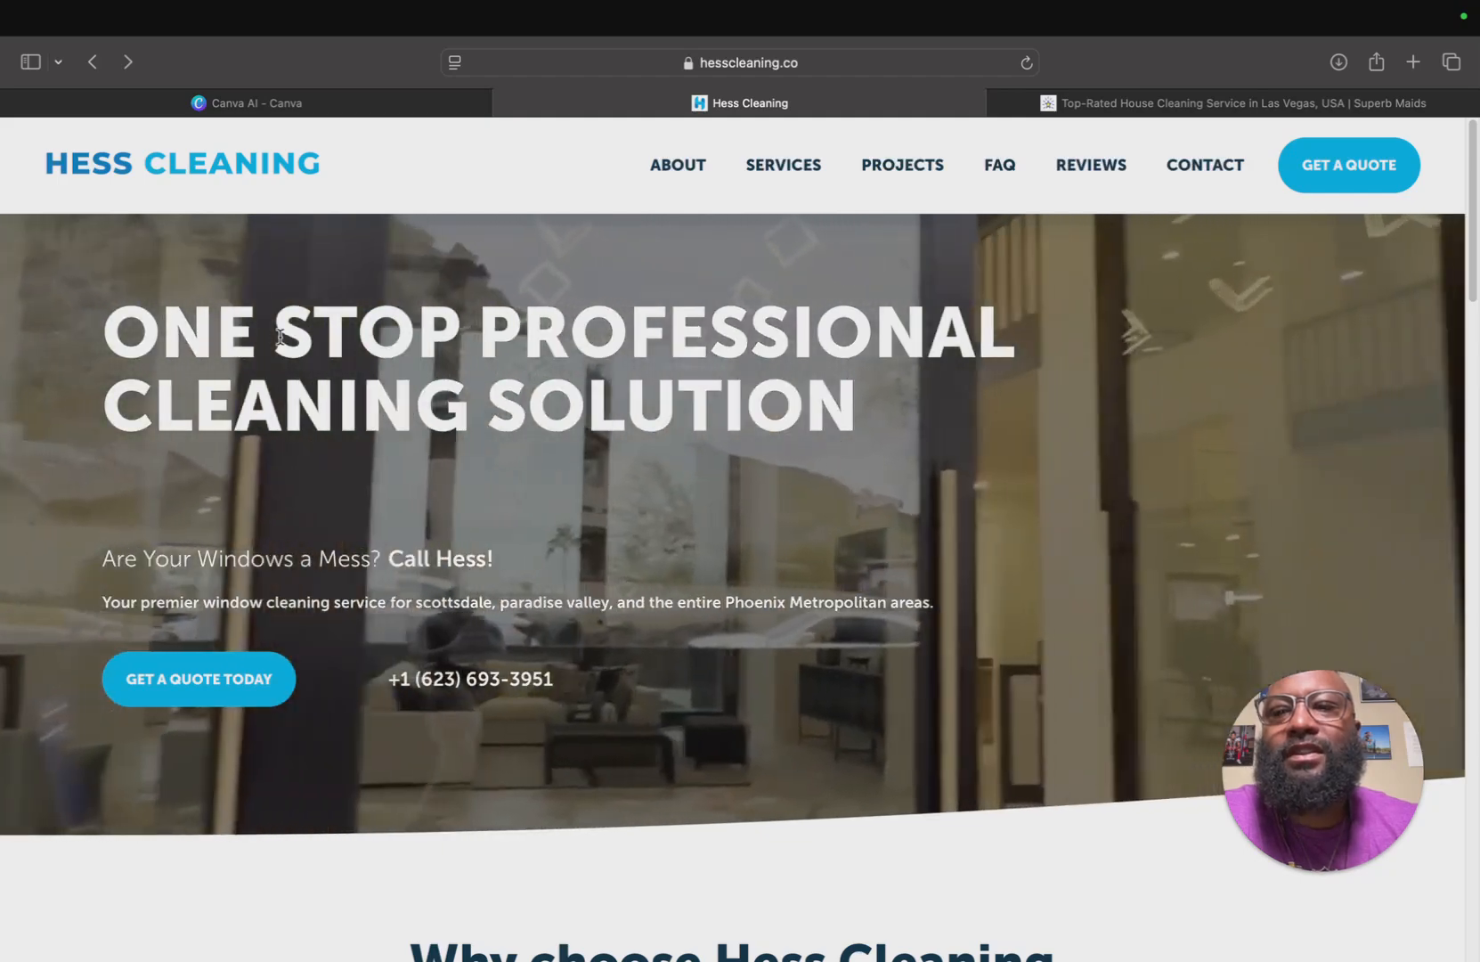
Scroll through the whole homepage again from the hero down to the footer and back to the top.
scroll(447, 392, "down", 15)
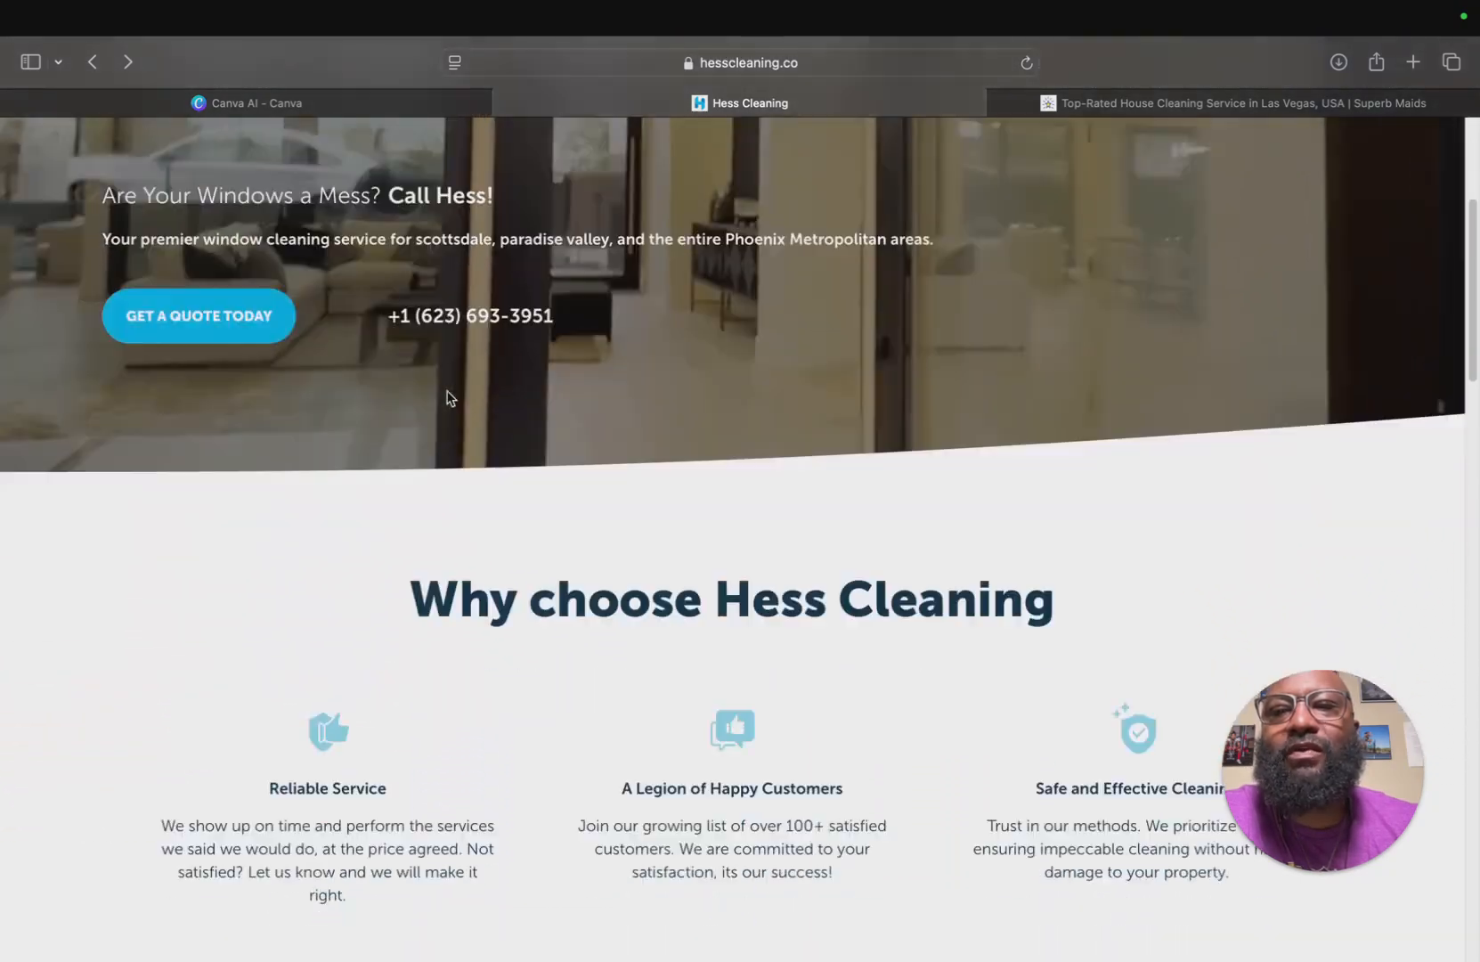
scroll(448, 398, "down", 10)
scroll(450, 383, "up", 1)
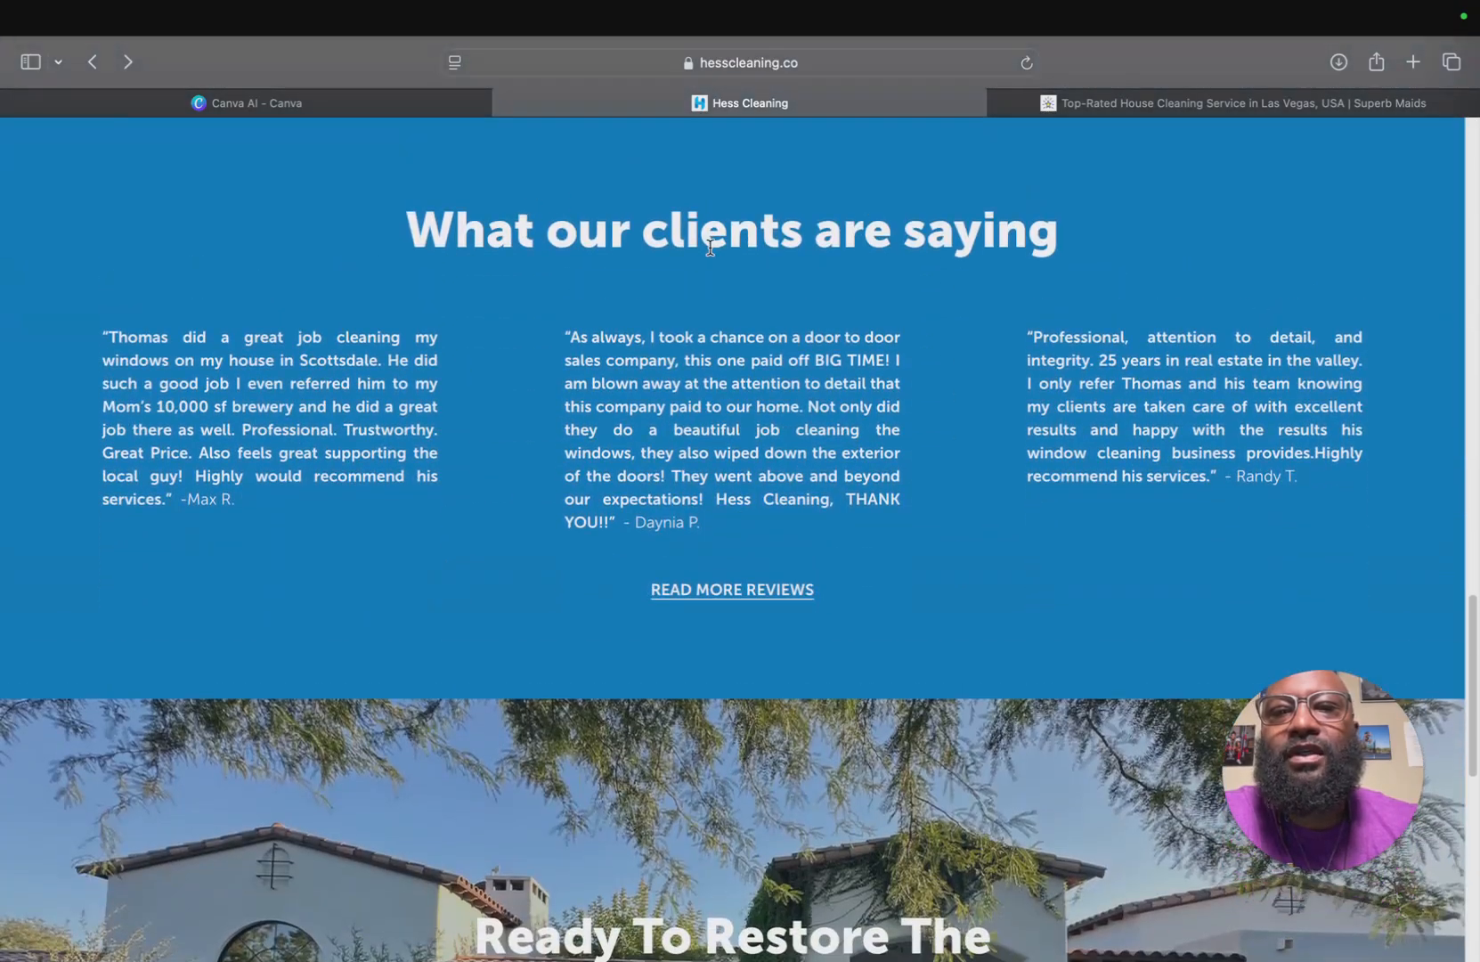
scroll(710, 246, "up", 20)
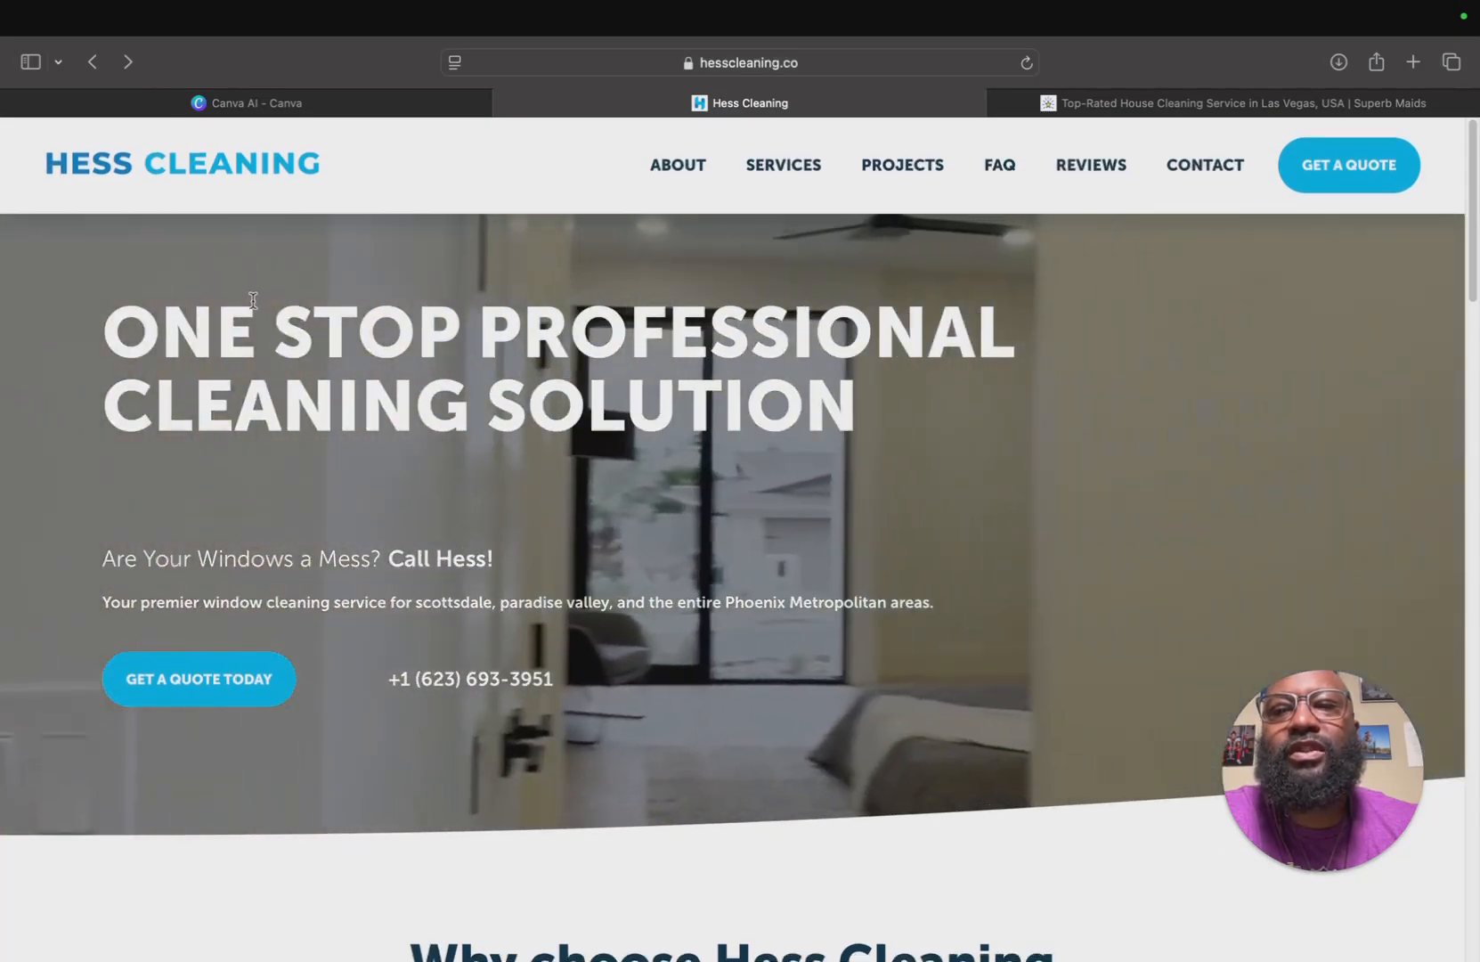
scroll(370, 321, "down", 15)
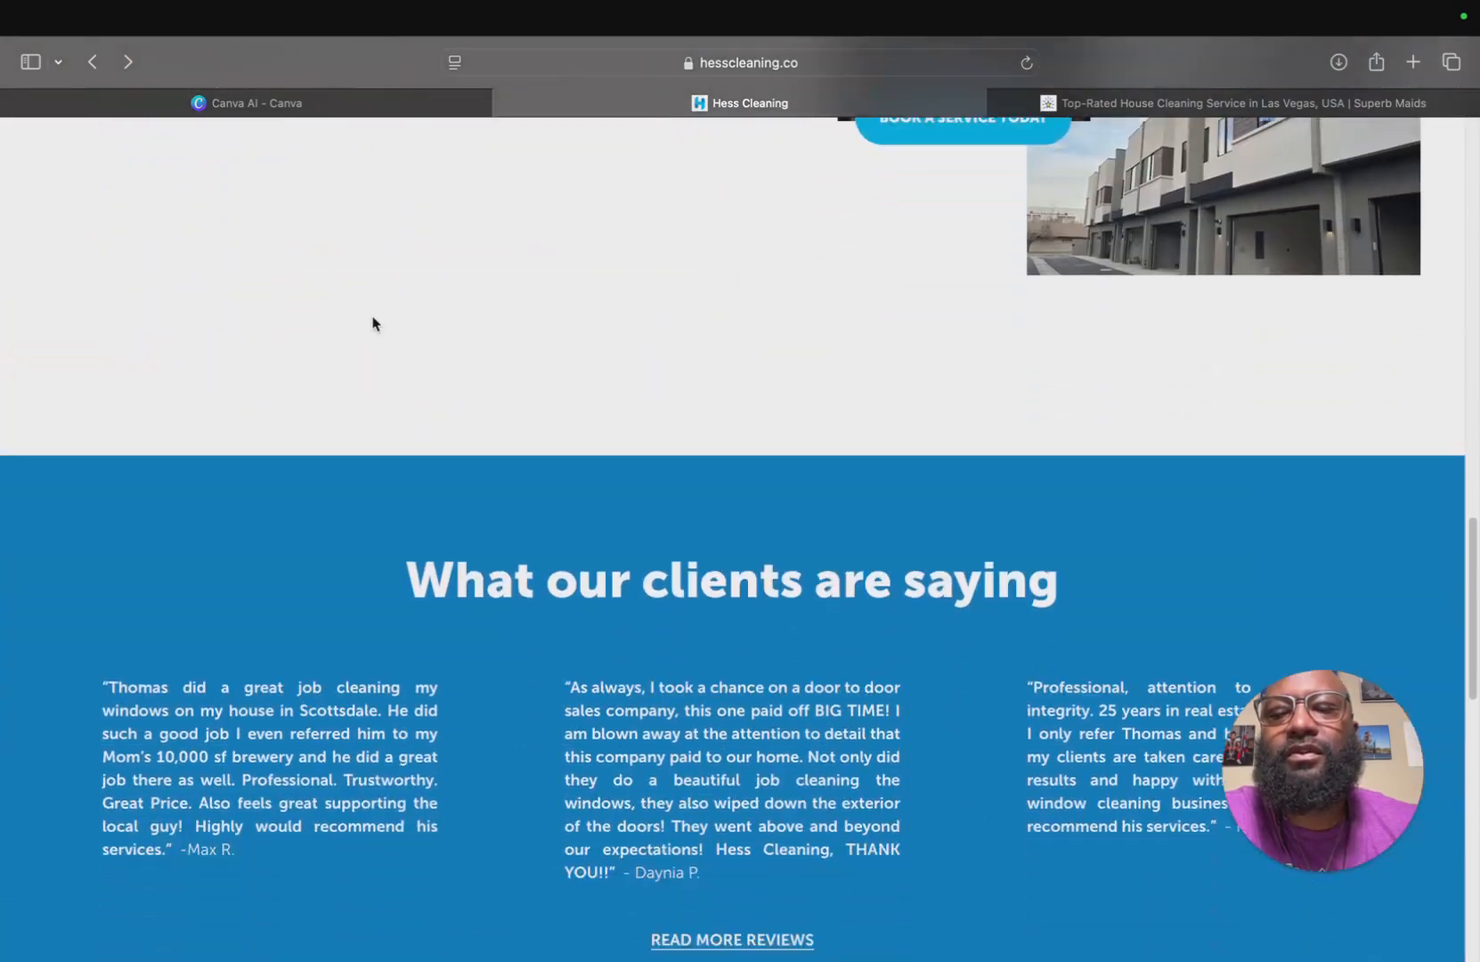
scroll(373, 324, "down", 12)
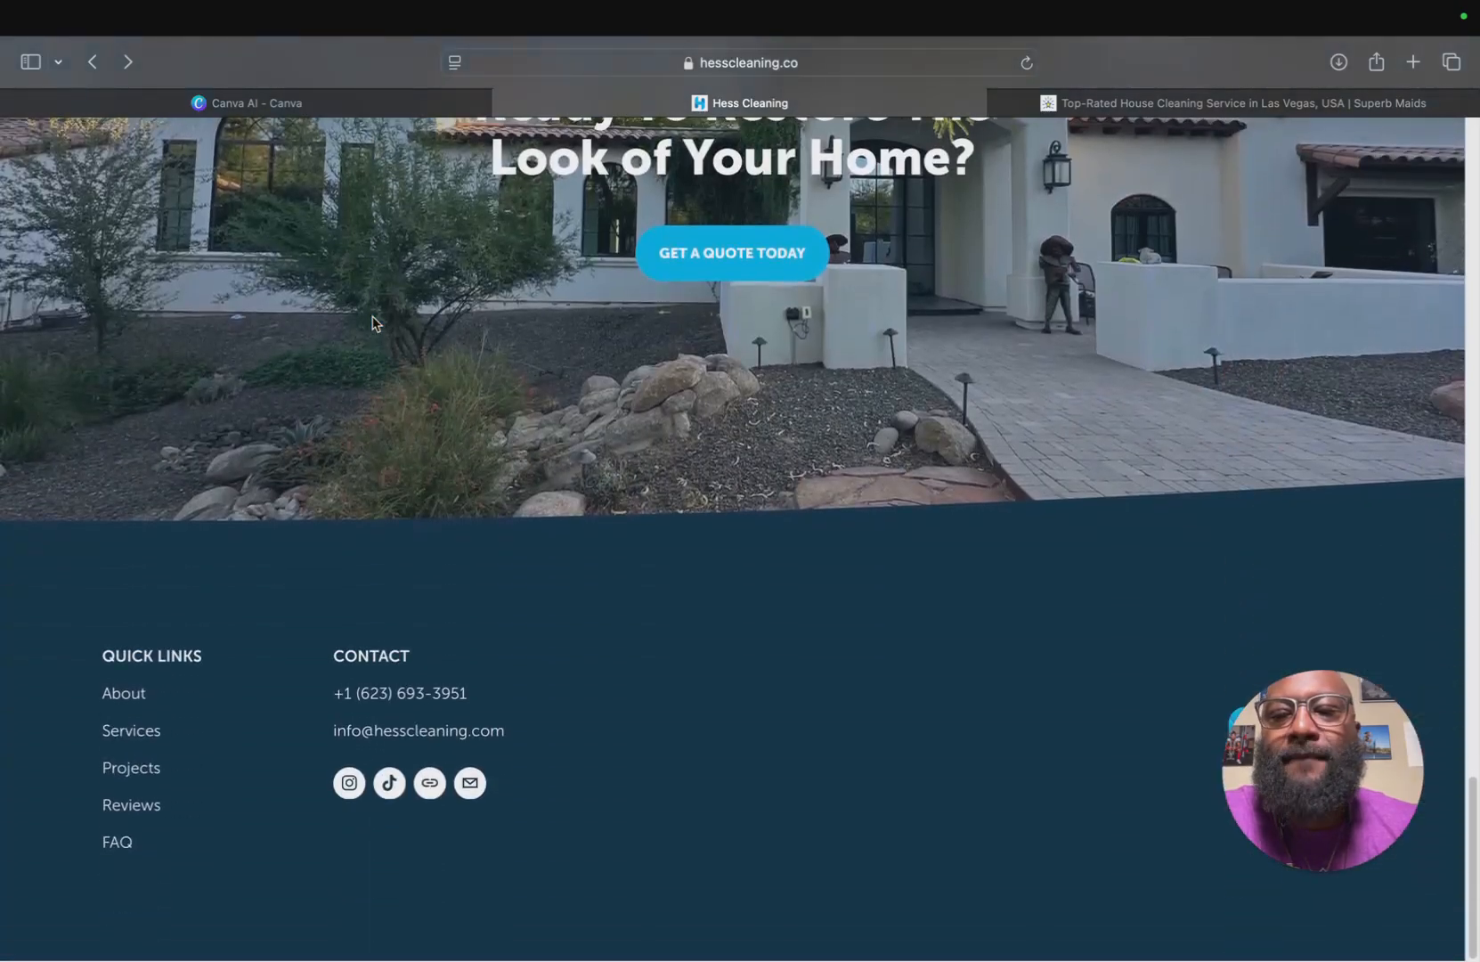
scroll(372, 323, "up", 8)
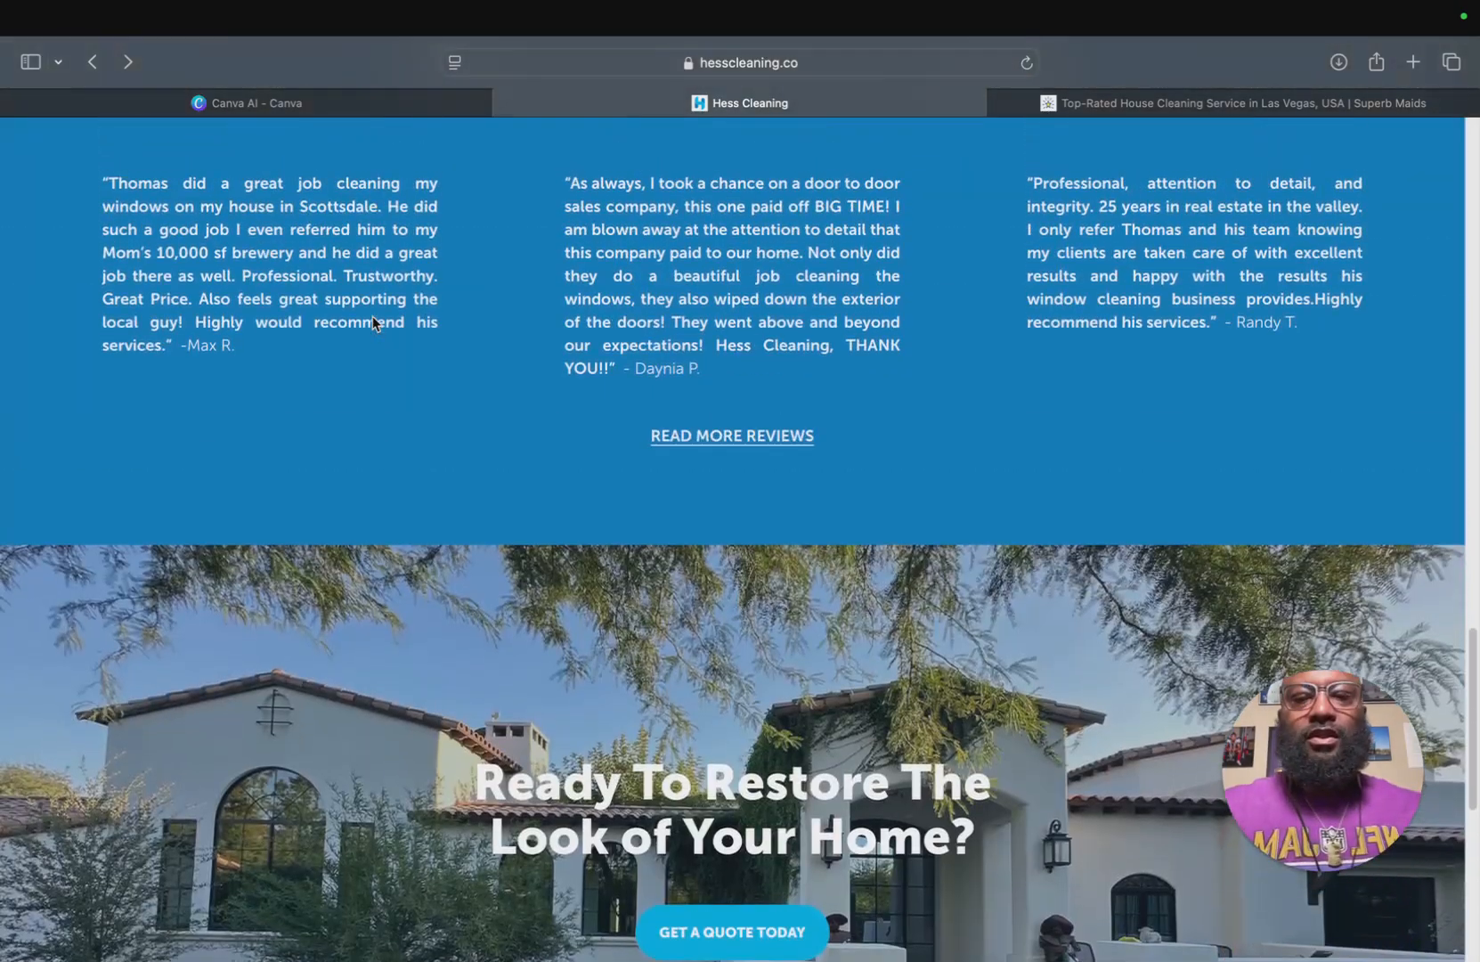
scroll(374, 322, "down", 5)
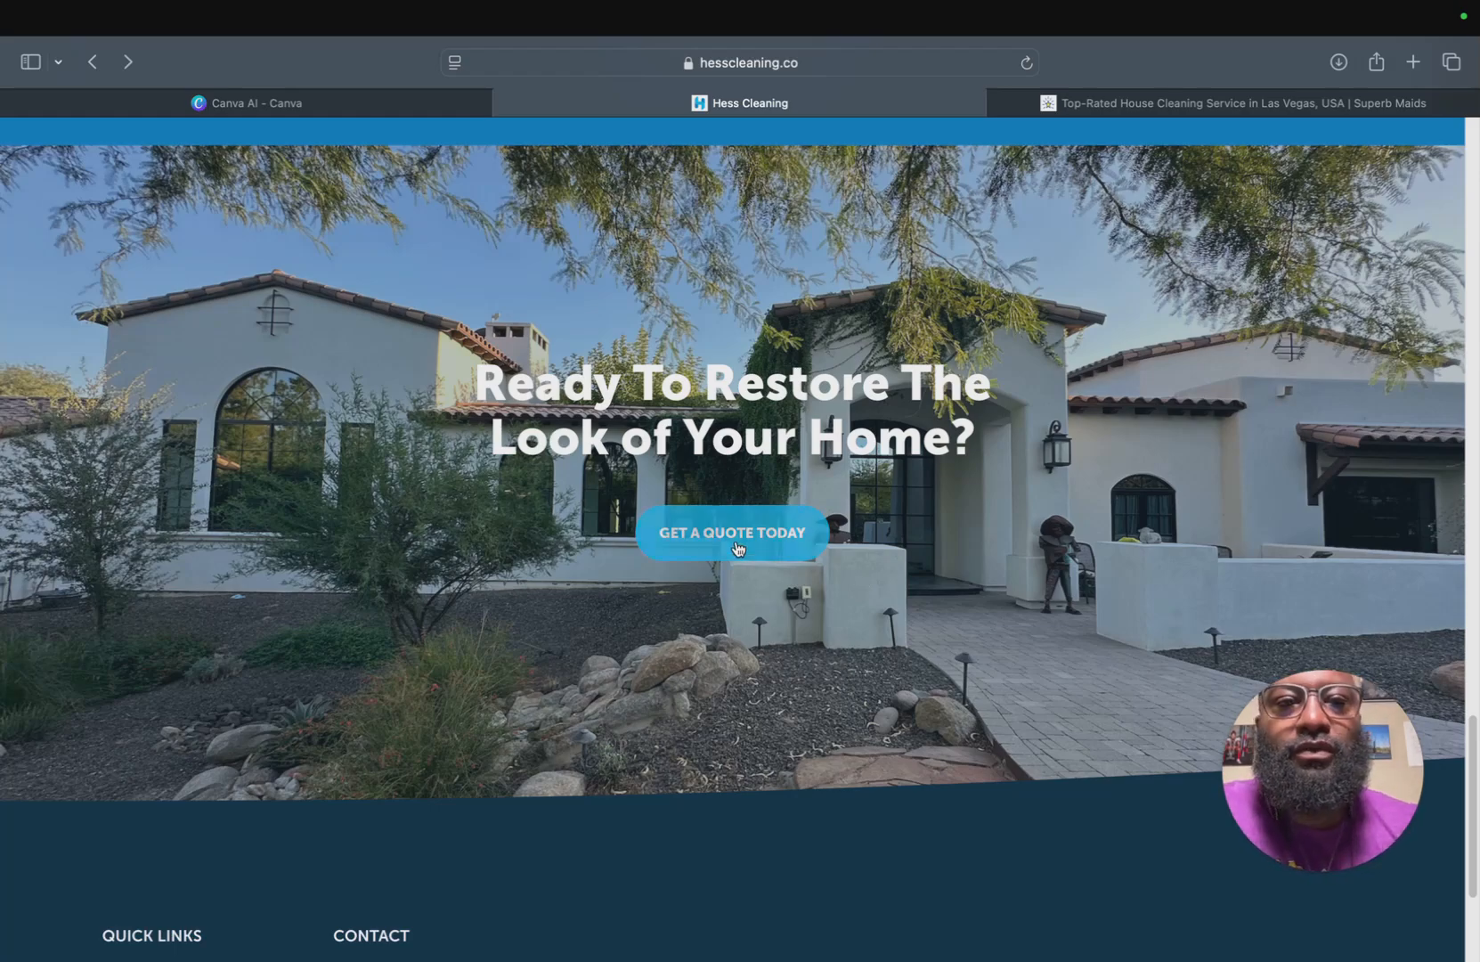
scroll(669, 581, "up", 10)
scroll(669, 580, "up", 10)
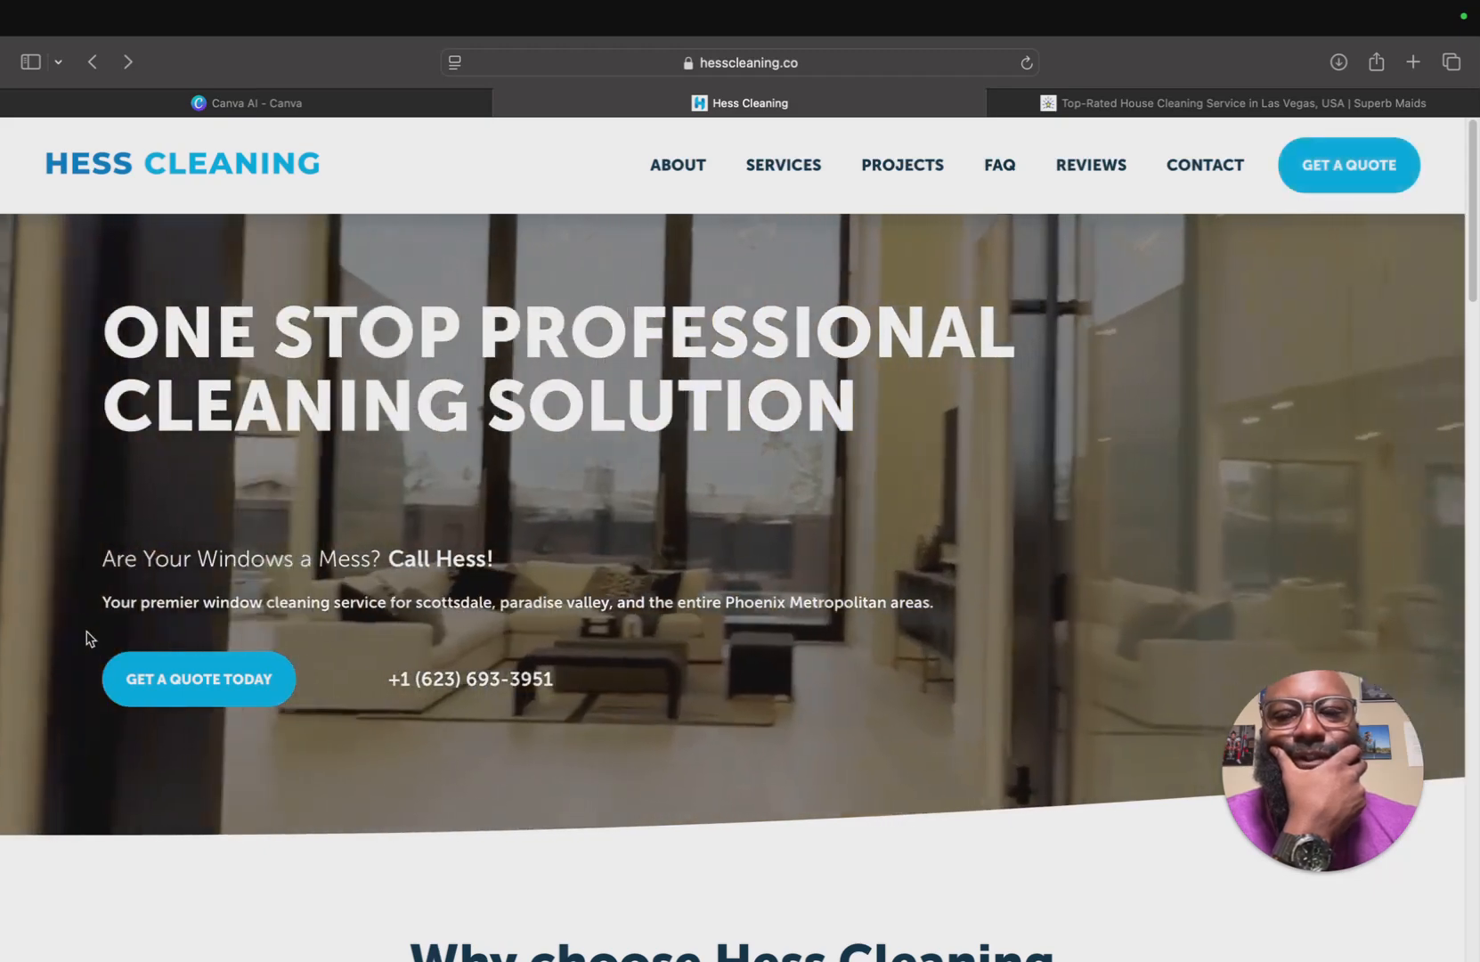
Scroll up and down around the hero section of the Hess Cleaning homepage to study its layout.
scroll(694, 434, "down", 1)
scroll(694, 436, "down", 2)
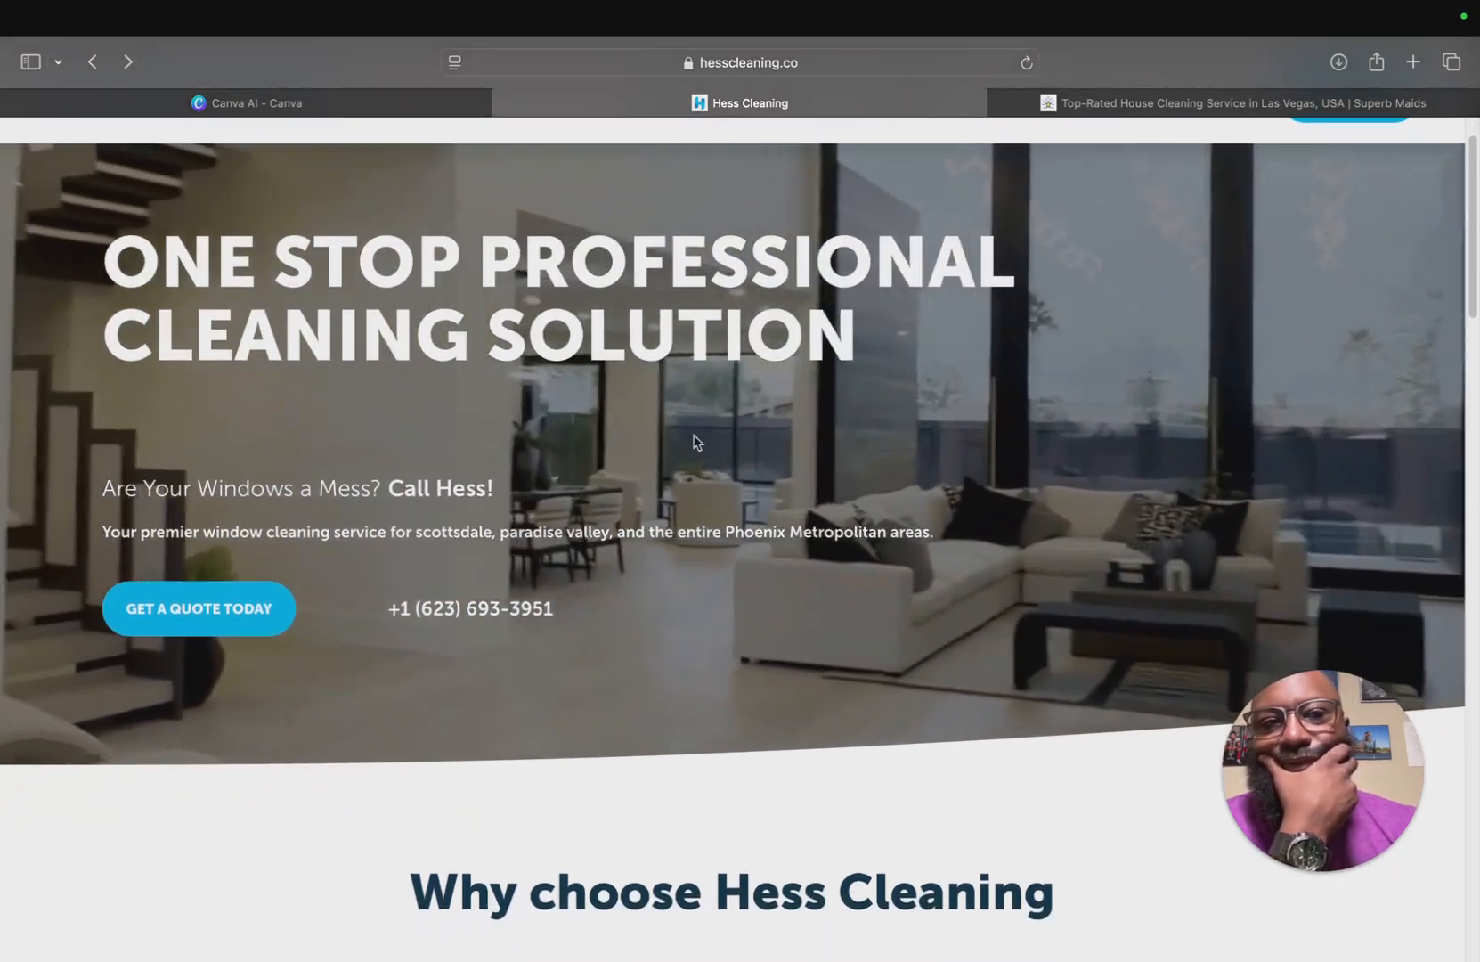
scroll(704, 464, "up", 1)
scroll(228, 663, "up", 1)
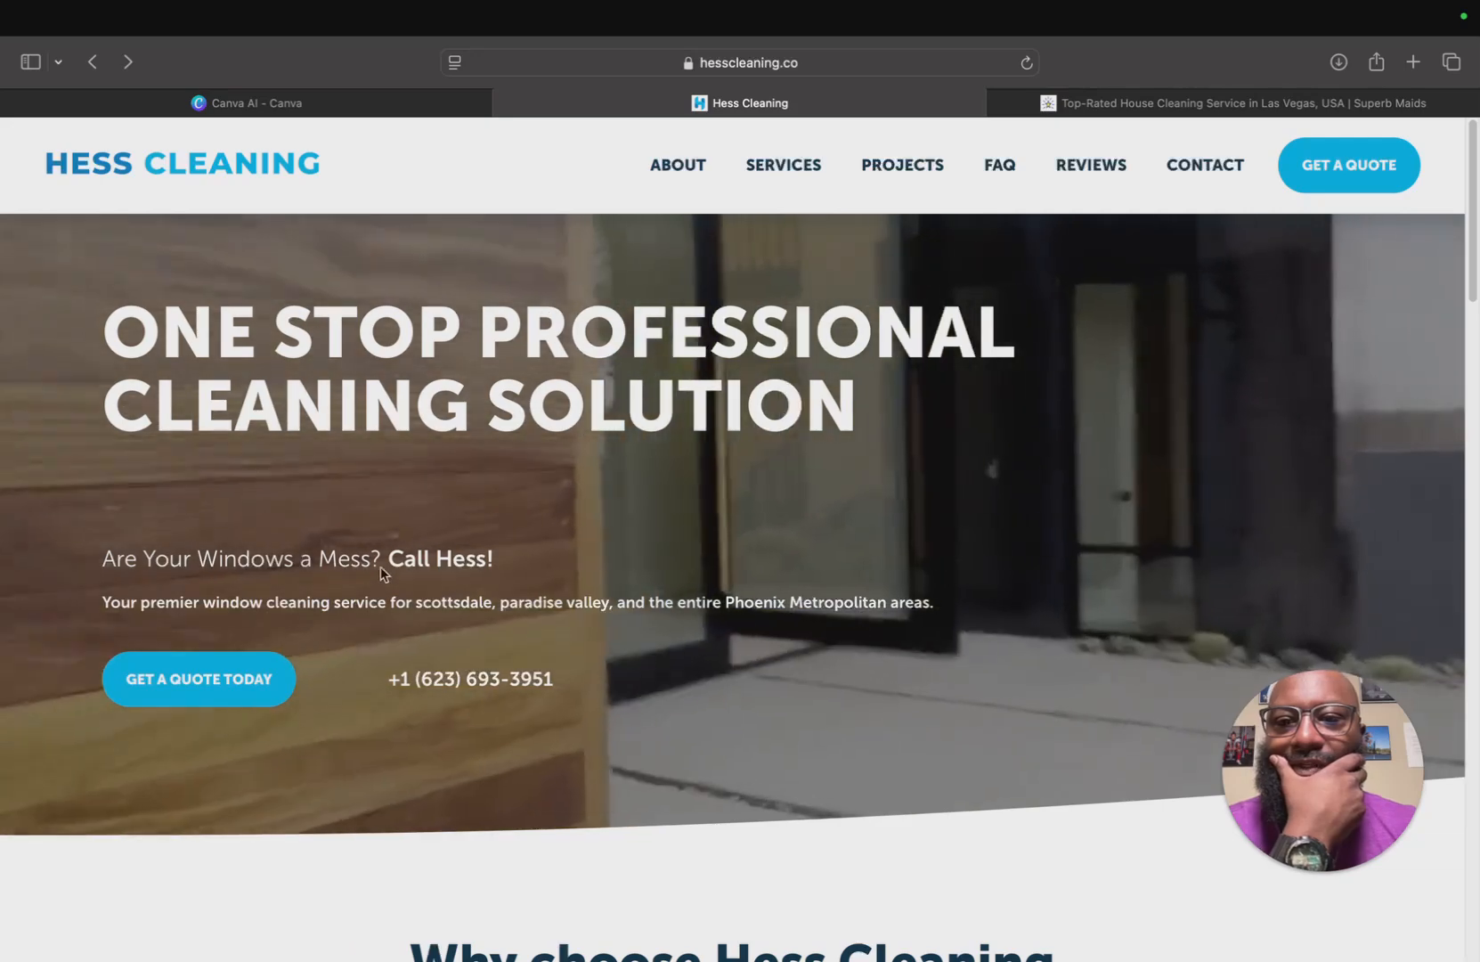
scroll(695, 472, "down", 2)
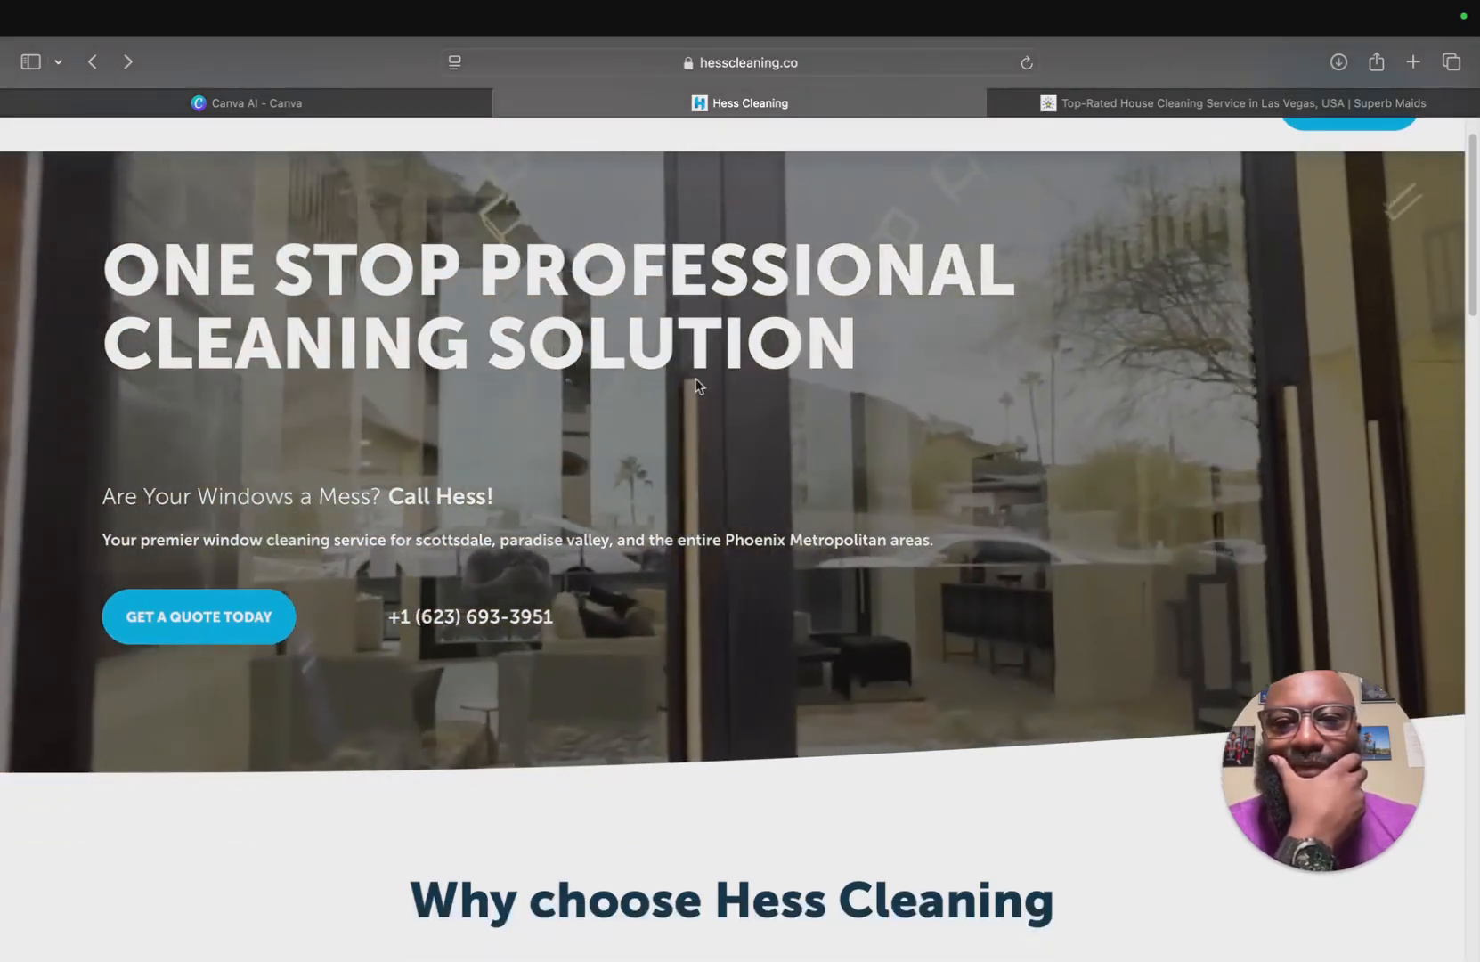
scroll(603, 485, "down", 4)
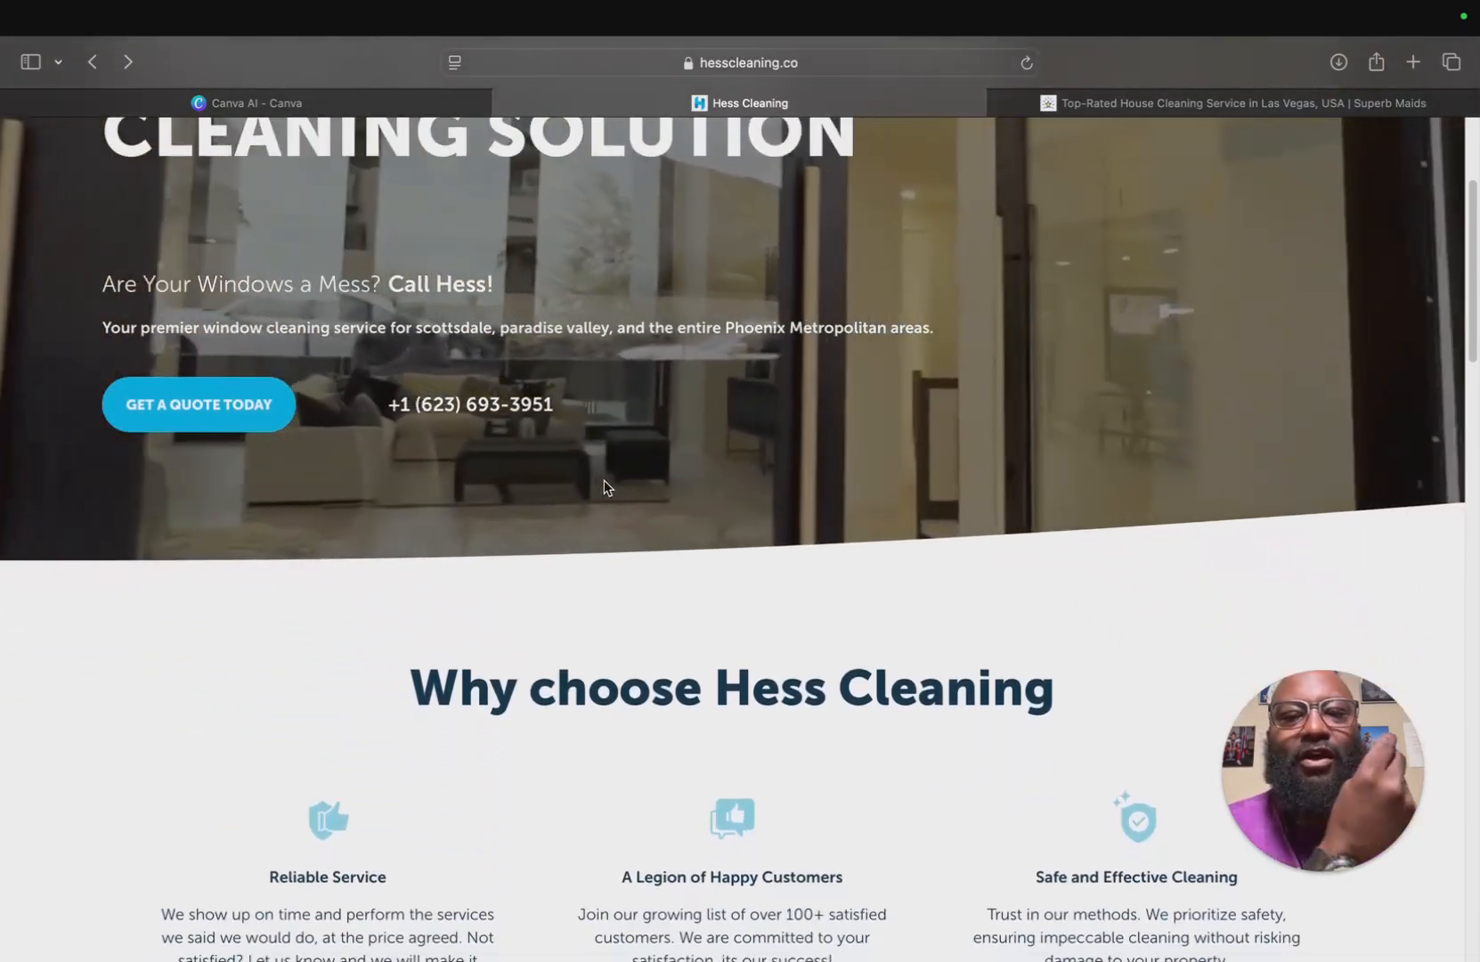
scroll(604, 480, "up", 5)
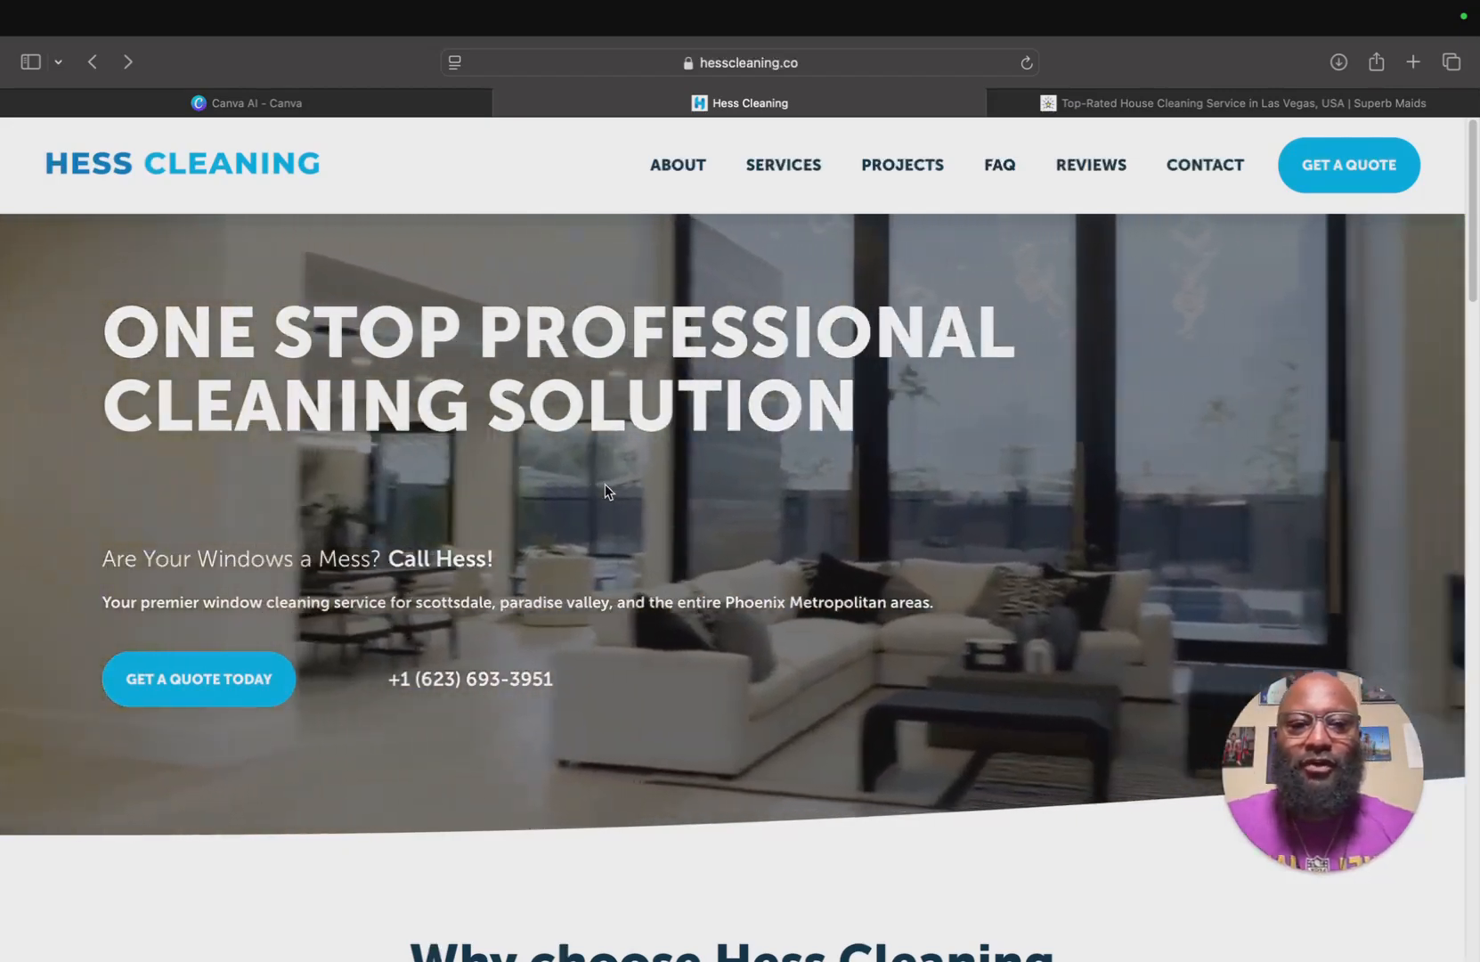
scroll(726, 514, "down", 5)
scroll(726, 513, "up", 5)
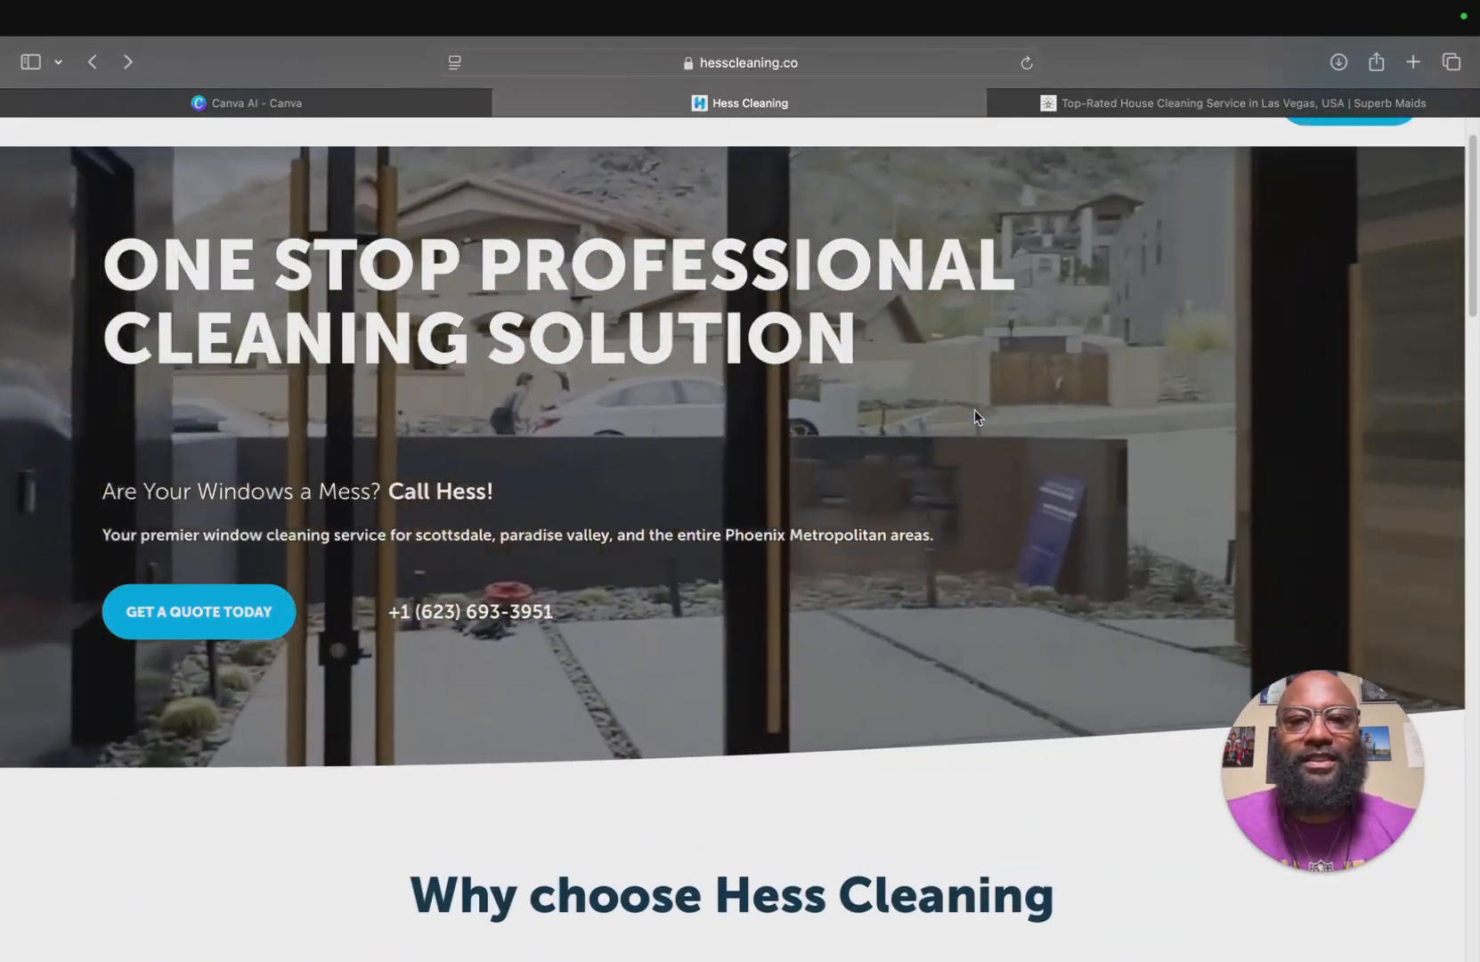
scroll(977, 416, "up", 1)
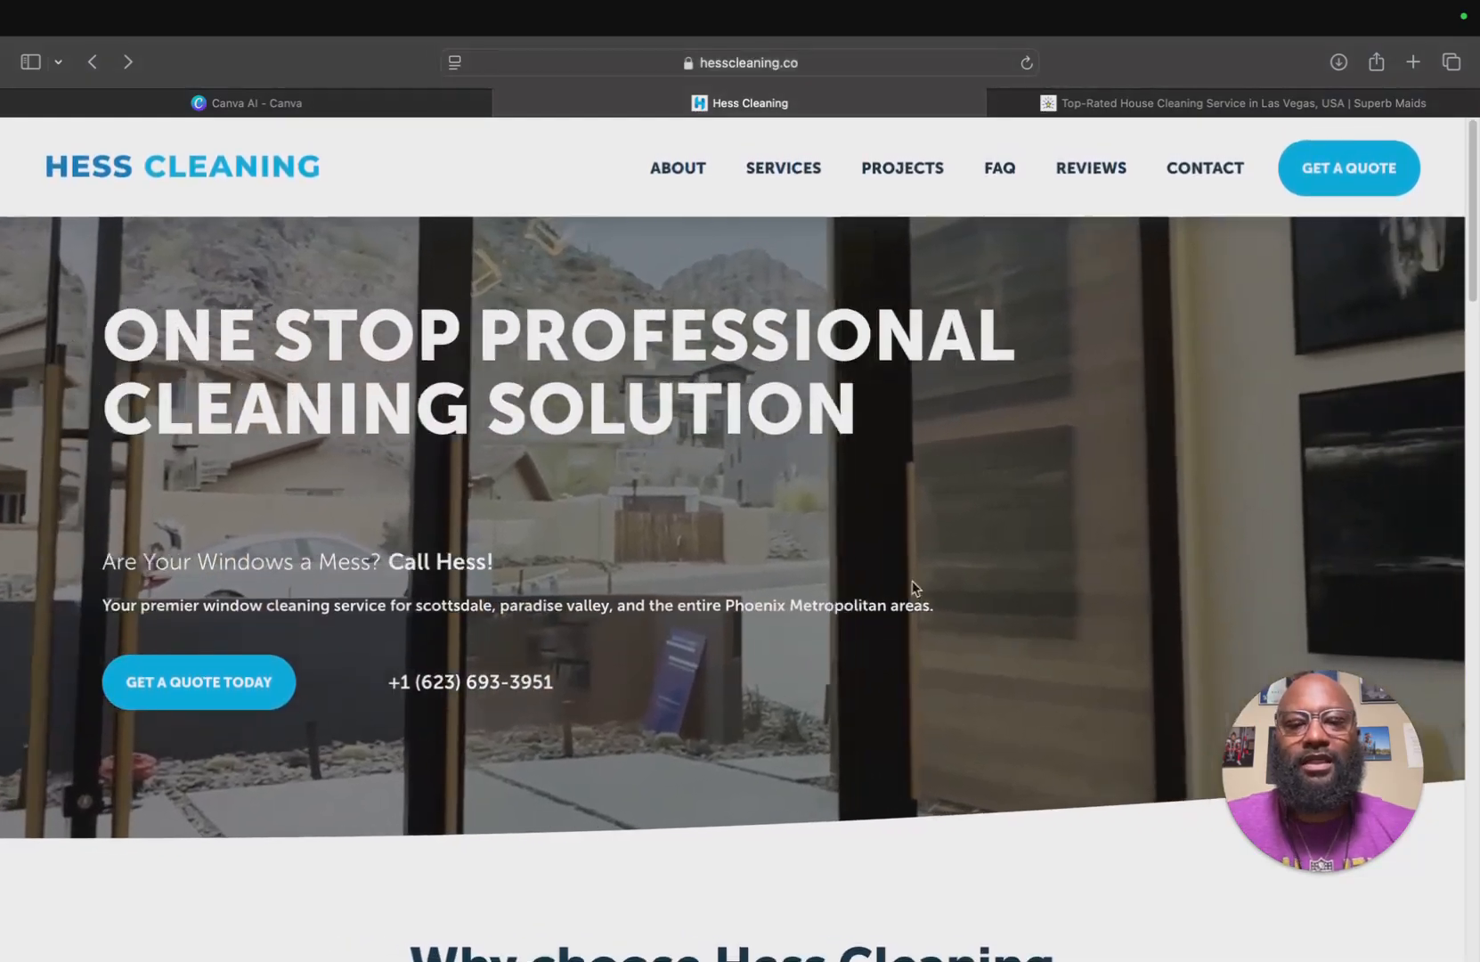
Switch to Figma and delete the imported play icon from the canvas.
mouse_move(741, 931)
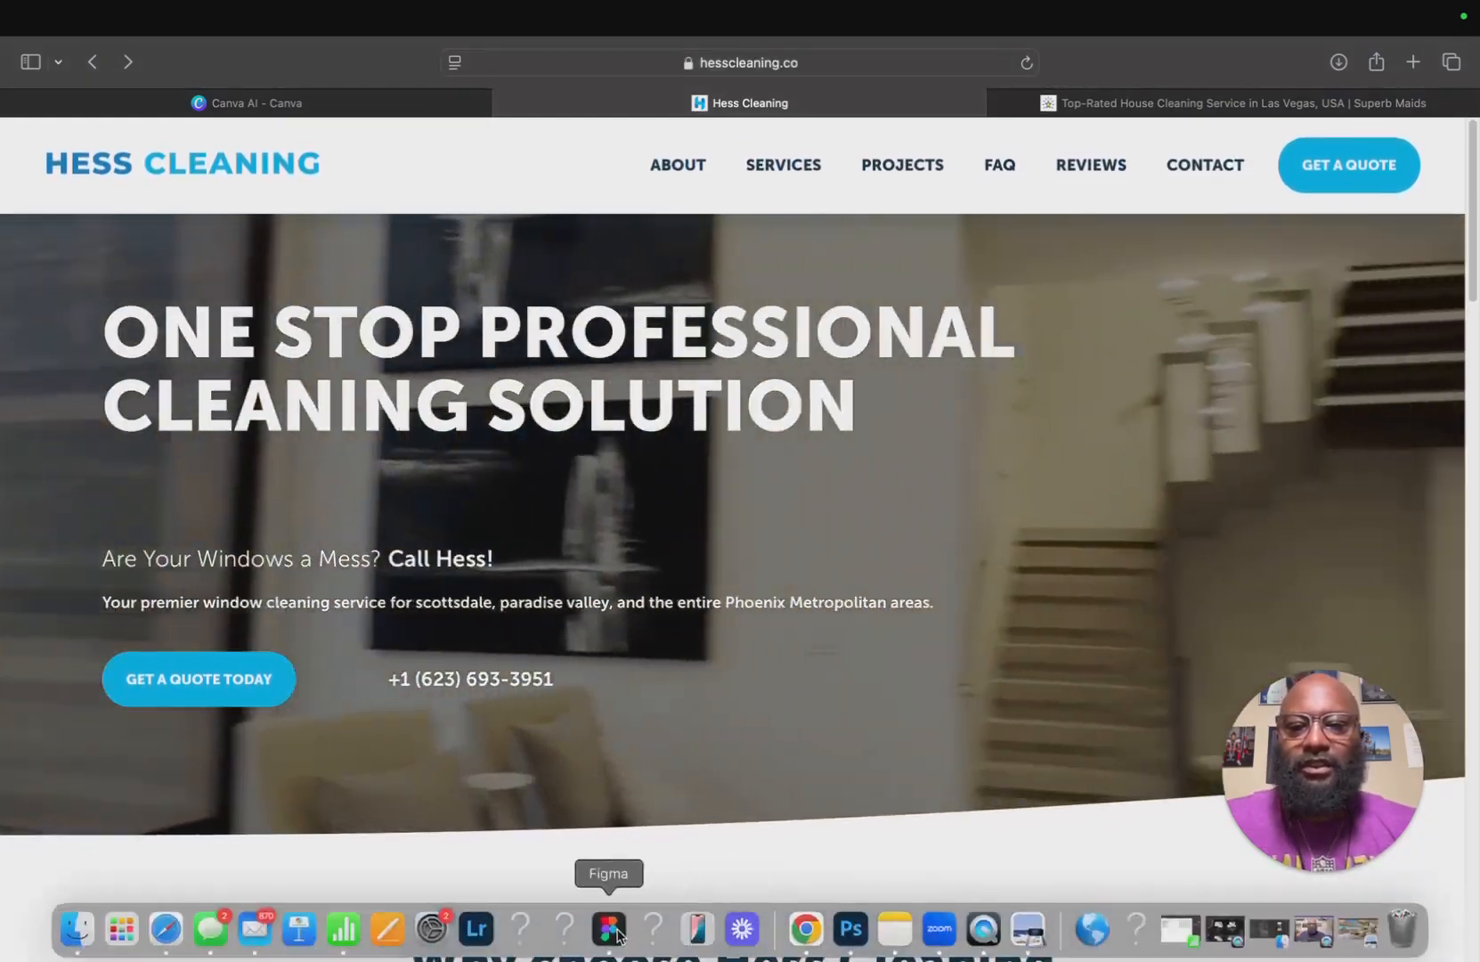
left_click(611, 929)
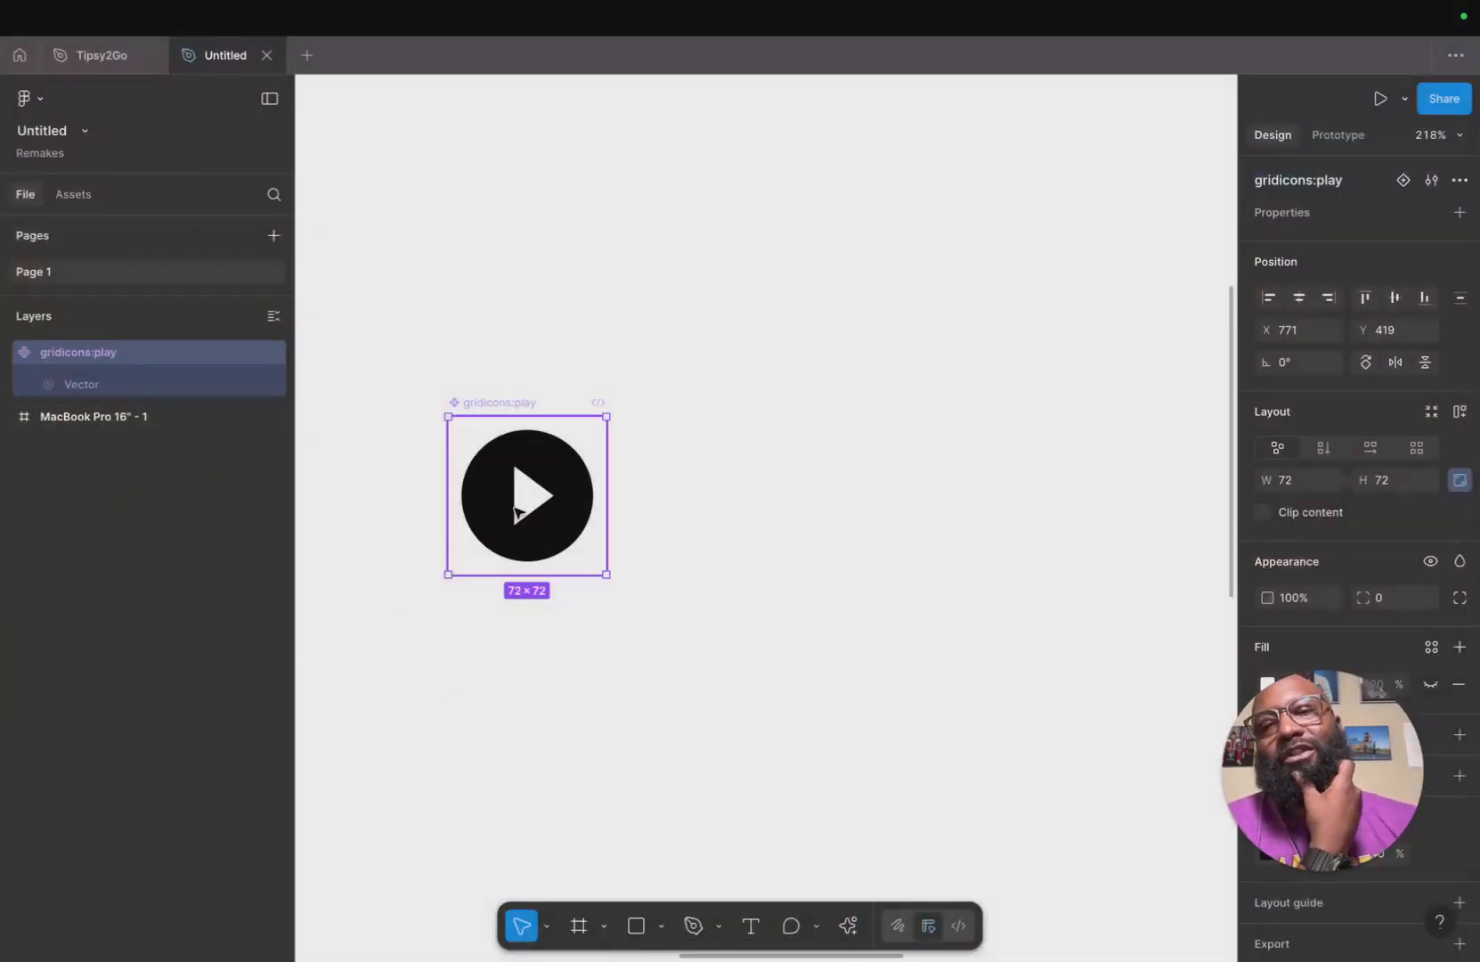
key("Delete")
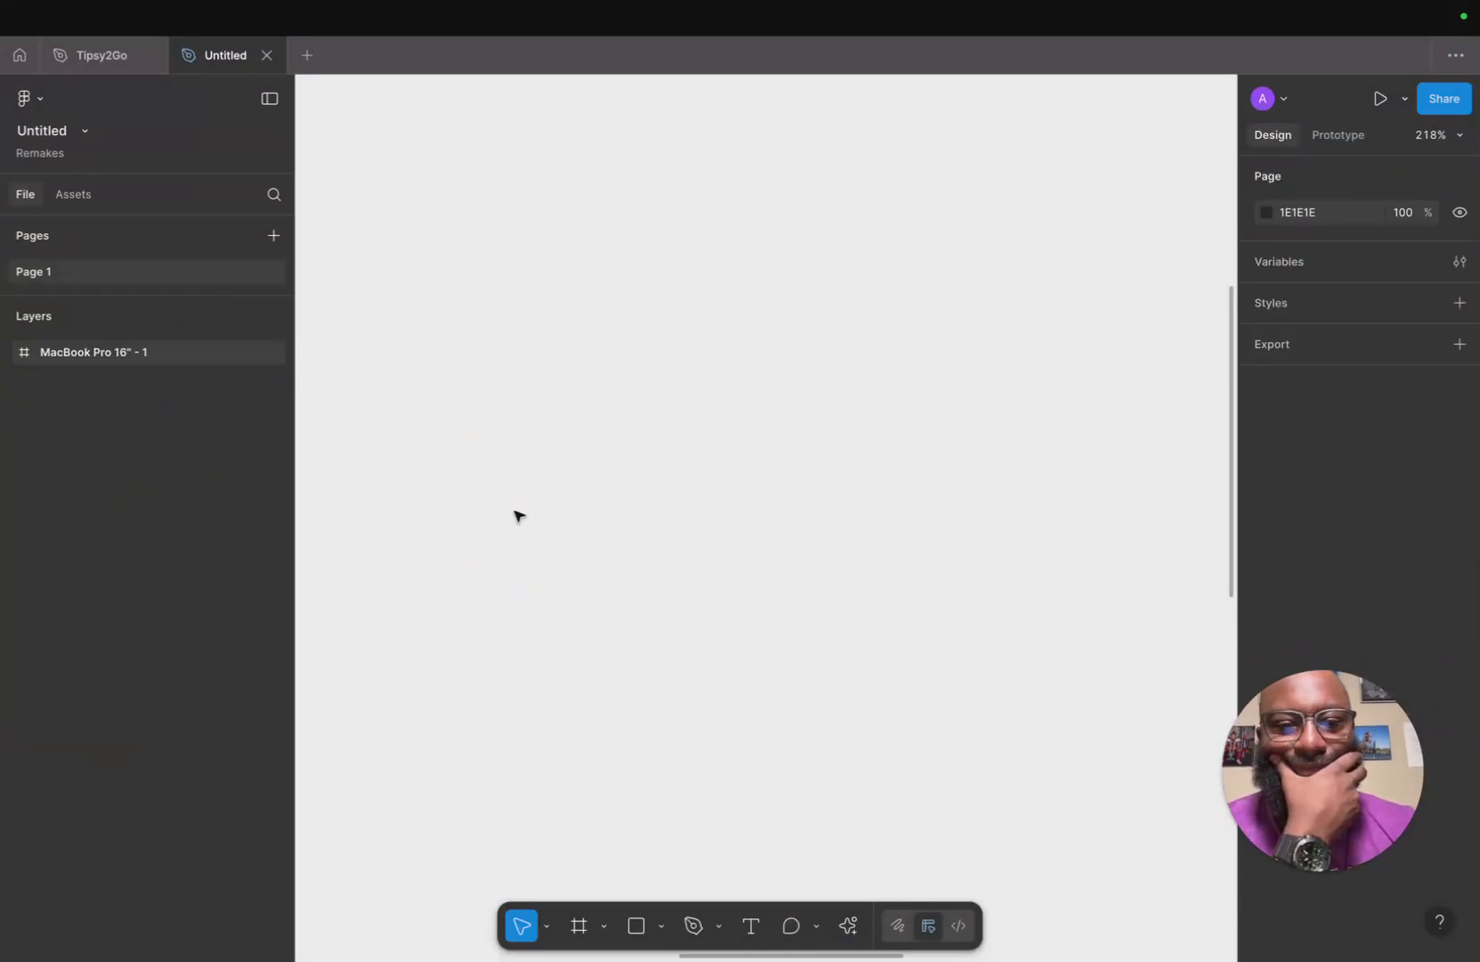
scroll(515, 516, "down", 5)
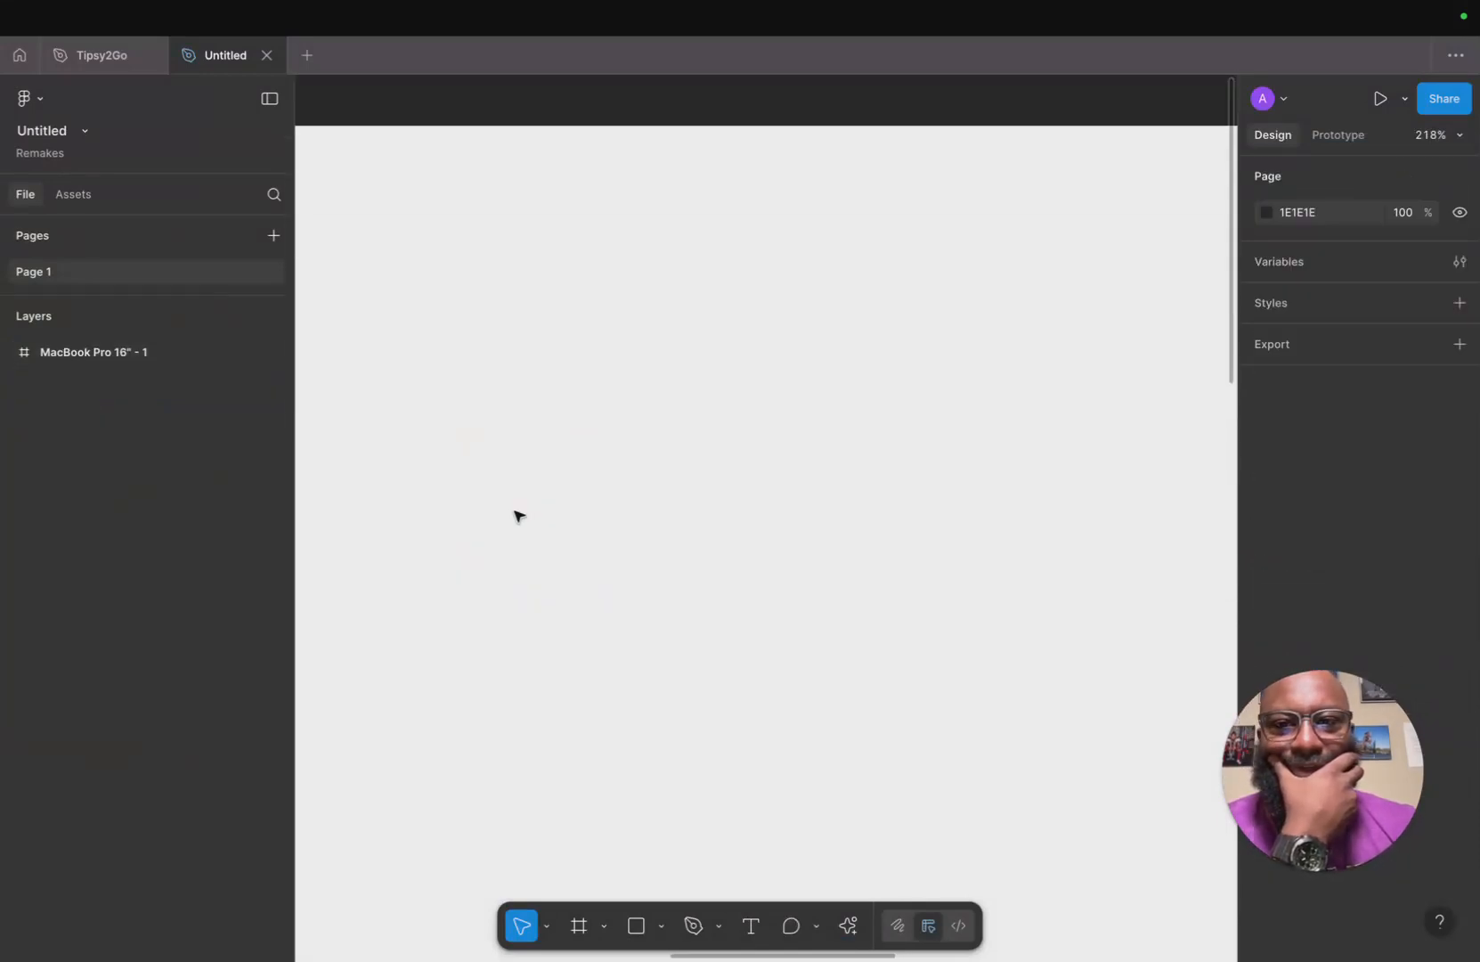
scroll(512, 532, "down", 6)
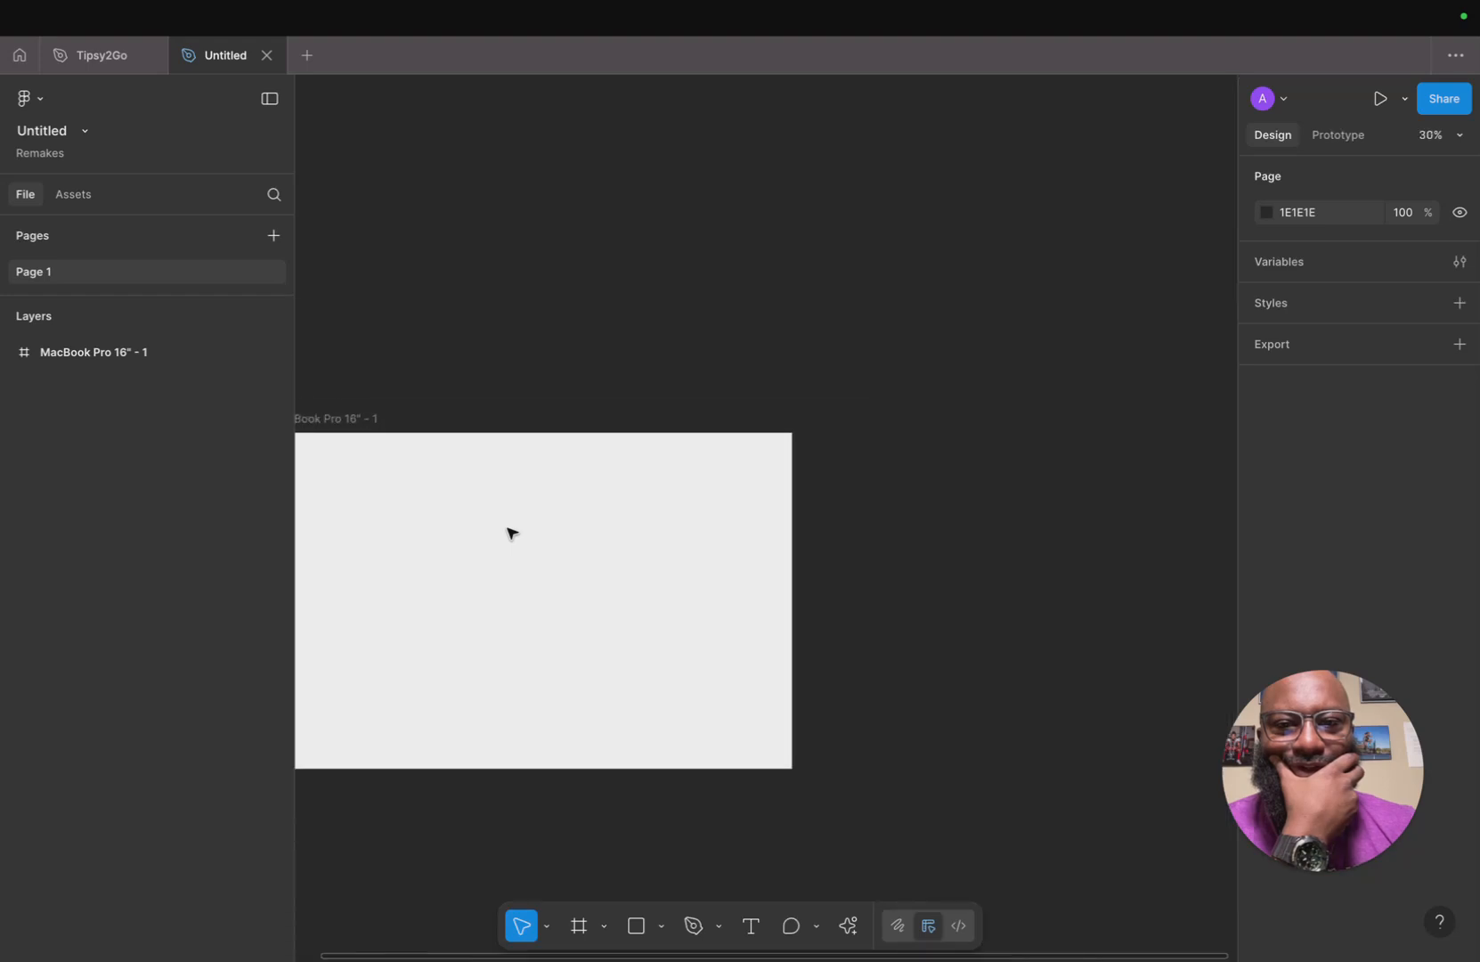
scroll(565, 406, "up", 3)
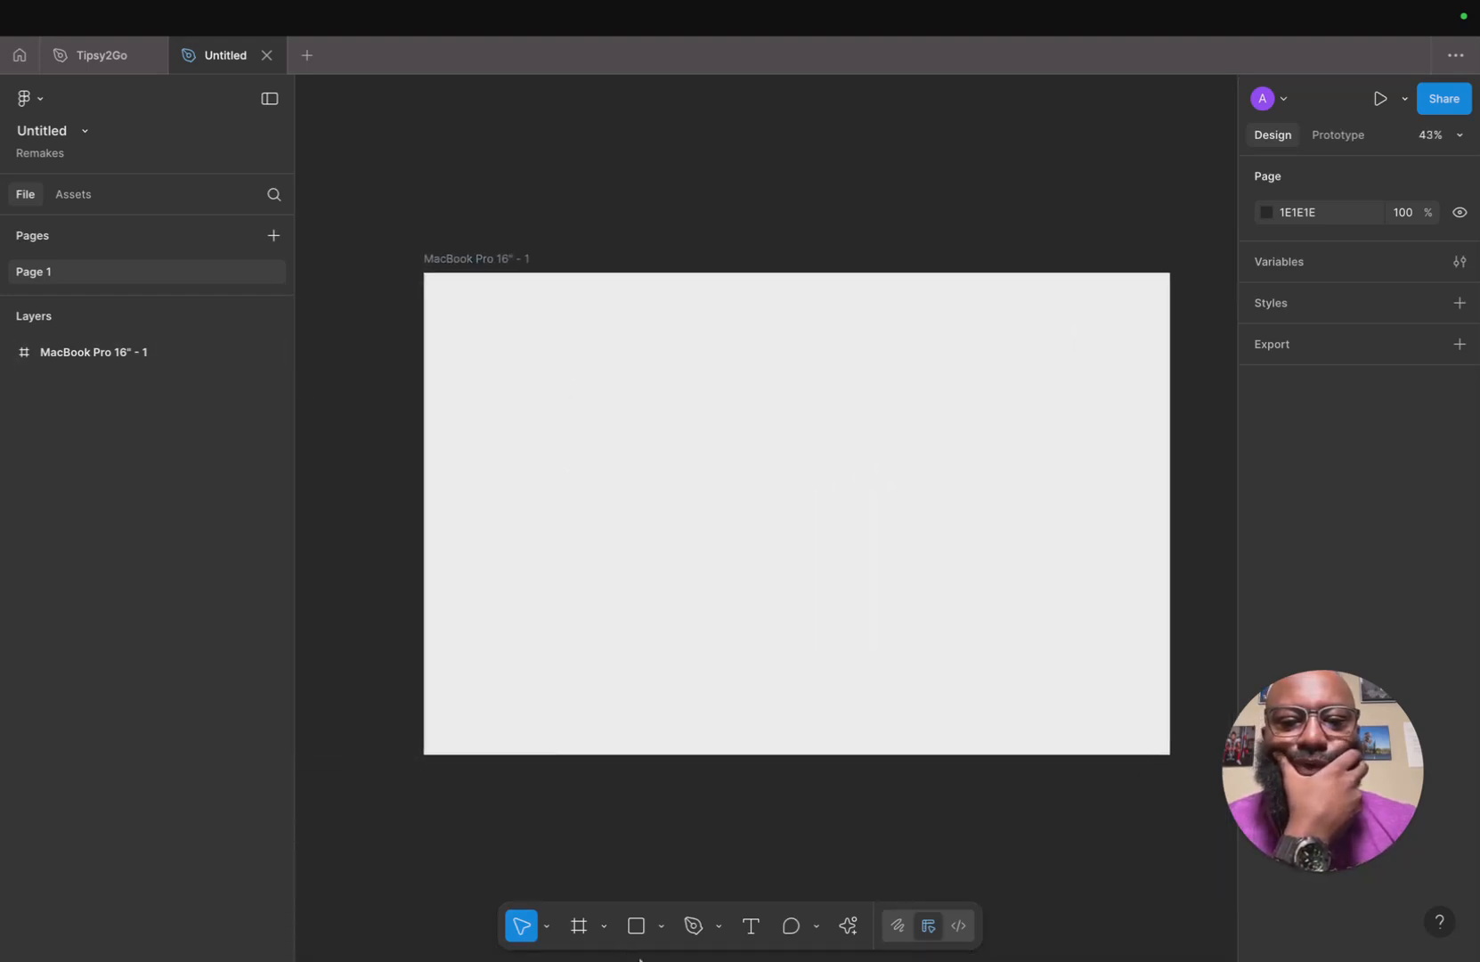
mouse_move(630, 959)
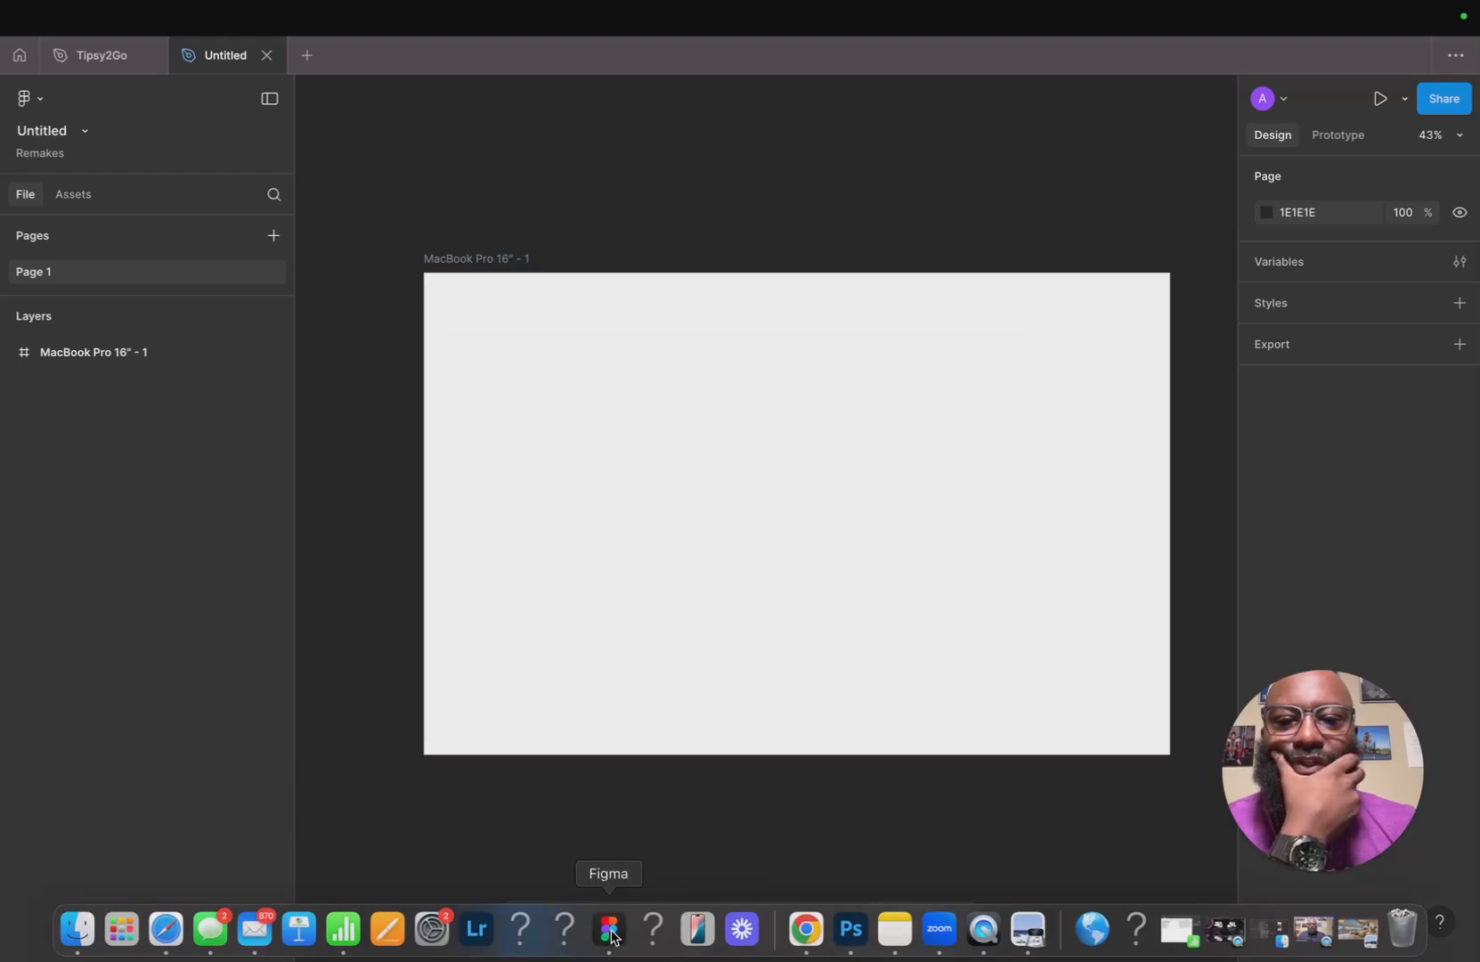
left_click(165, 929)
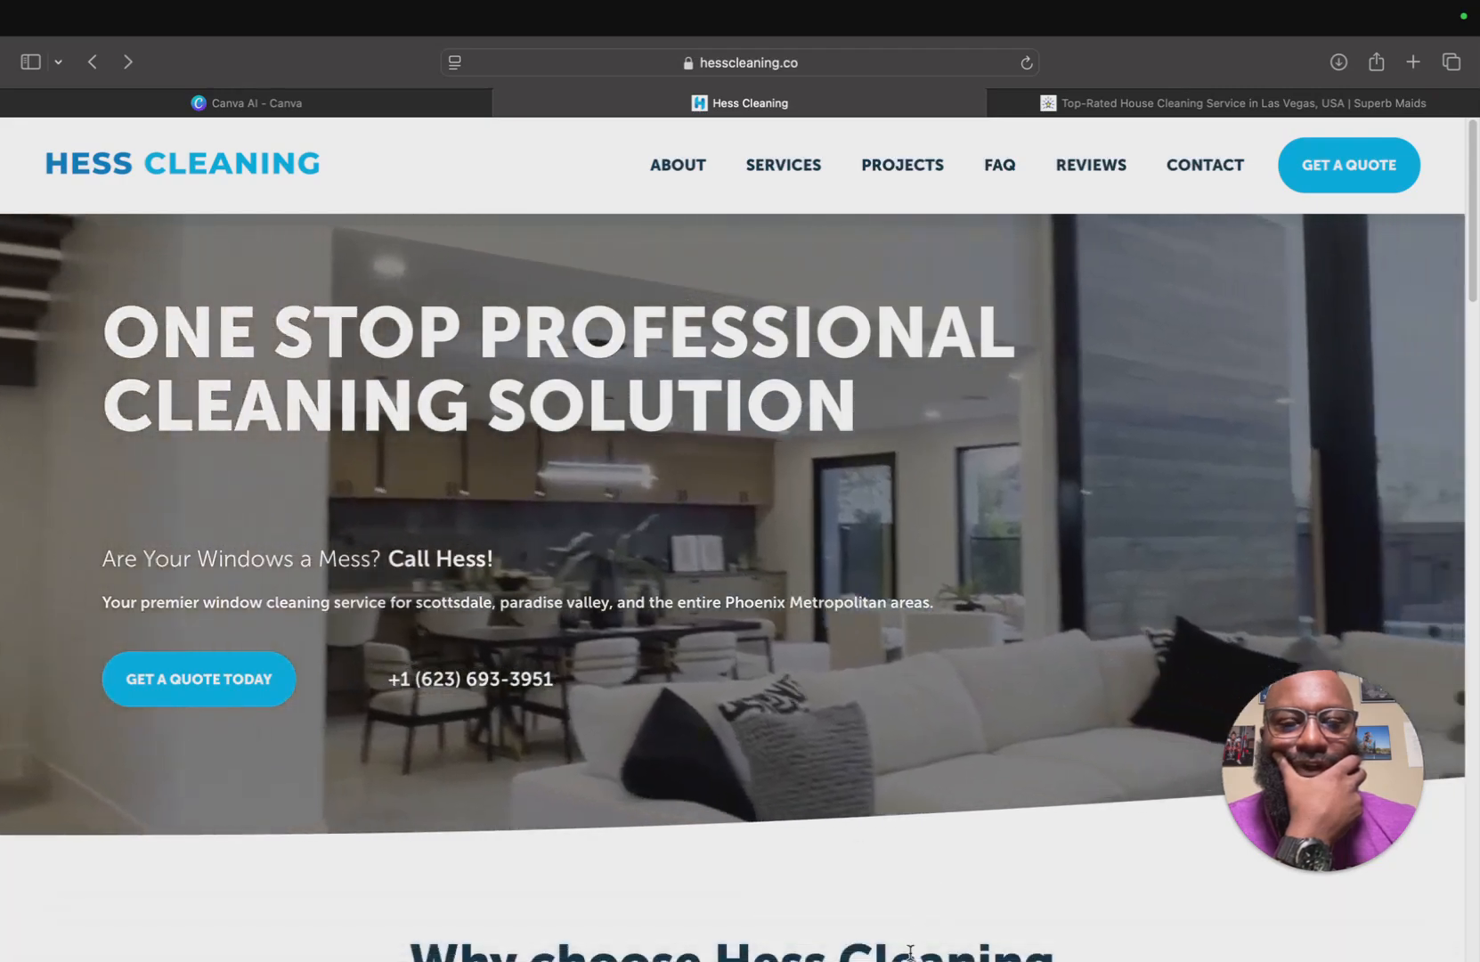
mouse_move(891, 959)
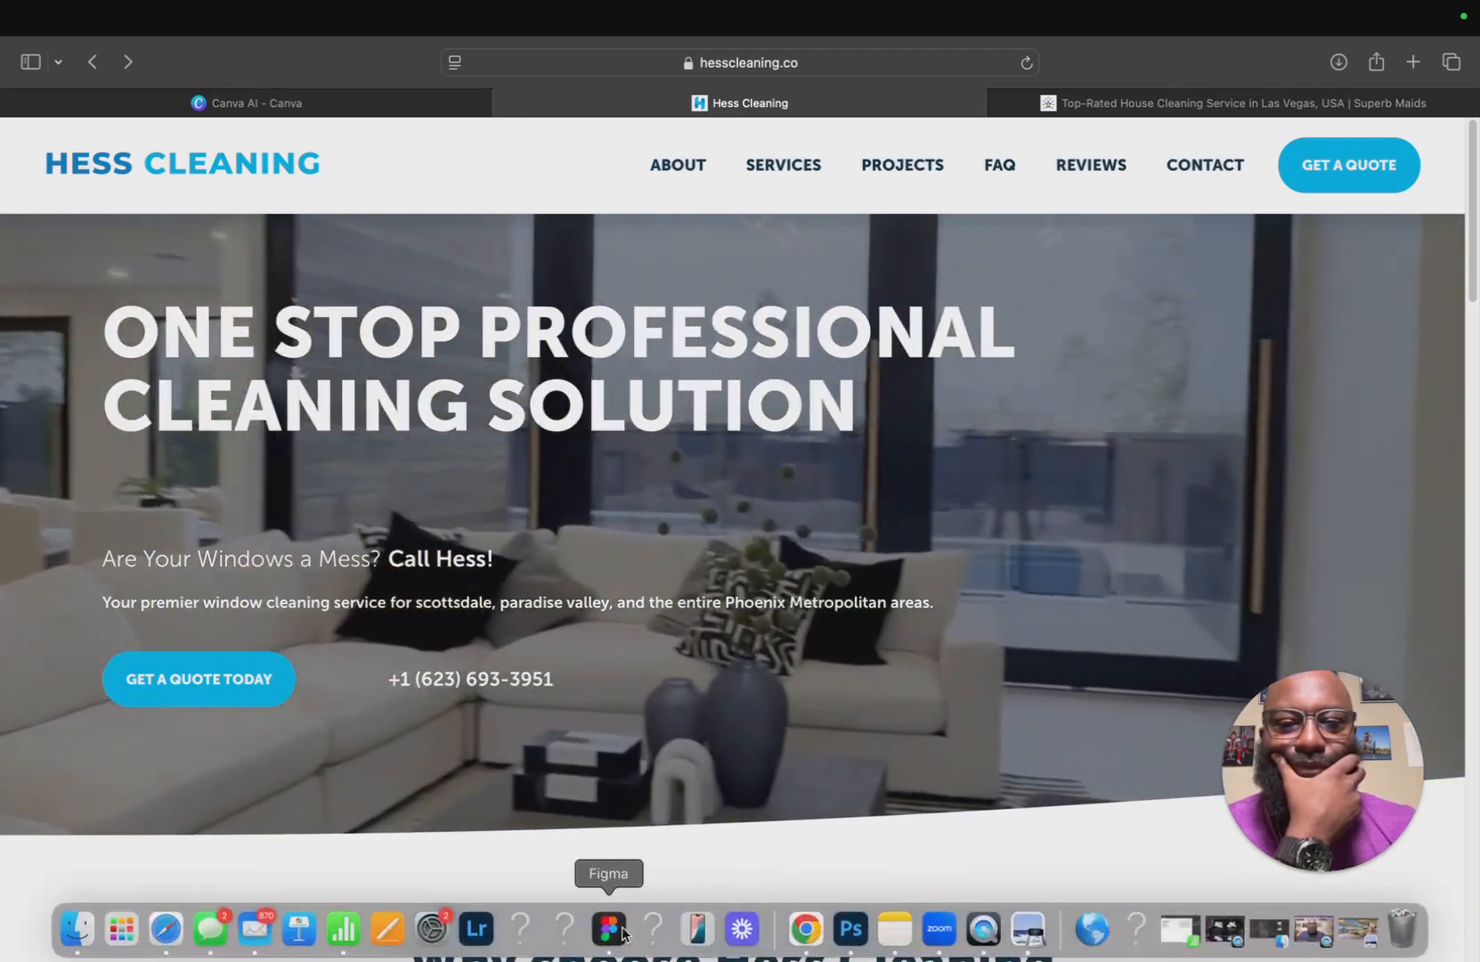
left_click(609, 929)
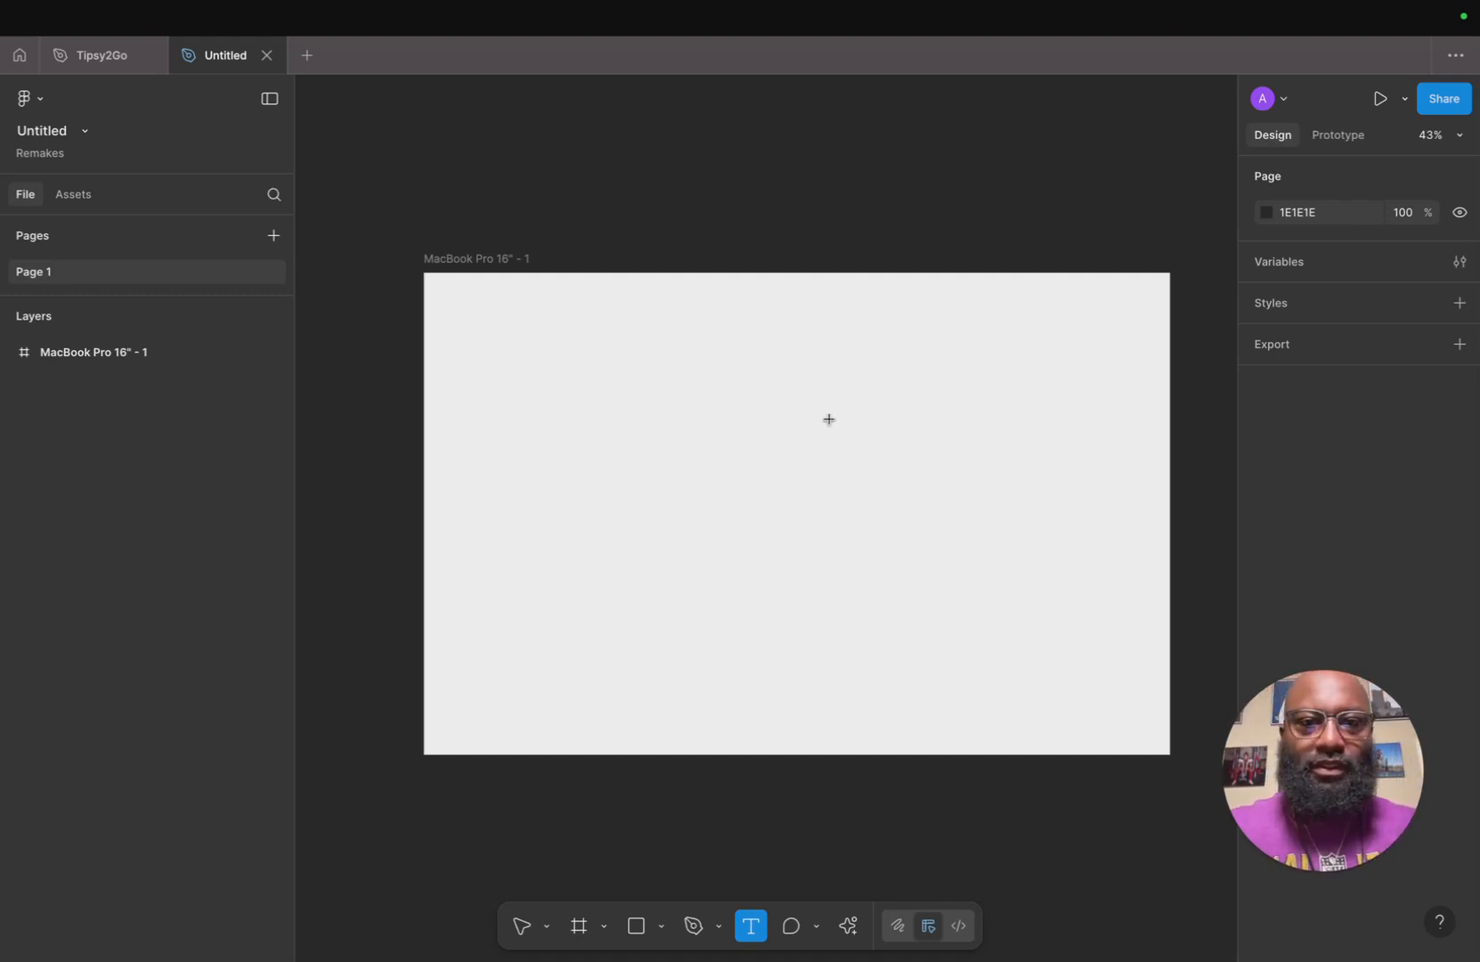
Add a text layer reading SERVICES inside the MacBook frame, set in Inter Medium at size 16.
left_click(754, 635)
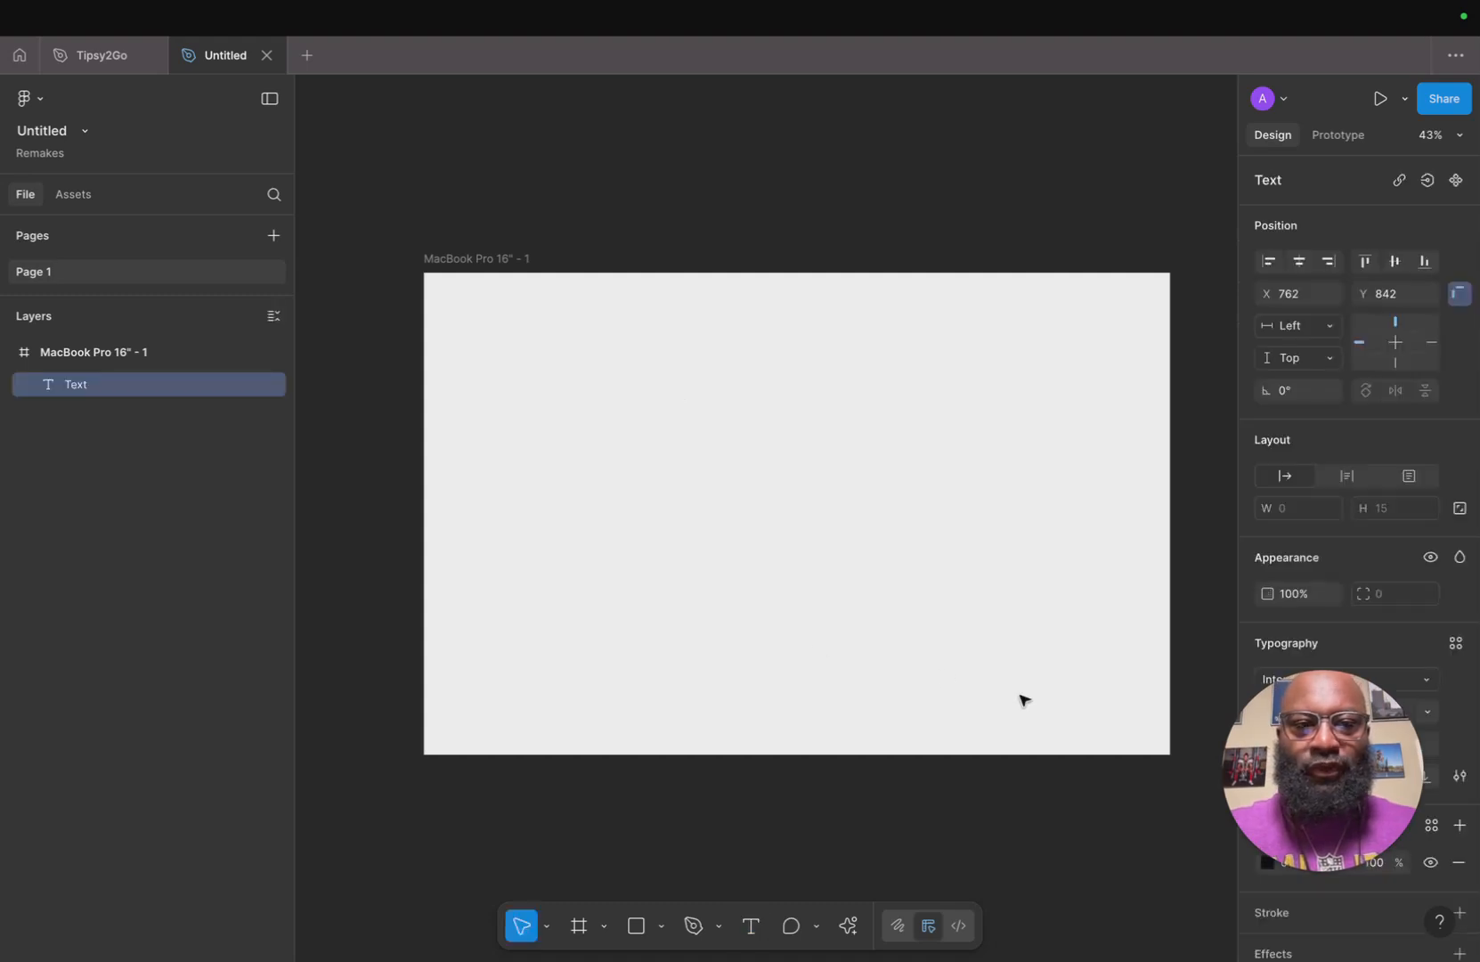
left_click_drag(1336, 730, 195, 806)
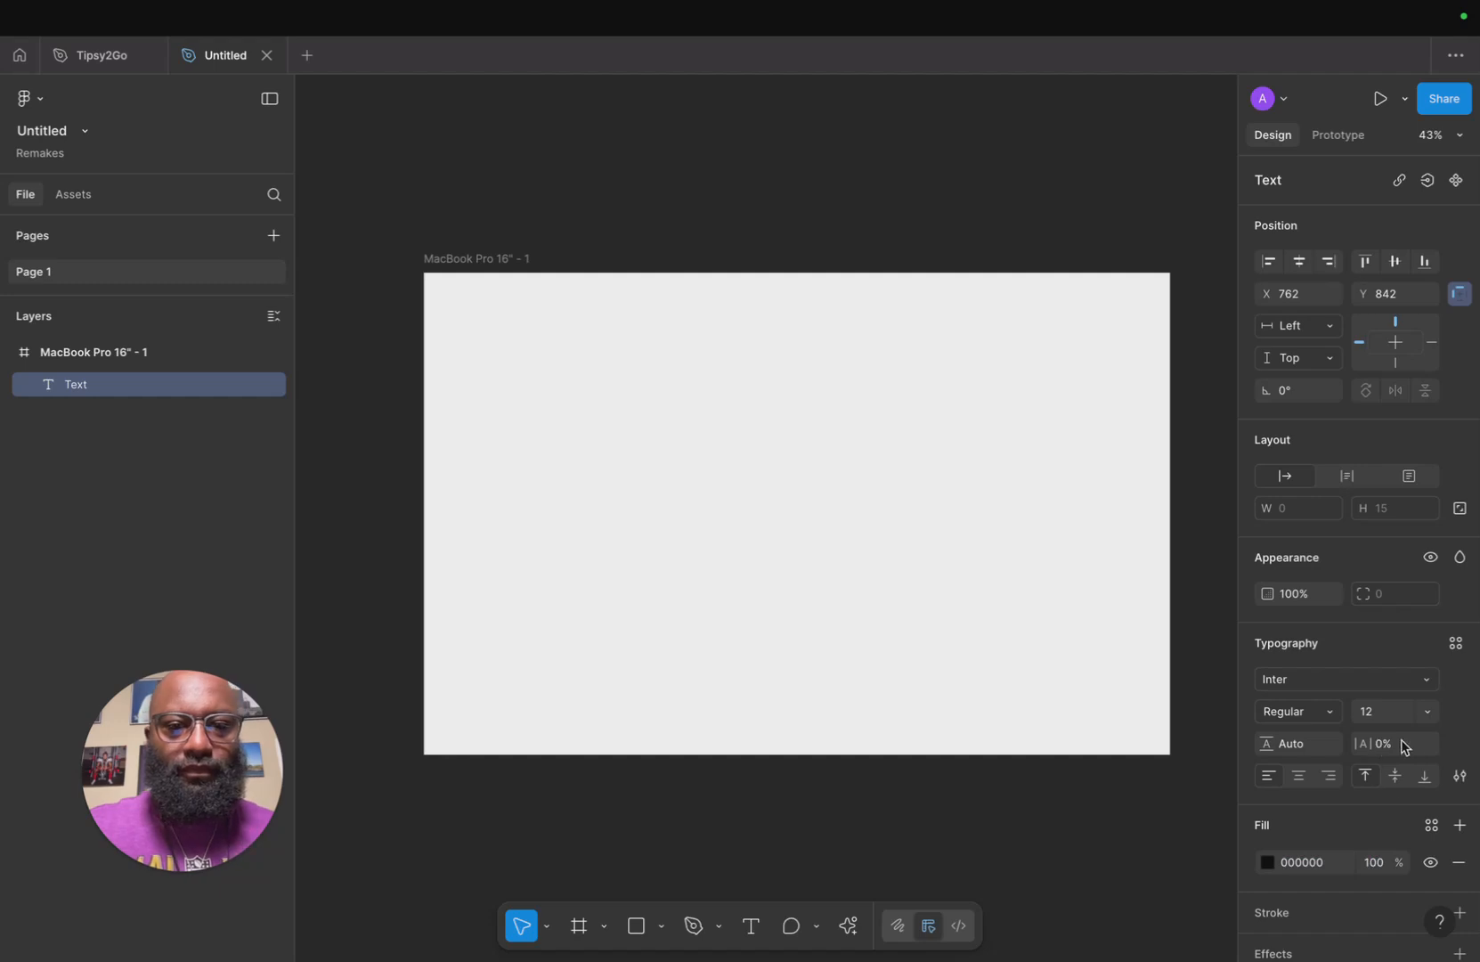
left_click(1428, 713)
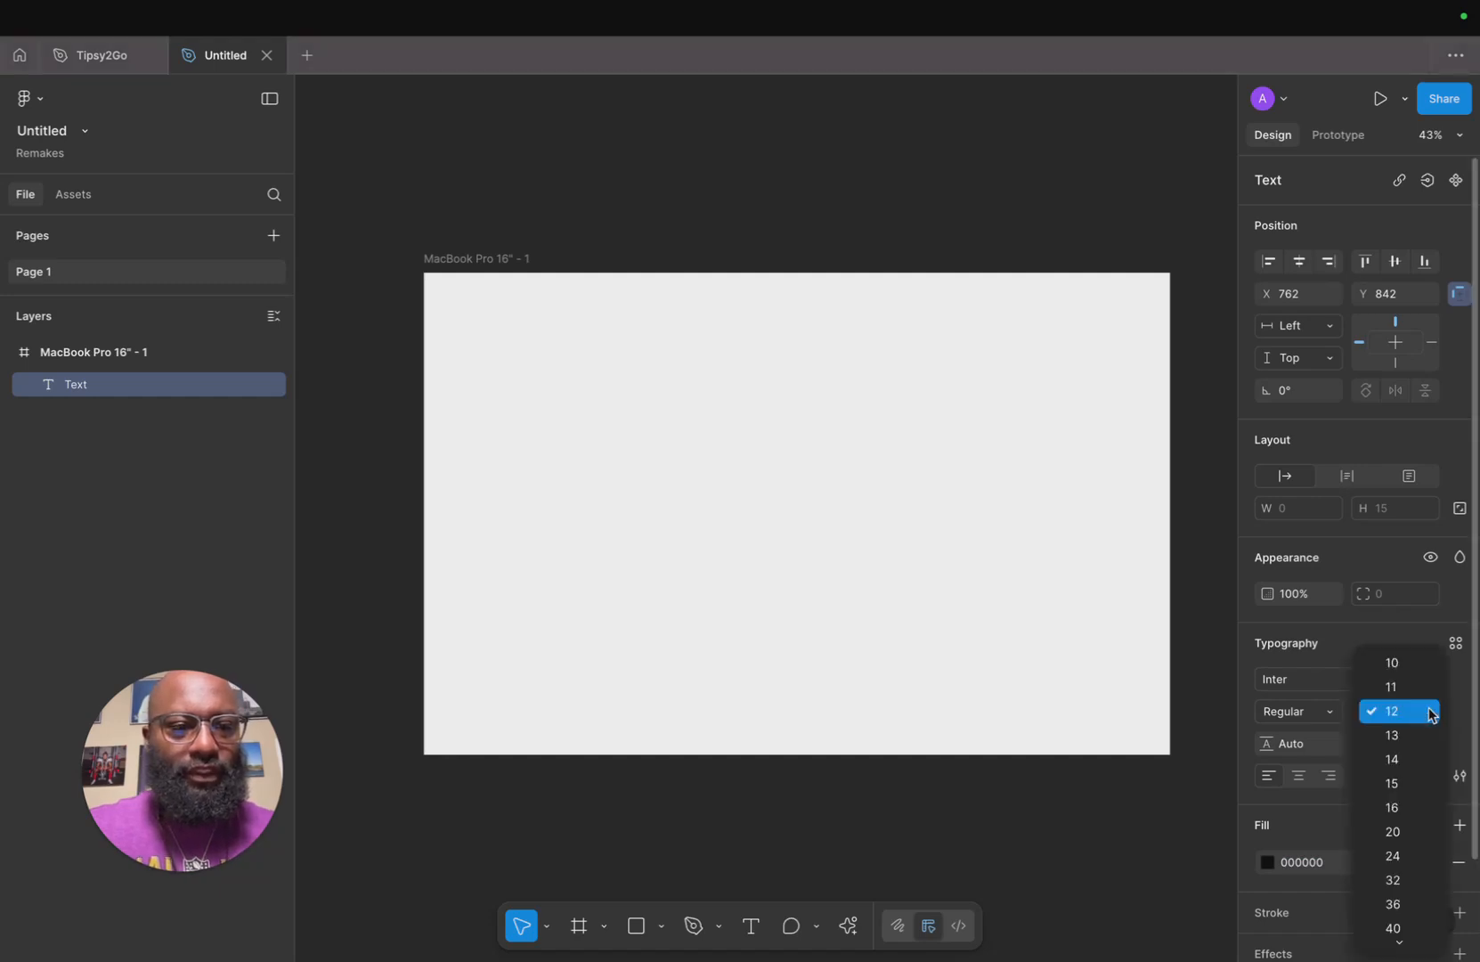
left_click(1398, 807)
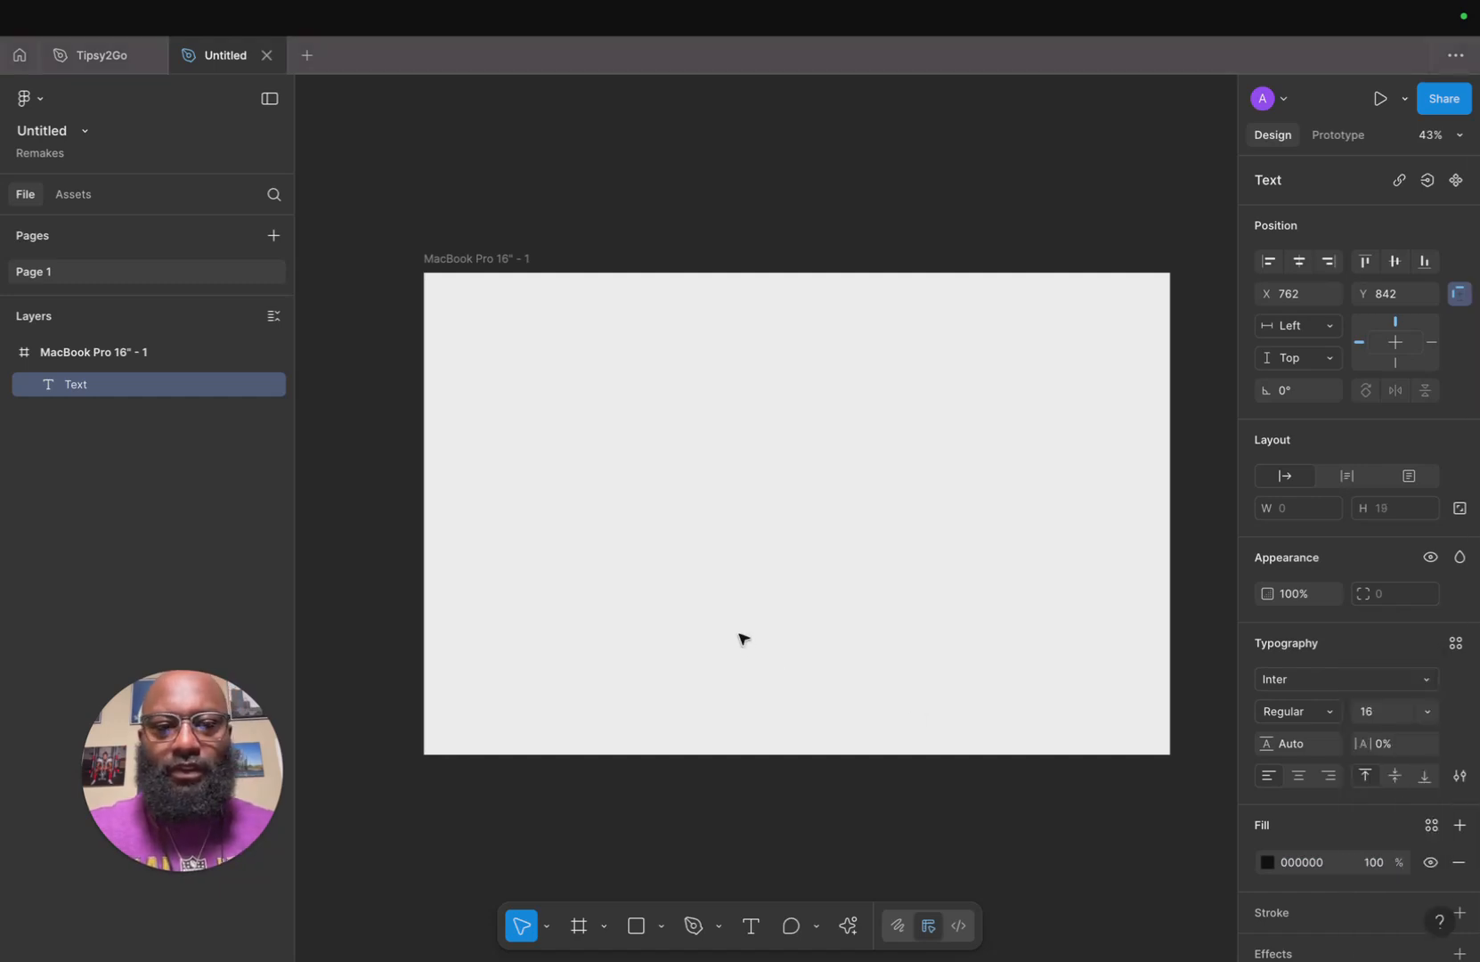
left_click(1326, 715)
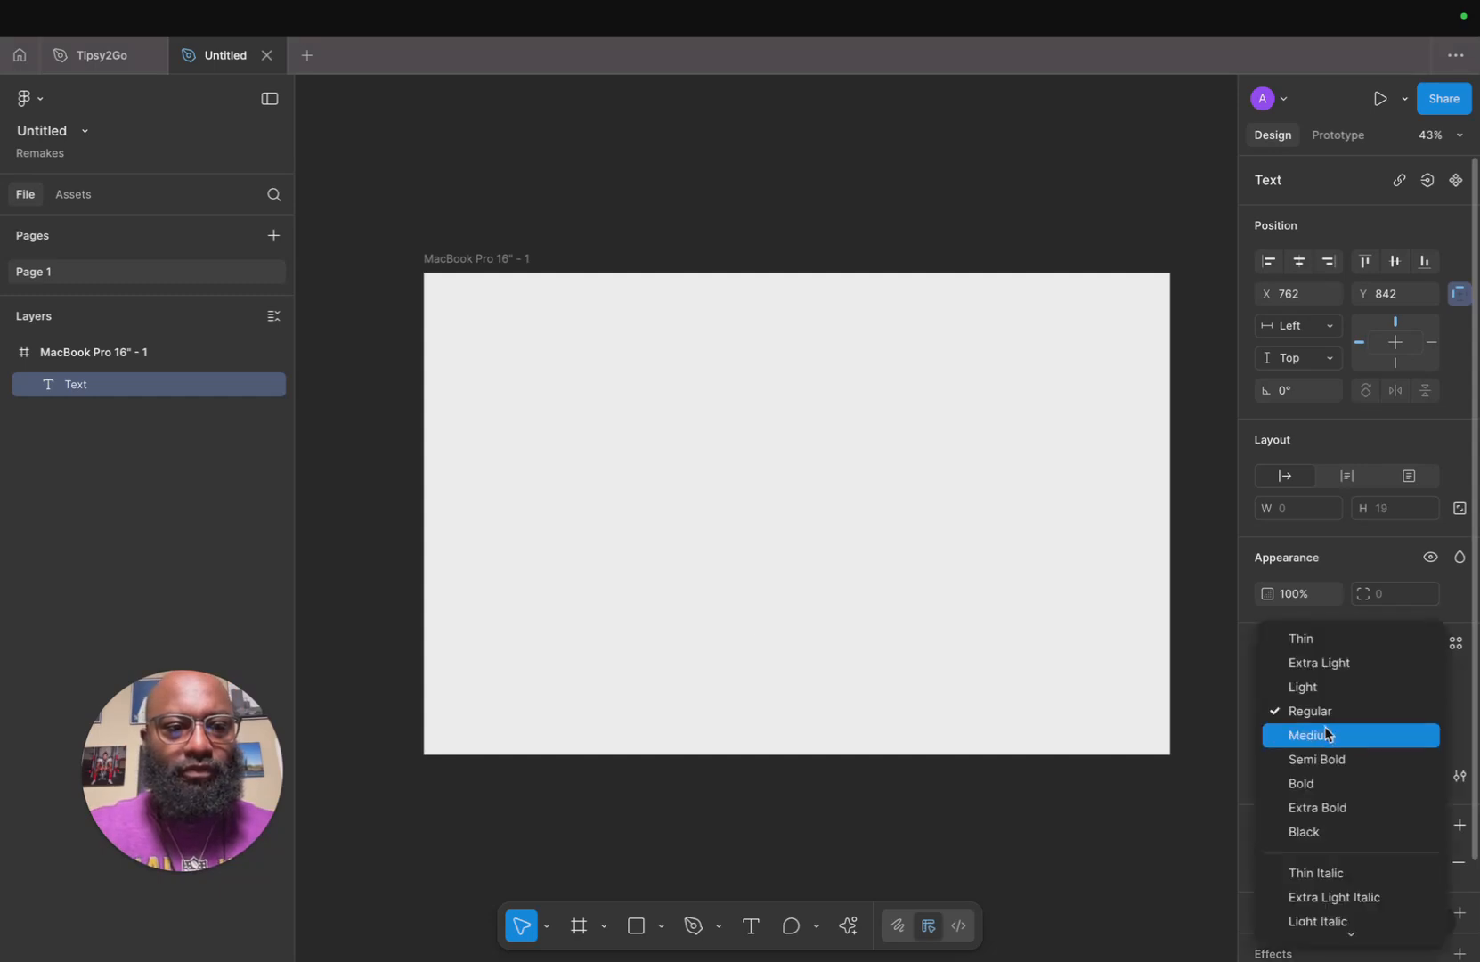
left_click(1324, 732)
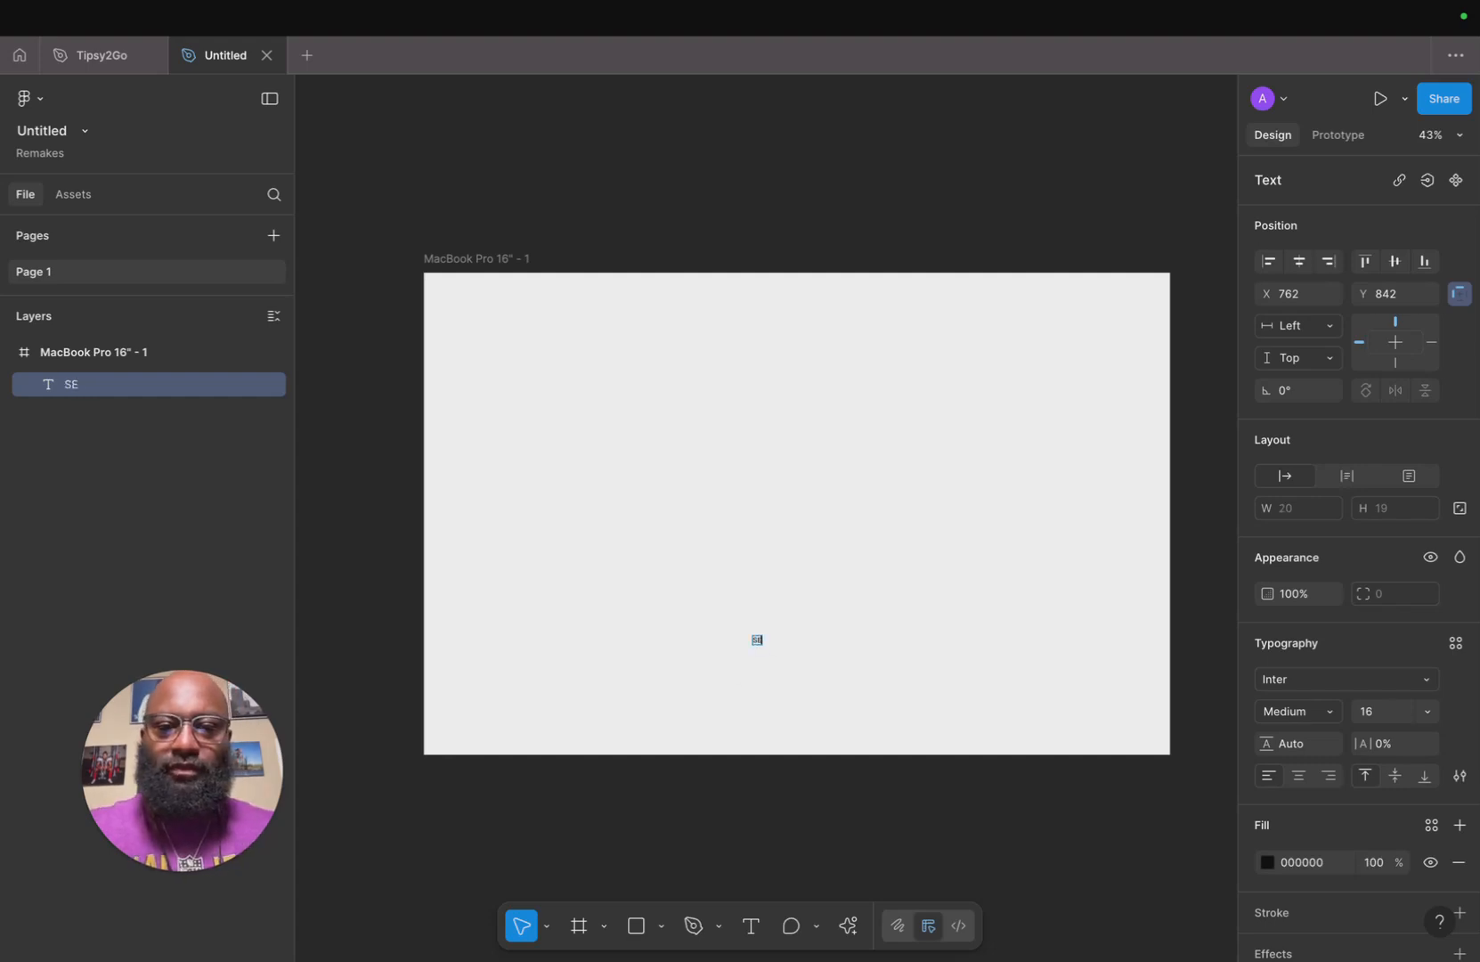
scroll(800, 648, "up", 10)
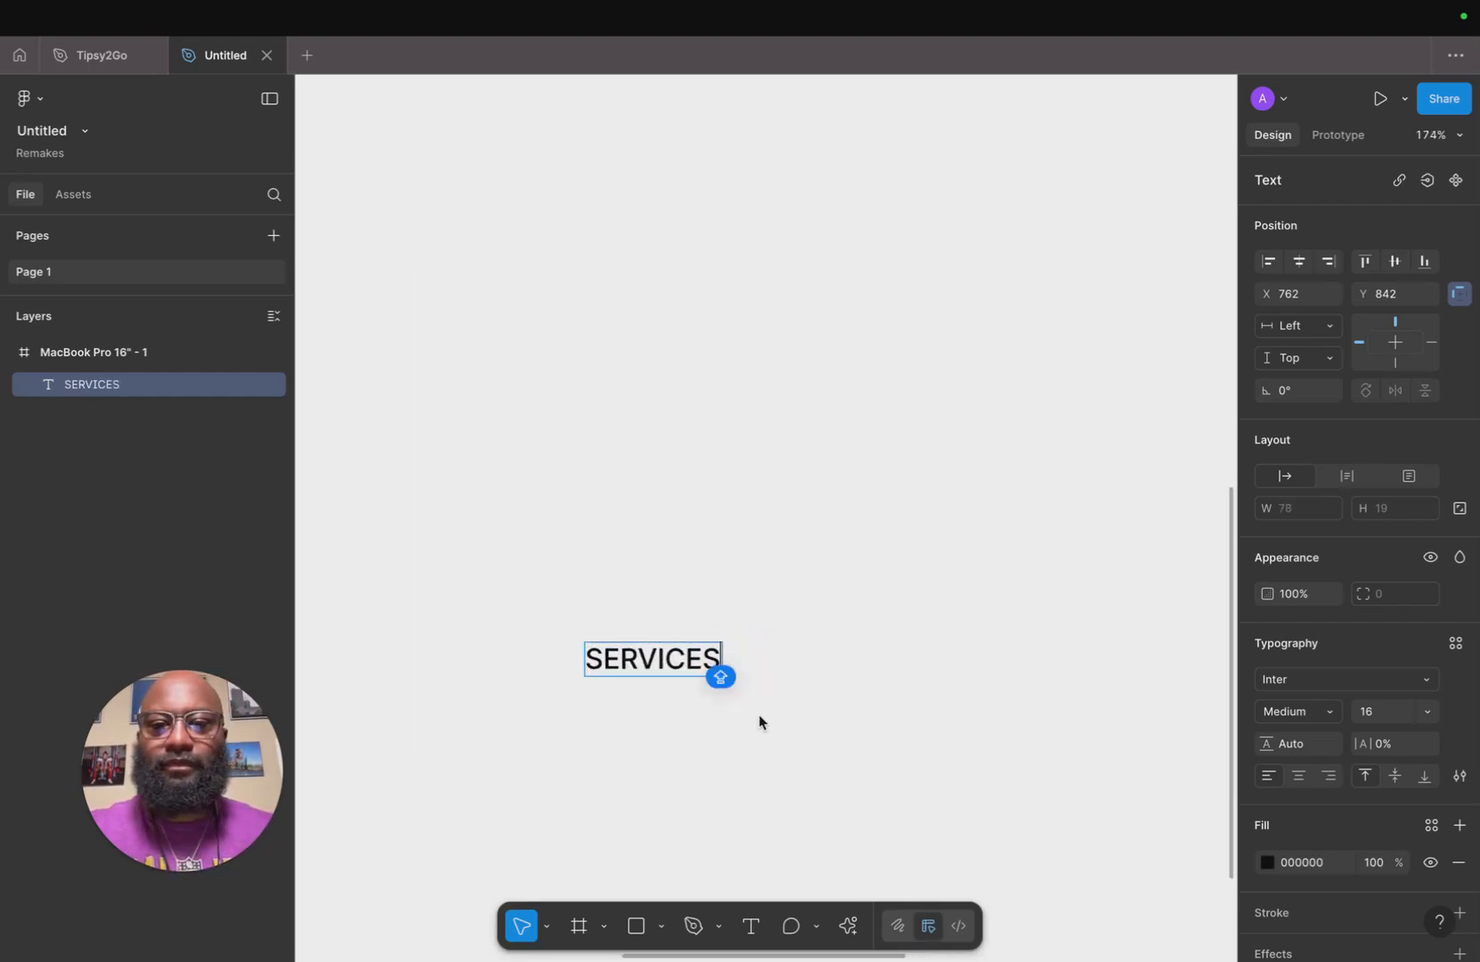
Wrap the SERVICES text in an auto layout frame and duplicate it as a PROJECTS menu item.
key("shift+a")
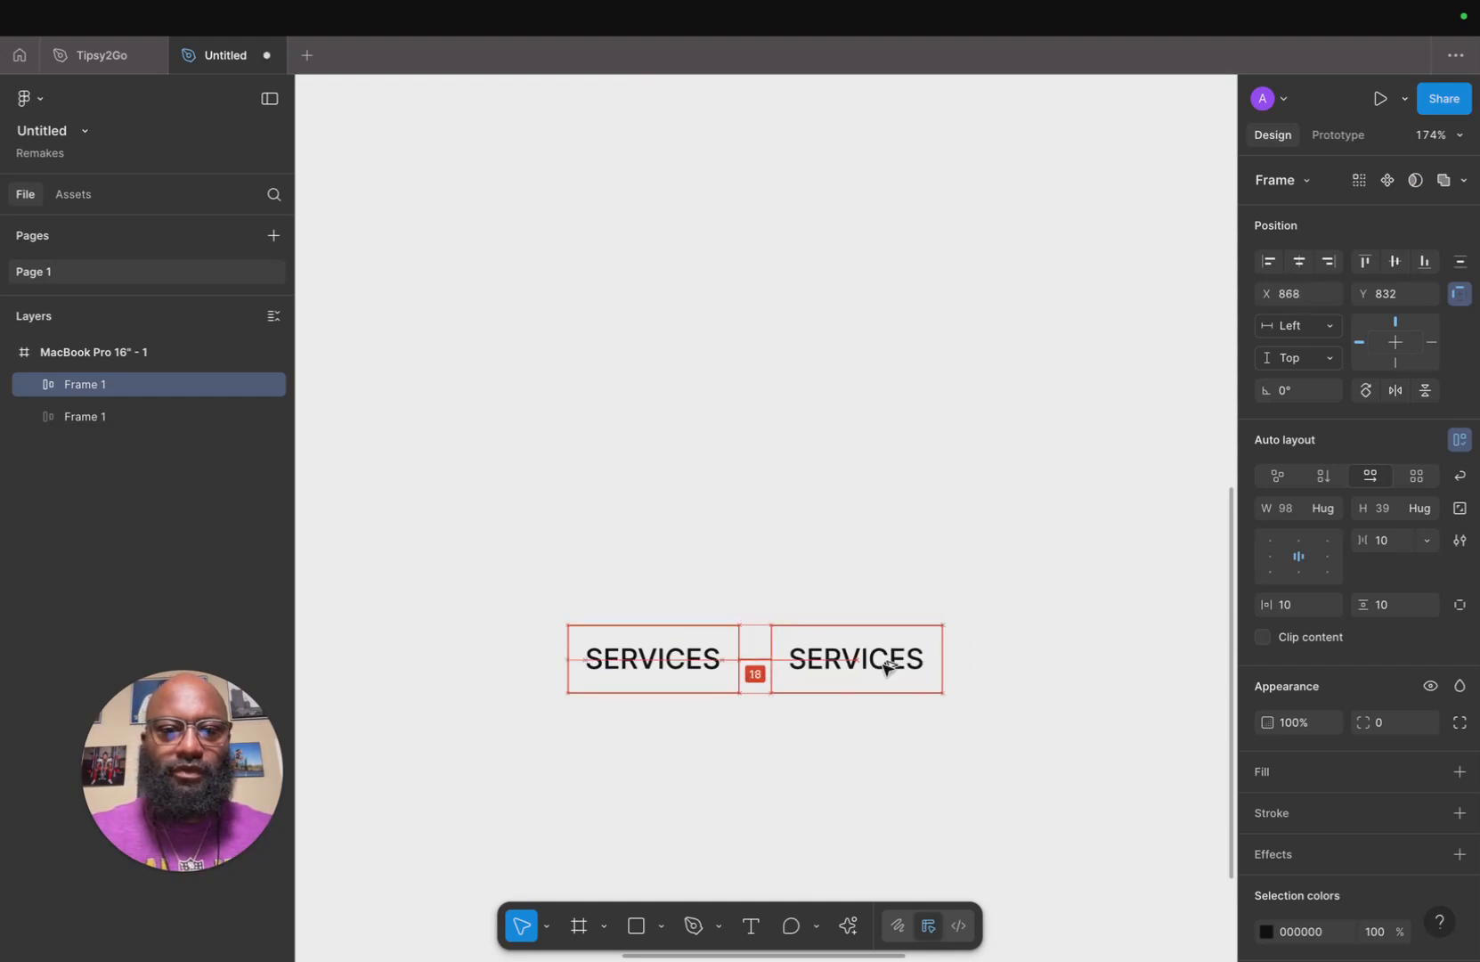
double_click(885, 668)
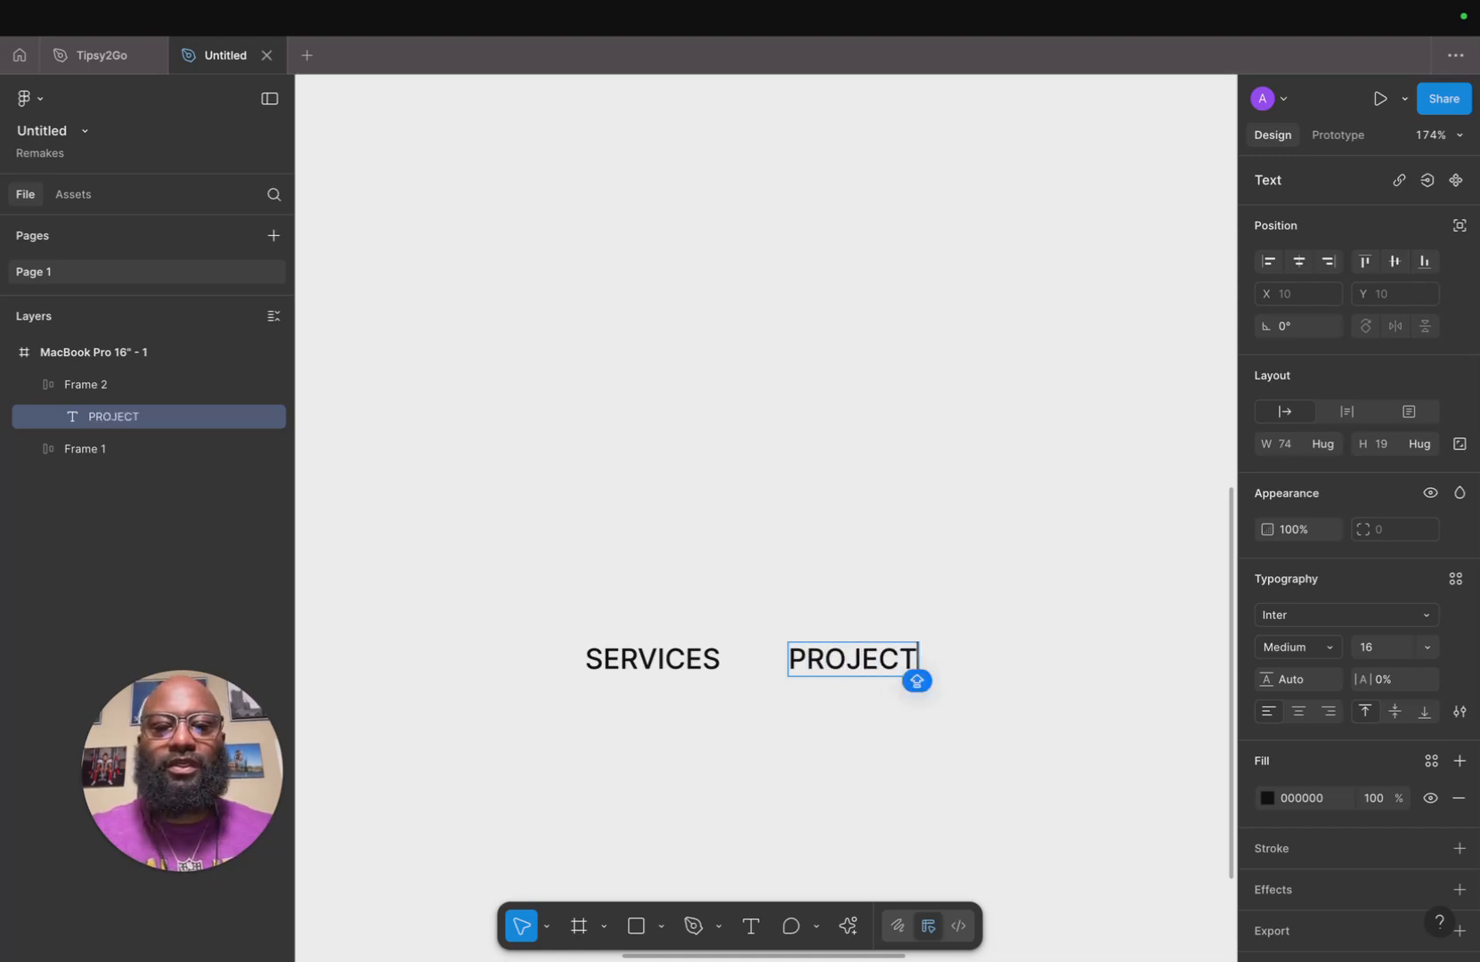
left_click(946, 715)
Duplicate the PROJECTS item to its right and change the copy's text to REVIEWS.
left_click_drag(876, 656, 1101, 663)
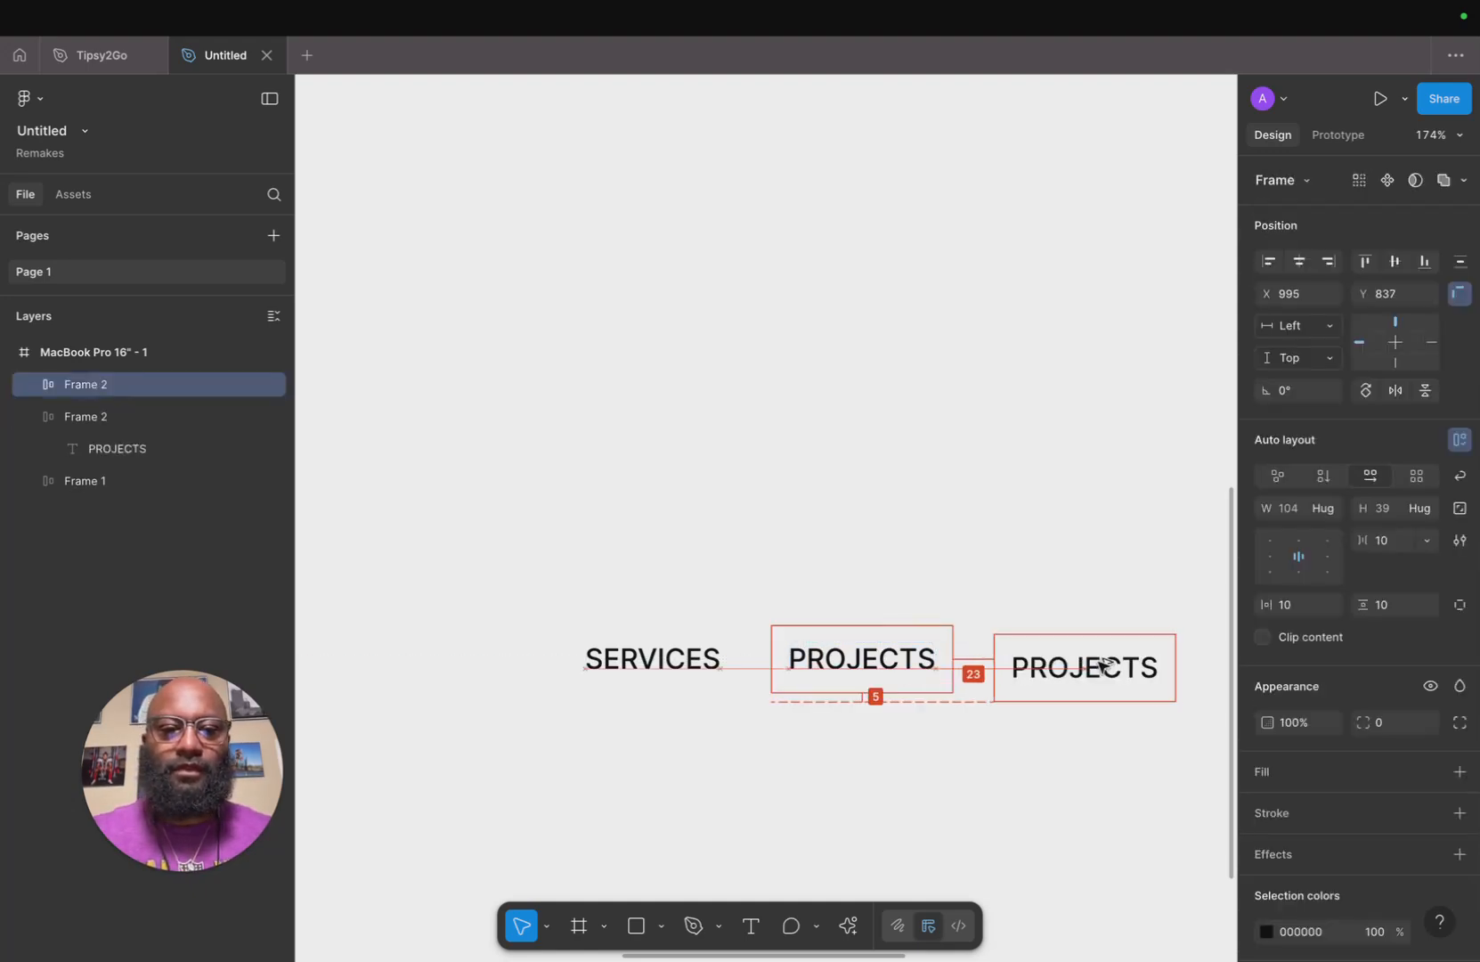
double_click(1084, 657)
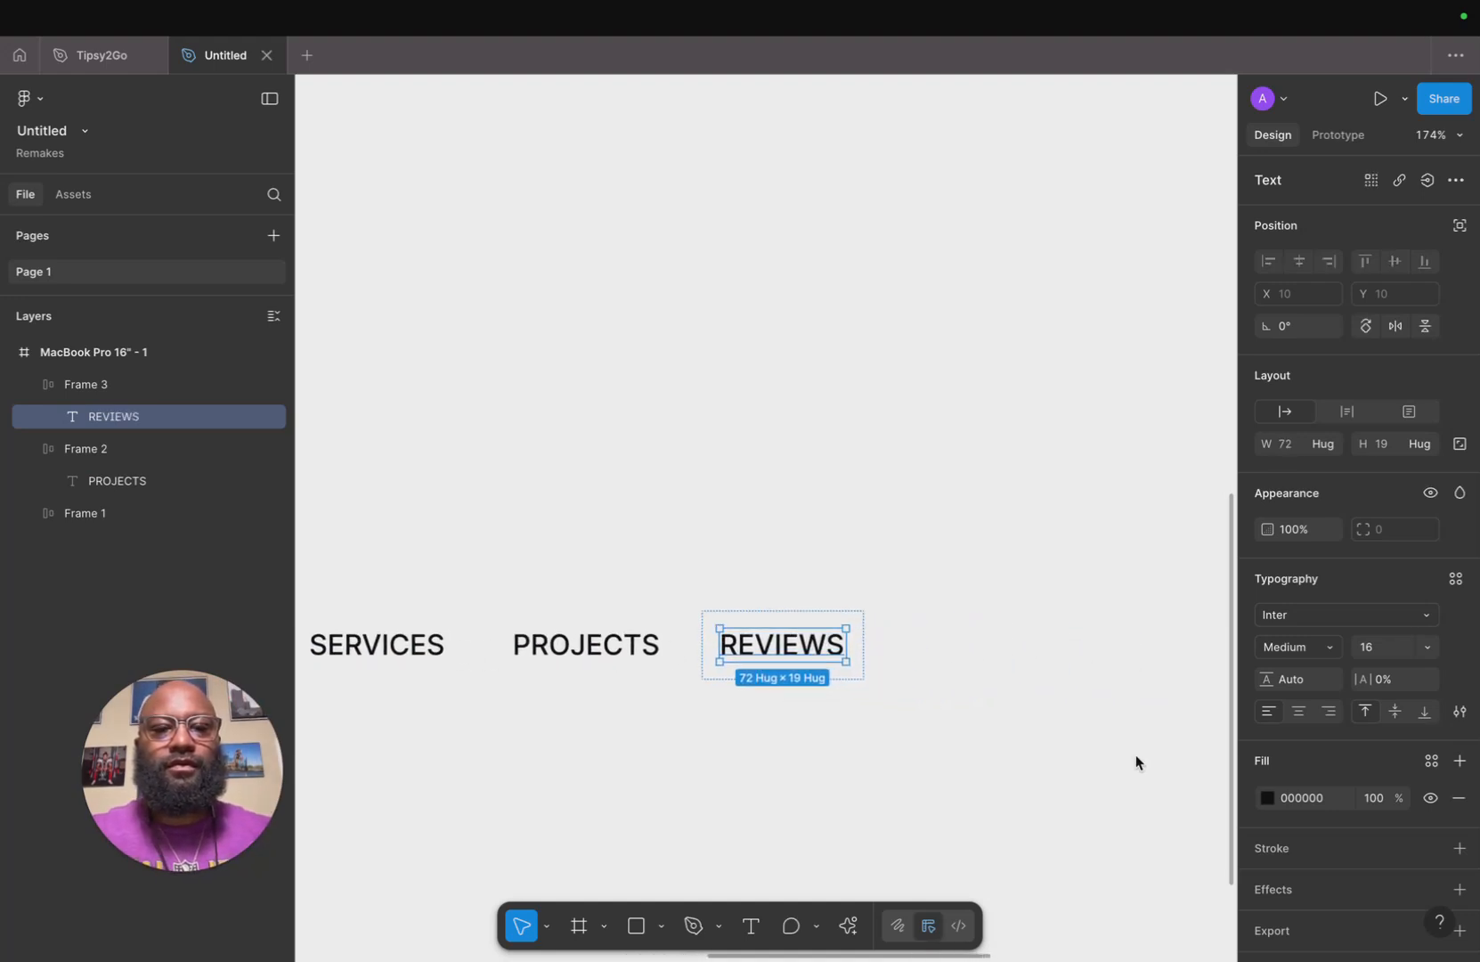
left_click(940, 730)
Duplicate the REVIEWS item to its right and change the copy's text to ABOUT.
left_click_drag(798, 657, 901, 656)
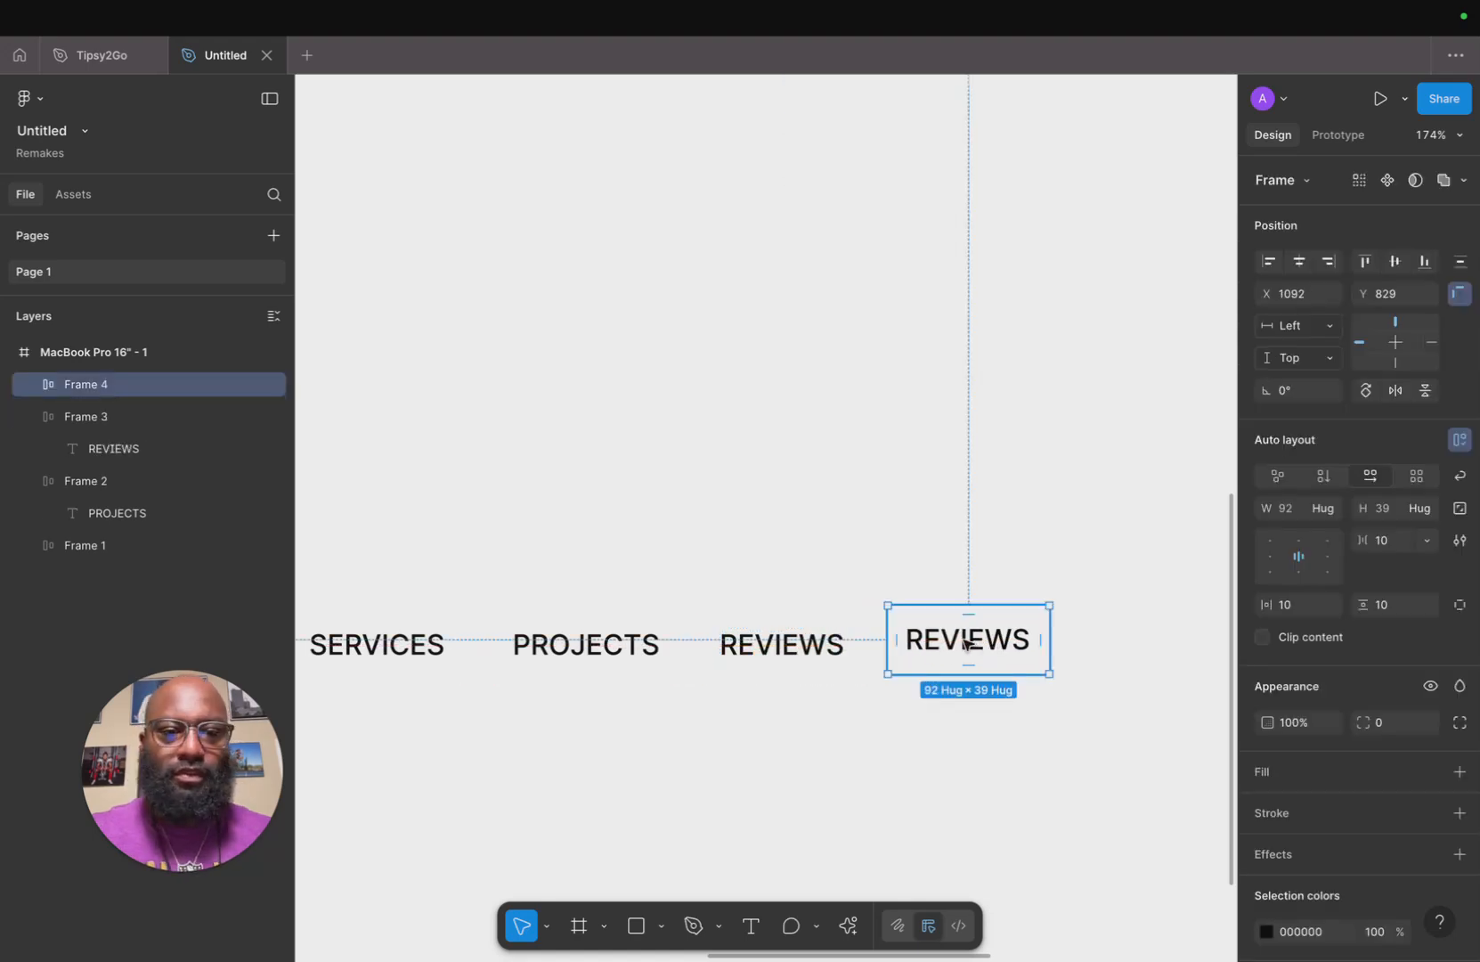
double_click(965, 643)
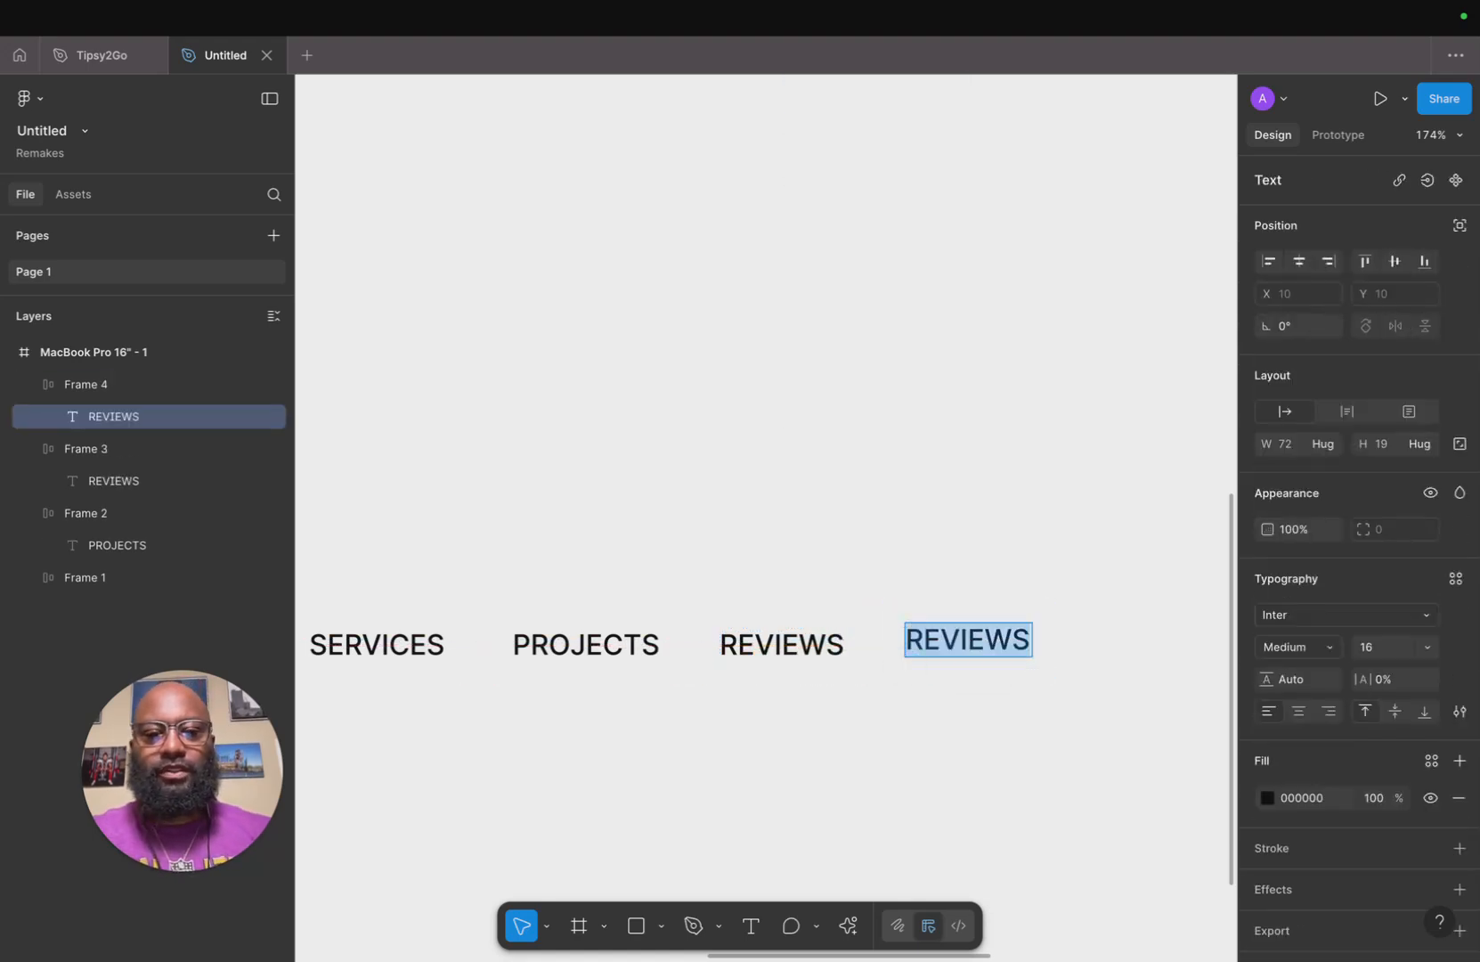
left_click(1030, 702)
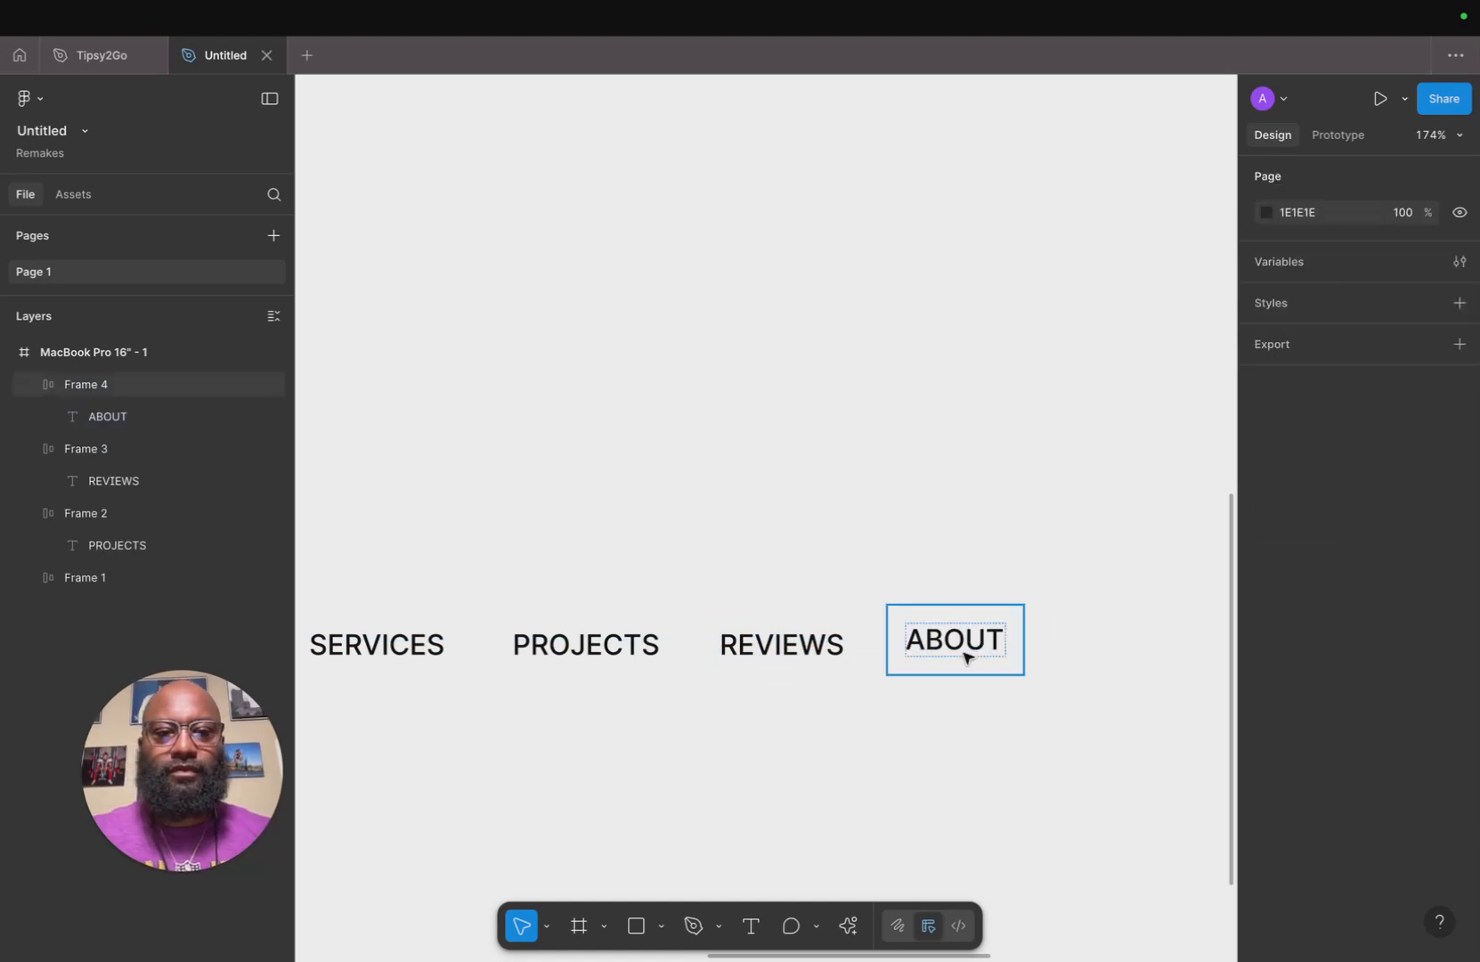
Duplicate the ABOUT item to its right and change the copy's text to FAQs.
left_click_drag(964, 639, 1126, 637)
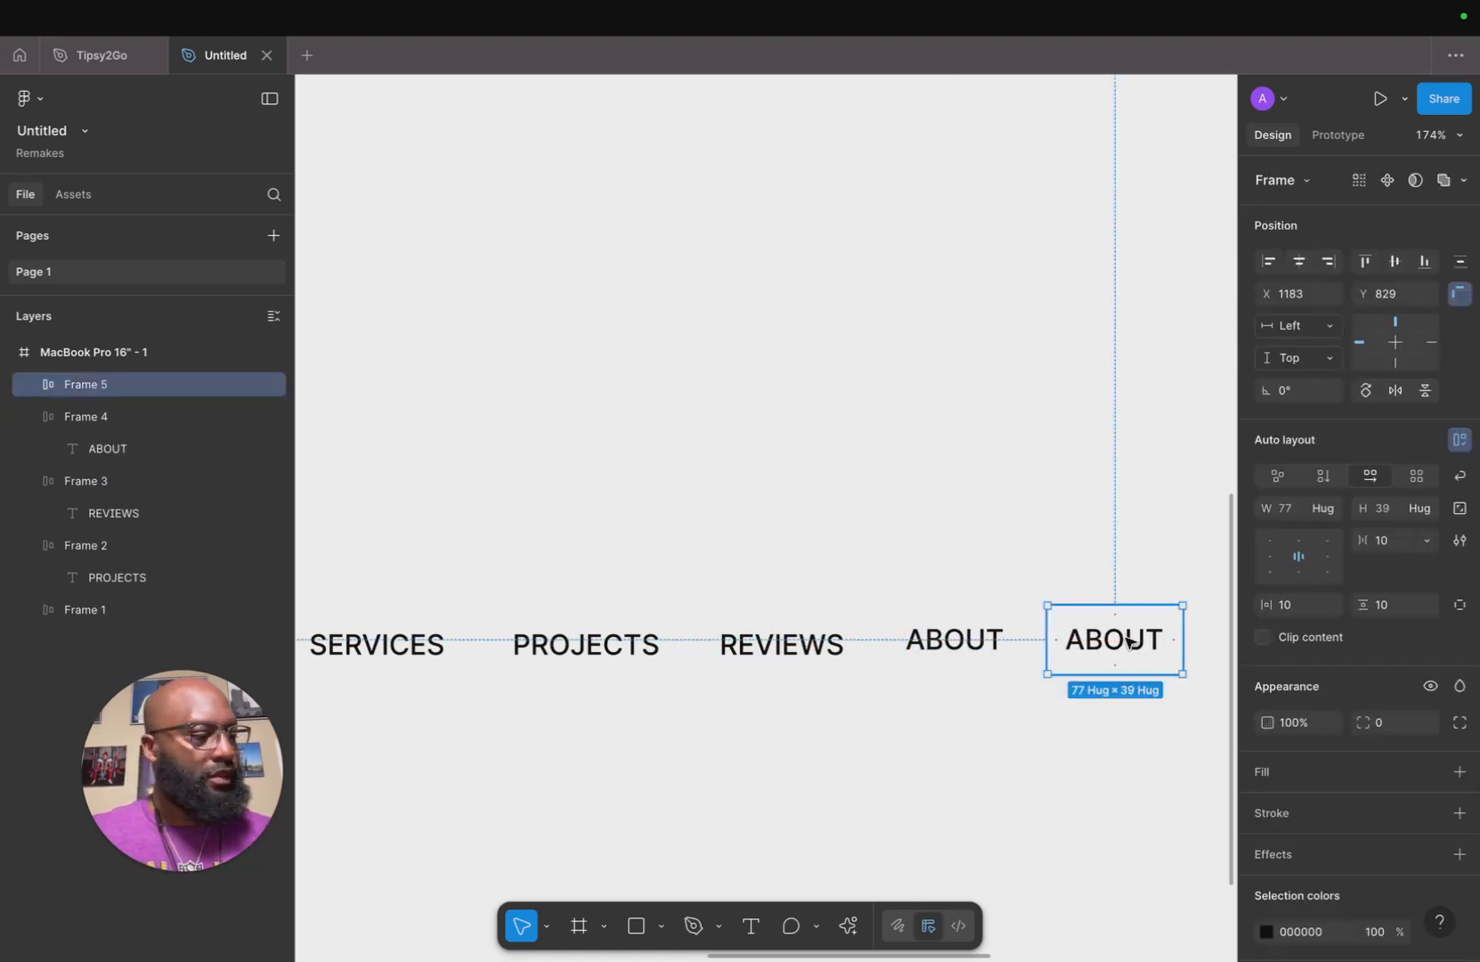
double_click(1113, 639)
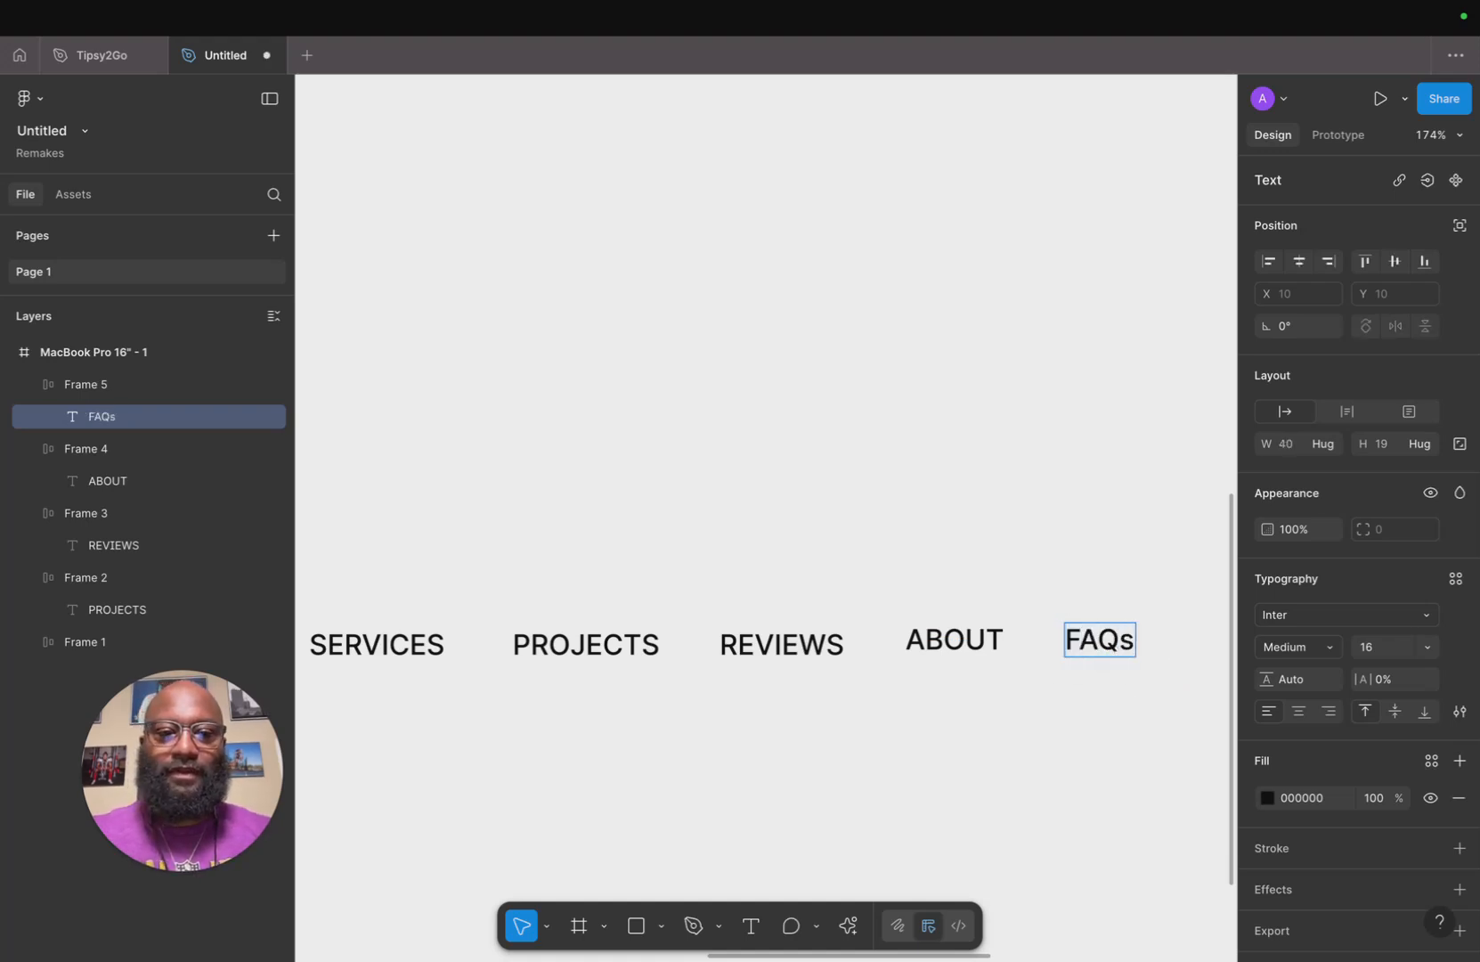
left_click(1120, 832)
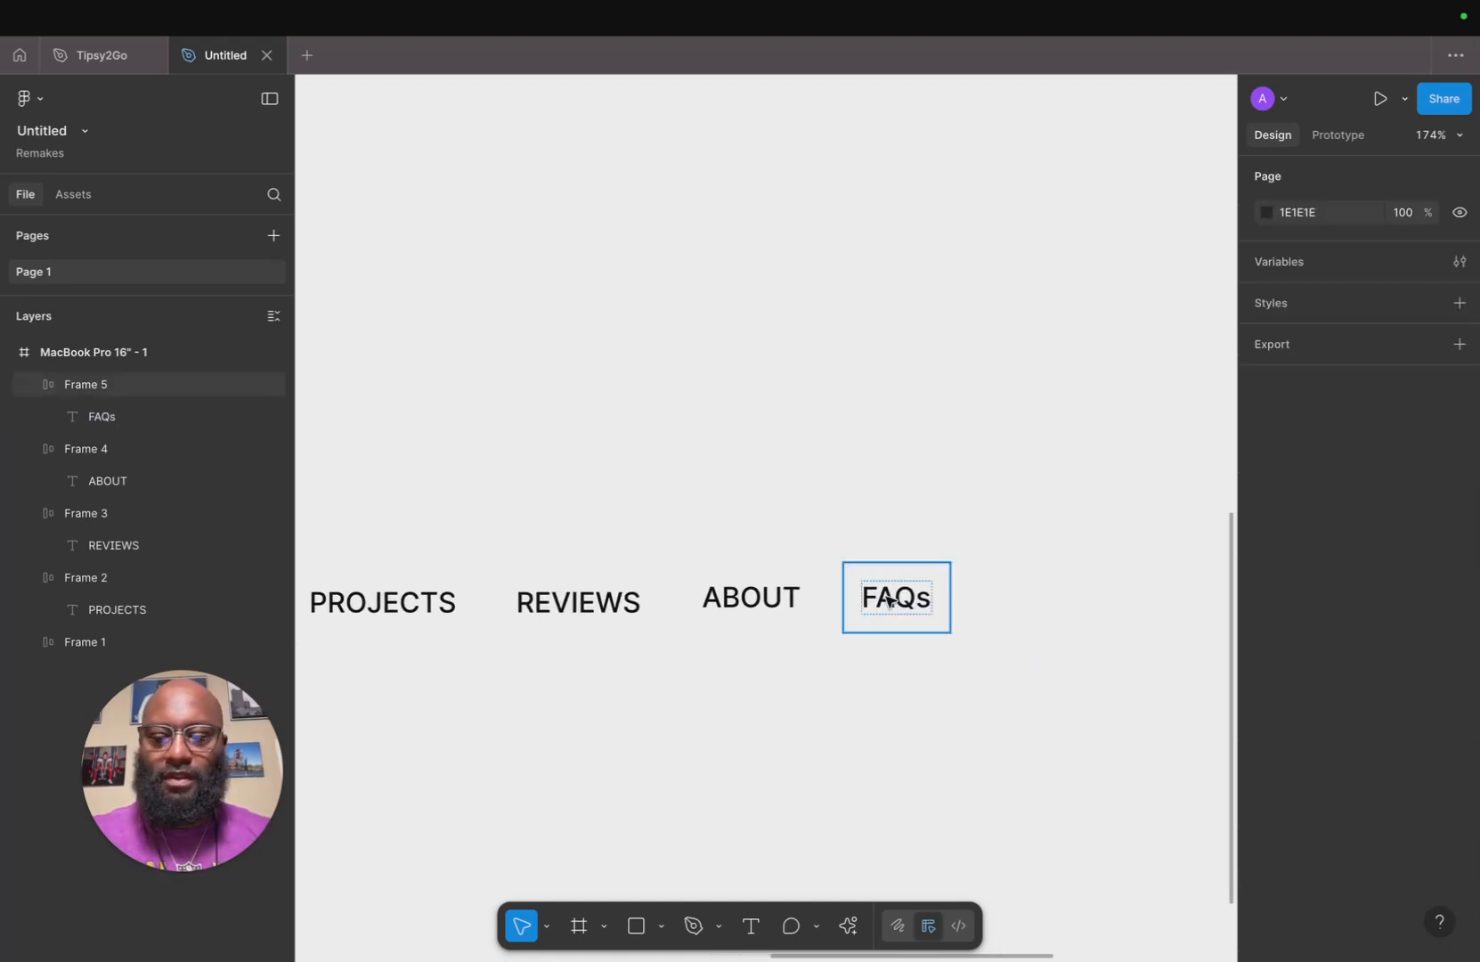
Duplicate the FAQs item to its right and change the copy's text to CONTACT.
key("super+d")
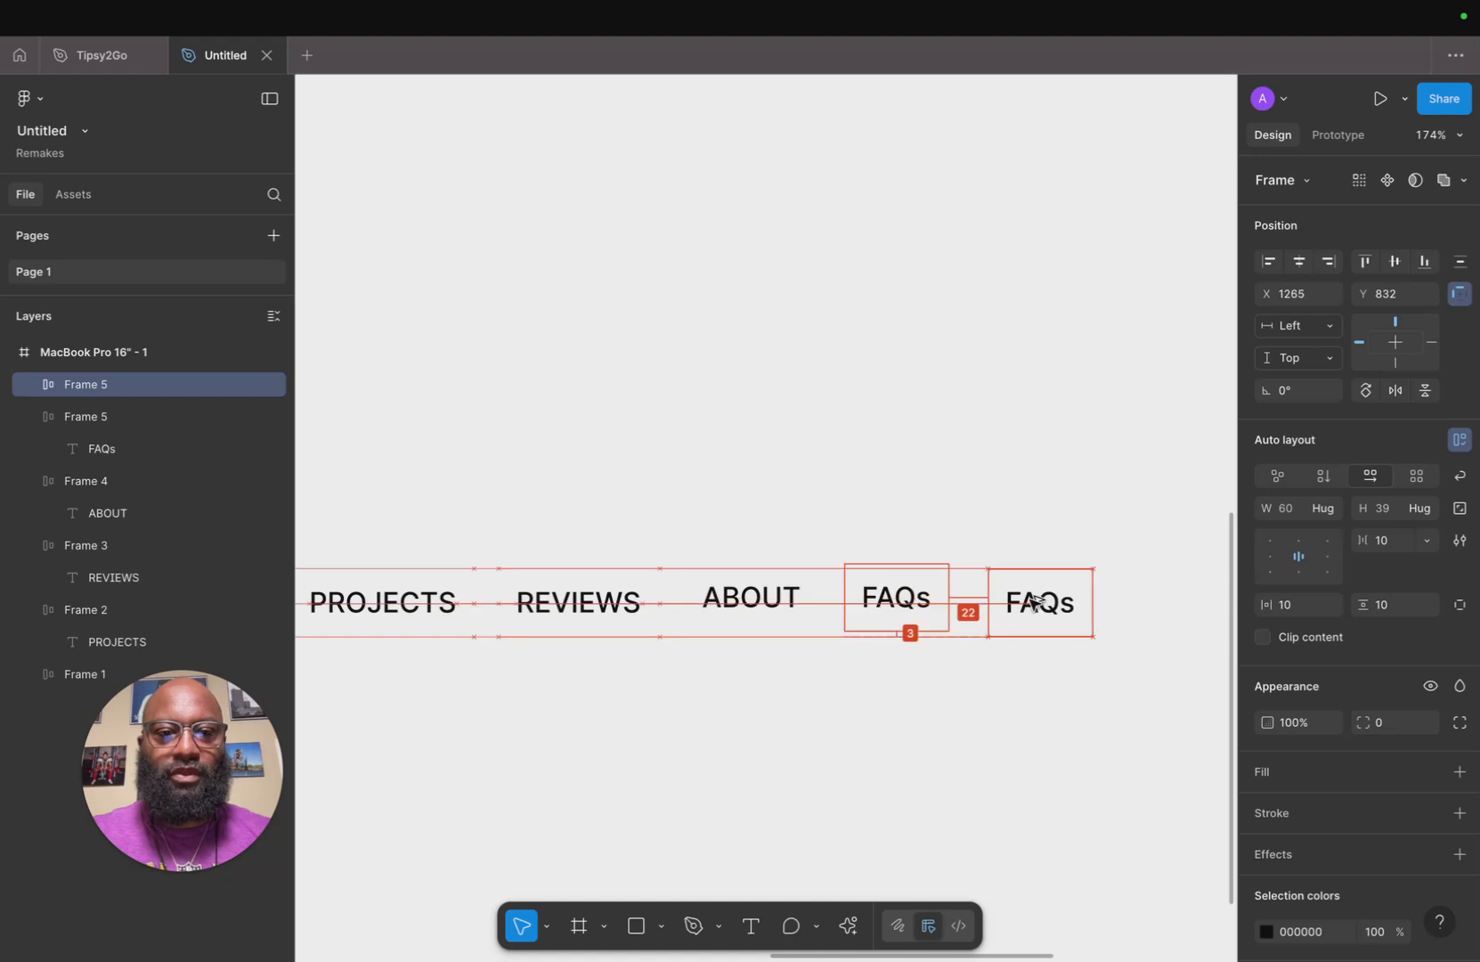
double_click(1031, 603)
double_click(1031, 603)
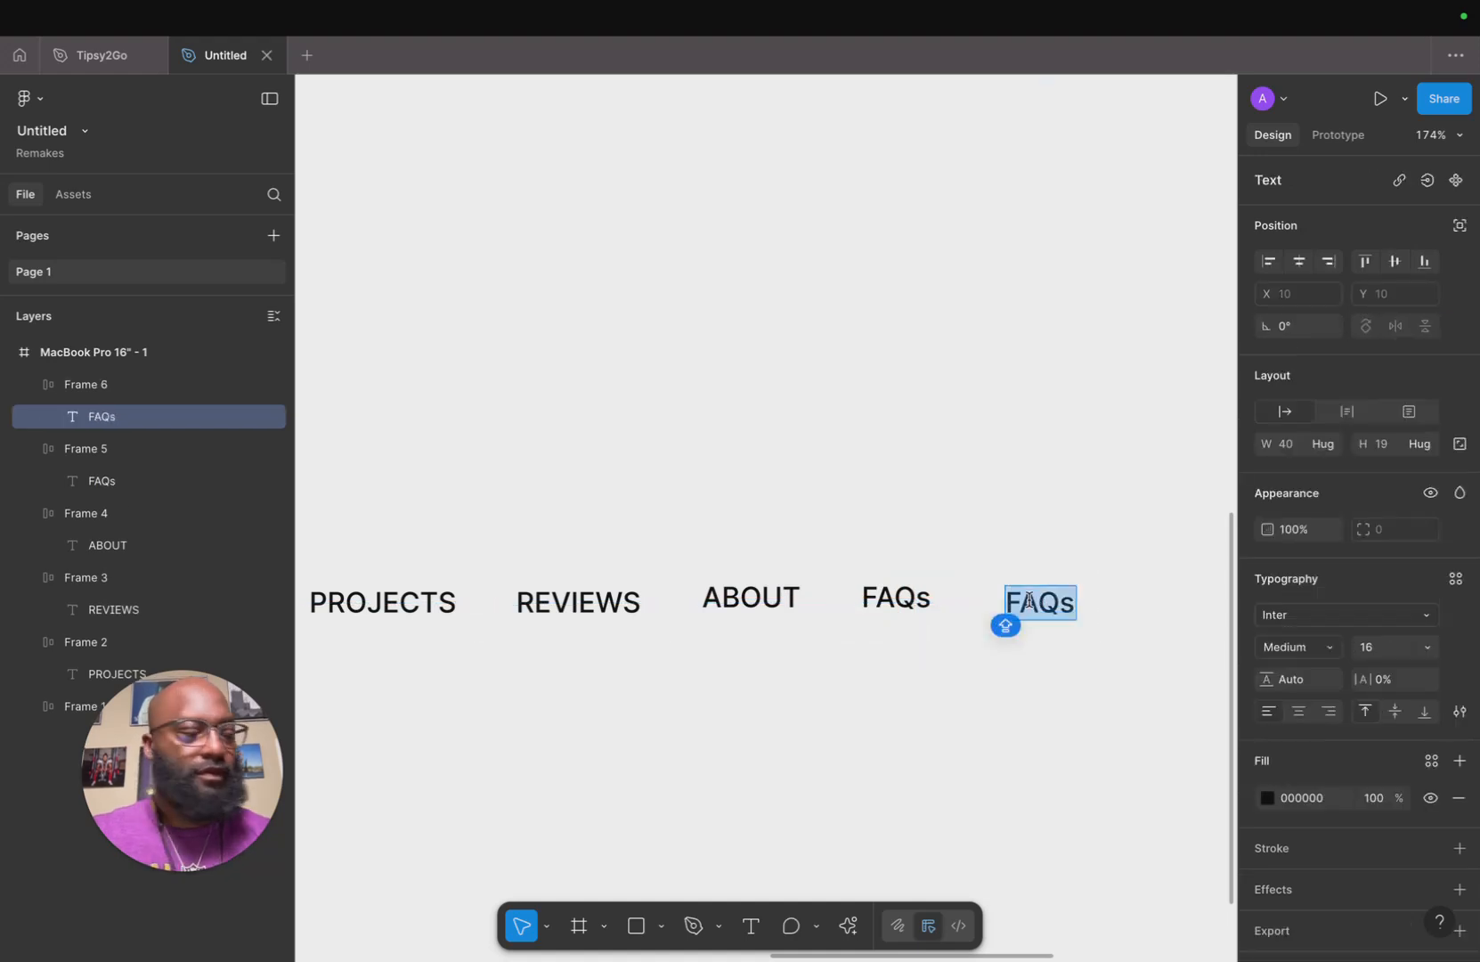
type("CONTACT")
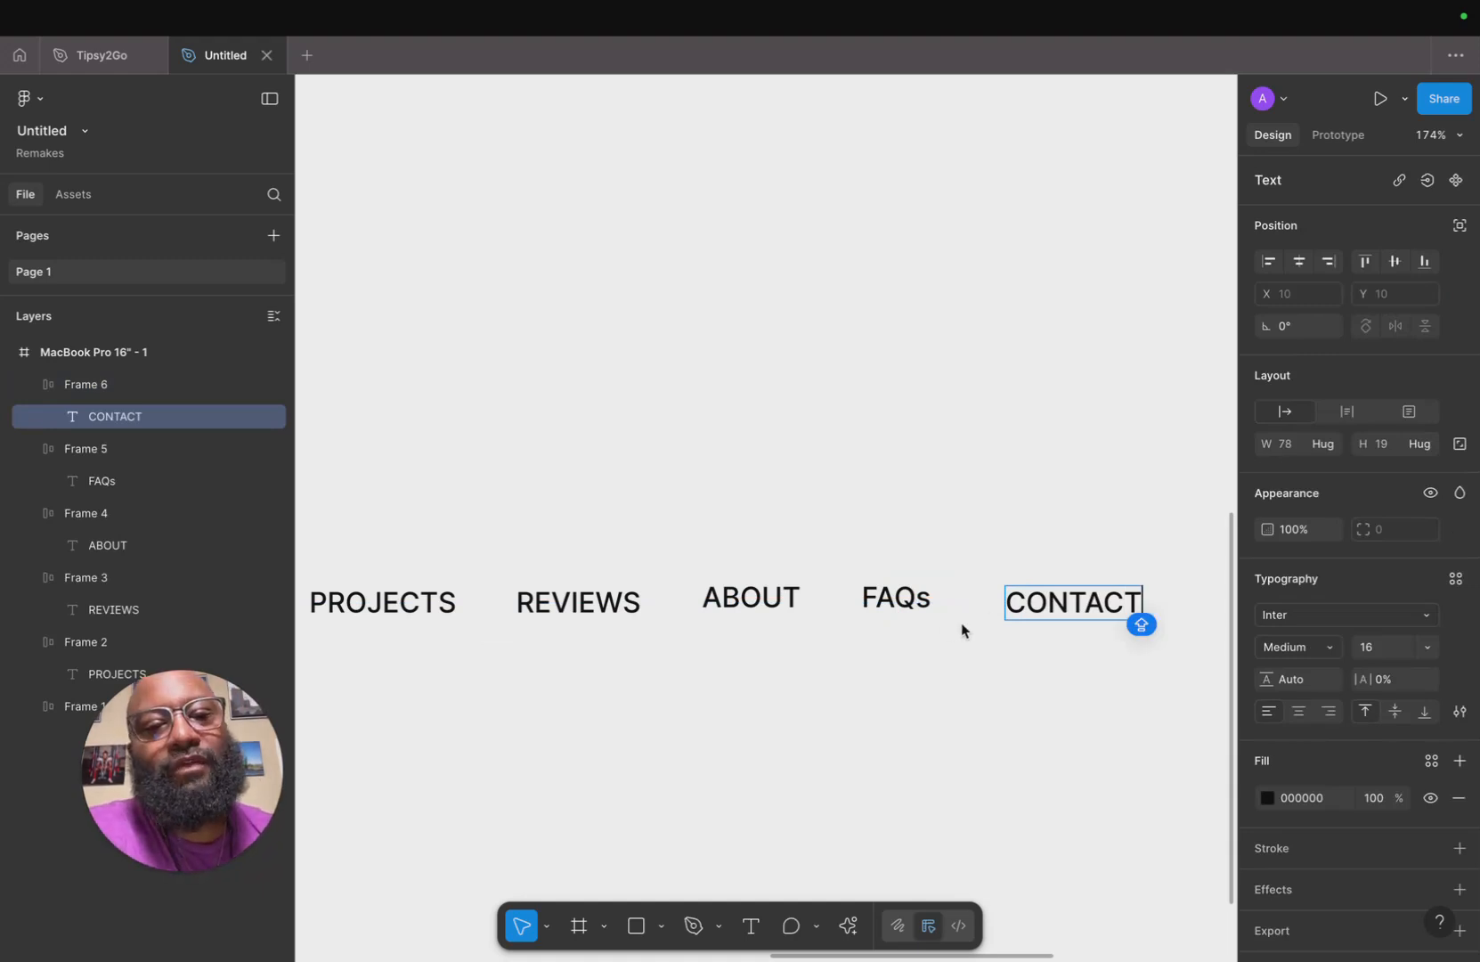
key("Escape")
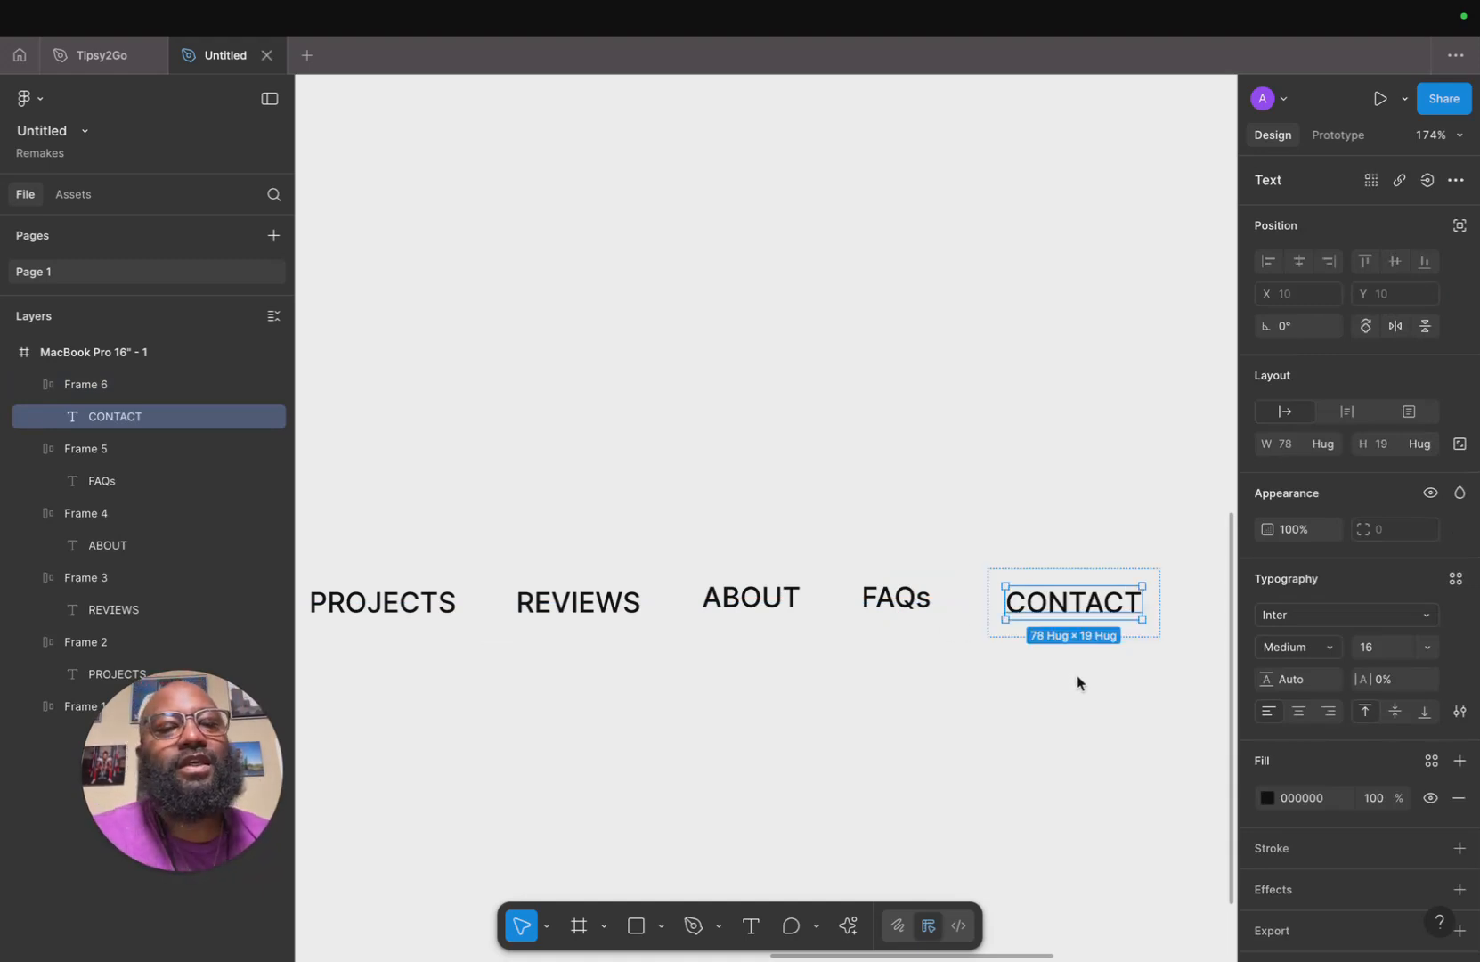
Replace the CONTACT text with the phone number 555.555.5555.
double_click(1093, 611)
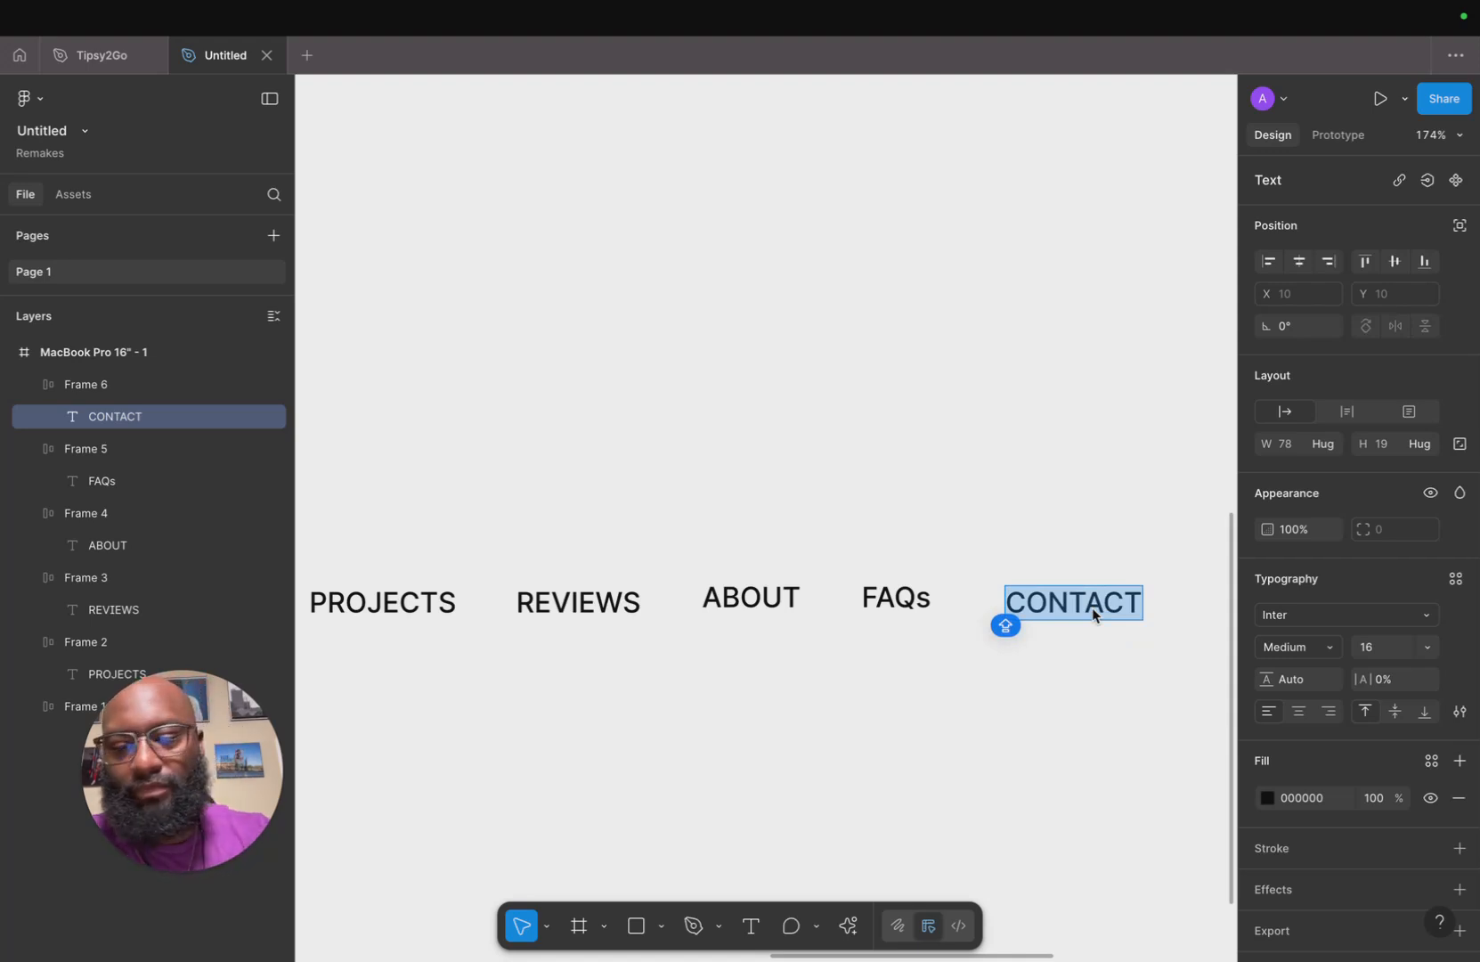
type("555")
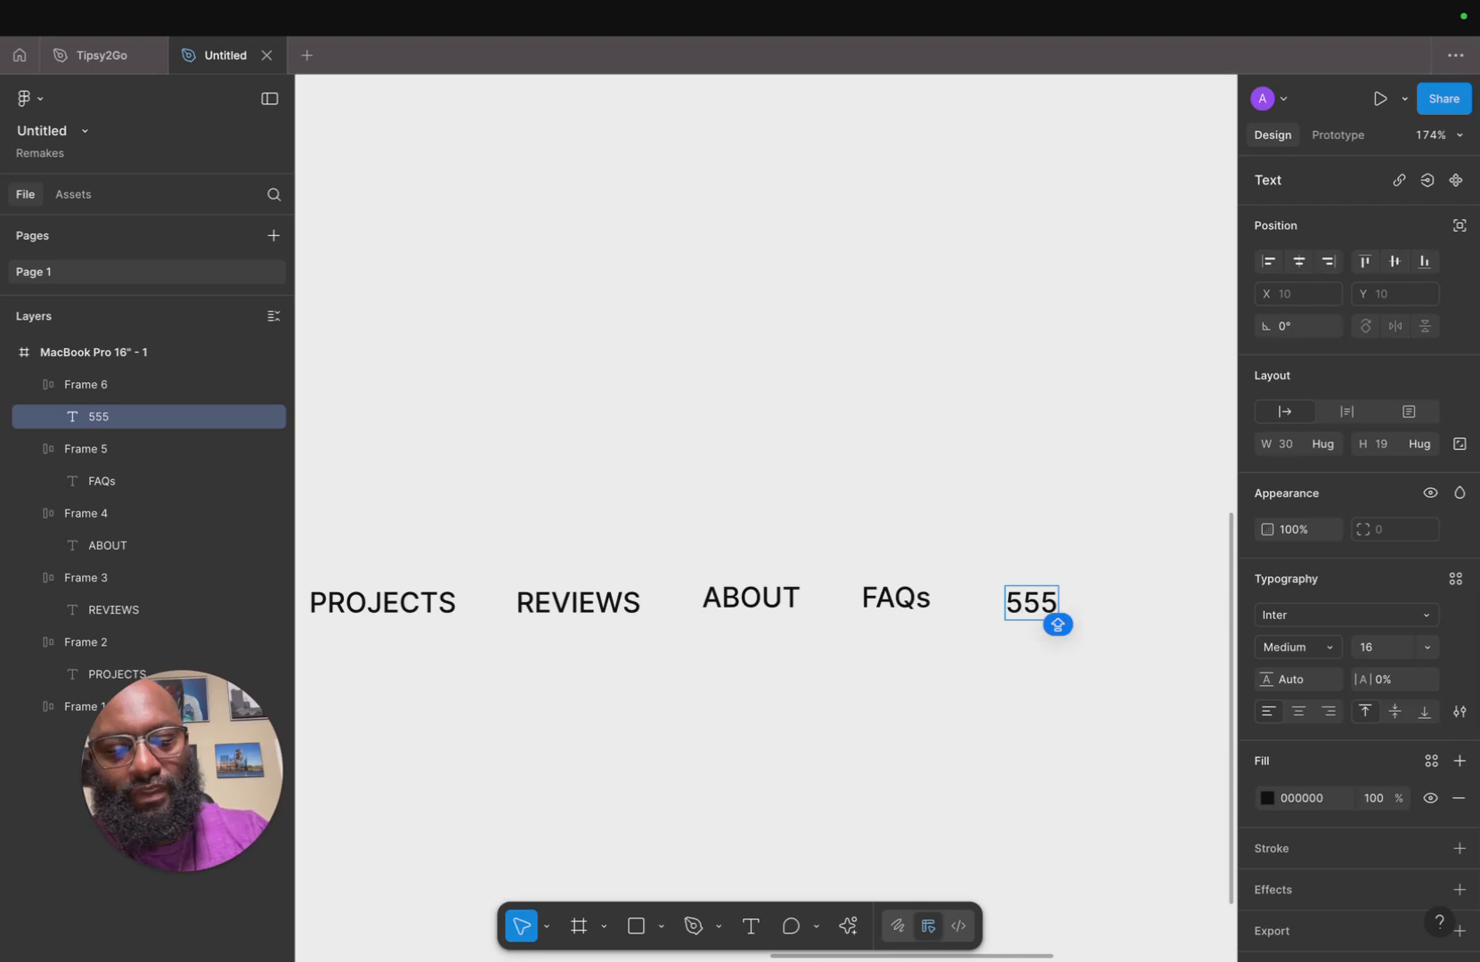
type(".55")
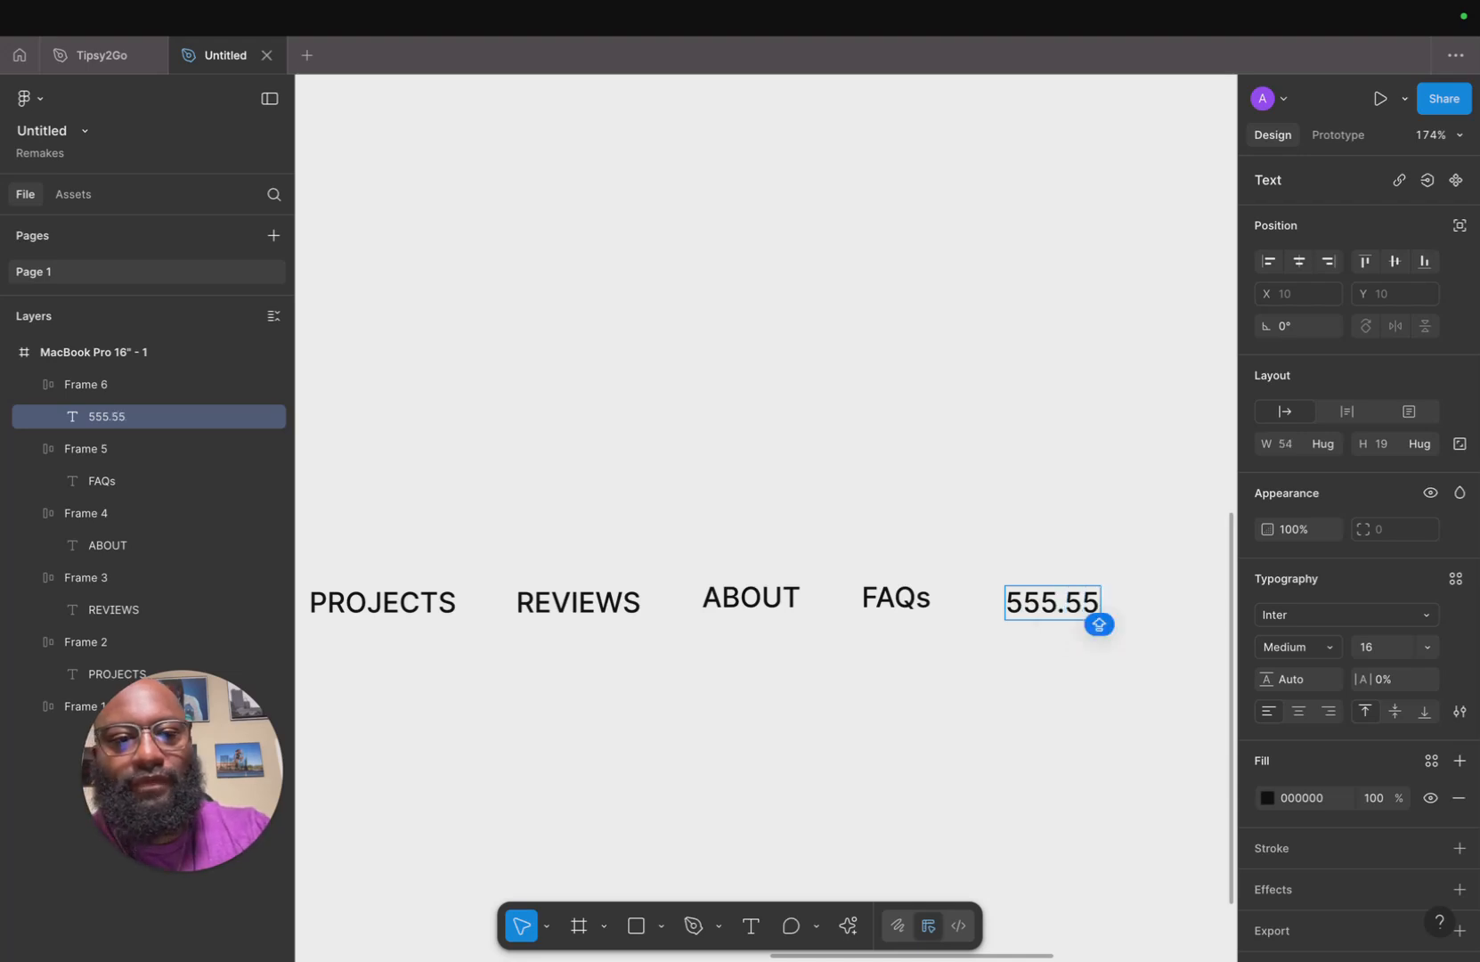
type("5.5555")
key("Escape")
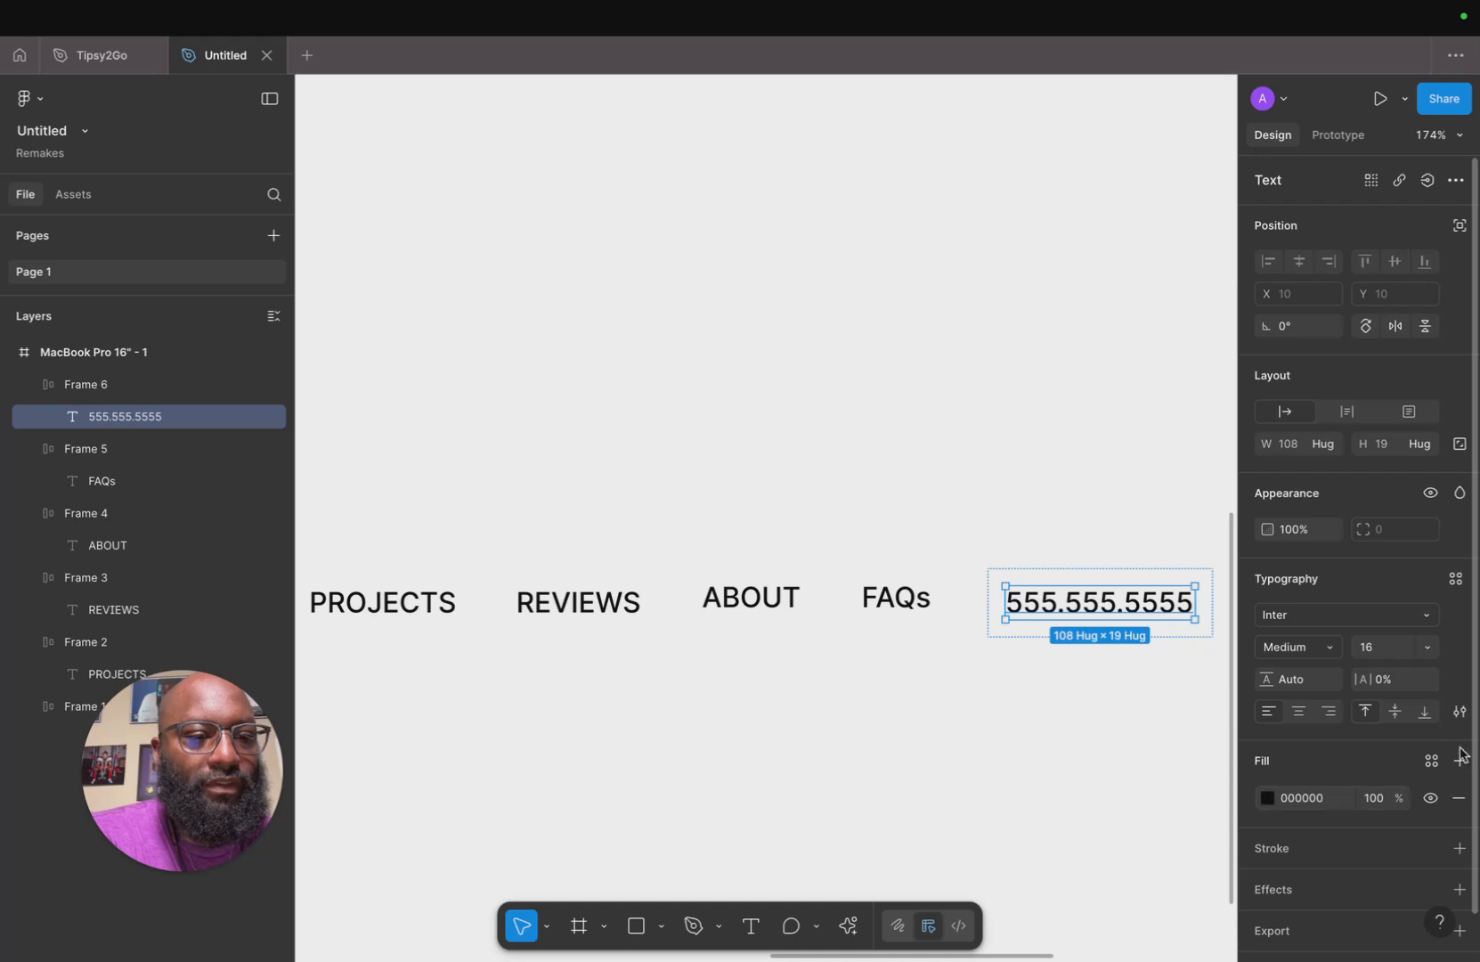
Give the phone number frame a light blue 7CD1EE fill and a corner radius of 25.
scroll(1254, 793, "down", 1)
left_click(1130, 730)
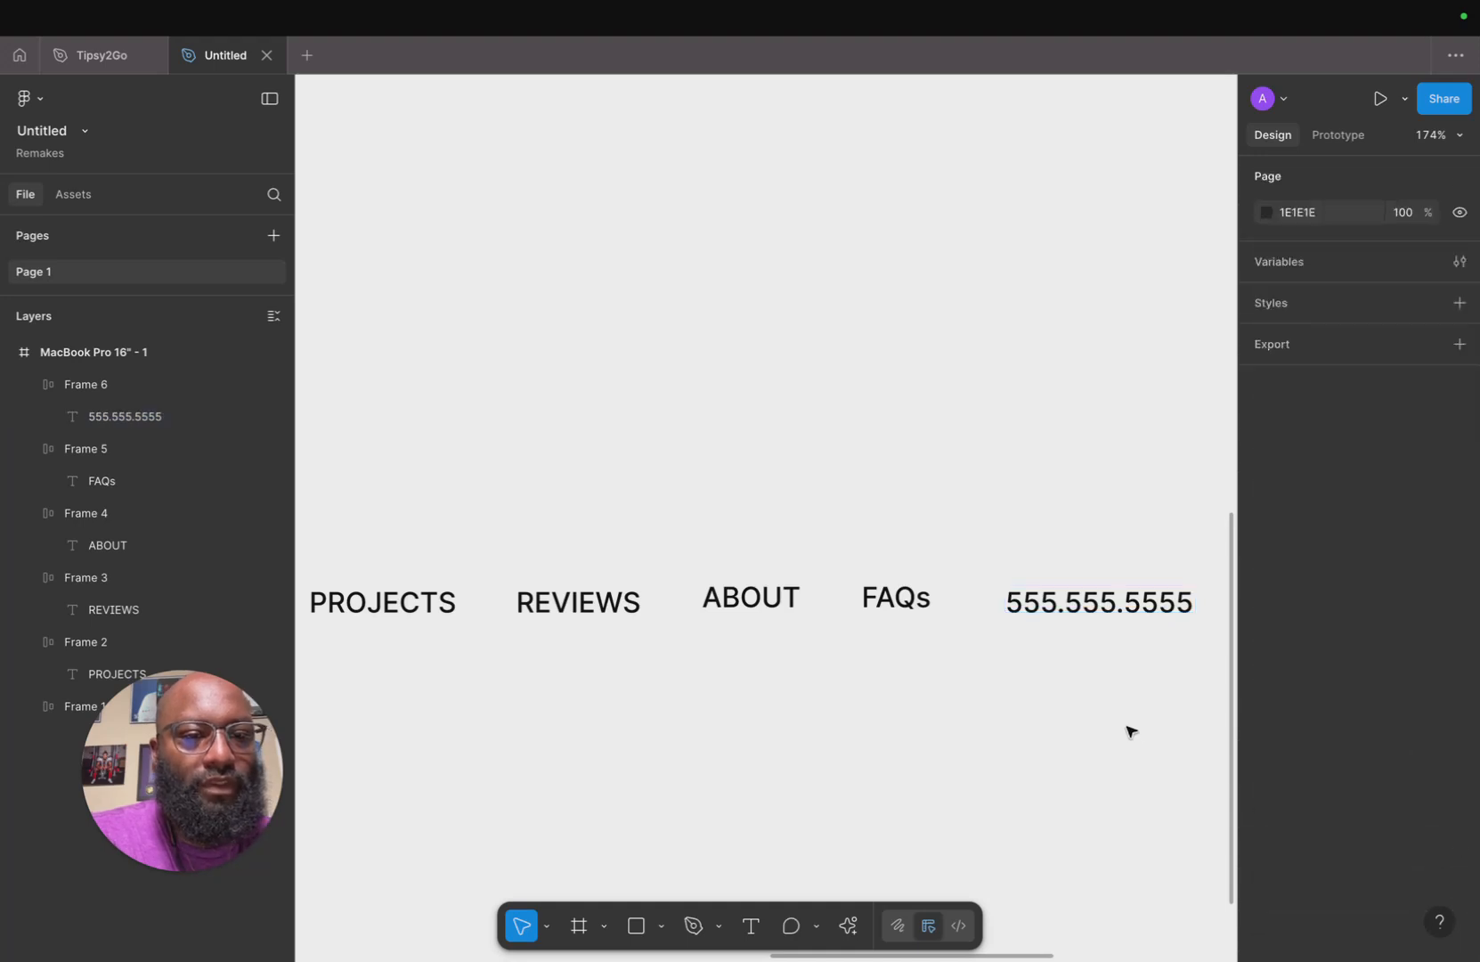
left_click(1198, 620)
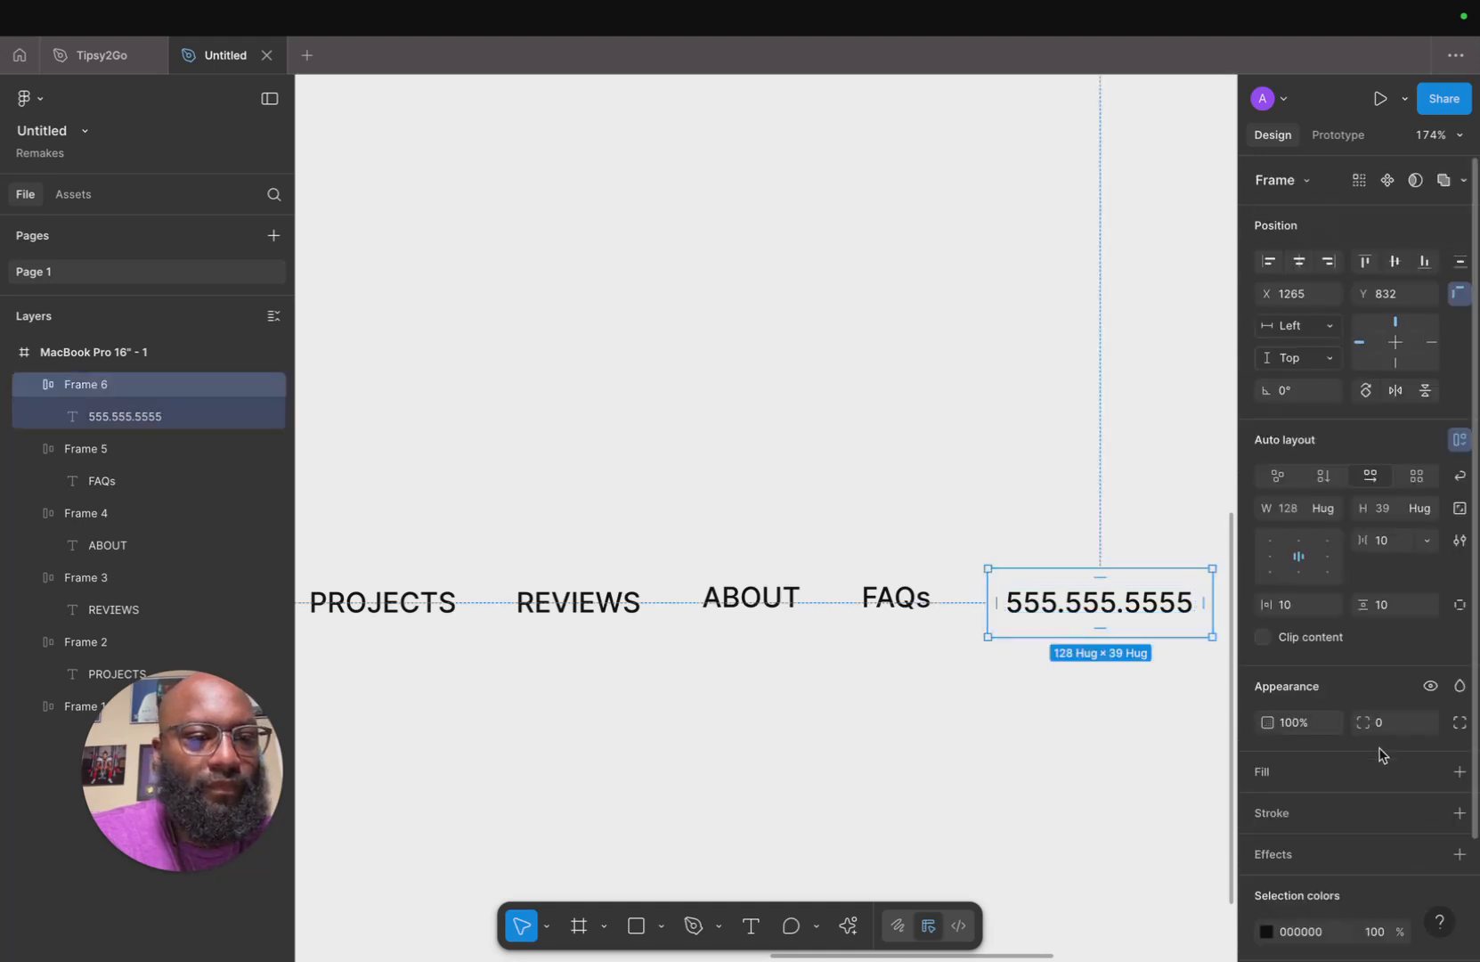
left_click(1459, 771)
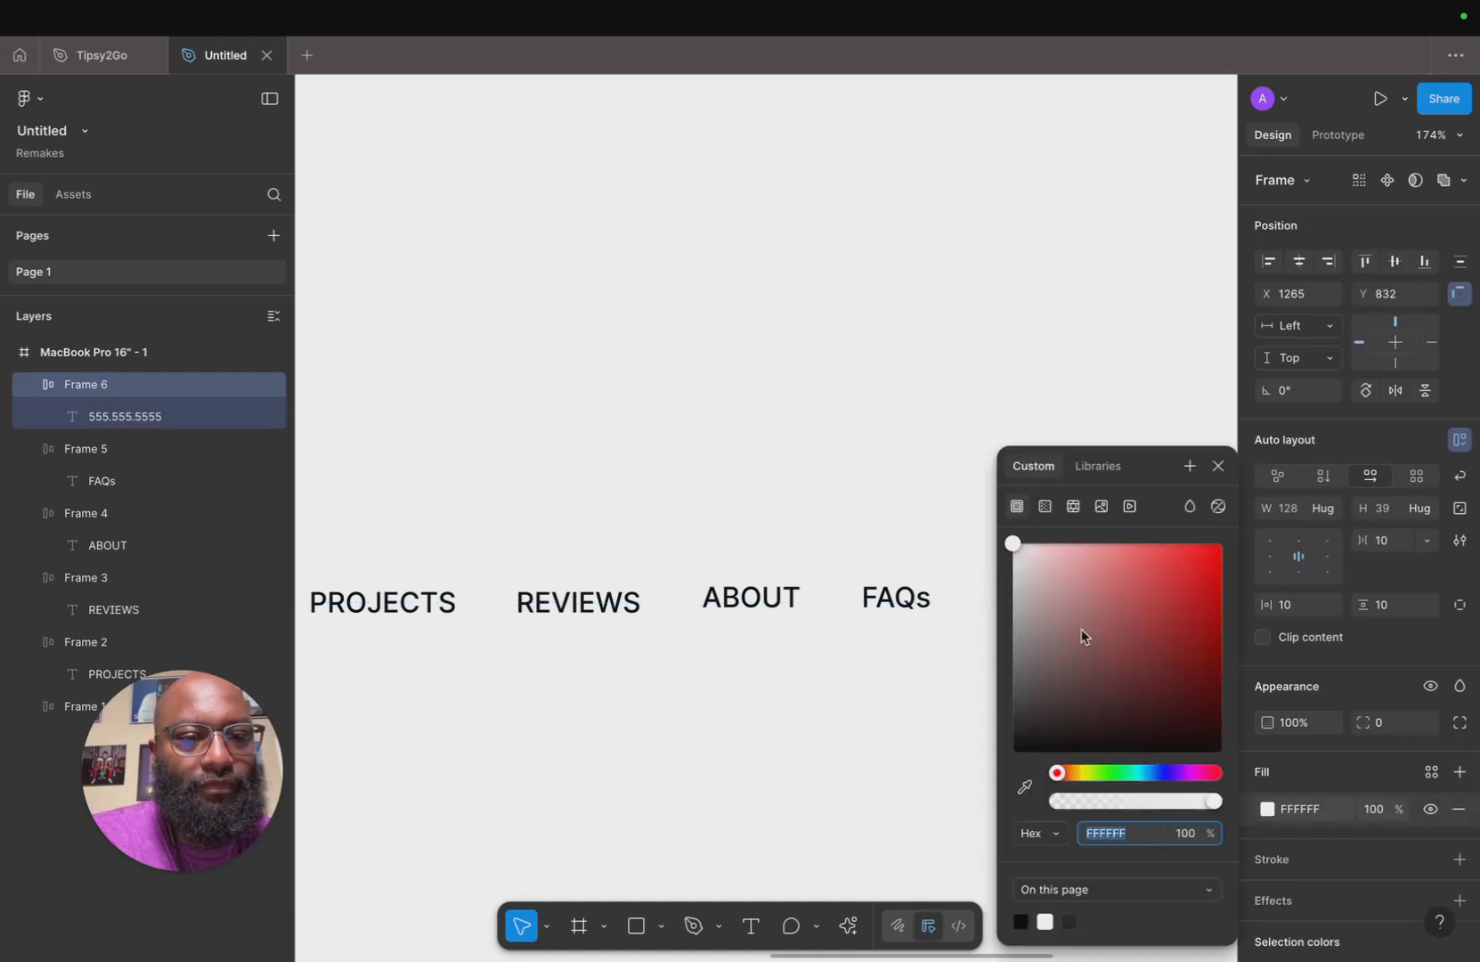
left_click_drag(1154, 472, 697, 536)
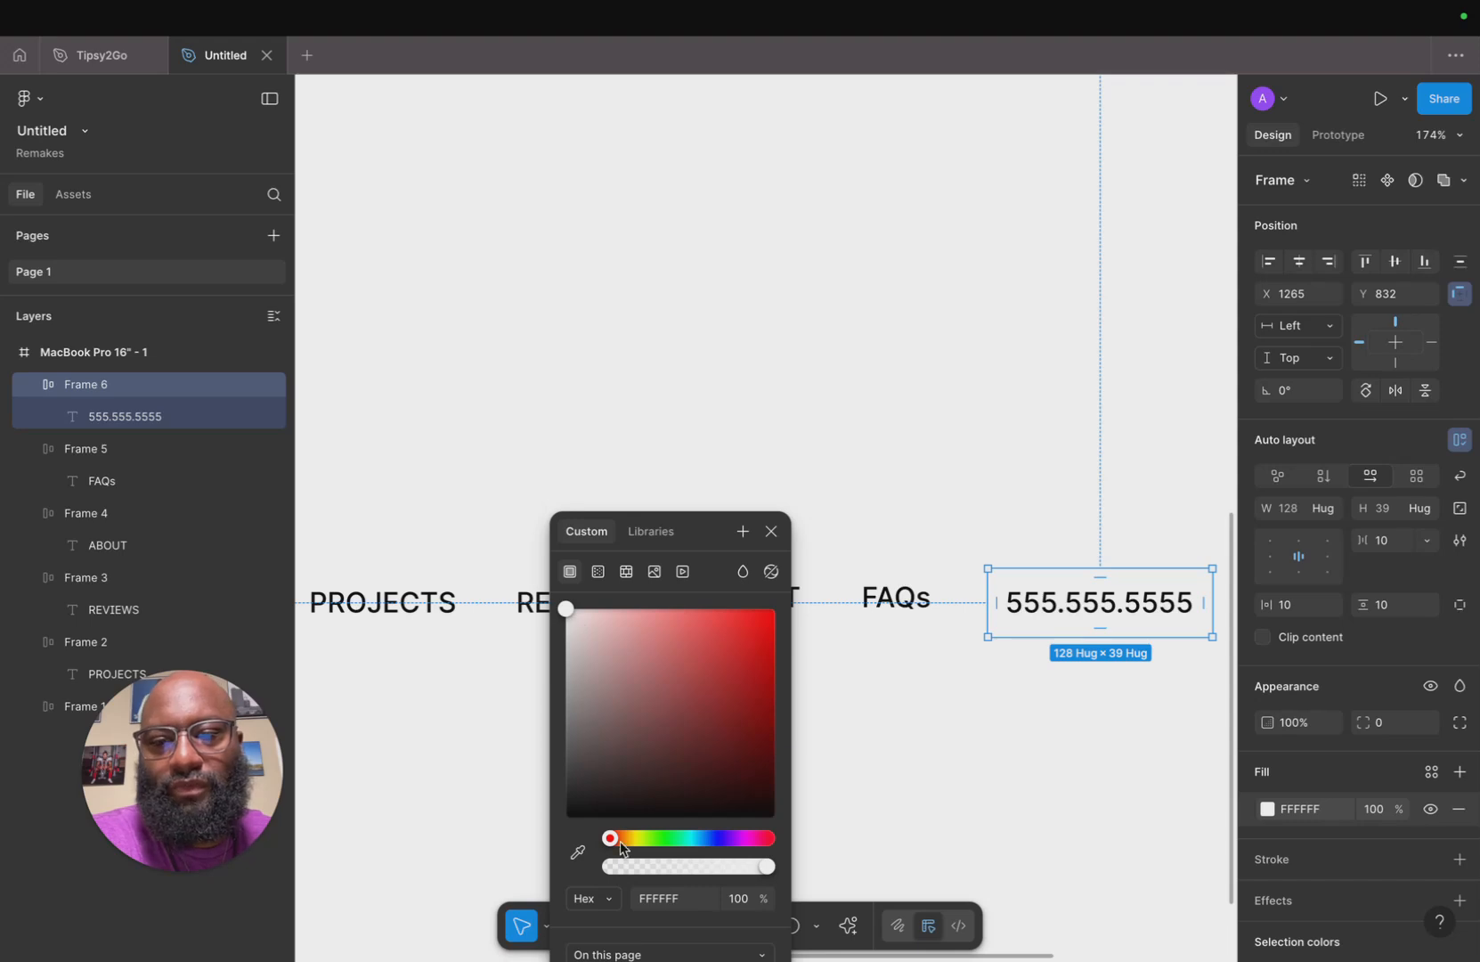
left_click_drag(611, 838, 695, 838)
left_click_drag(566, 609, 665, 629)
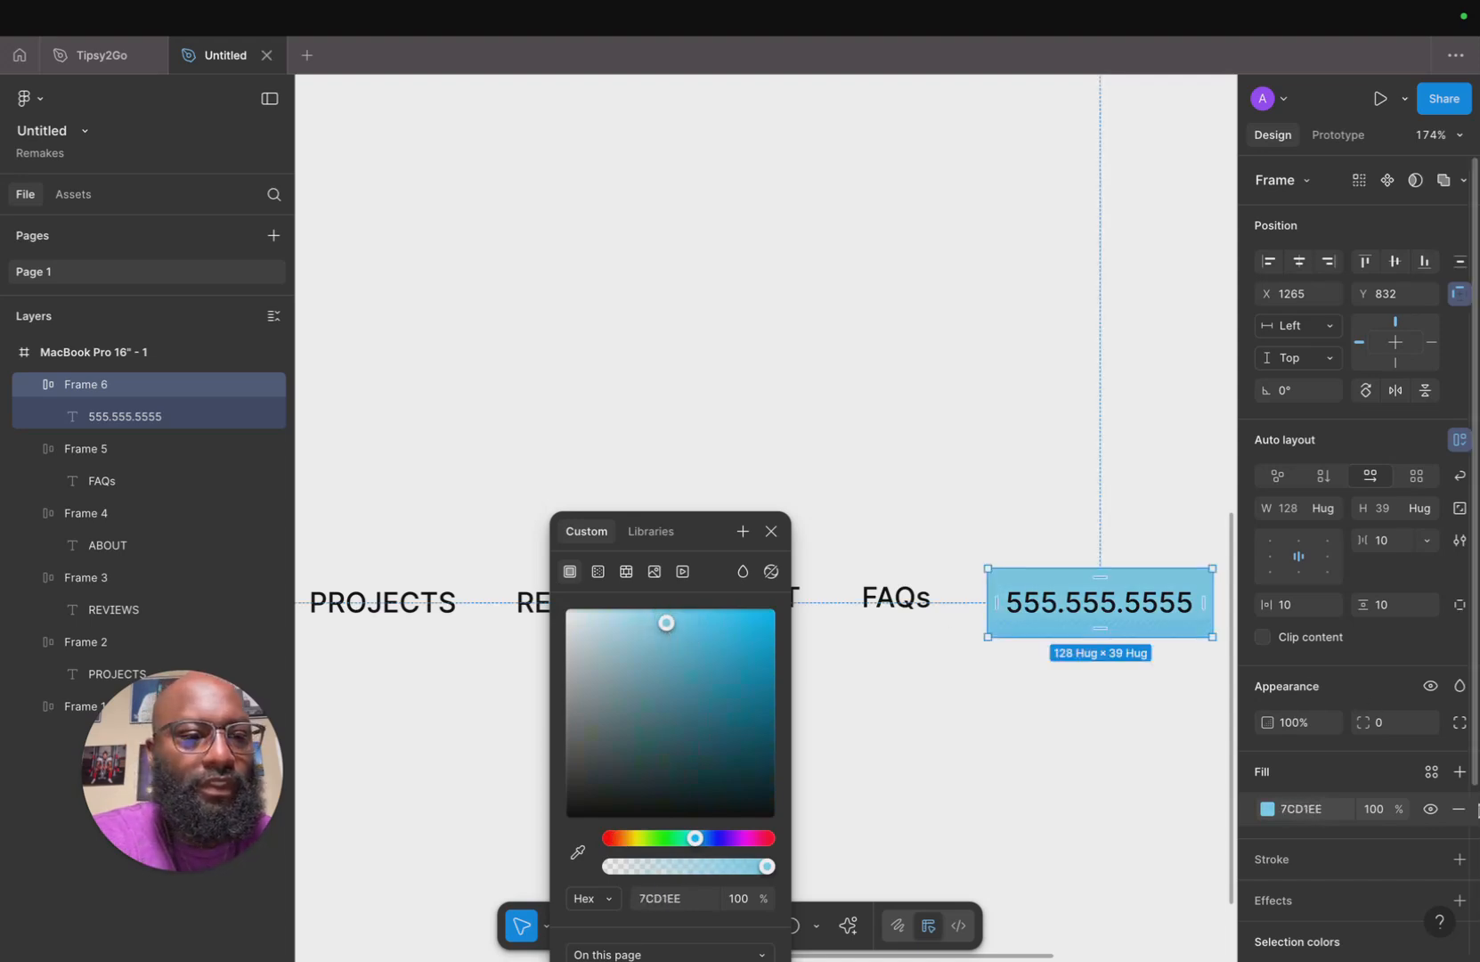
left_click(1383, 726)
type("25")
key("Return")
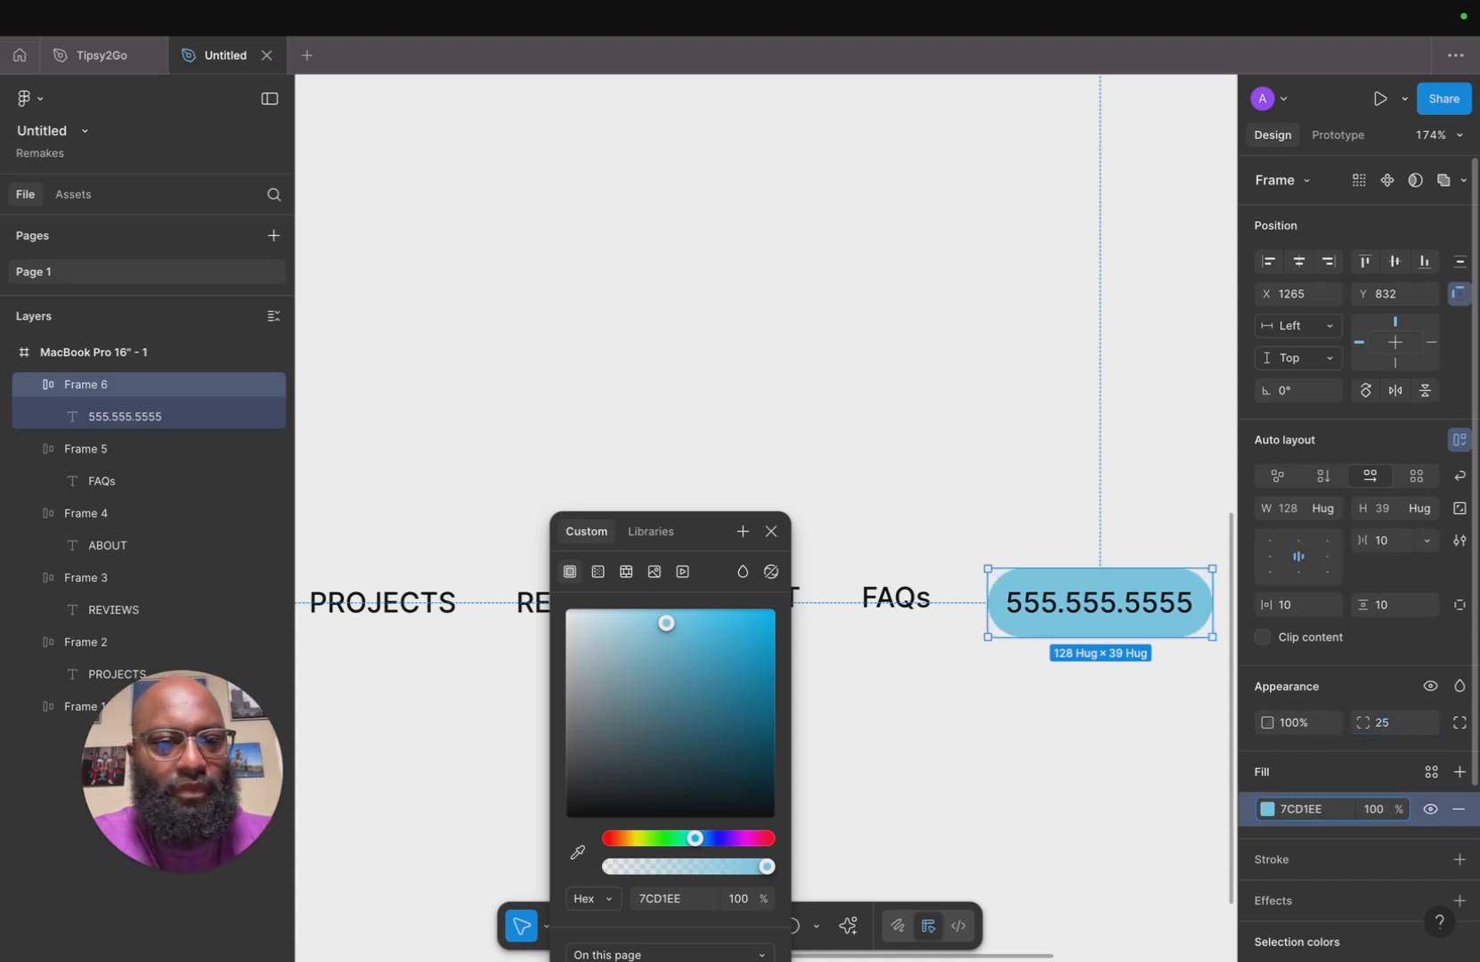
left_click(1147, 764)
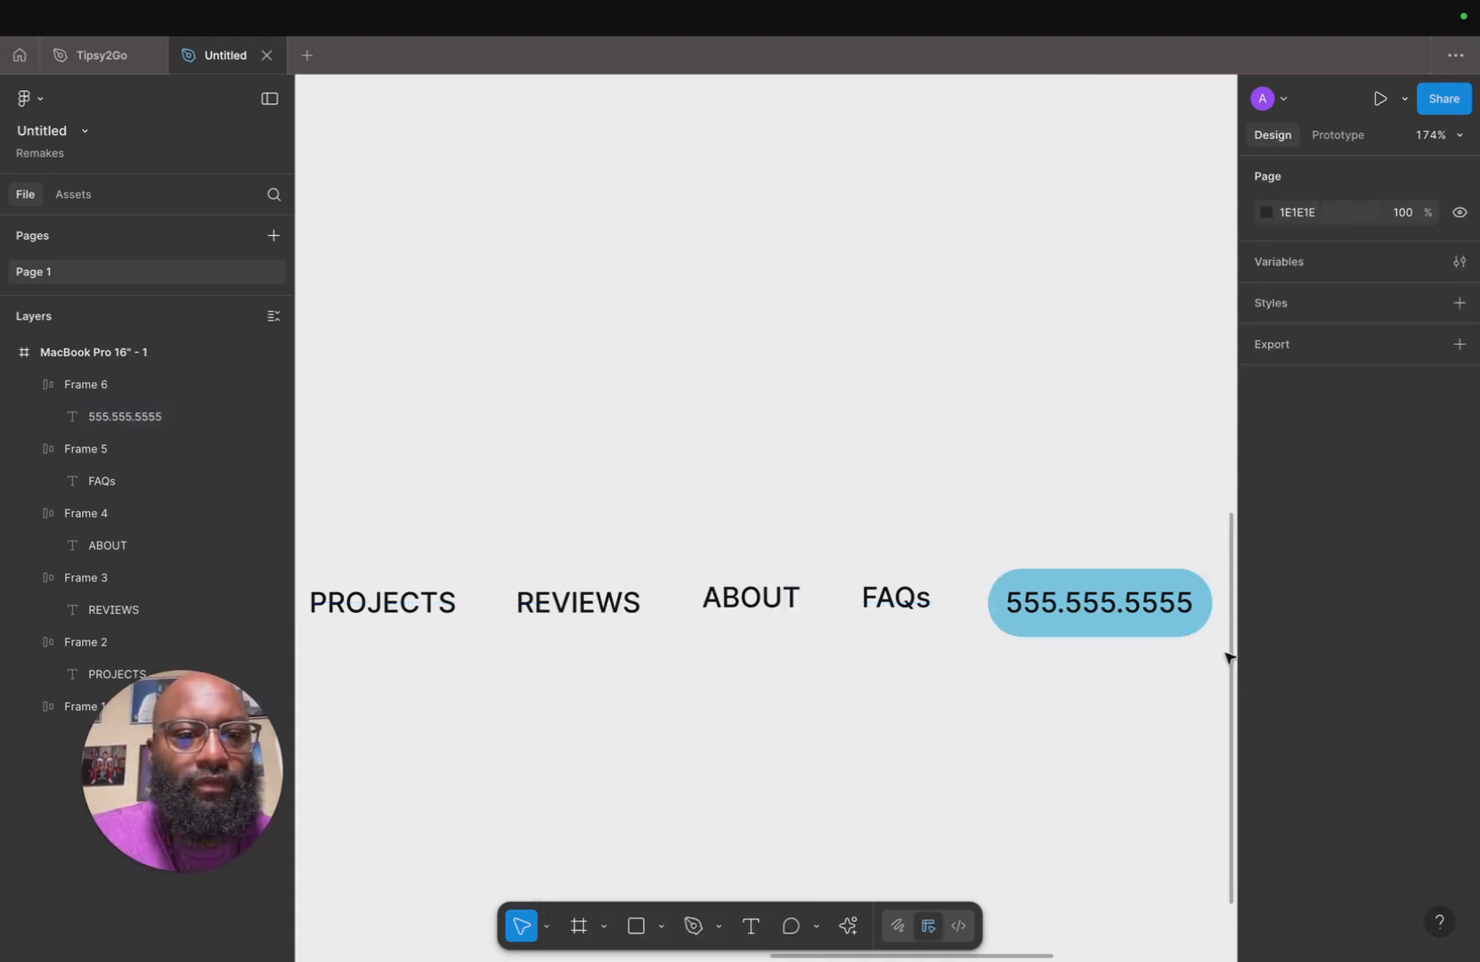
Add a drop shadow effect to the phone number frame.
left_click(1189, 613)
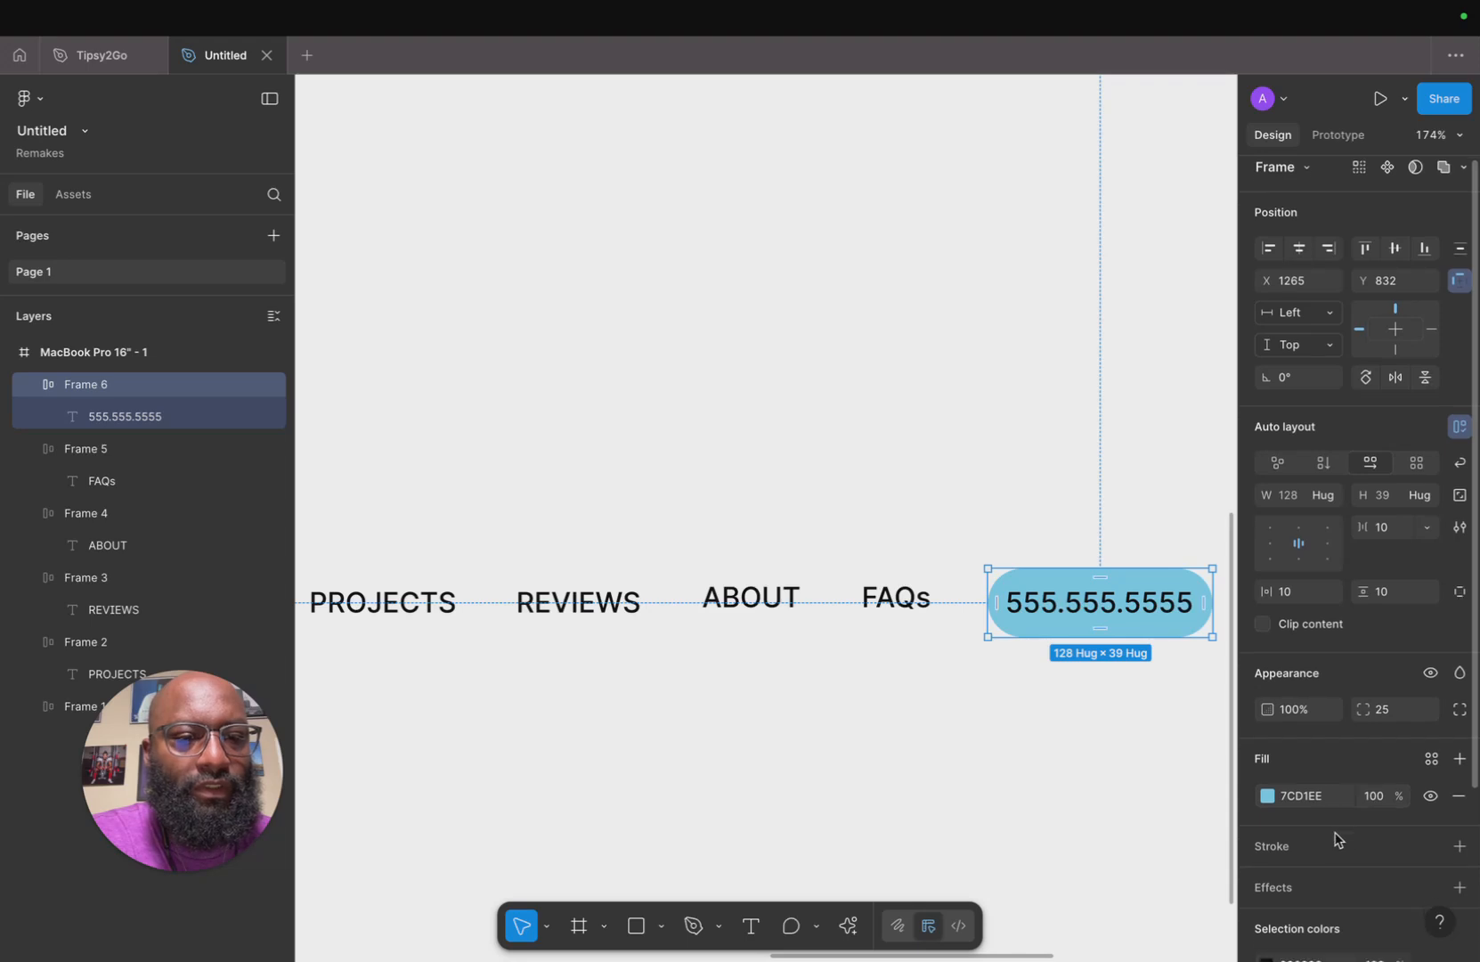
scroll(1358, 833, "down", 2)
left_click(1461, 822)
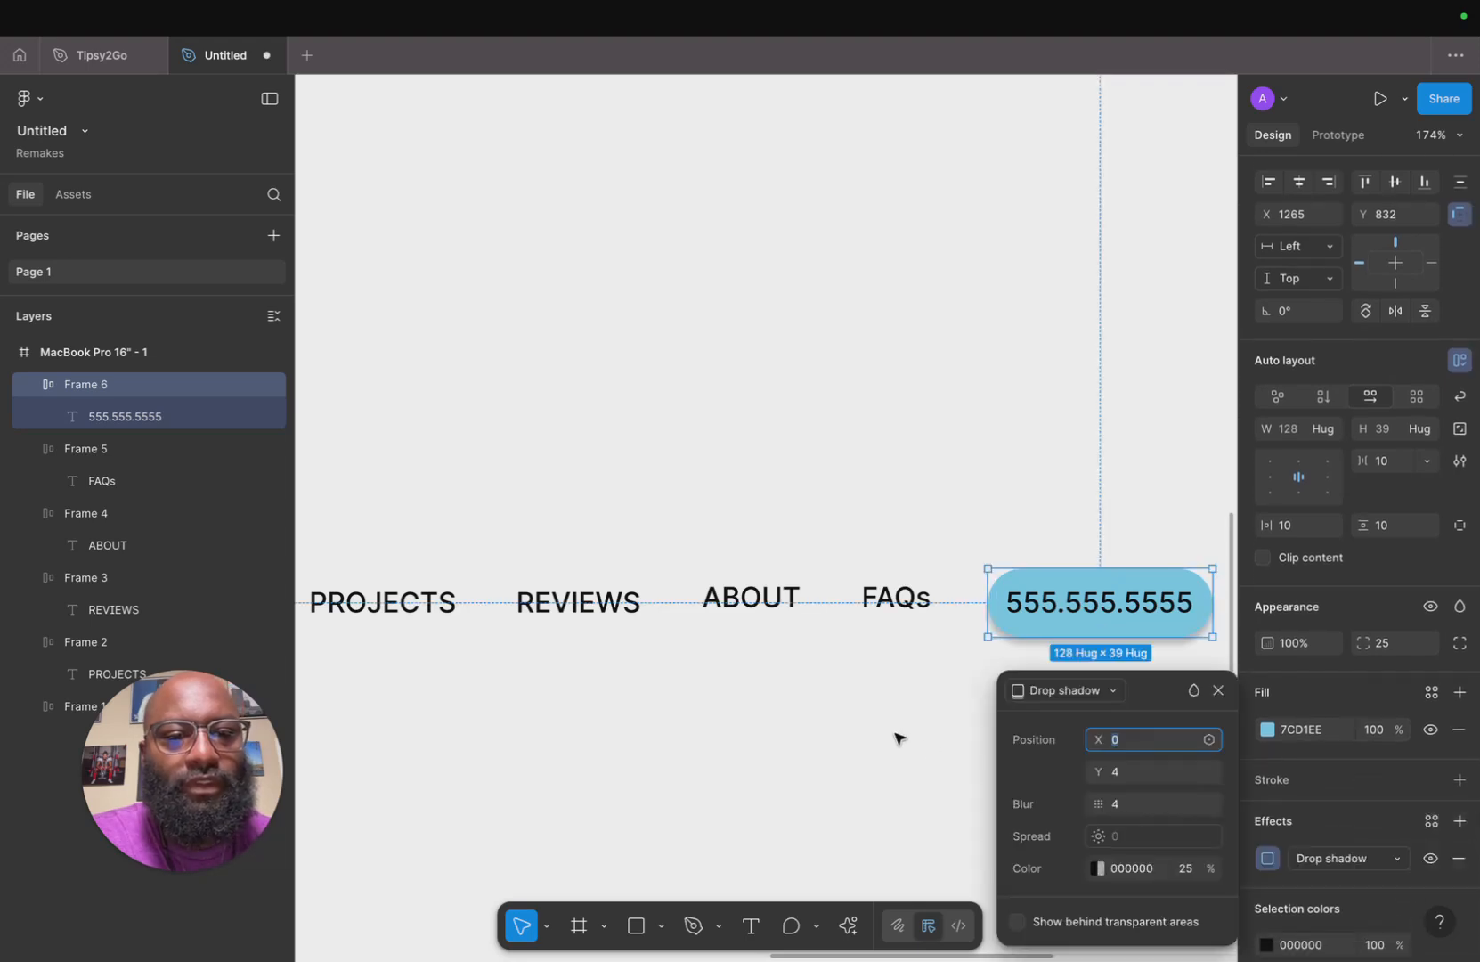
left_click(900, 737)
scroll(1093, 777, "down", 5)
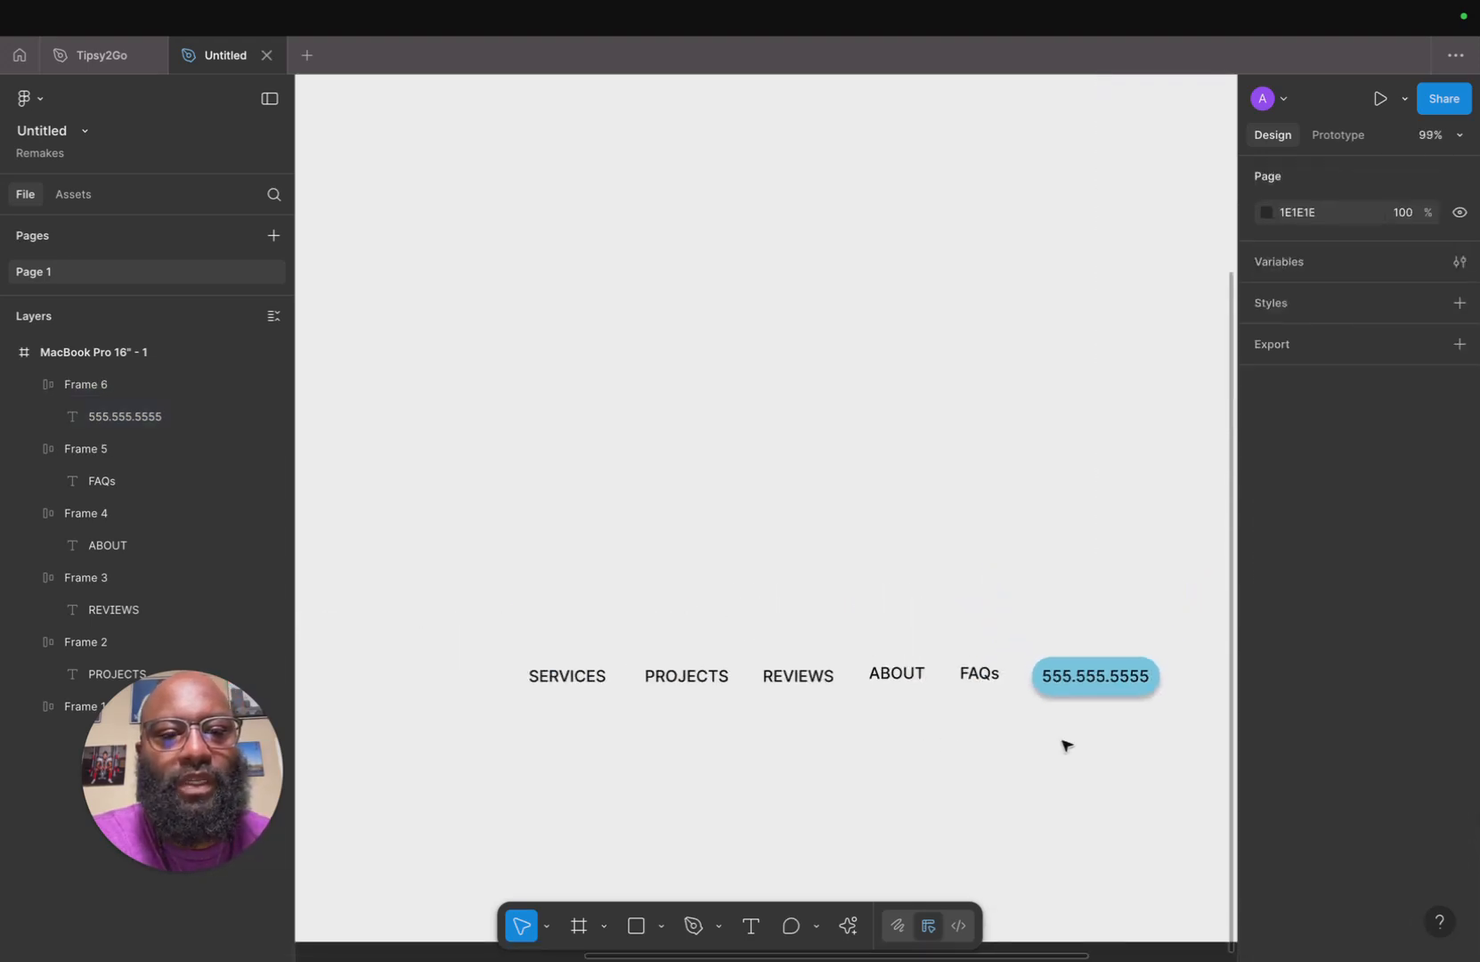
Select all six menu item frames and wrap them together in a horizontal auto layout frame.
mouse_move(1081, 688)
left_mouse_down()
mouse_move(1080, 675)
mouse_move(1080, 688)
left_mouse_up()
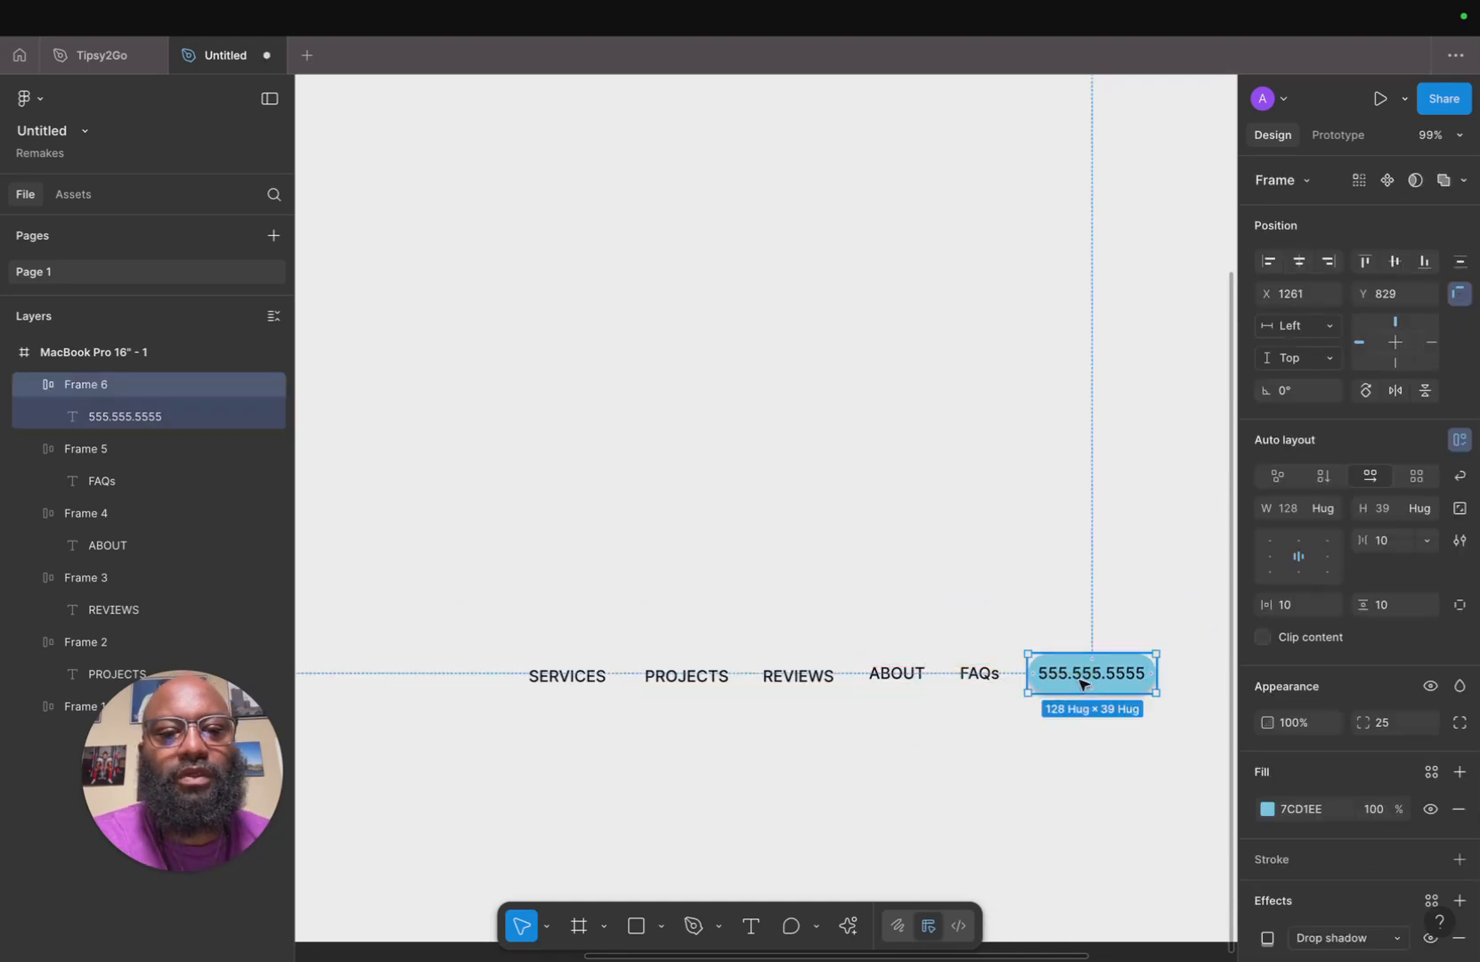
left_click(521, 683)
left_click(671, 688, "shift")
left_click(782, 684, "shift")
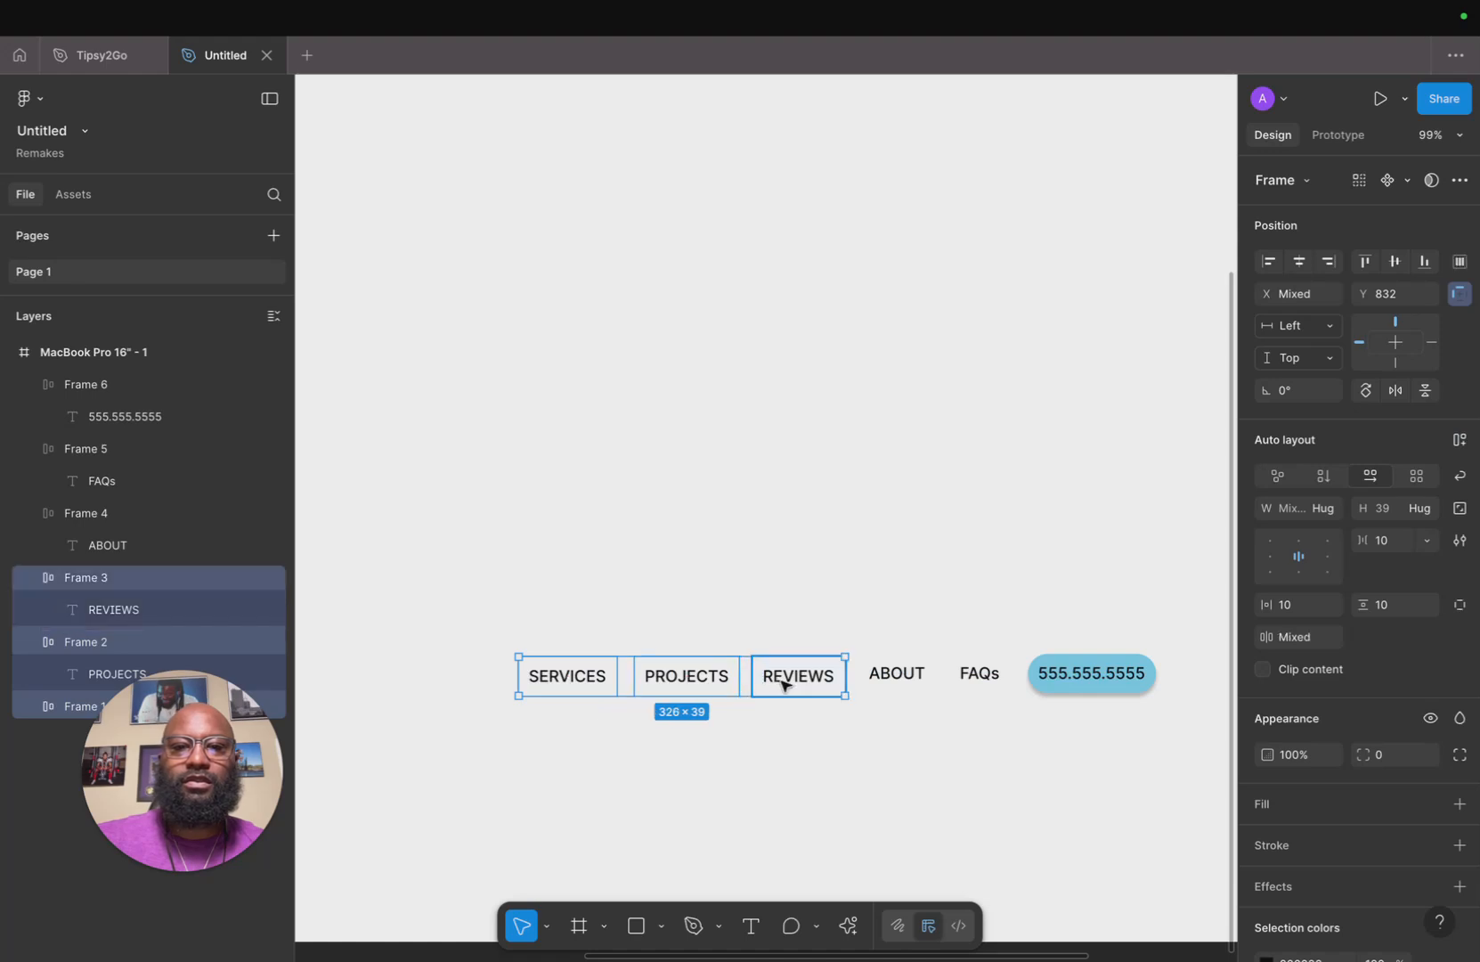
left_click(875, 684, "shift")
left_click(960, 684, "shift")
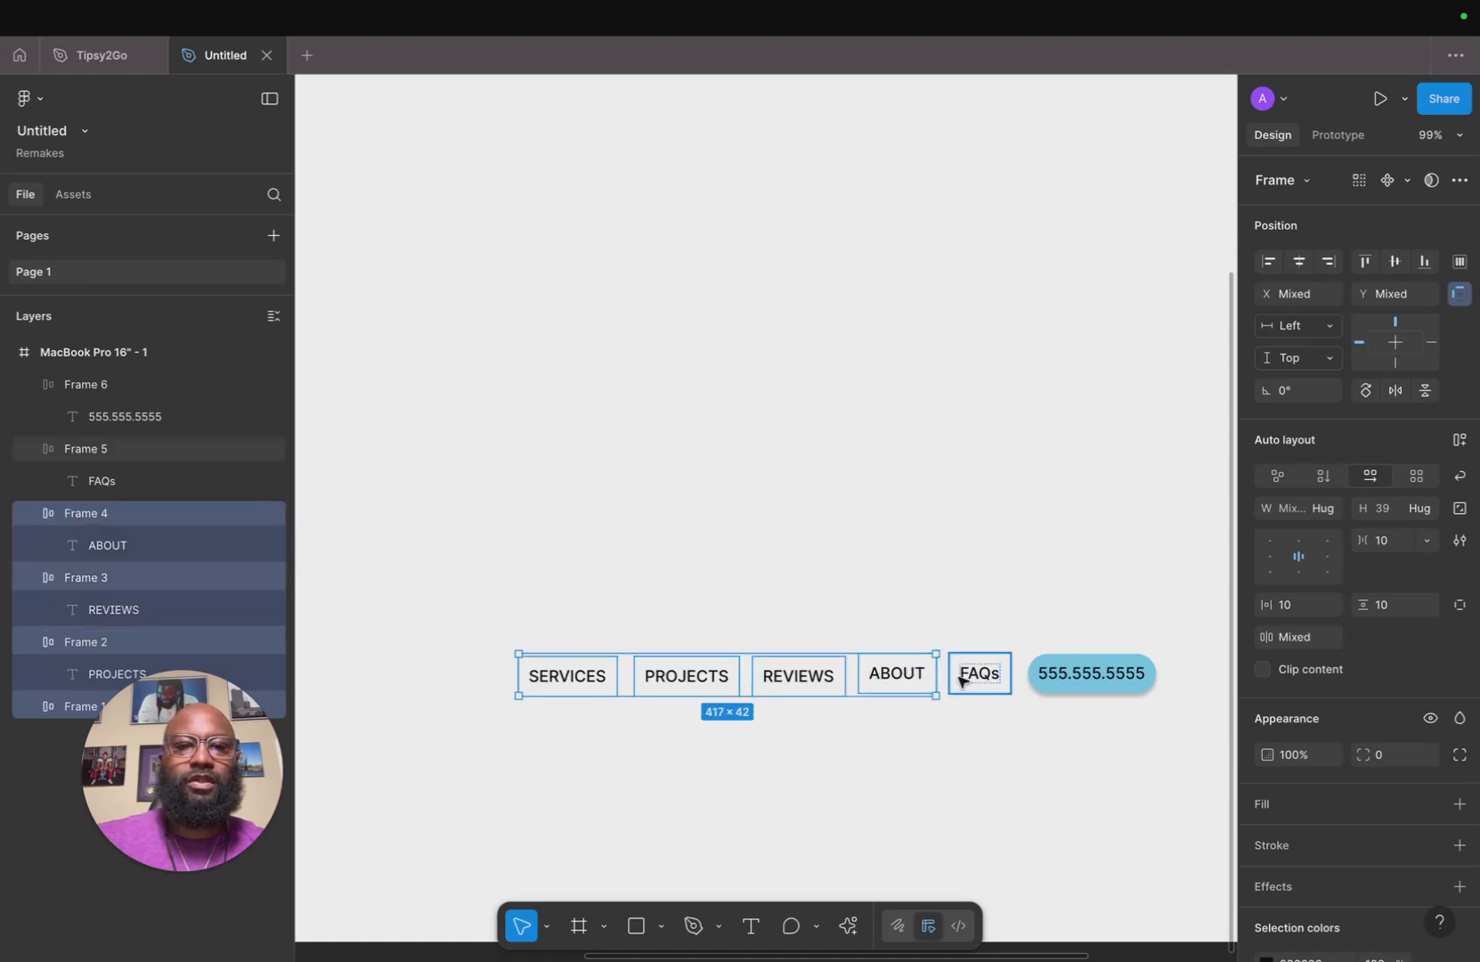
left_click(1084, 688, "shift")
key("shift+a")
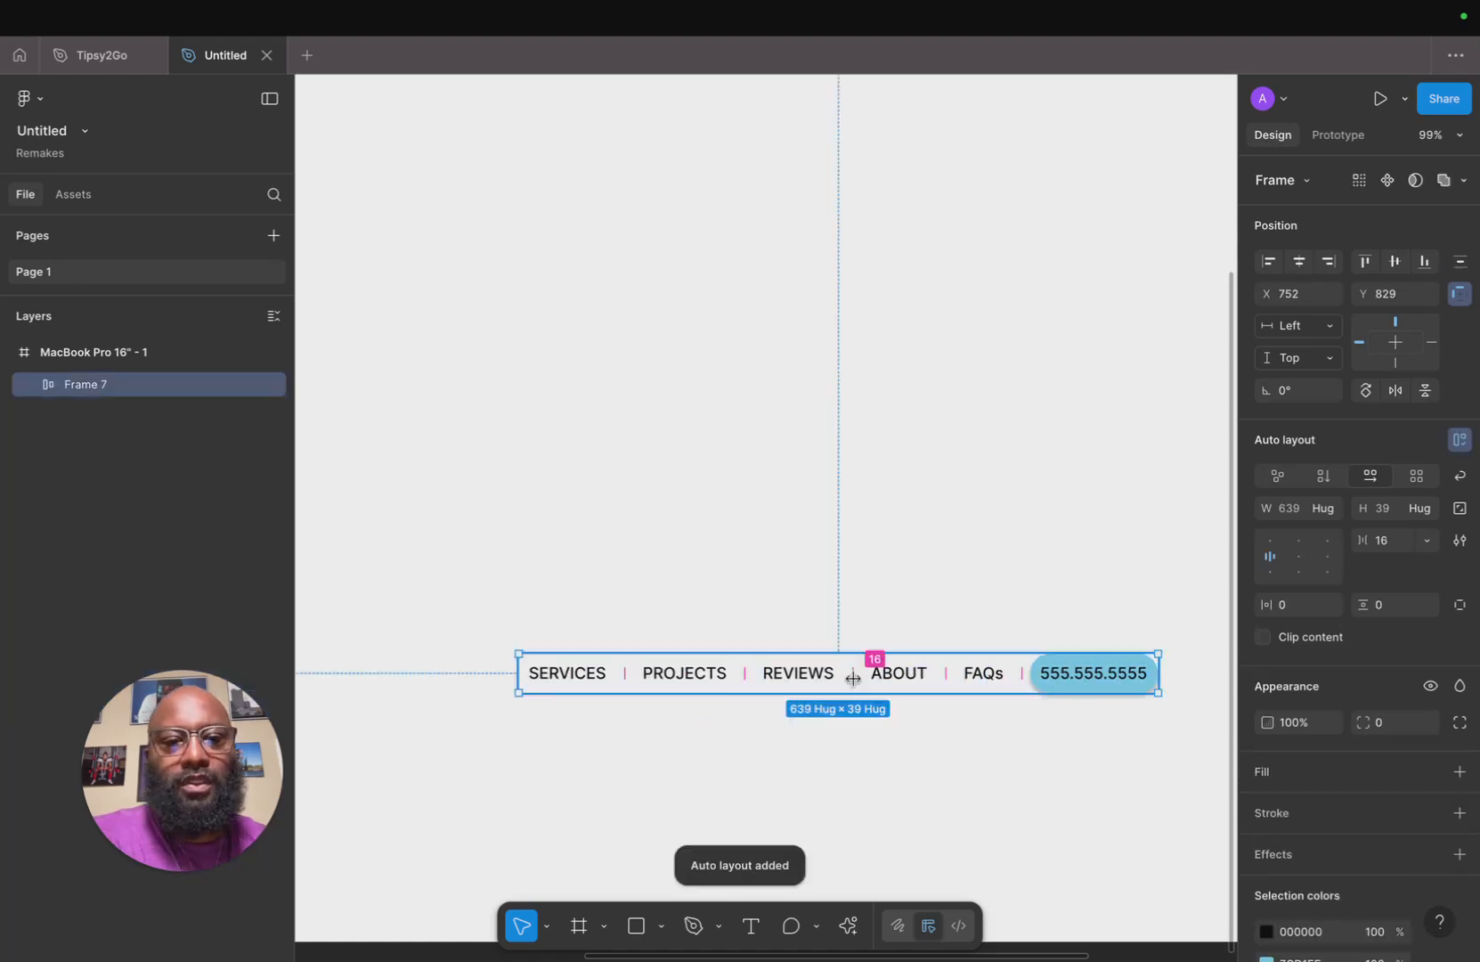
Move the navigation bar to the top right corner of the MacBook Pro frame.
left_click_drag(945, 672, 1033, 402)
left_click(941, 793)
scroll(941, 792, "down", 6)
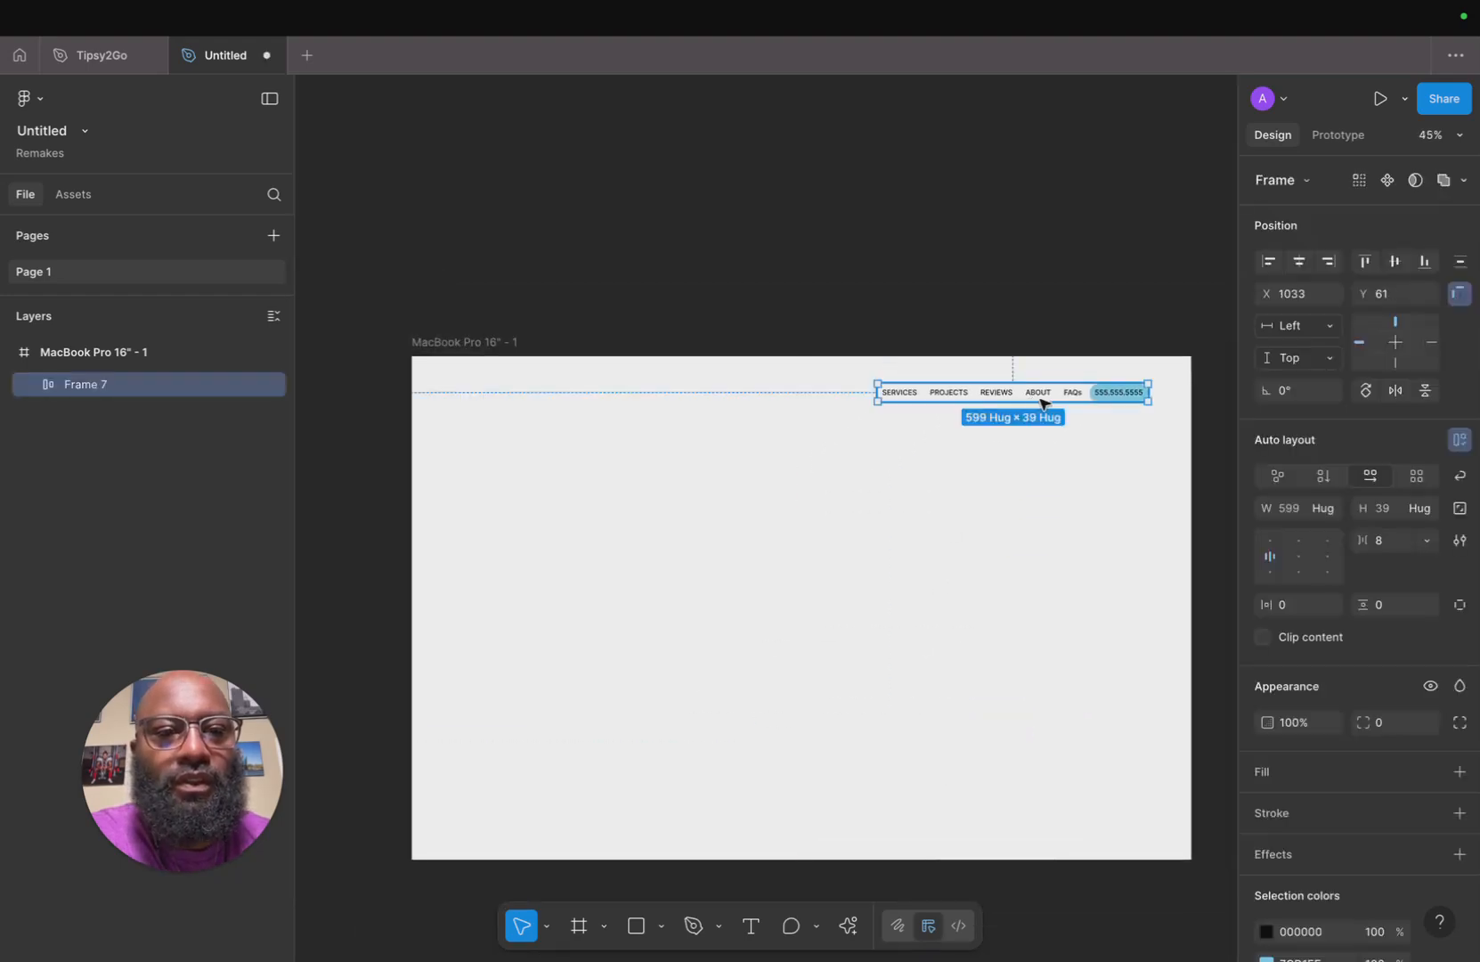
Set the spacing between the navigation bar's items to 12.
scroll(1025, 401, "up", 5)
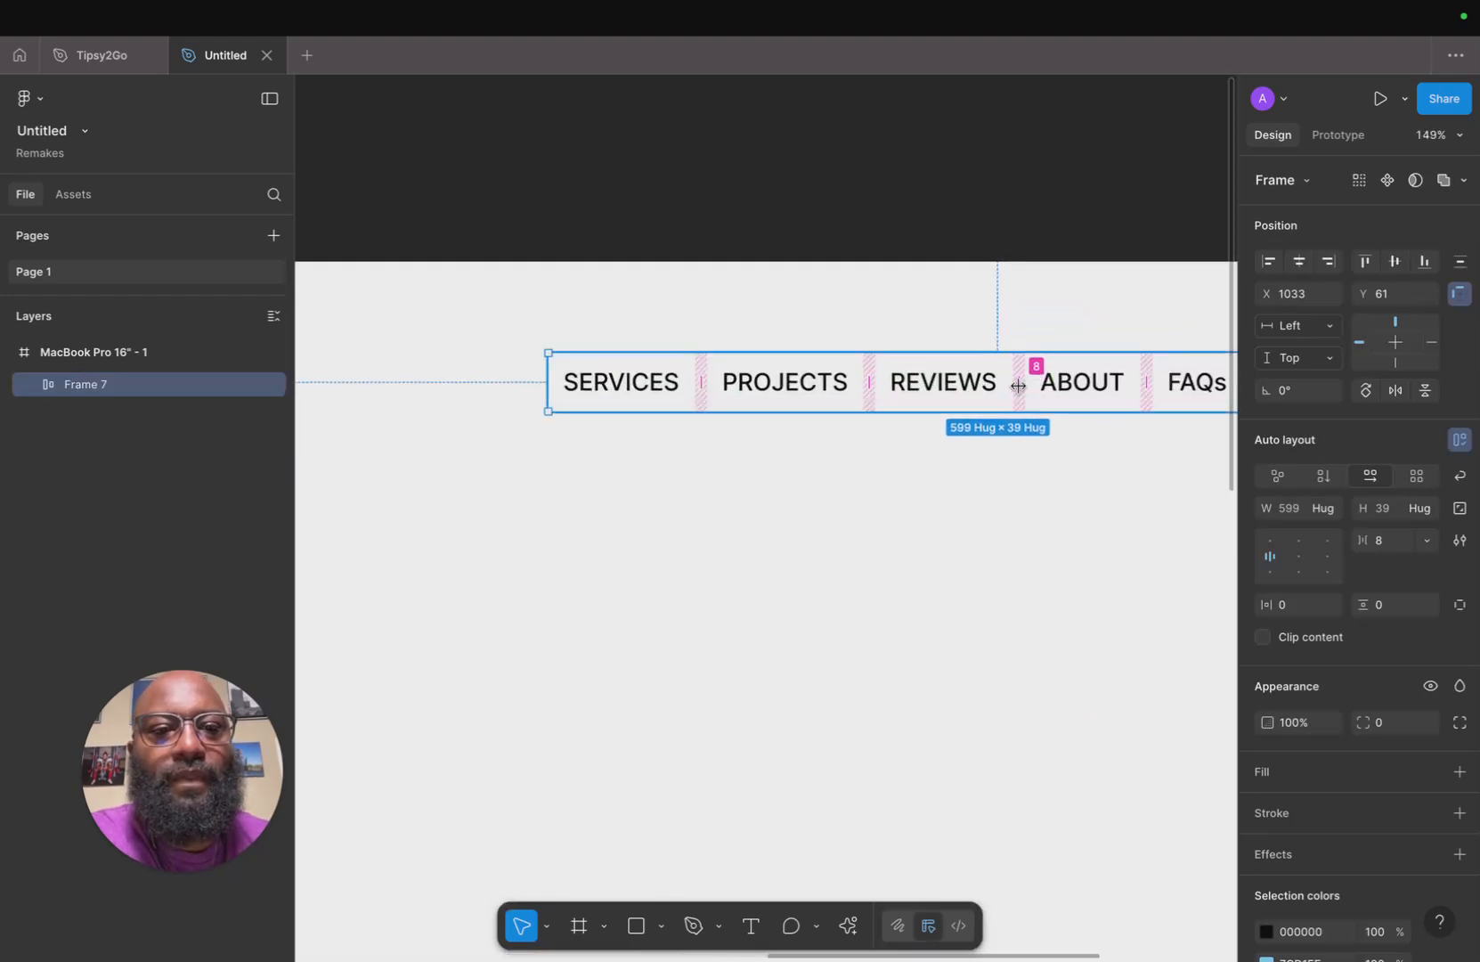
left_click_drag(1017, 386, 1034, 386)
scroll(1007, 522, "down", 5)
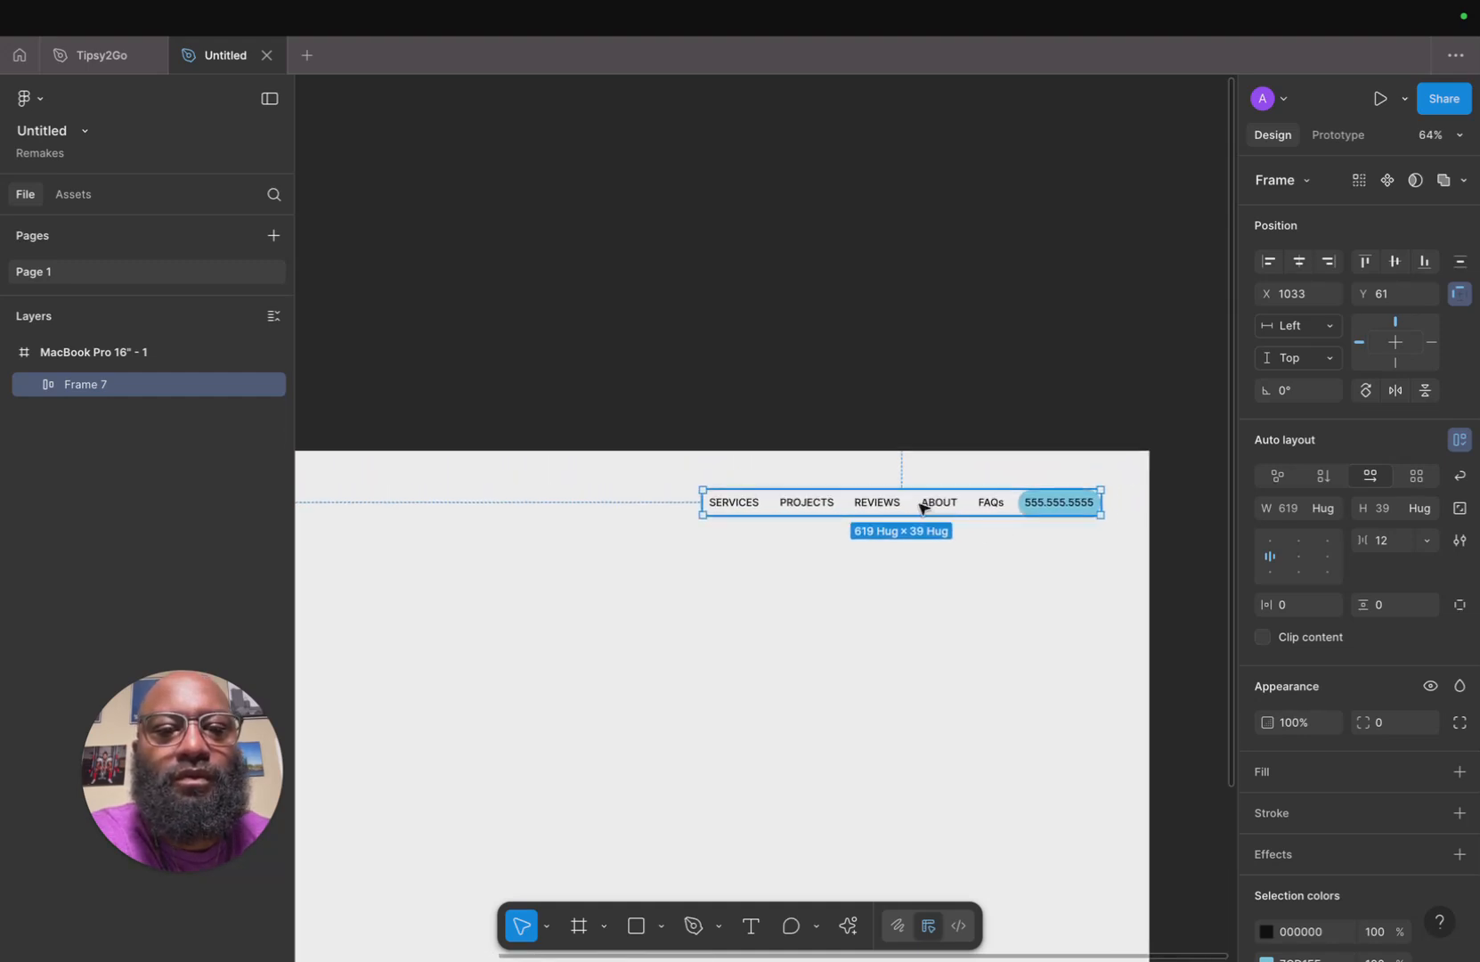
scroll(964, 516, "down", 2)
Preview the page as a prototype on the MacBook Pro 16" device, then close the preview.
right_click(965, 517)
left_click(1334, 135)
left_click(1336, 137)
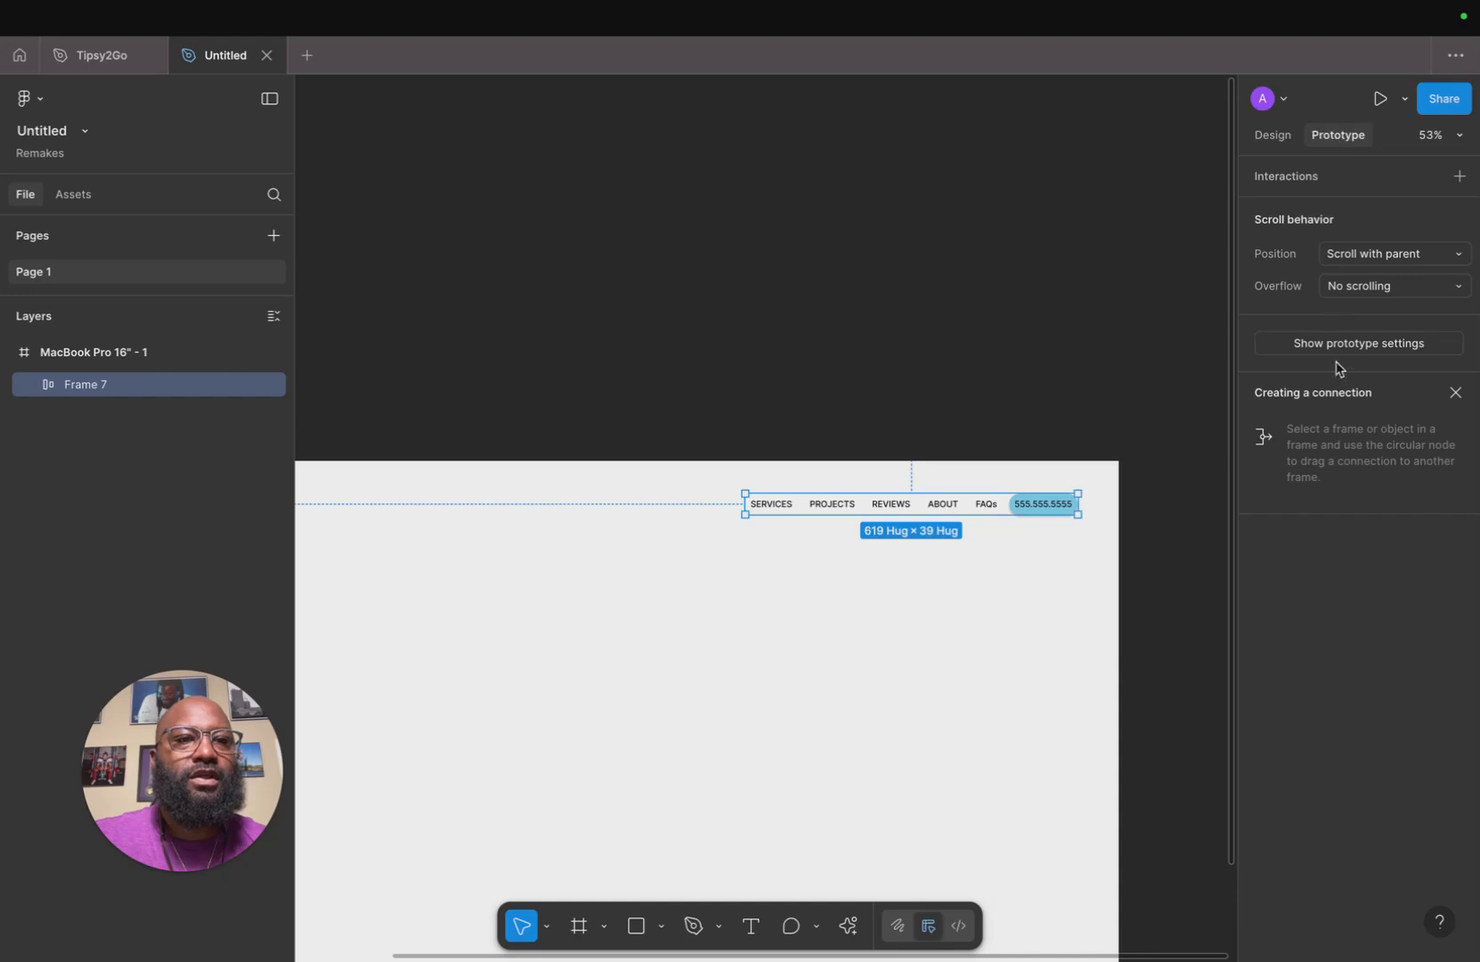
left_click(1361, 347)
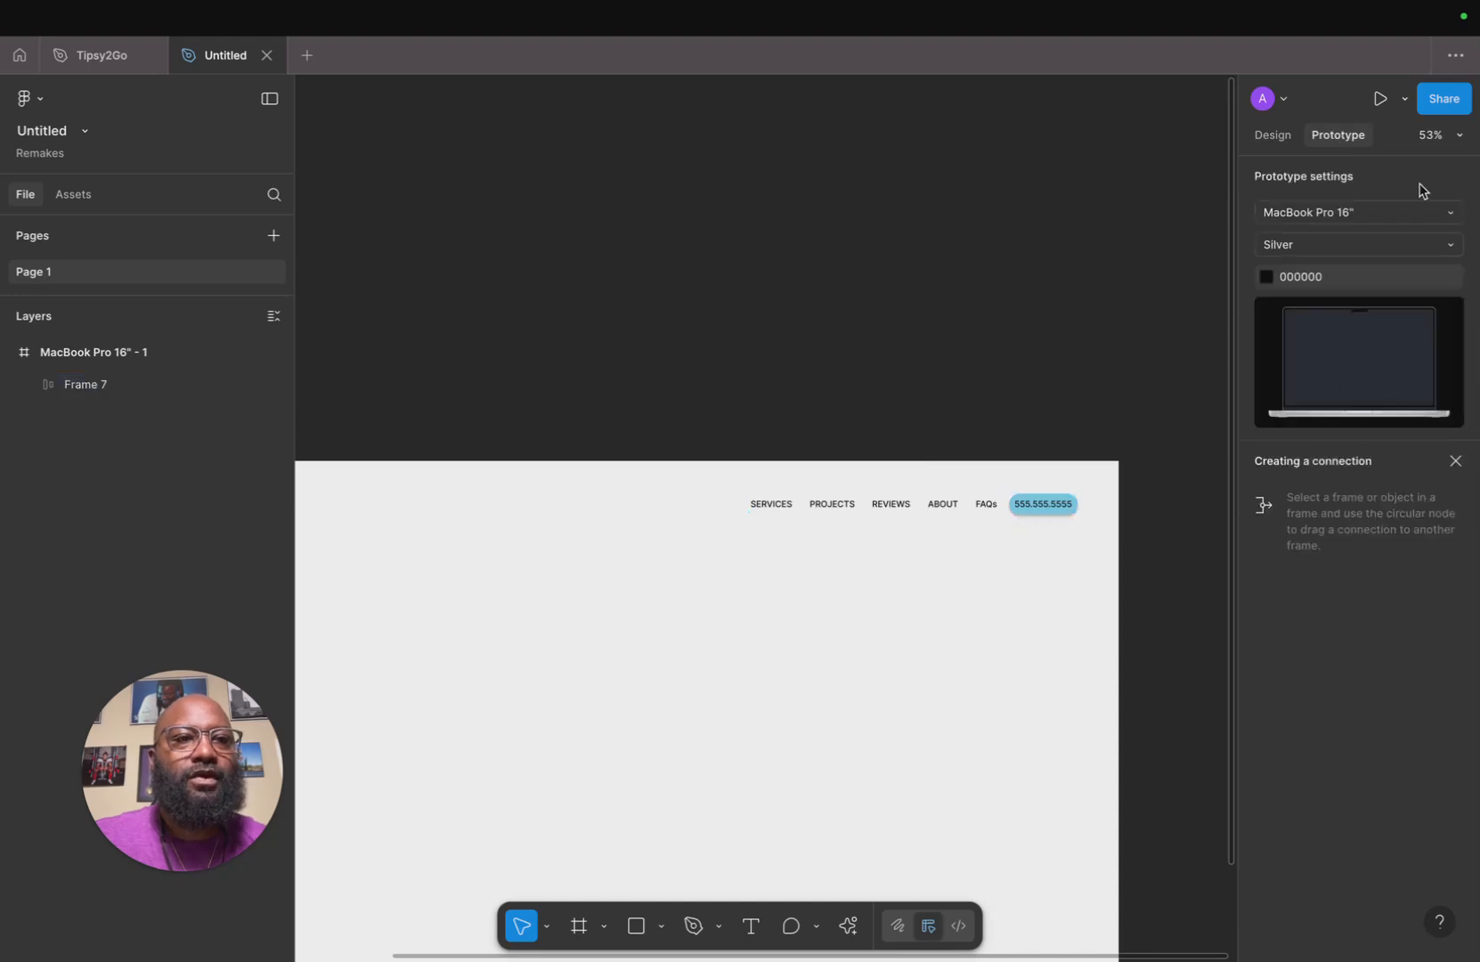
left_click(1274, 138)
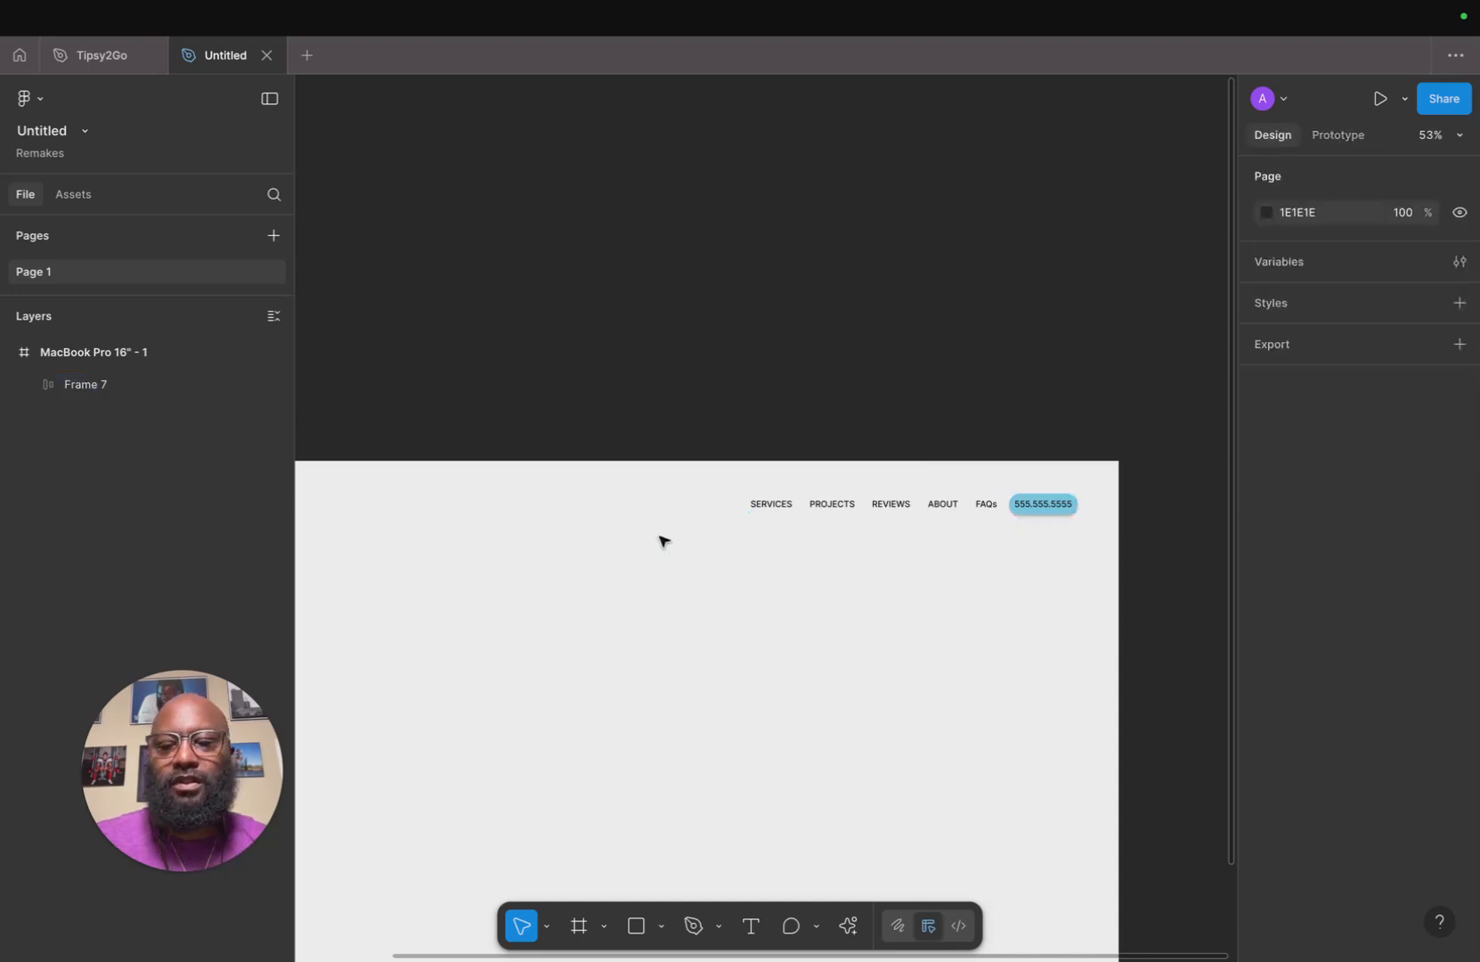
key("super+alt+Return")
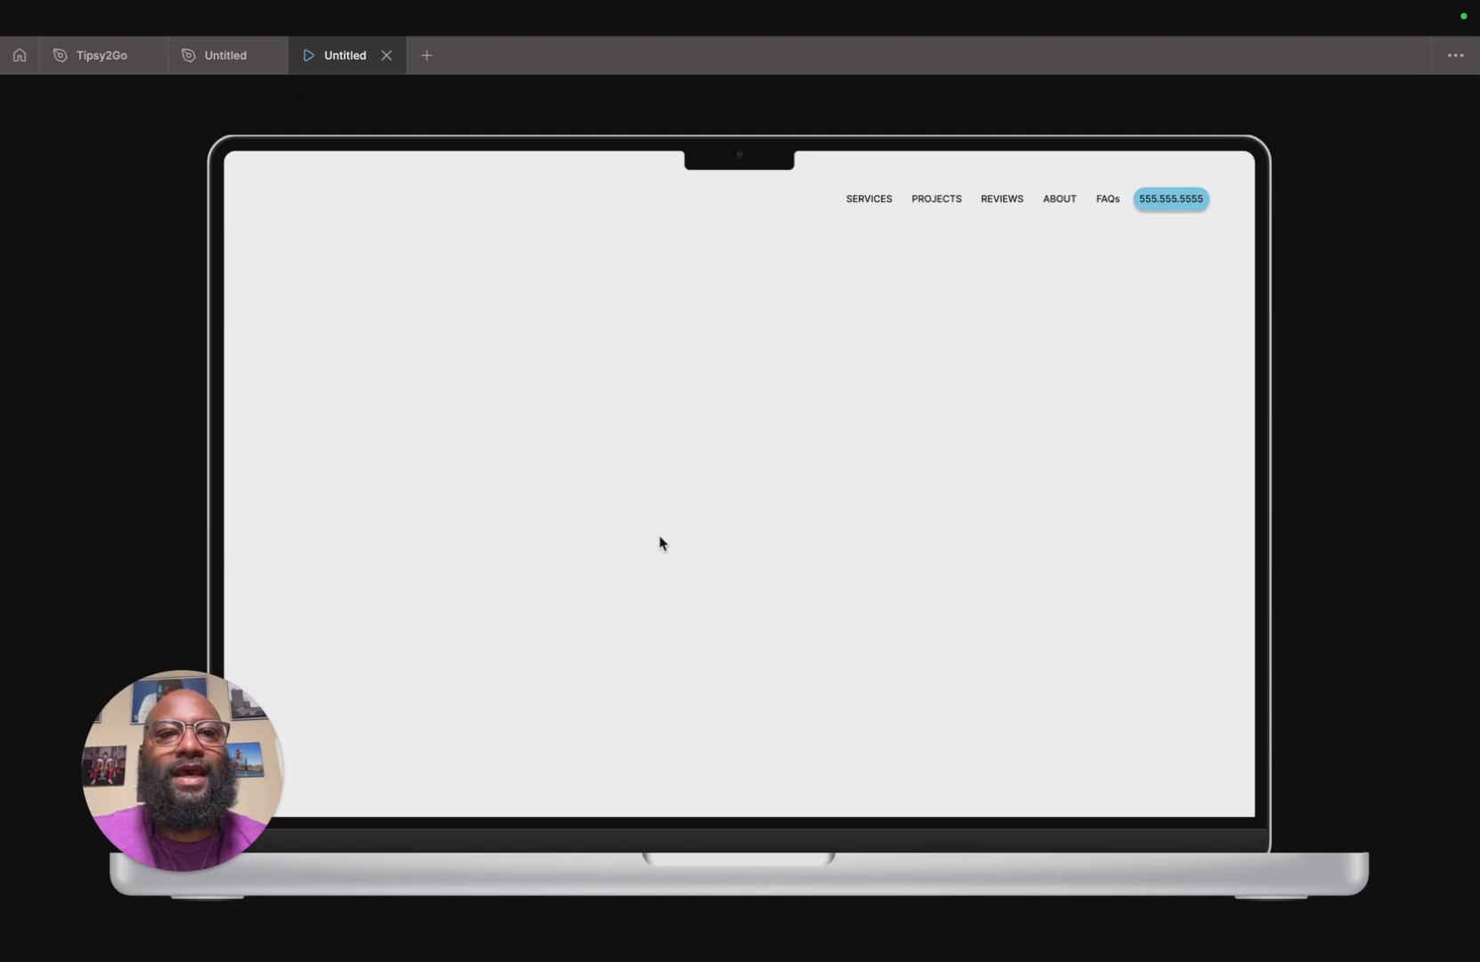
left_click(388, 55)
left_click(806, 503)
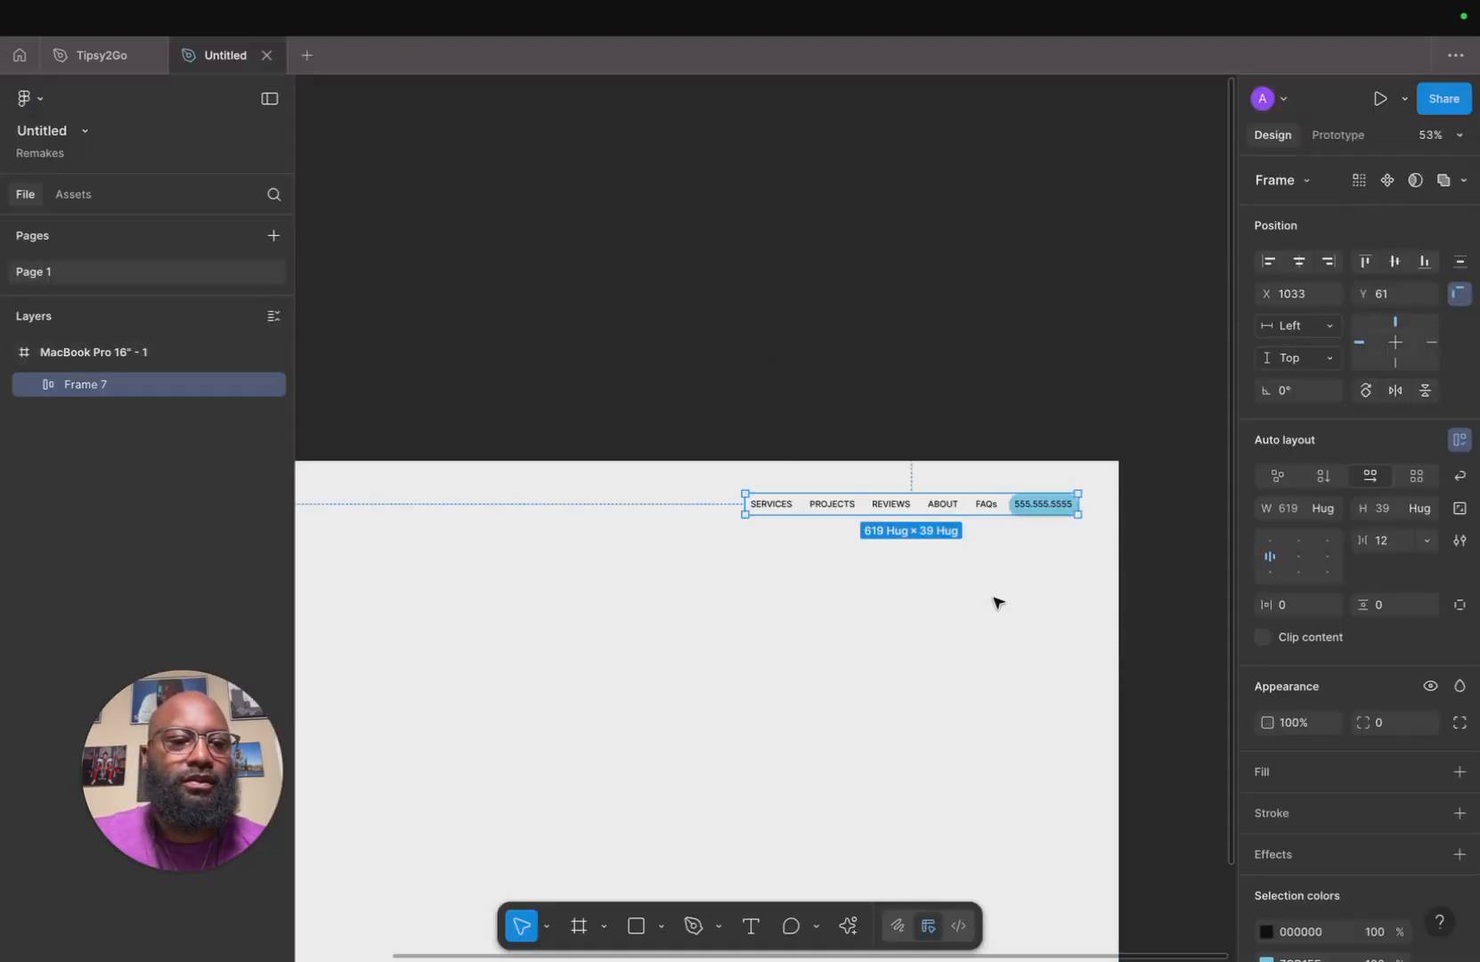
Set the font weight of the SERVICES, PROJECTS, REVIEWS, ABOUT and FAQs menu texts to Semi Bold.
scroll(955, 595, "down", 3)
scroll(1232, 729, "down", 2)
scroll(1345, 769, "down", 3)
scroll(1345, 770, "down", 2)
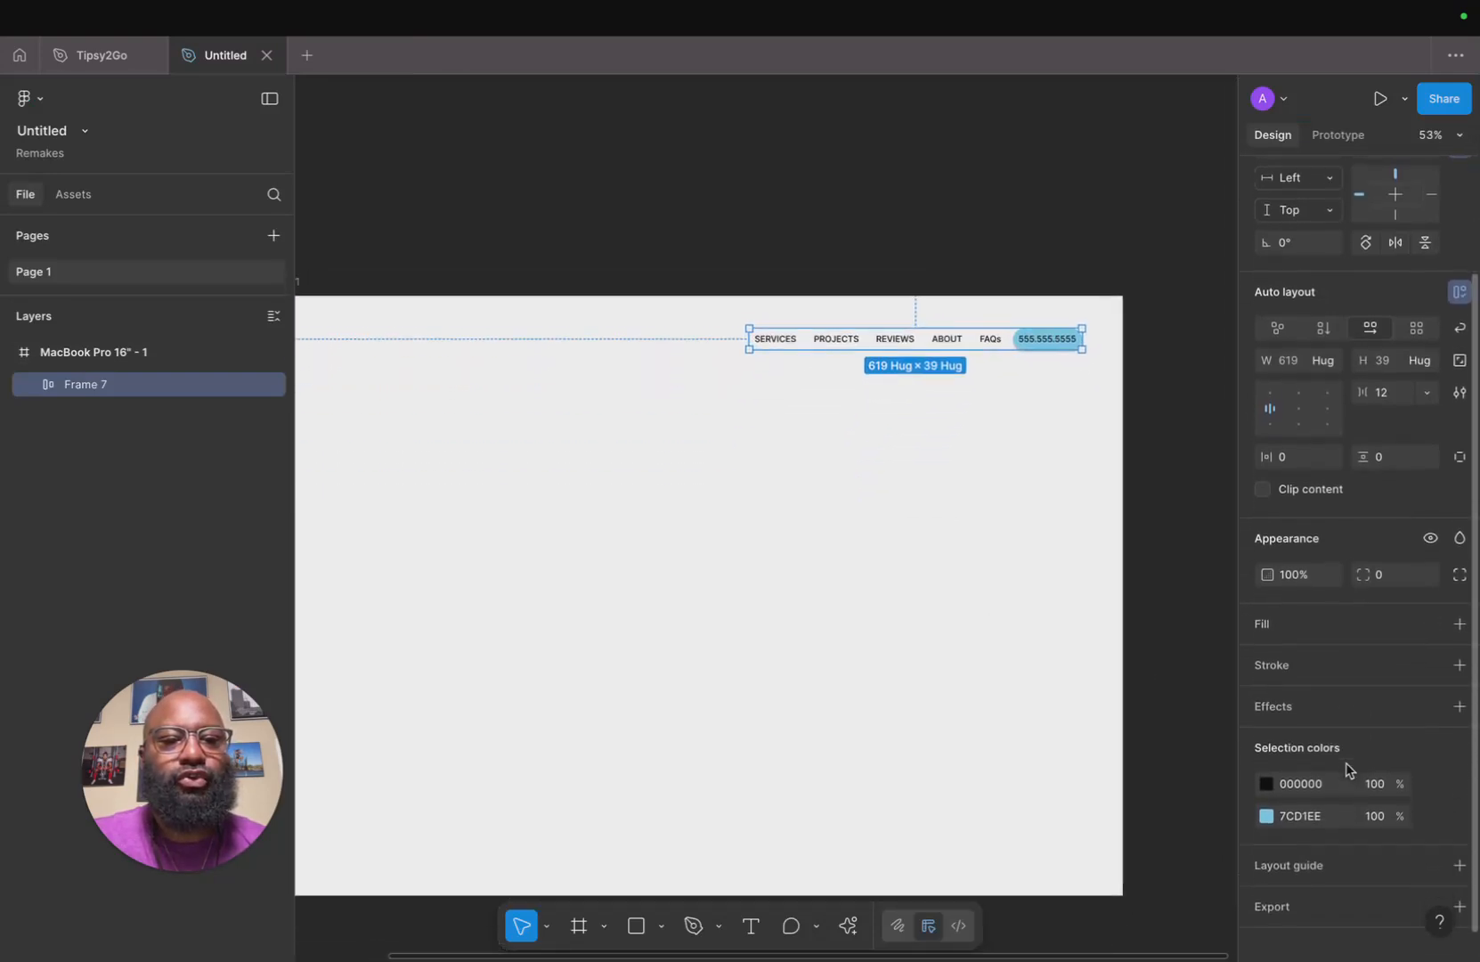
double_click(787, 345)
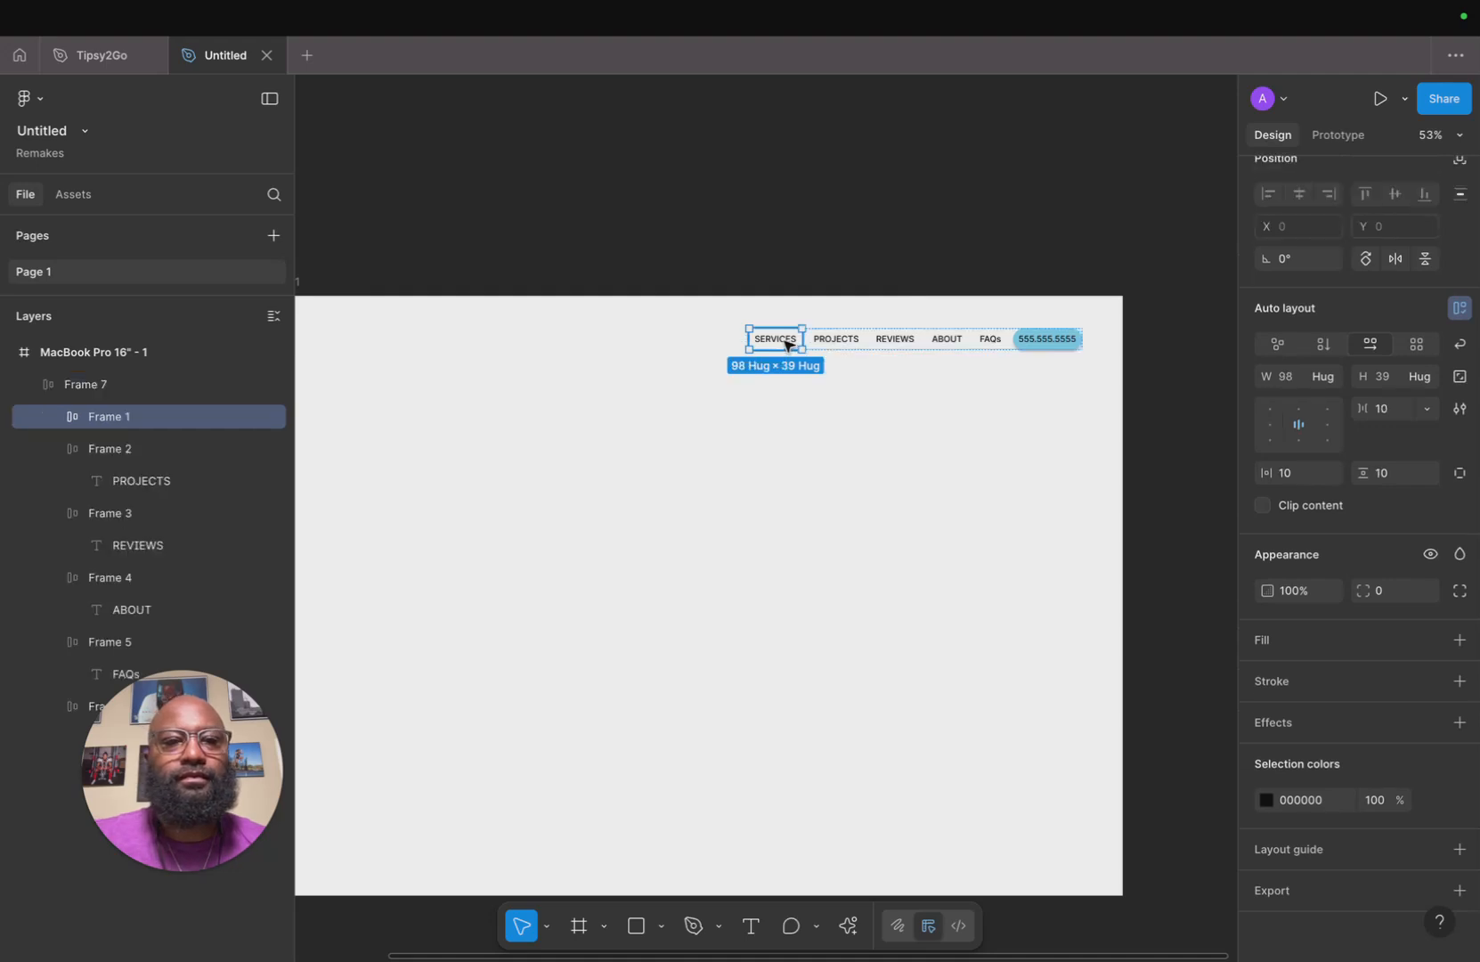
double_click(788, 346)
left_click(842, 339, "shift")
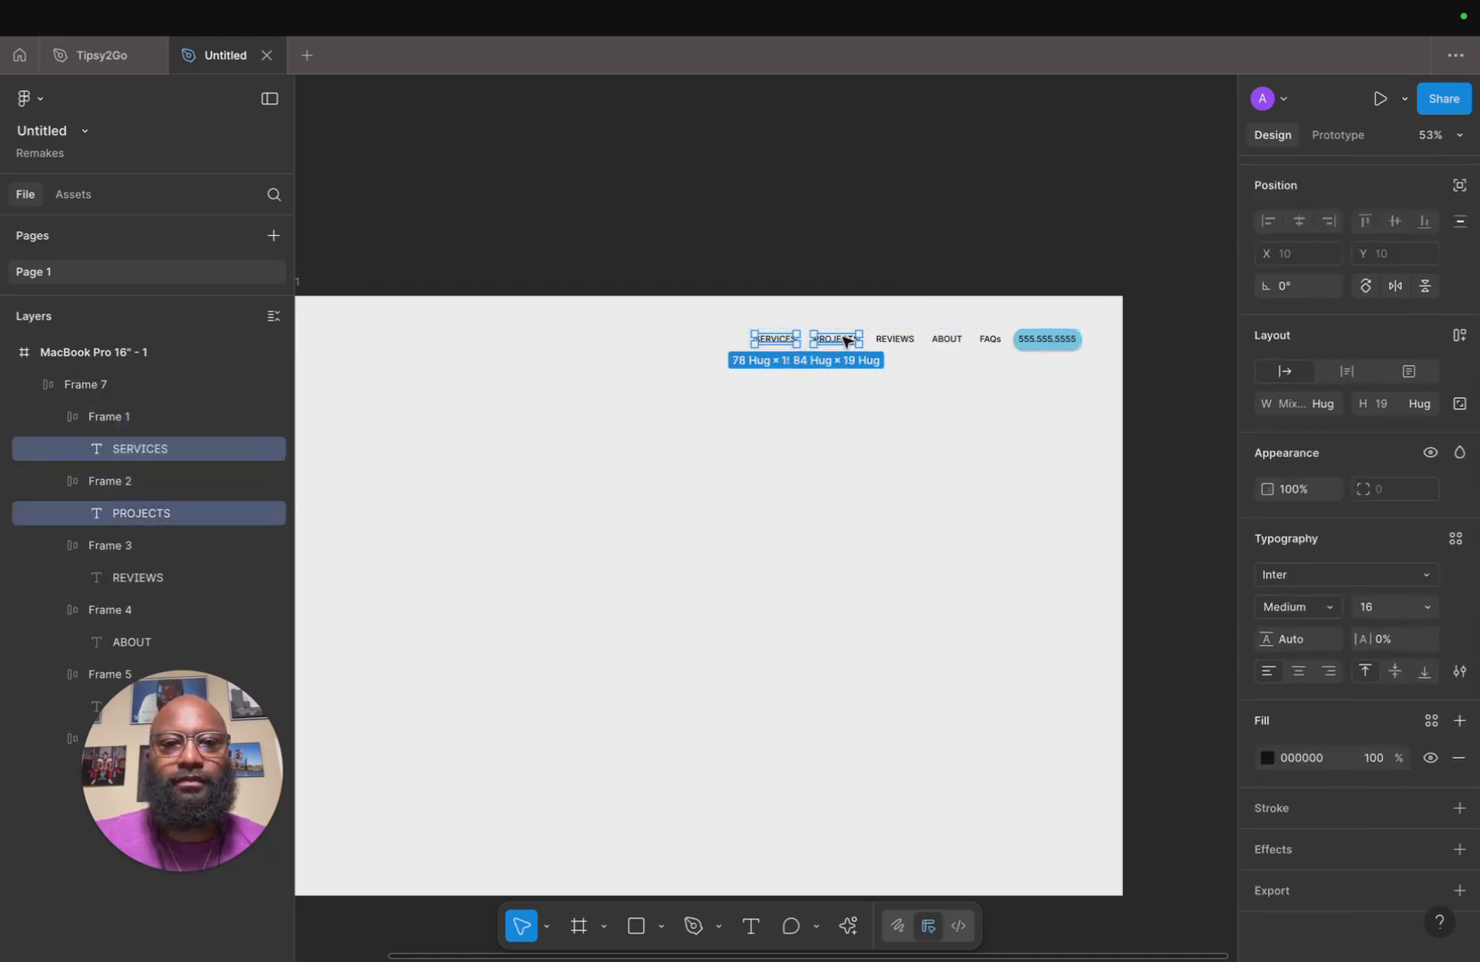
left_click(893, 339, "shift")
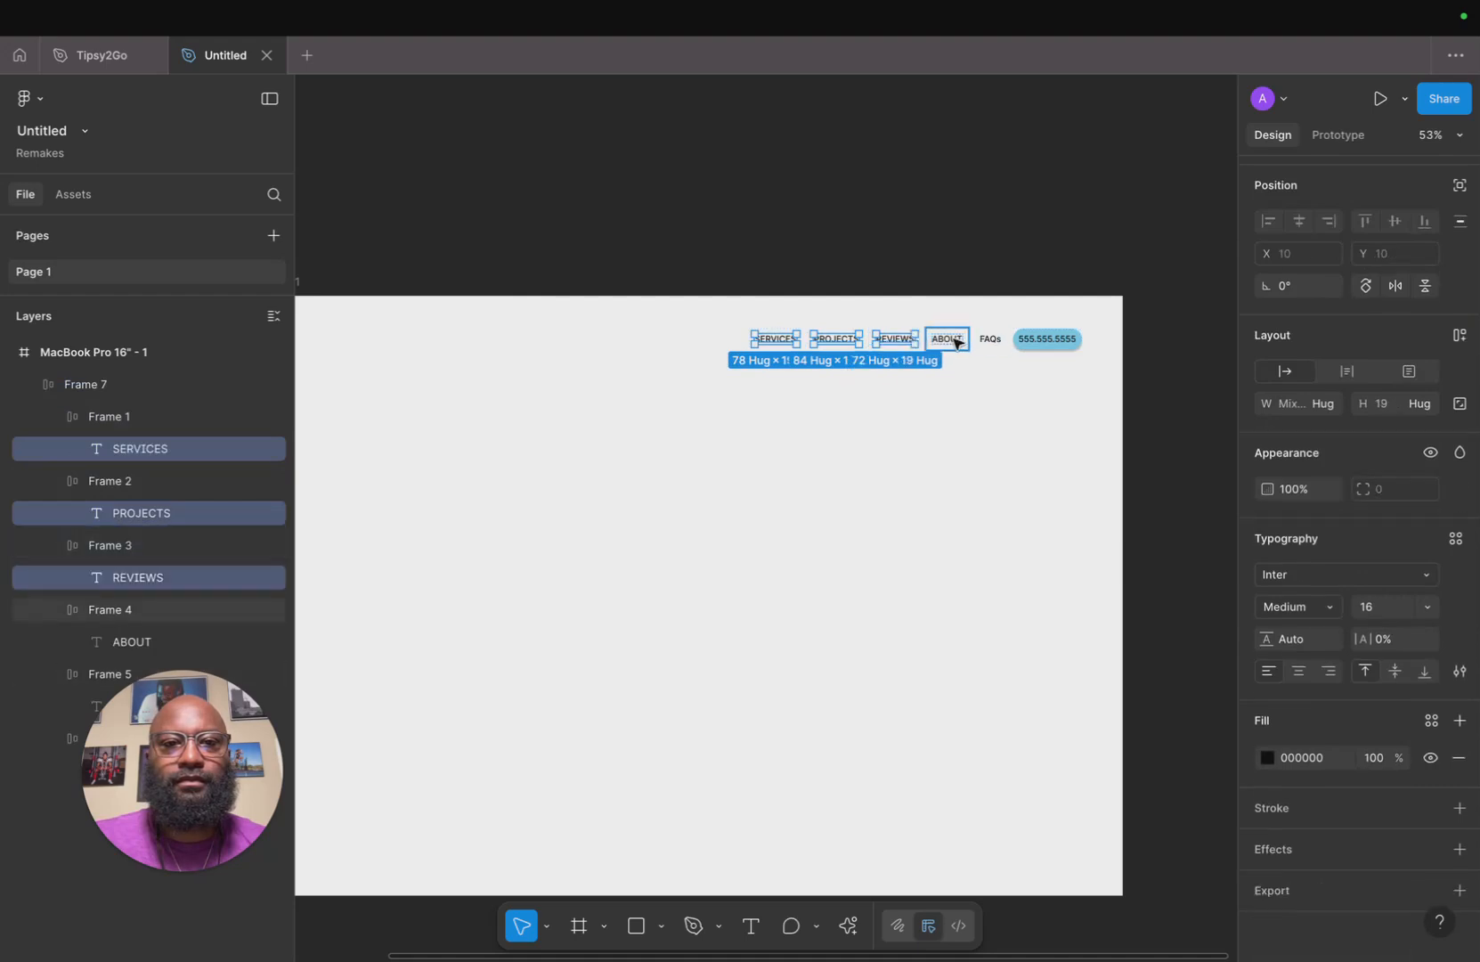
left_click(953, 341, "shift")
left_click(990, 338, "shift")
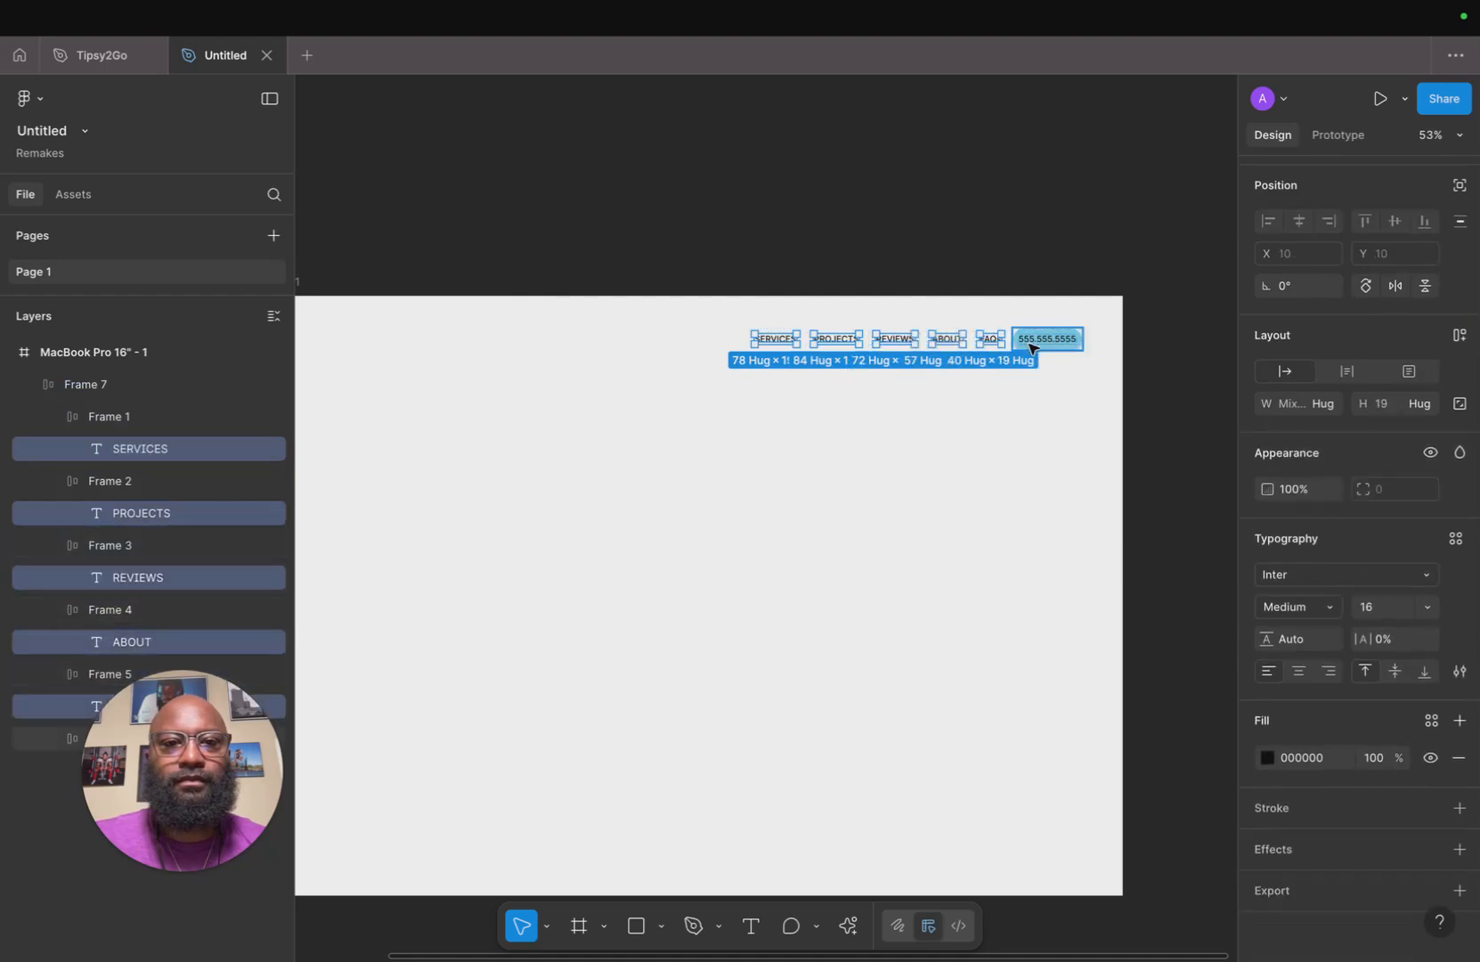
left_click(1329, 611)
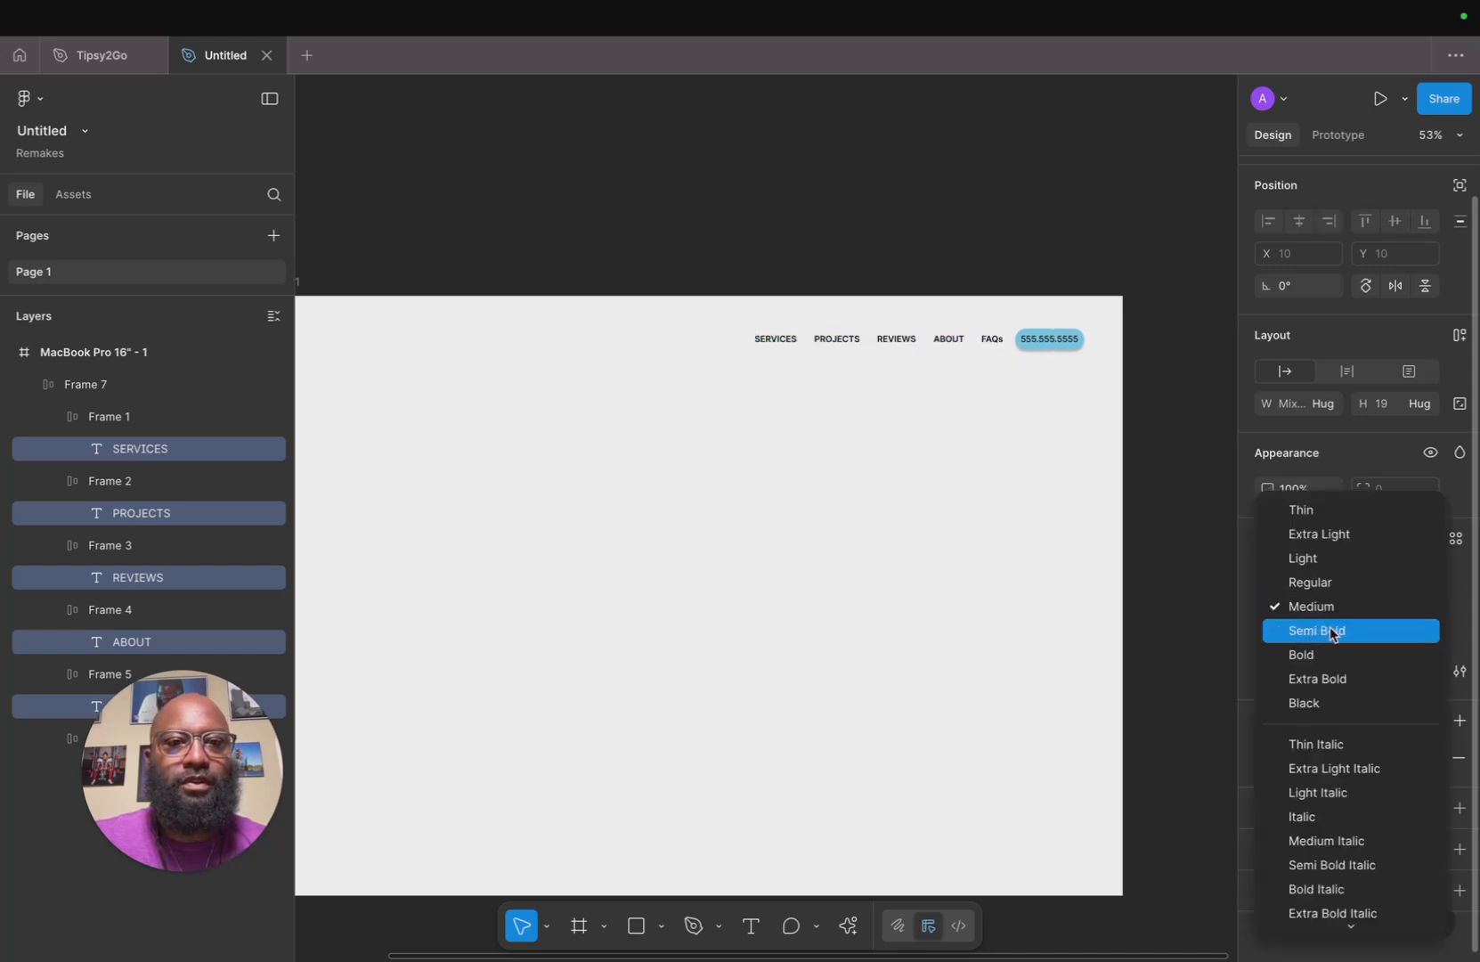
left_click(1331, 633)
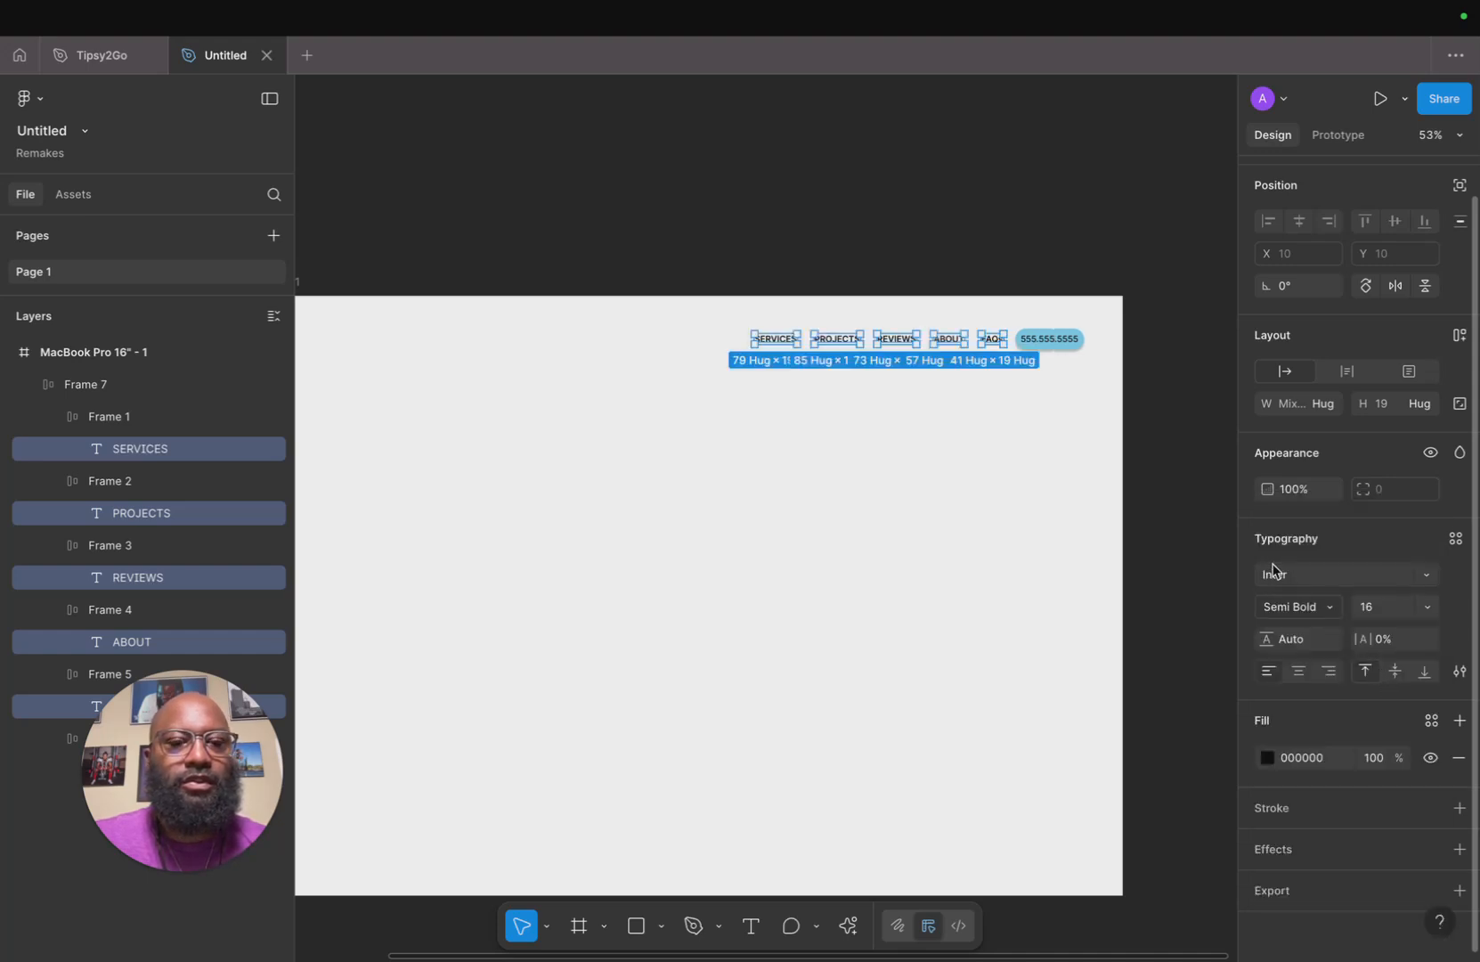
left_click(1041, 425)
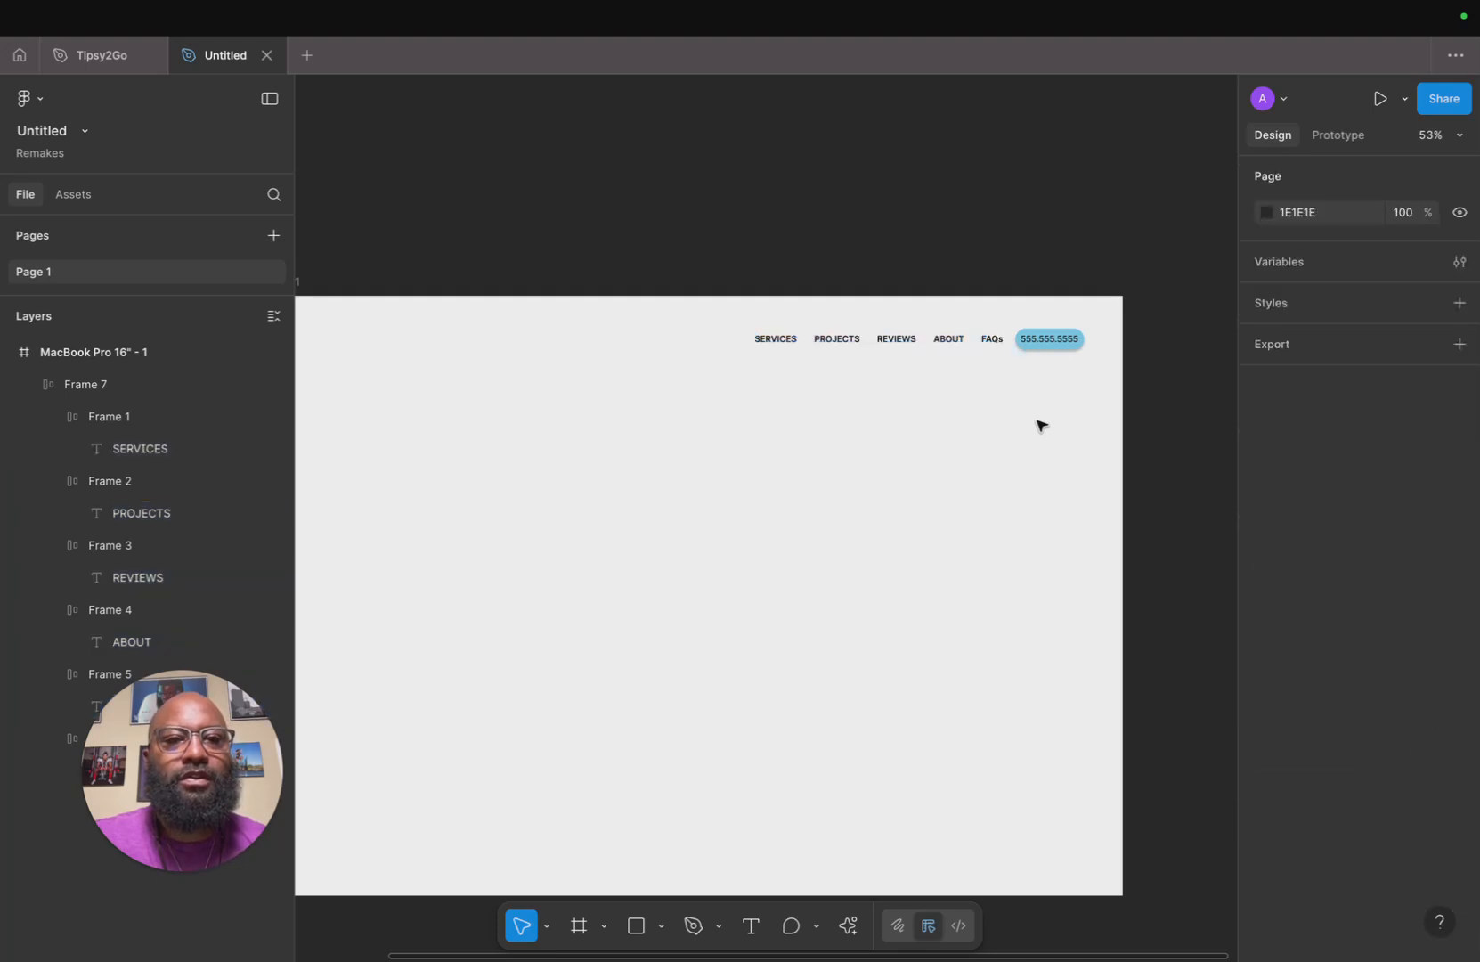
Set the spacing between the navigation bar's items to 24.
left_click(967, 343)
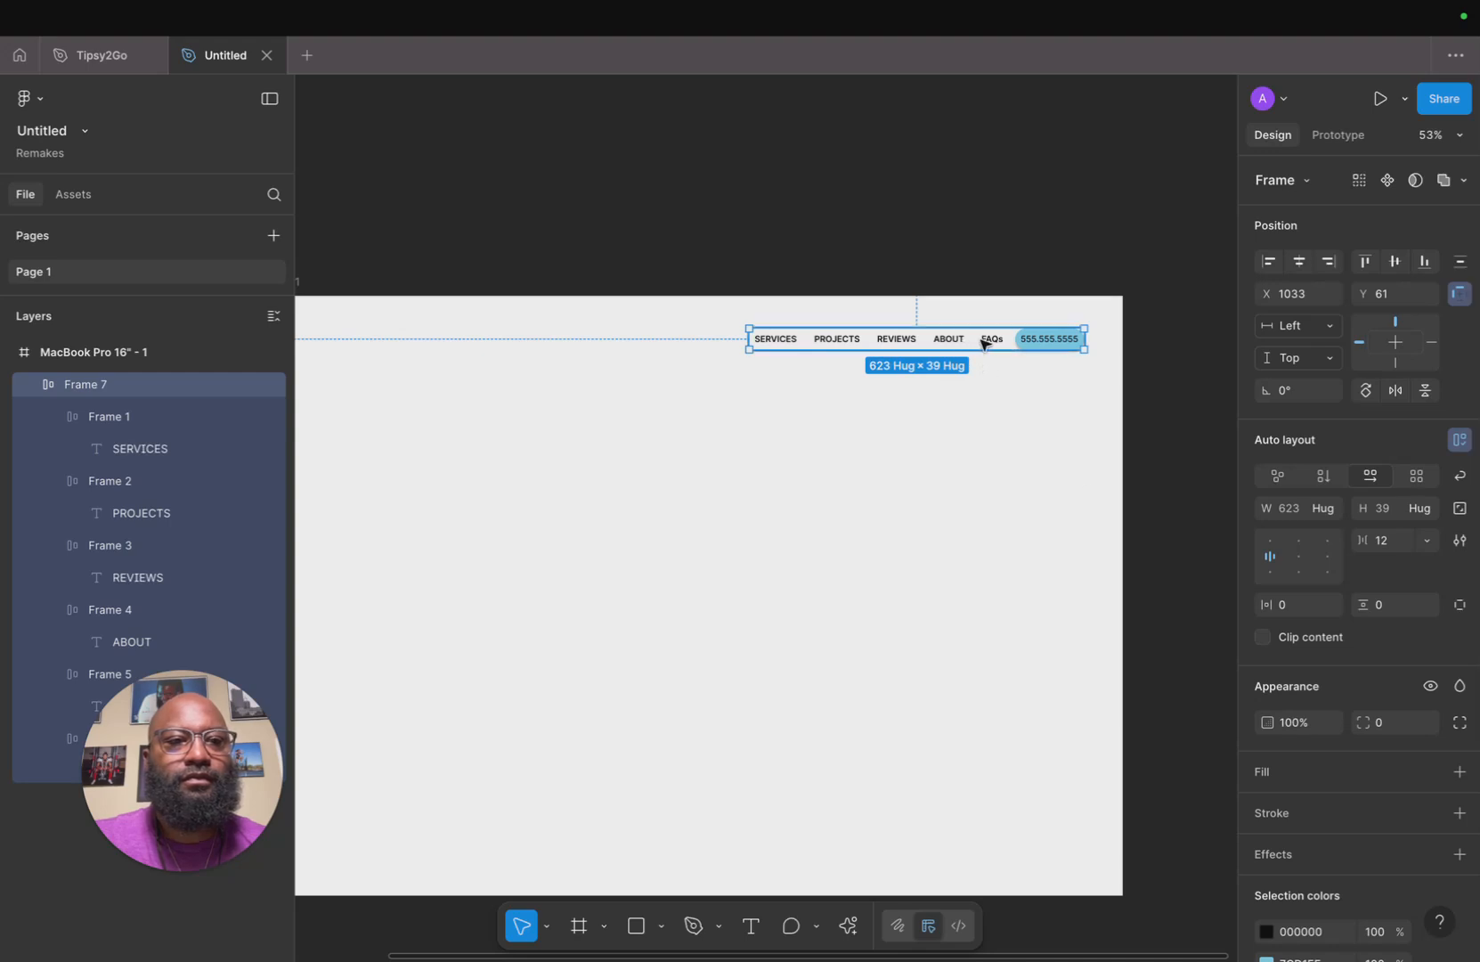
left_click_drag(1363, 542, 1388, 553)
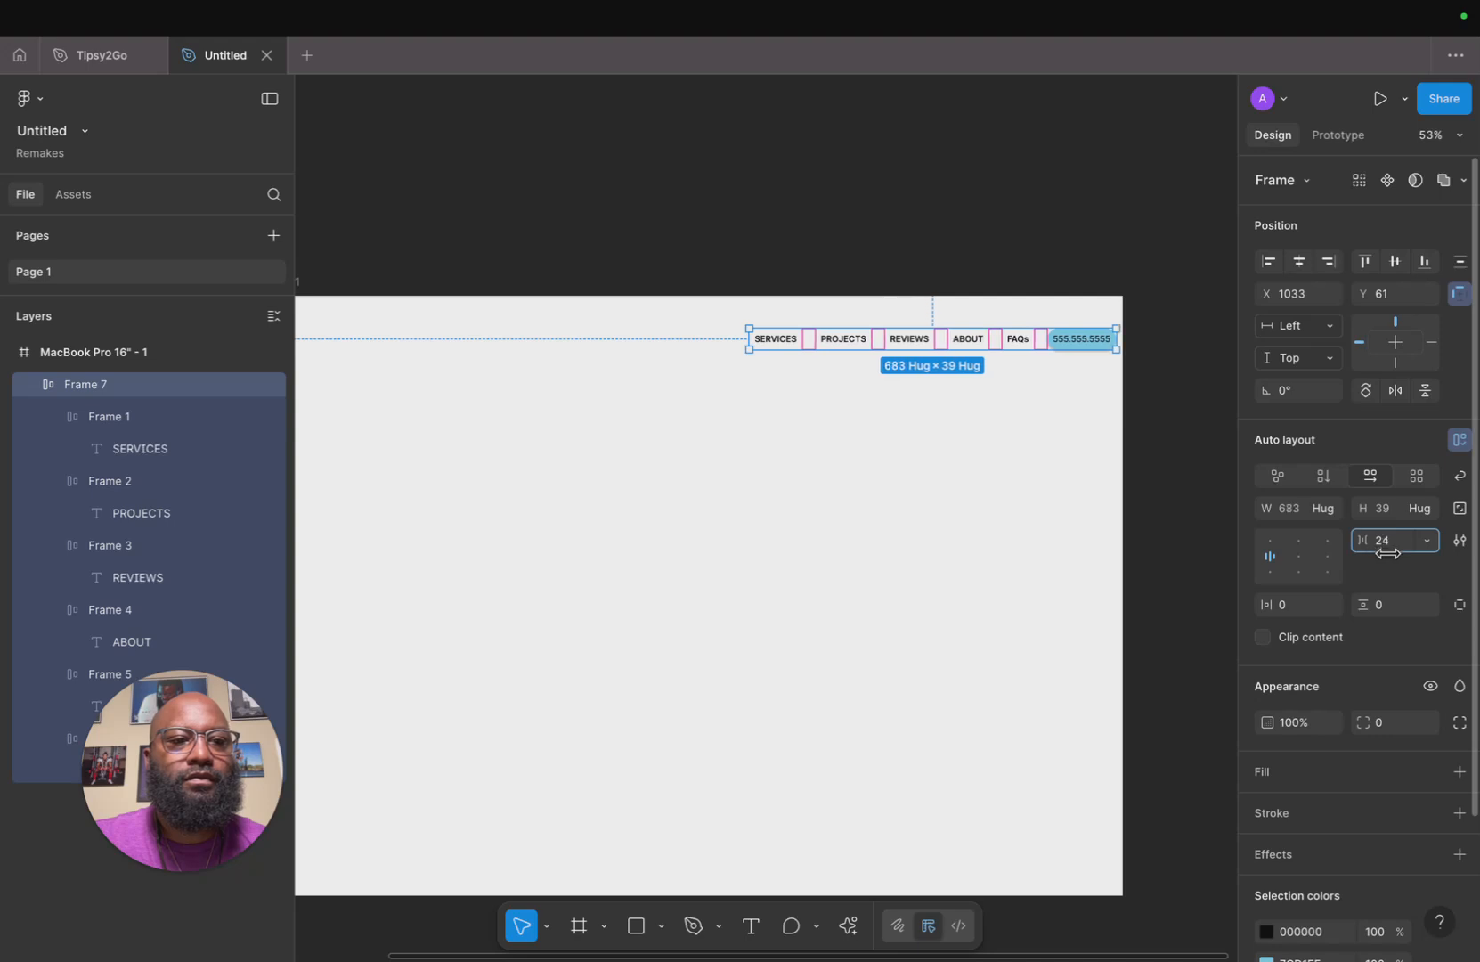
left_click(933, 499)
Move the navigation bar slightly left to about X 979.
left_click_drag(1004, 351, 977, 350)
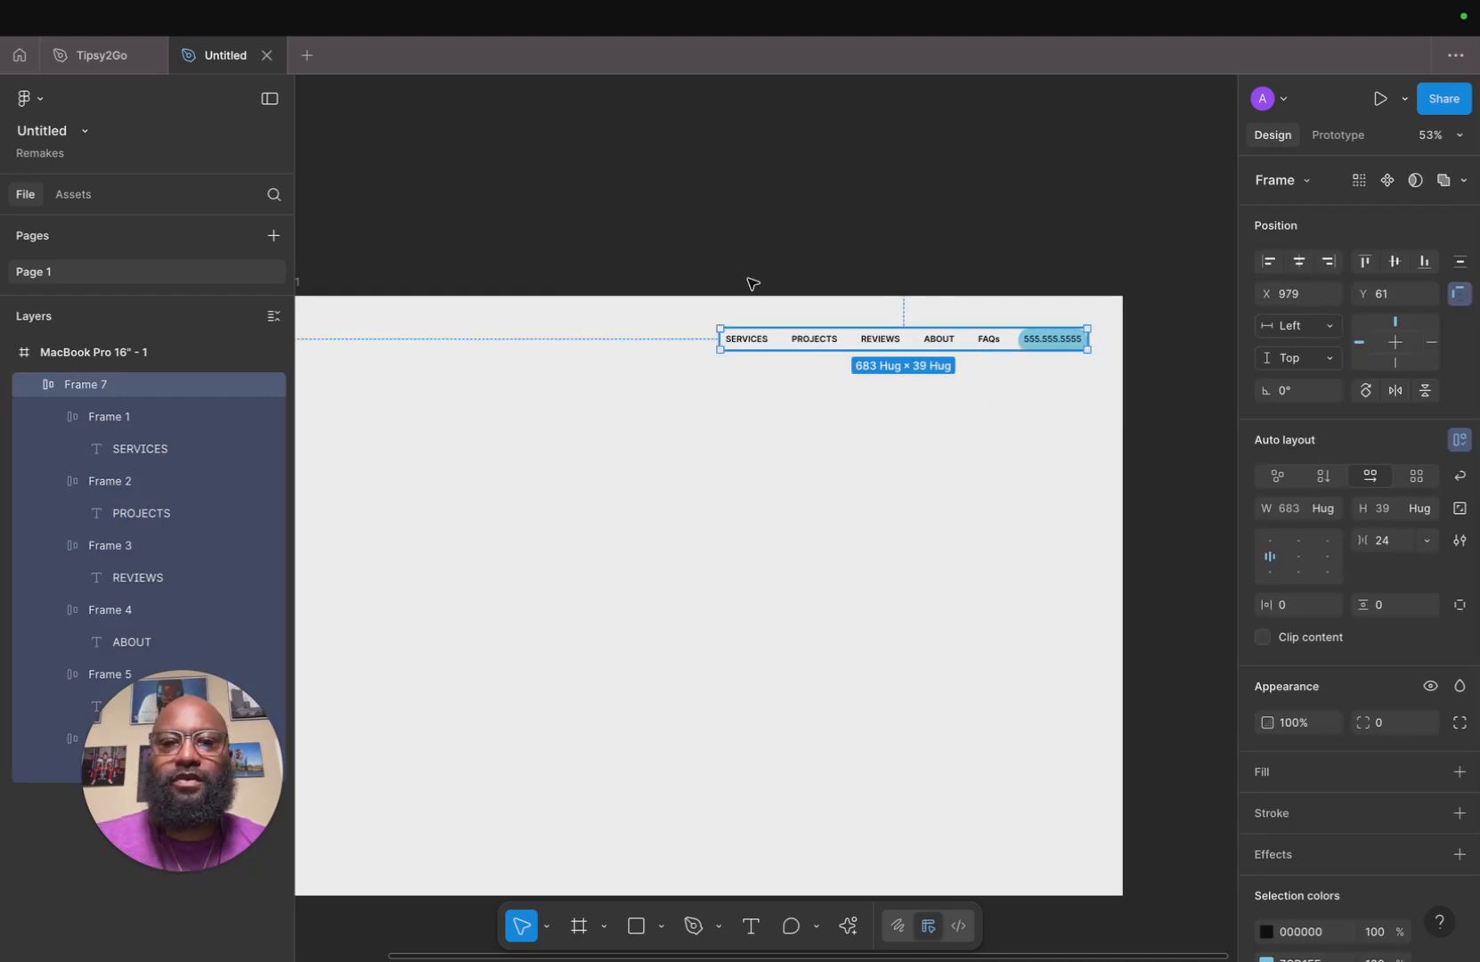
left_click(895, 225)
scroll(757, 244, "left", 3)
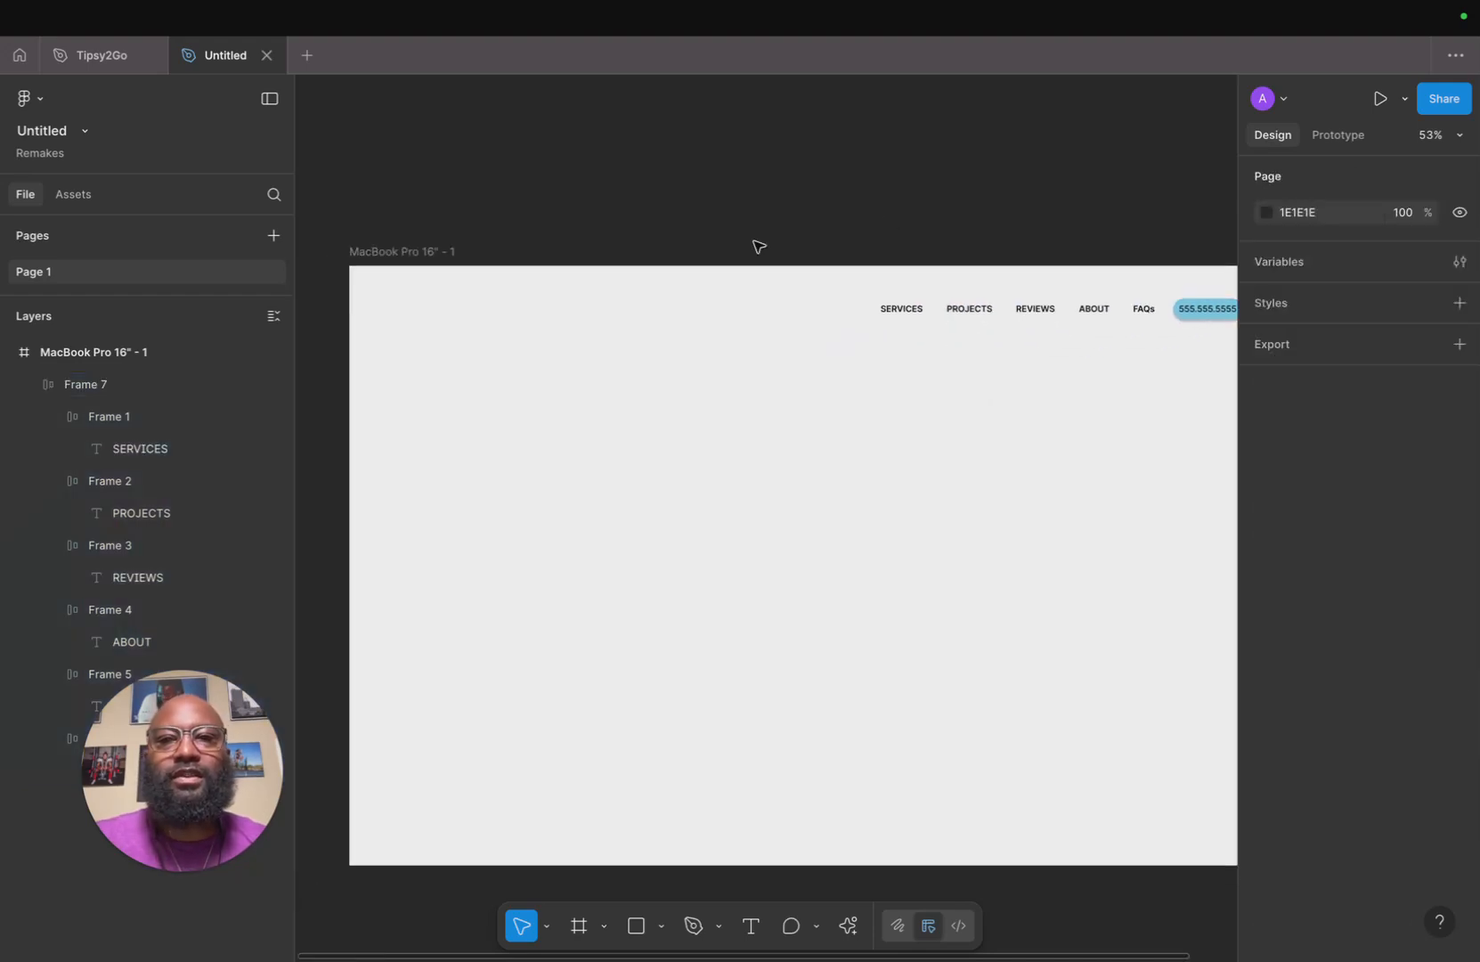
Add a columns layout guide to the MacBook Pro 16" frame.
left_click(412, 251)
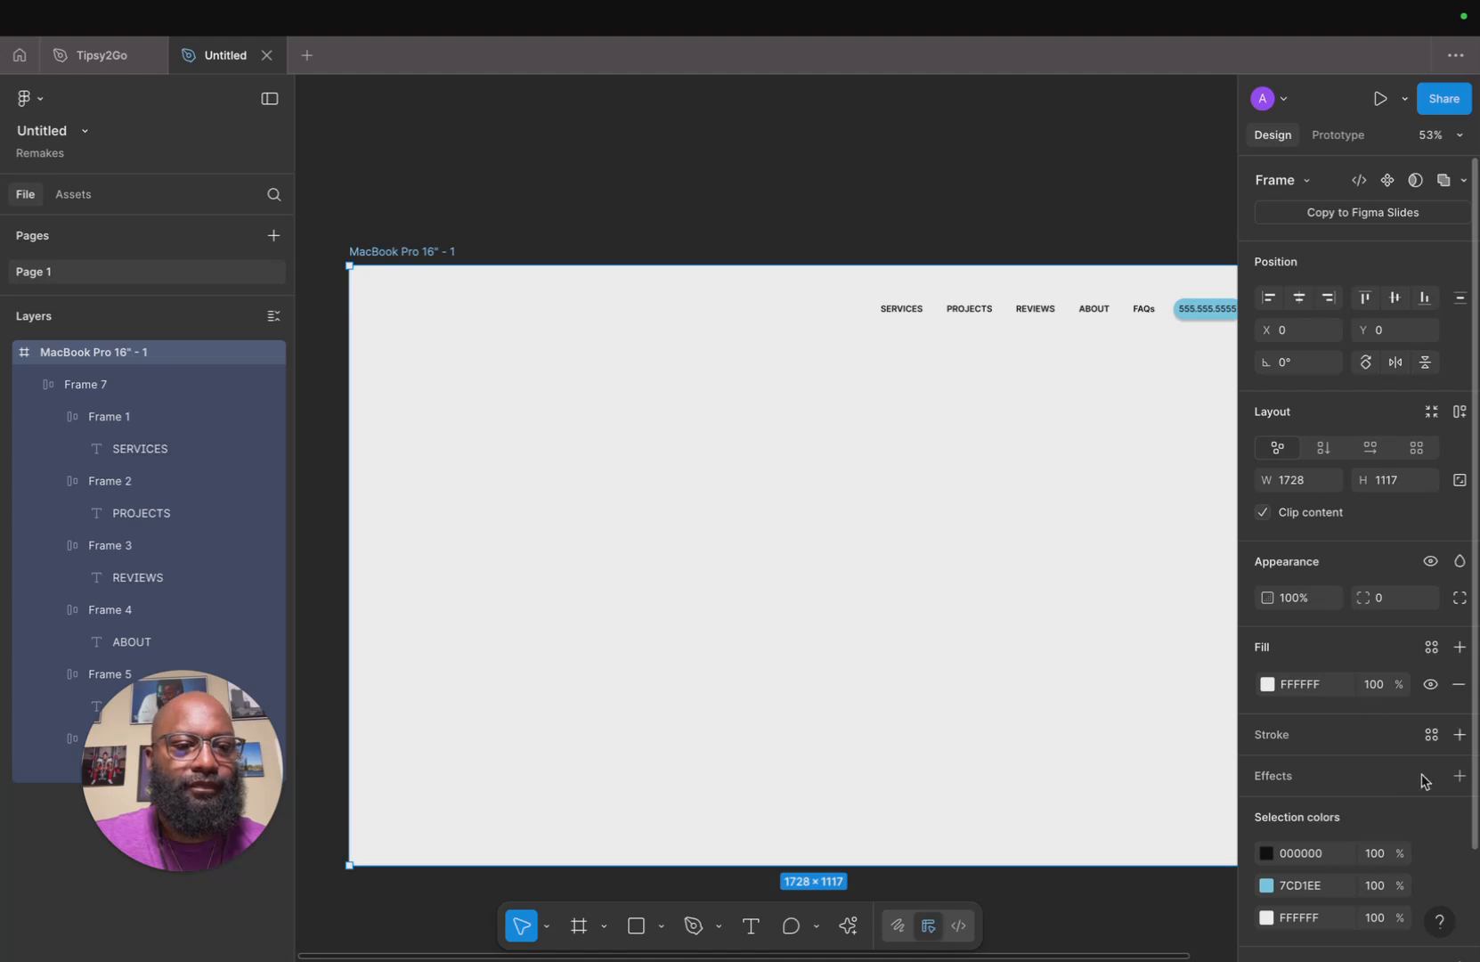
scroll(1441, 873, "down", 3)
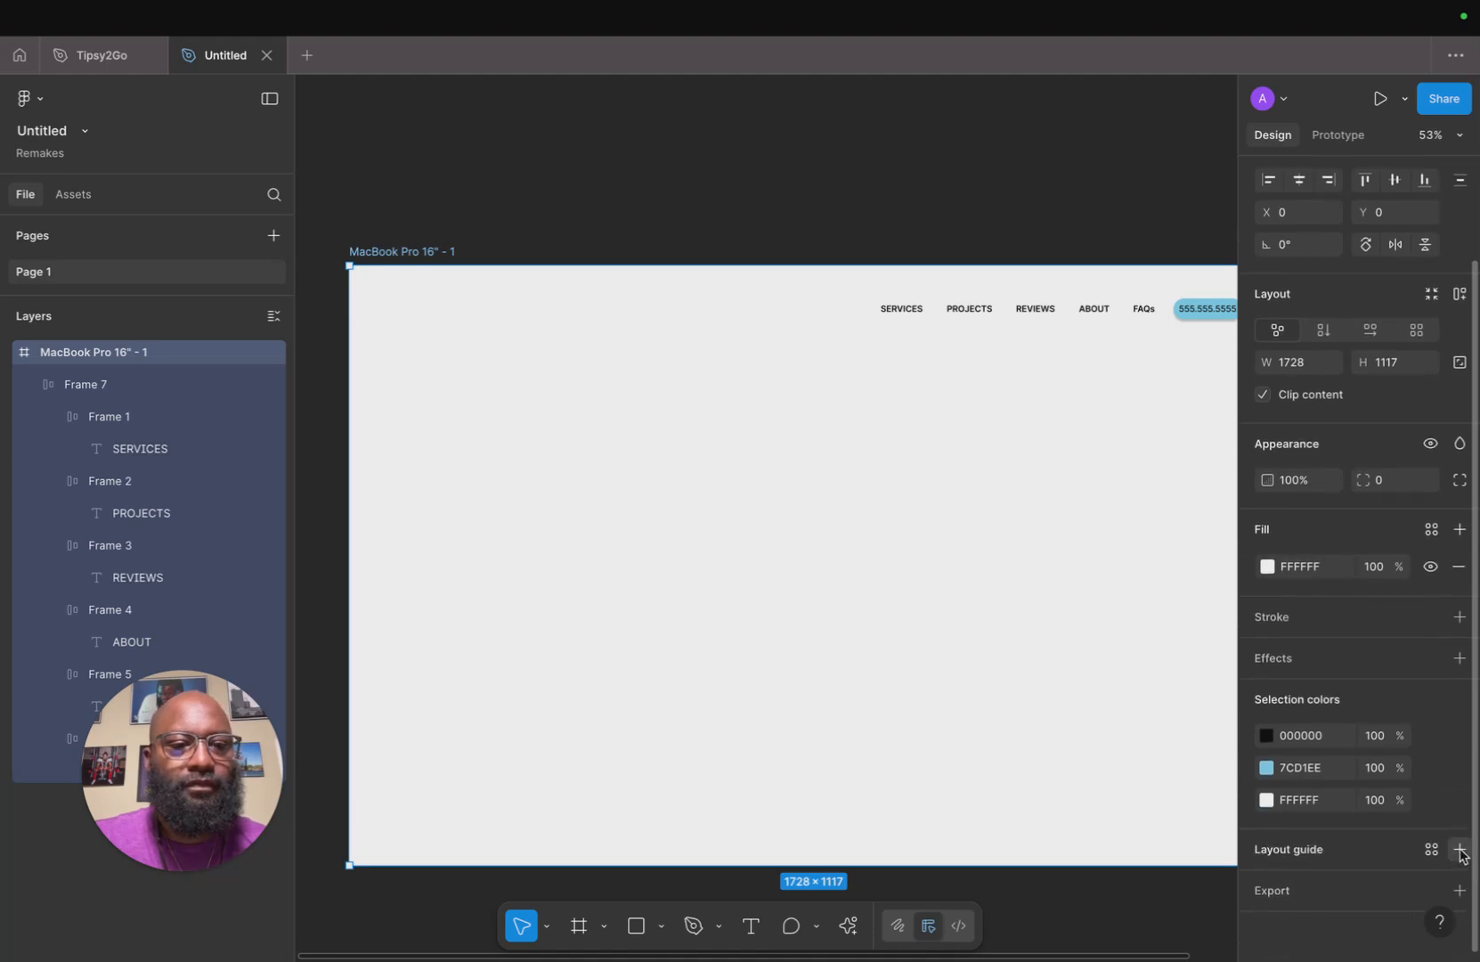
left_click(1459, 849)
left_click(1088, 847)
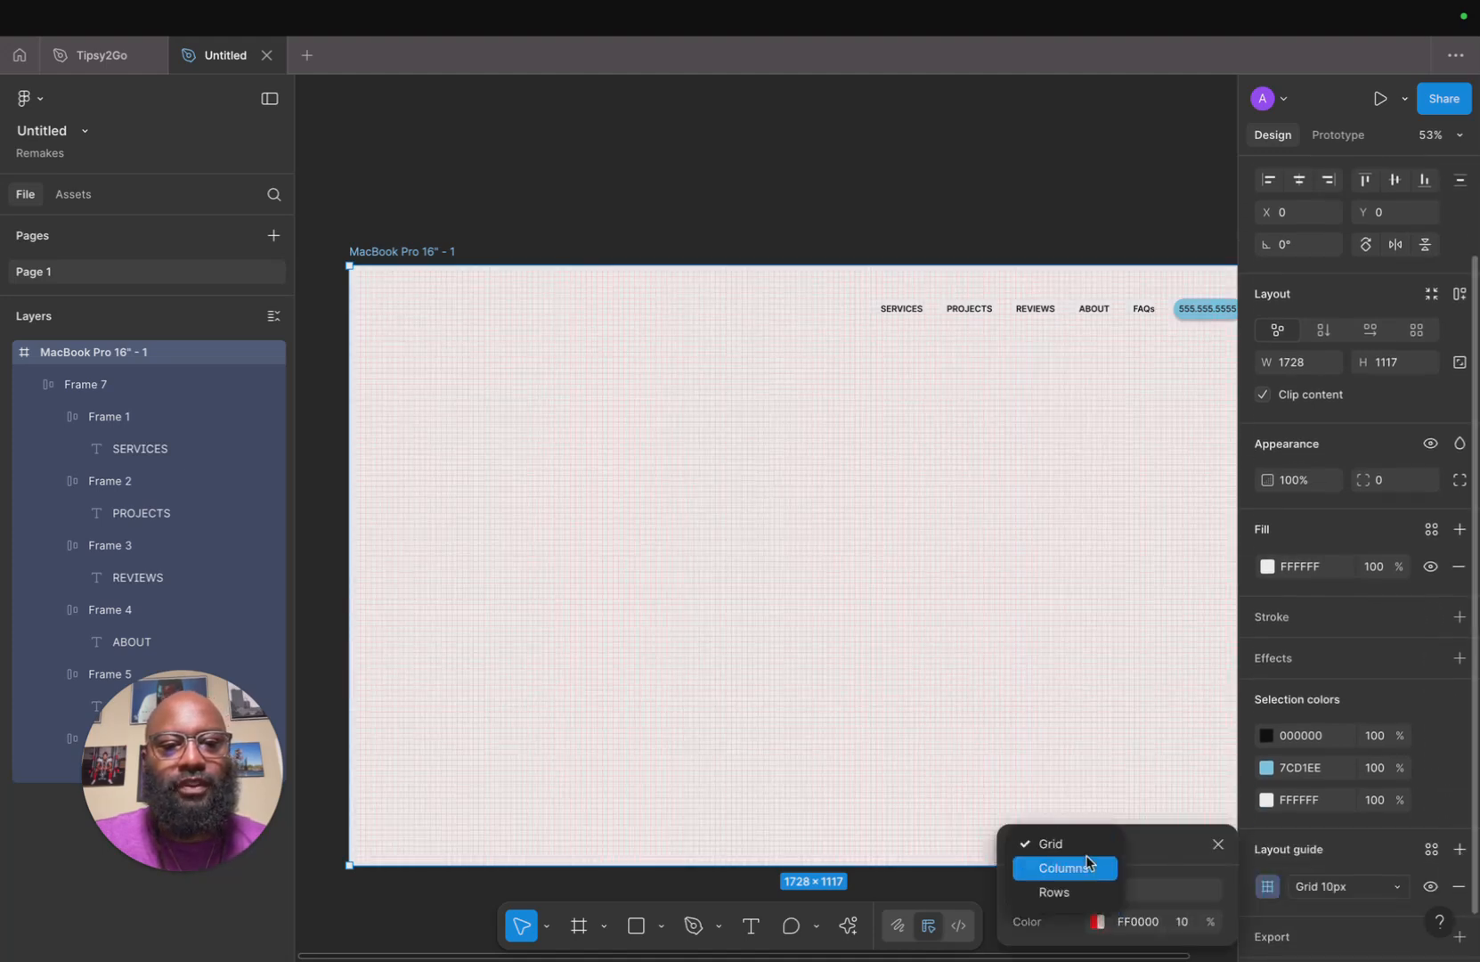
left_click(1067, 866)
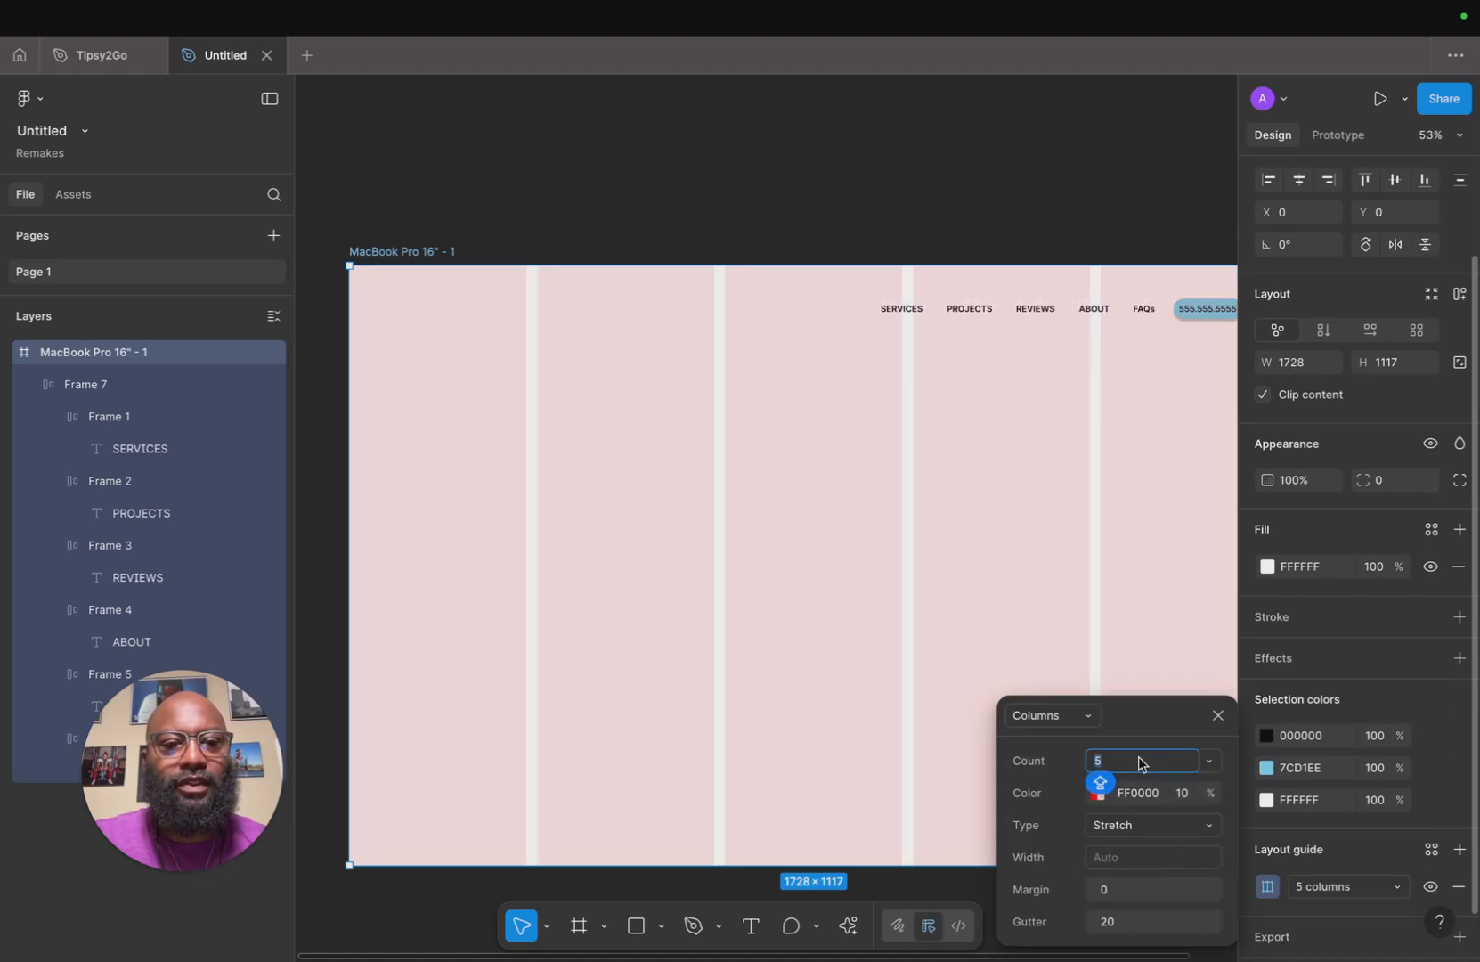
Set the column guide type to Center, the count to 12 and the column width to 72.
left_click(1220, 833)
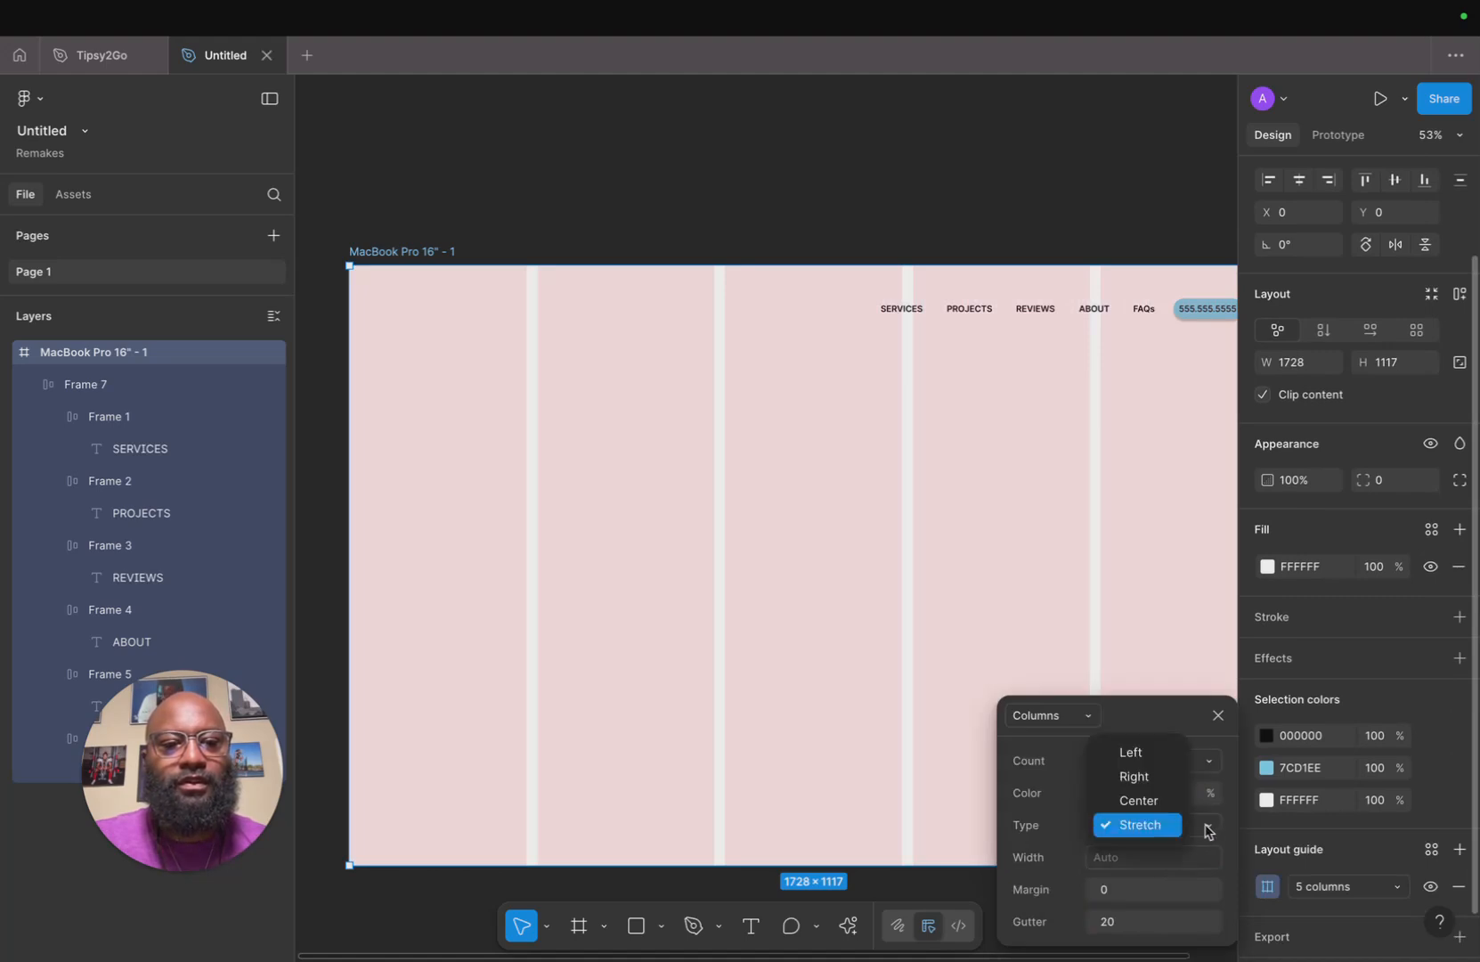
left_click(1136, 796)
left_click(1126, 761)
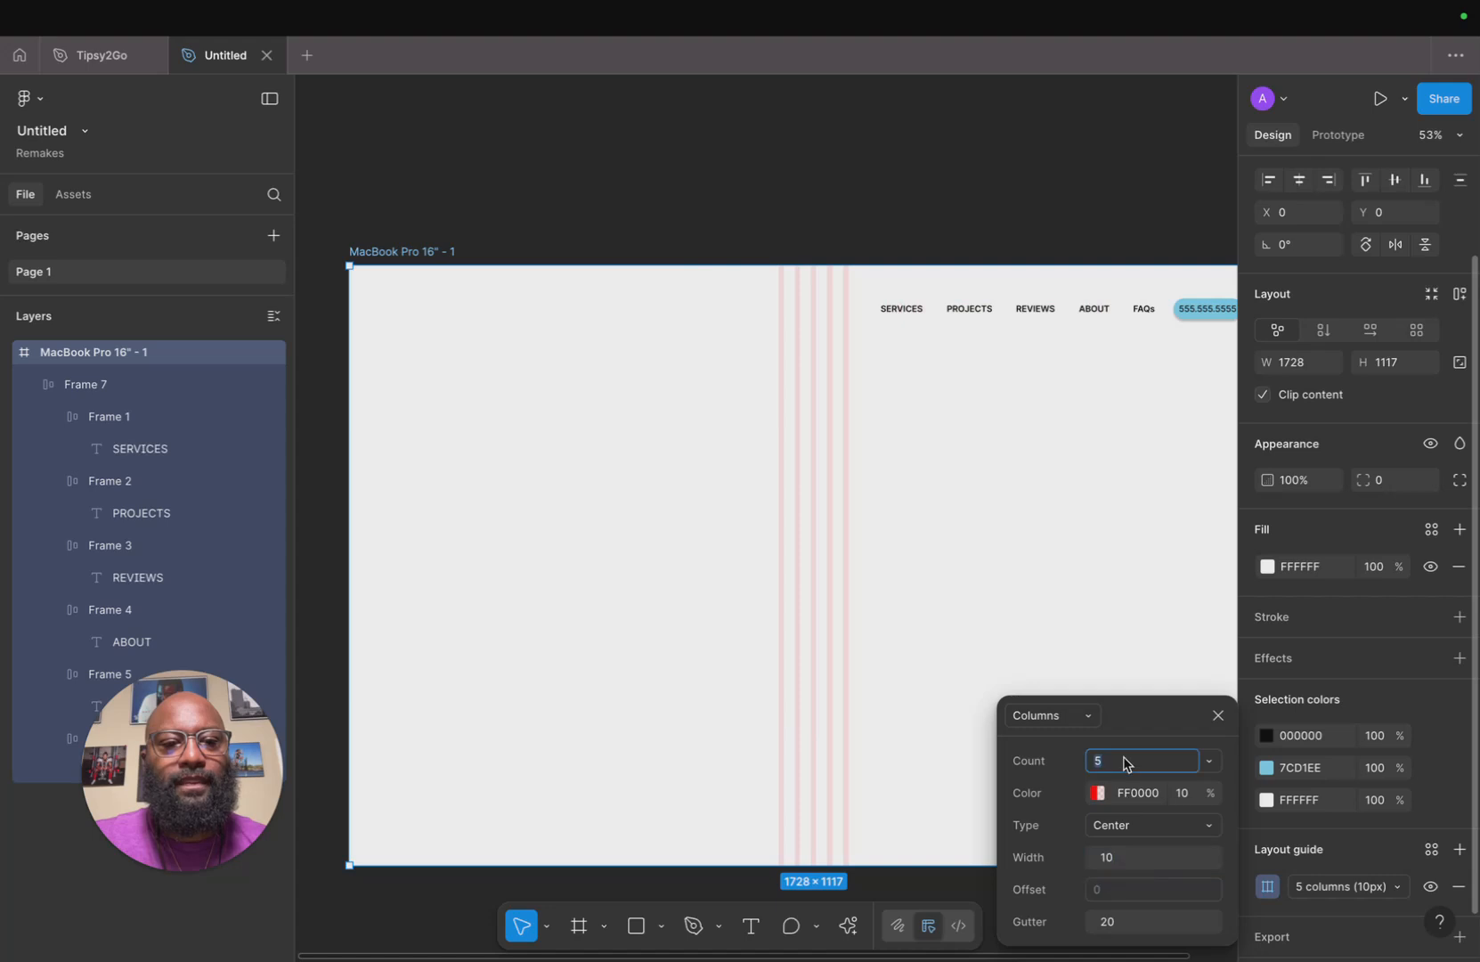
type("12")
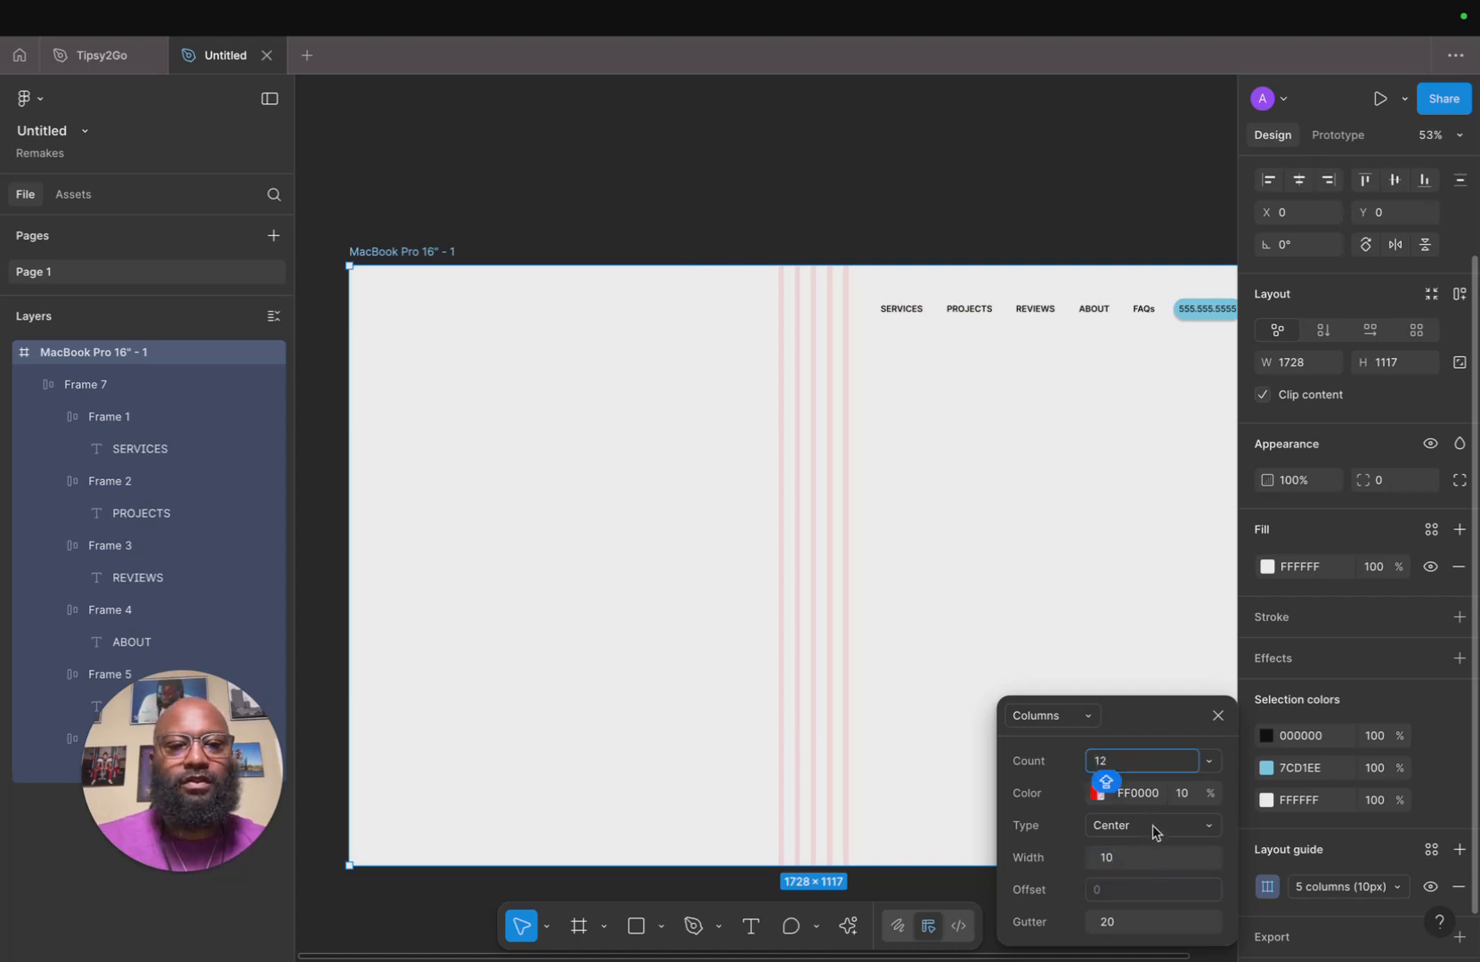
left_click(1150, 857)
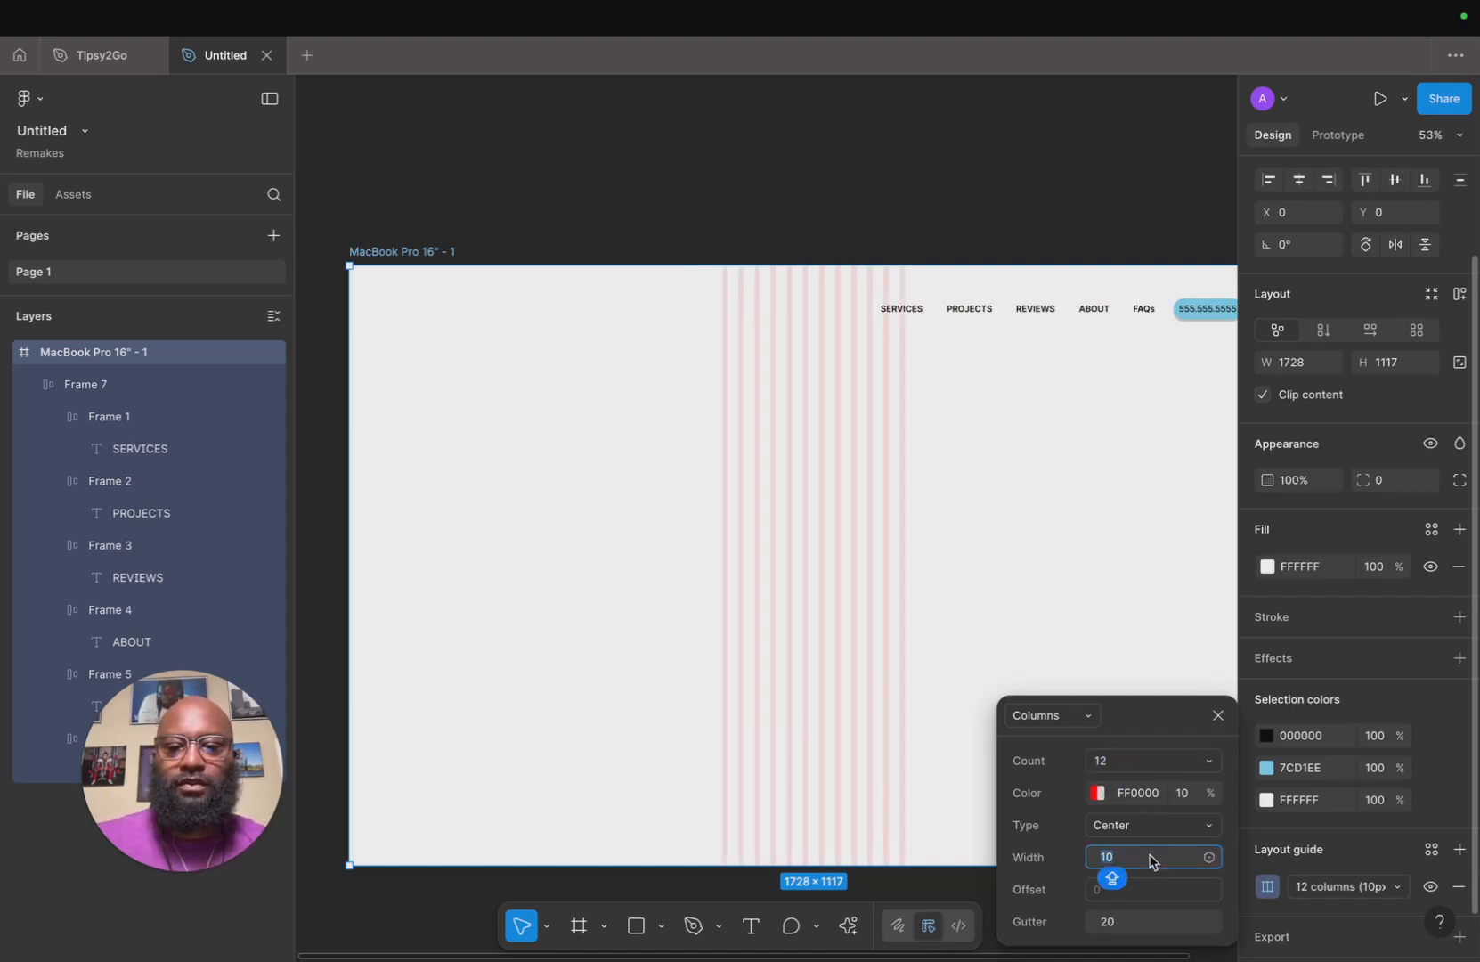
type("72")
key("Return")
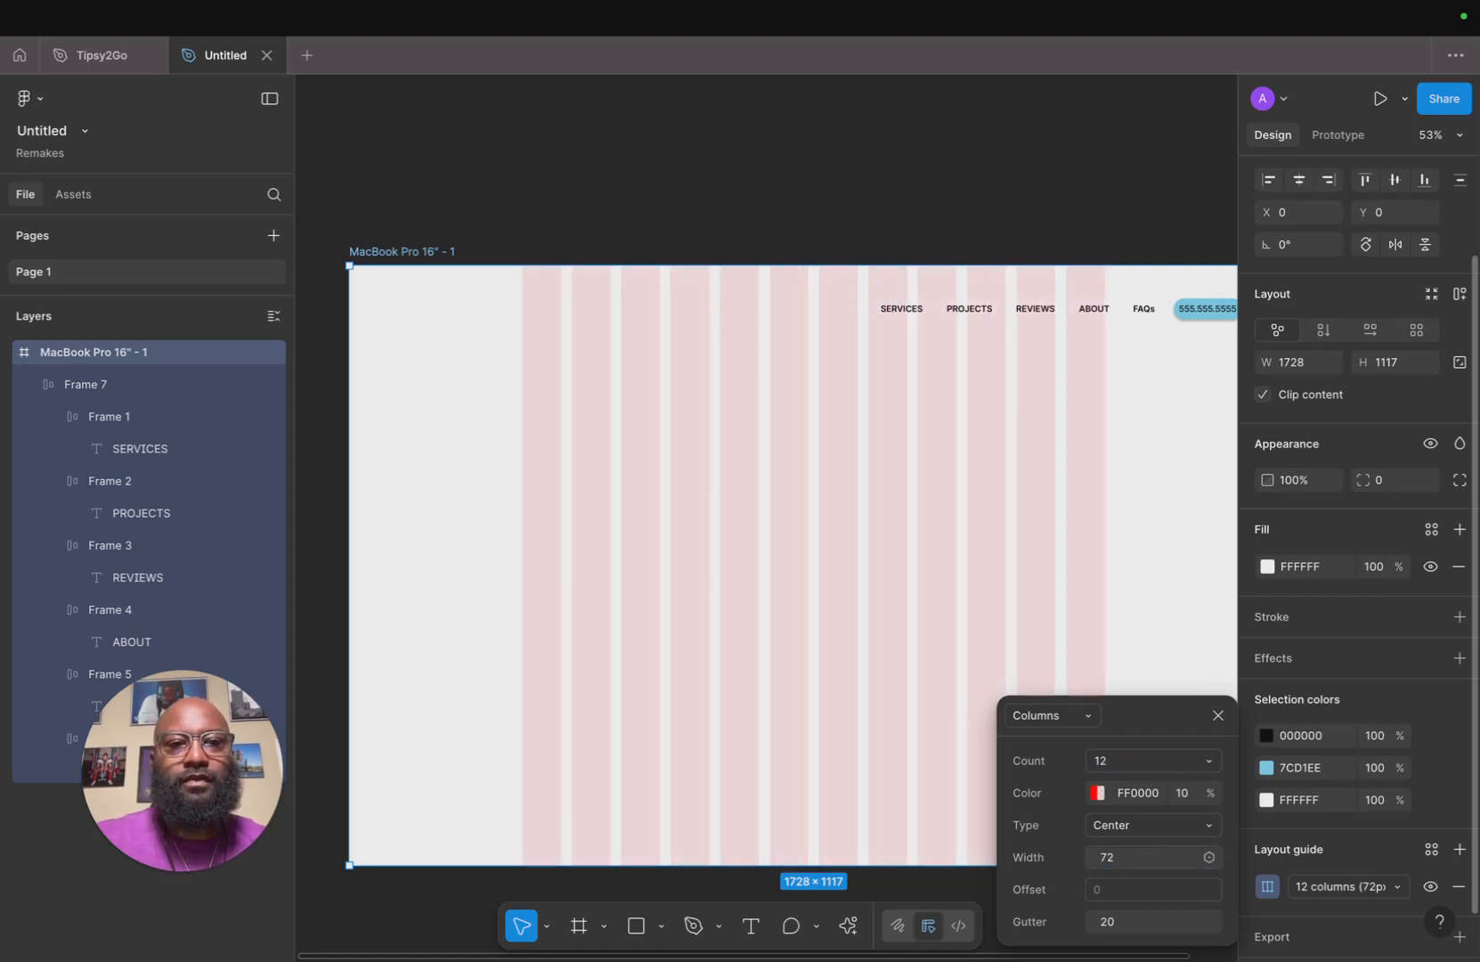
Try column counts of 20 and 18 for the layout guide.
left_click(1121, 766)
type("2")
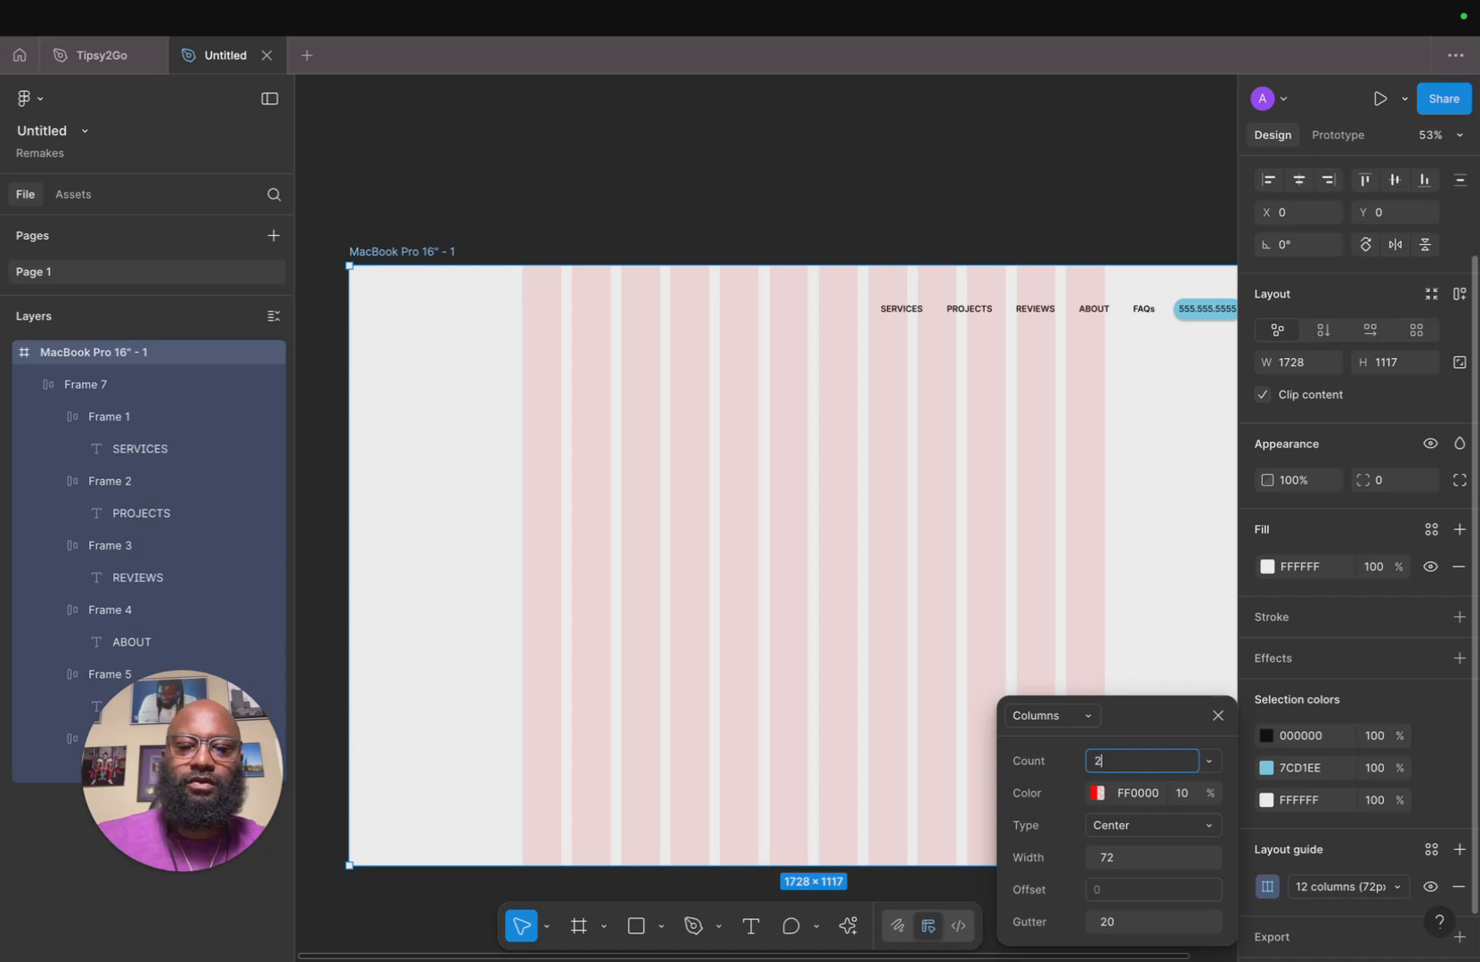
key("Return")
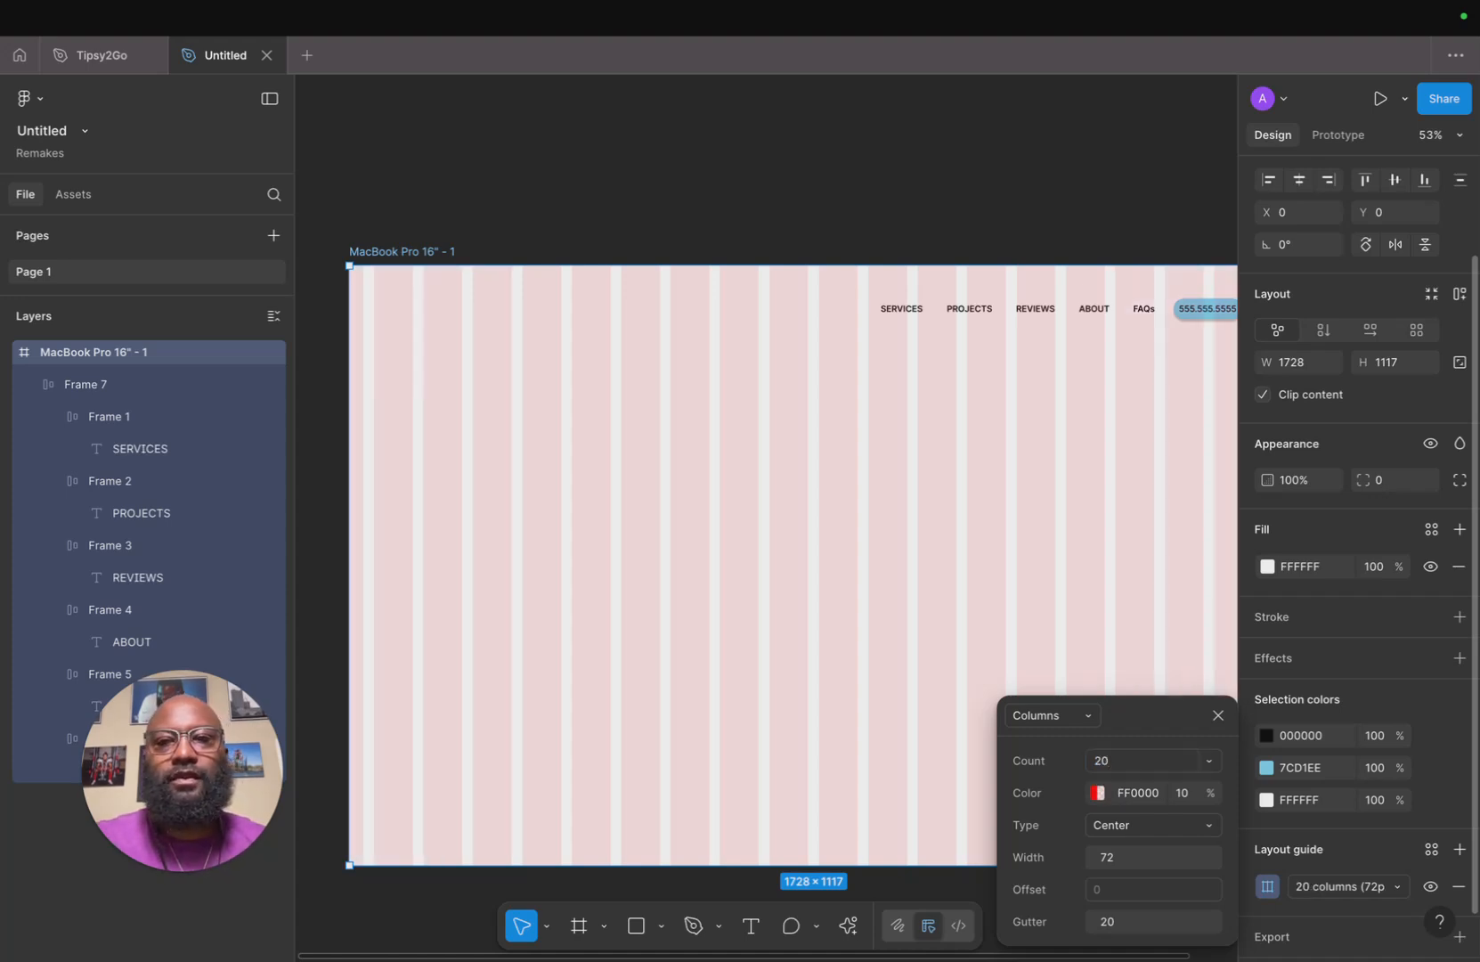
left_click(1111, 760)
type("18")
key("Return")
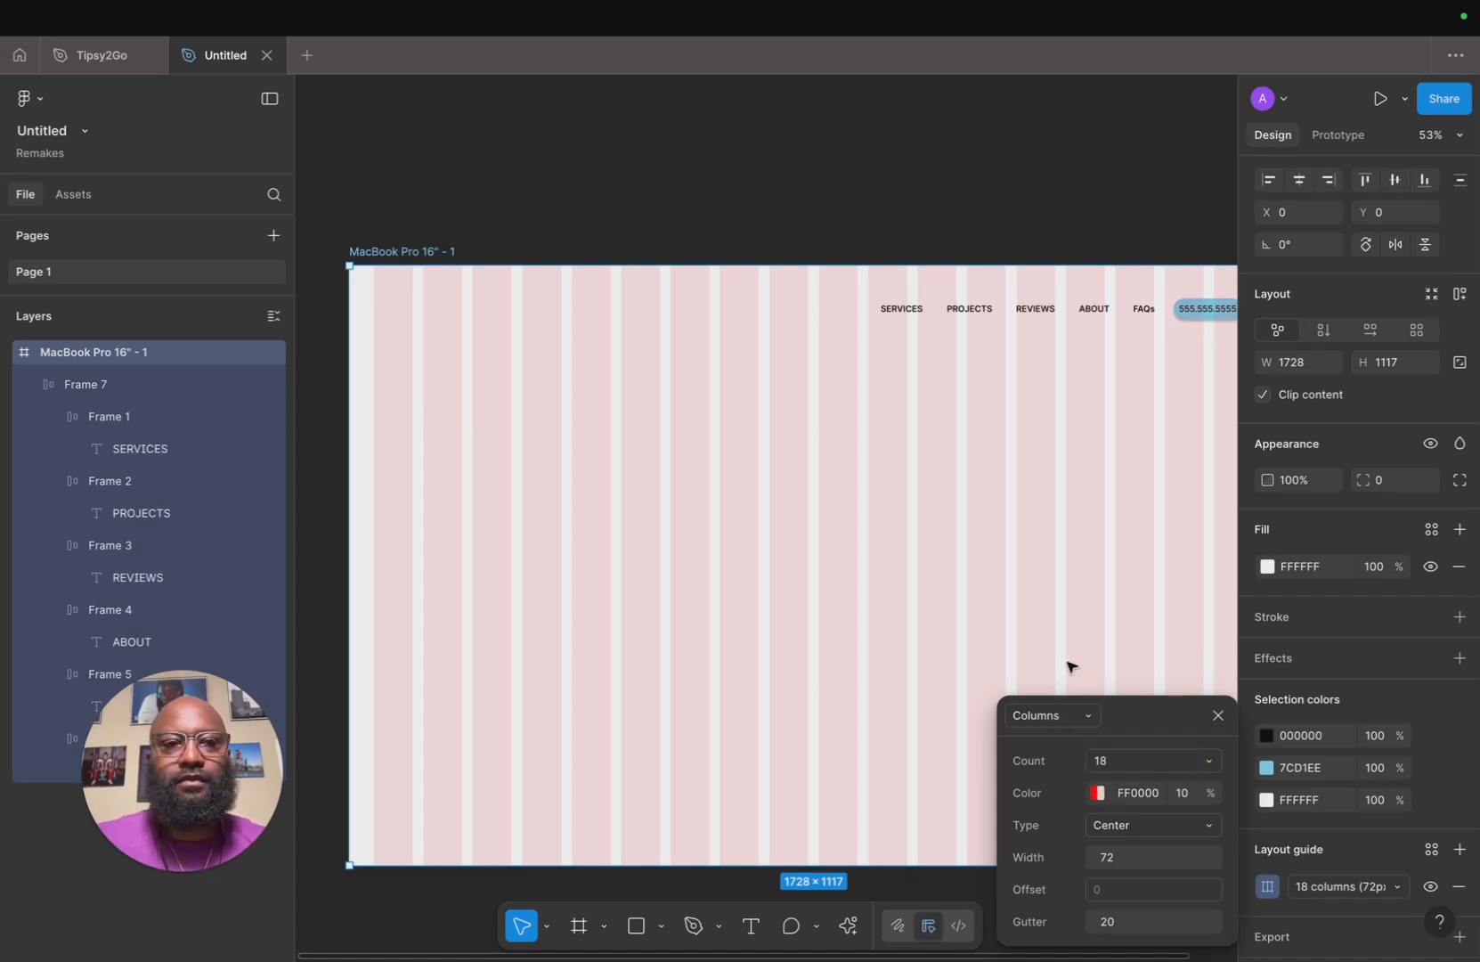
Set the layout guide's column count to 20 and close the guide settings.
scroll(1067, 665, "right", 4)
left_click(1137, 763)
type("20")
key("Return")
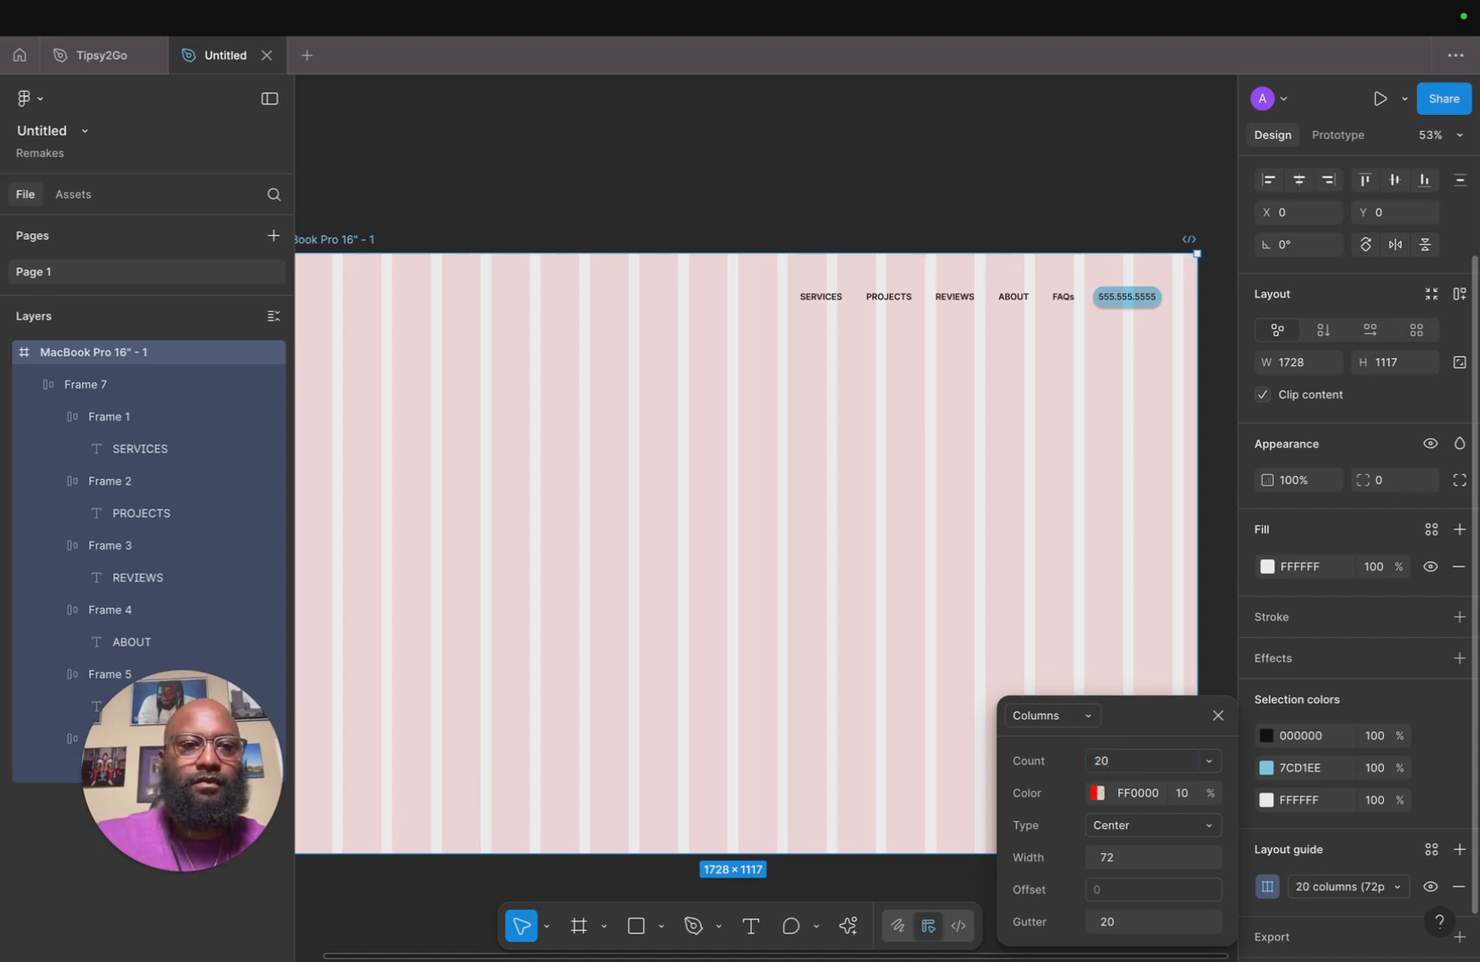
left_click(1217, 715)
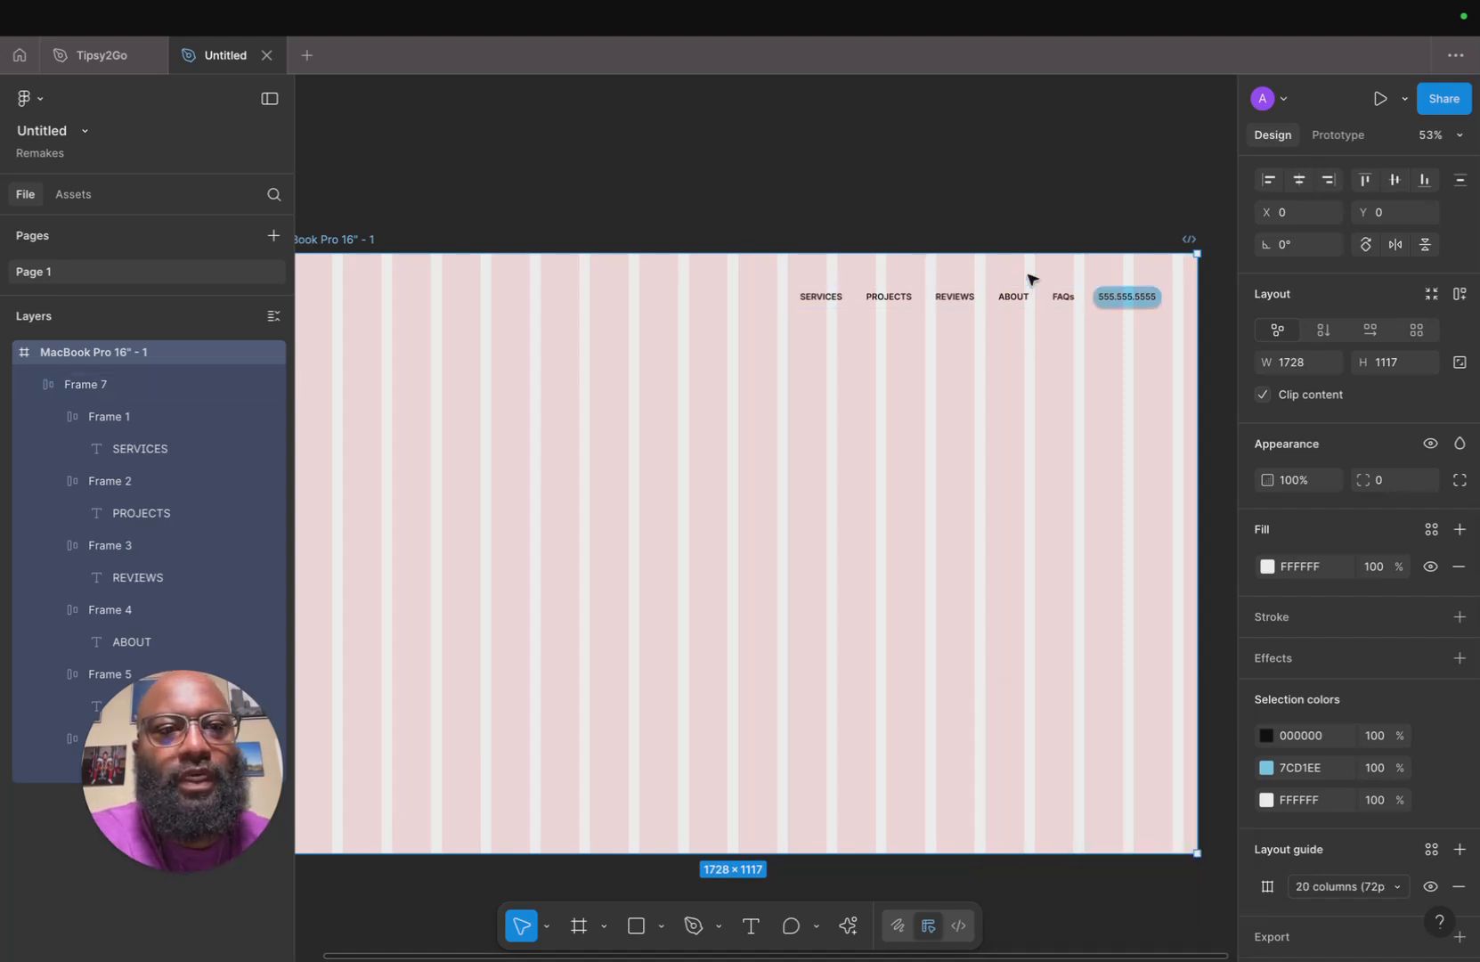
Move the navigation bar left to about X 927 to line up with the columns.
left_click(1029, 229)
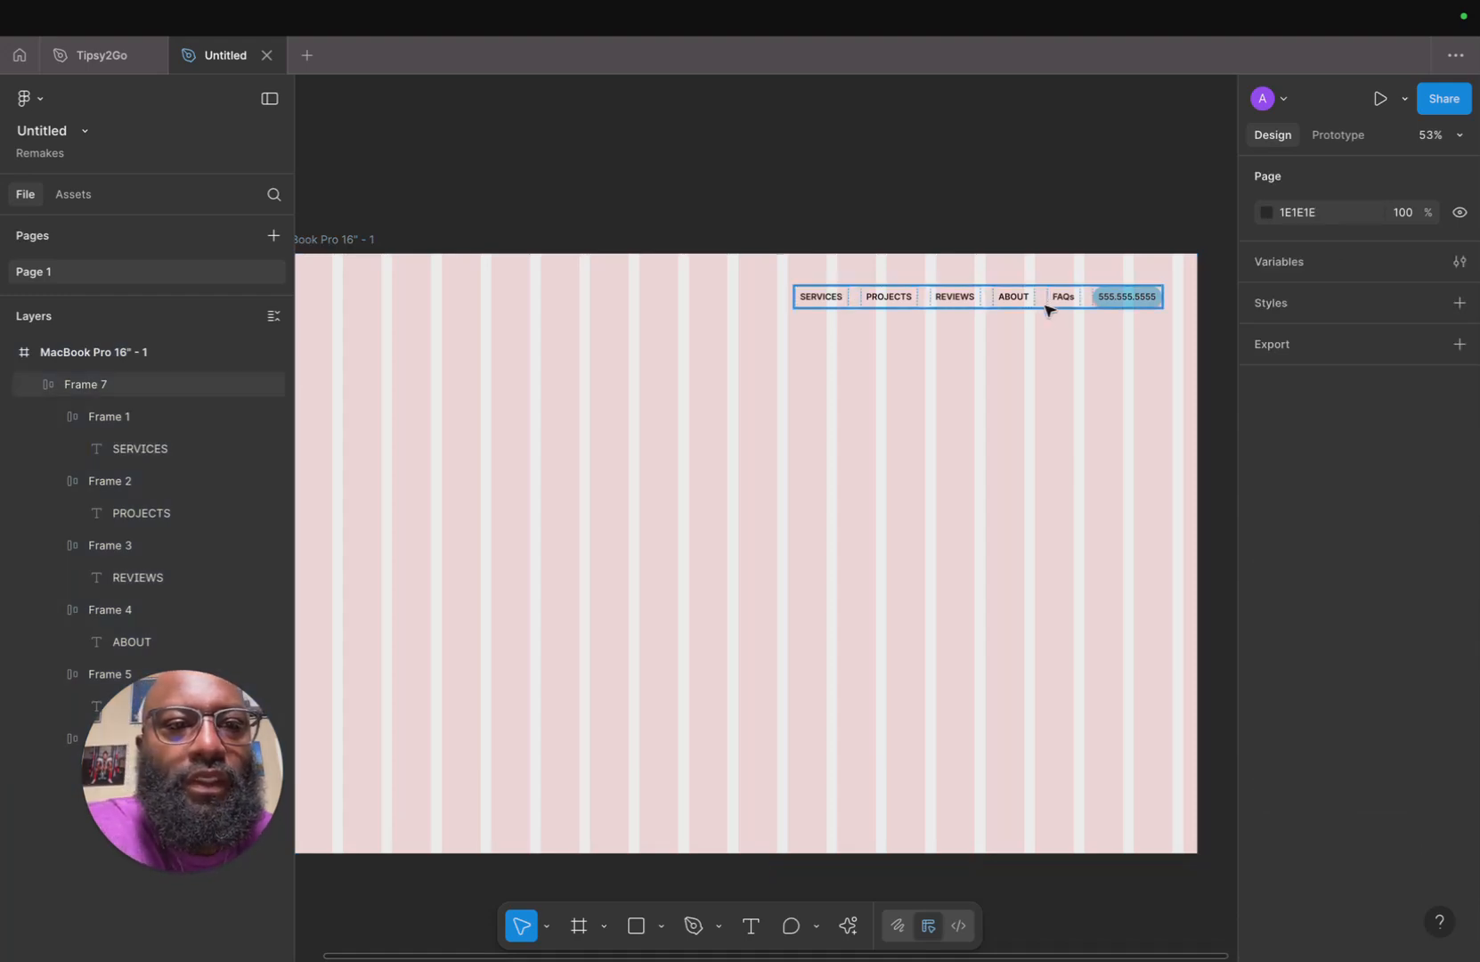
left_click_drag(1052, 309, 1021, 310)
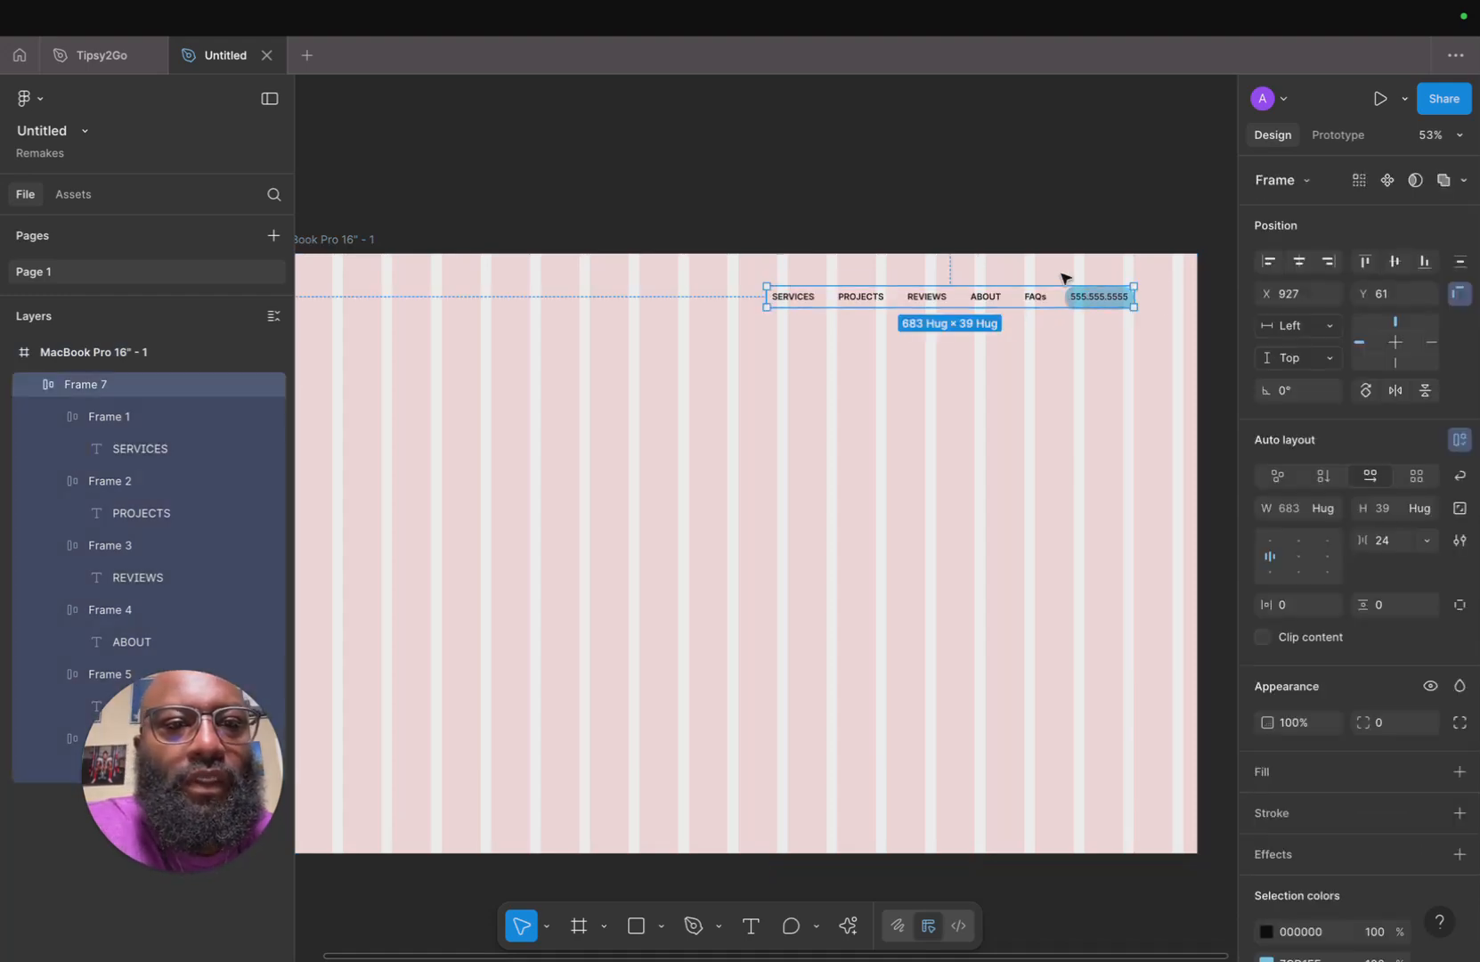
left_click_drag(1089, 299, 1090, 298)
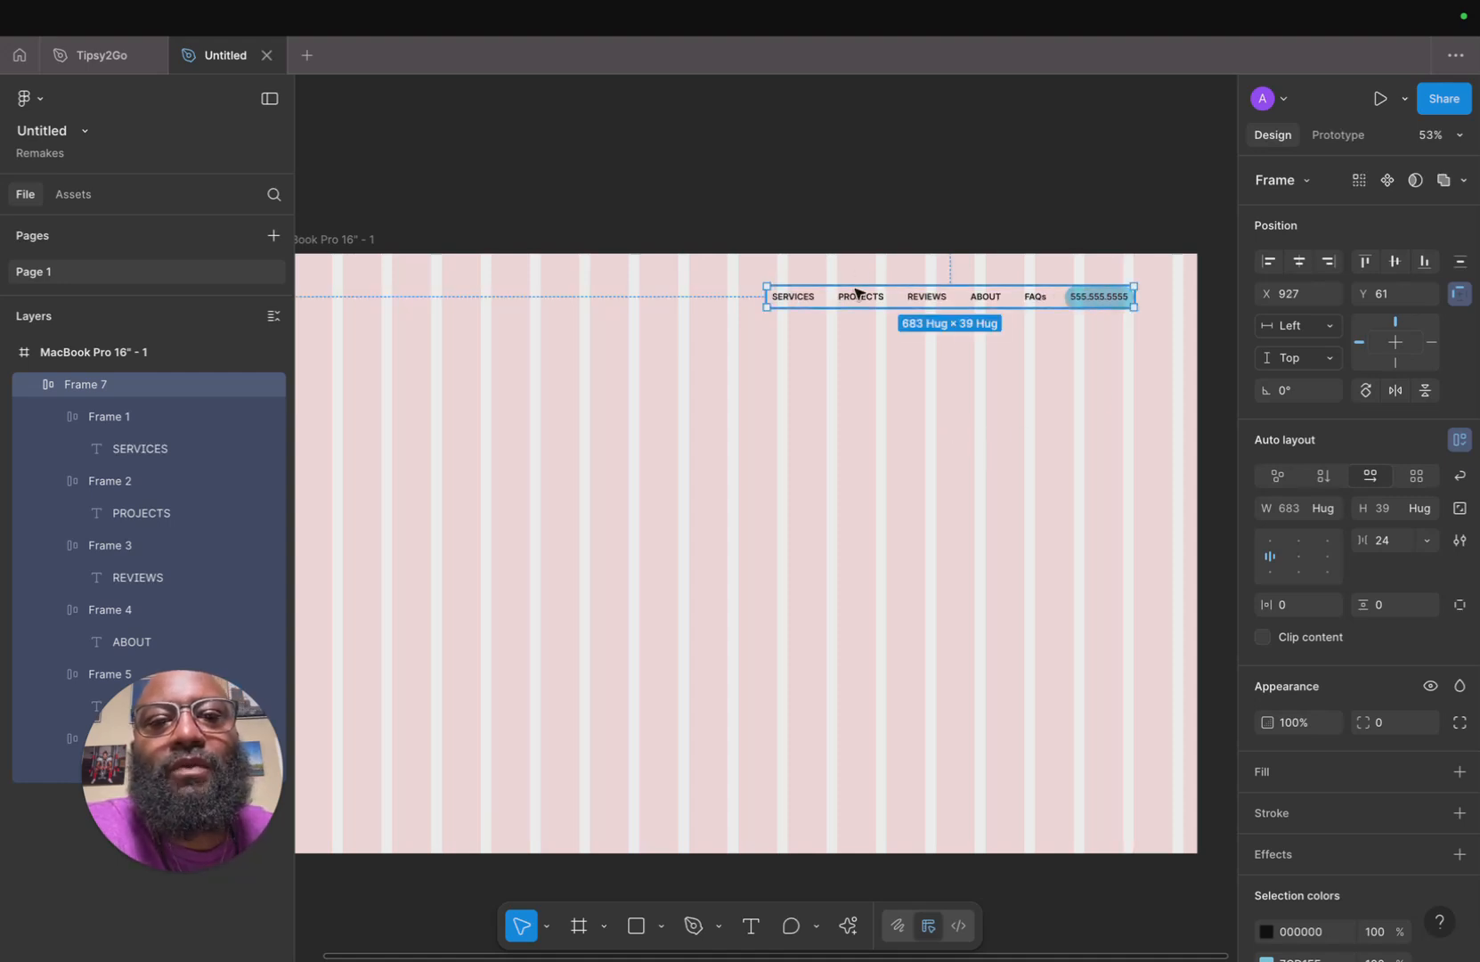
left_click(782, 367)
Draw a full-width rectangle about 1728 × 559 across the top of the frame and send it backward.
scroll(784, 367, "left", 2)
scroll(784, 367, "left", 1)
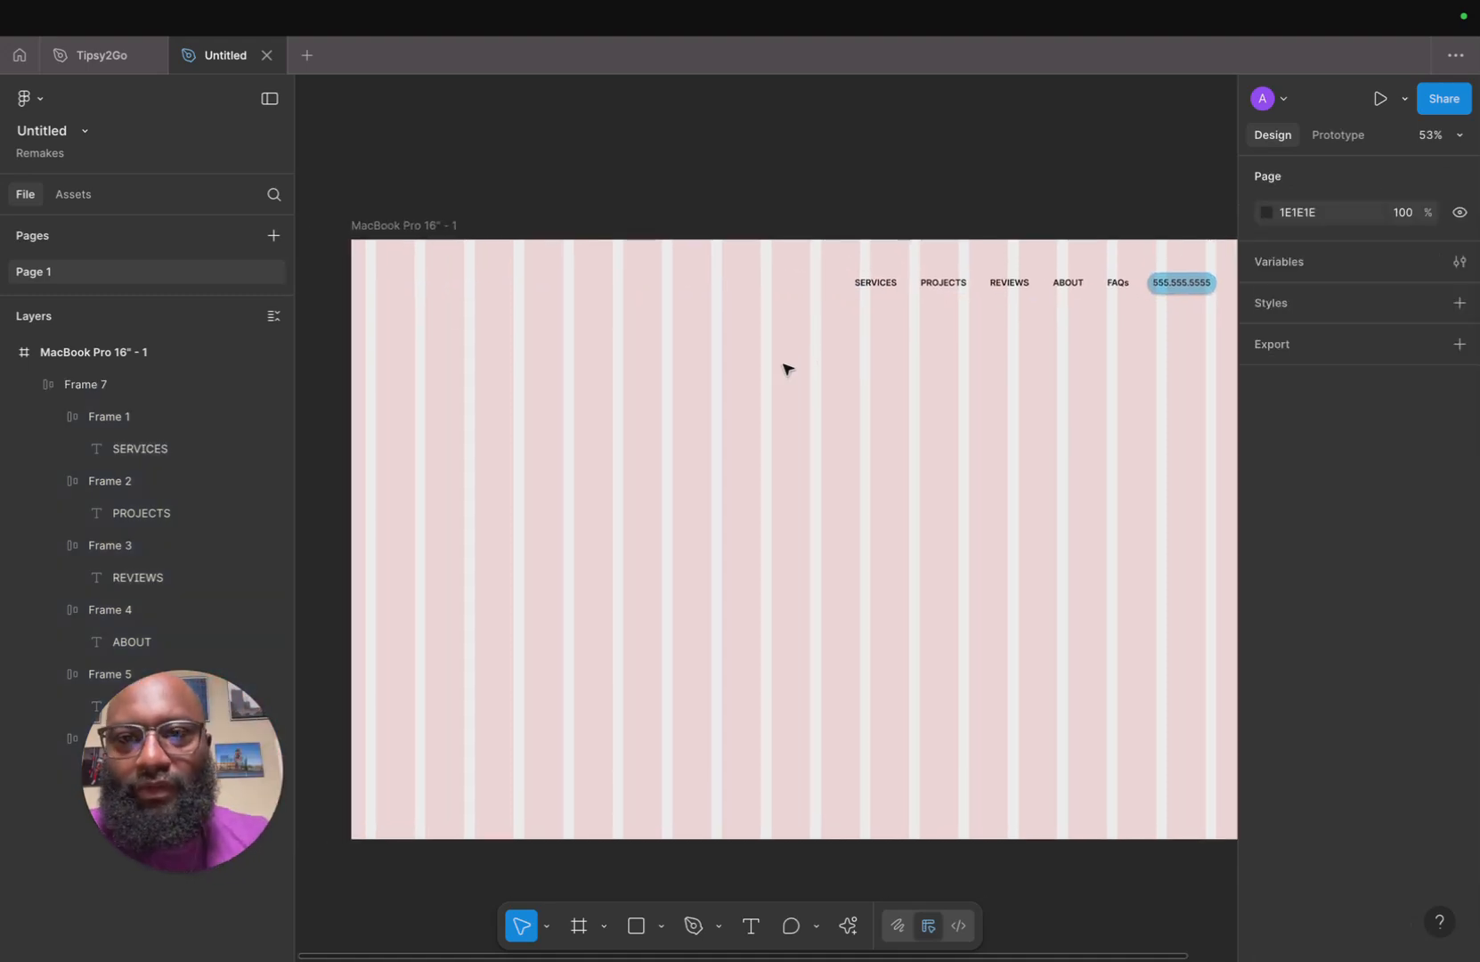
scroll(785, 365, "down", 5)
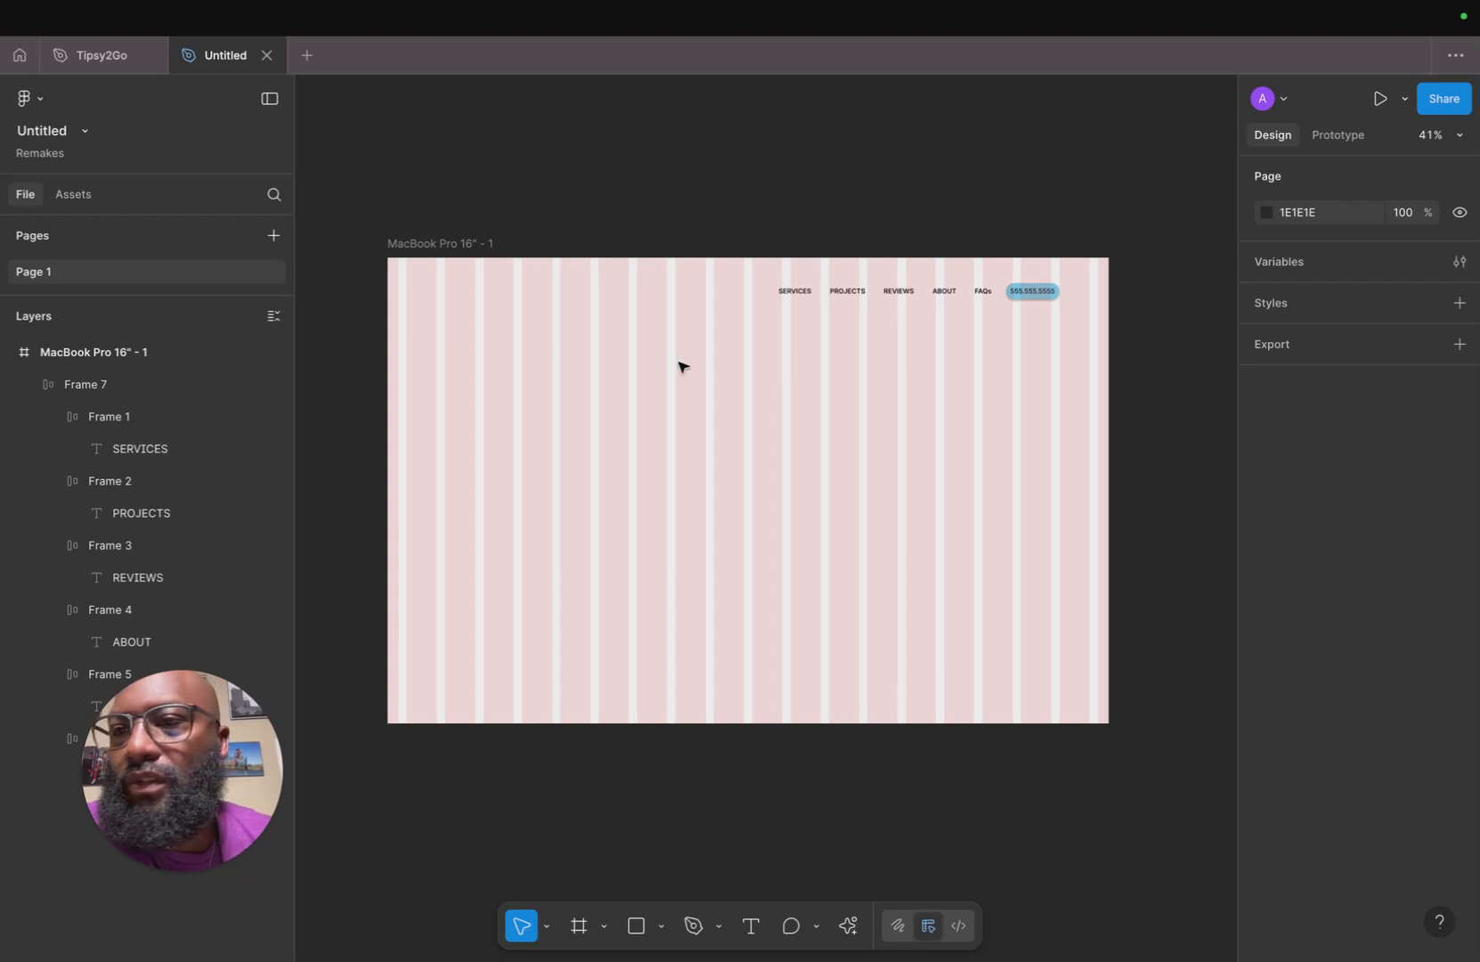
key("r")
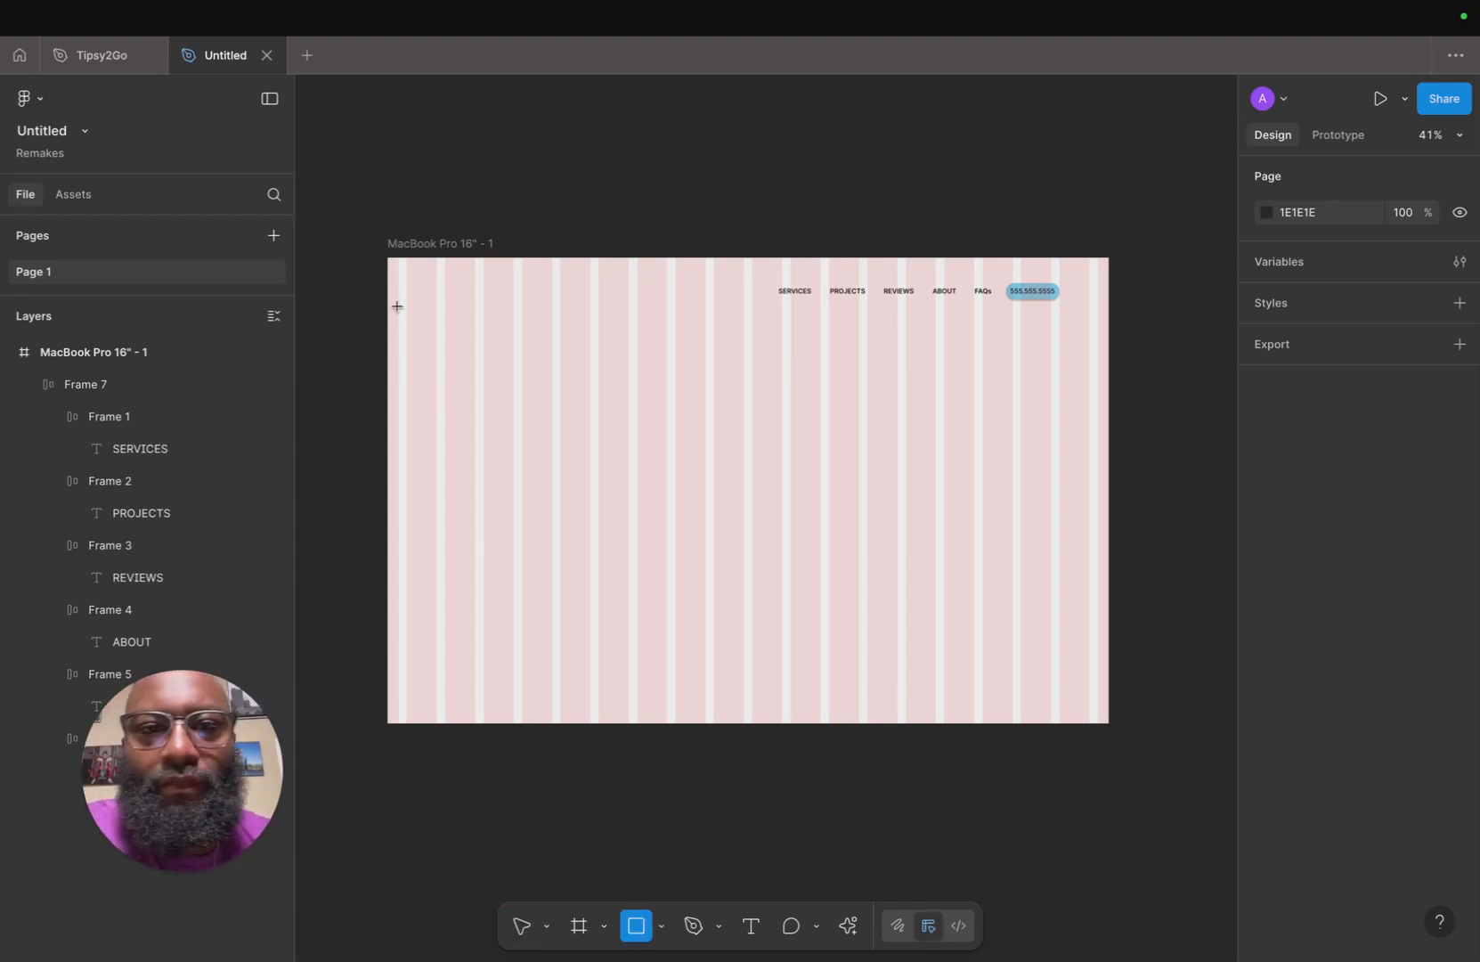
left_click_drag(386, 259, 1109, 490)
key("super+[")
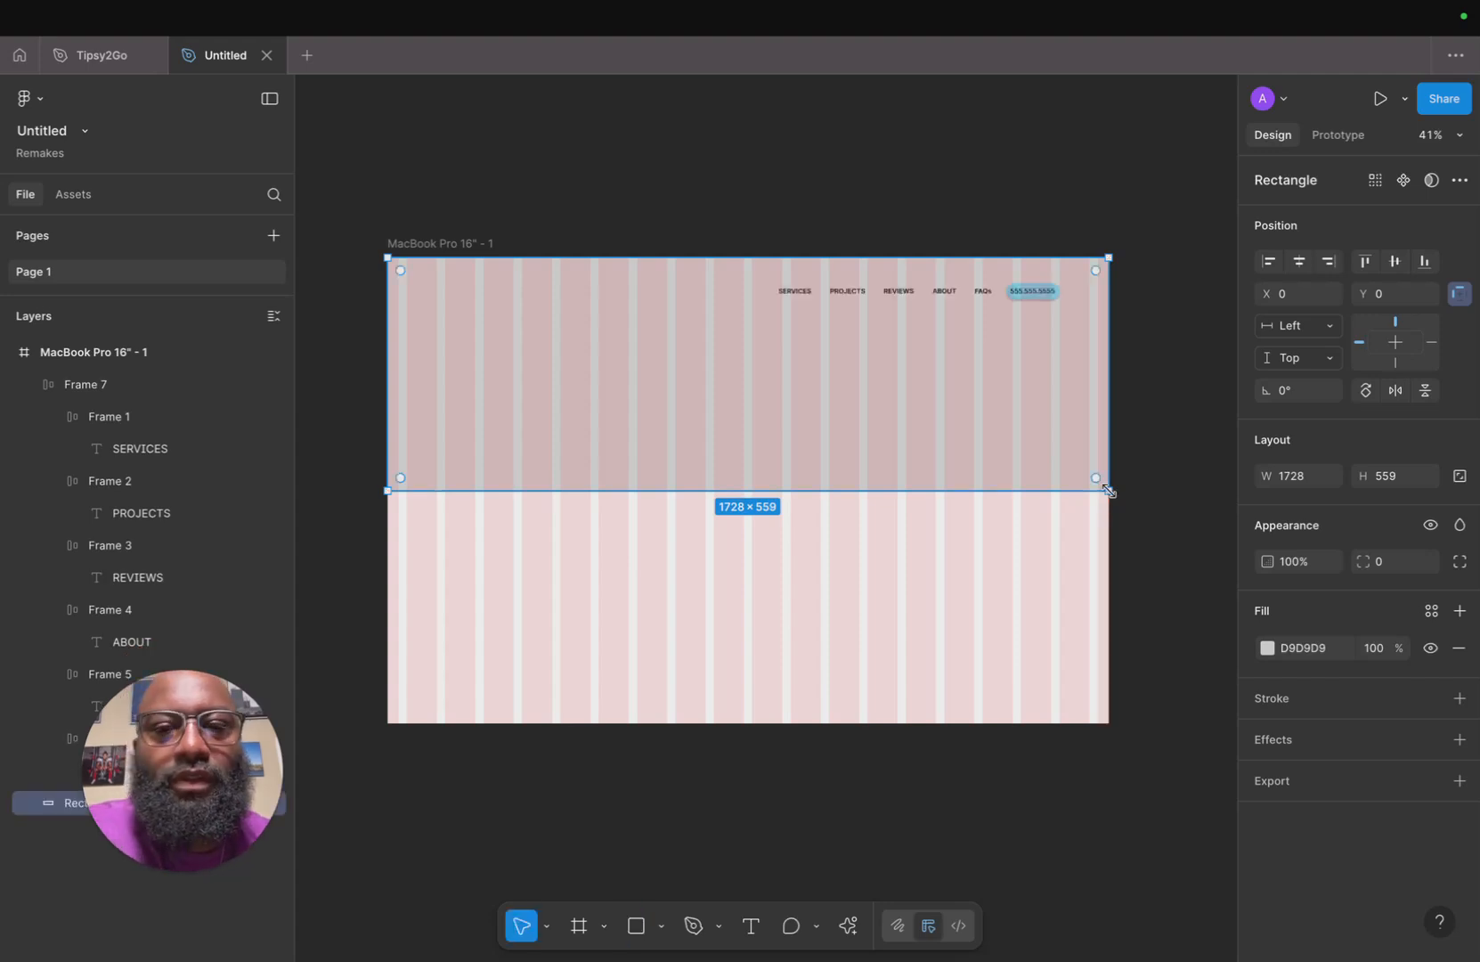
left_click(621, 799)
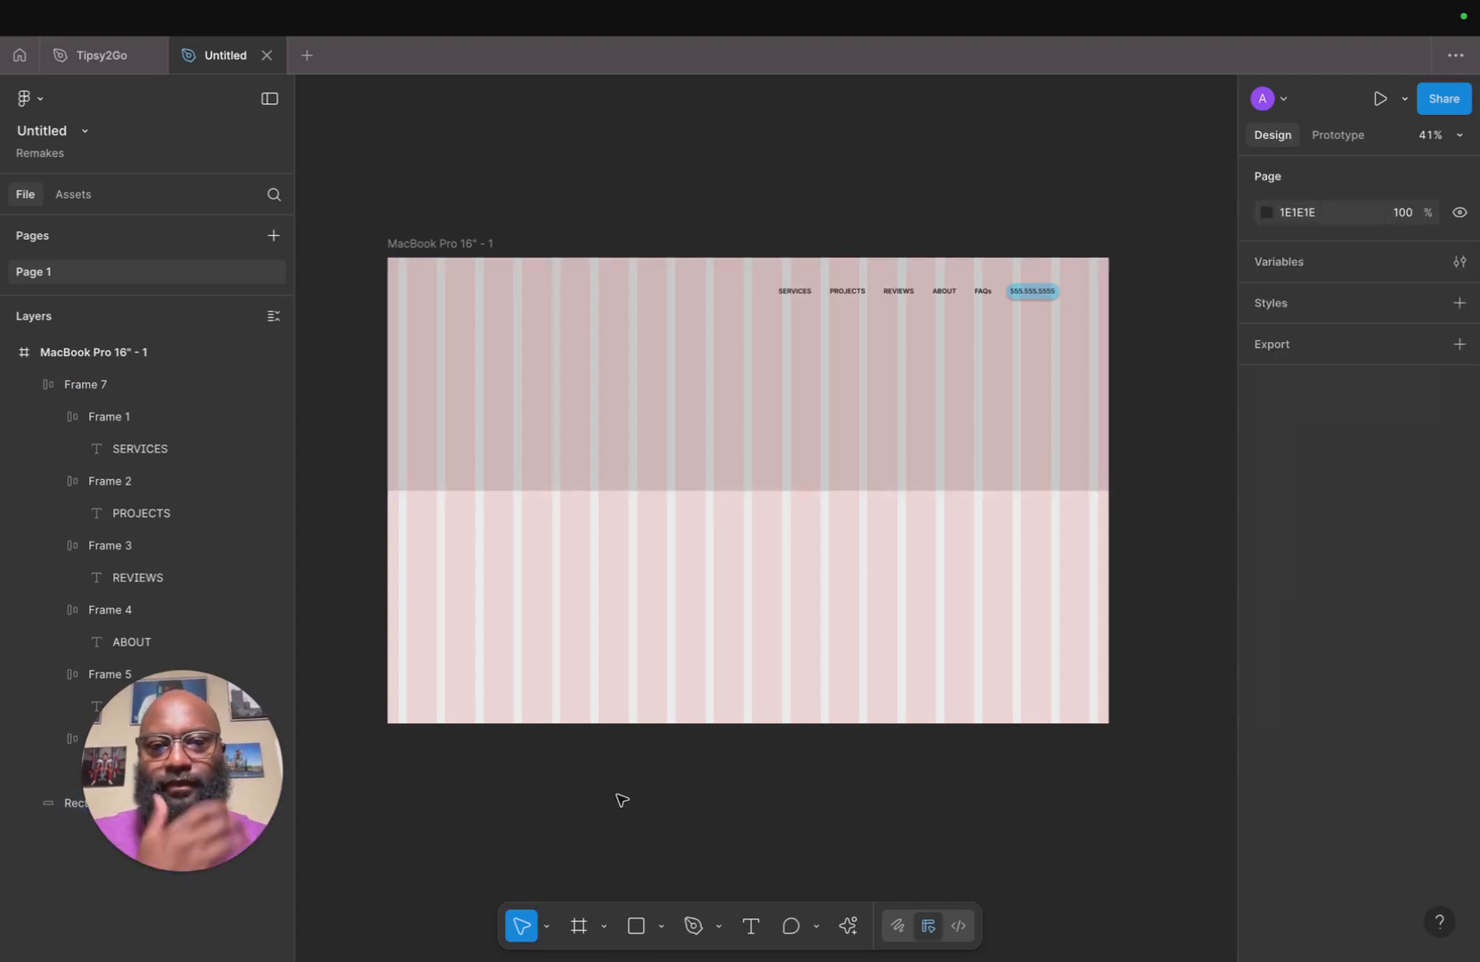
Place the luxury modern home interior image from Recents into the hero area at the top of the frame.
key("super+shift+k")
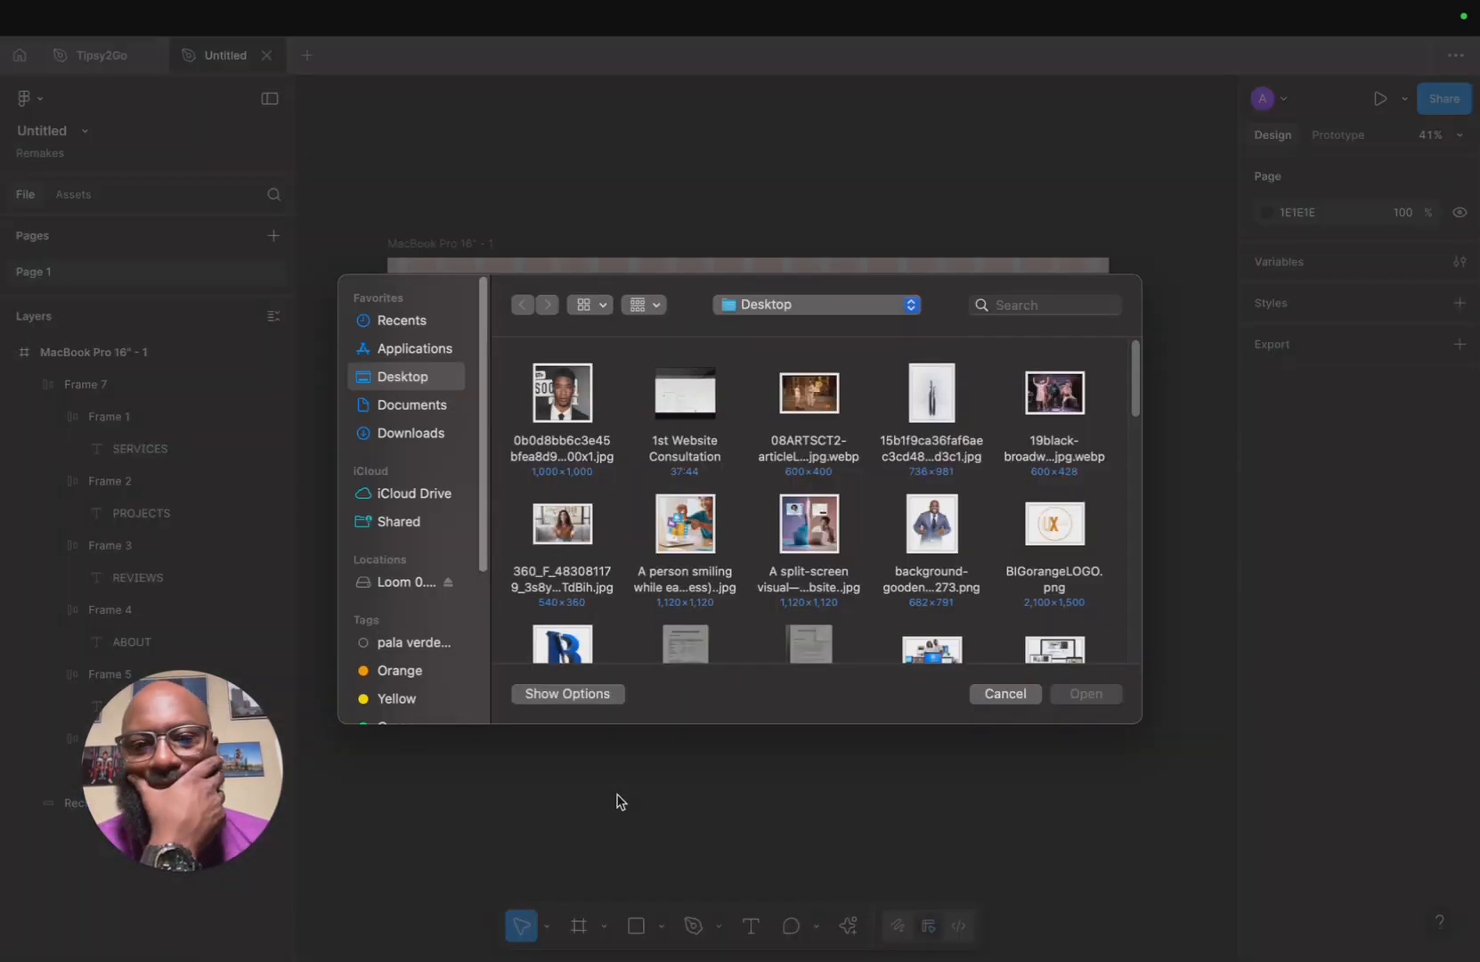
left_click(422, 327)
left_click(569, 430)
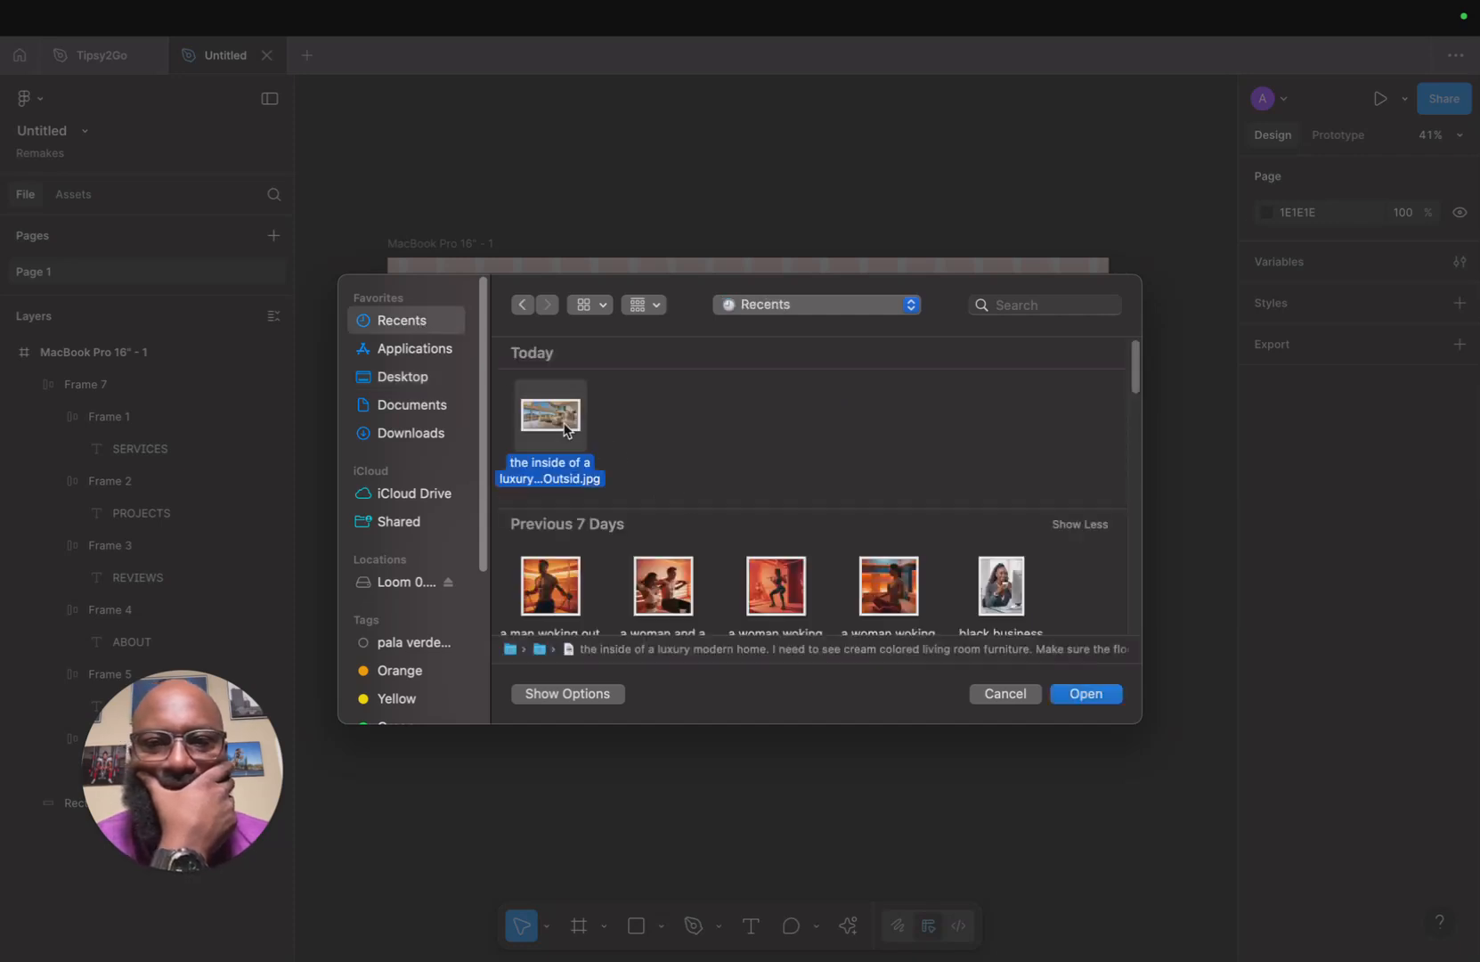
left_click(1083, 694)
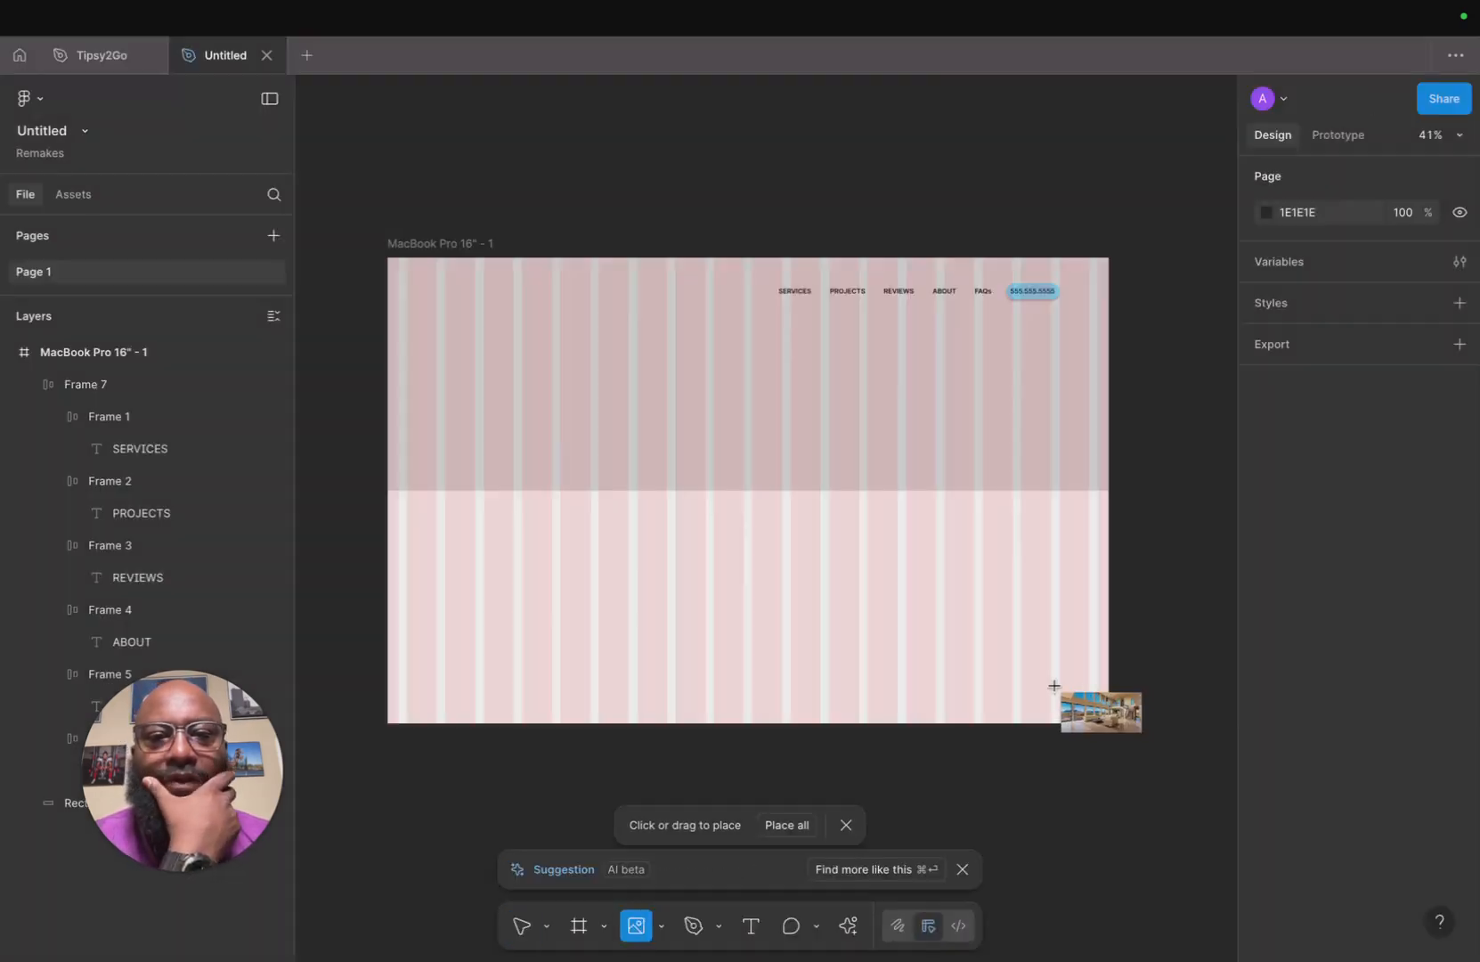
left_click(791, 422)
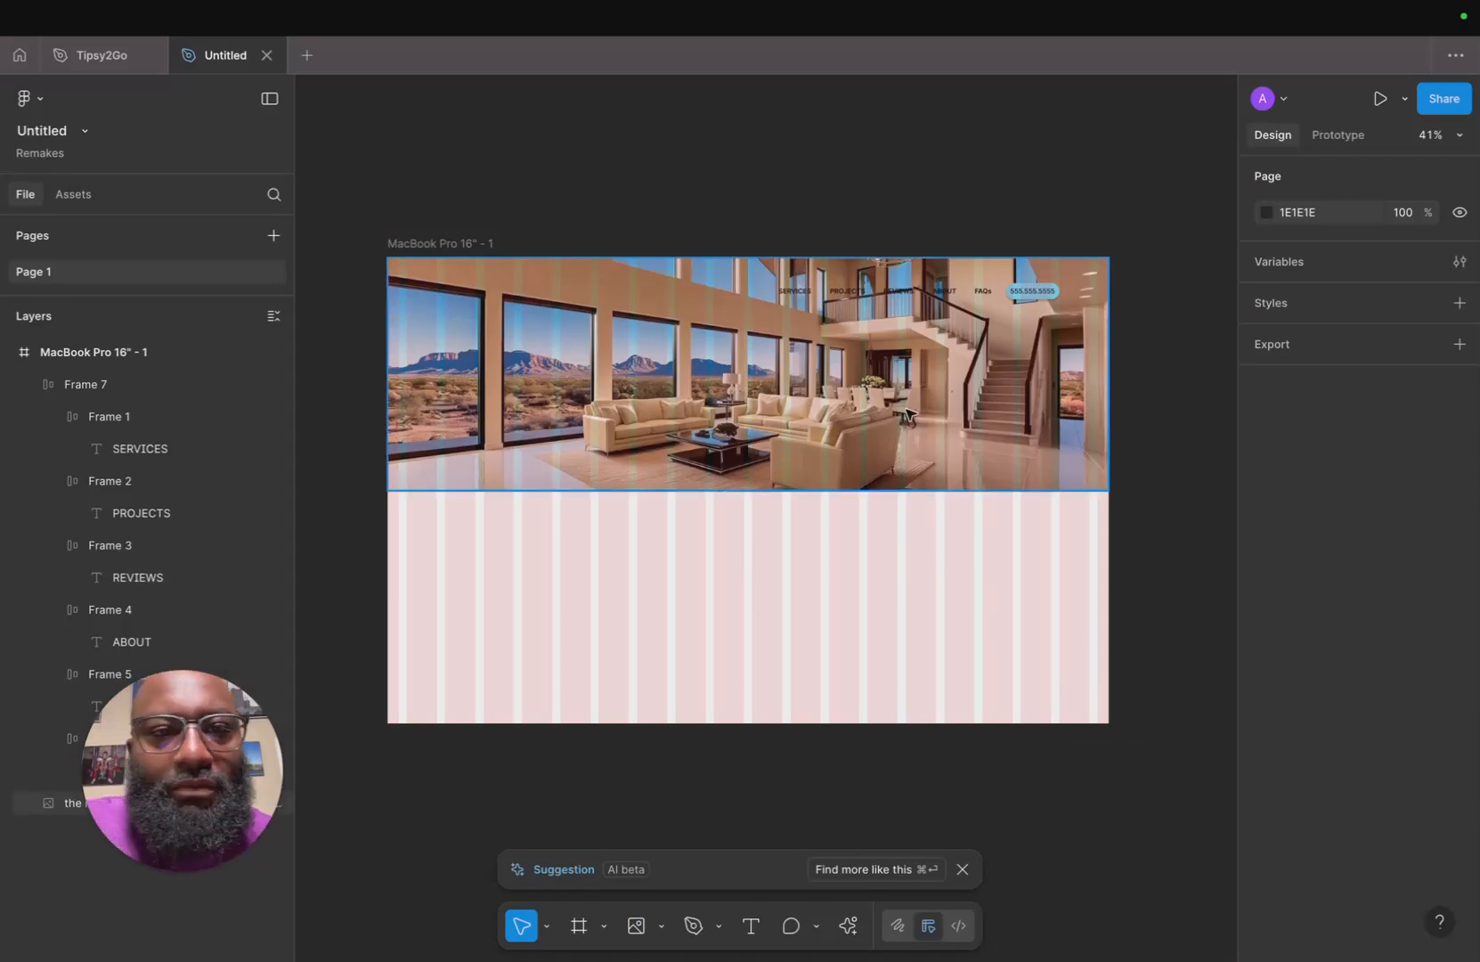
Hide the layout guides to preview the hero section.
scroll(909, 413, "down", 3)
scroll(908, 413, "left", 2)
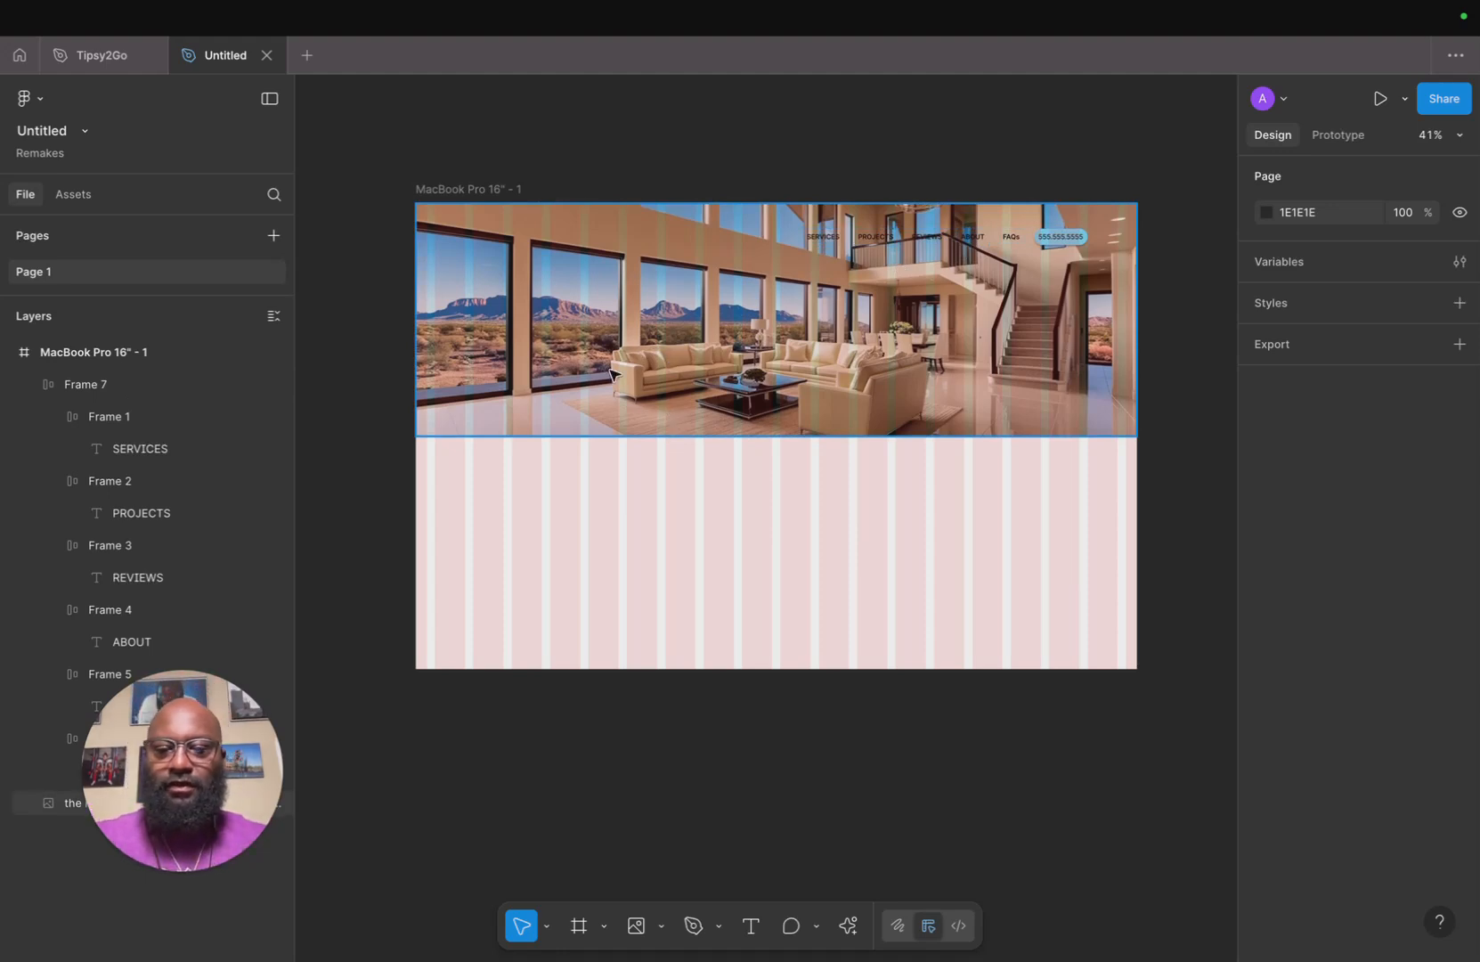
key("ctrl+shift+4")
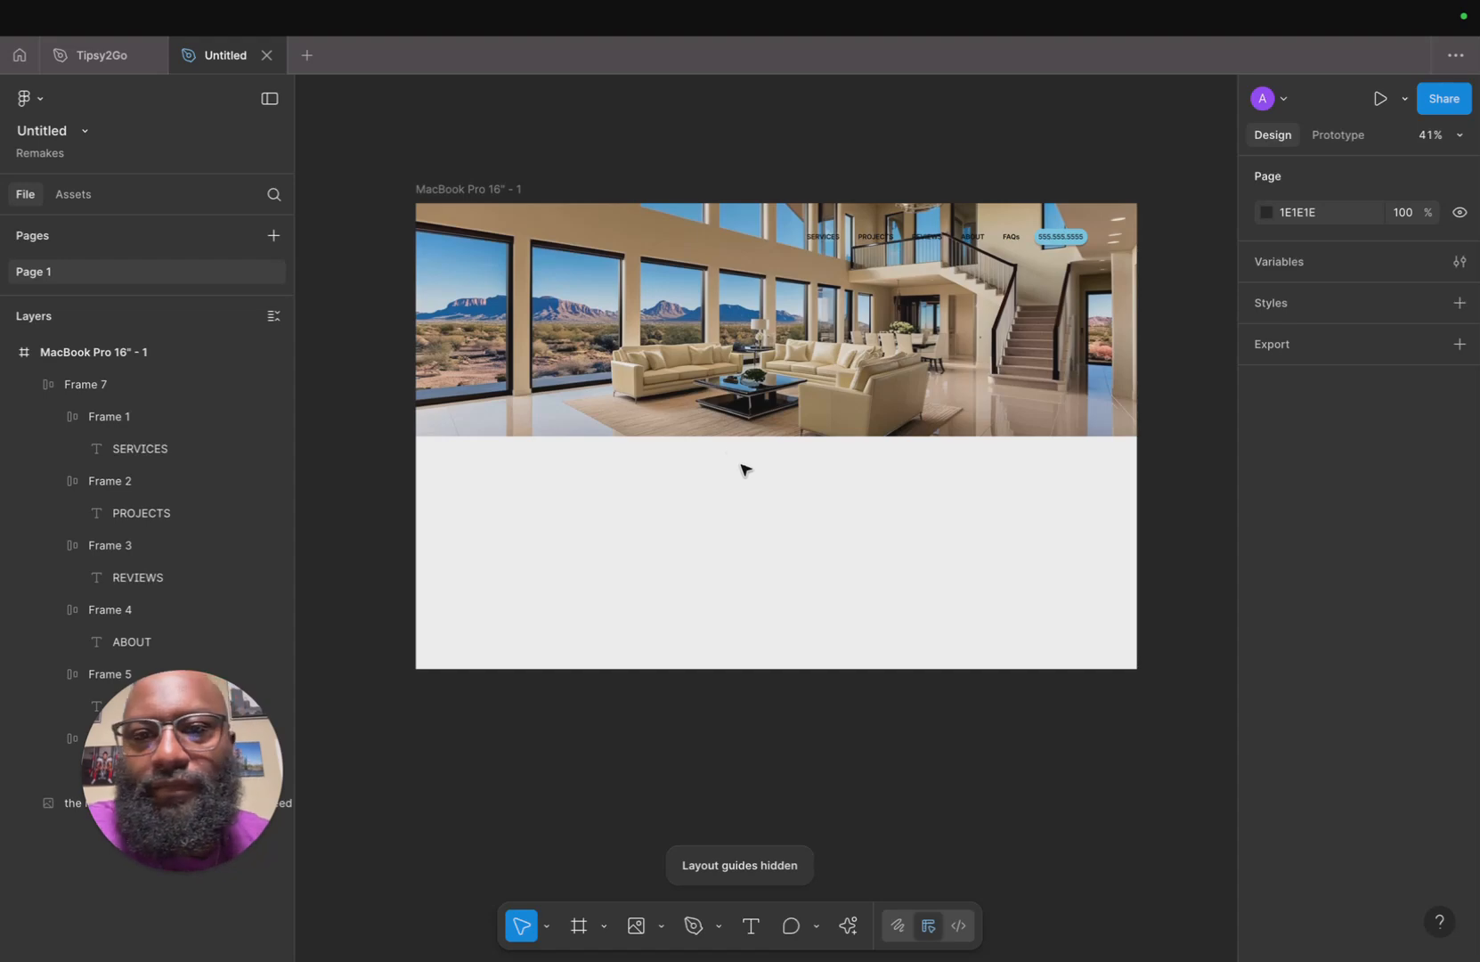
scroll(643, 383, "up", 5)
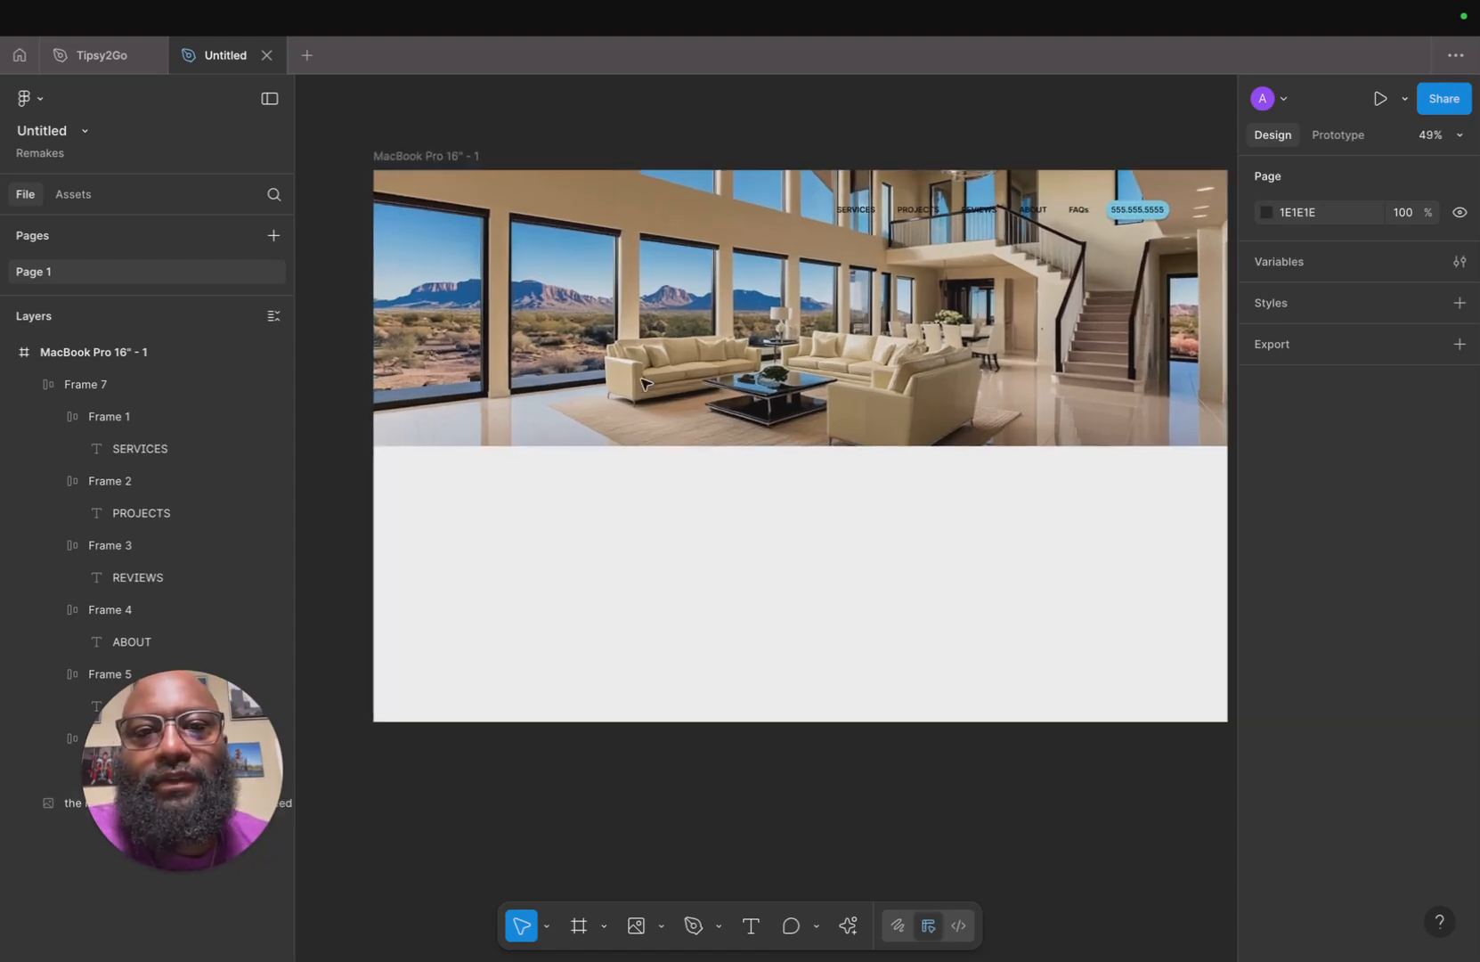
scroll(636, 392, "down", 5)
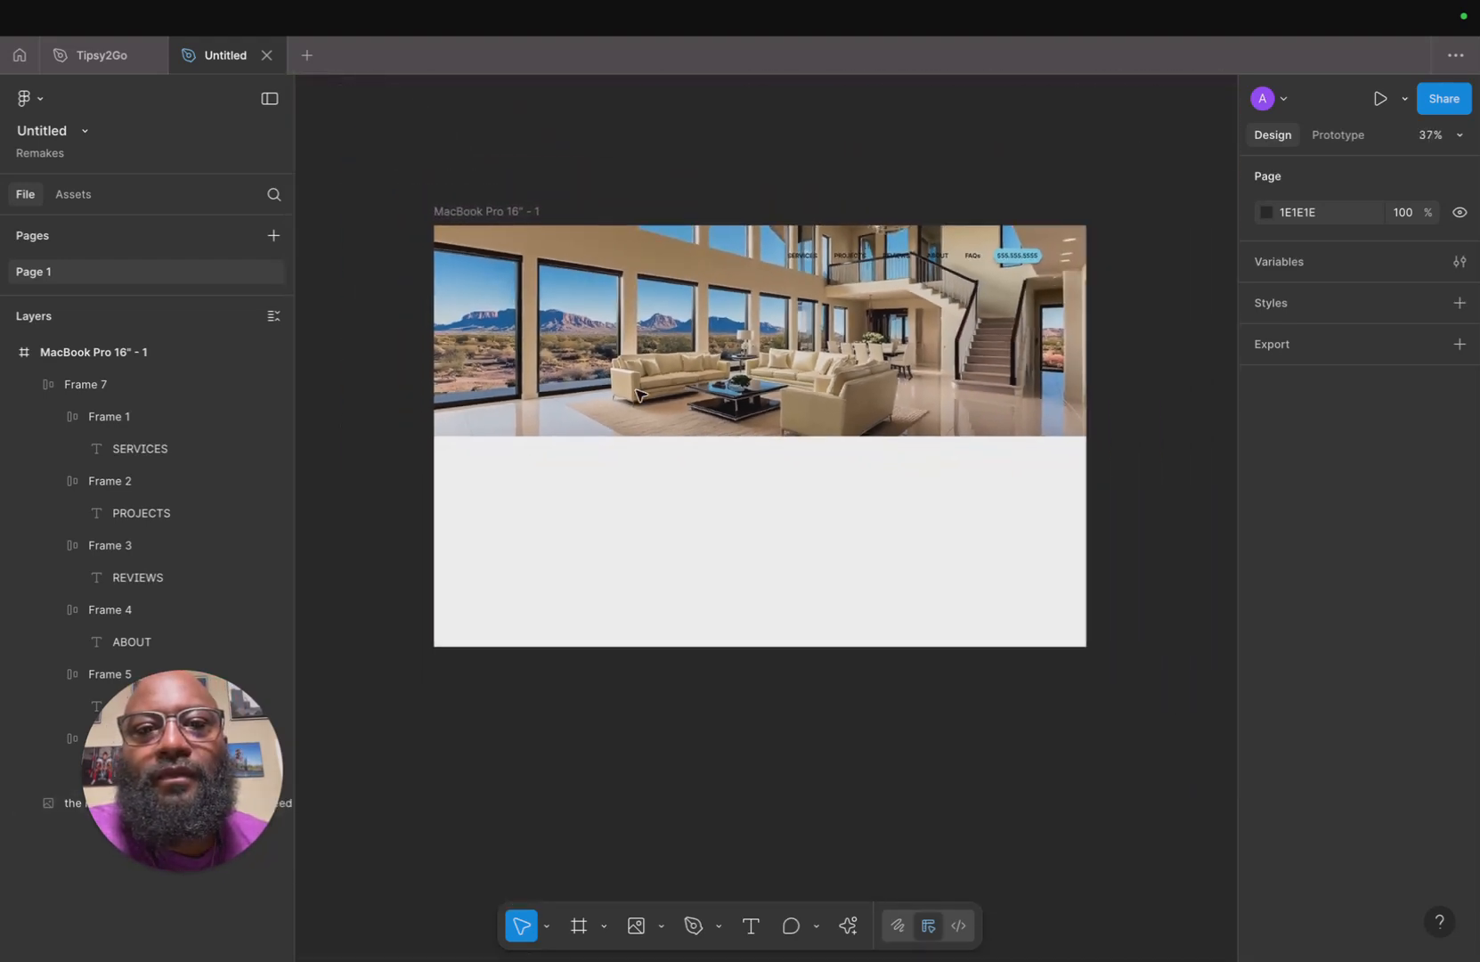
scroll(635, 390, "up", 1)
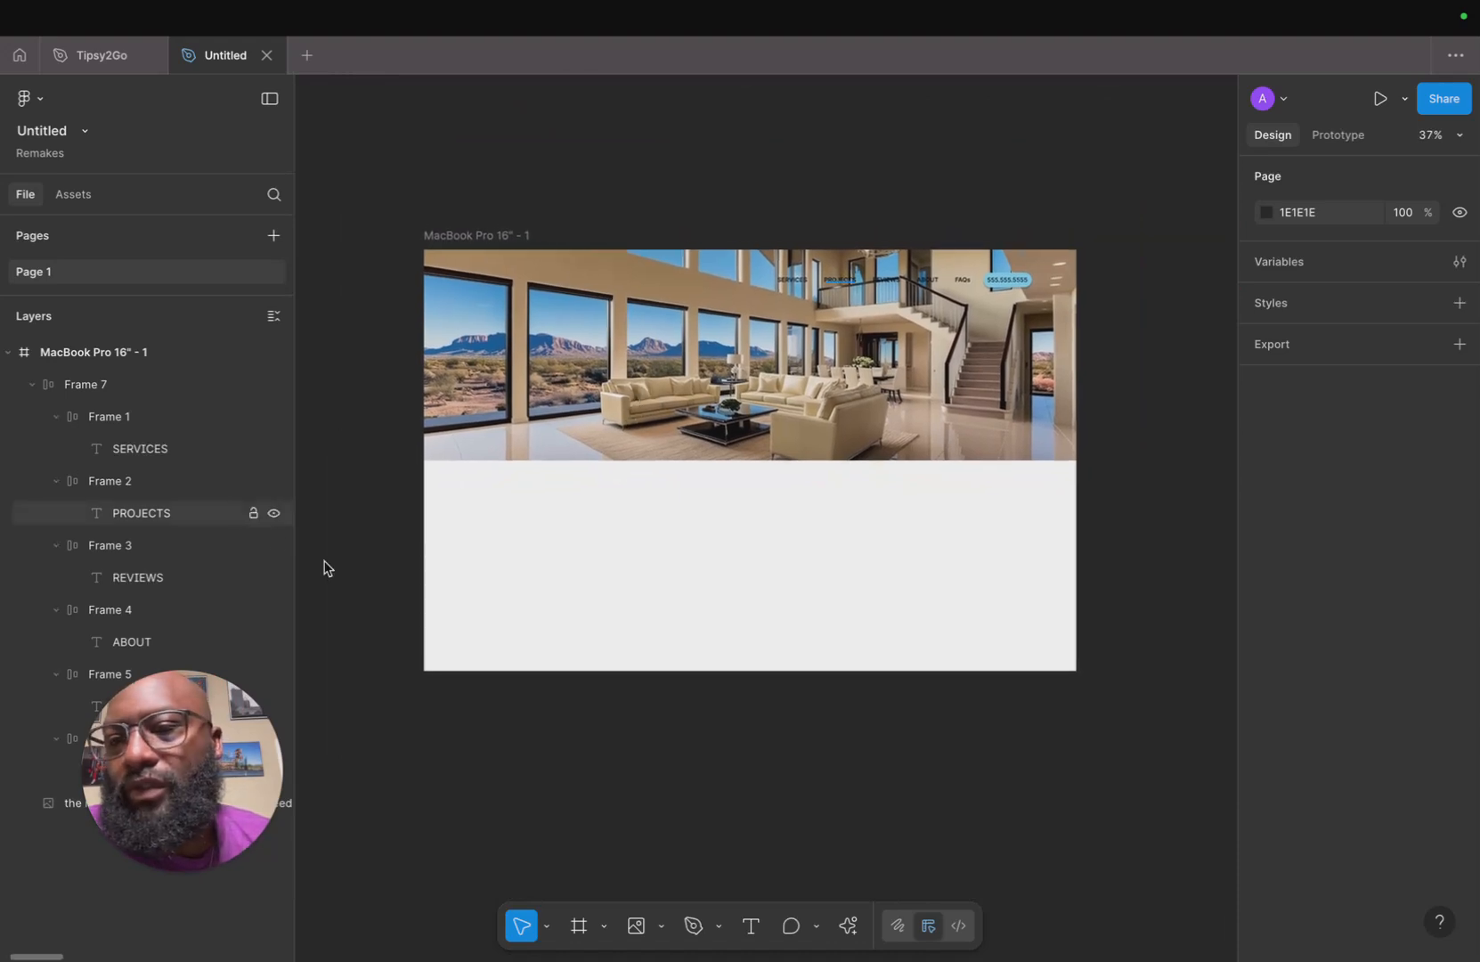
Draw a 1728 × 559 rectangle over the hero image and fill it black at 73% opacity.
key("r")
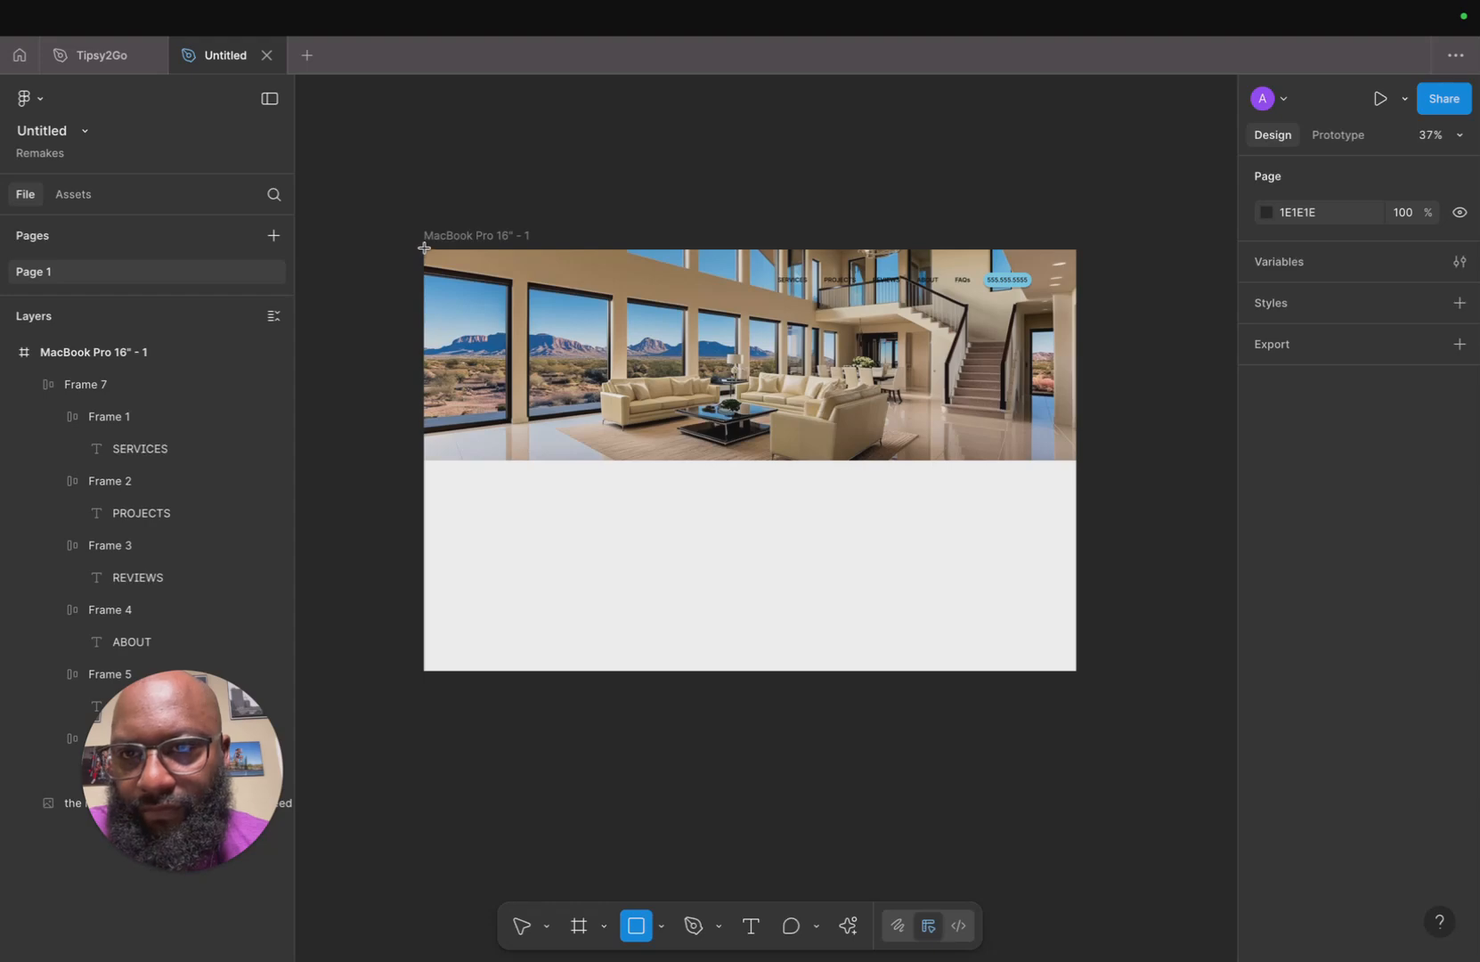
mouse_move(424, 249)
left_mouse_down()
mouse_move(1030, 430)
mouse_move(1073, 464)
mouse_move(1066, 434)
mouse_move(1072, 460)
left_mouse_up()
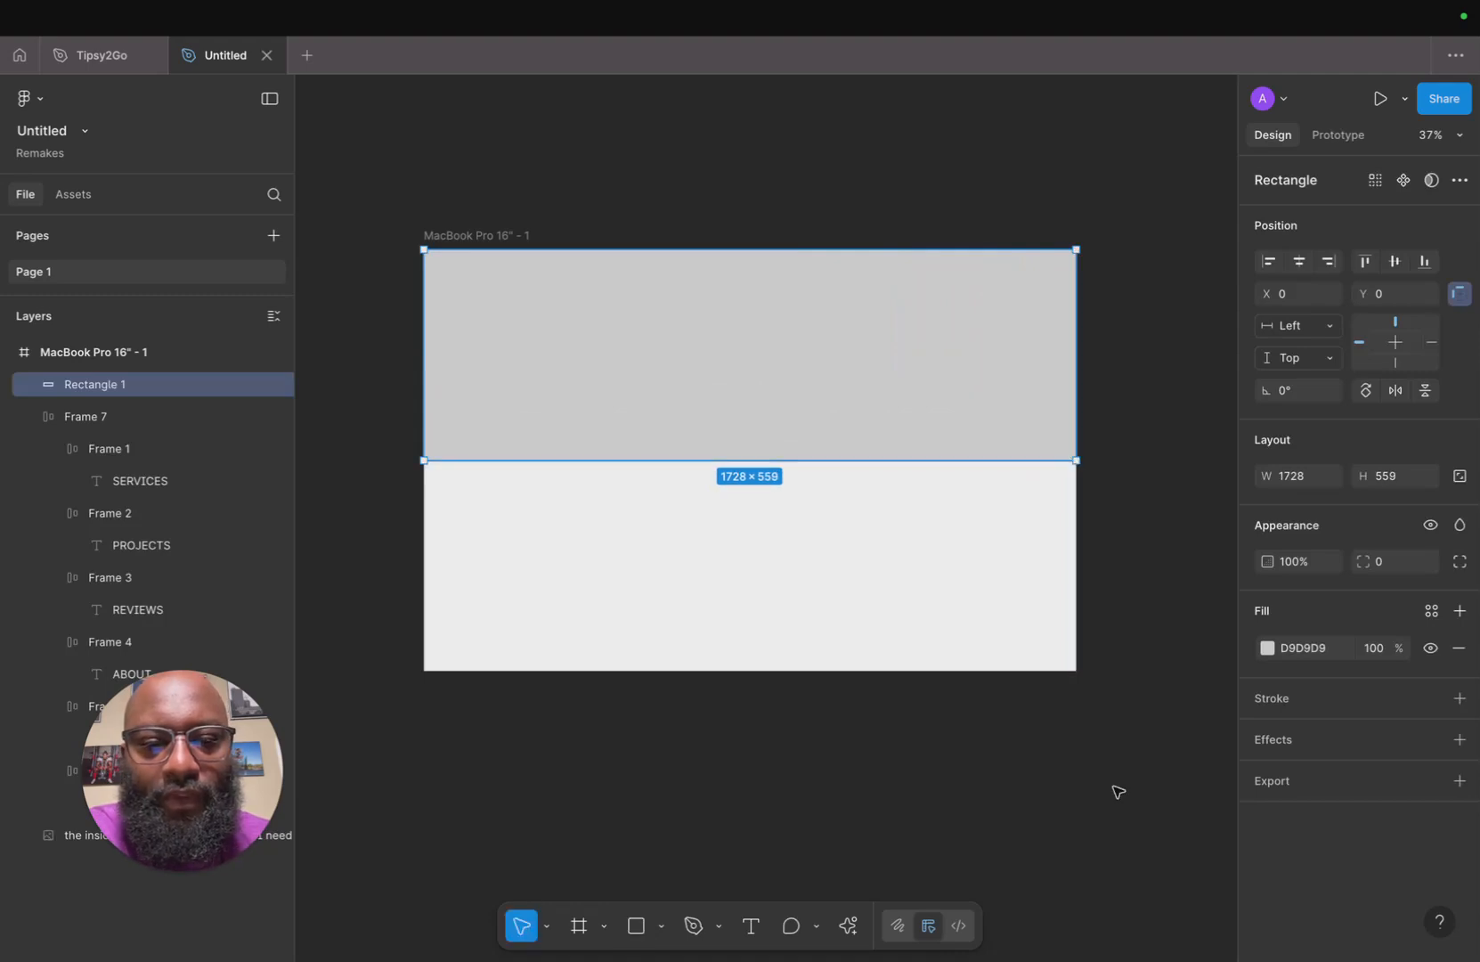
left_click(1268, 647)
left_click(1022, 920)
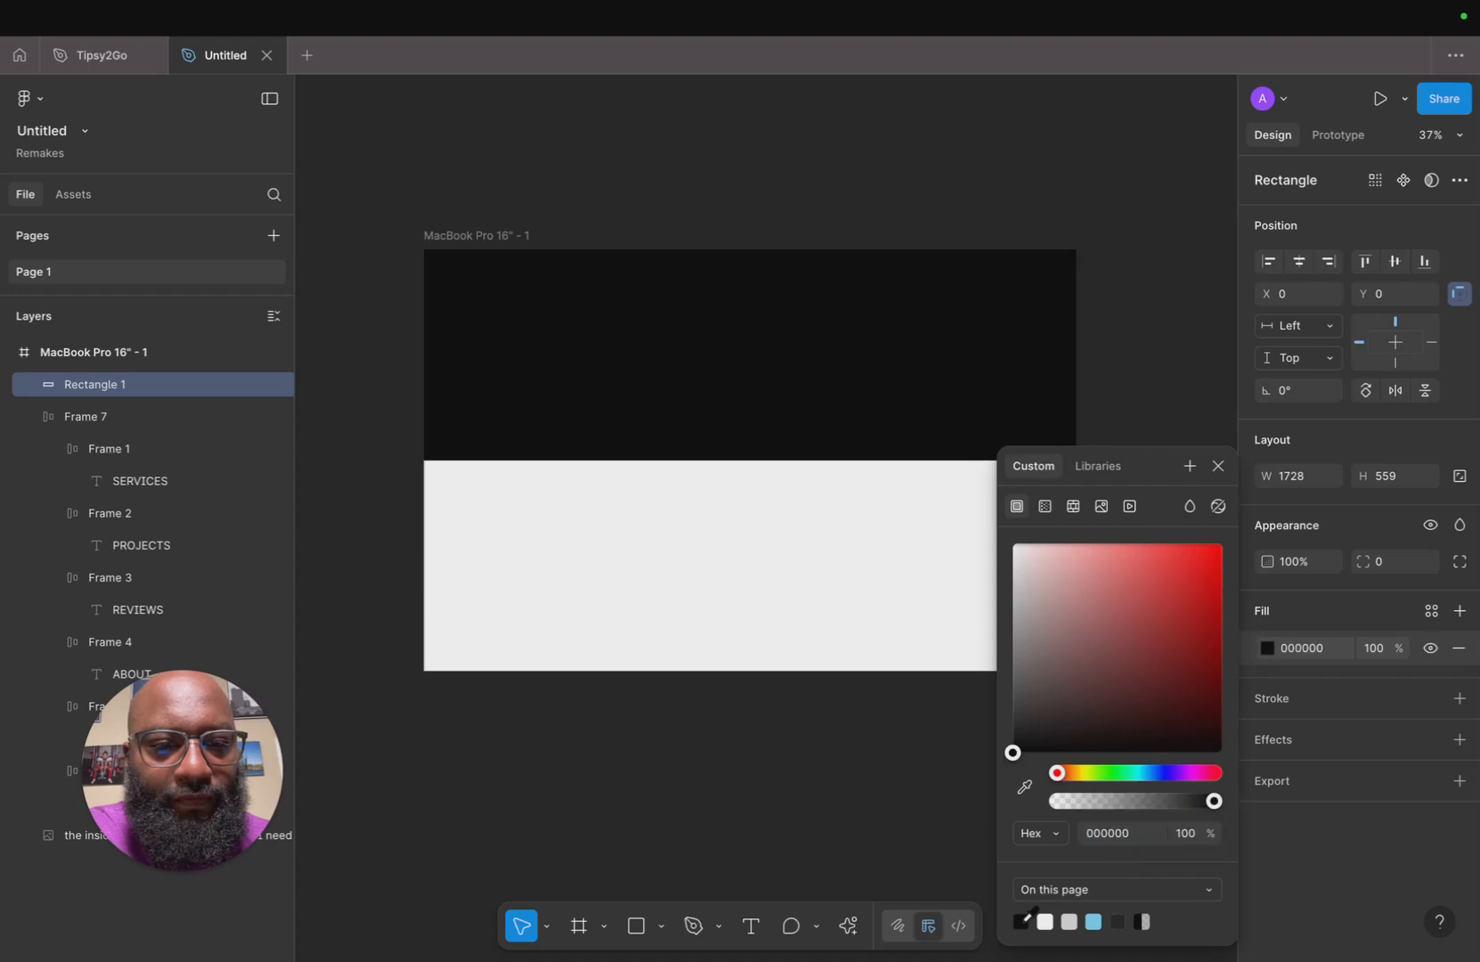
left_click_drag(1214, 801, 1176, 809)
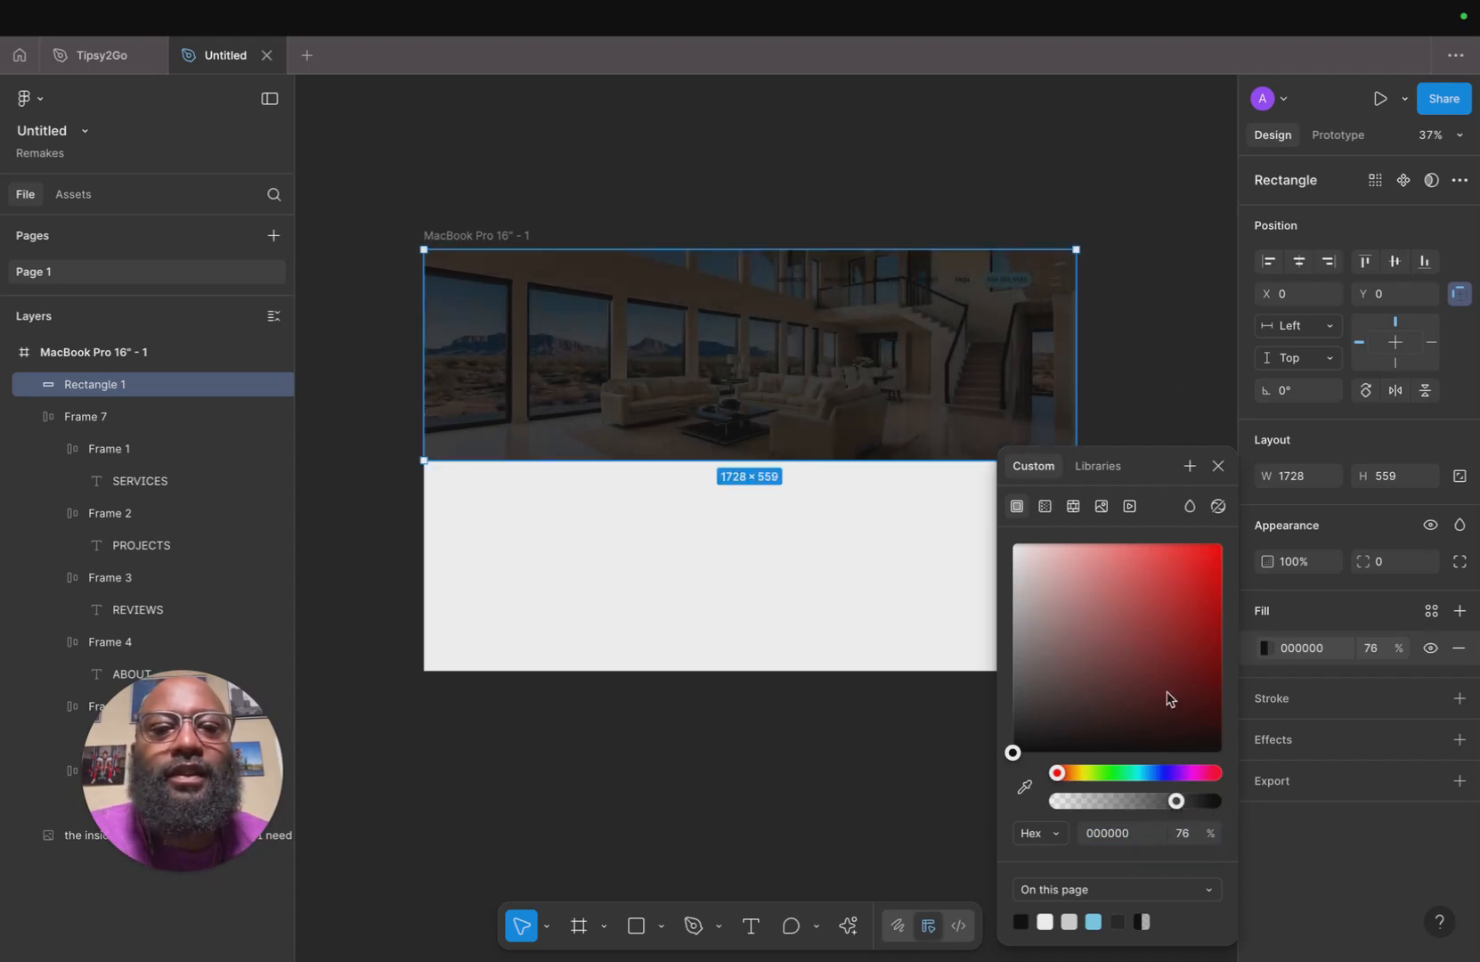
left_click_drag(1177, 806, 1172, 806)
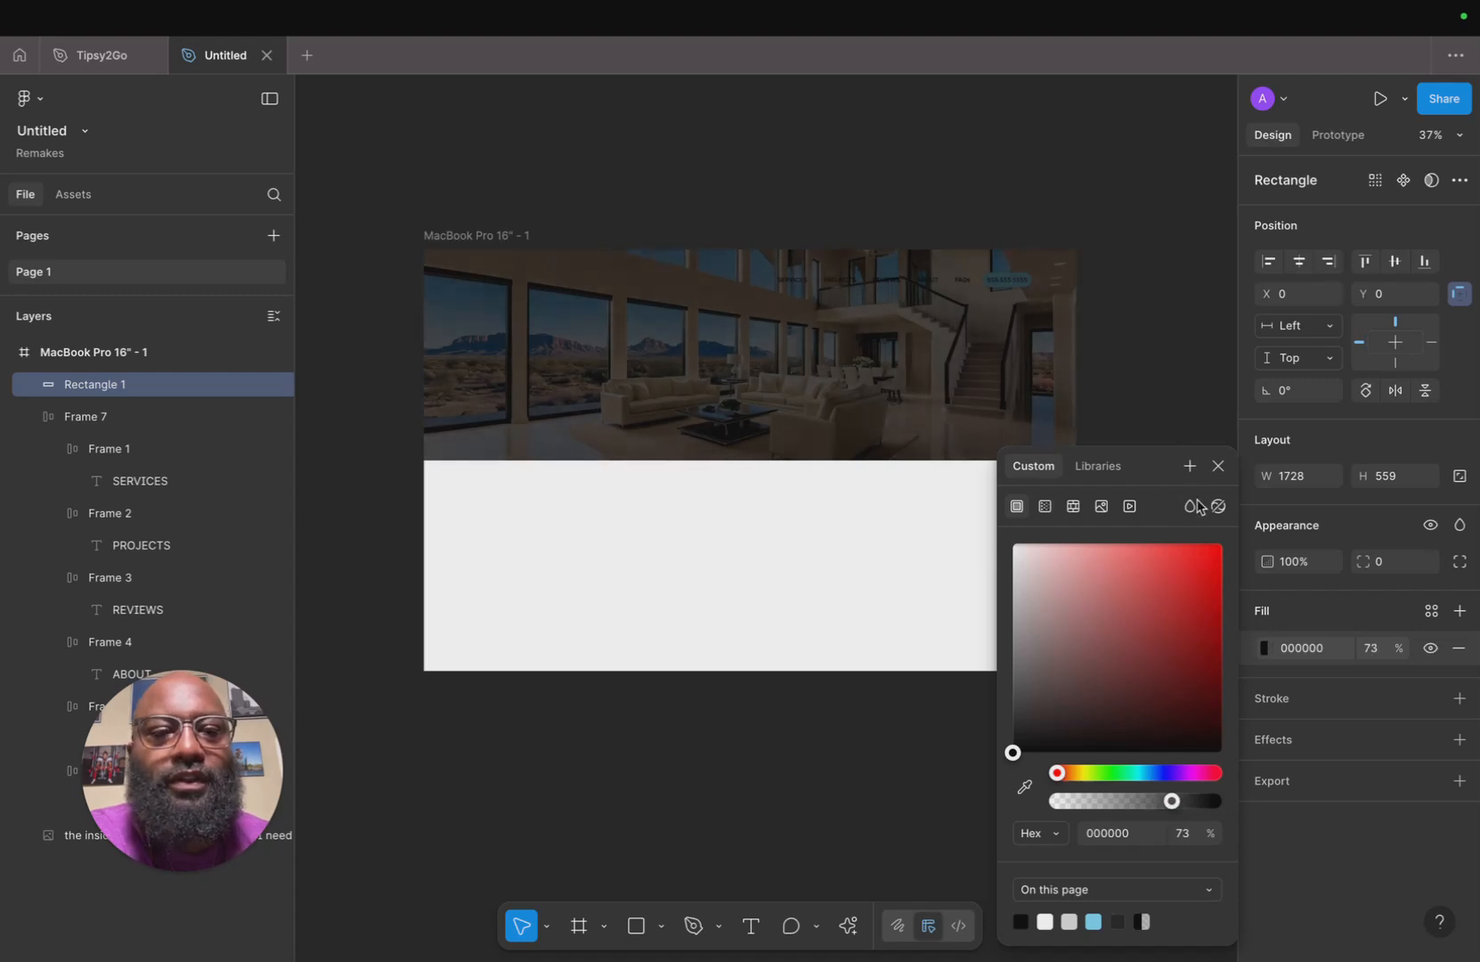
left_click(1218, 466)
Lock the dark overlay rectangle so it cannot be selected on the canvas.
left_click(1123, 359)
left_click(942, 288)
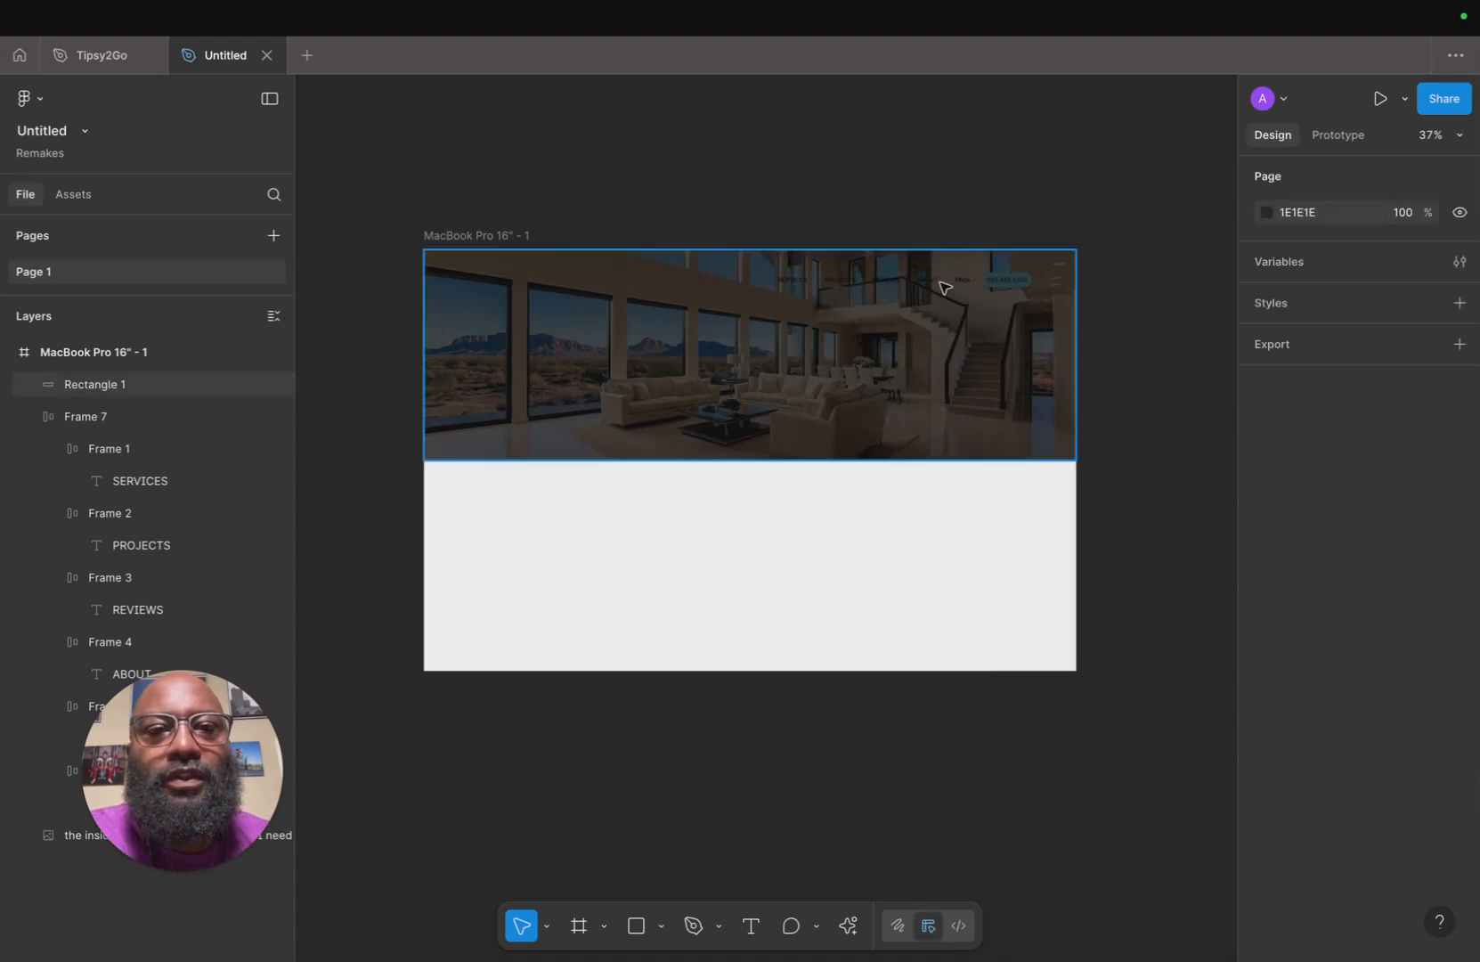
double_click(943, 287)
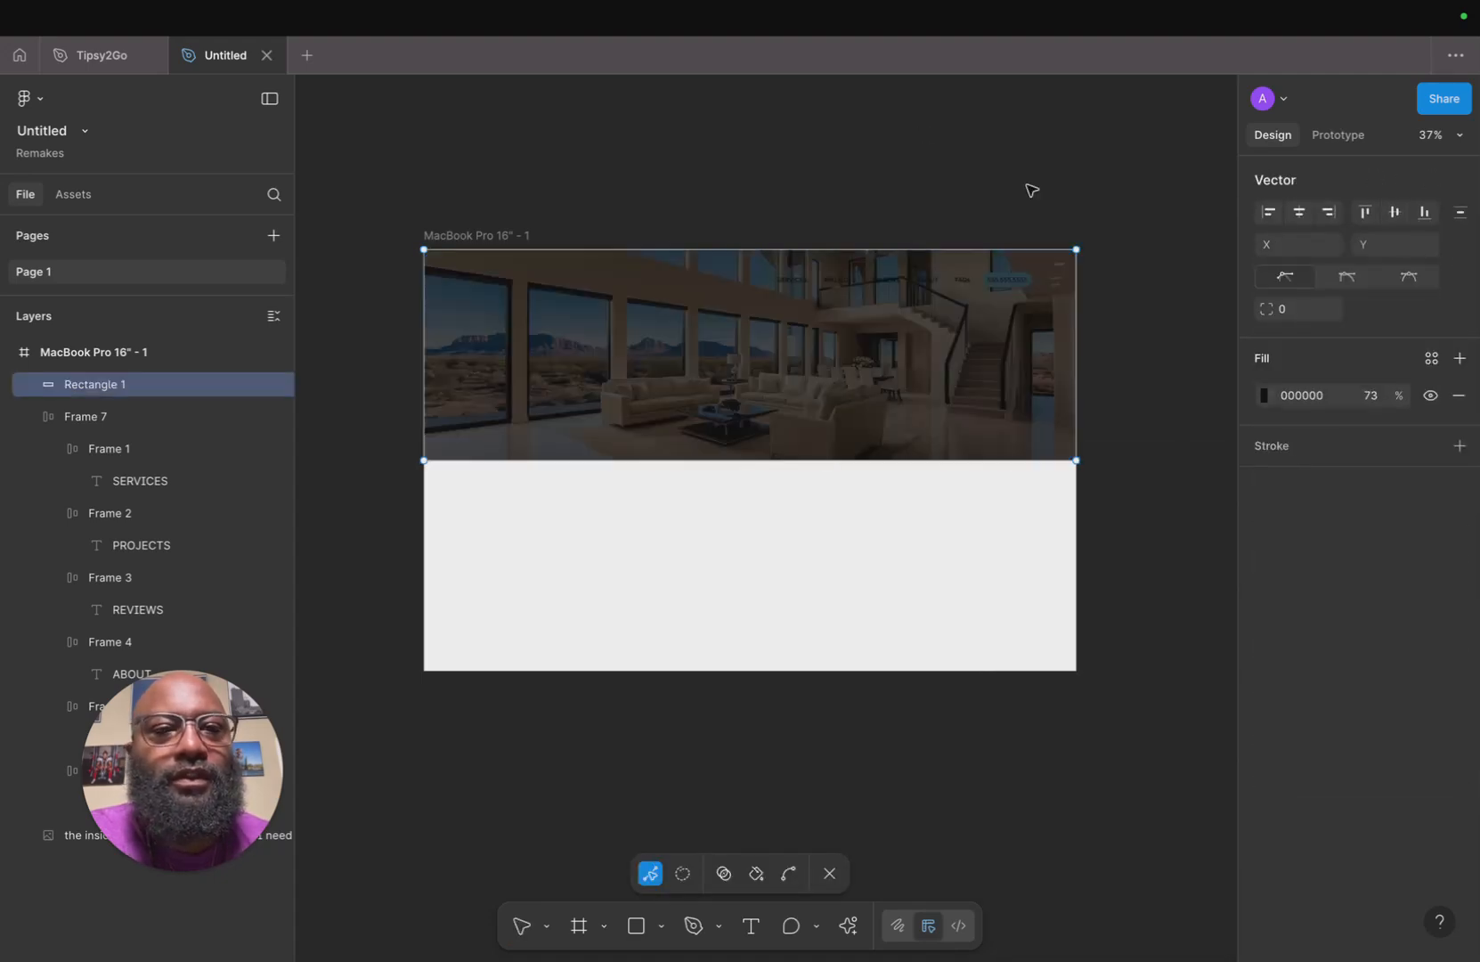
left_click(830, 875)
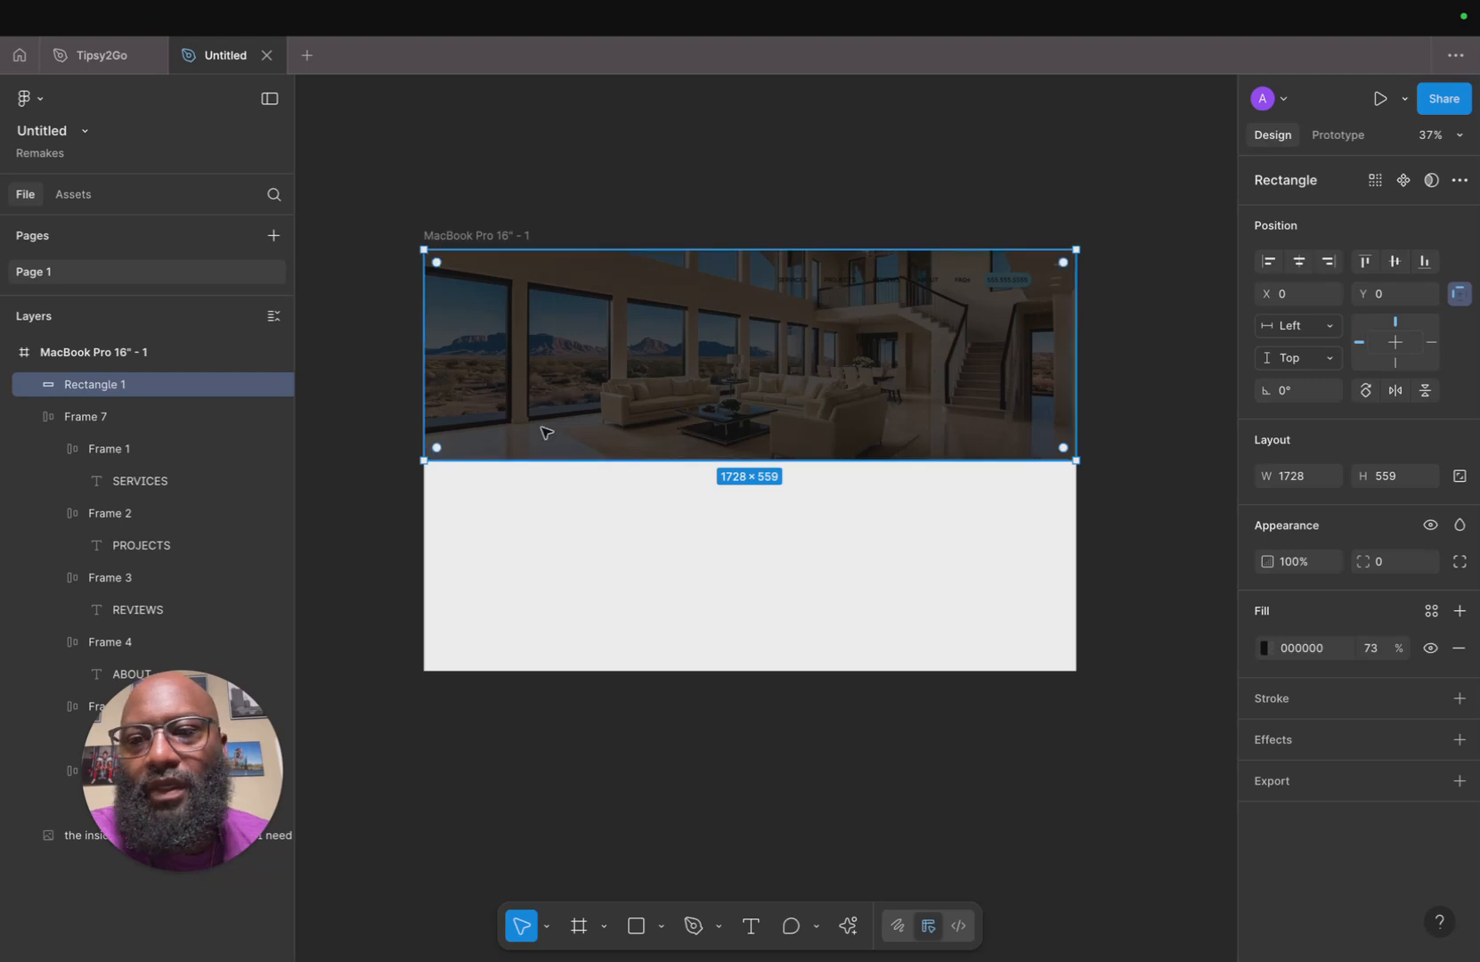
left_click(247, 388)
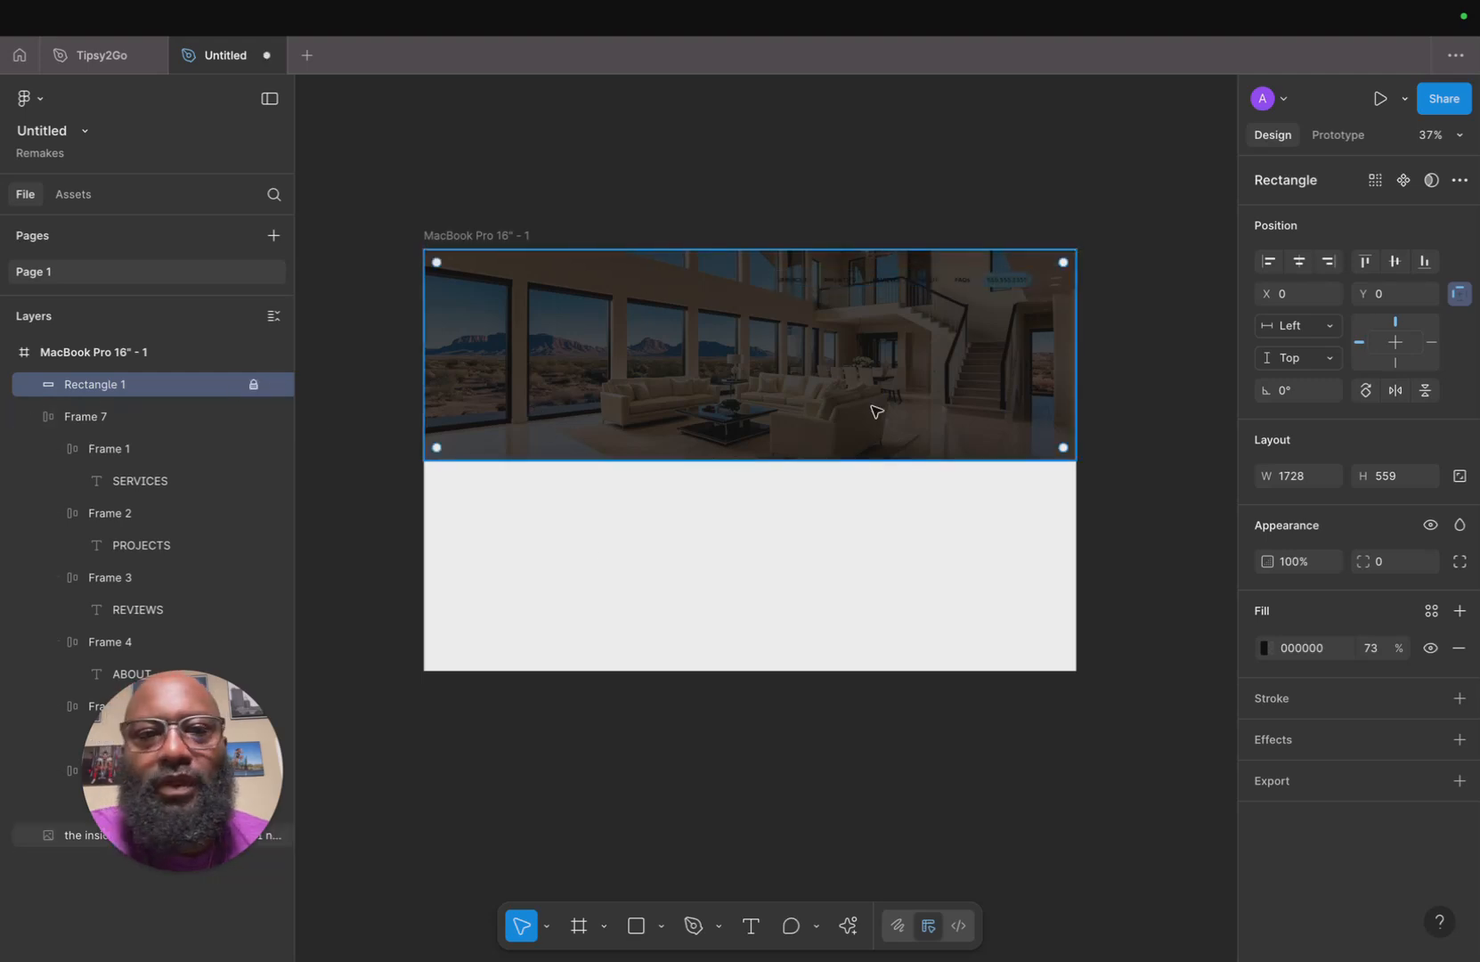
Change the navigation bar's black text color to white FFFFFF.
left_click(894, 282)
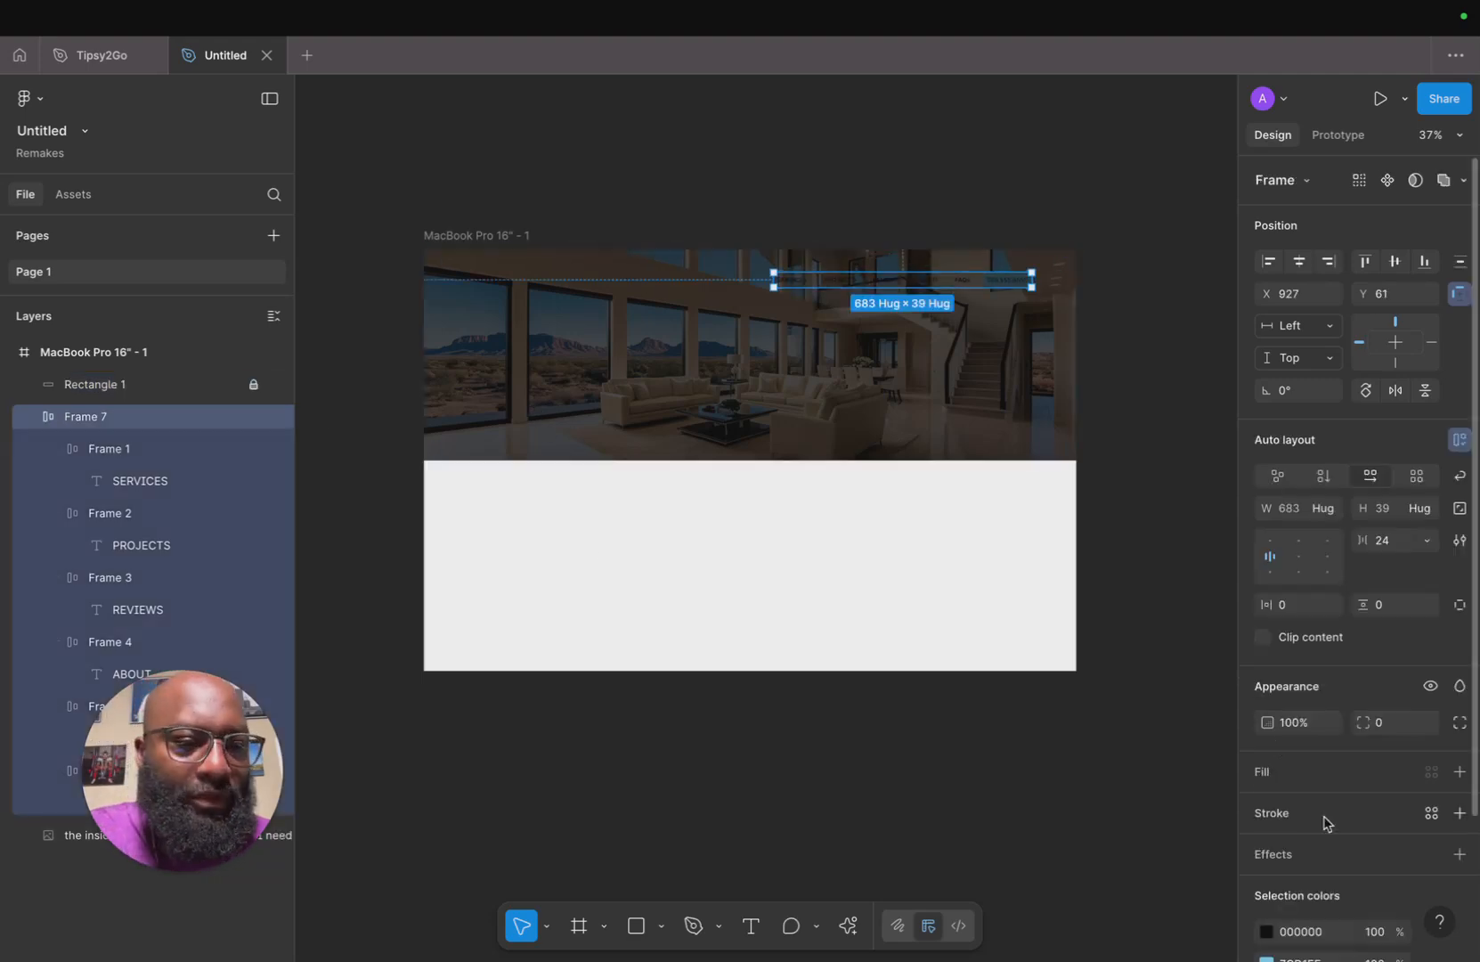
scroll(1304, 805, "down", 3)
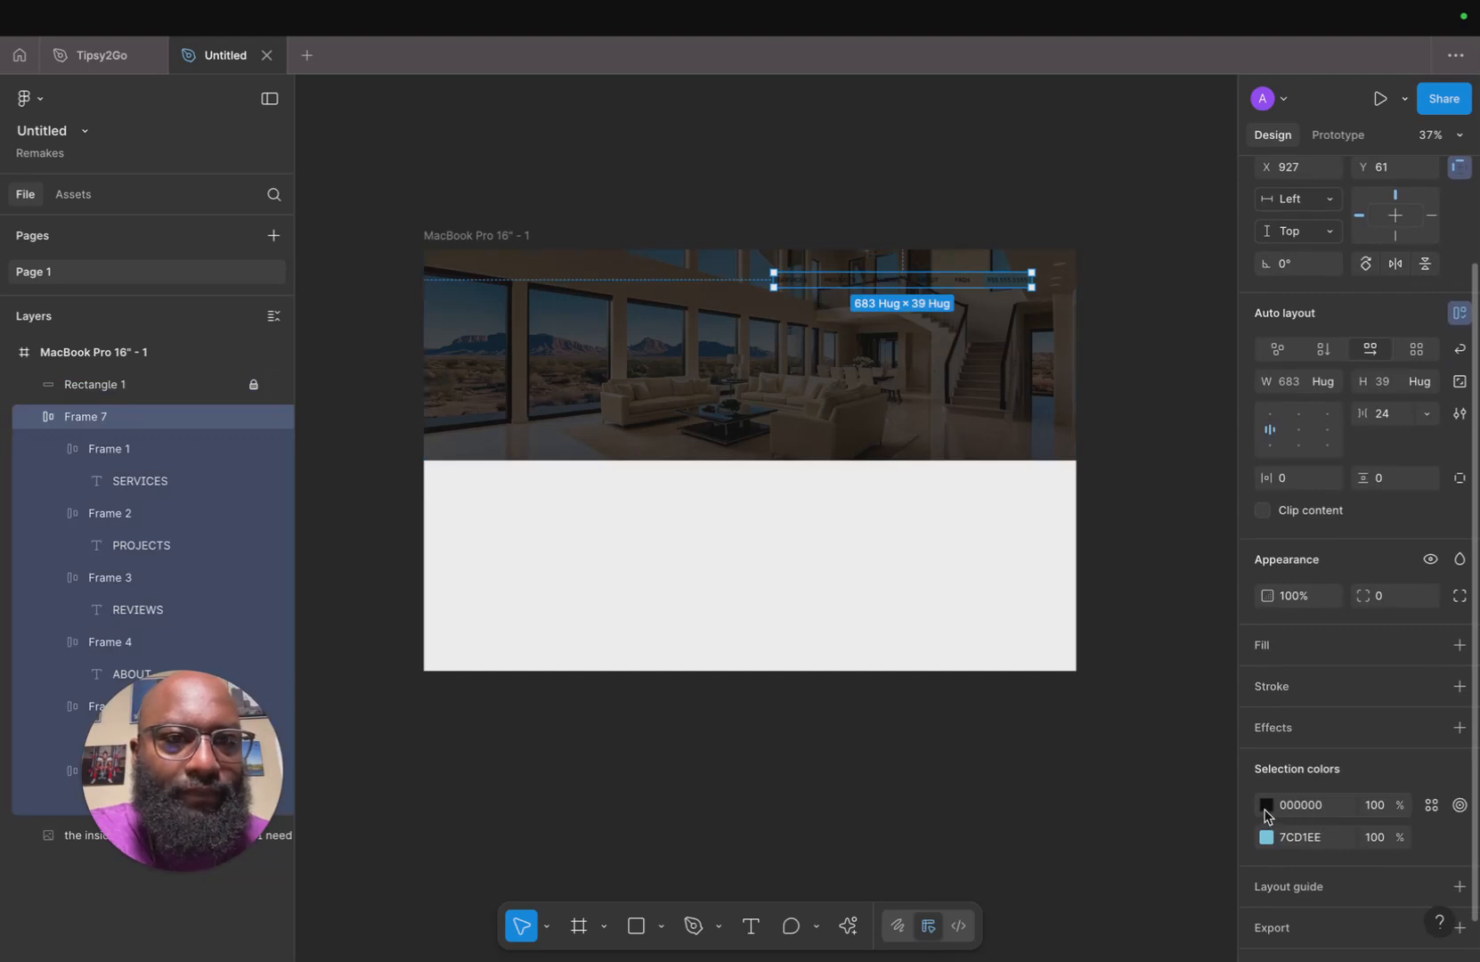
left_click(1265, 805)
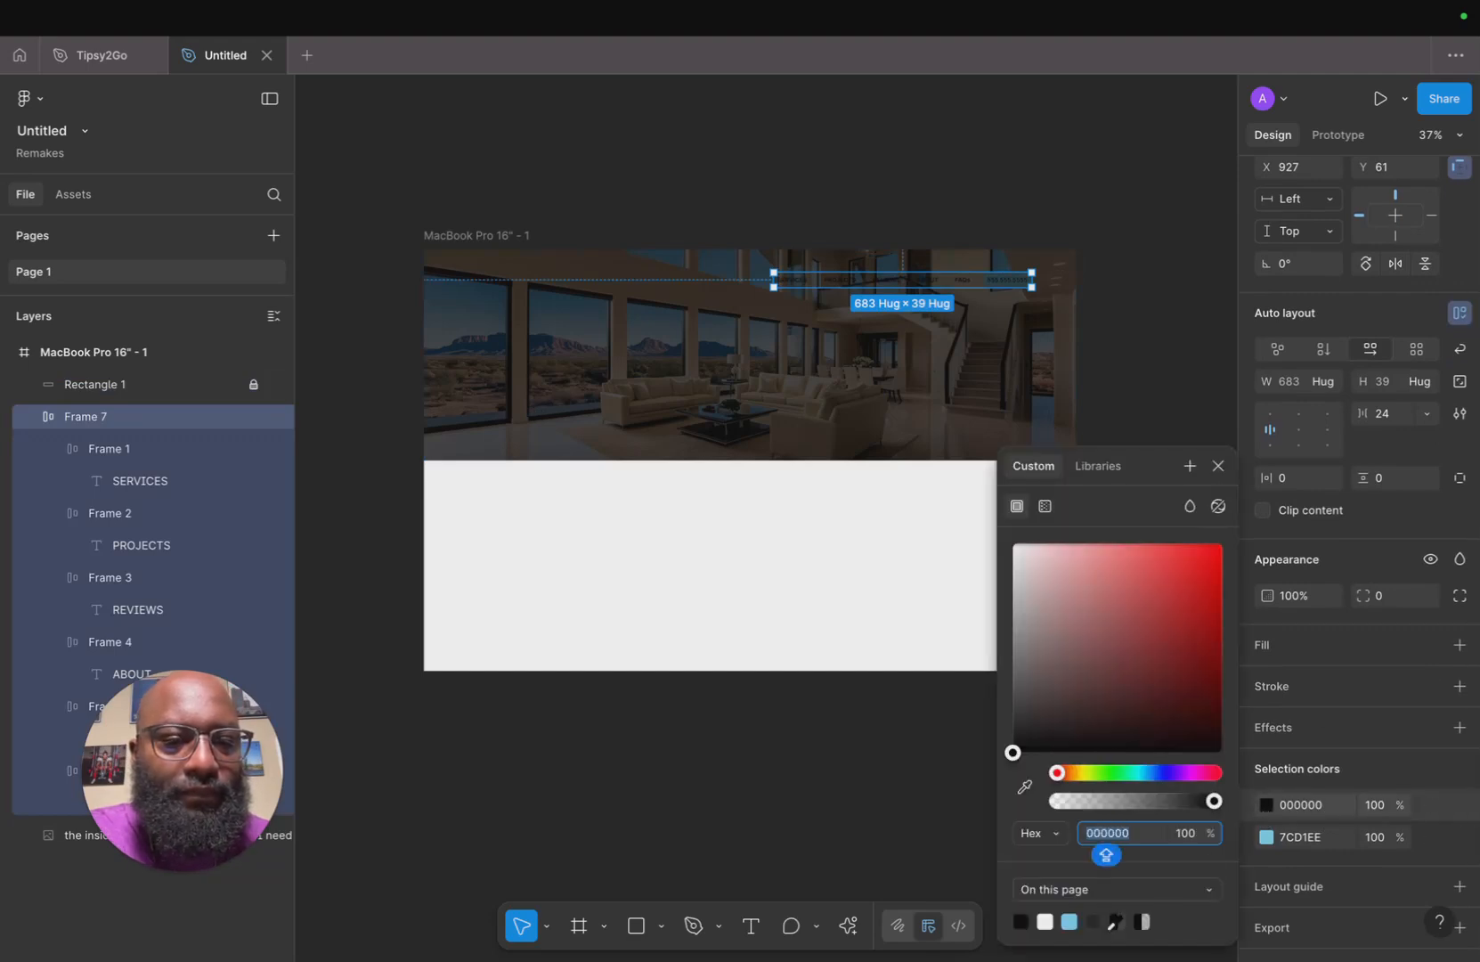
left_click(1047, 921)
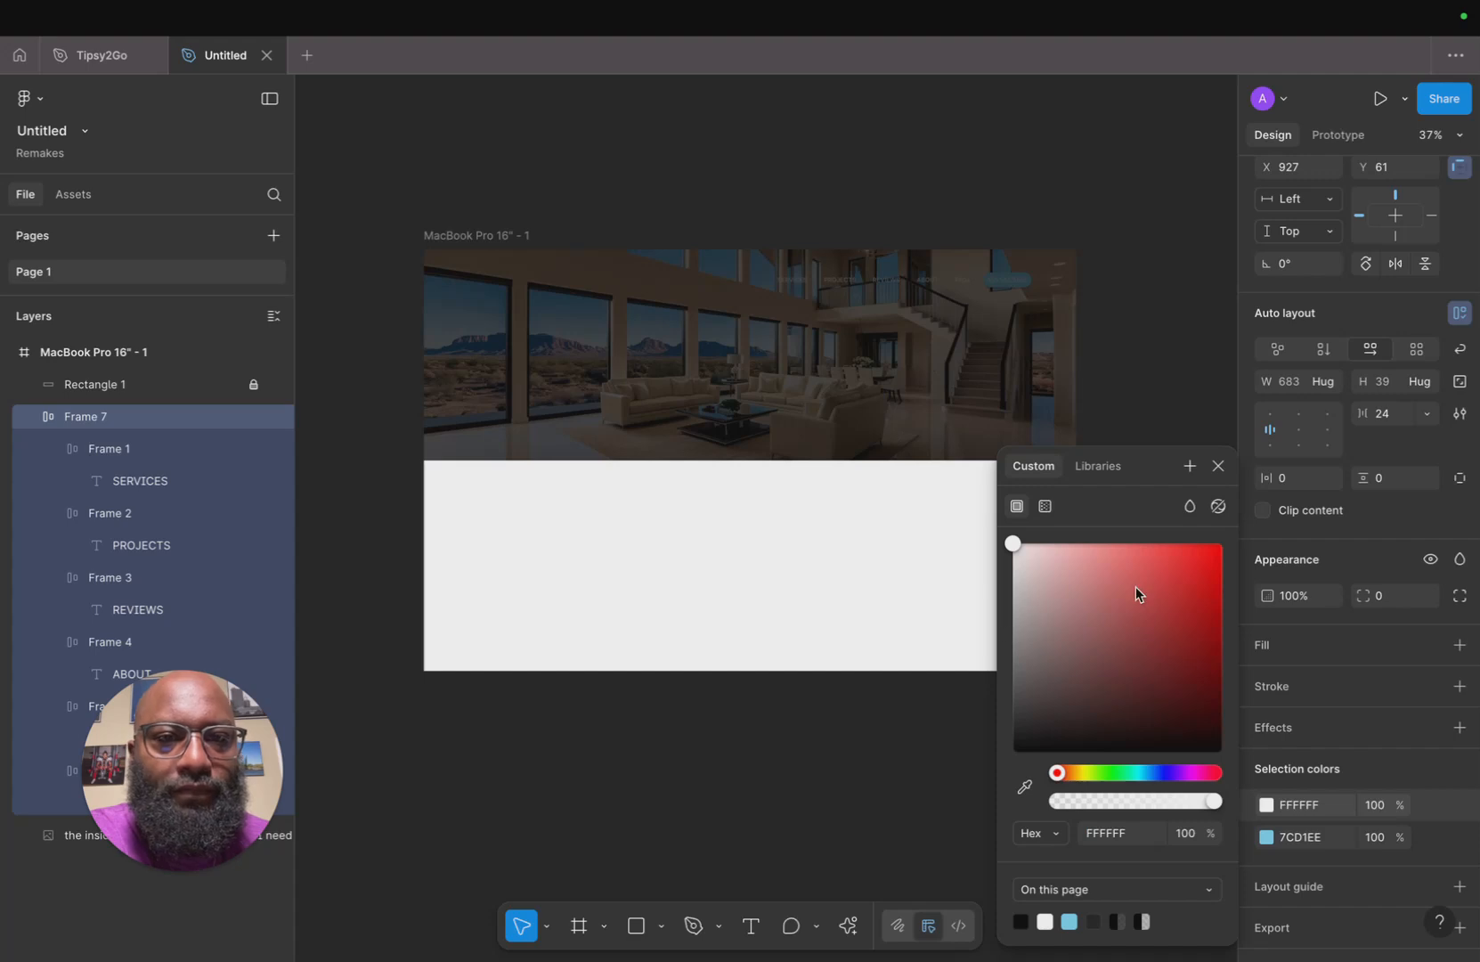
left_click(1218, 466)
left_click(1169, 431)
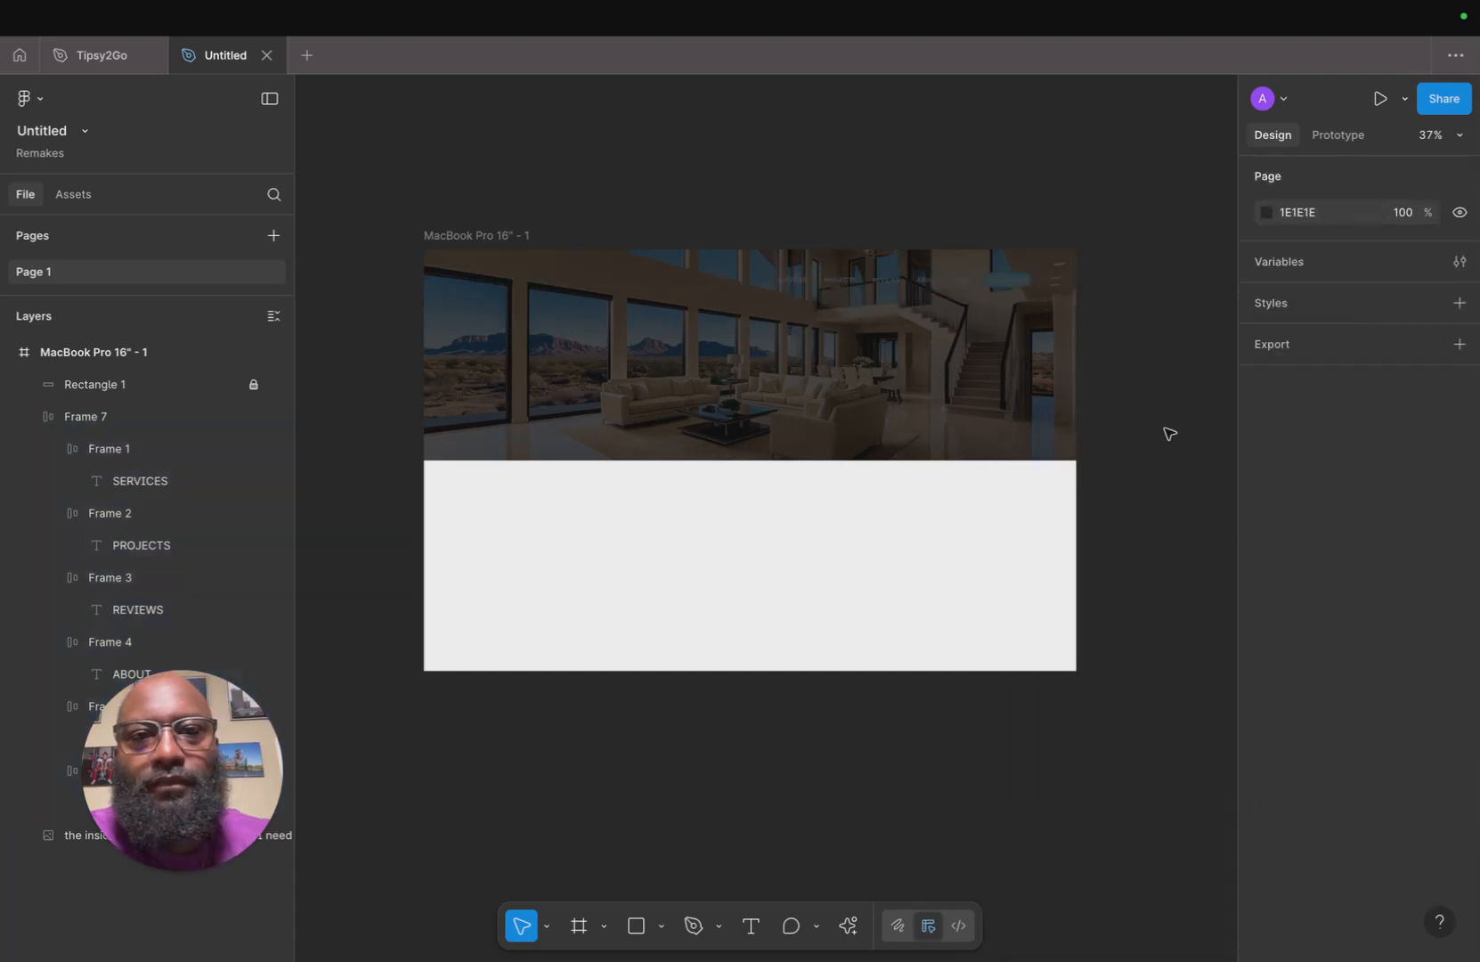
Bring the navigation bar in front of the dark overlay rectangle in the layer order.
left_click(1014, 407)
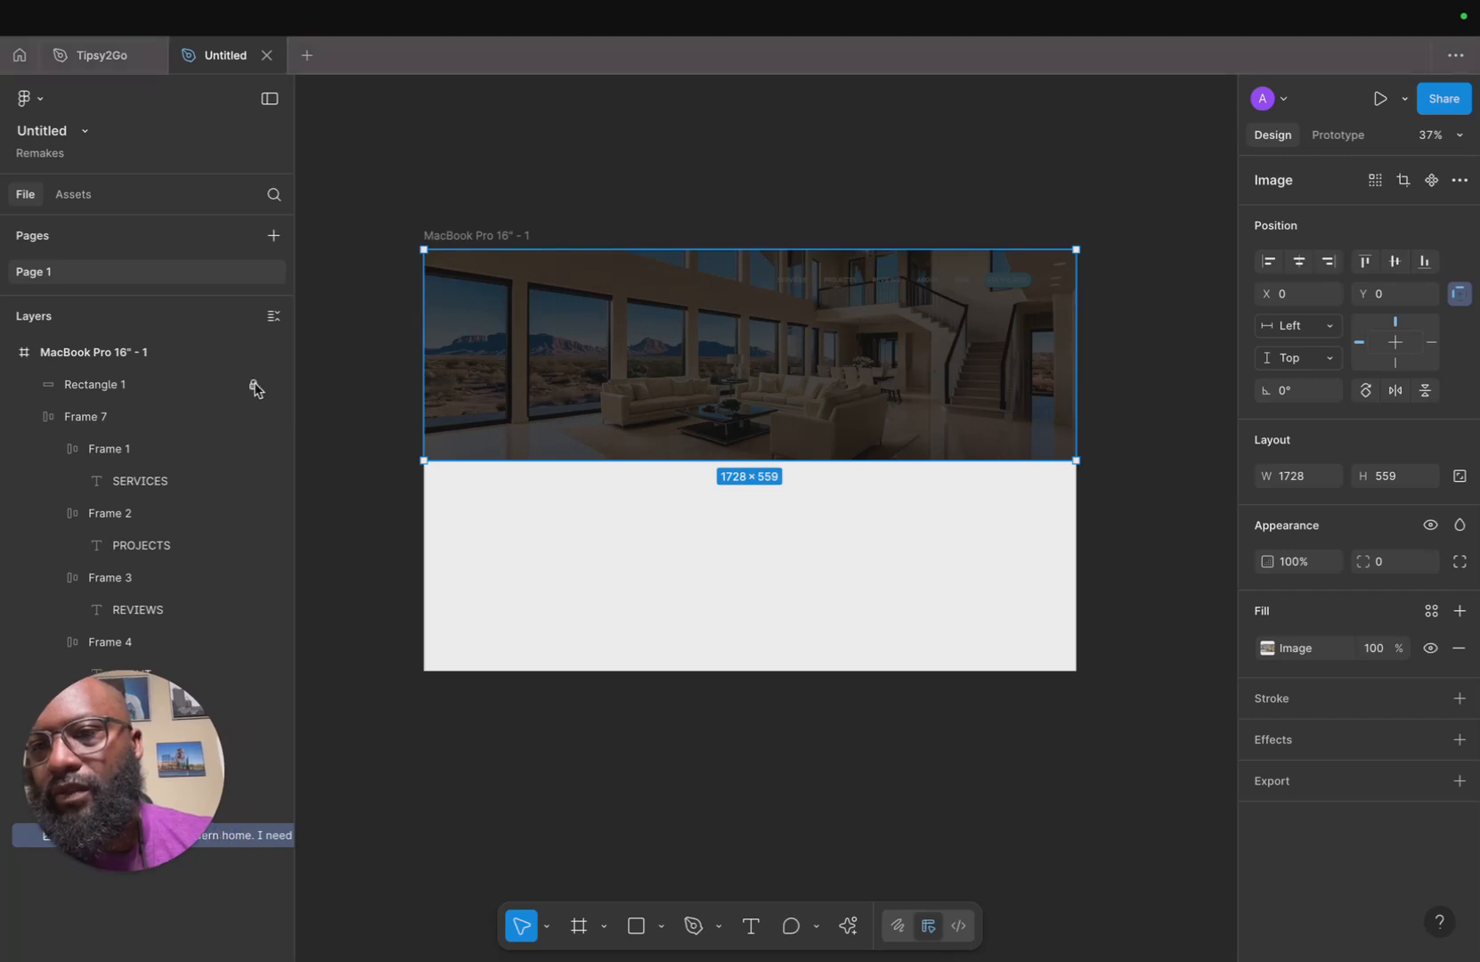
left_click(904, 287)
left_click(253, 384)
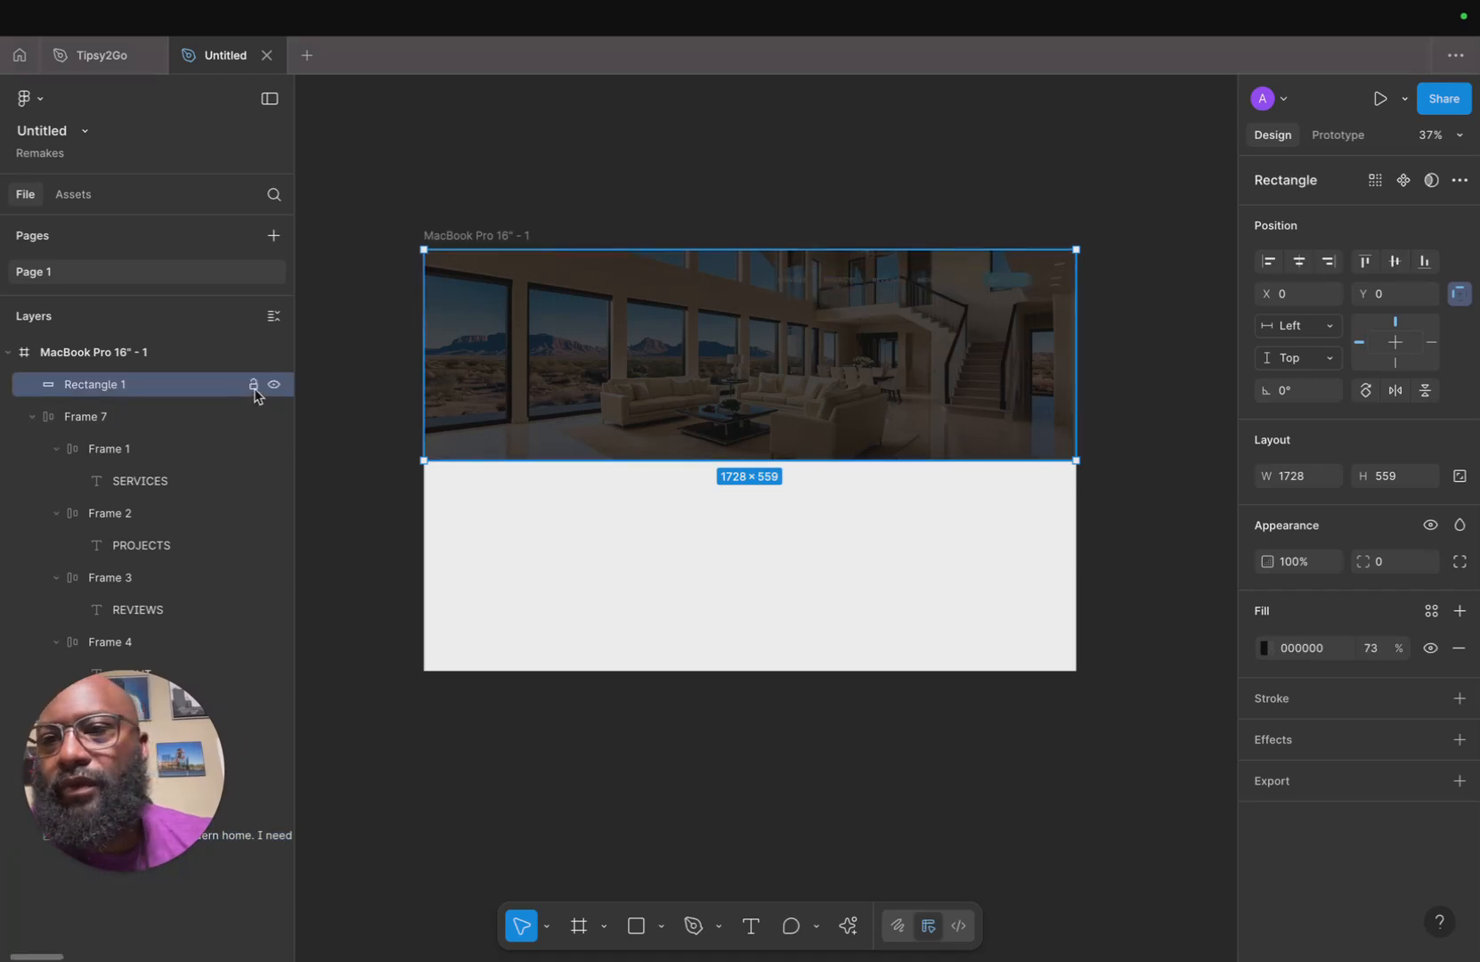
left_click(824, 288)
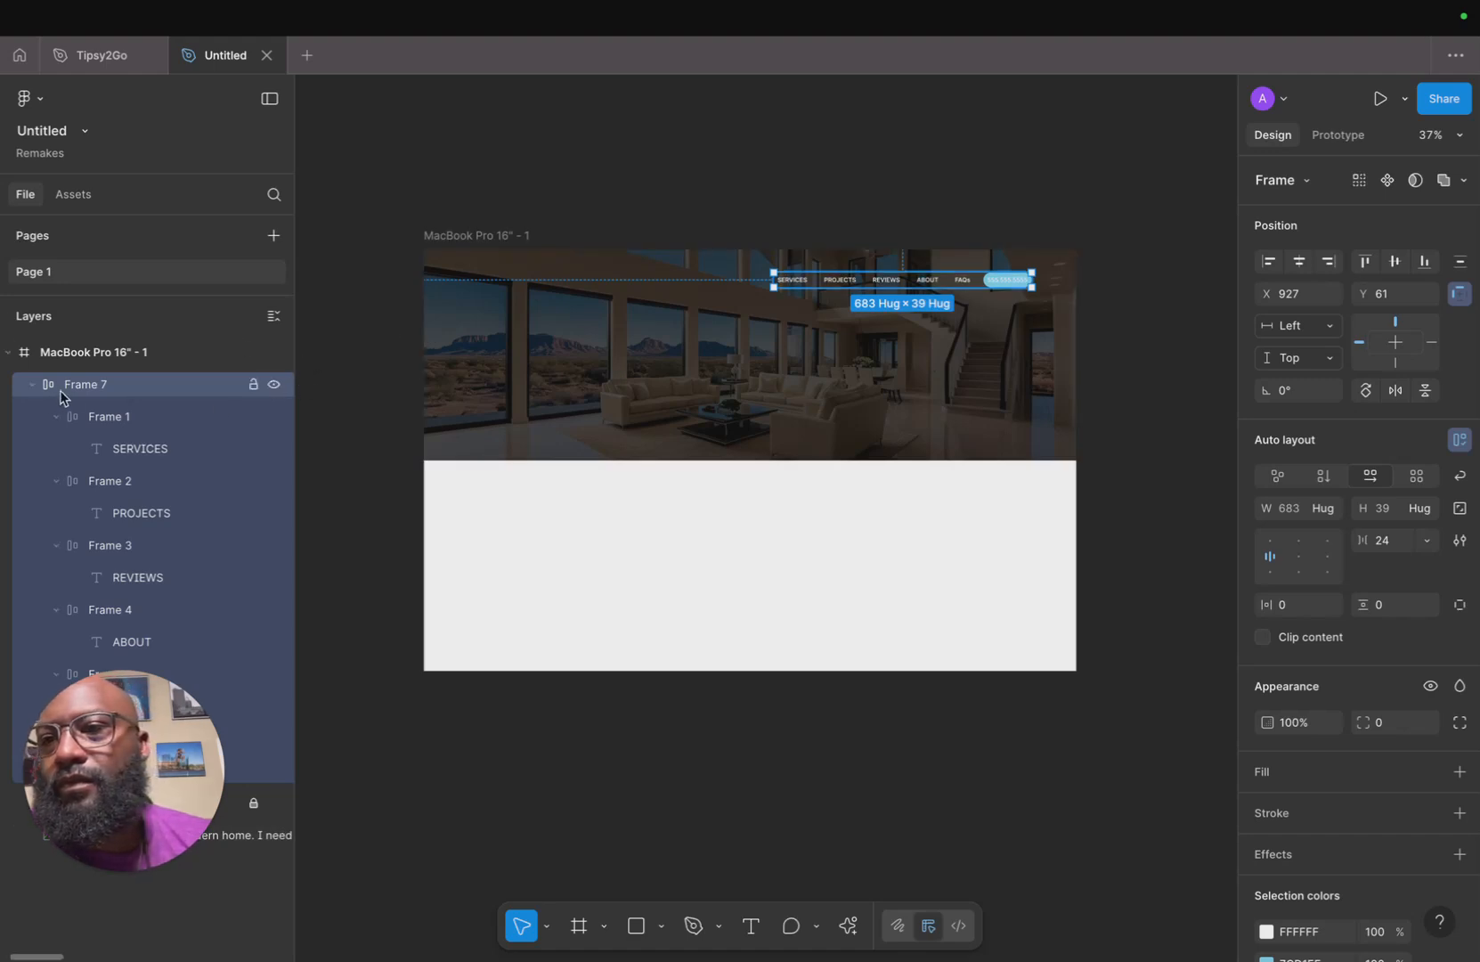
Rename the overlay rectangle layer to FADE.
left_click(32, 384)
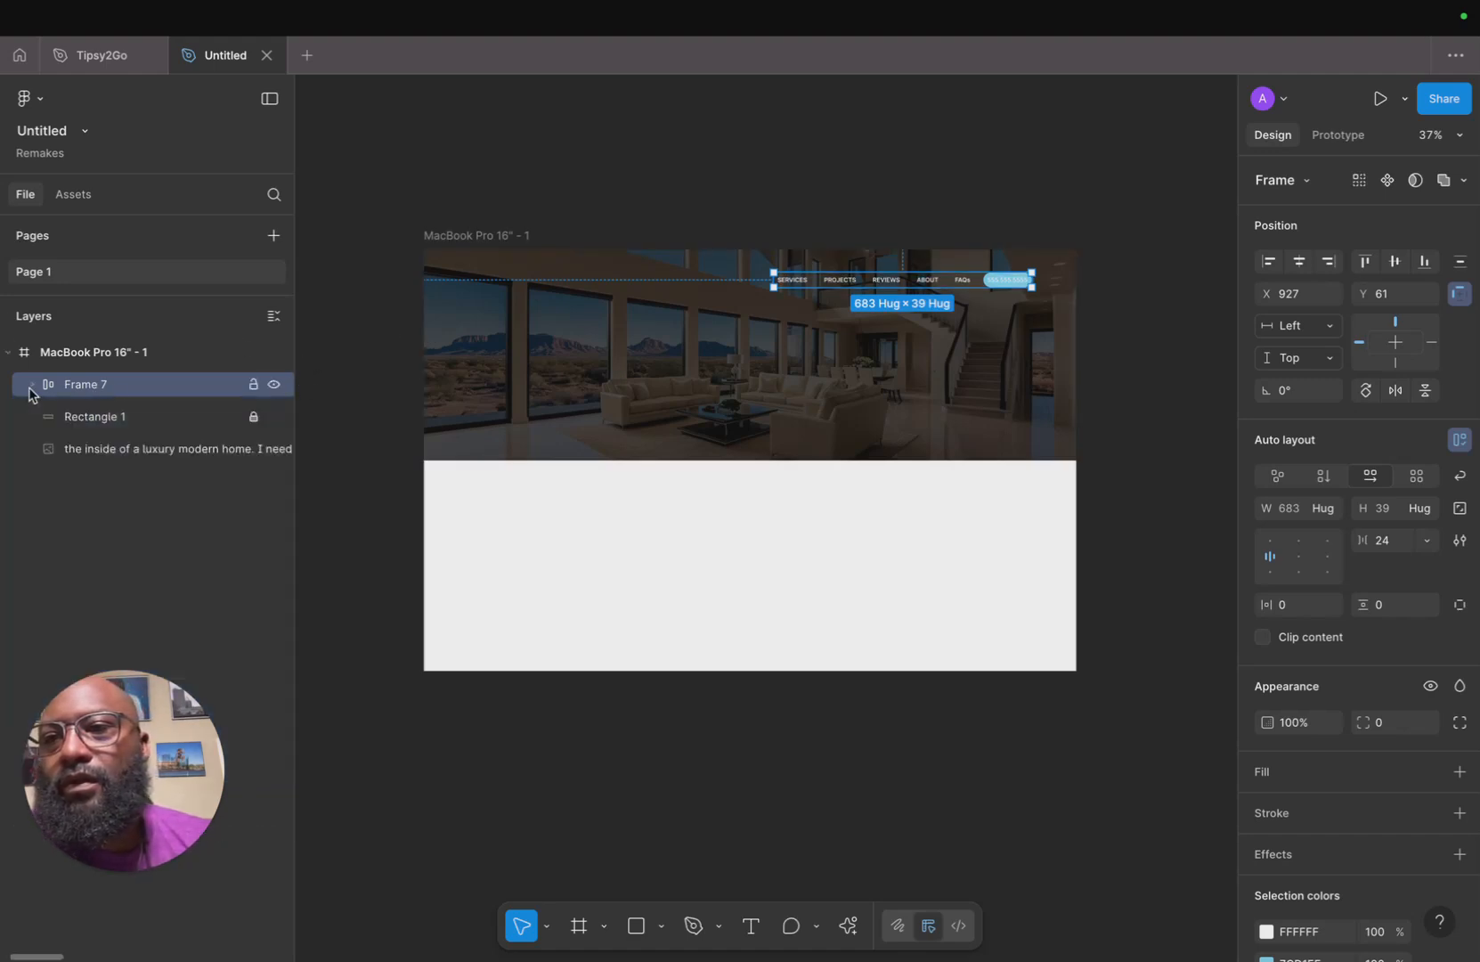
left_click(196, 422)
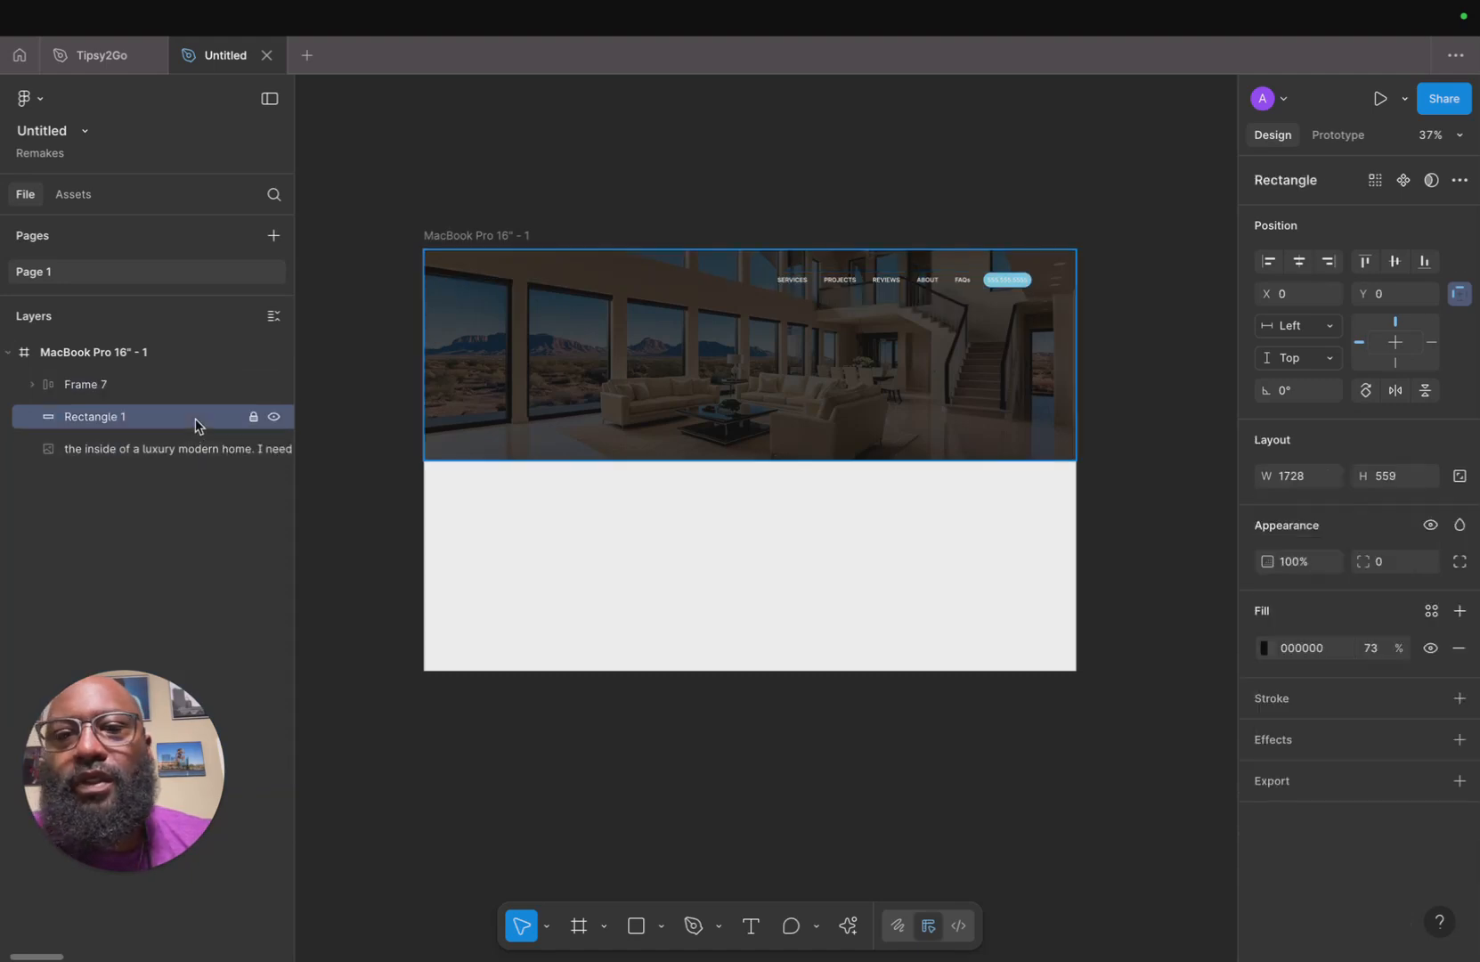
double_click(113, 418)
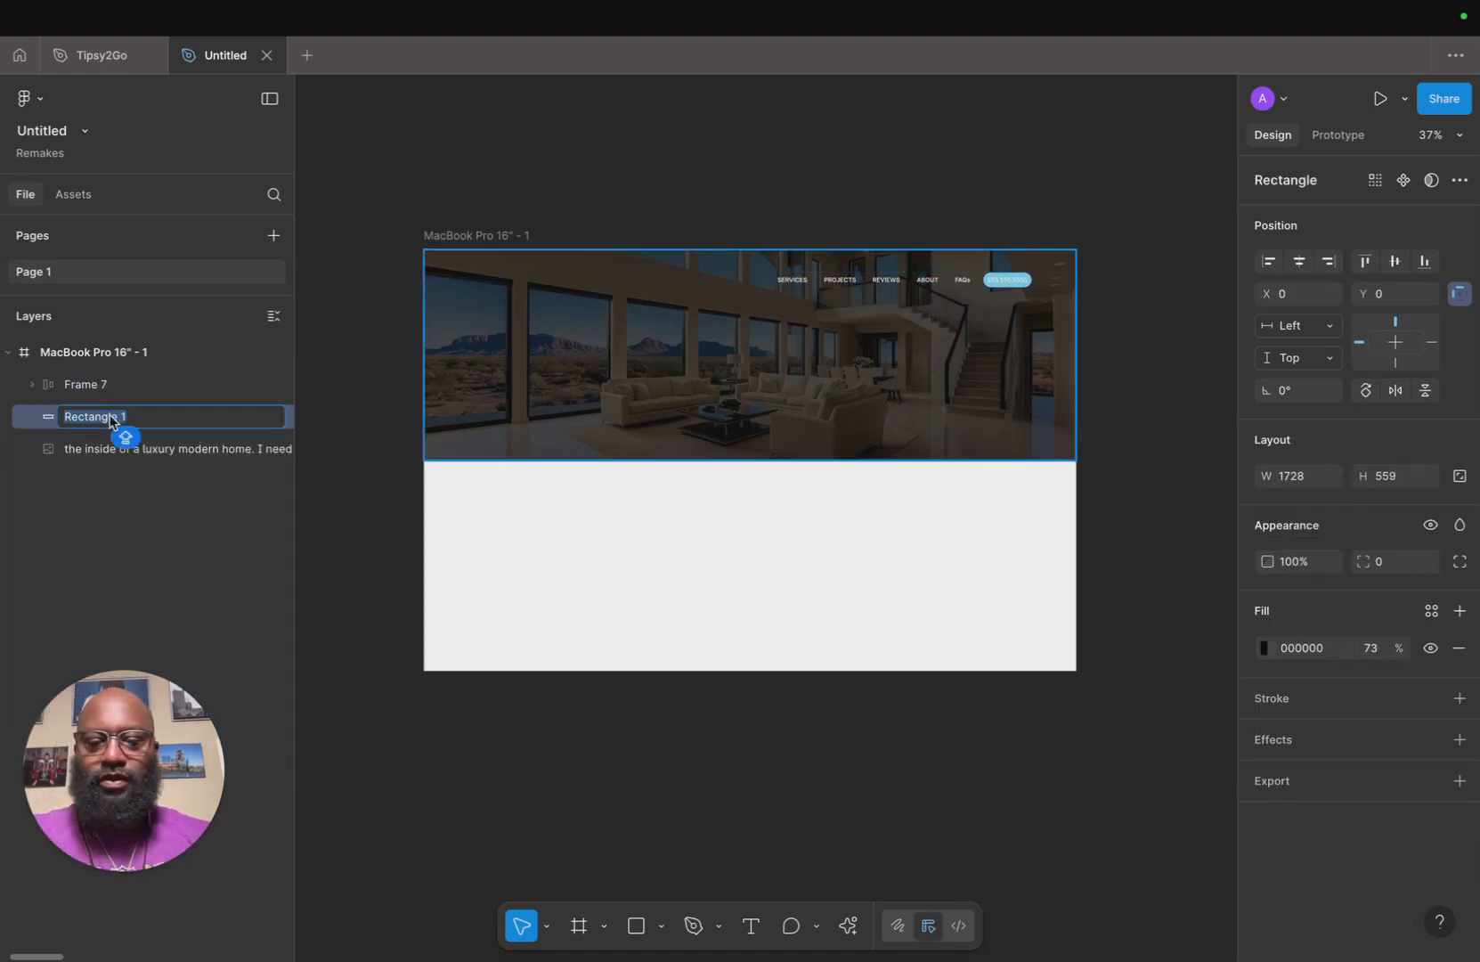
type("F")
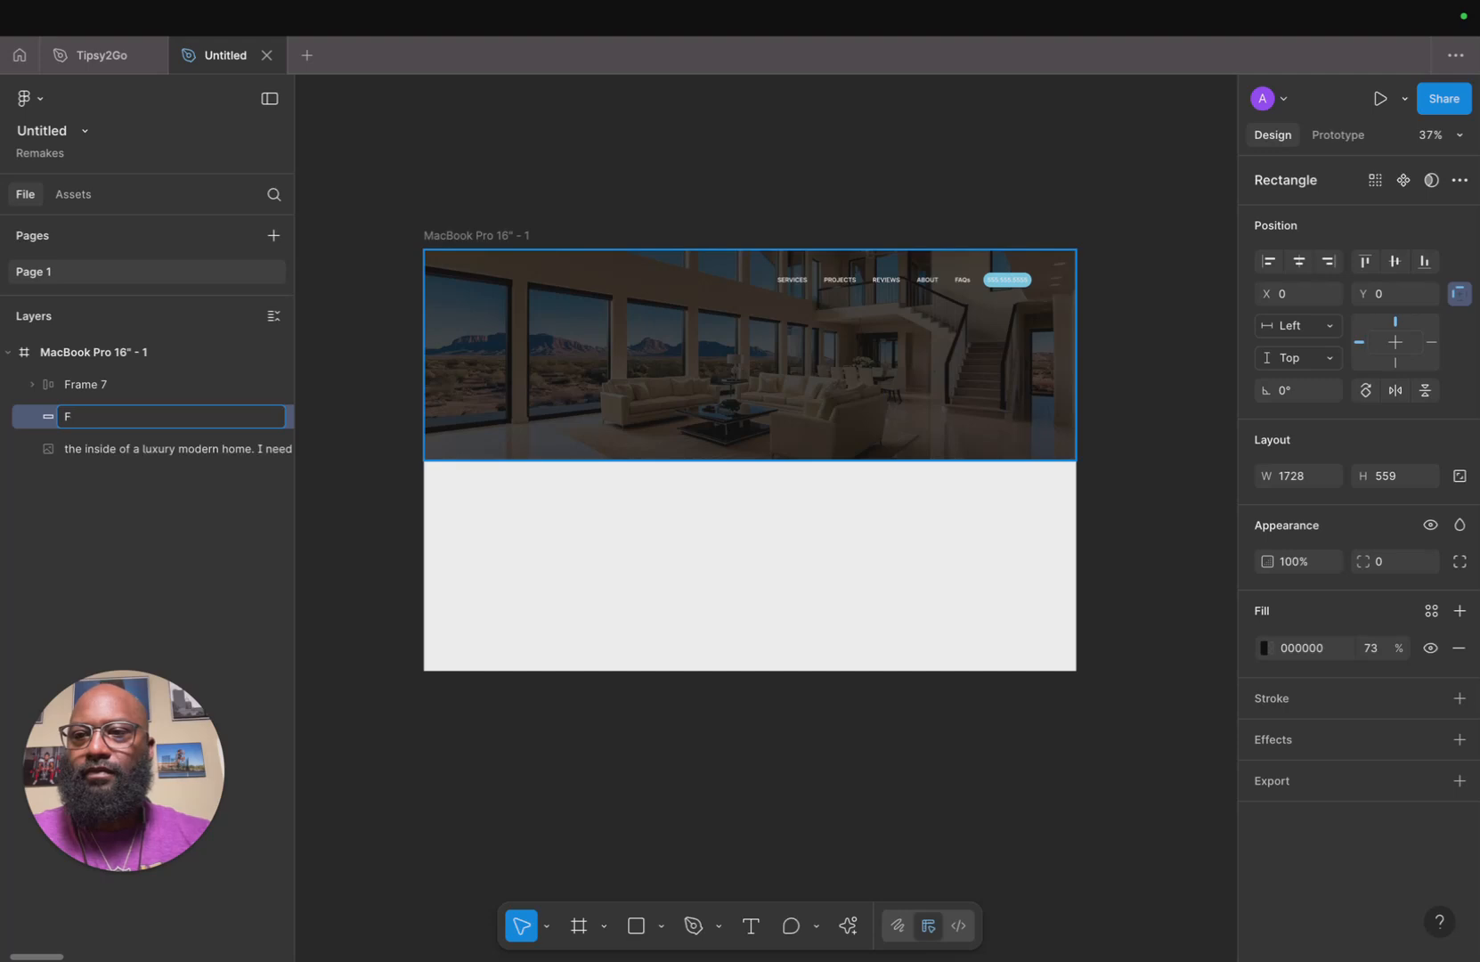
type("oADE")
key("Return")
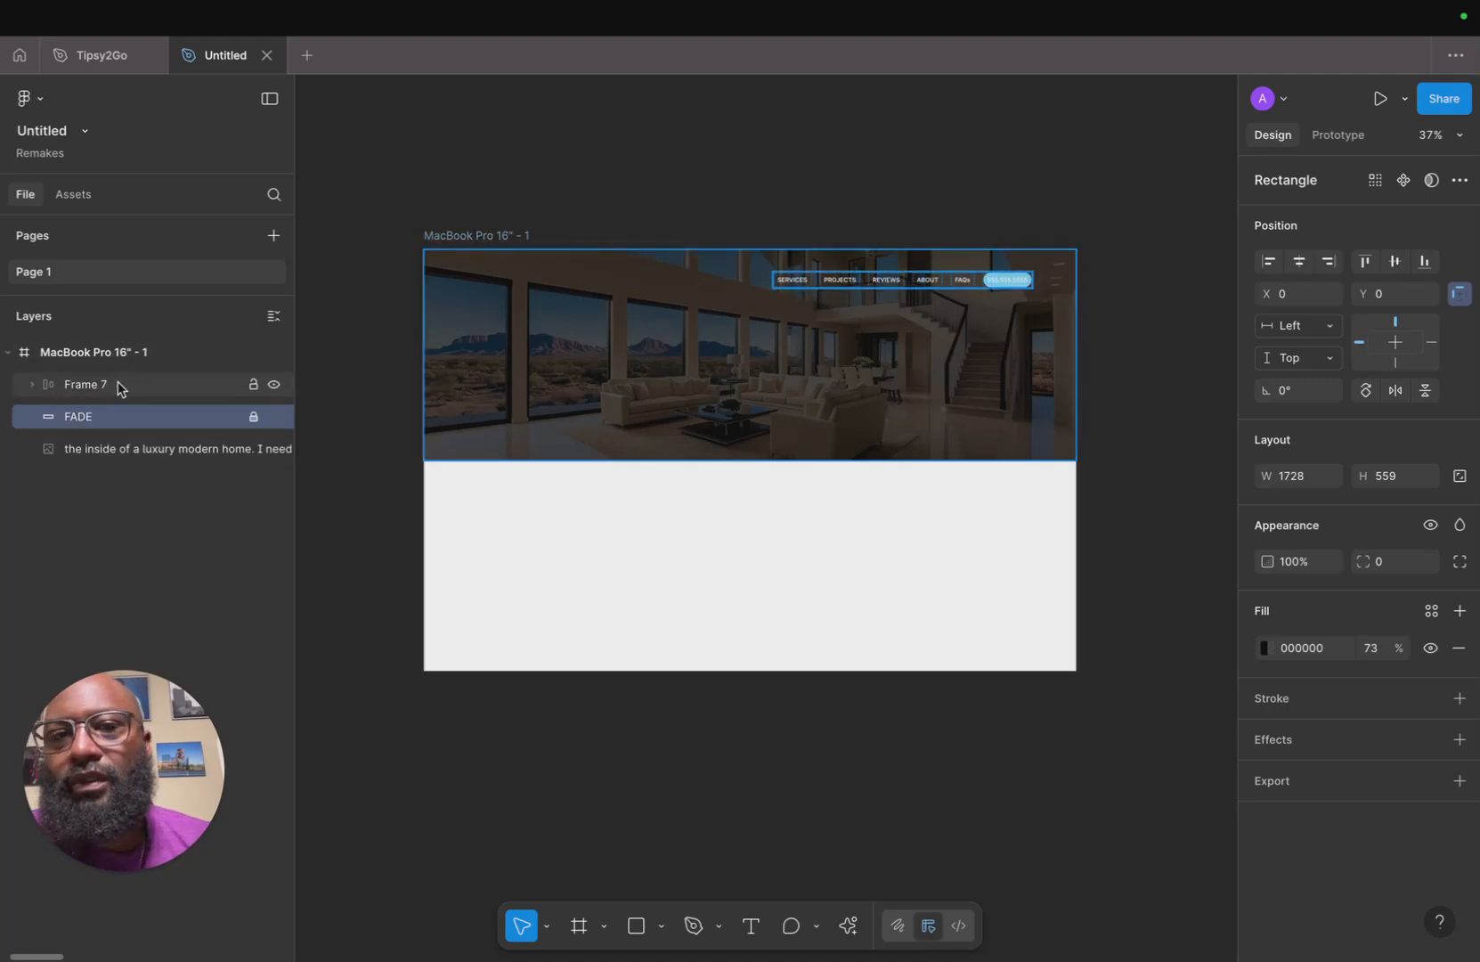
Rename the navigation bar frame to TOP NAVIGATION.
left_click(32, 384)
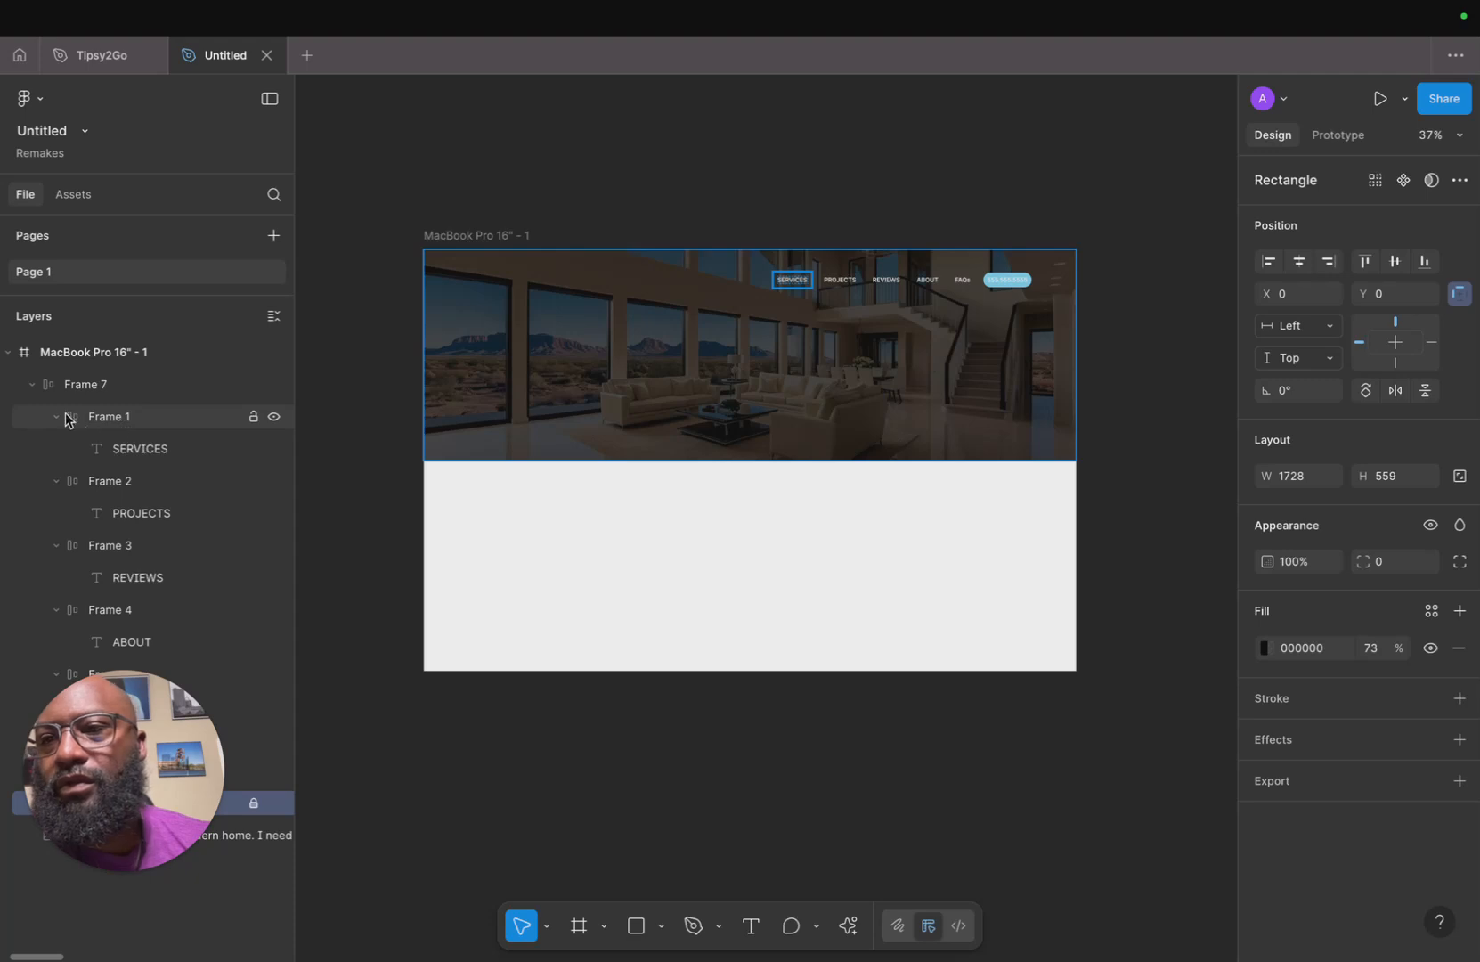
left_click(32, 384)
double_click(80, 387)
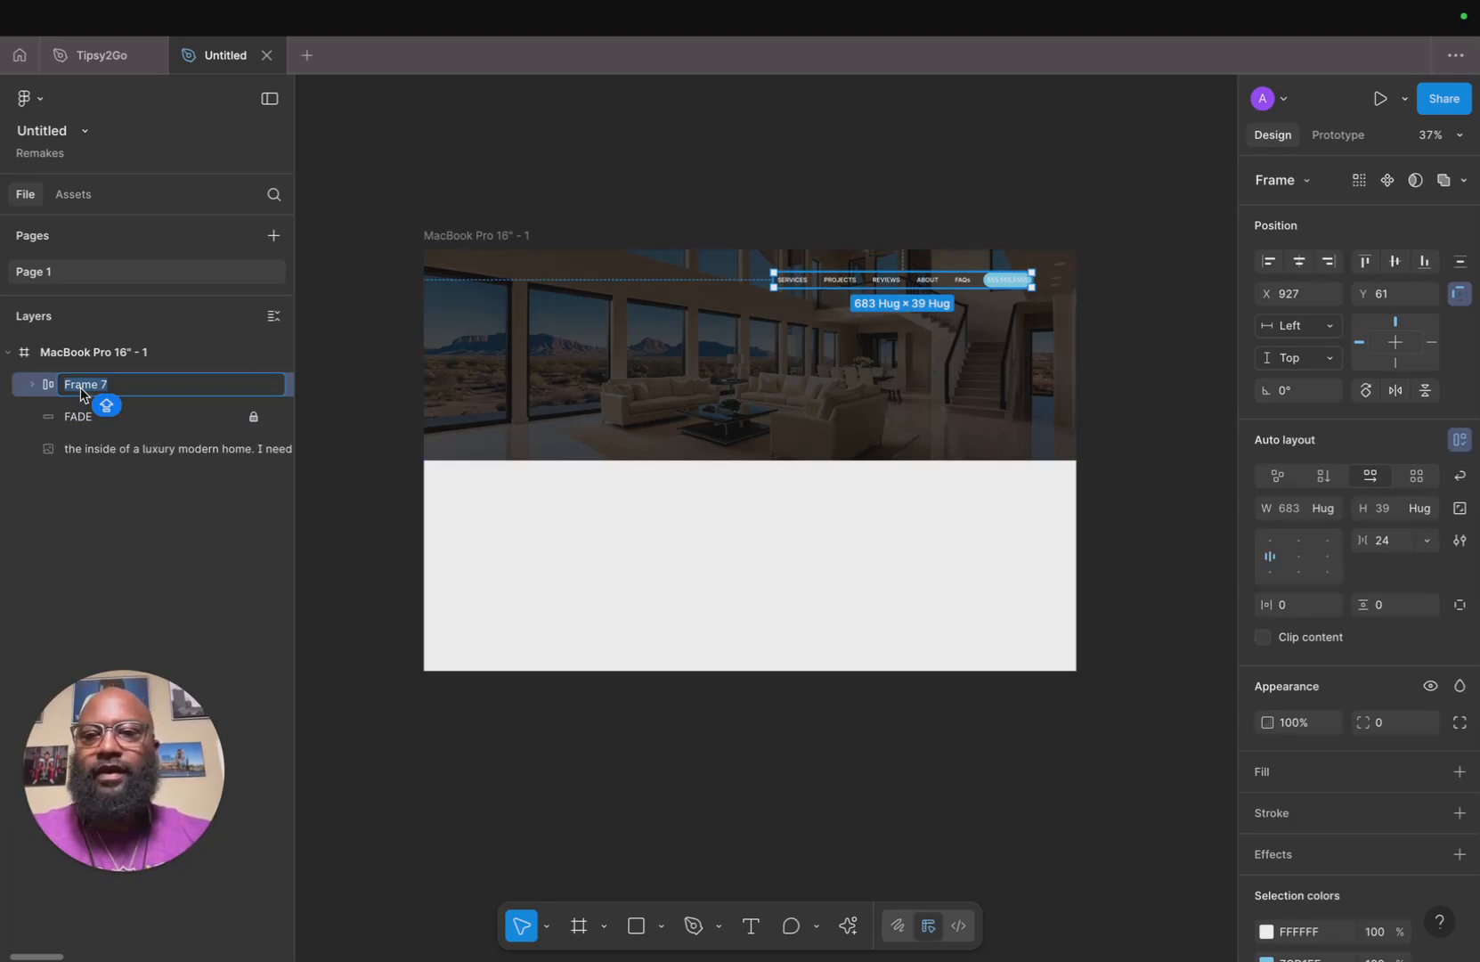
type("NA")
key("BackSpace")
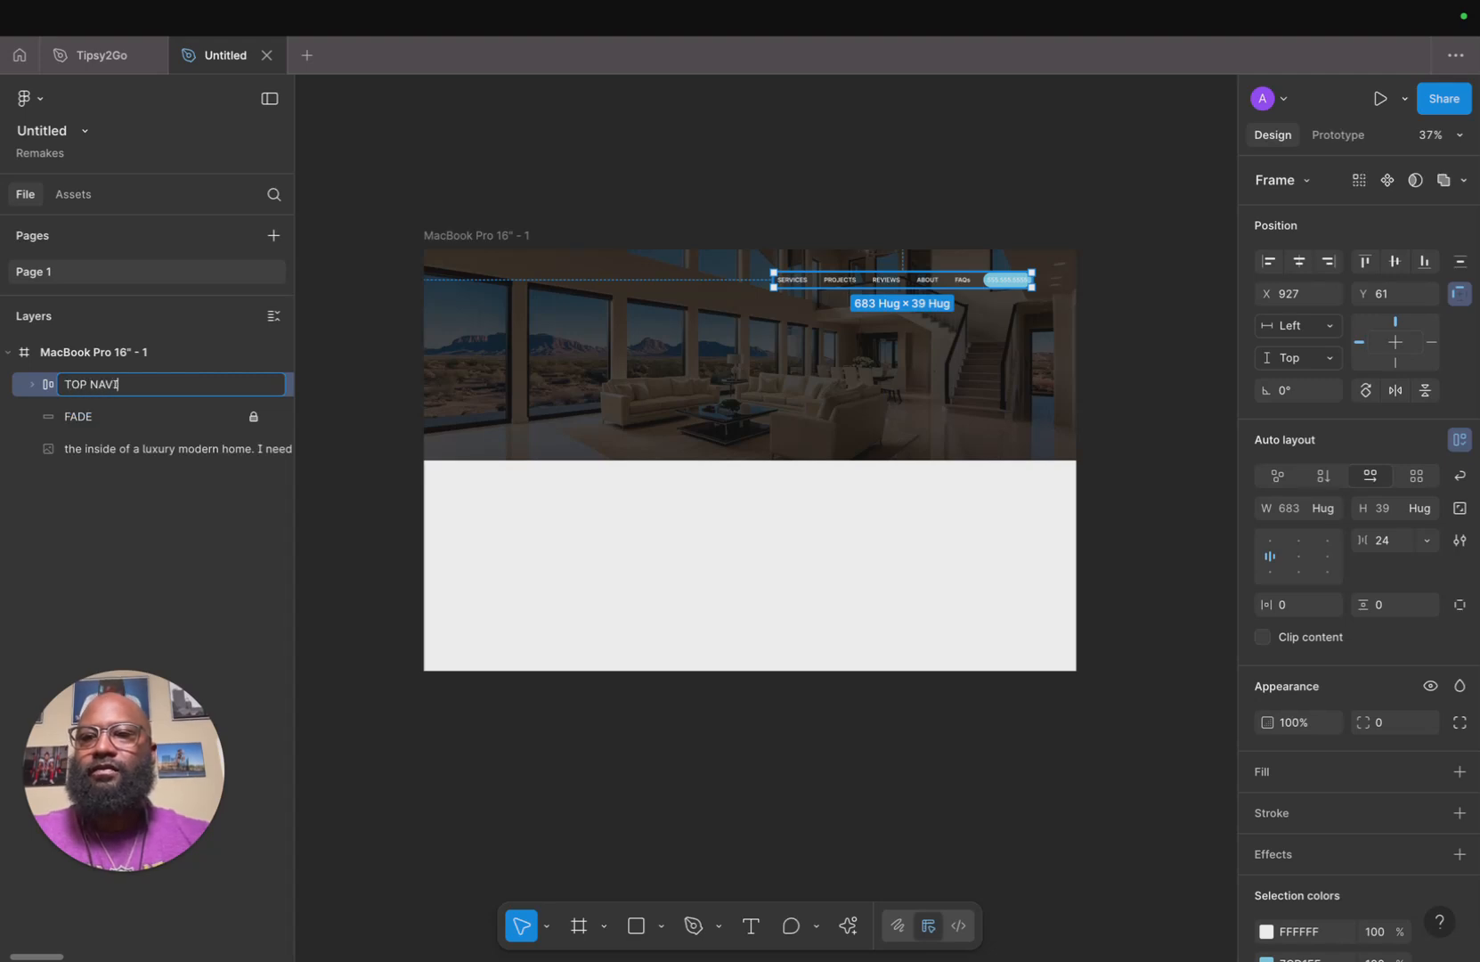
key("Return")
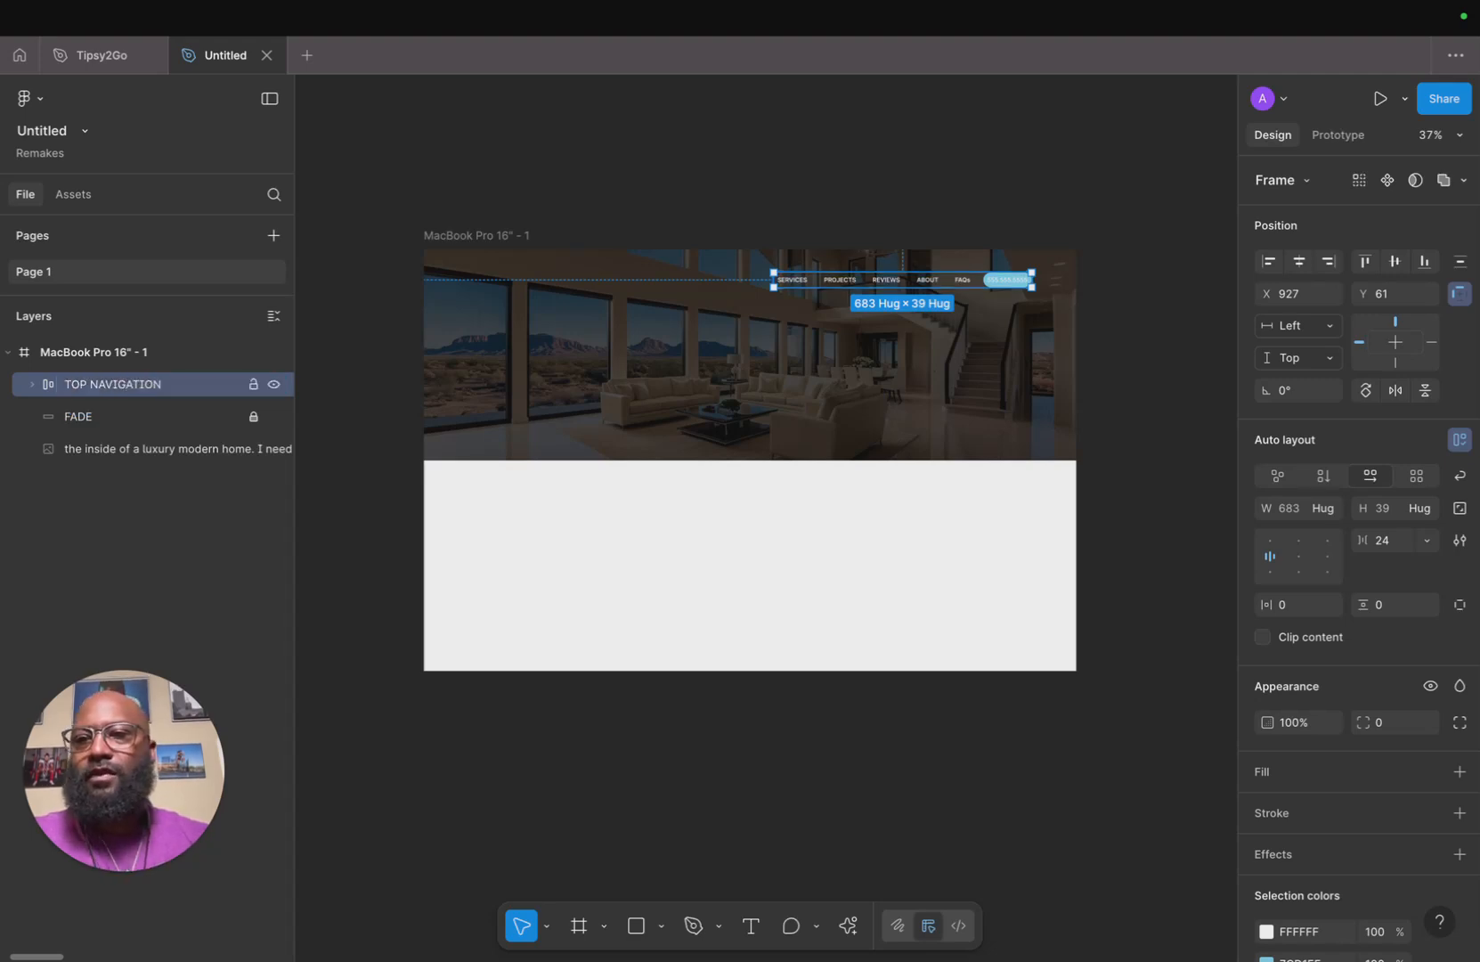
Collapse the TOP NAVIGATION layer and lock the hero image layer.
left_click(30, 384)
left_click(30, 385)
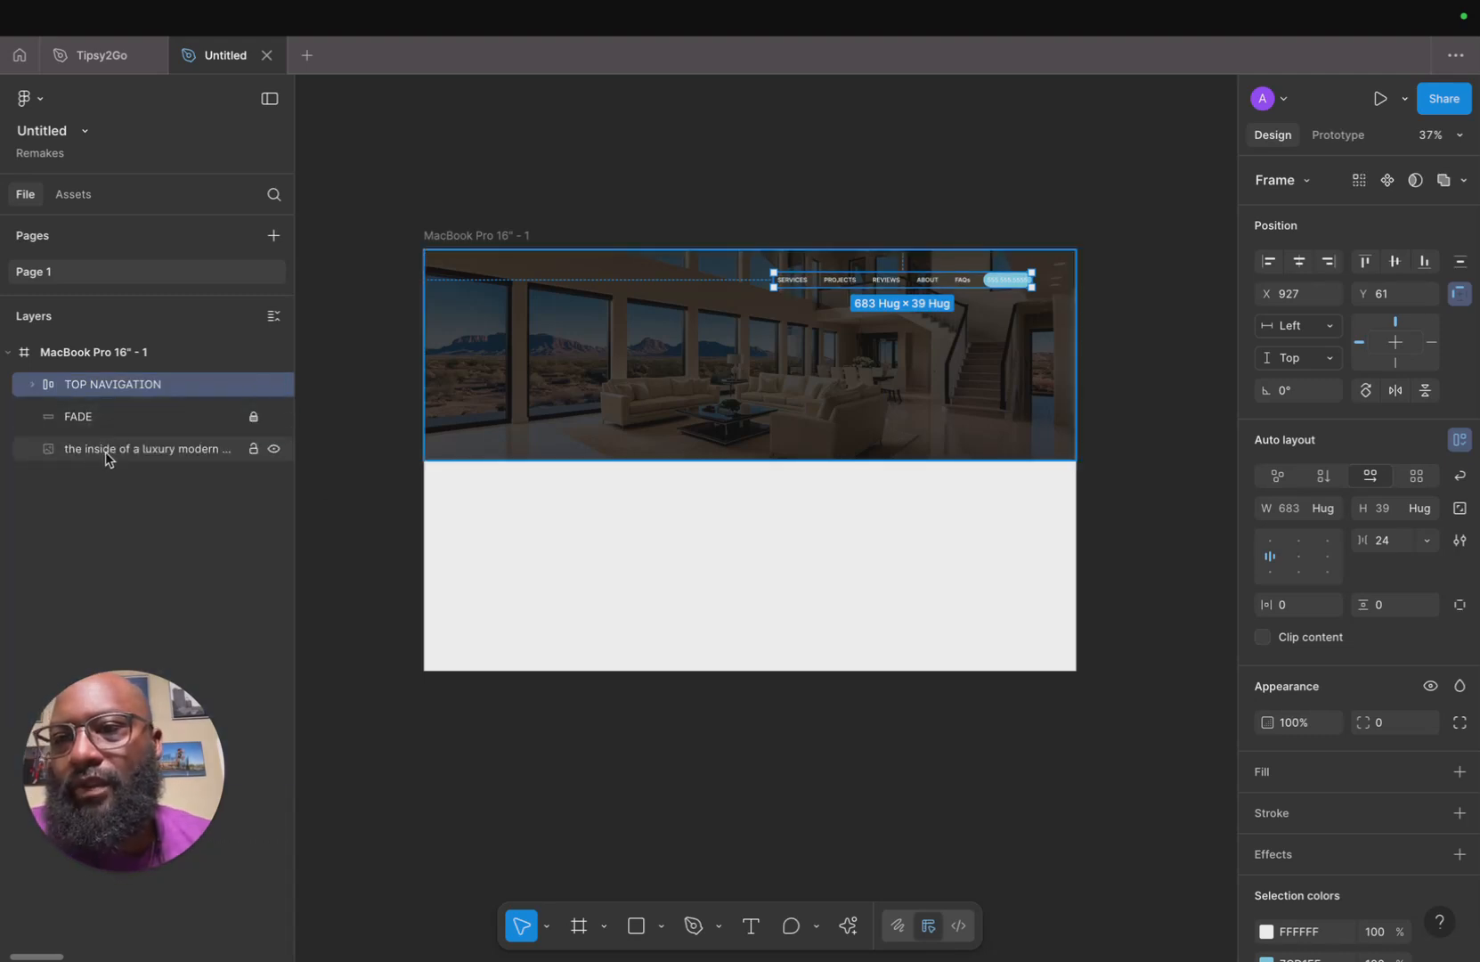
left_click(106, 449)
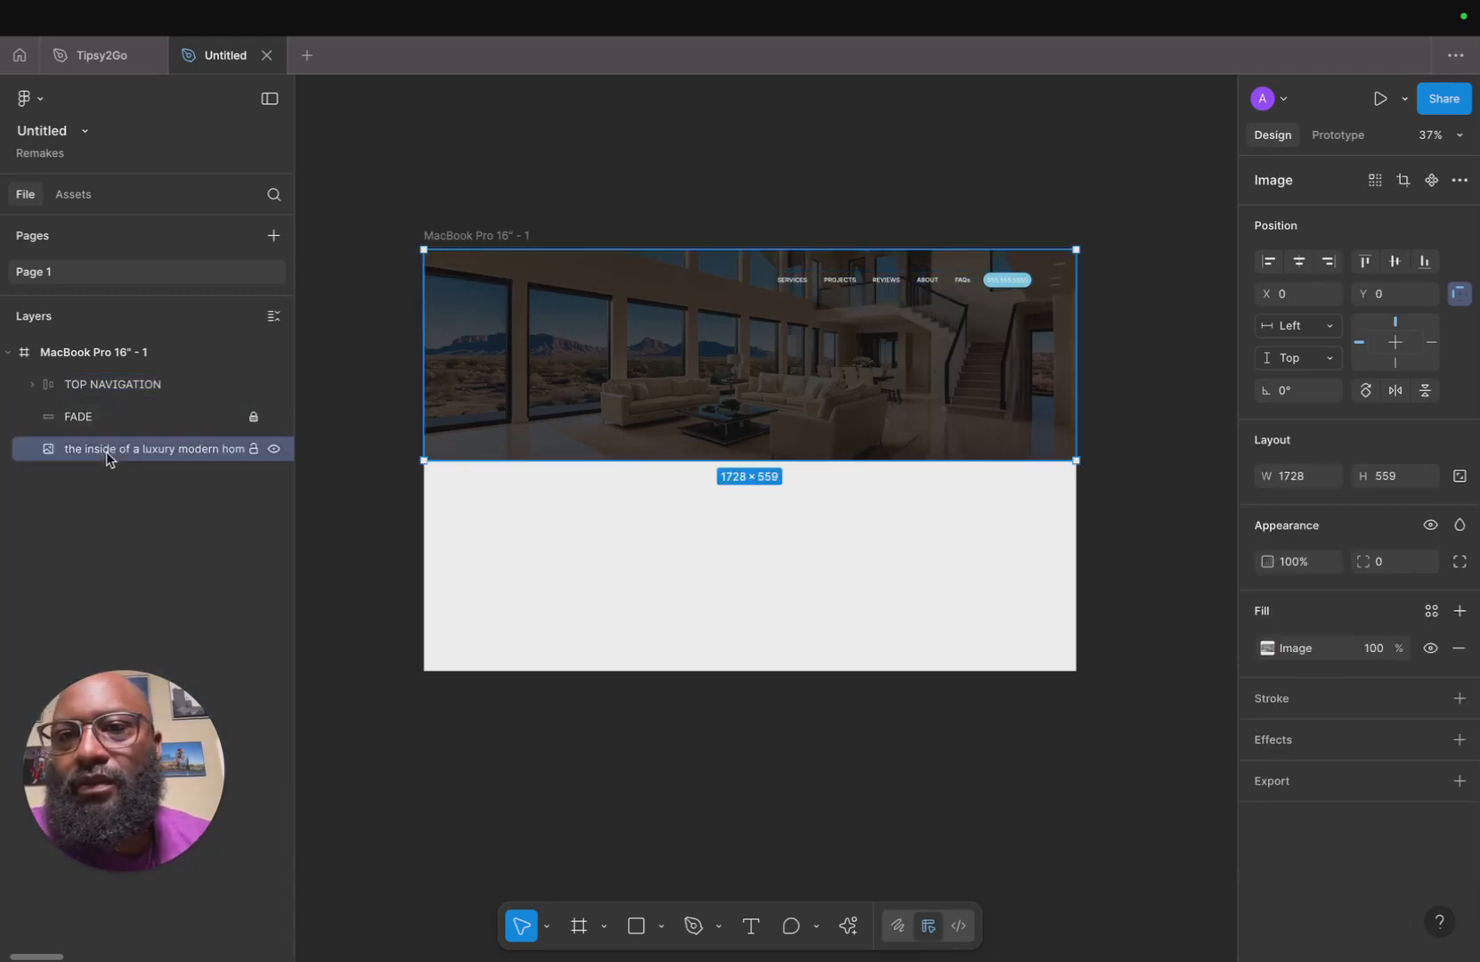
left_click(252, 449)
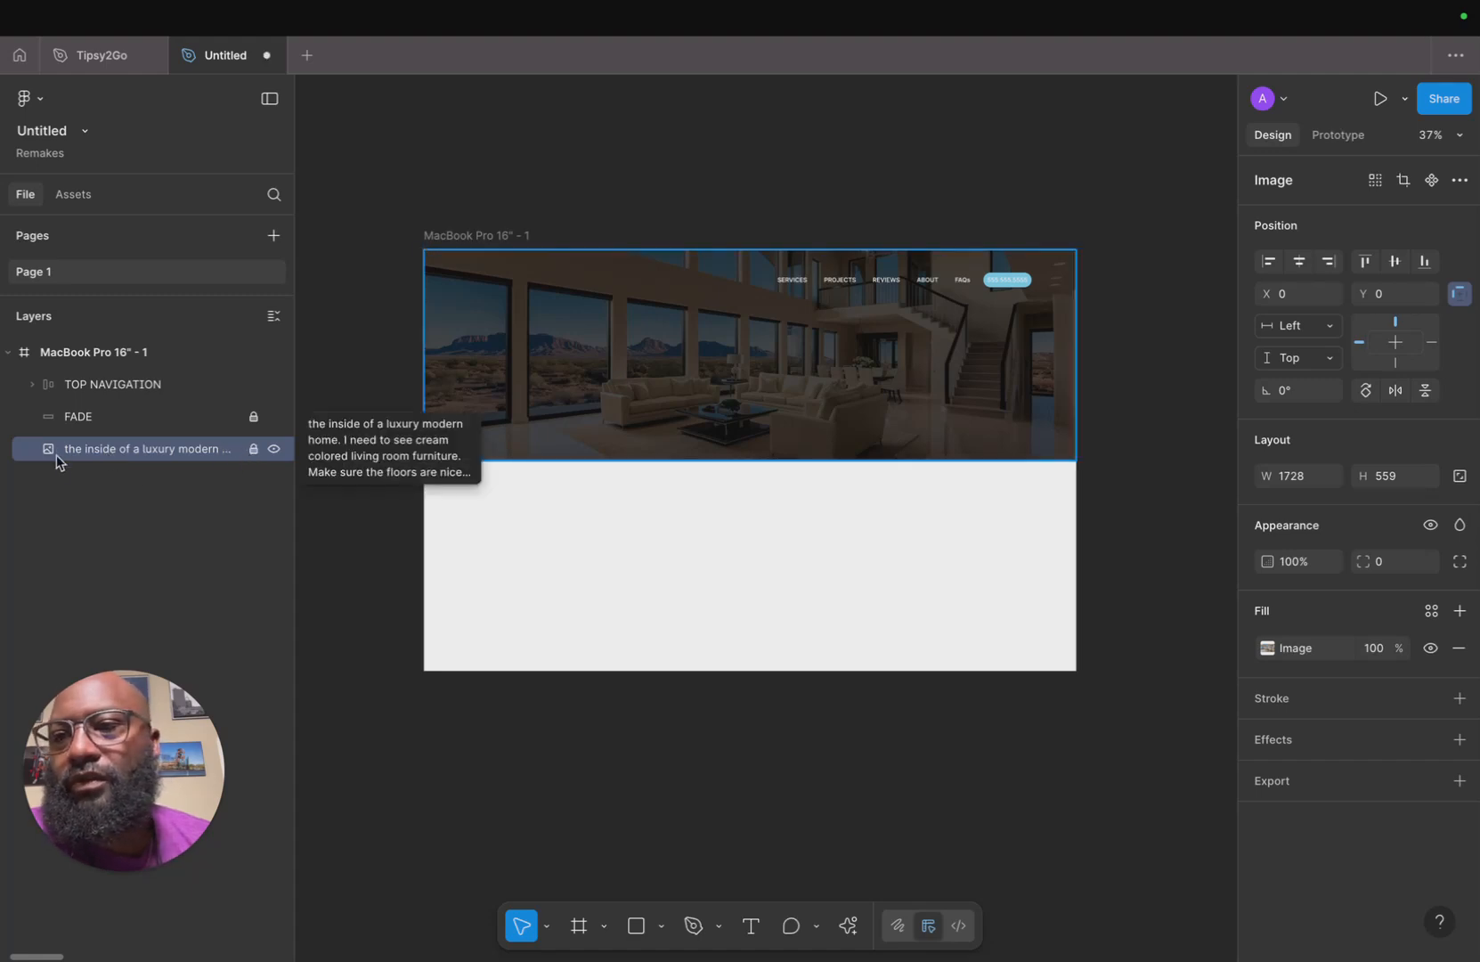
Group the FADE overlay with the hero image and name the group BACKGROUND.
left_click(94, 425)
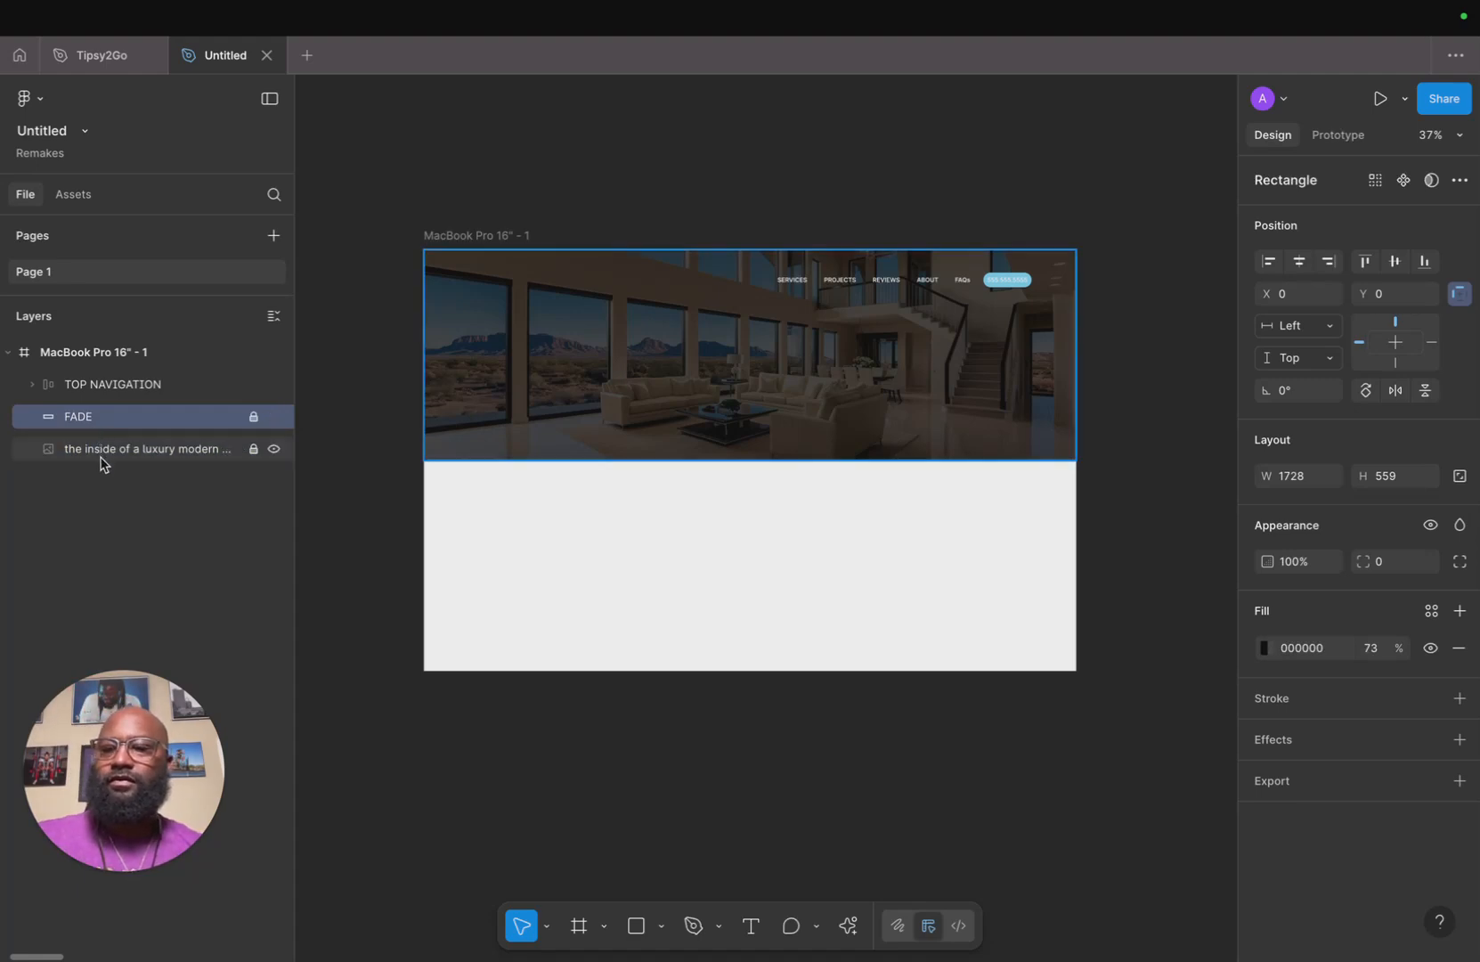
left_click(100, 456, "shift")
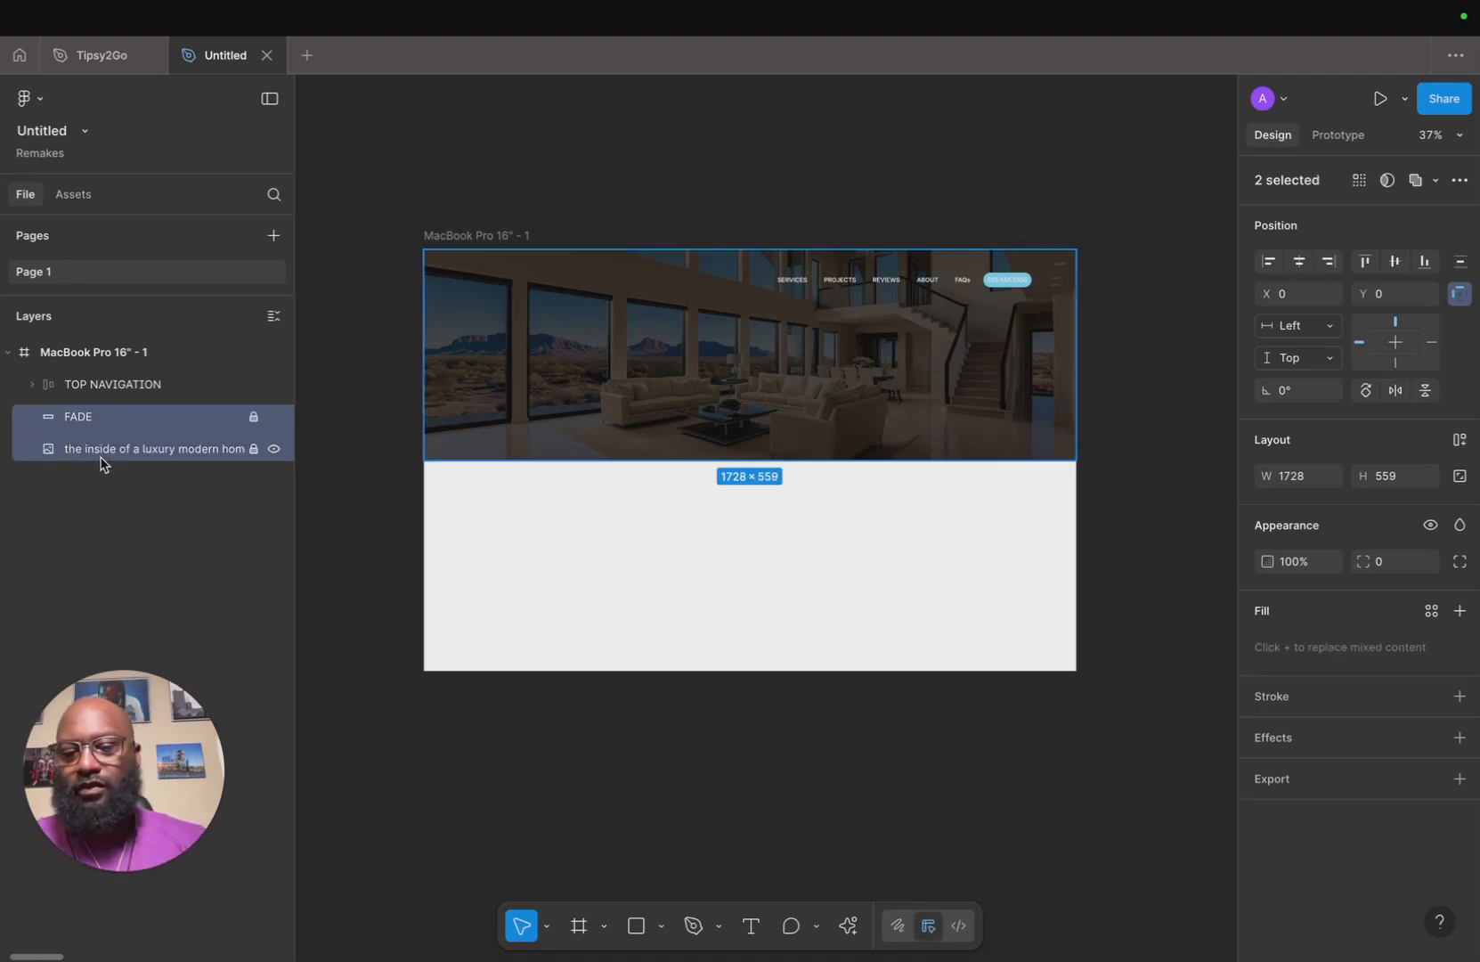
key("ctrl+g")
double_click(90, 419)
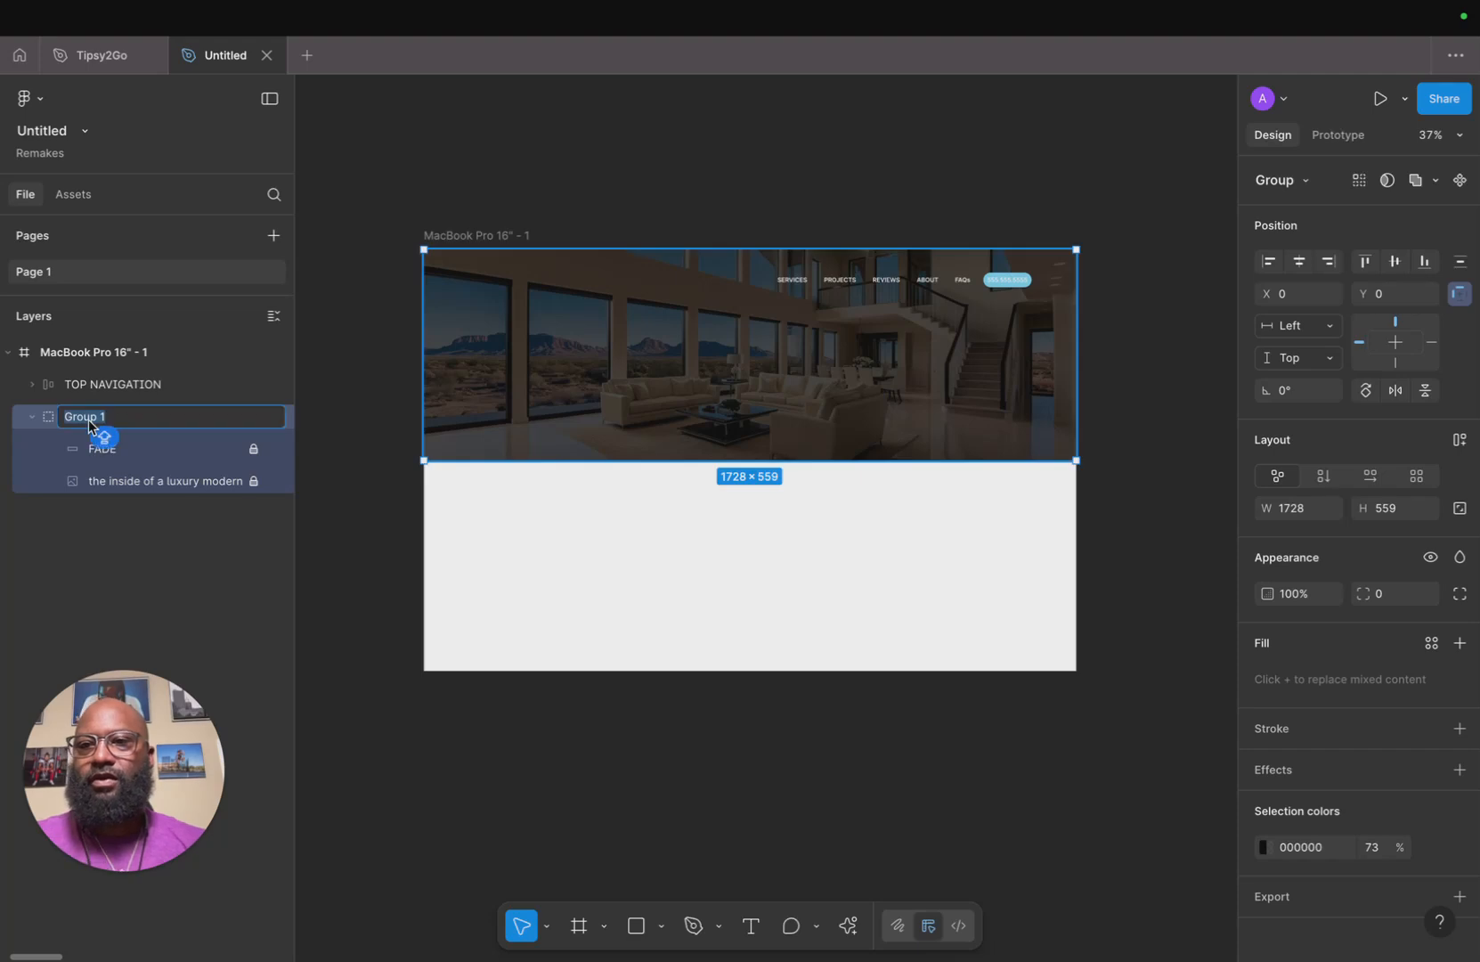
type("BACKGRO")
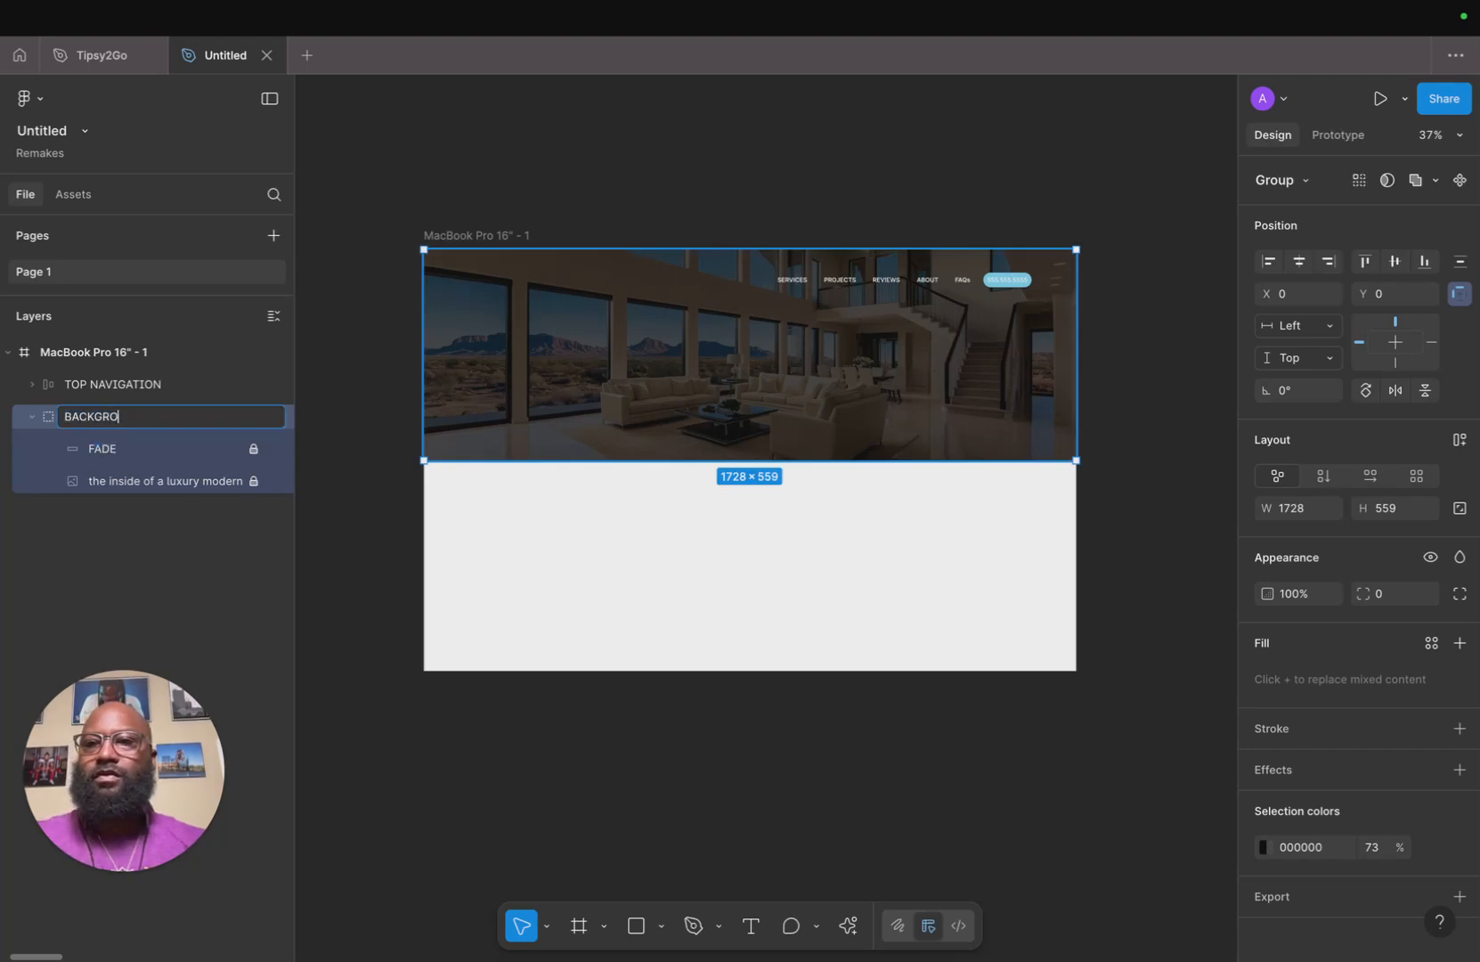
key("Return")
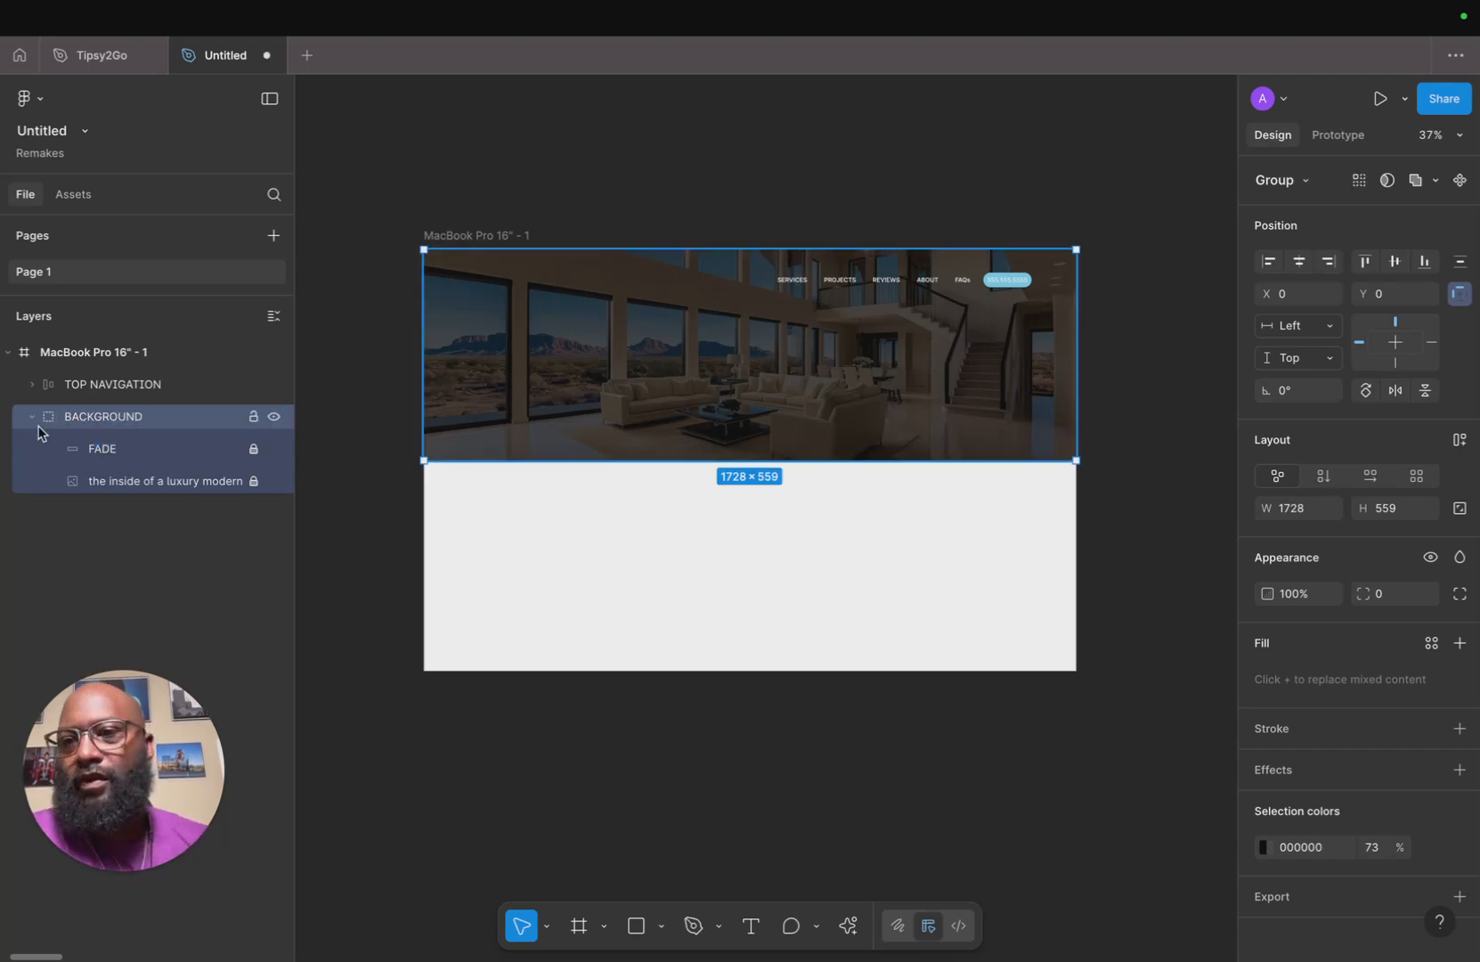
left_click(32, 417)
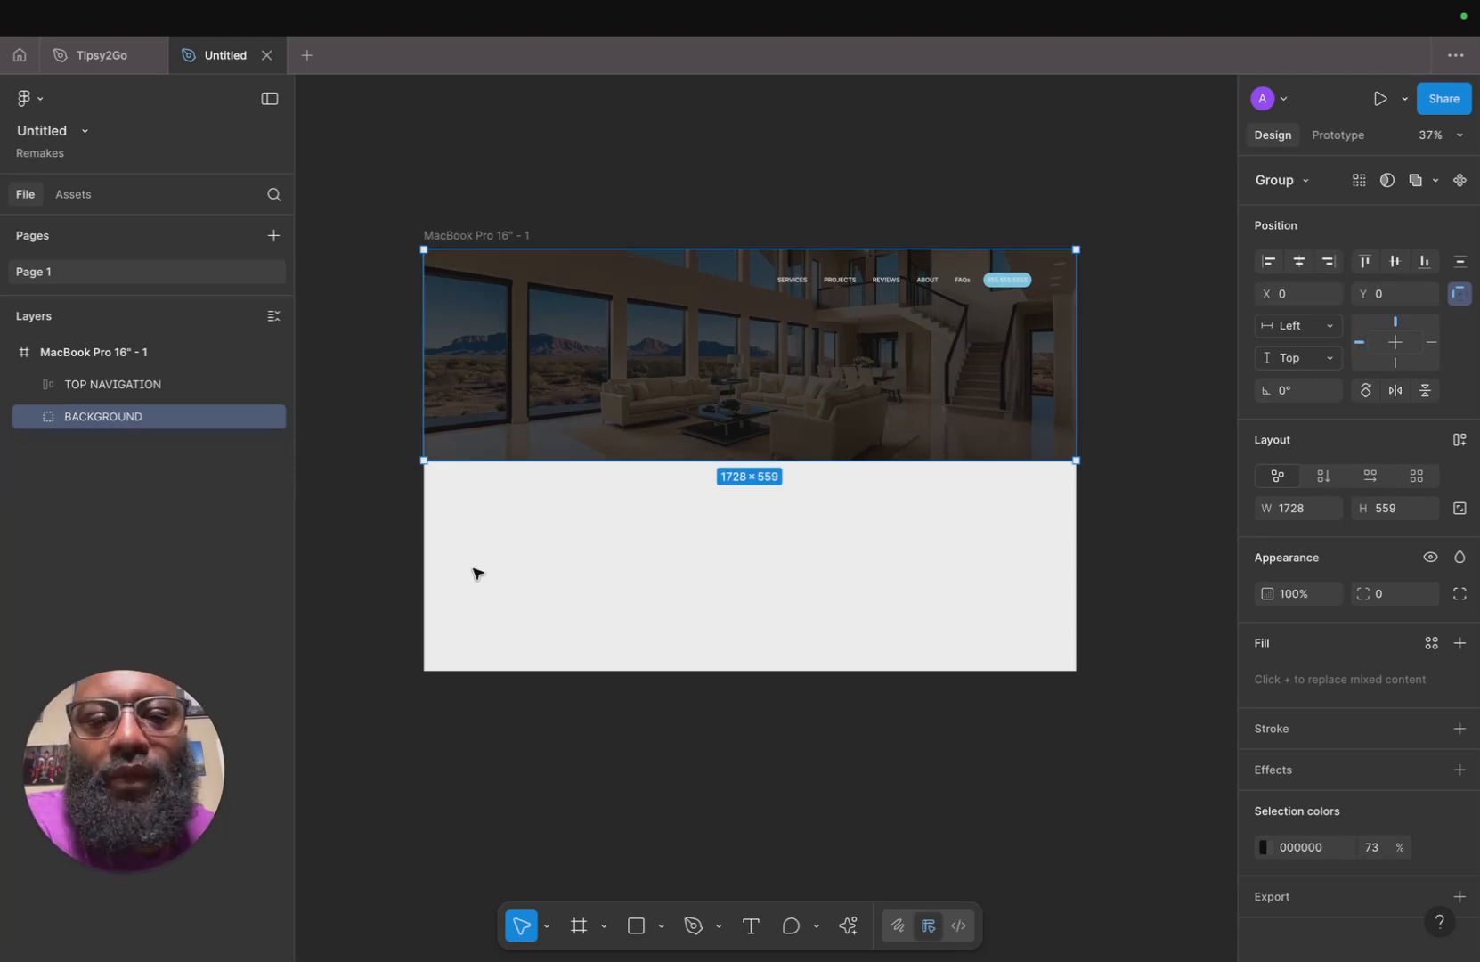
Darken the phone number button's fill to a deeper blue, 0995C4.
left_click(1170, 494)
scroll(1063, 334, "up", 5)
double_click(893, 160)
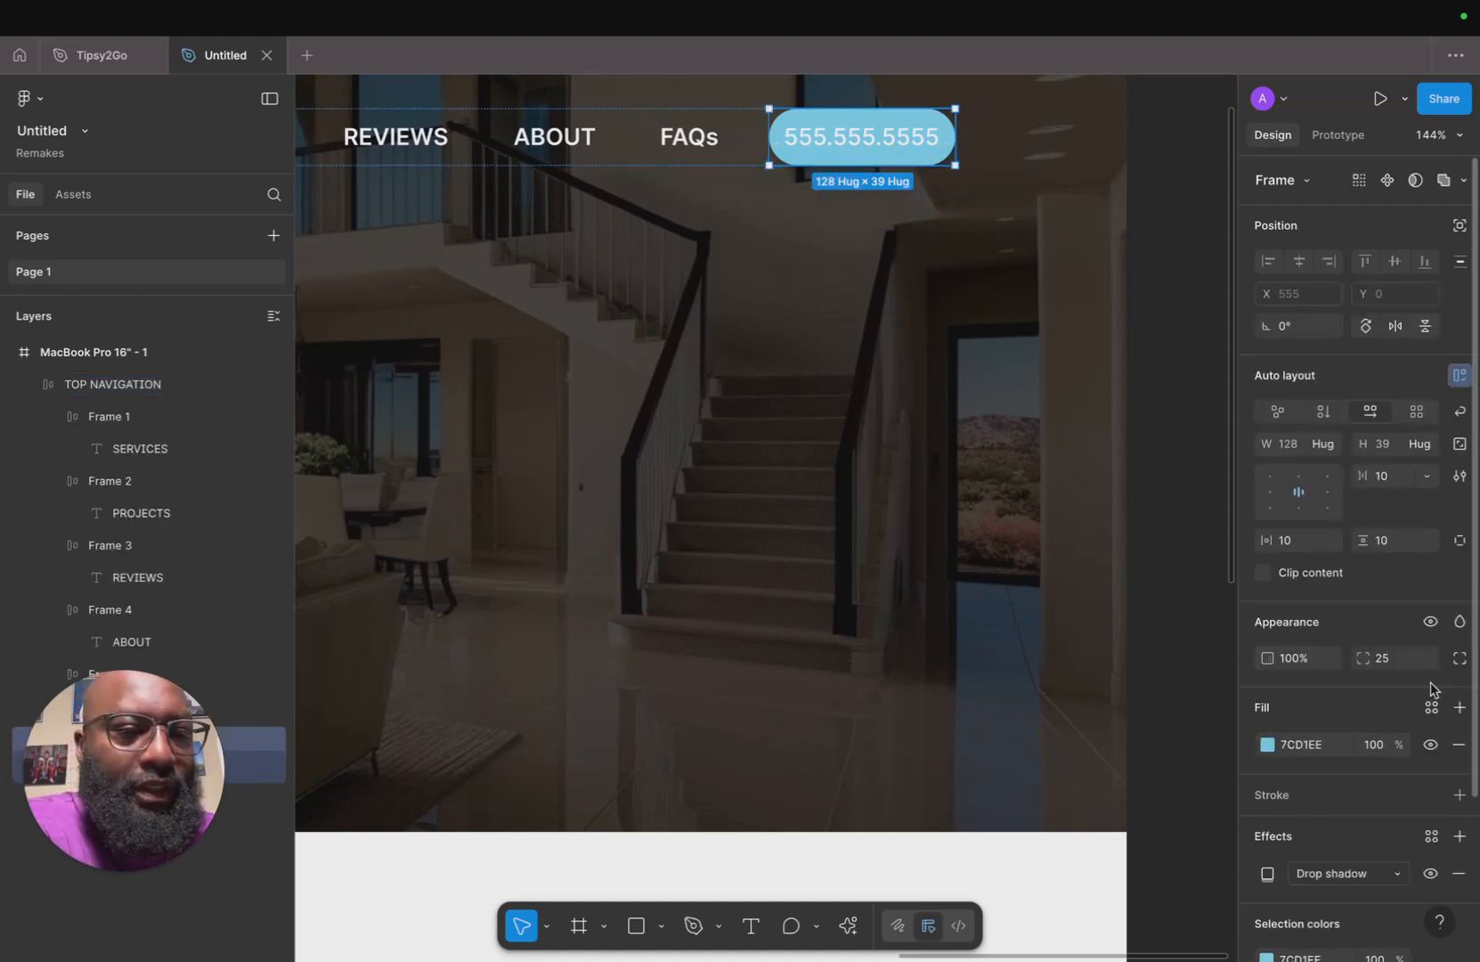
scroll(1431, 688, "down", 2)
left_click(1267, 654)
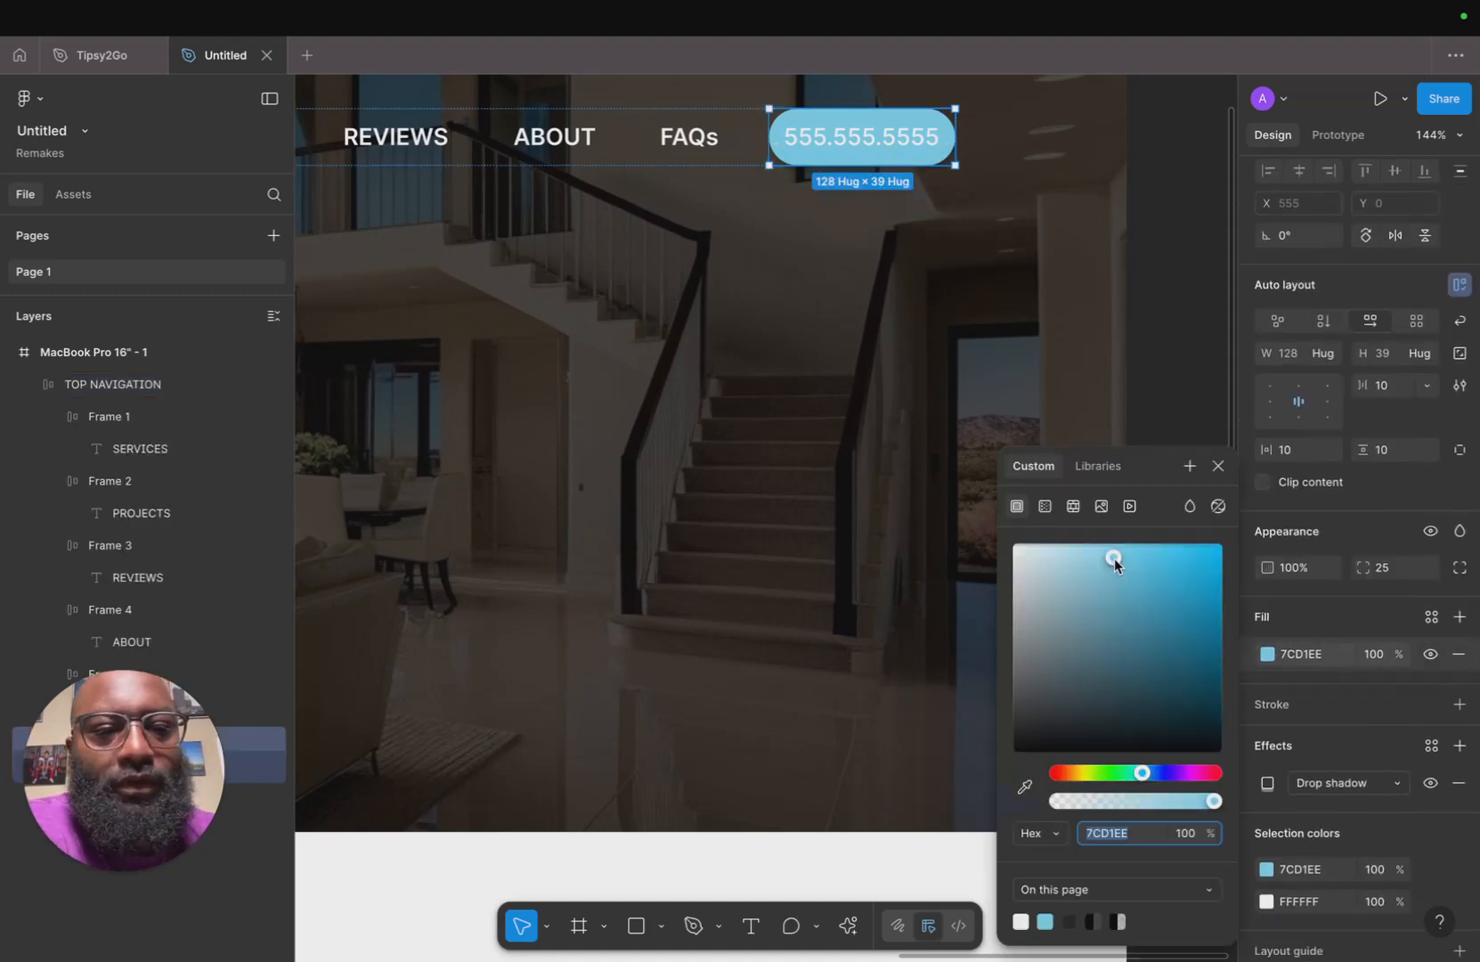
left_click_drag(1115, 554, 1212, 600)
left_click(1169, 353)
Start a new text layer in the hero area with a font size of 64.
scroll(1169, 375, "down", 3)
scroll(1170, 375, "down", 8)
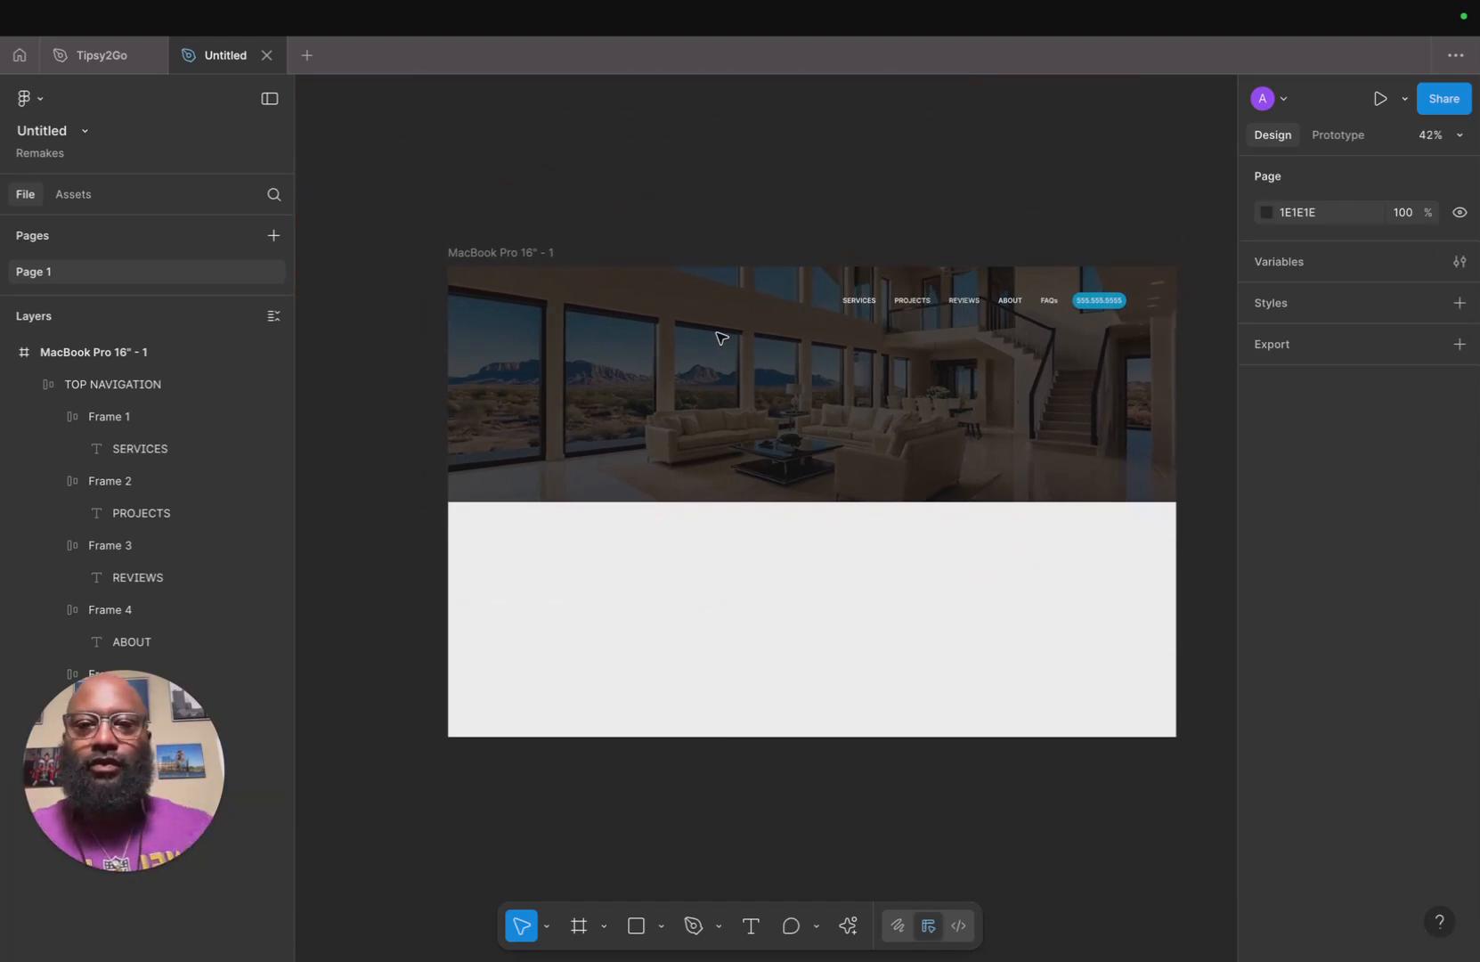
key("t")
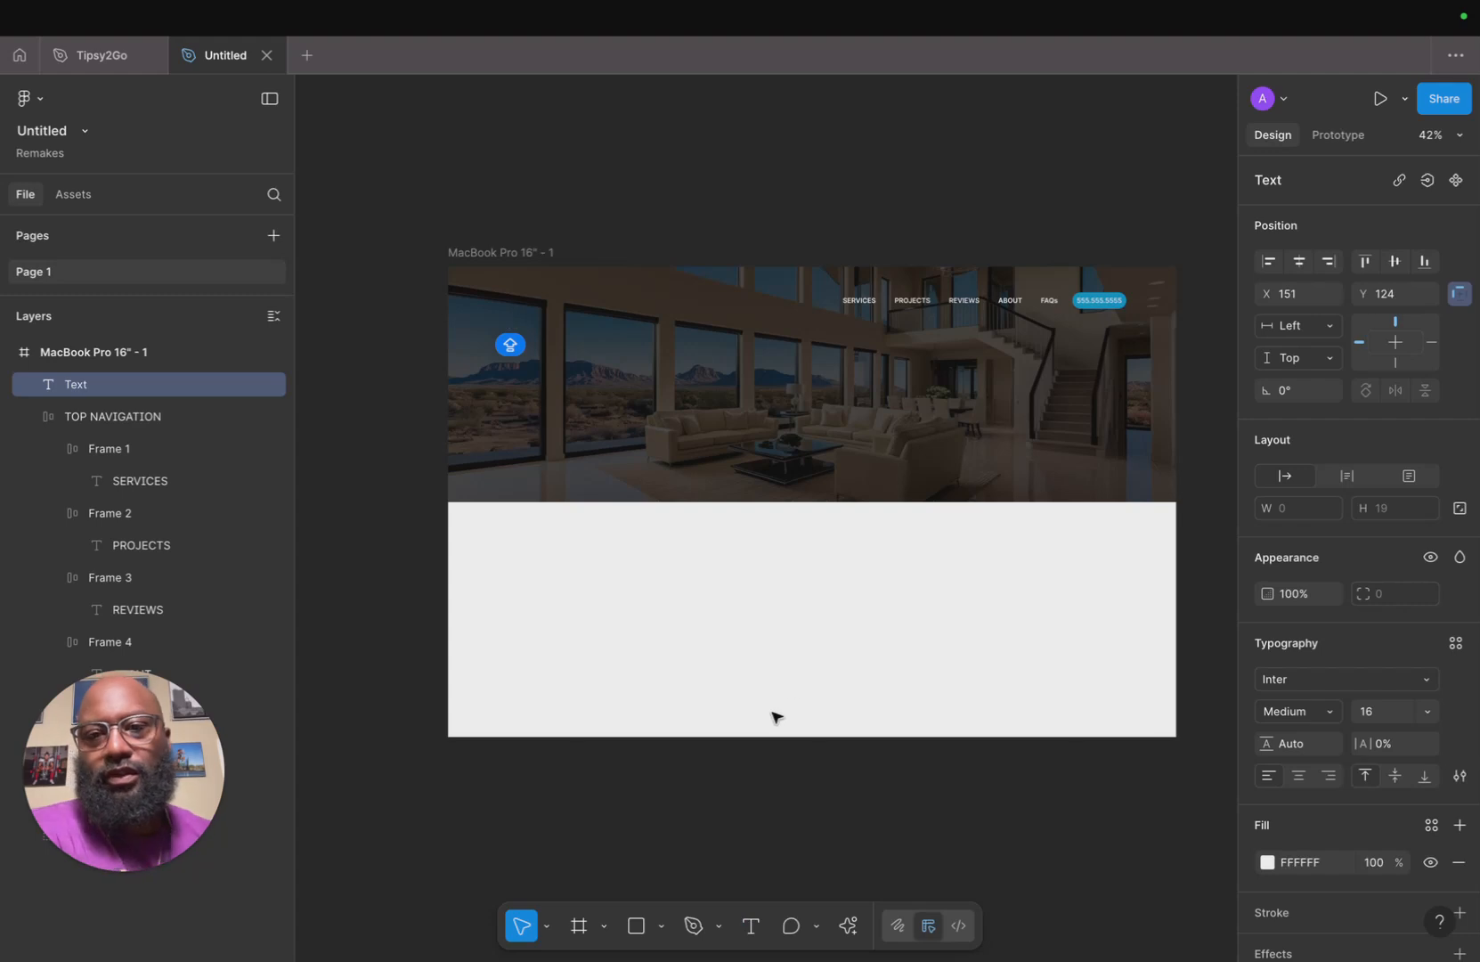
left_click(1435, 708)
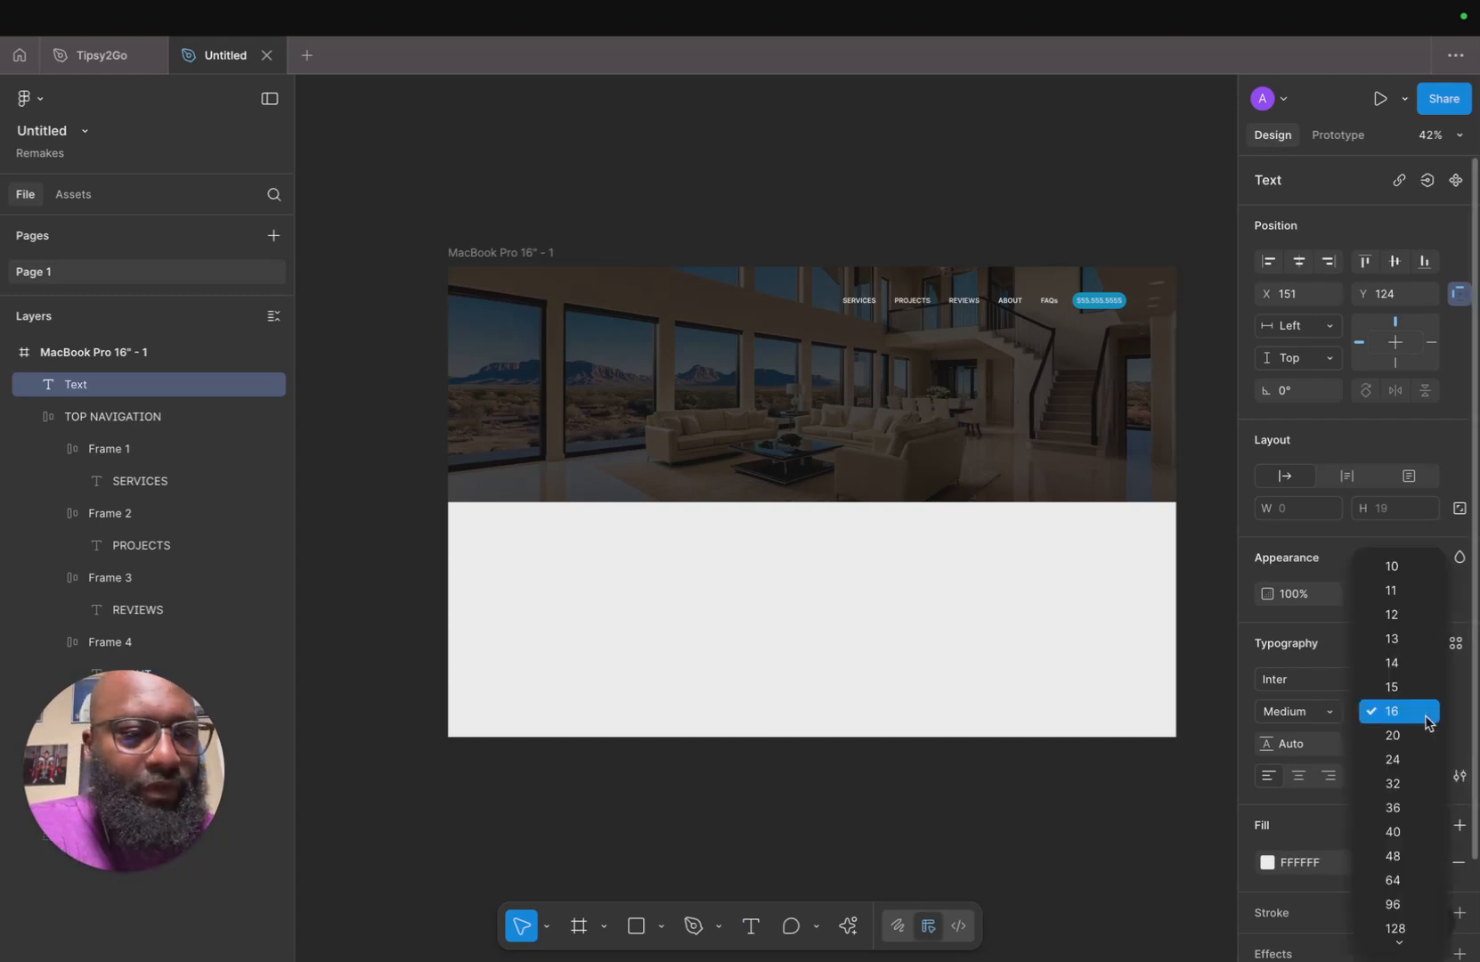
left_click(1417, 882)
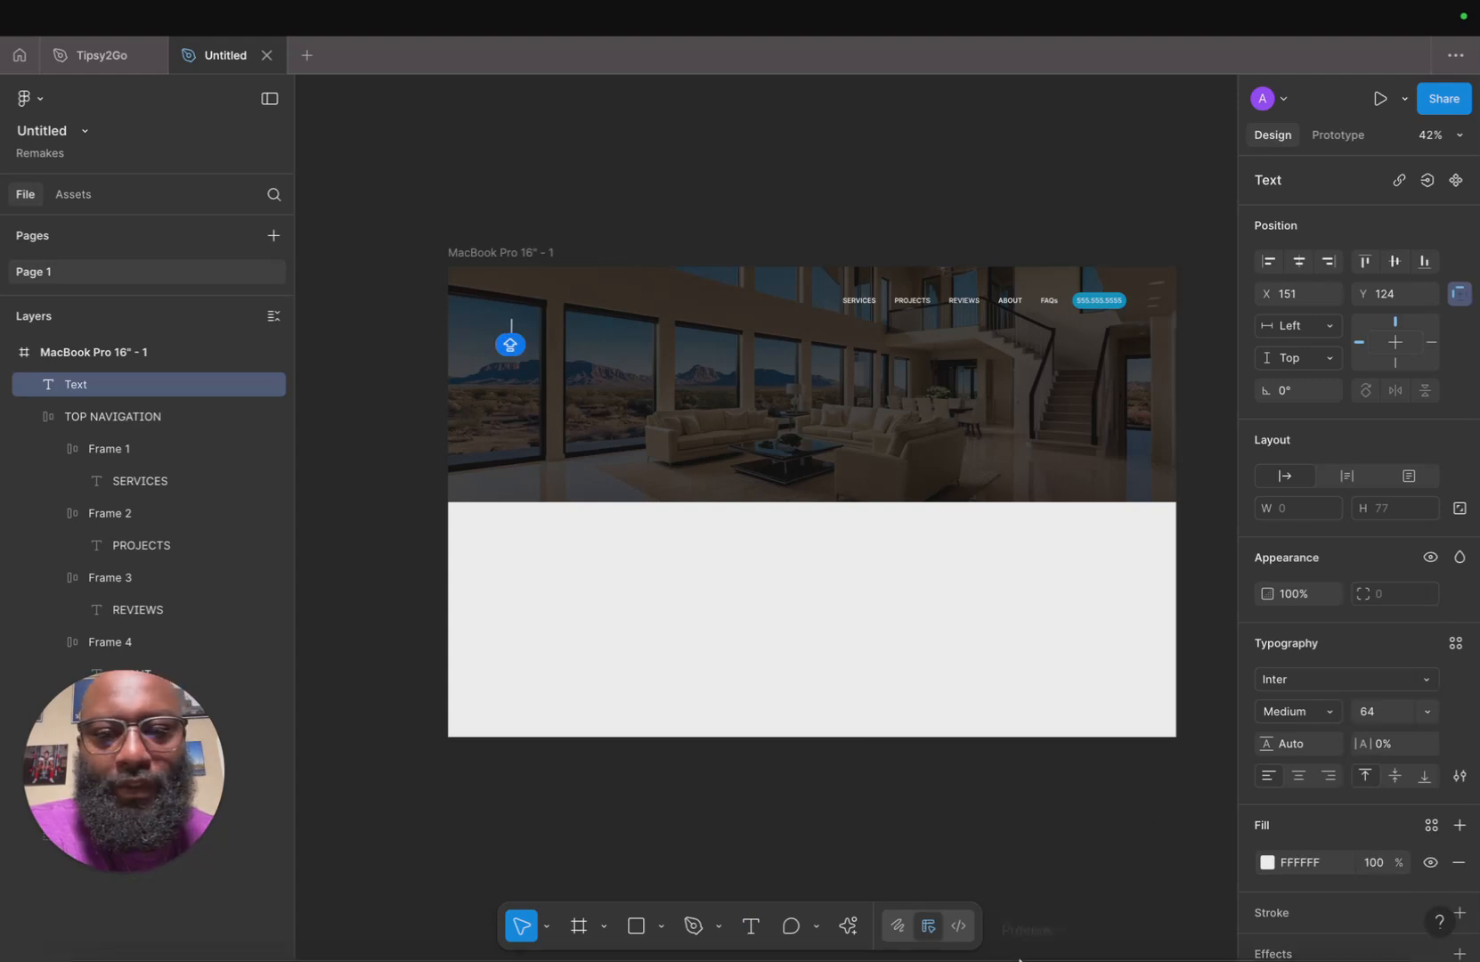
Switch to the Hess Cleaning website and select its headline ONE STOP PROFESSIONAL CLEANING SOLUTION to copy it.
mouse_move(480, 936)
left_click(167, 934)
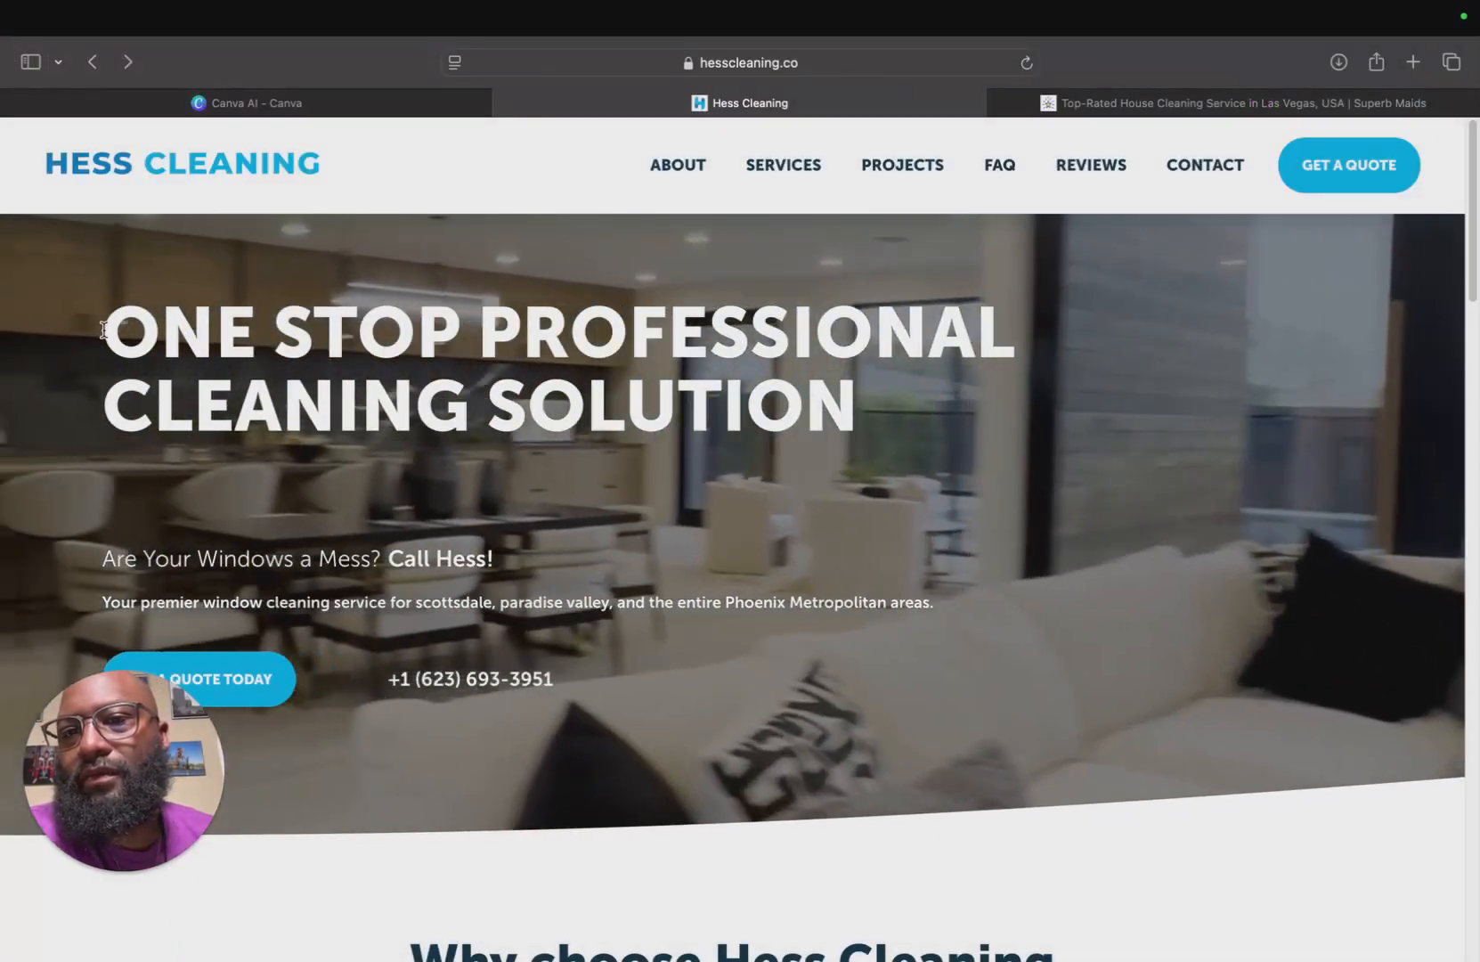
left_click_drag(98, 332, 855, 408)
key("super+c")
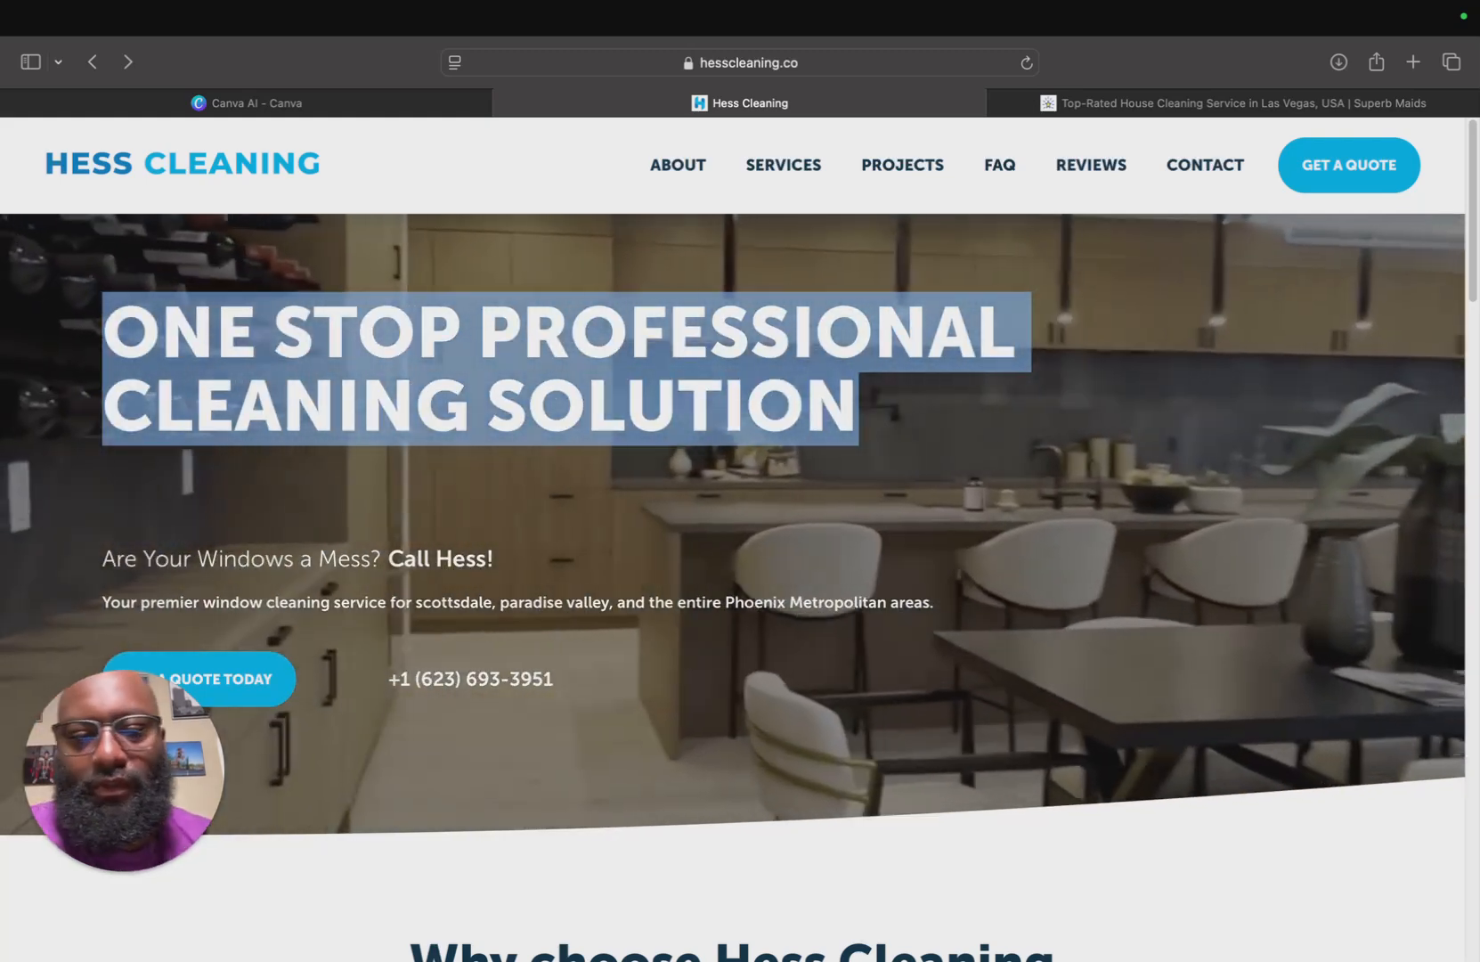
Return to Figma and paste the copied headline into the new text layer.
mouse_move(890, 953)
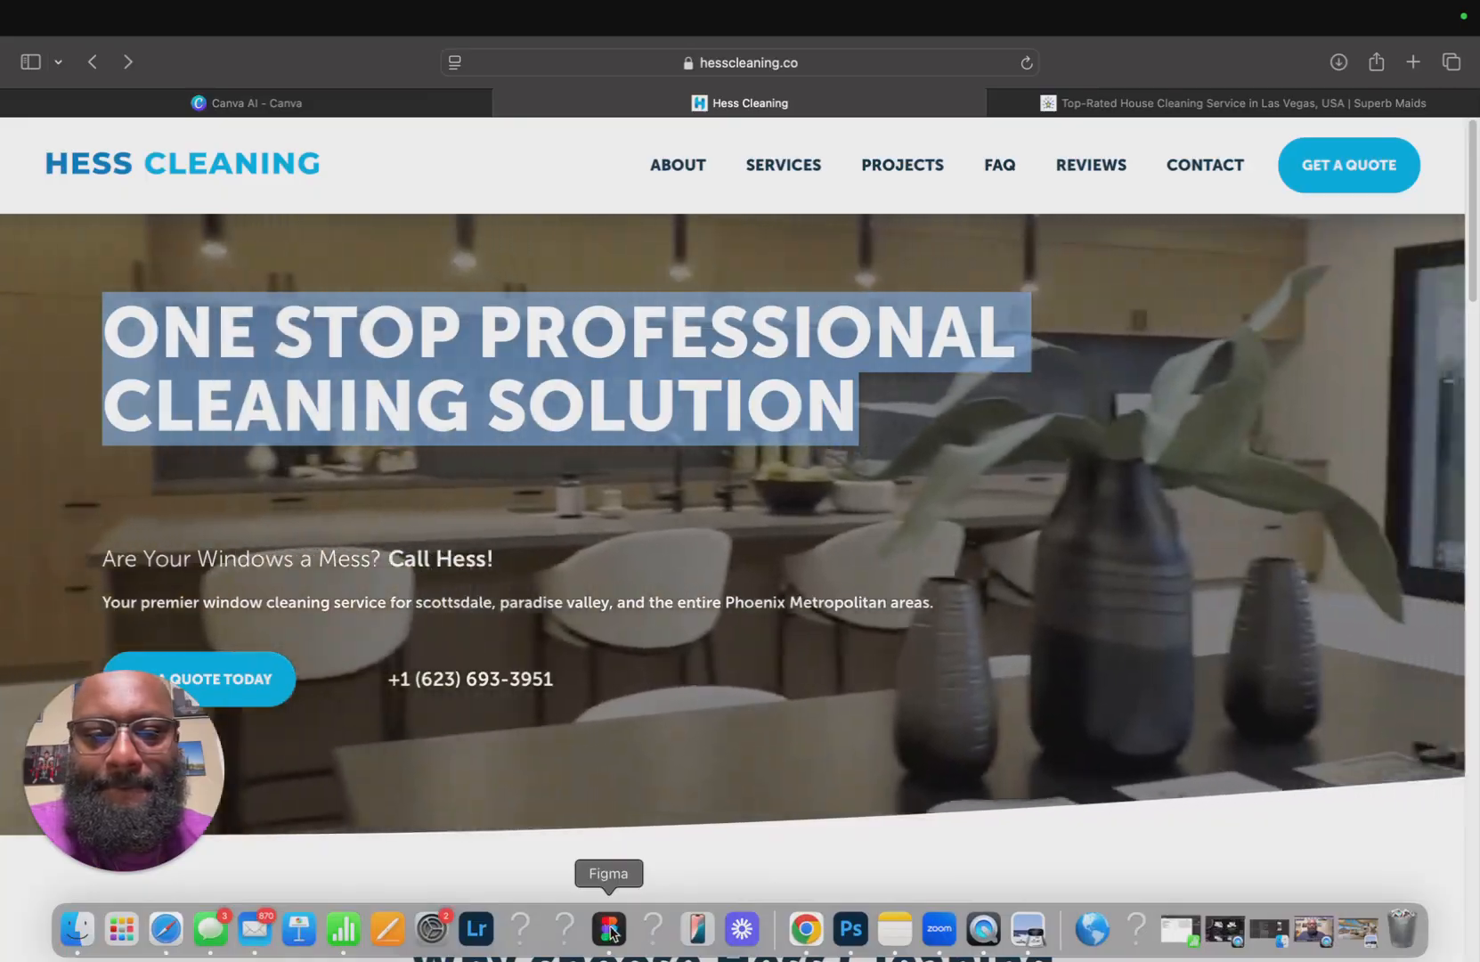
left_click(609, 928)
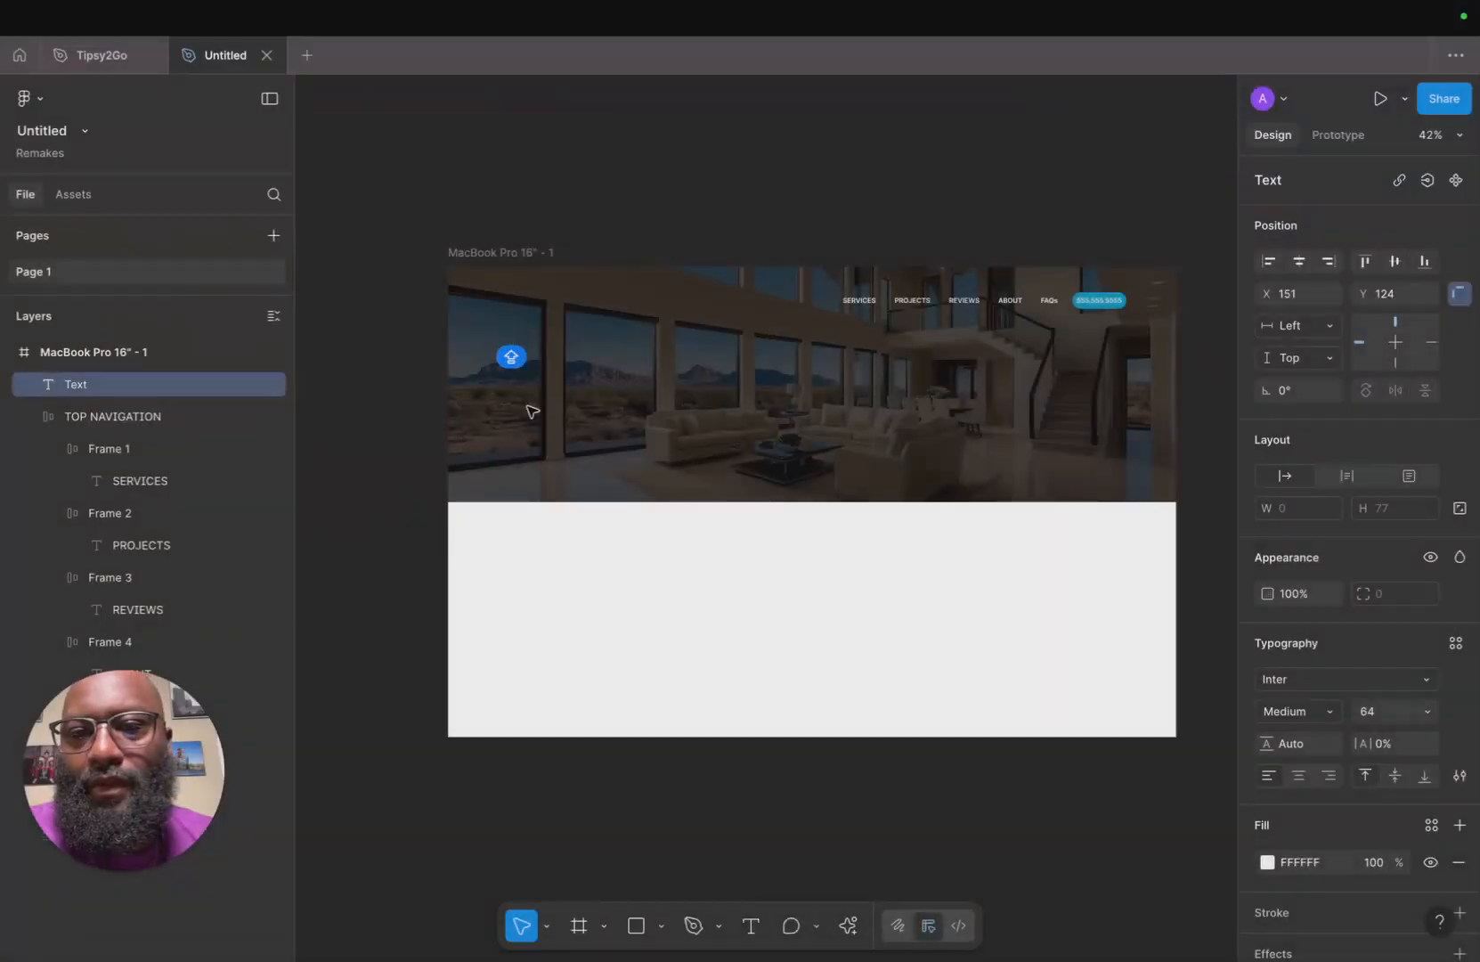
key("super+v")
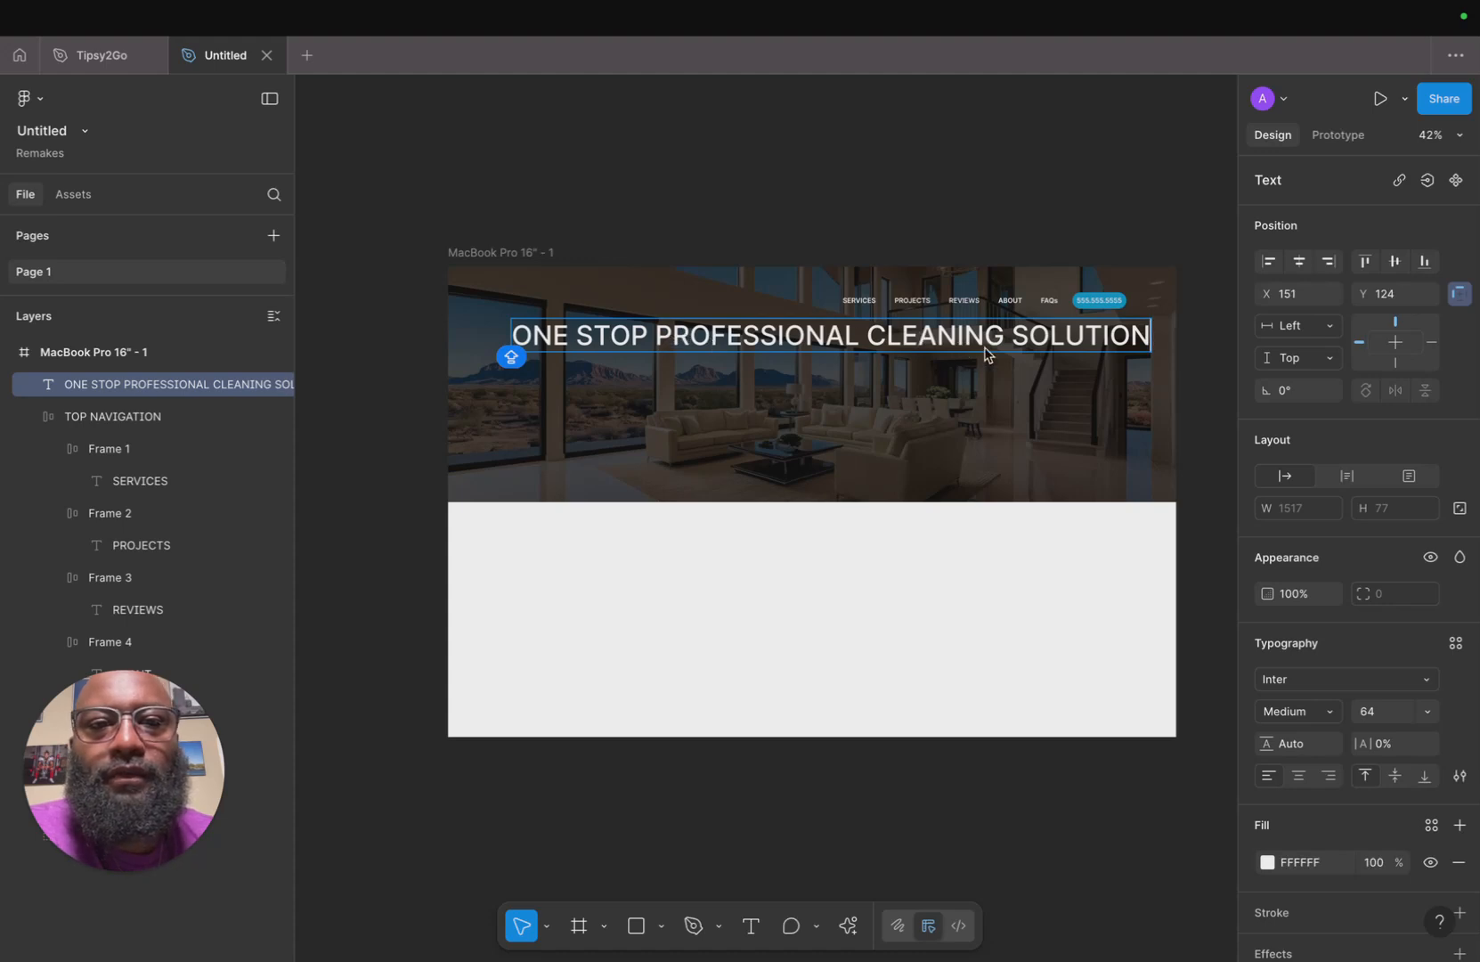
Break the headline onto two lines after PROFESSIONAL and finish editing the text.
left_click(860, 337)
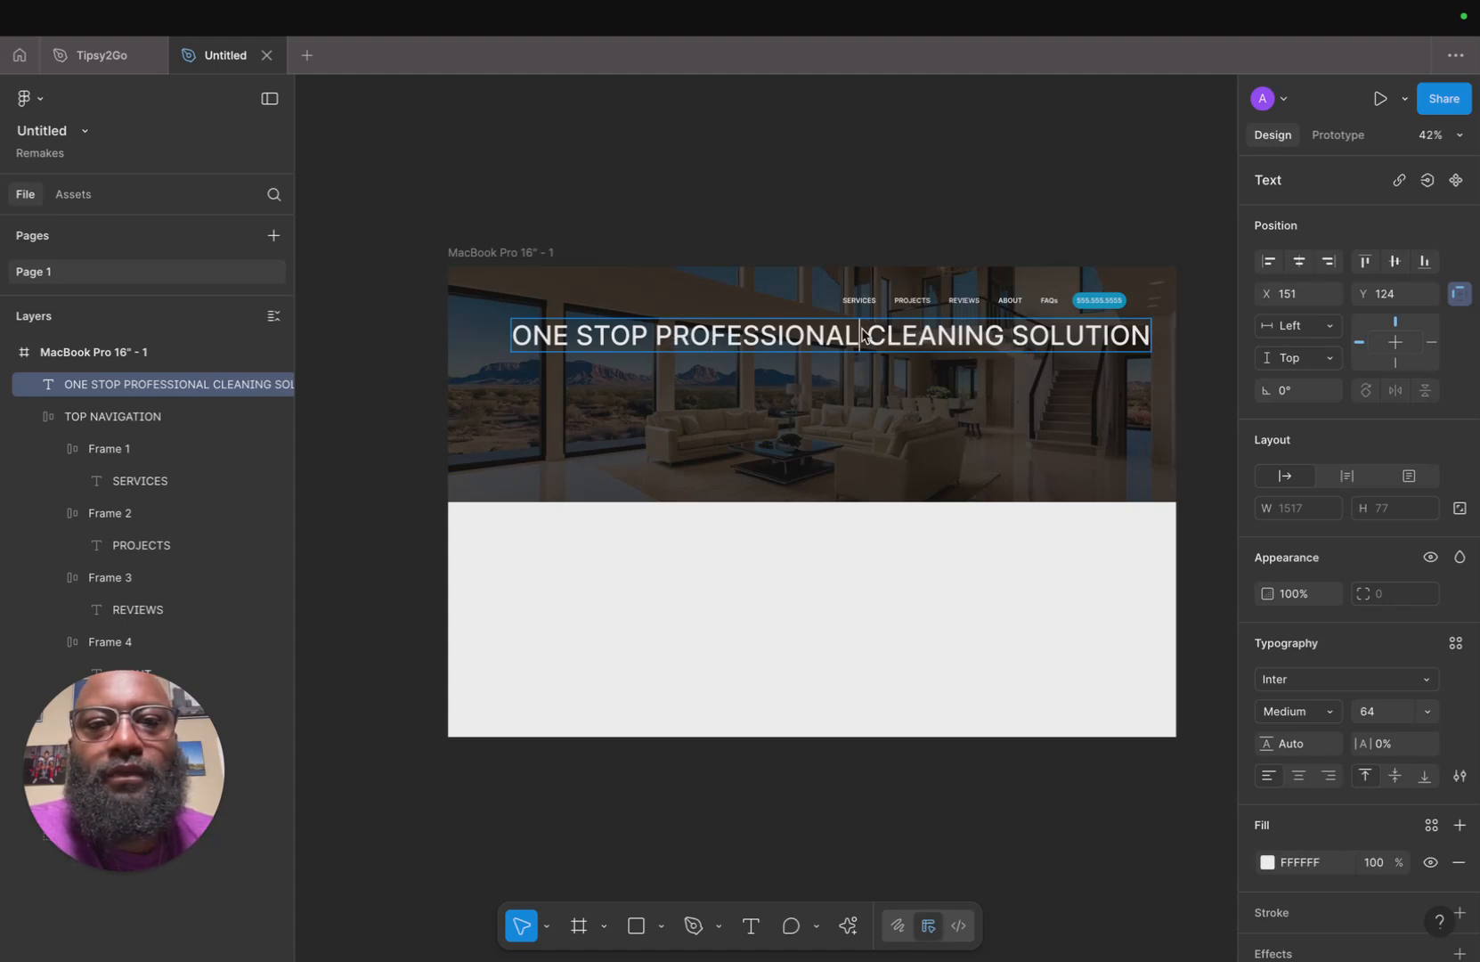
key("Return")
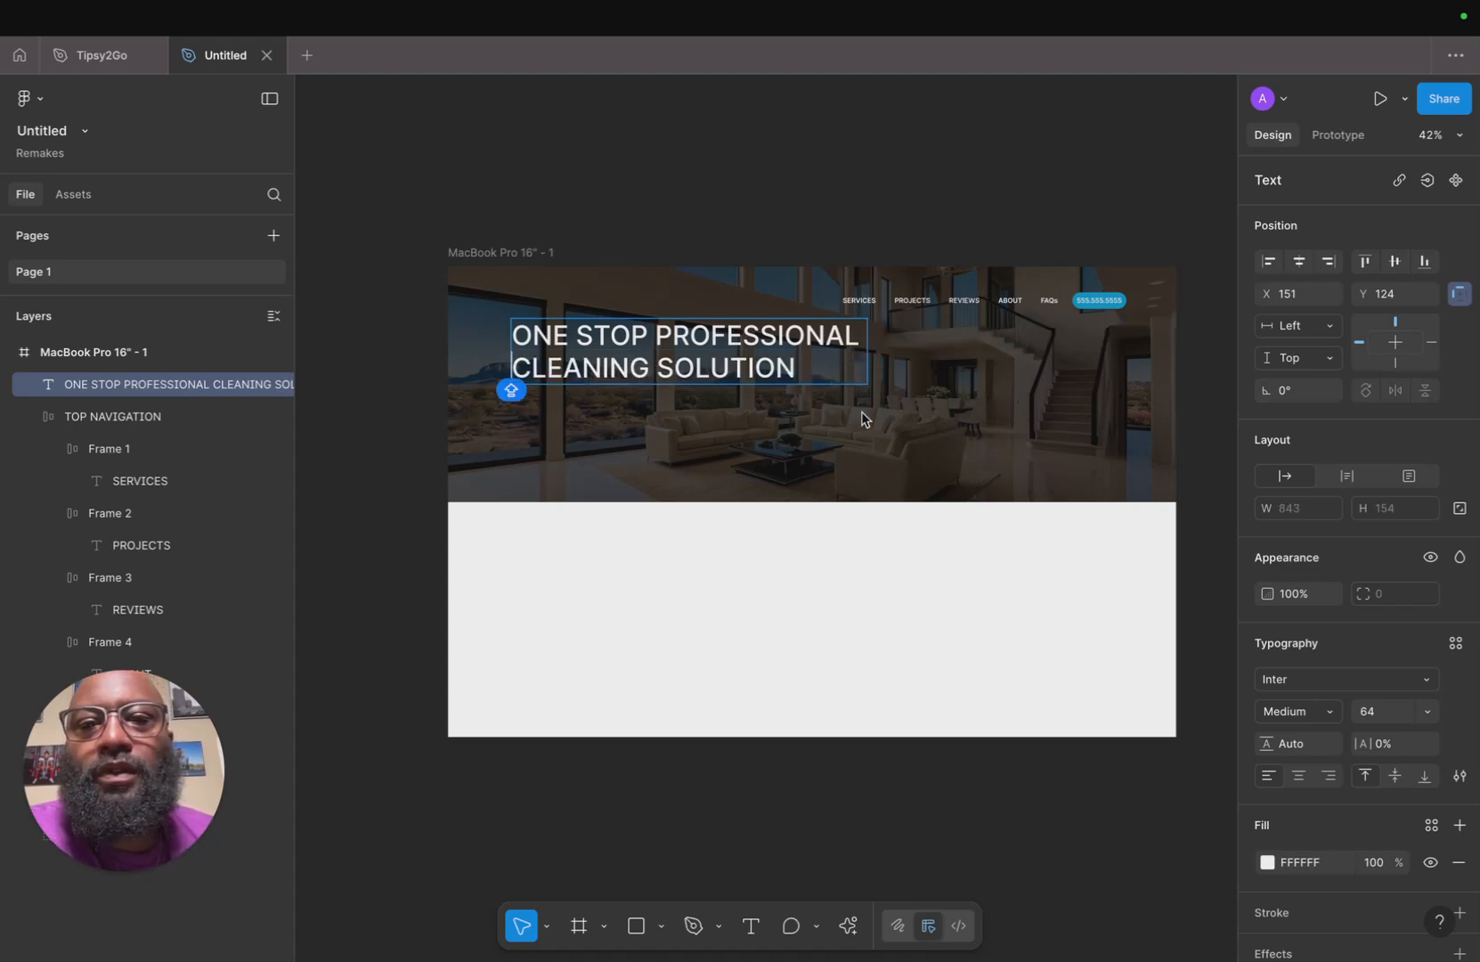
key("Escape")
Show the layout guides and move the headline left to about X 46, lining it up with the grid.
left_click_drag(782, 352, 754, 350)
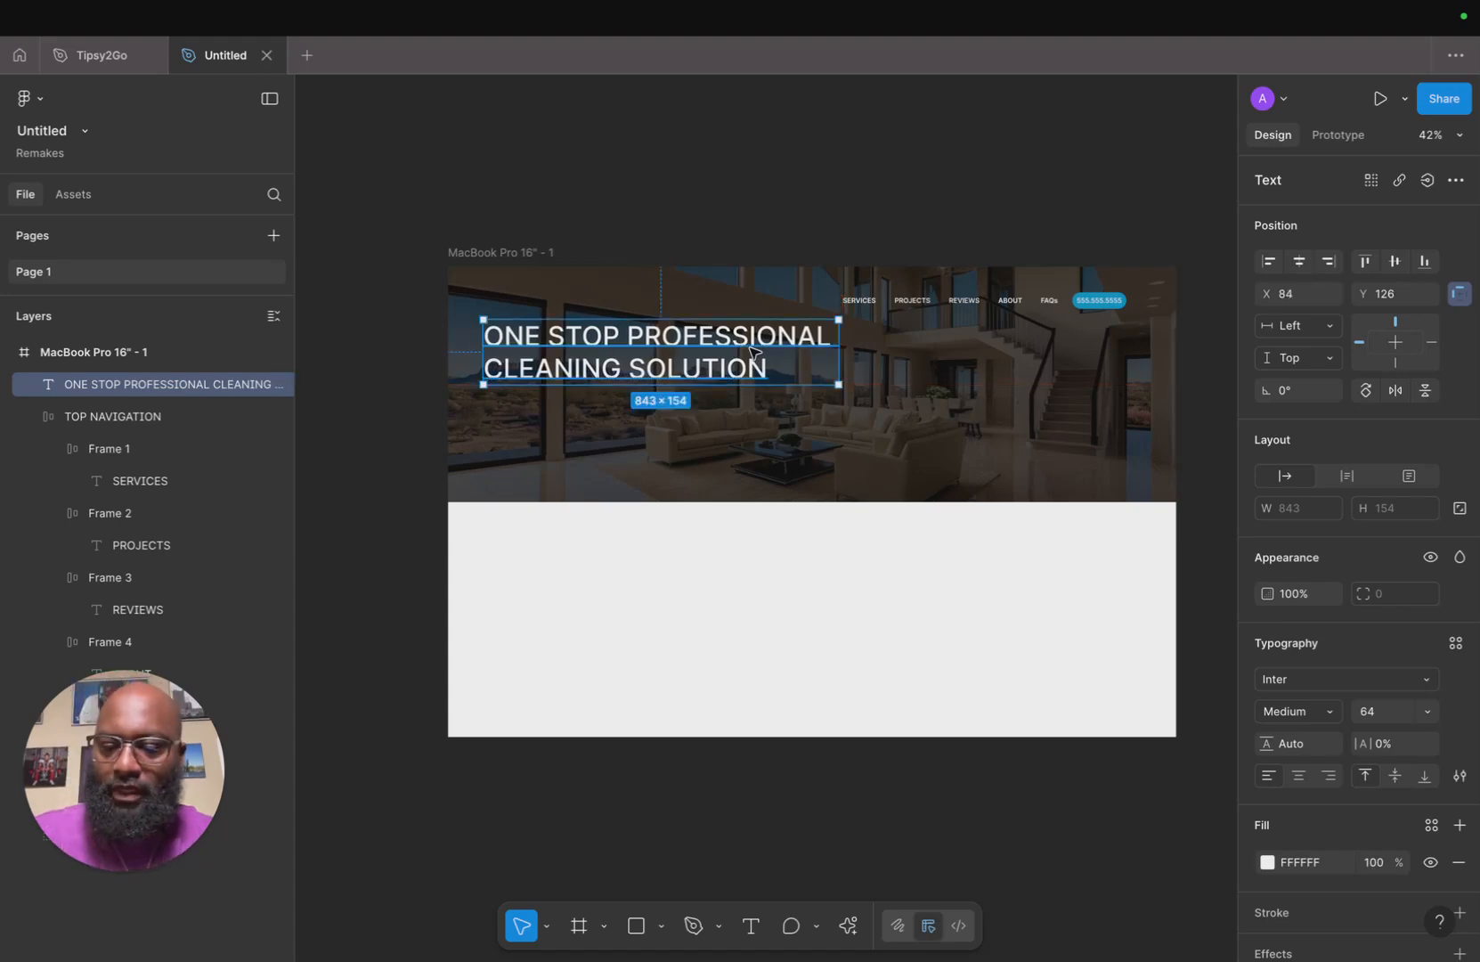
key("ctrl+shift+4")
scroll(754, 351, "up", 5)
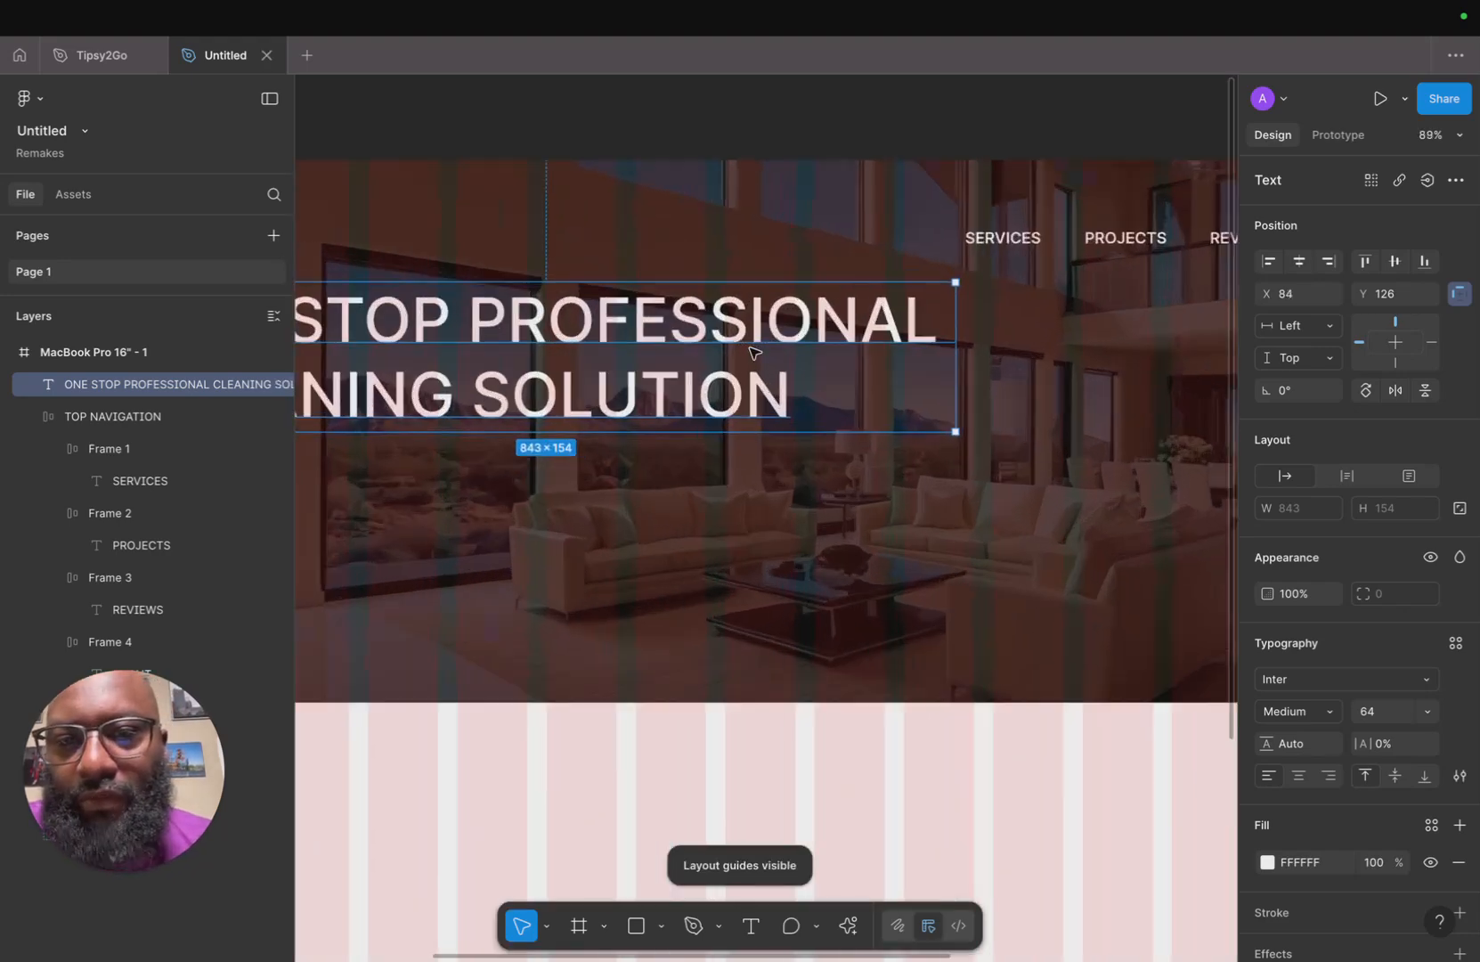
scroll(757, 344, "down", 2)
scroll(739, 388, "left", 3)
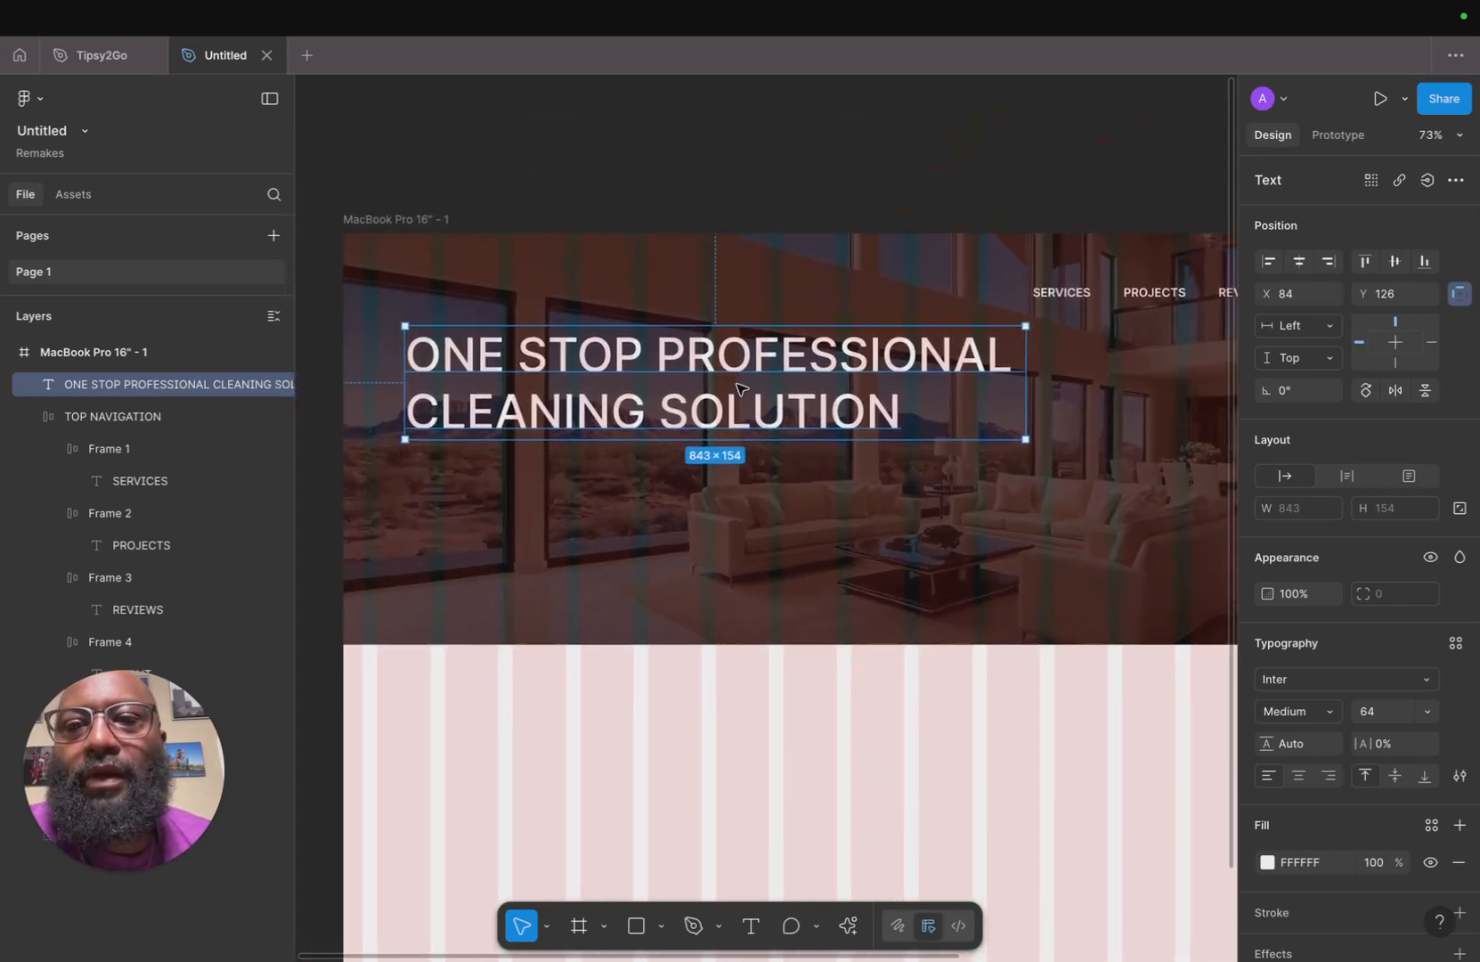
left_click_drag(701, 360, 674, 359)
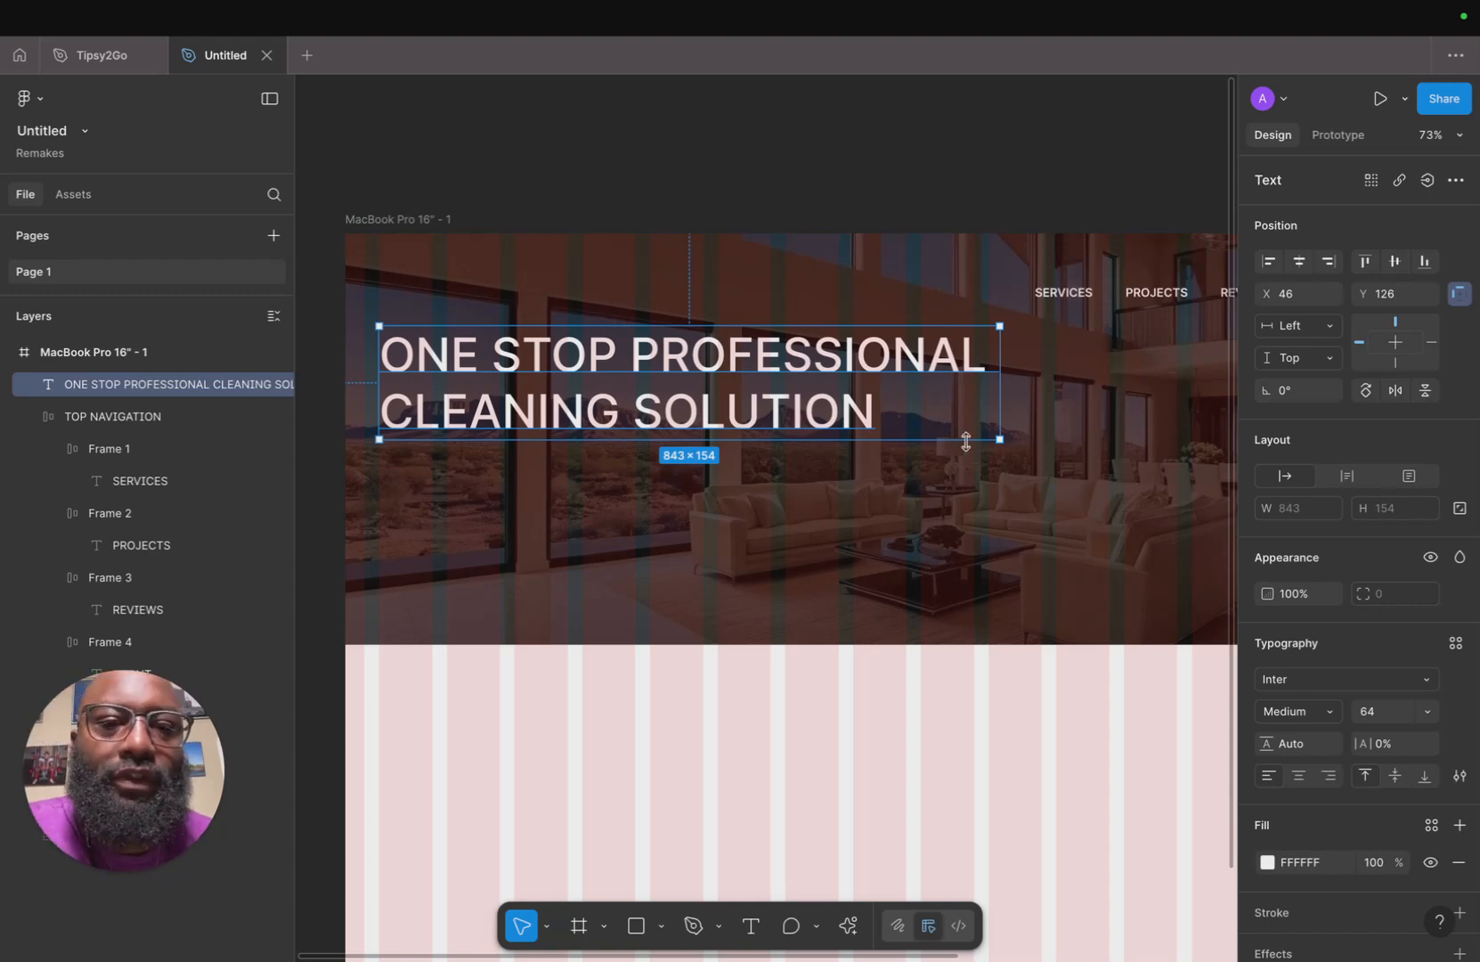
Change the frame's column layout grid color to white FFFFFF at 18% opacity.
scroll(966, 438, "down", 5)
scroll(1162, 579, "up", 3)
scroll(1163, 579, "left", 2)
left_click(422, 155)
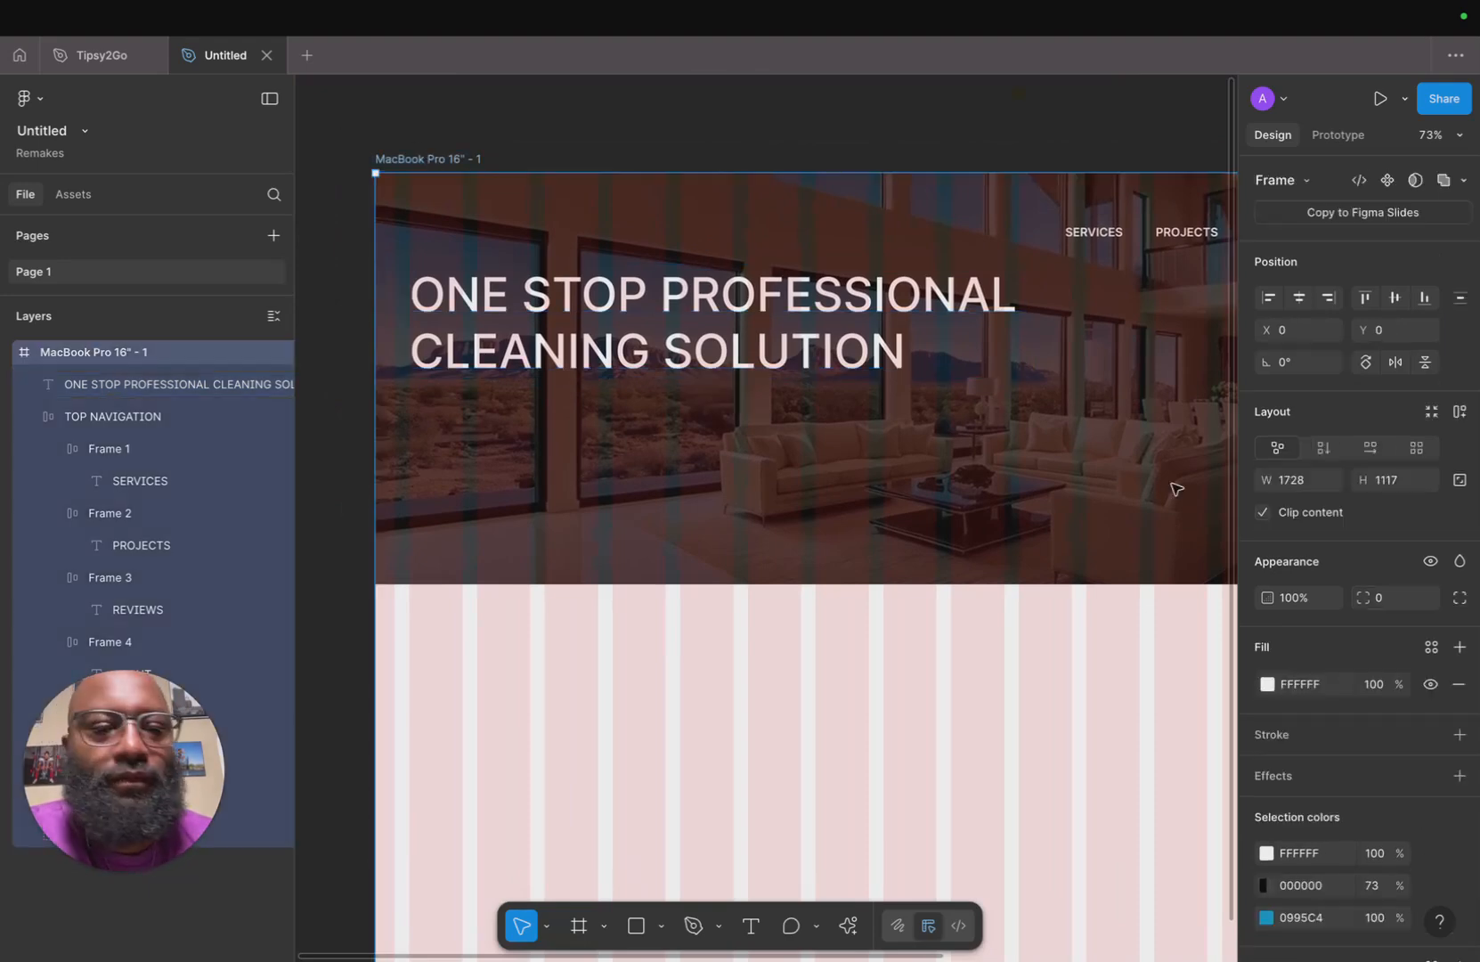
scroll(1297, 712, "down", 3)
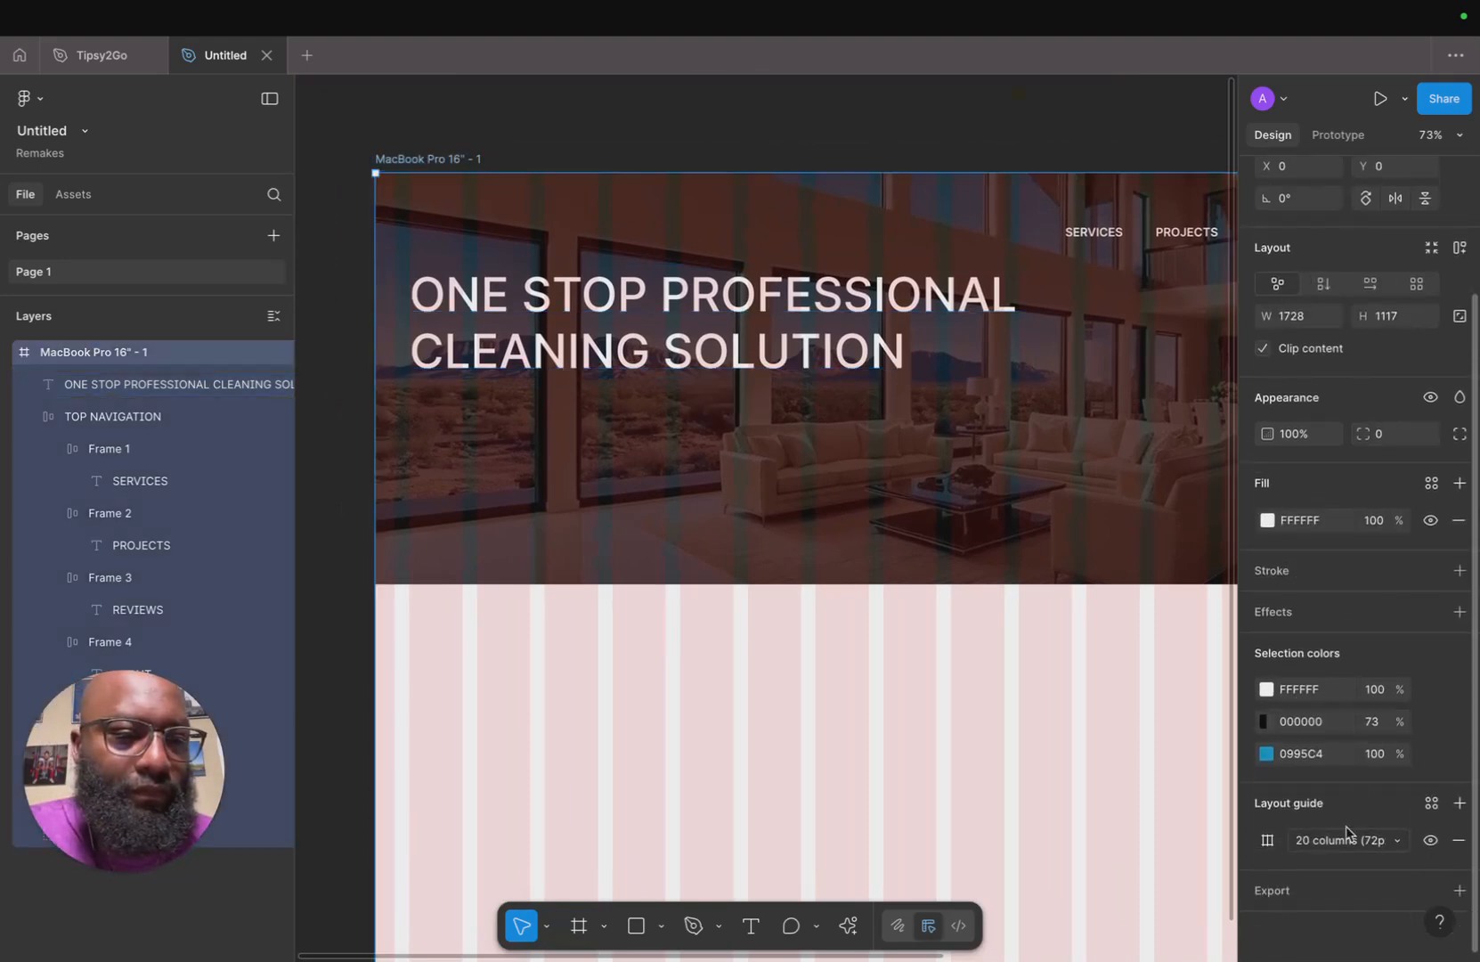
left_click(1266, 841)
left_click(1104, 795)
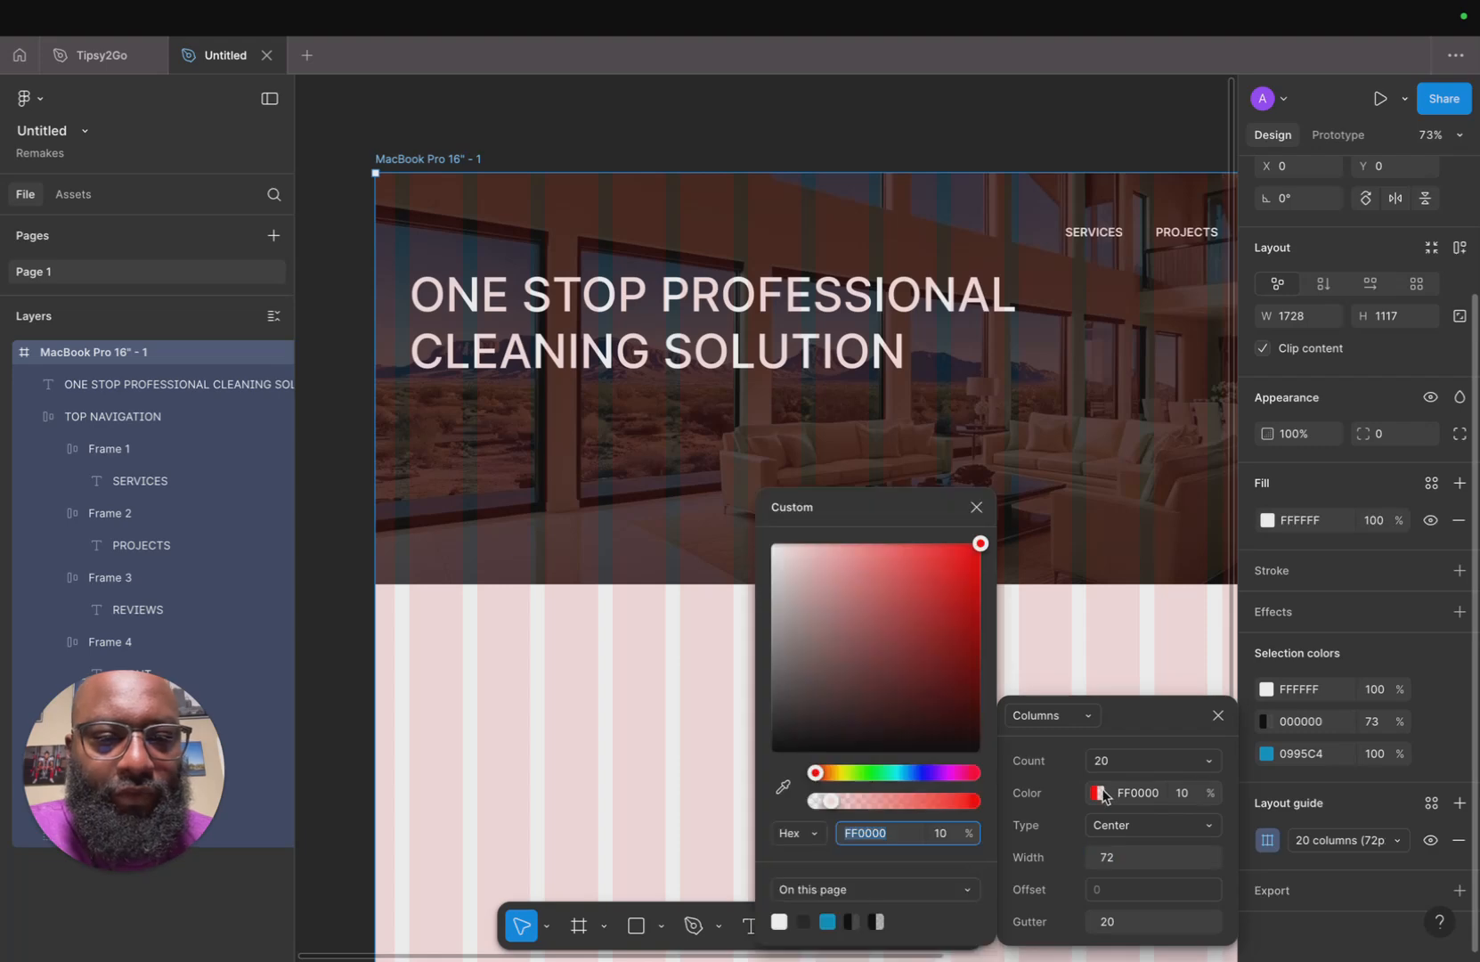
mouse_move(826, 777)
left_mouse_down()
mouse_move(853, 777)
mouse_move(877, 803)
mouse_move(992, 807)
mouse_move(835, 807)
left_mouse_up()
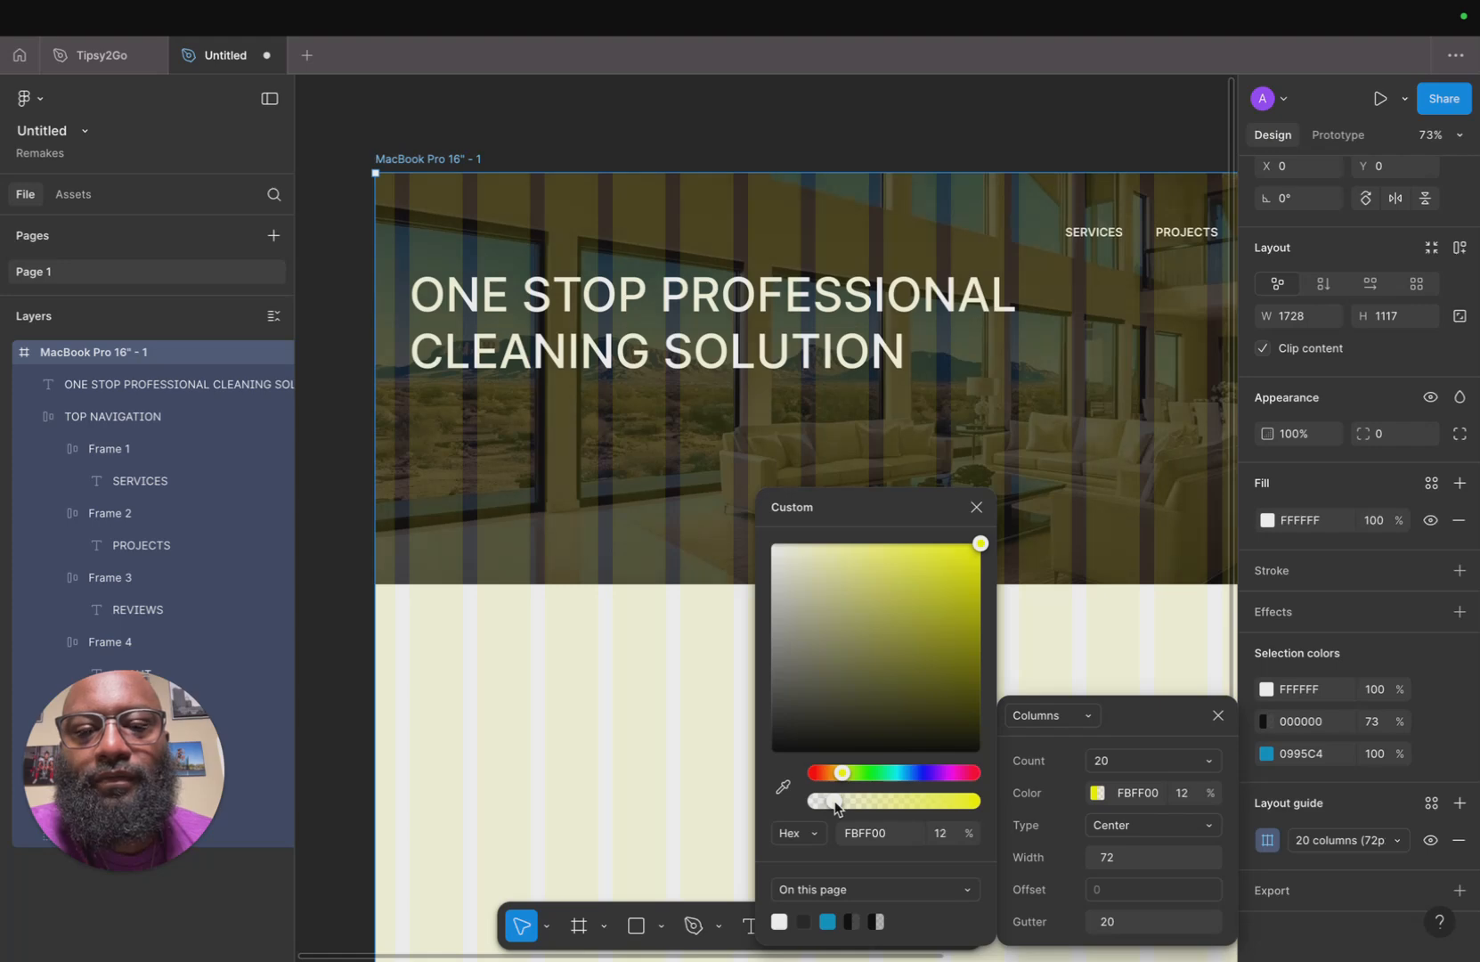
left_click_drag(981, 551, 737, 542)
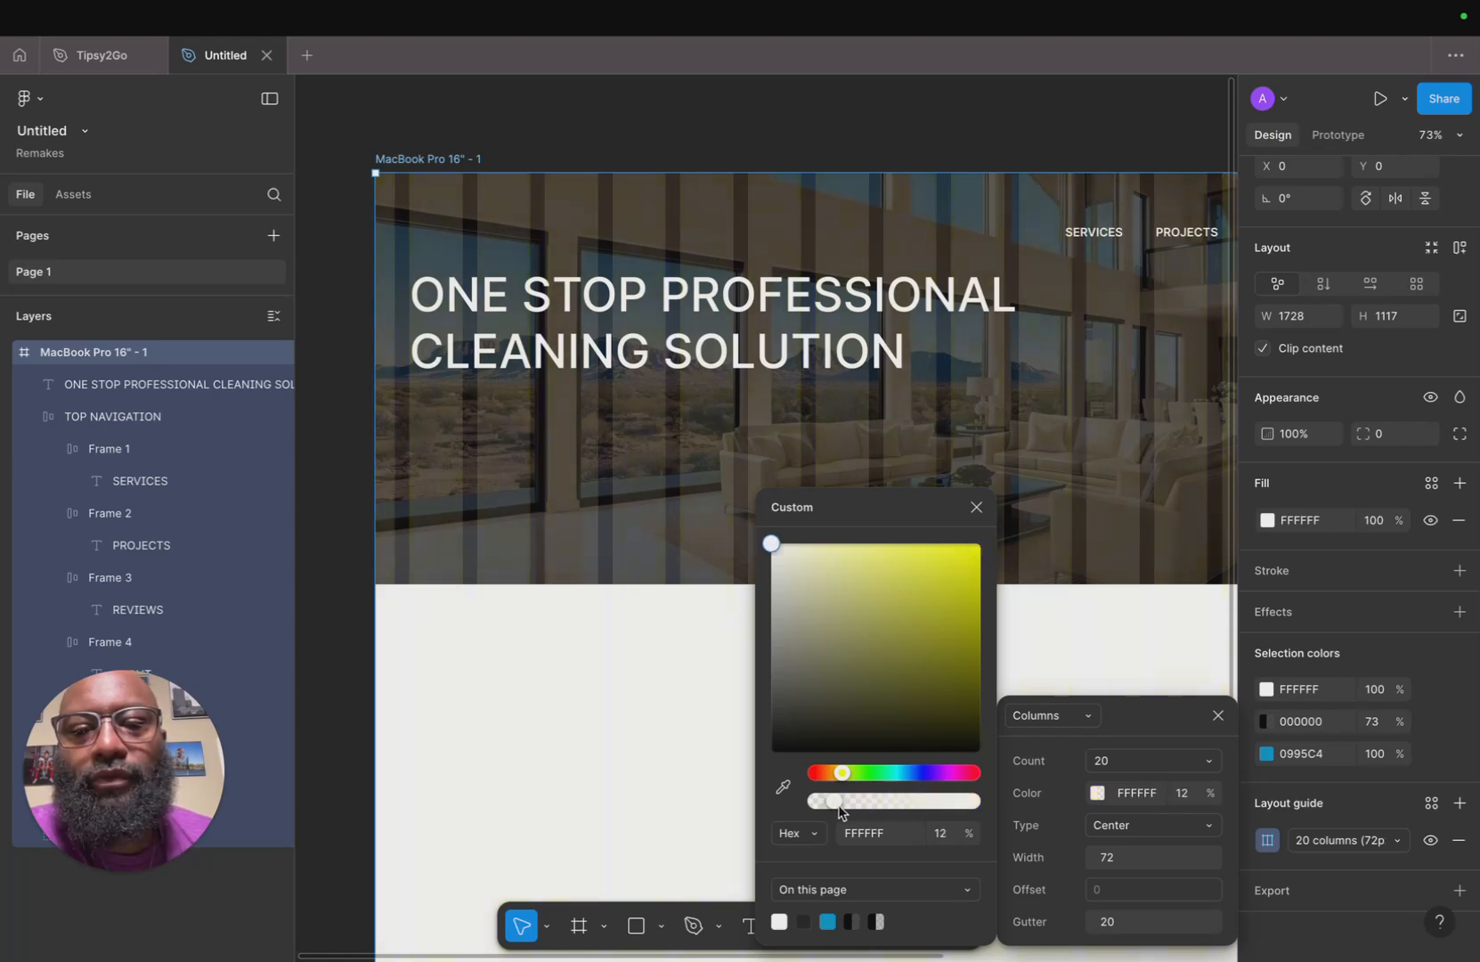
left_click_drag(830, 807, 857, 808)
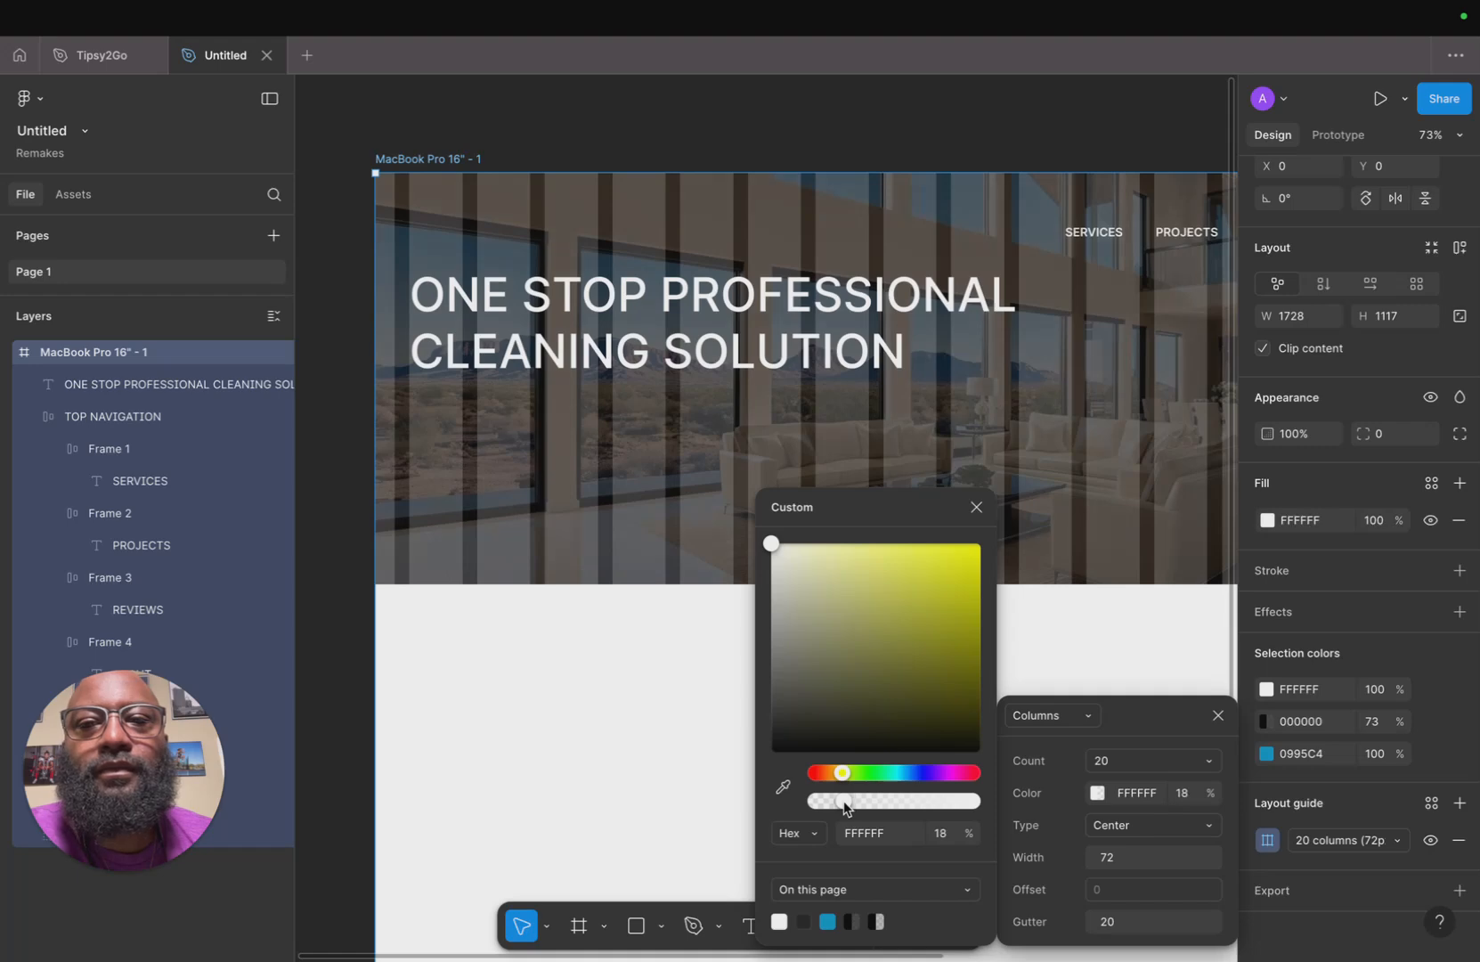
left_click(977, 513)
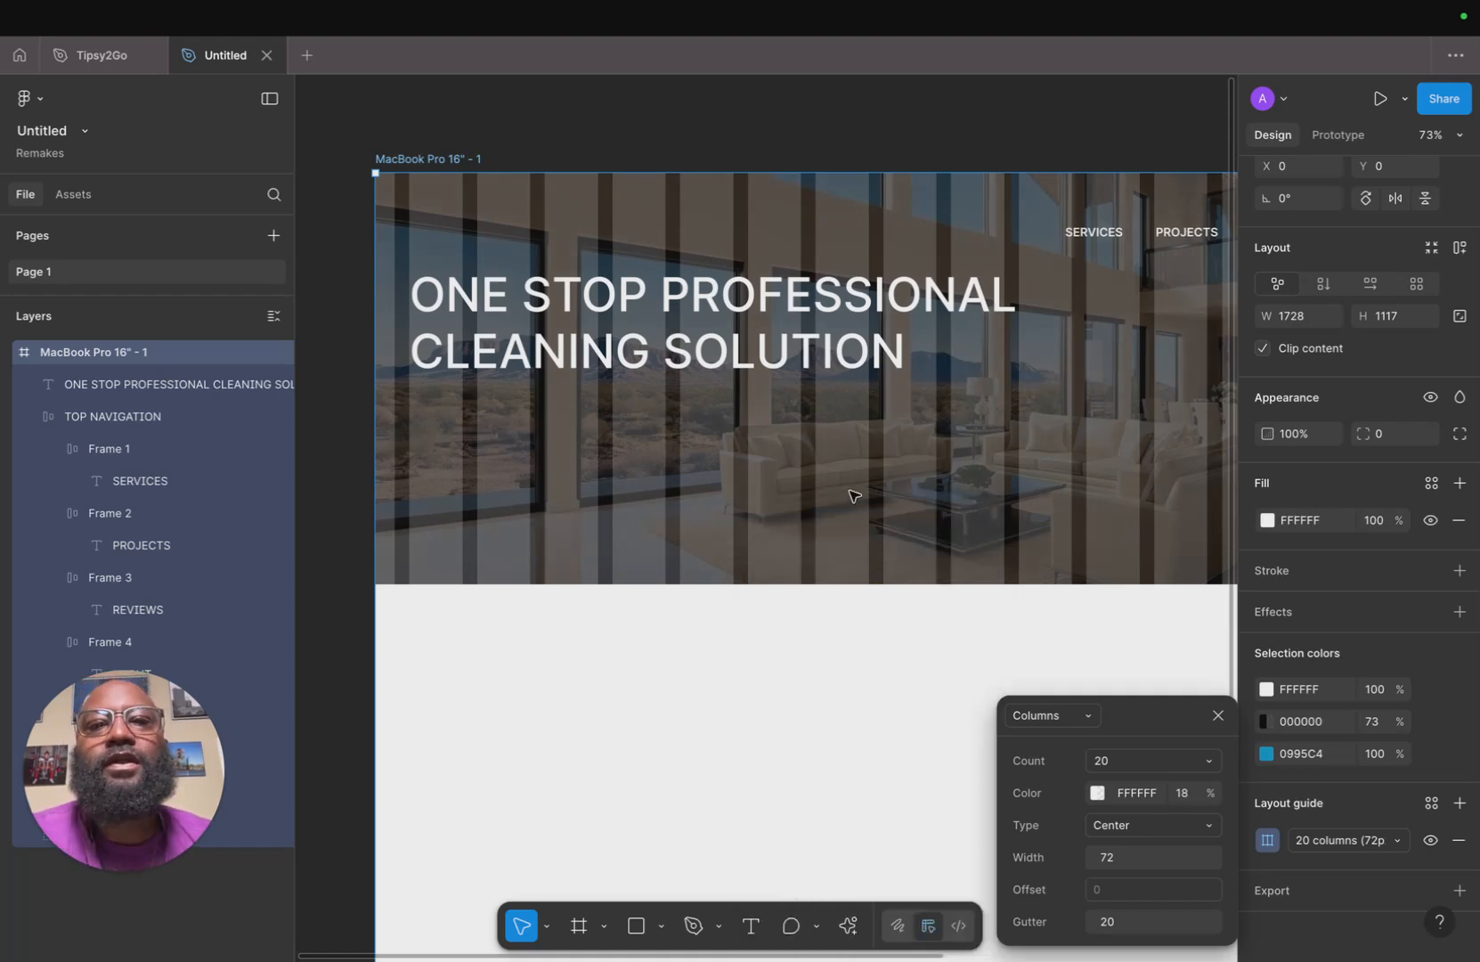
key("Escape")
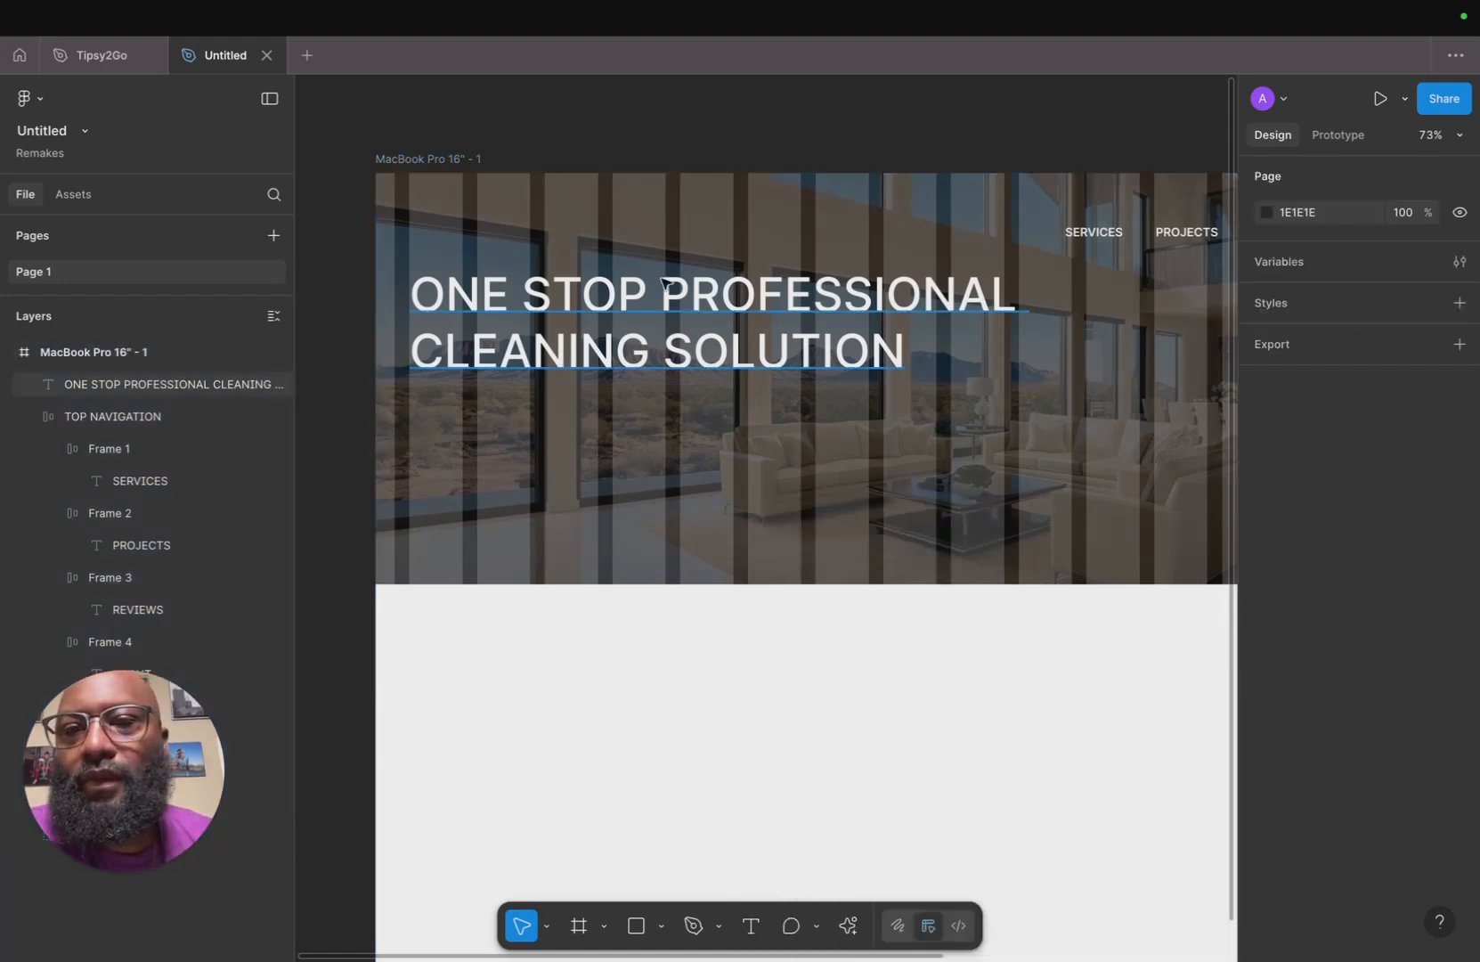
Wrap the headline text in an auto layout frame.
left_click(675, 344)
key("shift+a")
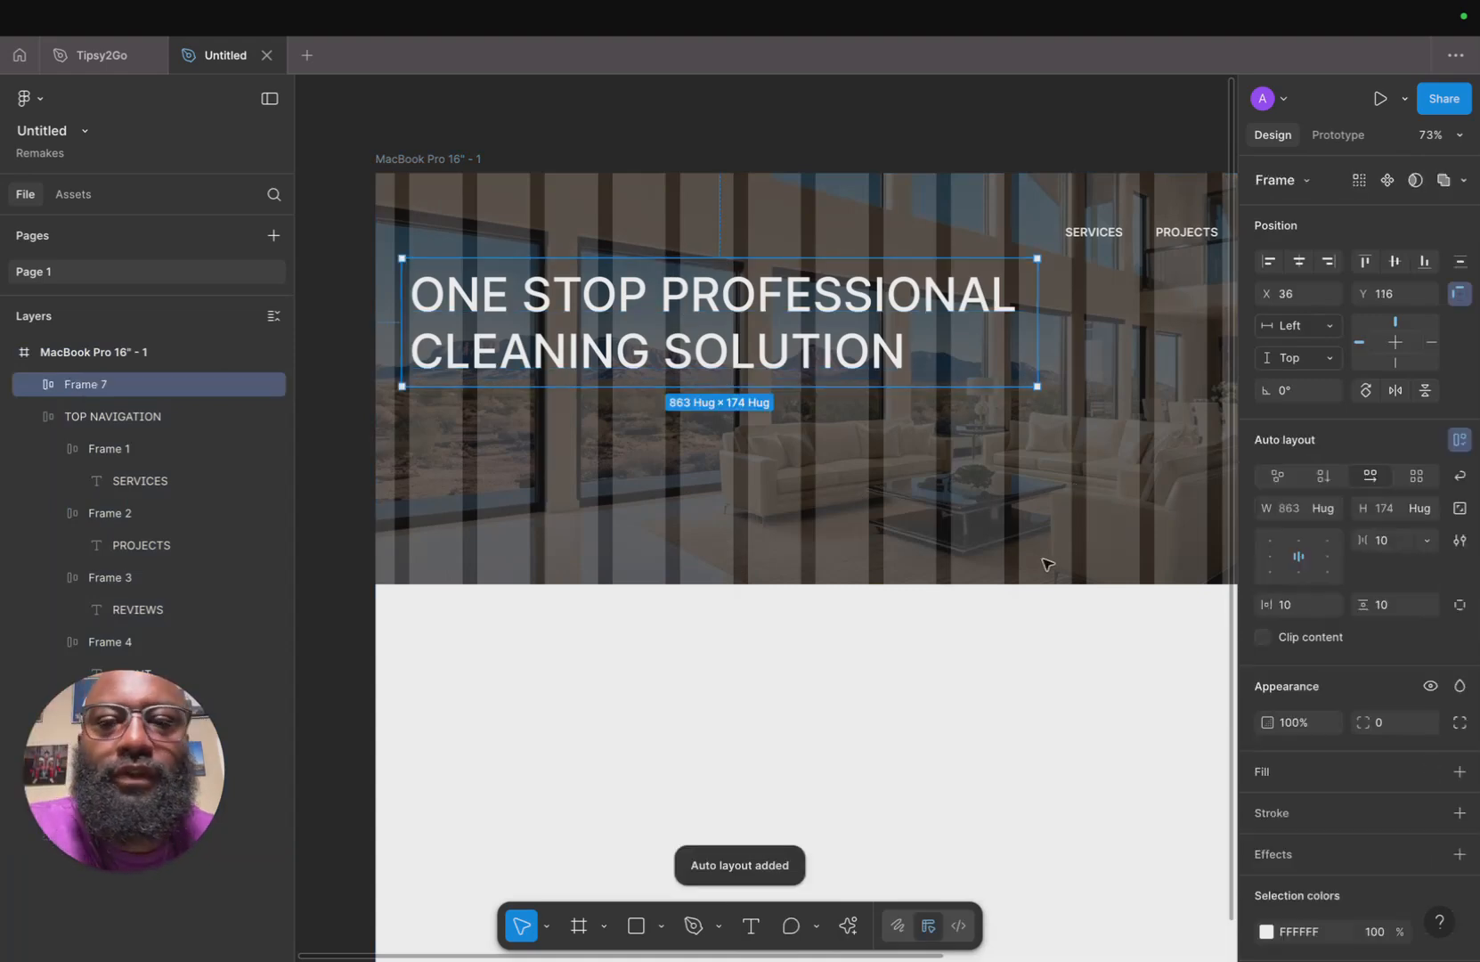
Change the headline text's font weight from Medium to Bold.
key("Escape")
double_click(625, 283)
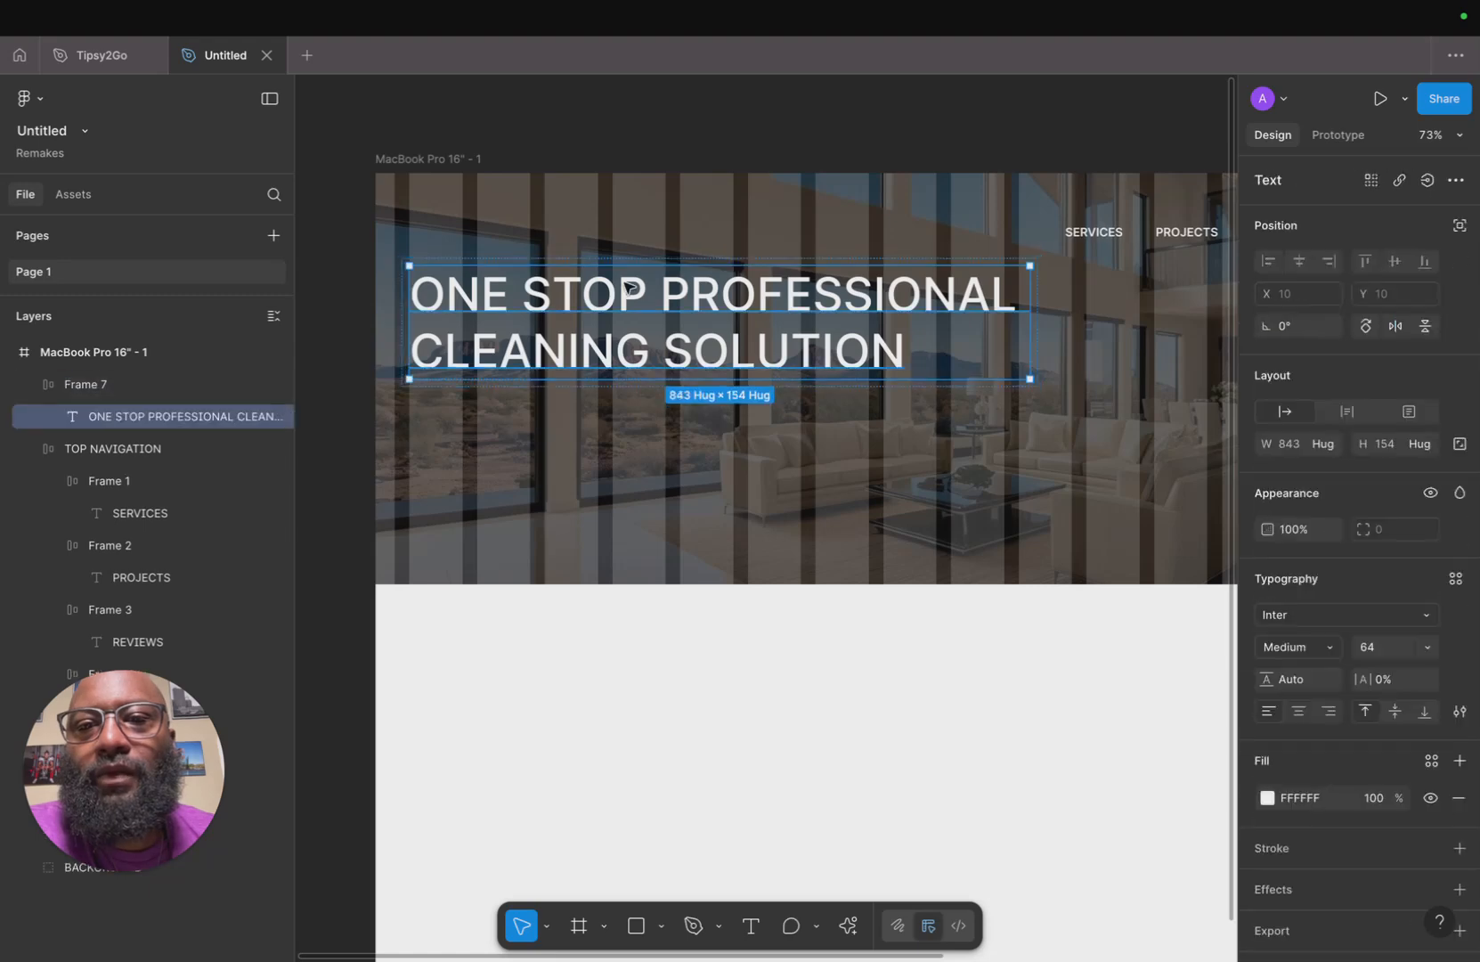
double_click(625, 283)
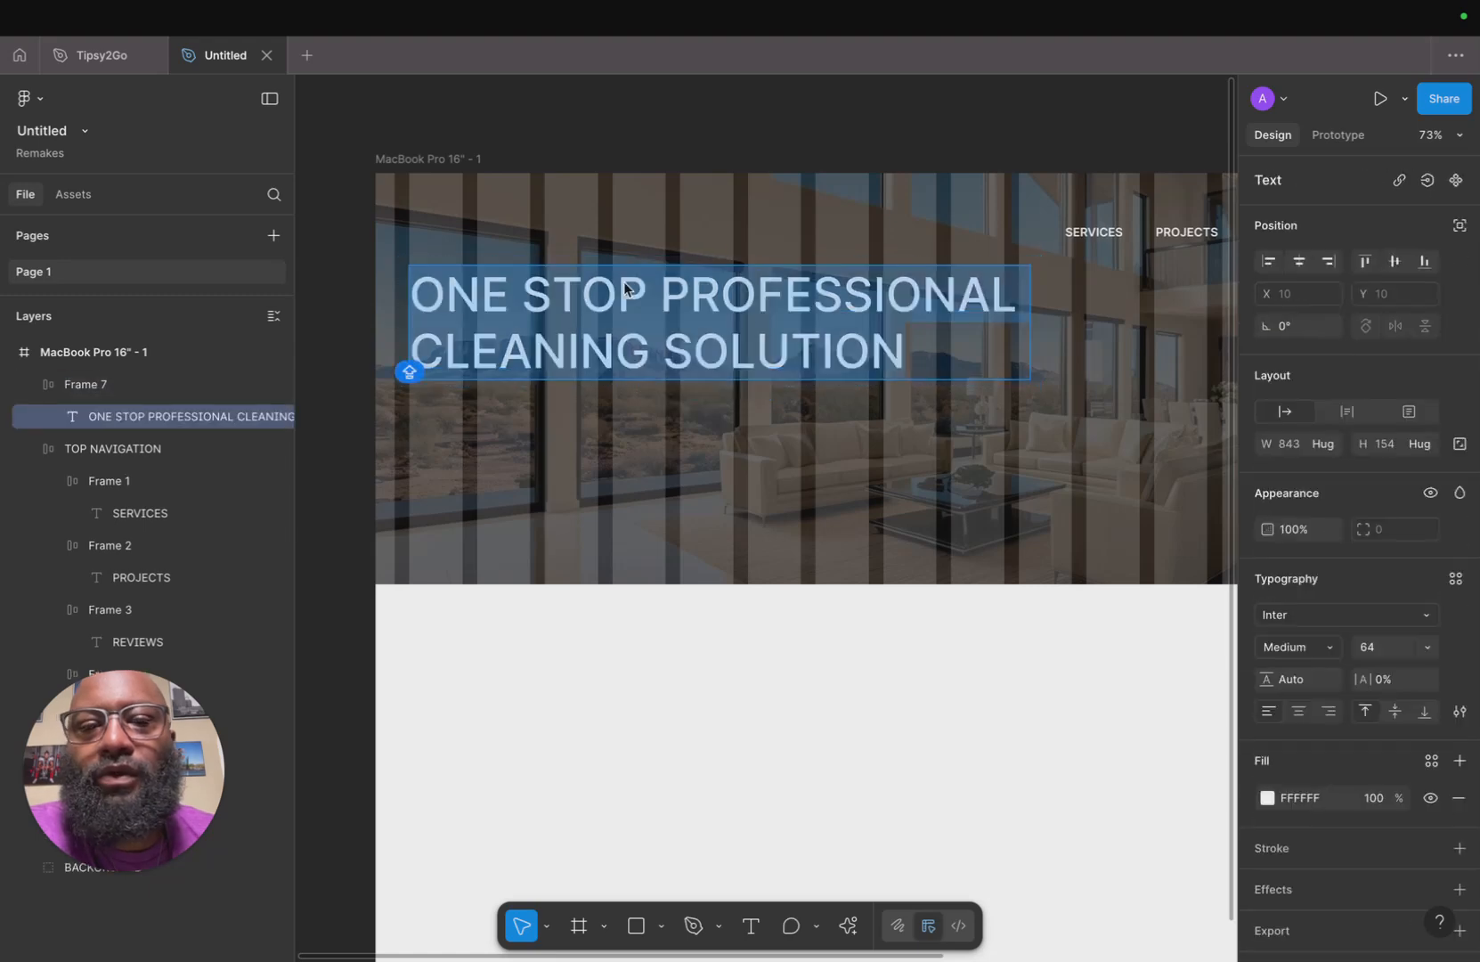
left_click(1334, 652)
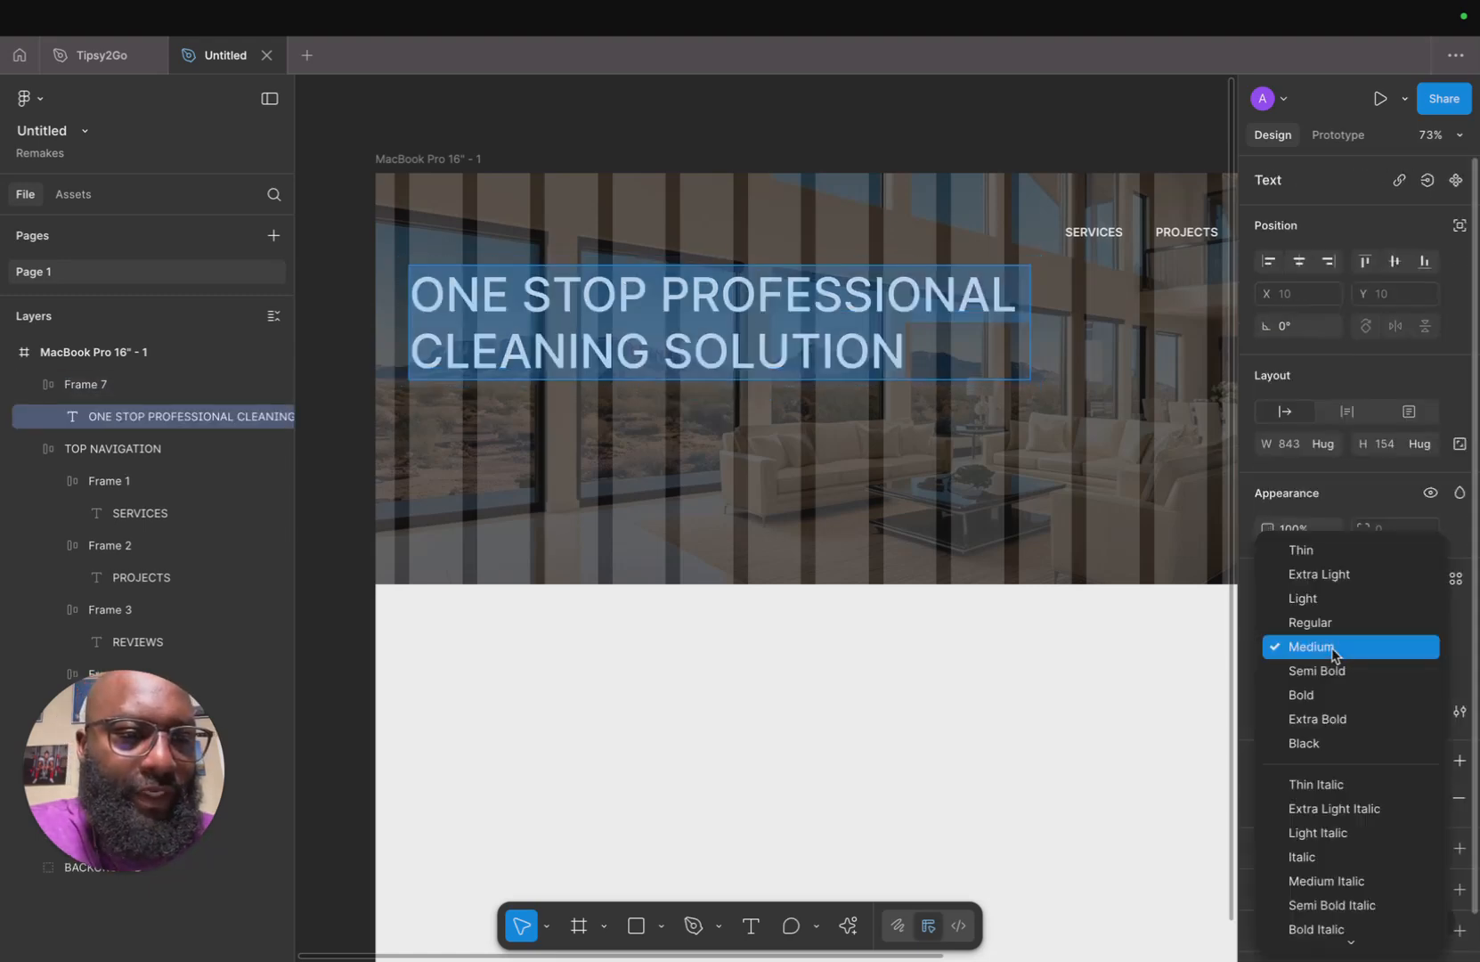
left_click(1326, 702)
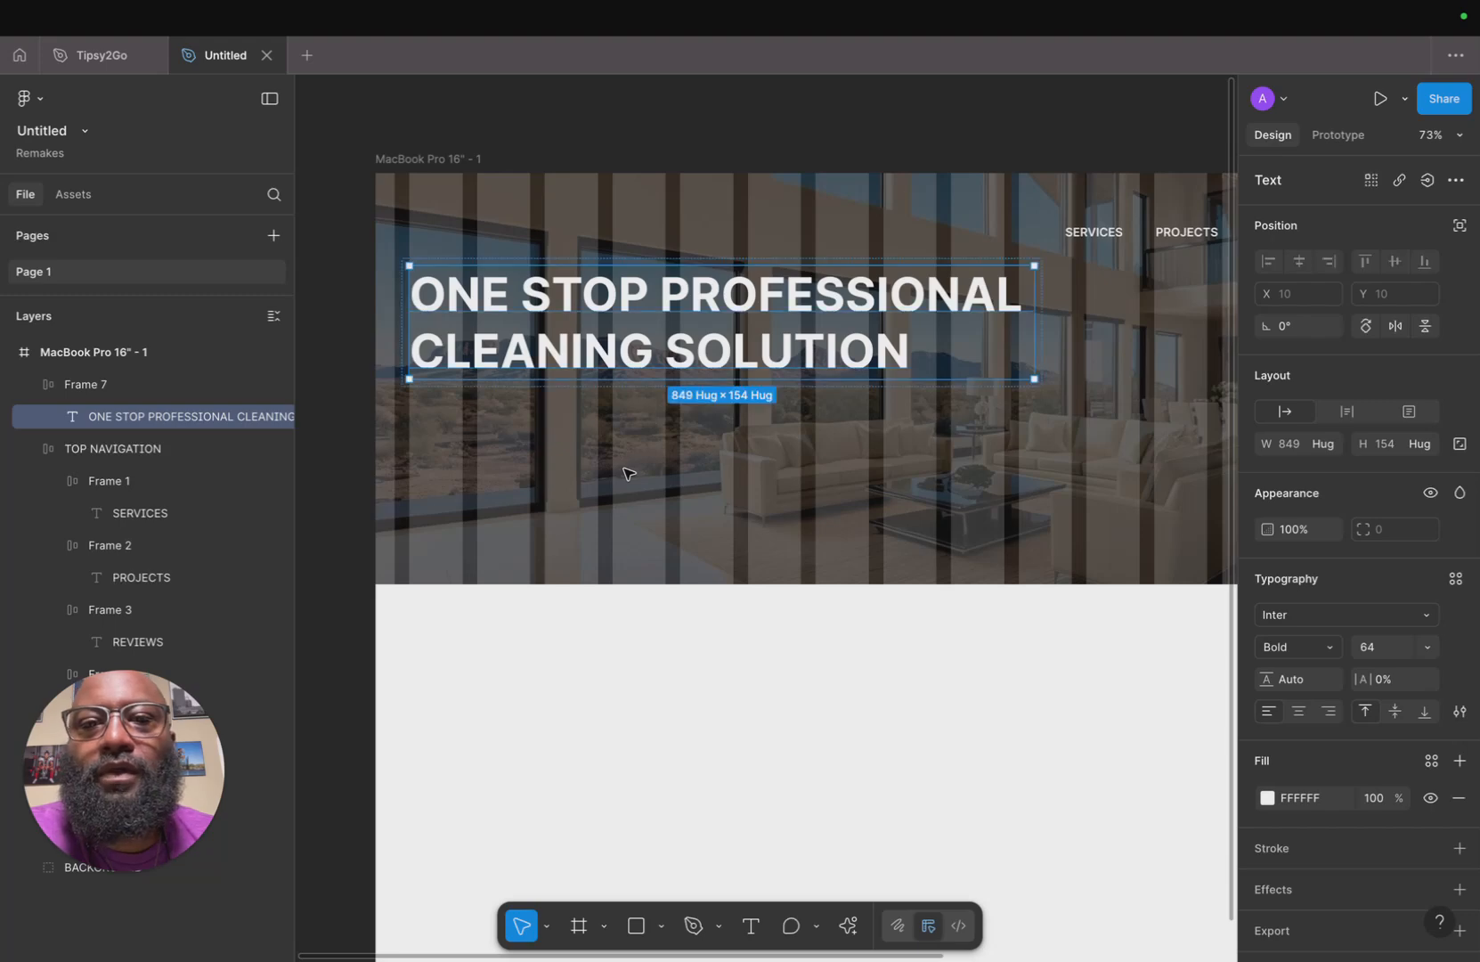
key("Escape")
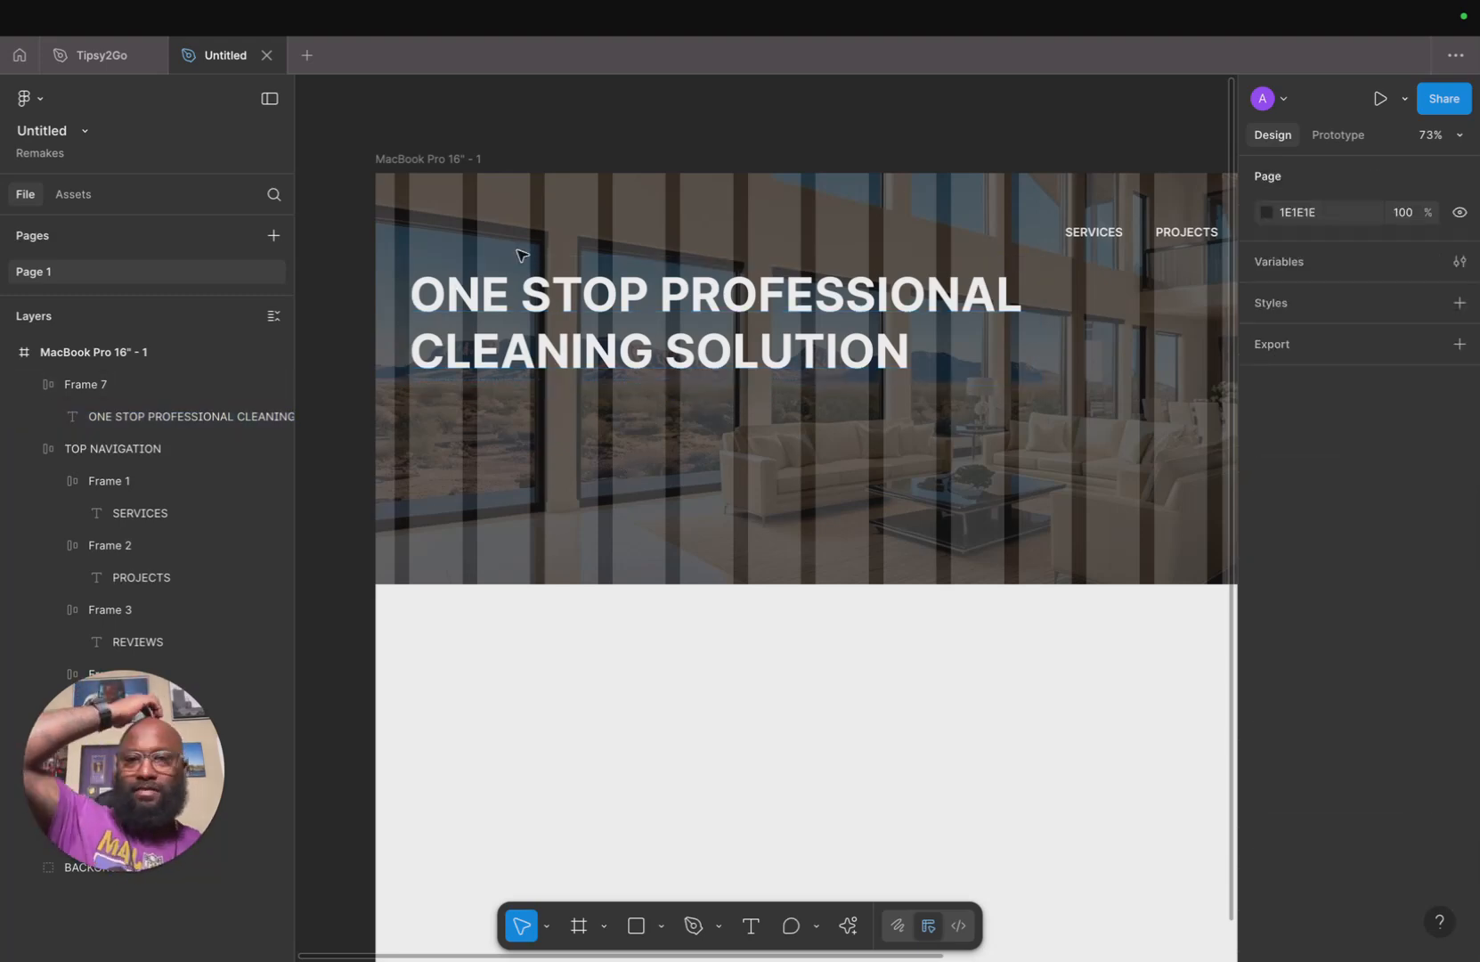
Switch to Safari to compare with the original Hess Cleaning website's hero section.
scroll(804, 495, "right", 3)
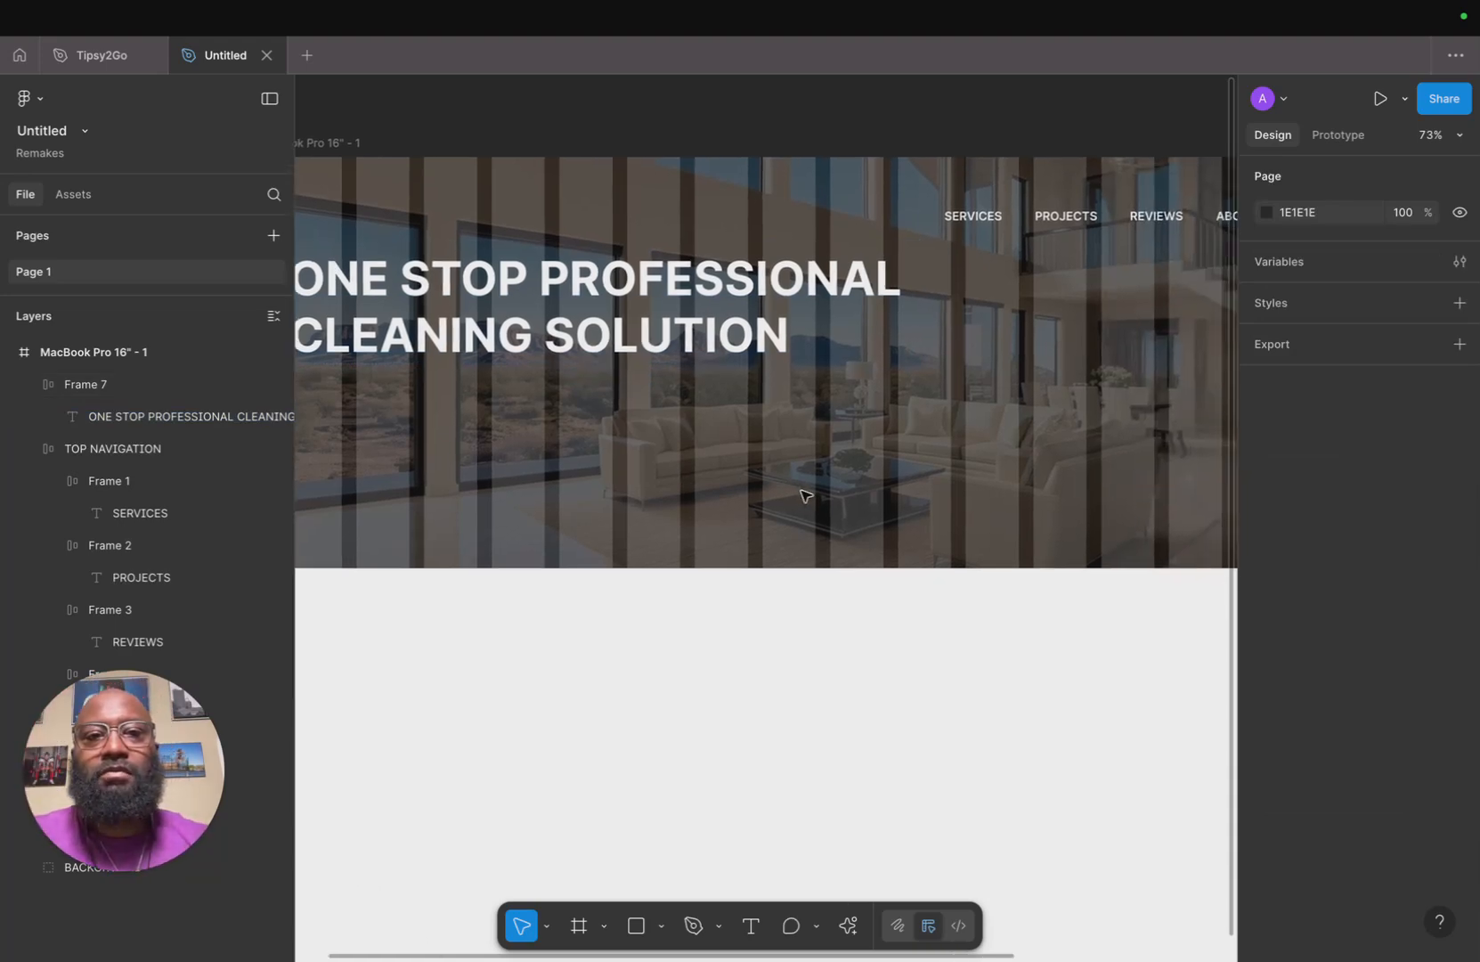
scroll(805, 495, "down", 5)
scroll(806, 492, "up", 3)
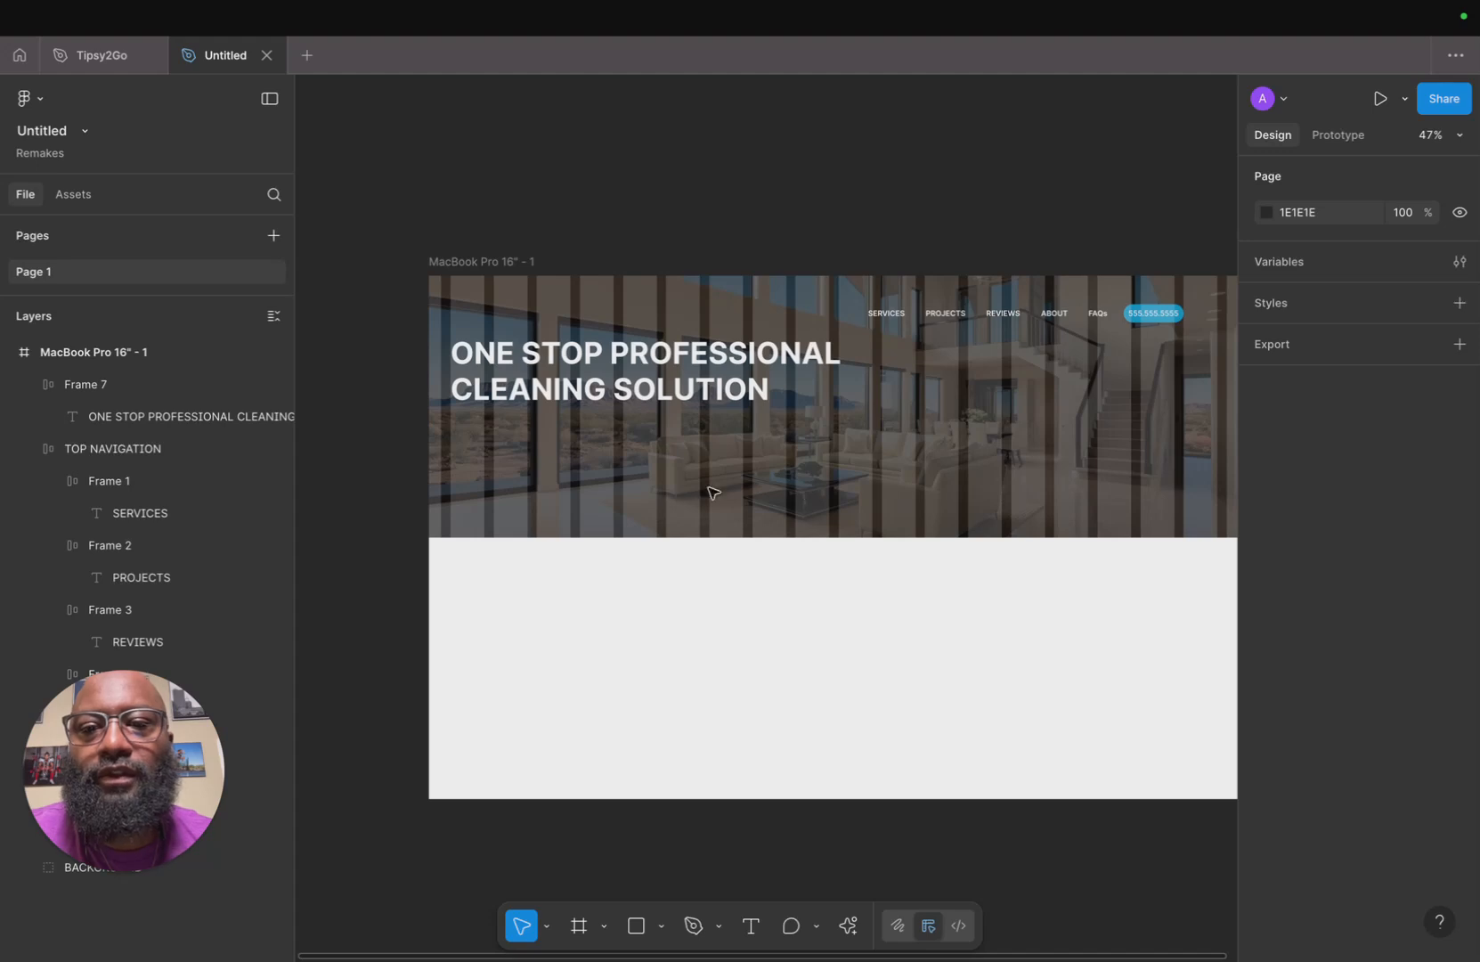
mouse_move(592, 946)
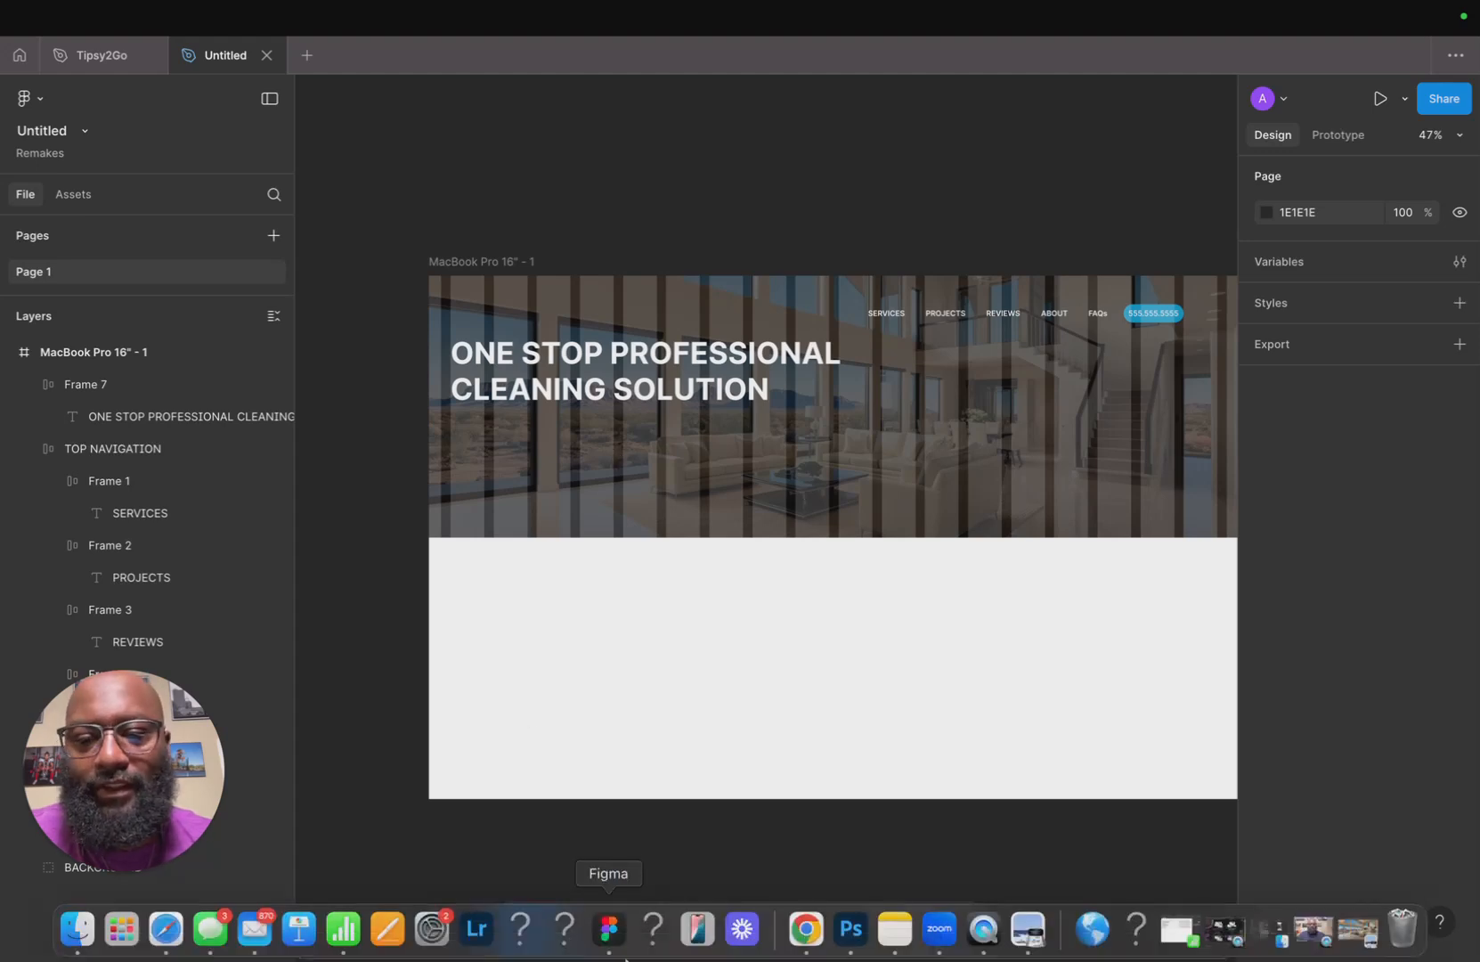
left_click(169, 944)
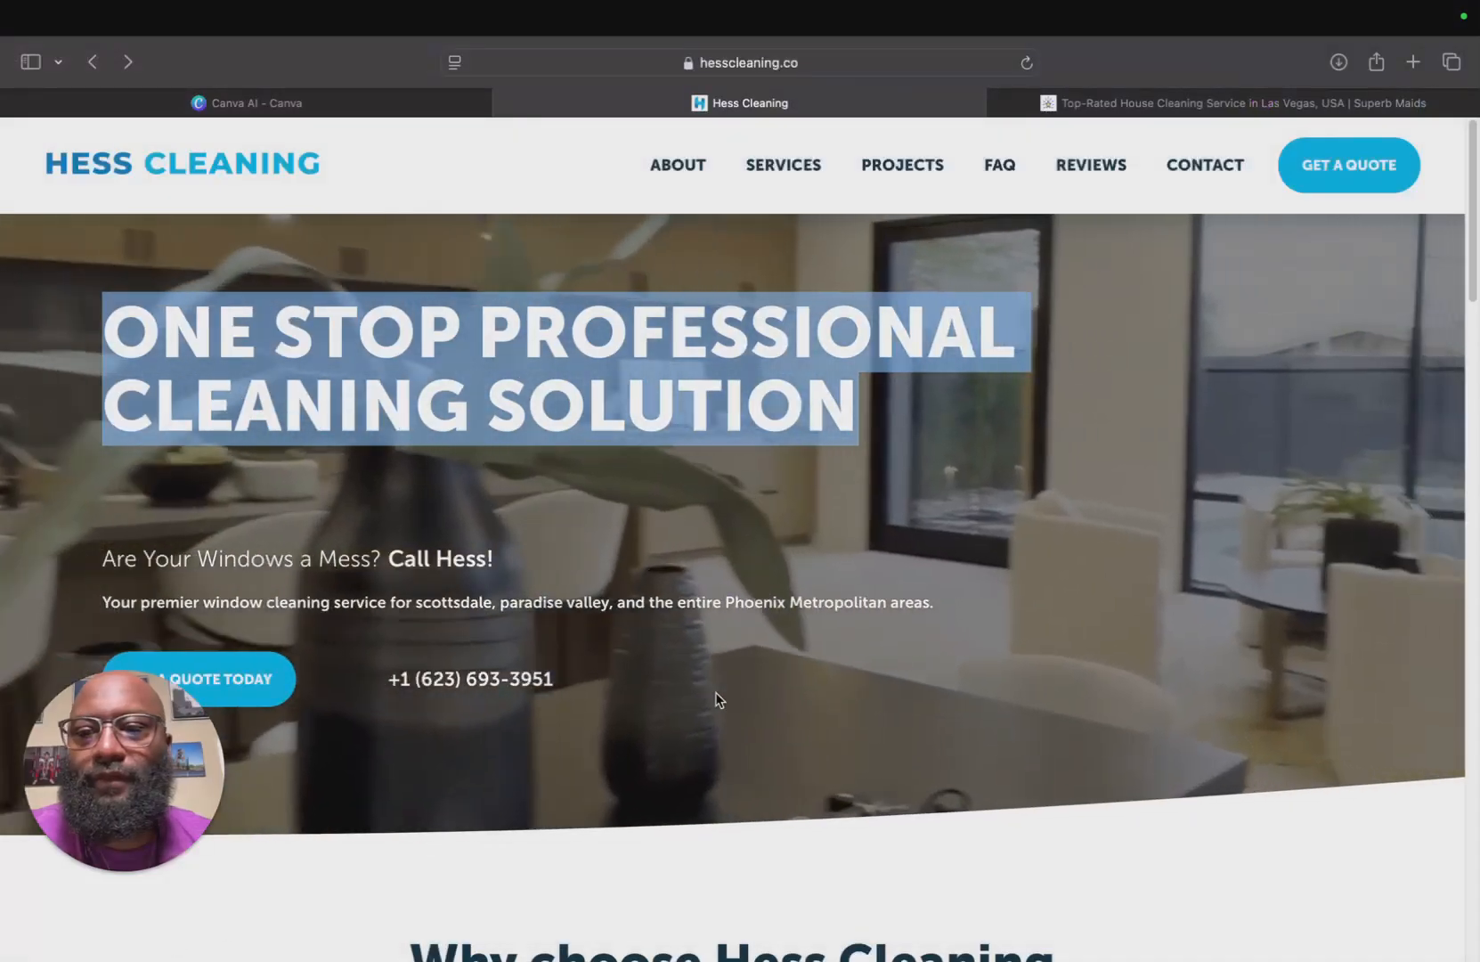
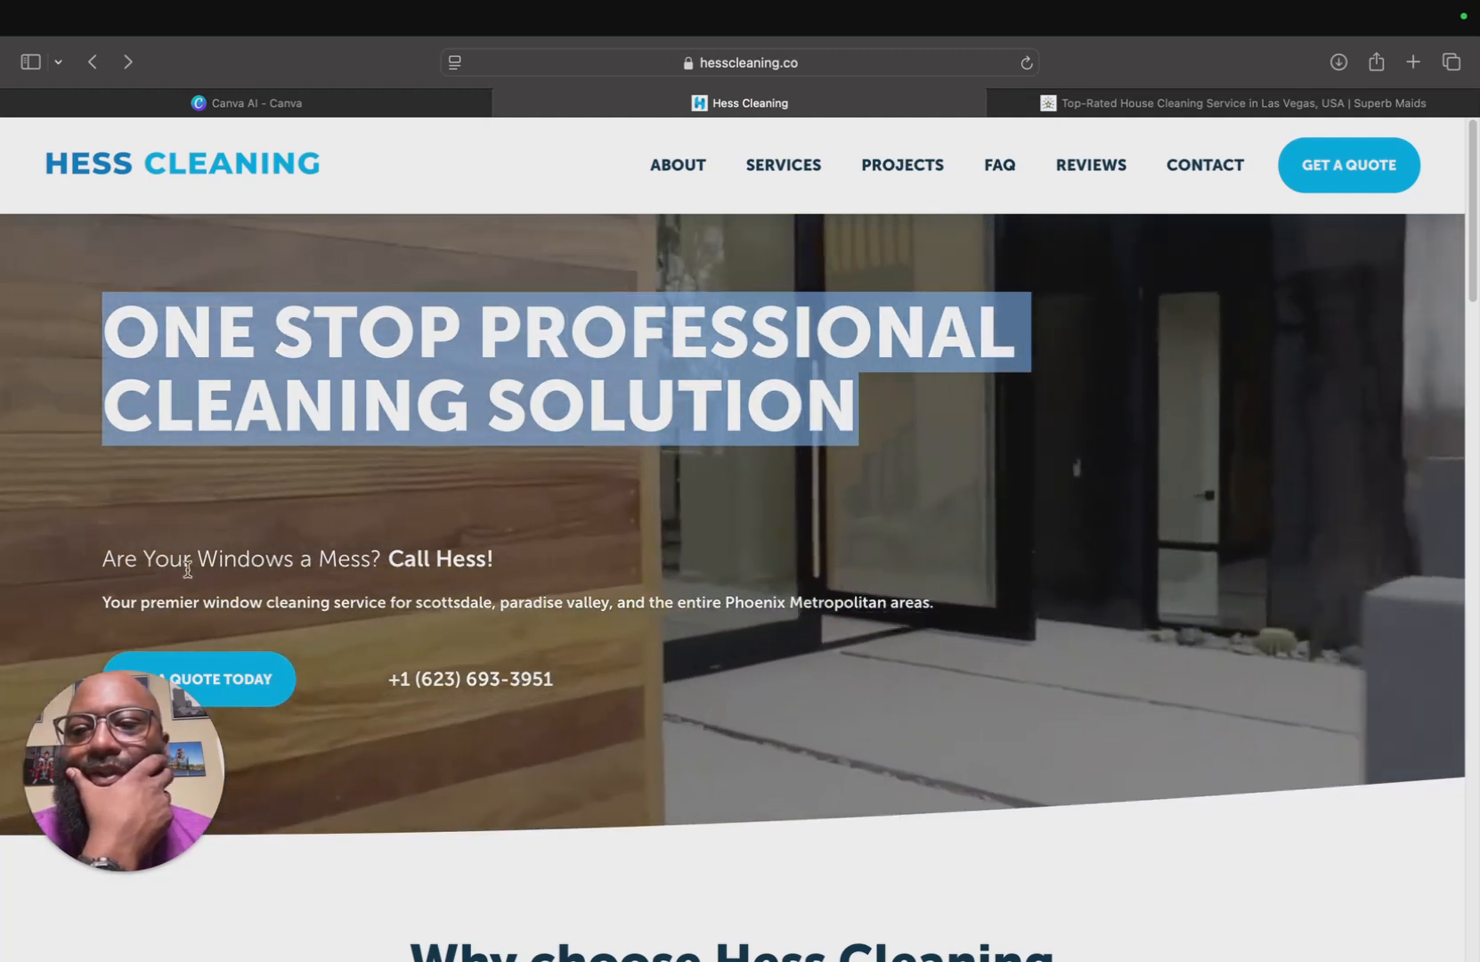
Copy the tagline from the original site and paste it into the headline as "Are Your Windows a Mess? Call Hess!" split over two lines.
left_click_drag(103, 561, 494, 559)
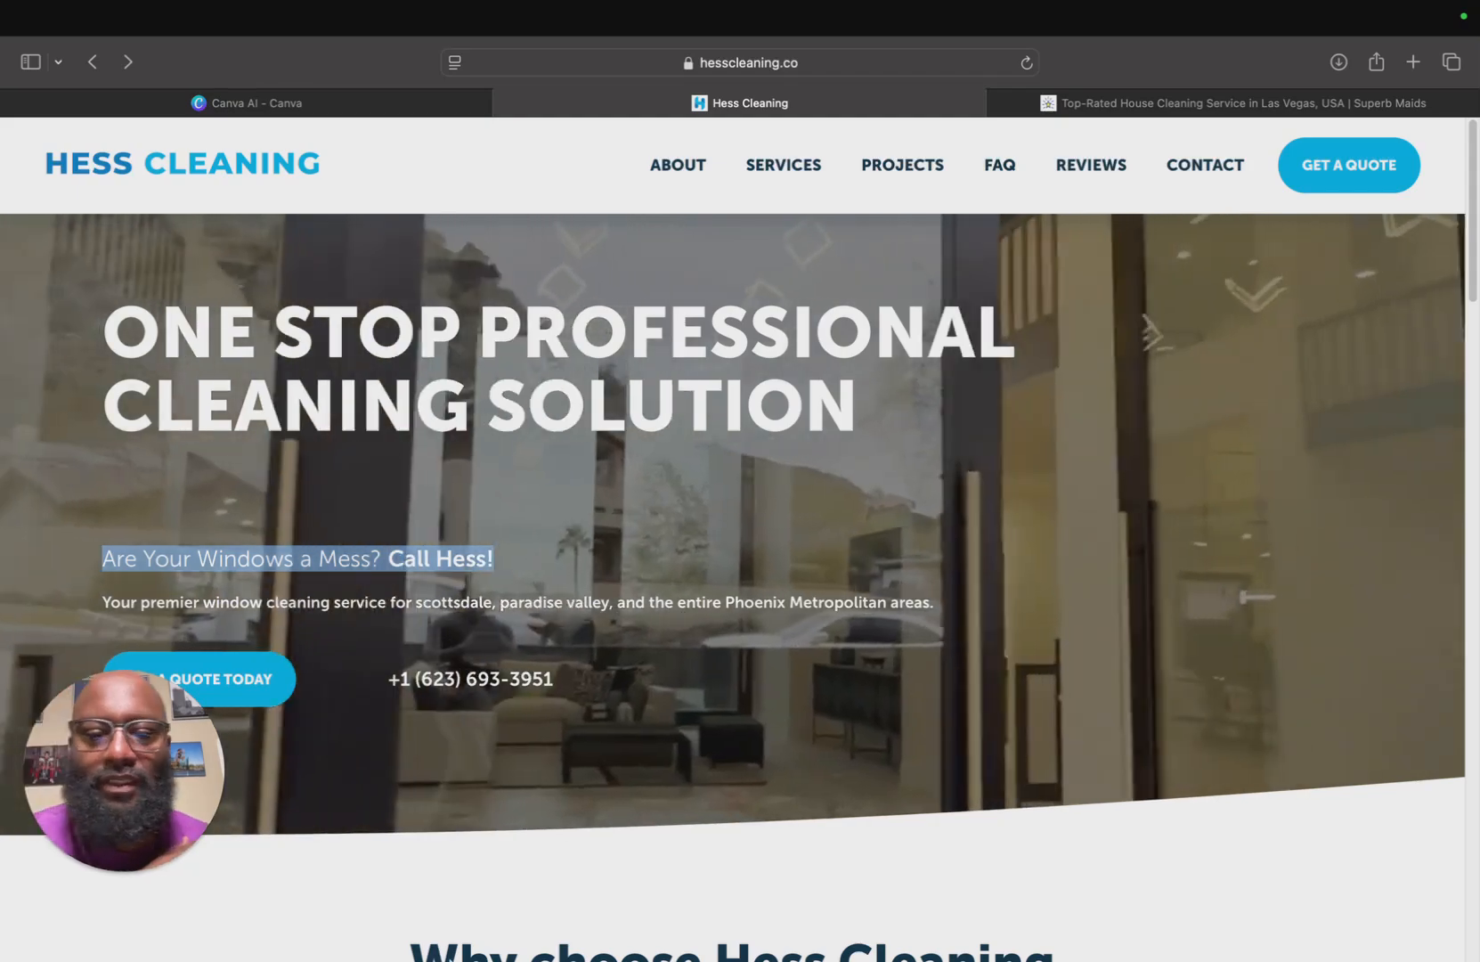
mouse_move(649, 954)
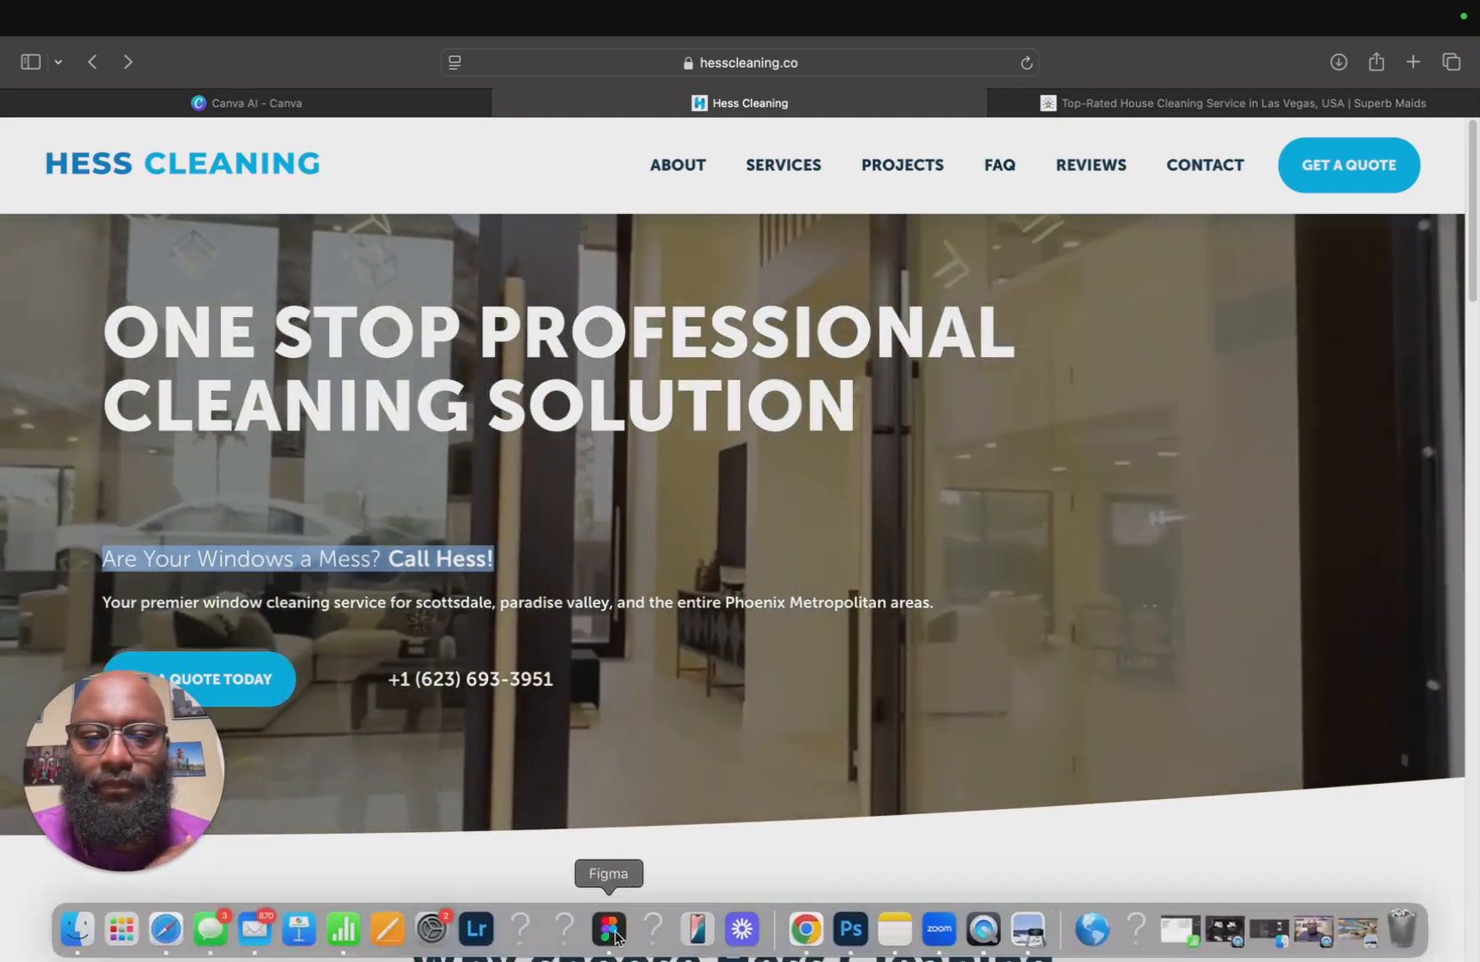
left_click(616, 937)
double_click(592, 394)
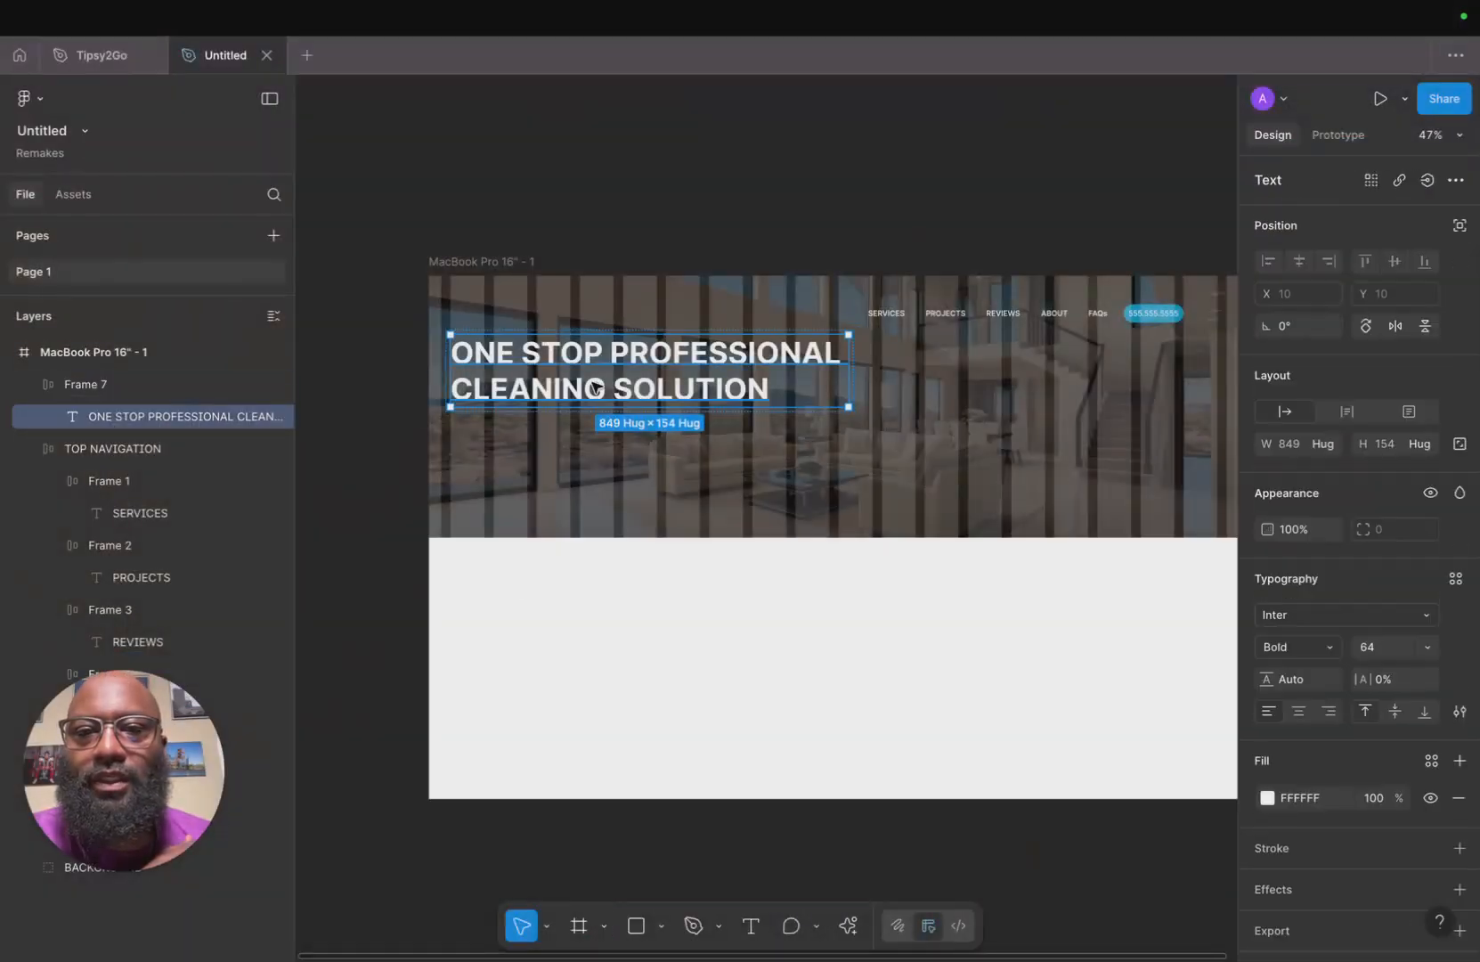
type("Are Your Windows a Mess? Call Hess!")
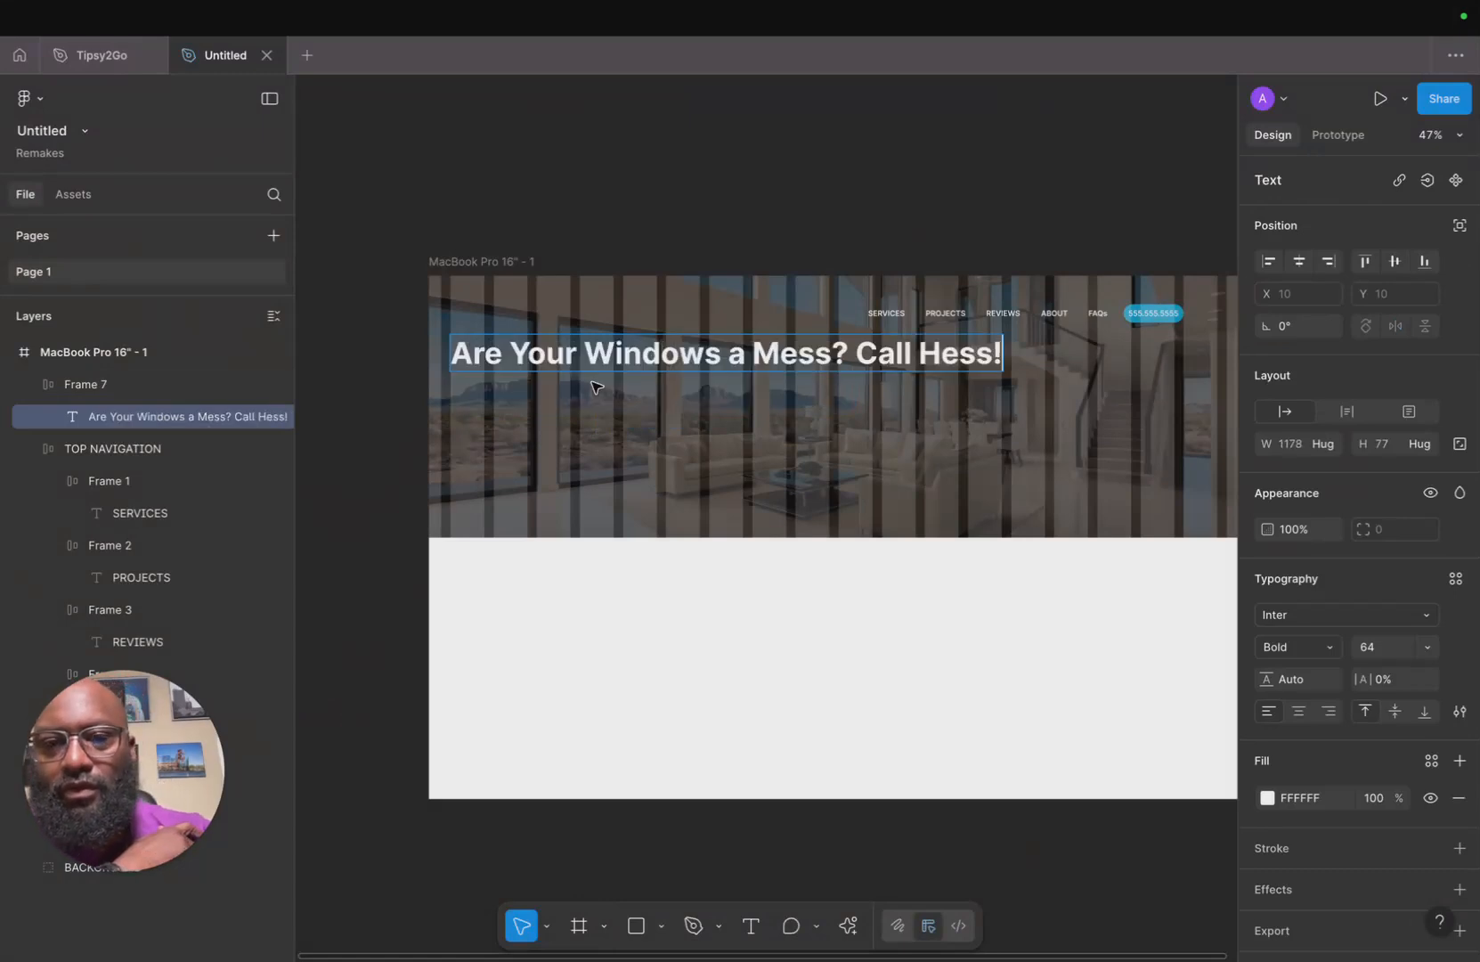
left_click(849, 352)
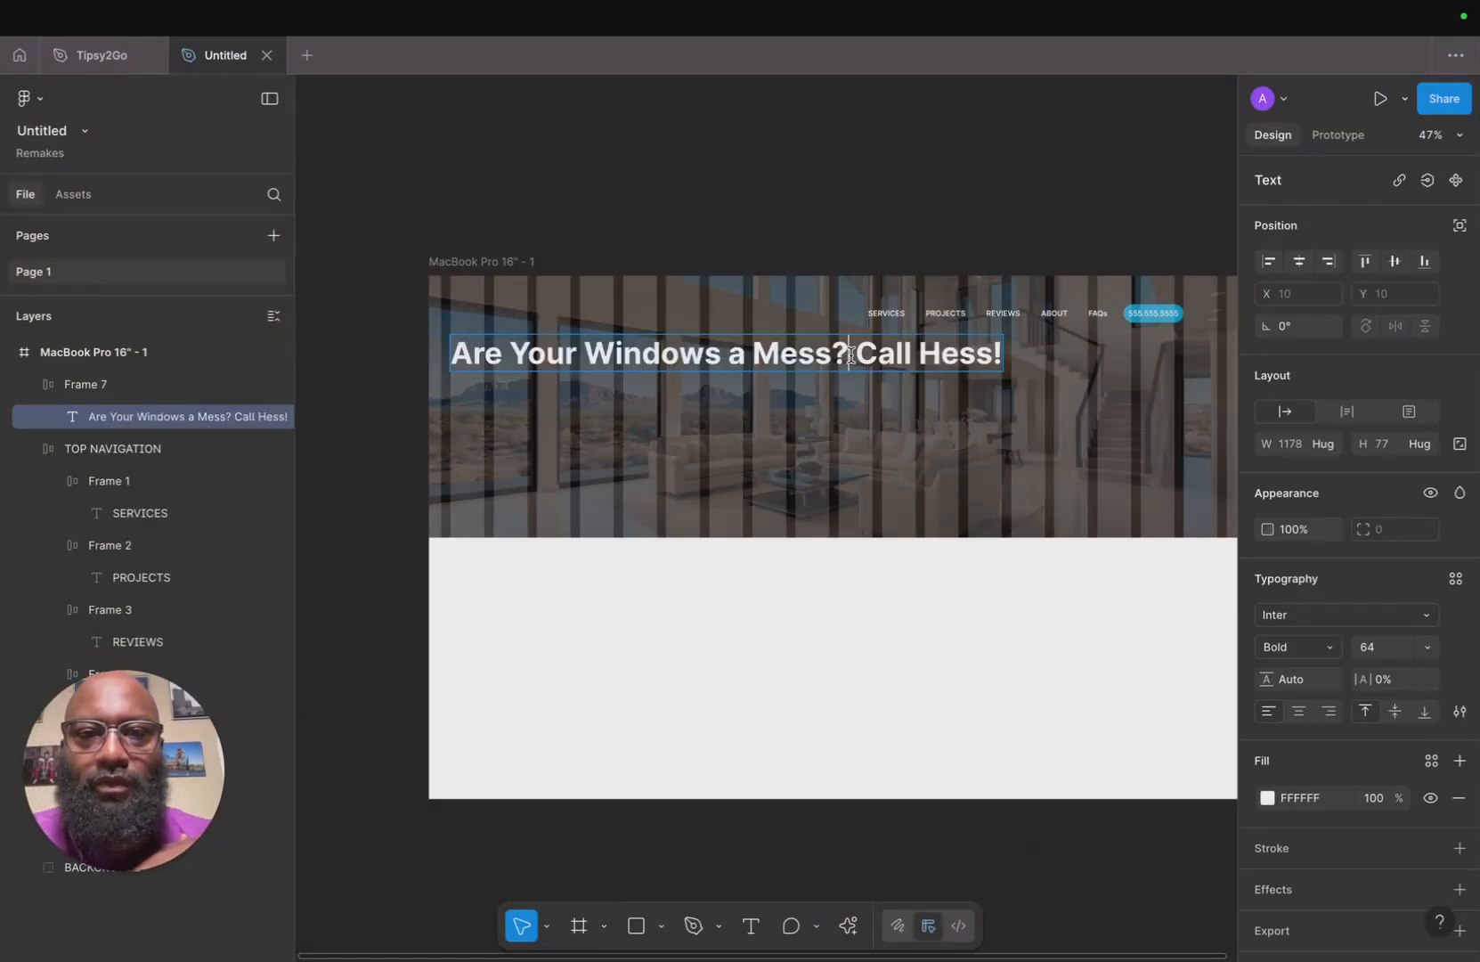
key("Return")
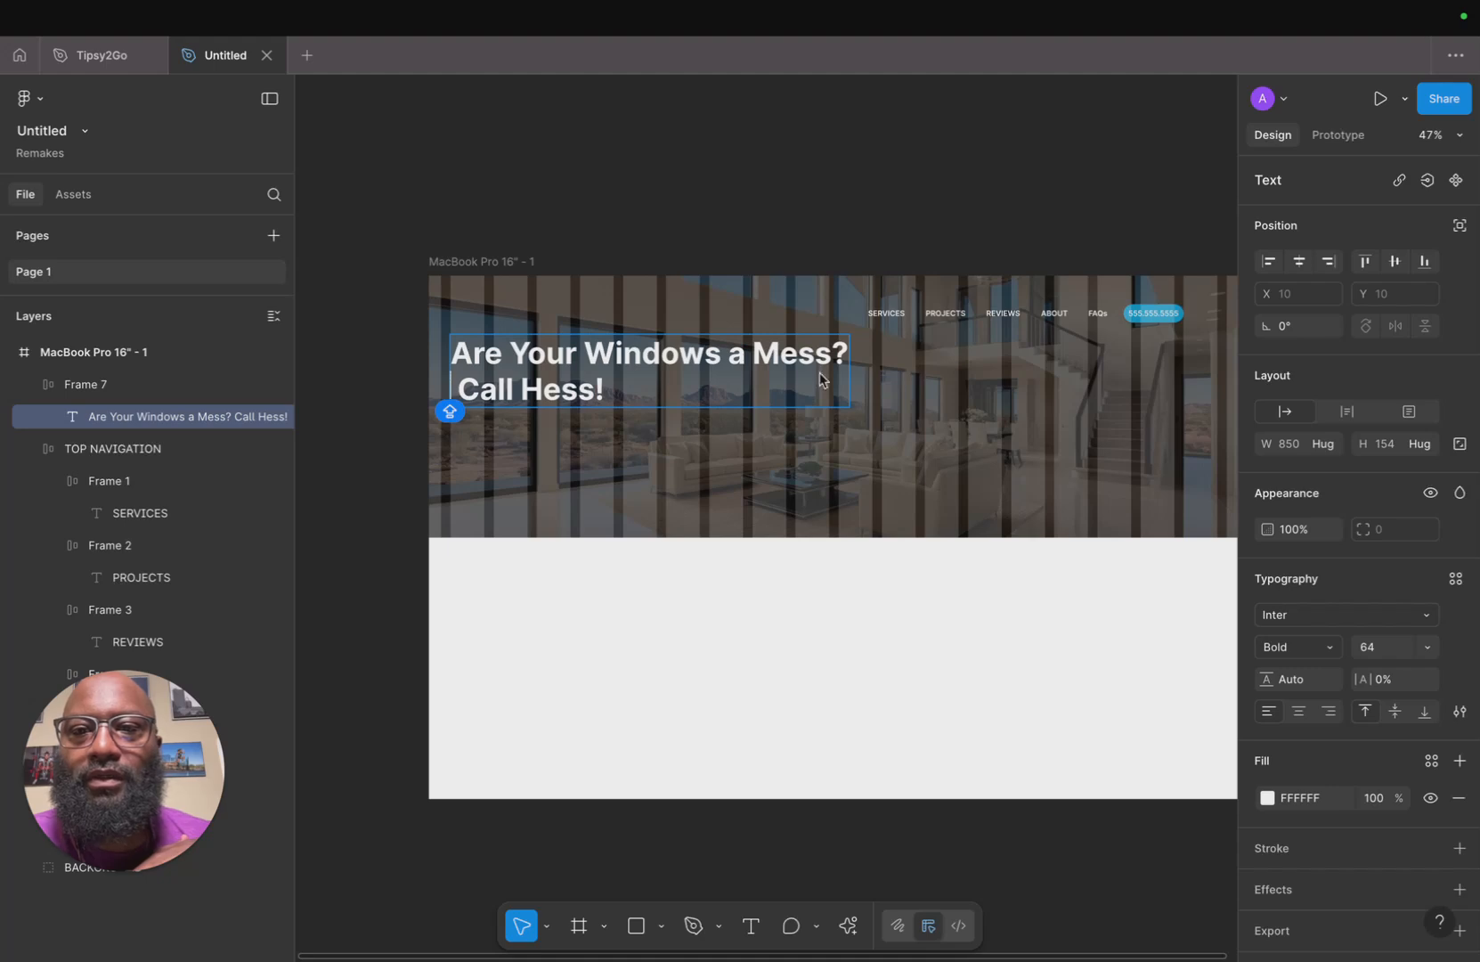
key("Delete")
key("Escape")
key("Escape")
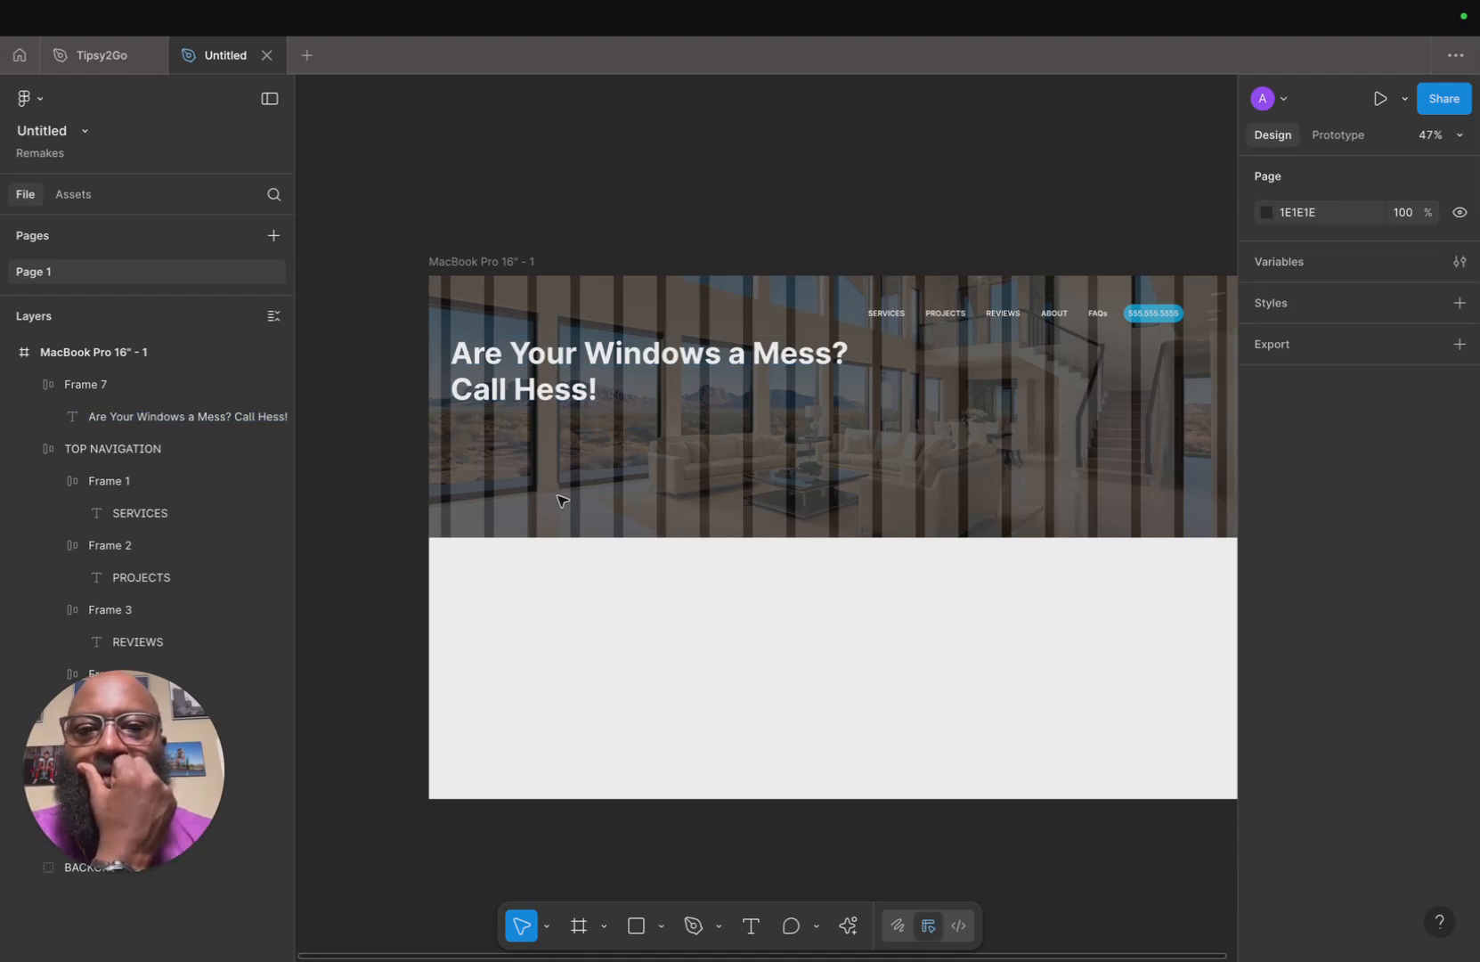
Copy the hero description sentence from the original Hess Cleaning site in Safari and return to Figma.
mouse_move(386, 949)
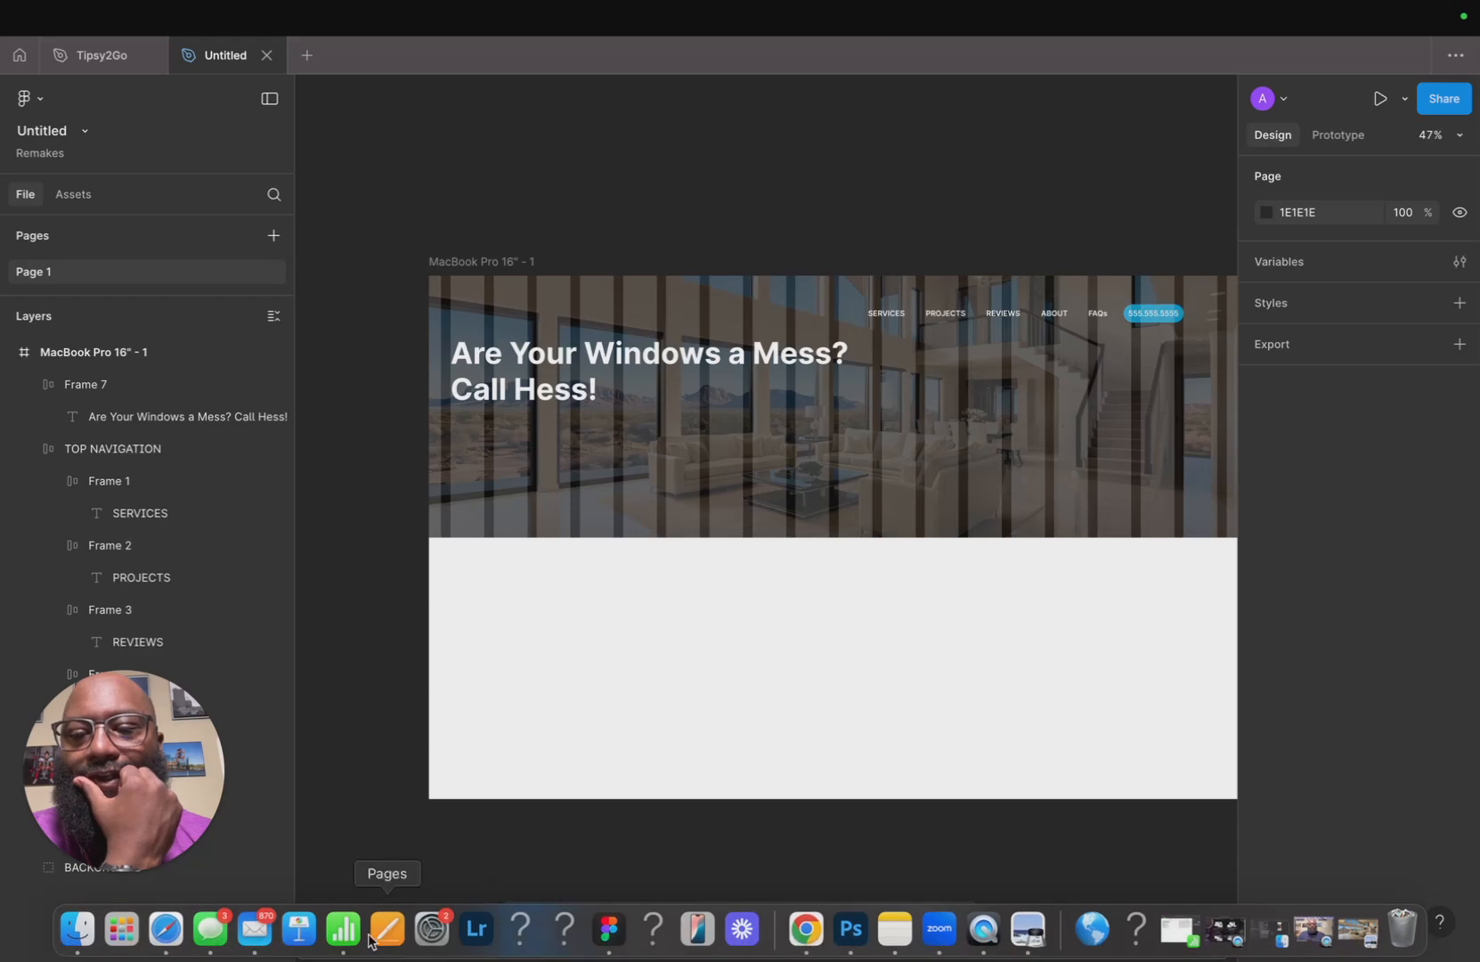
left_click(167, 931)
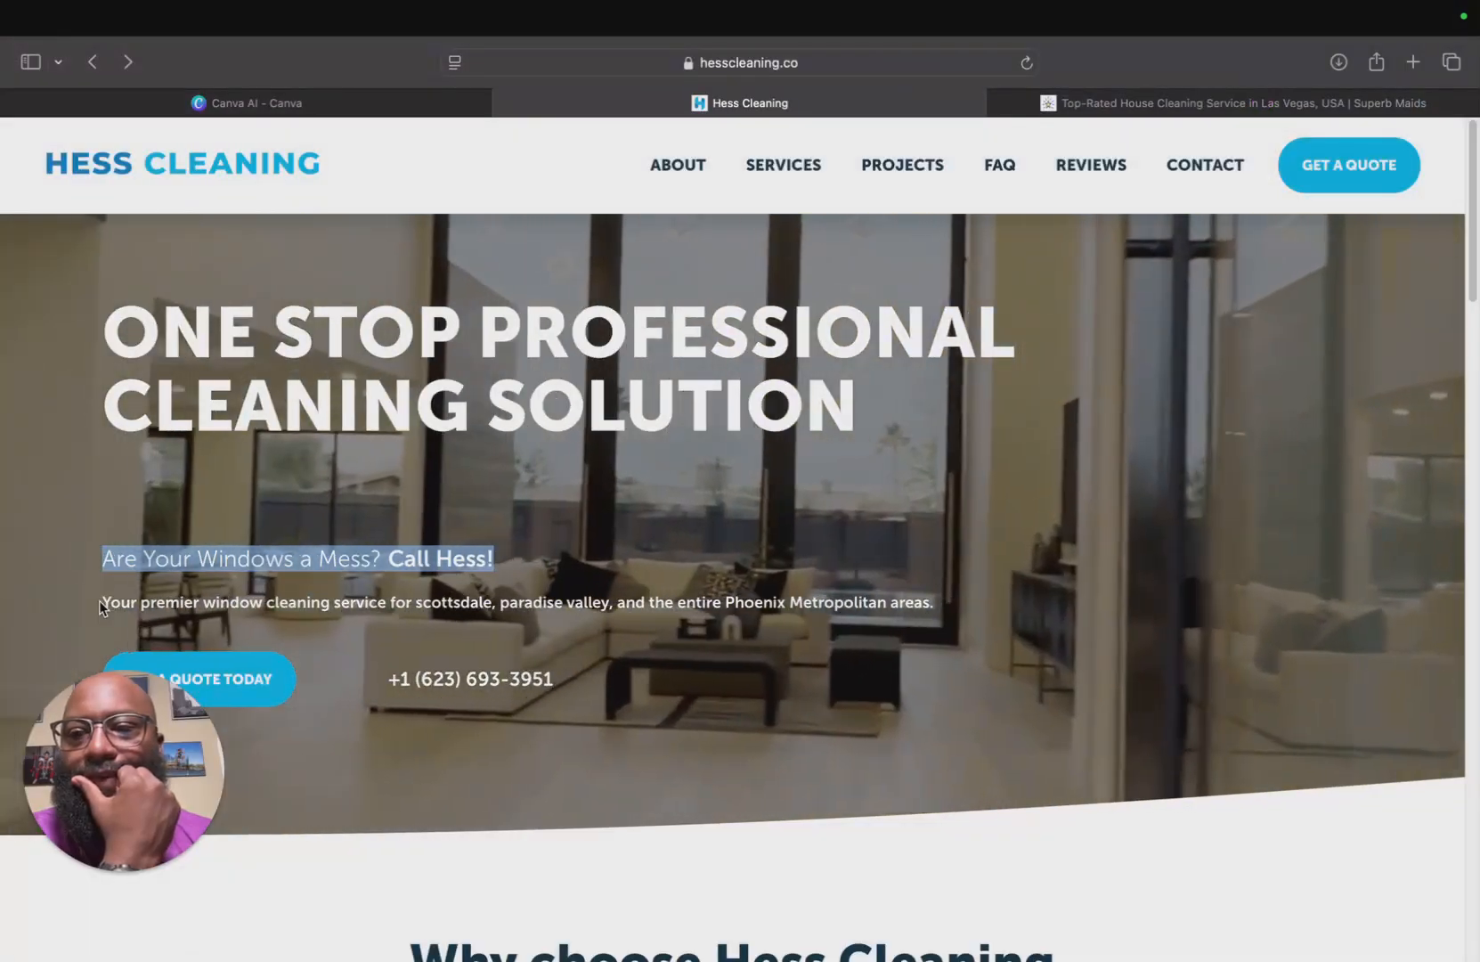
left_click_drag(102, 605, 853, 629)
key("ctrl+c")
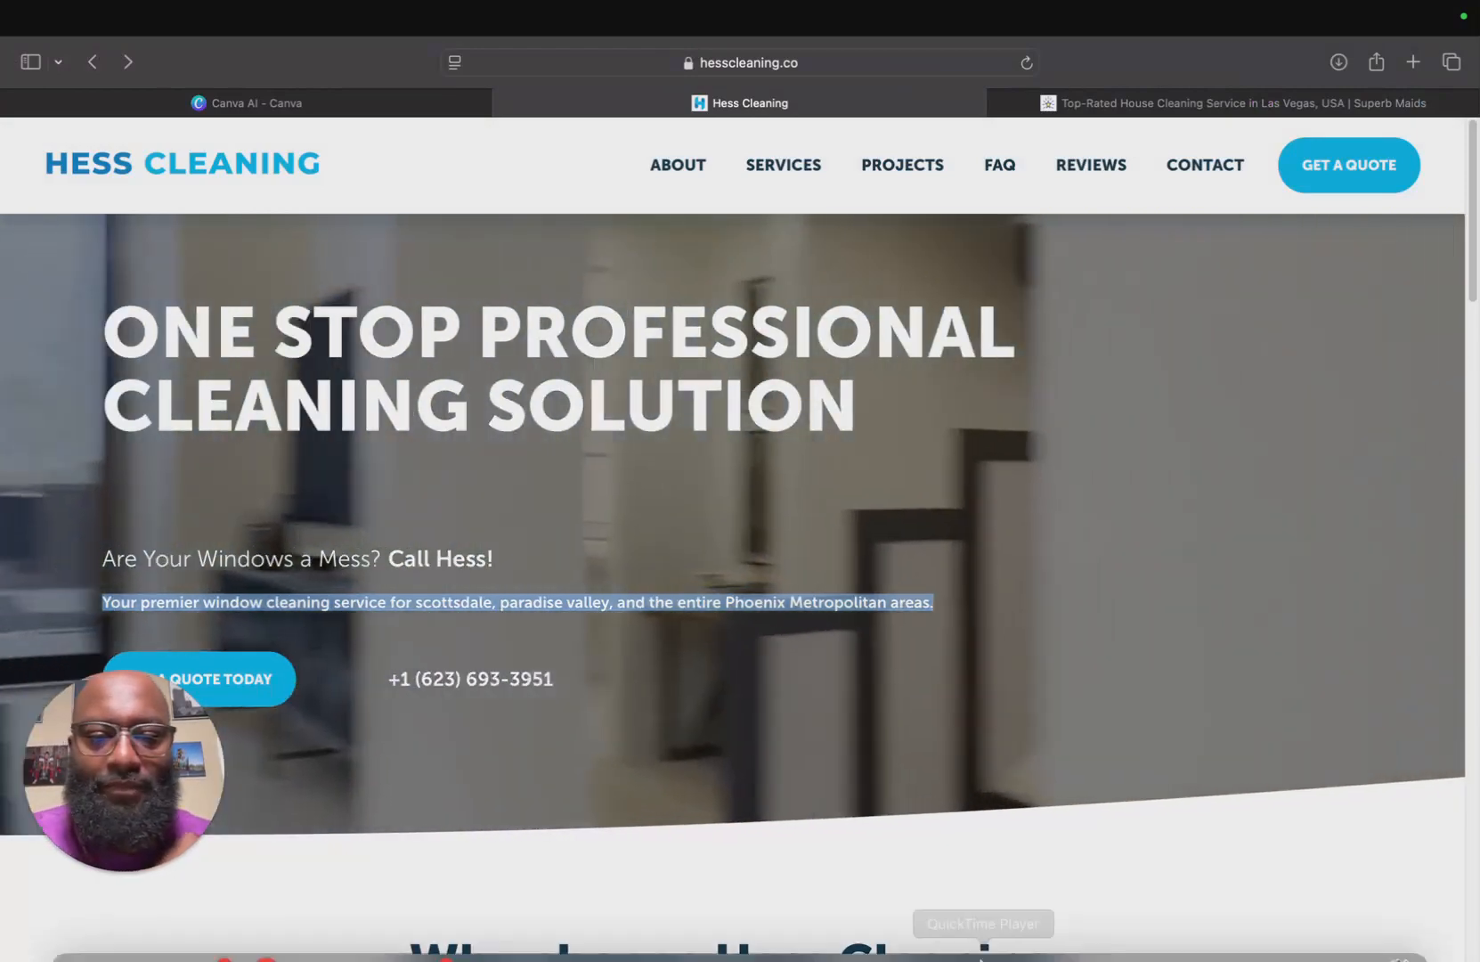
mouse_move(803, 927)
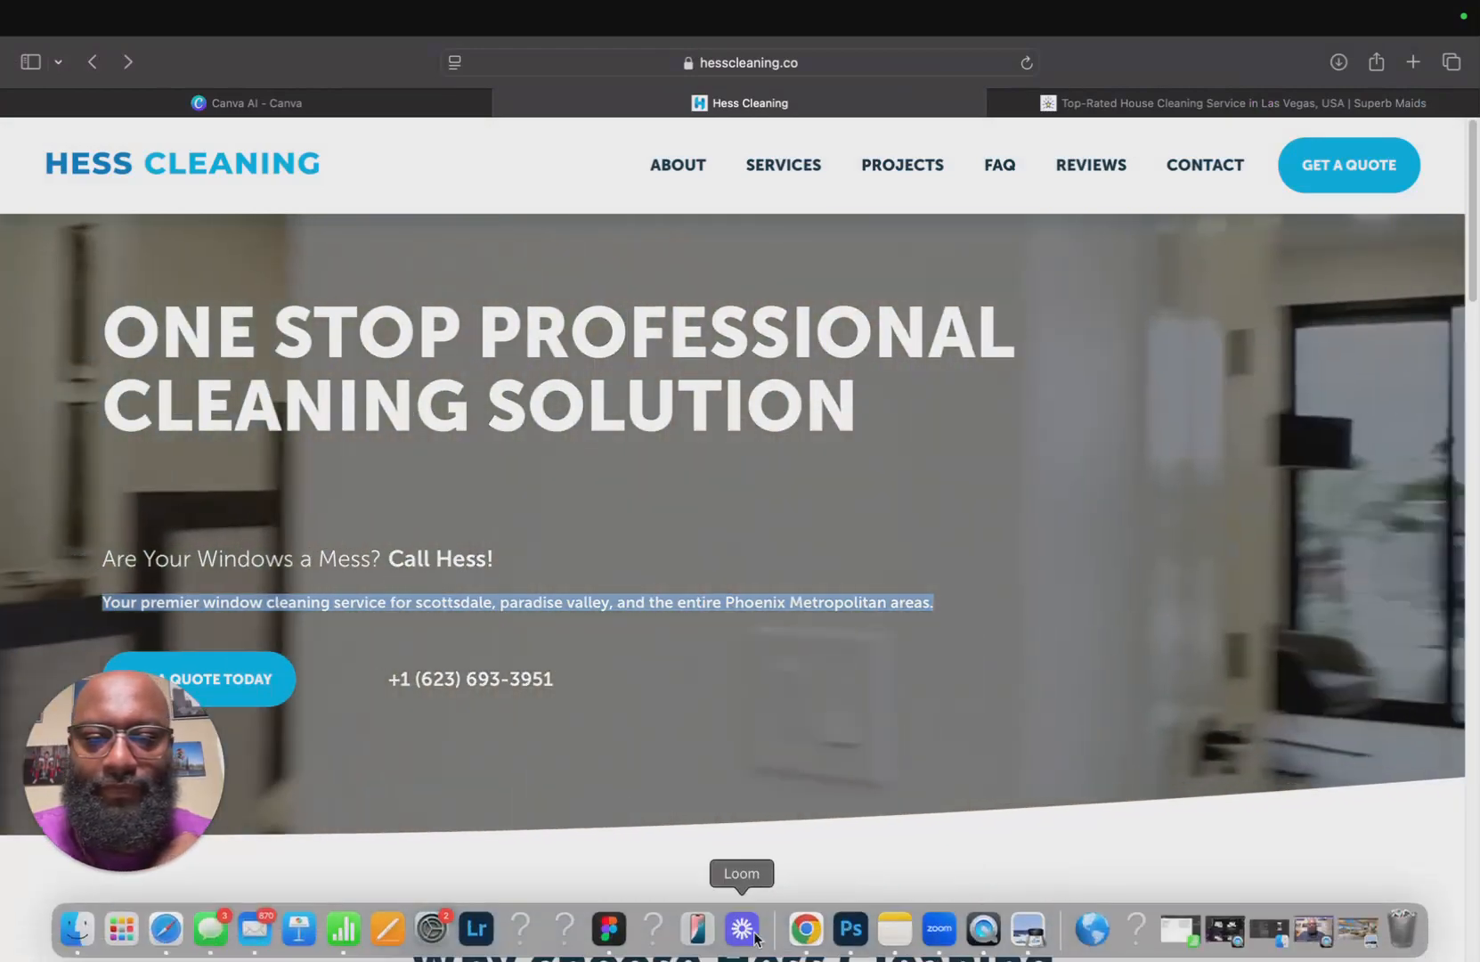
left_click(605, 929)
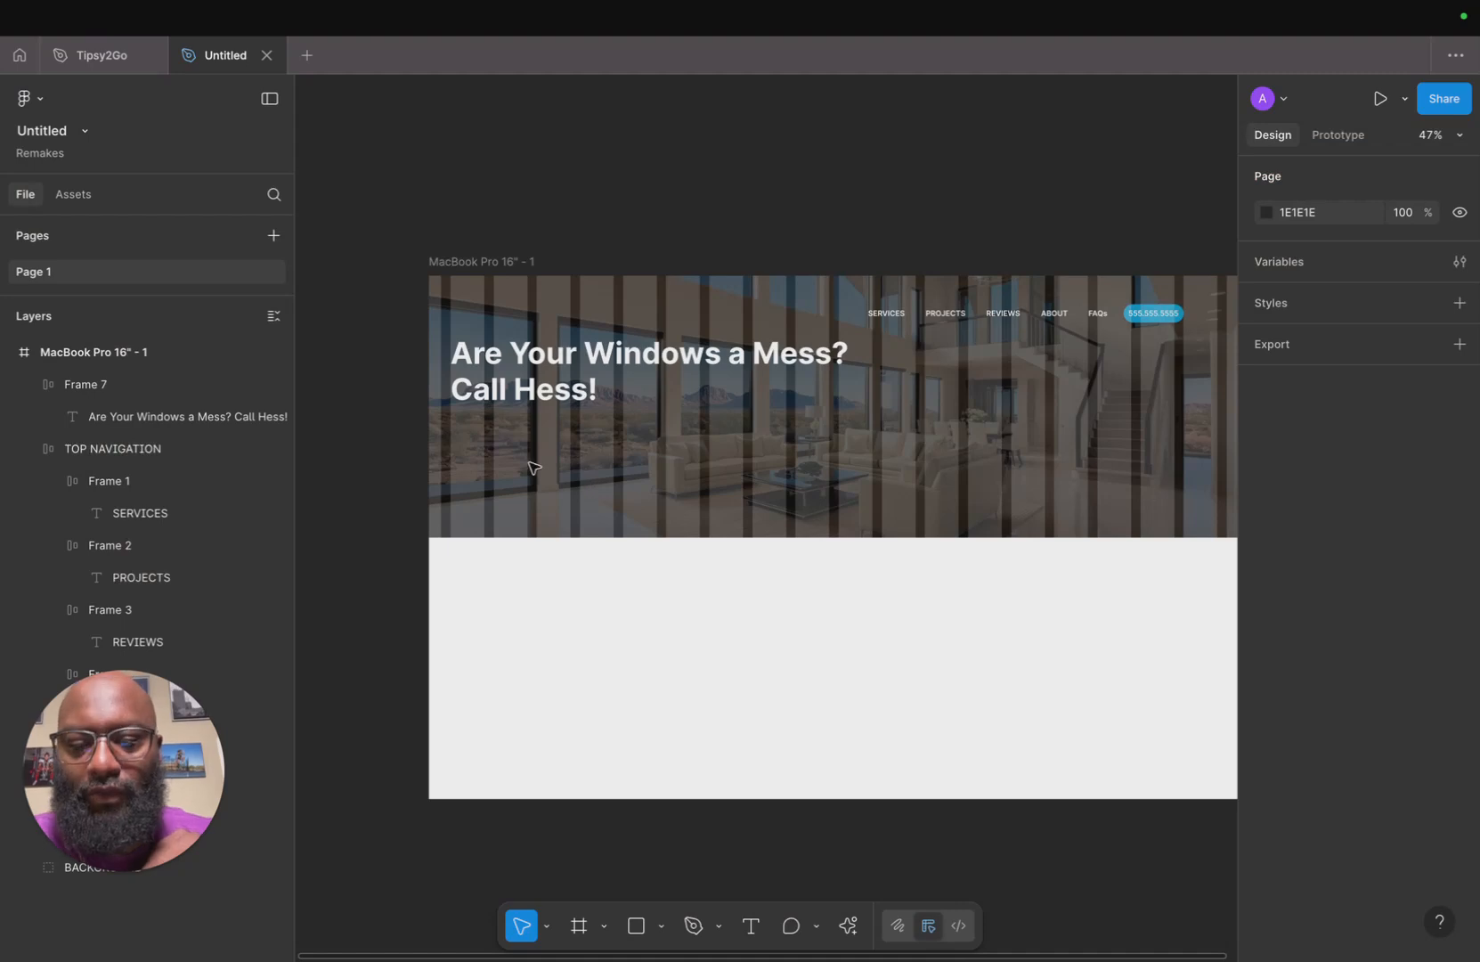
Add a new text layer below the headline in Inter Medium 36 and paste the description sentence into it.
key("t")
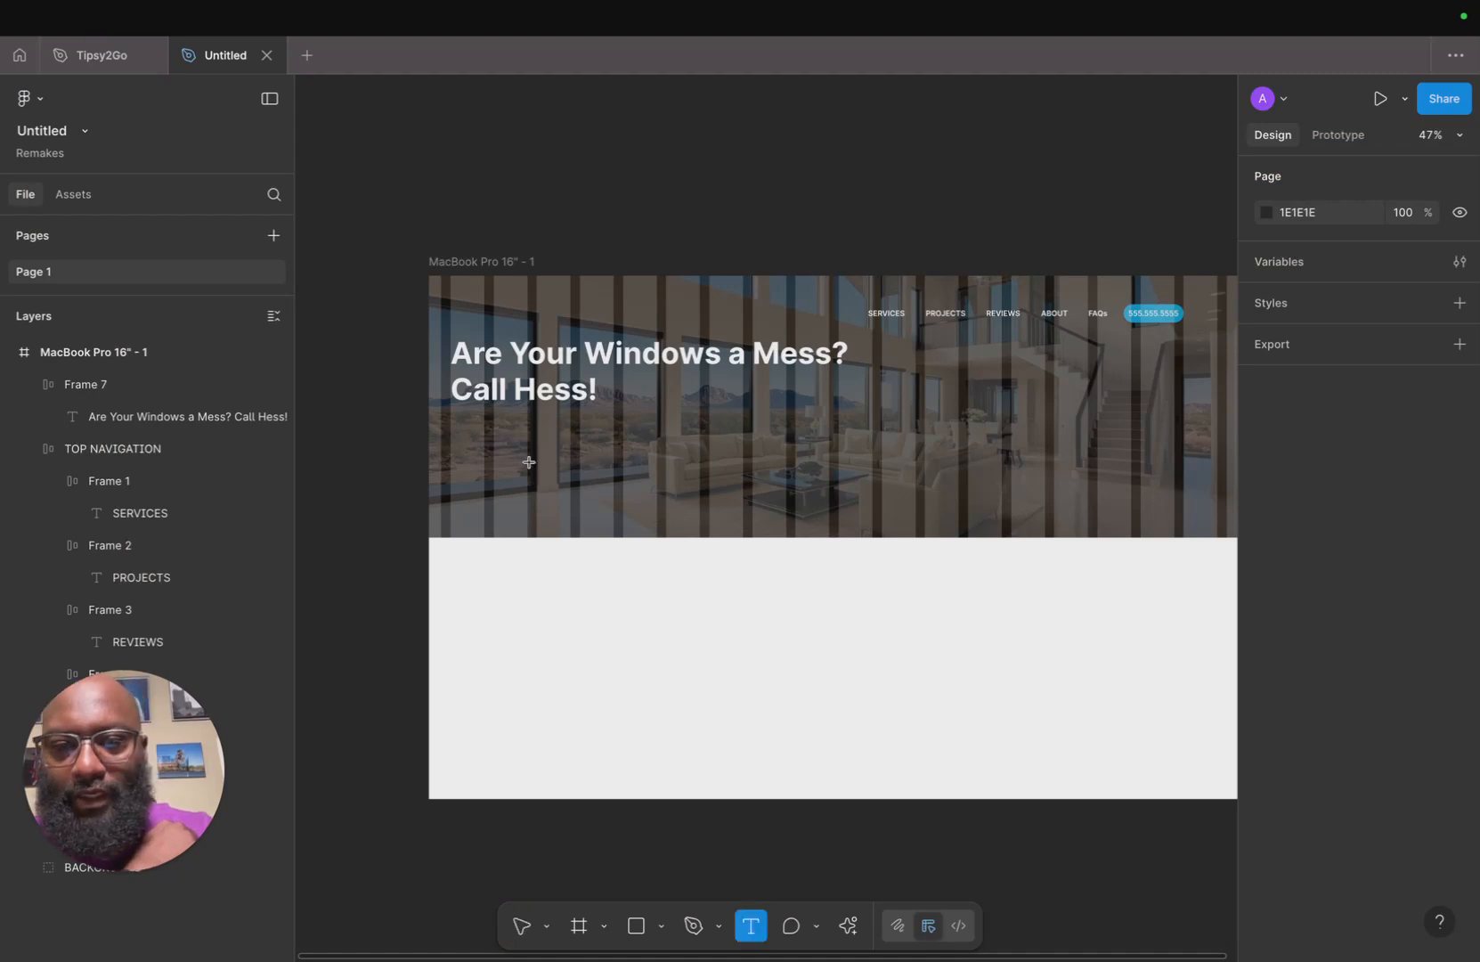
left_click(452, 427)
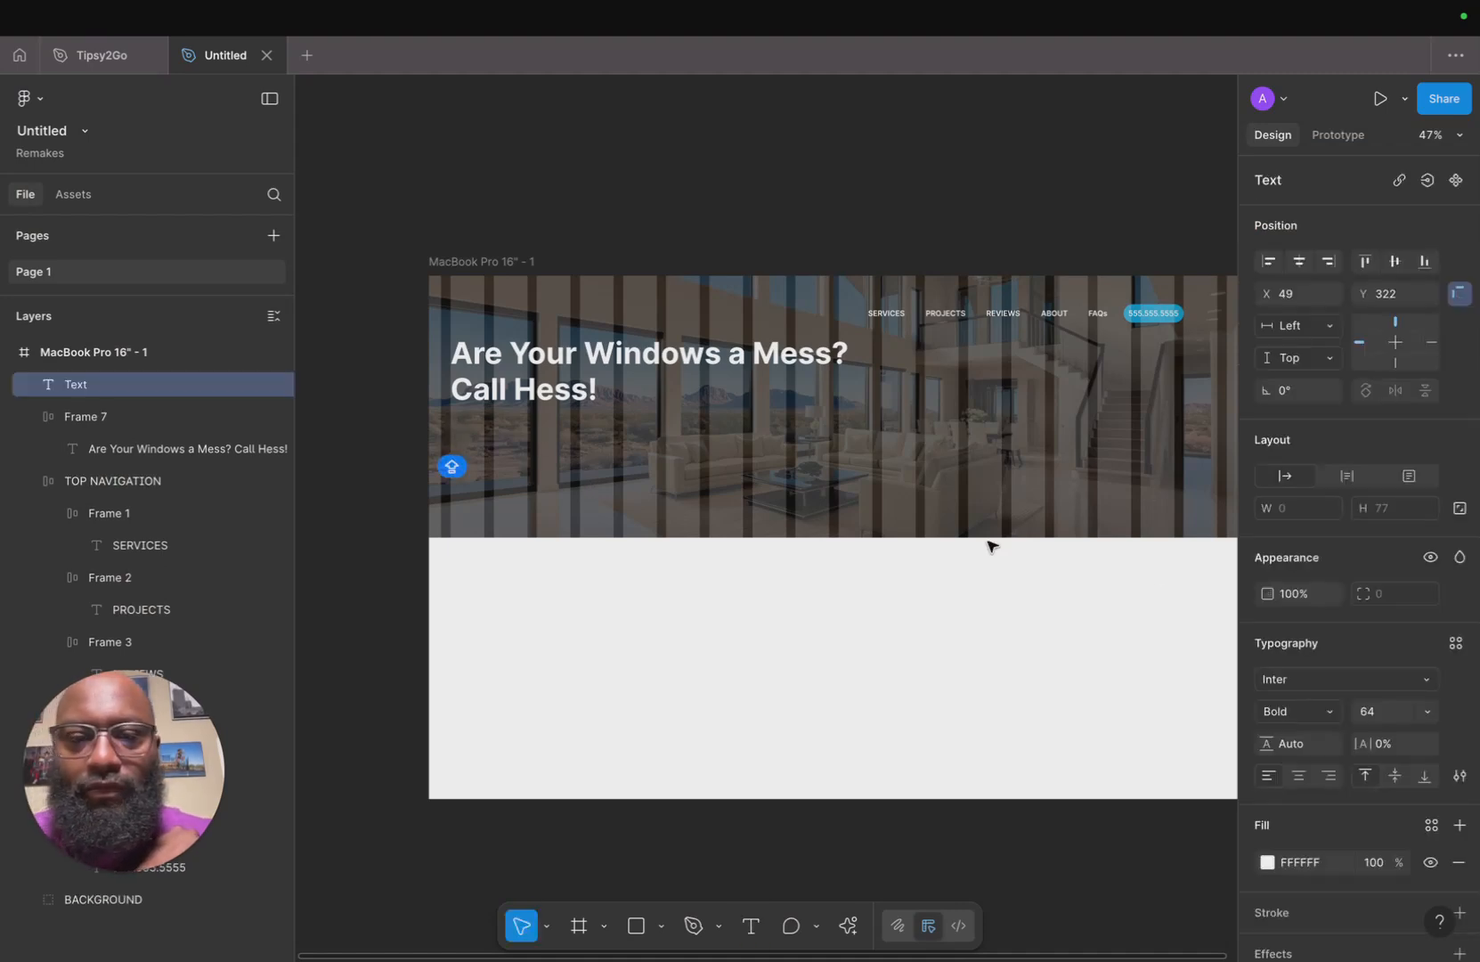
left_click(1336, 724)
left_click(1337, 665)
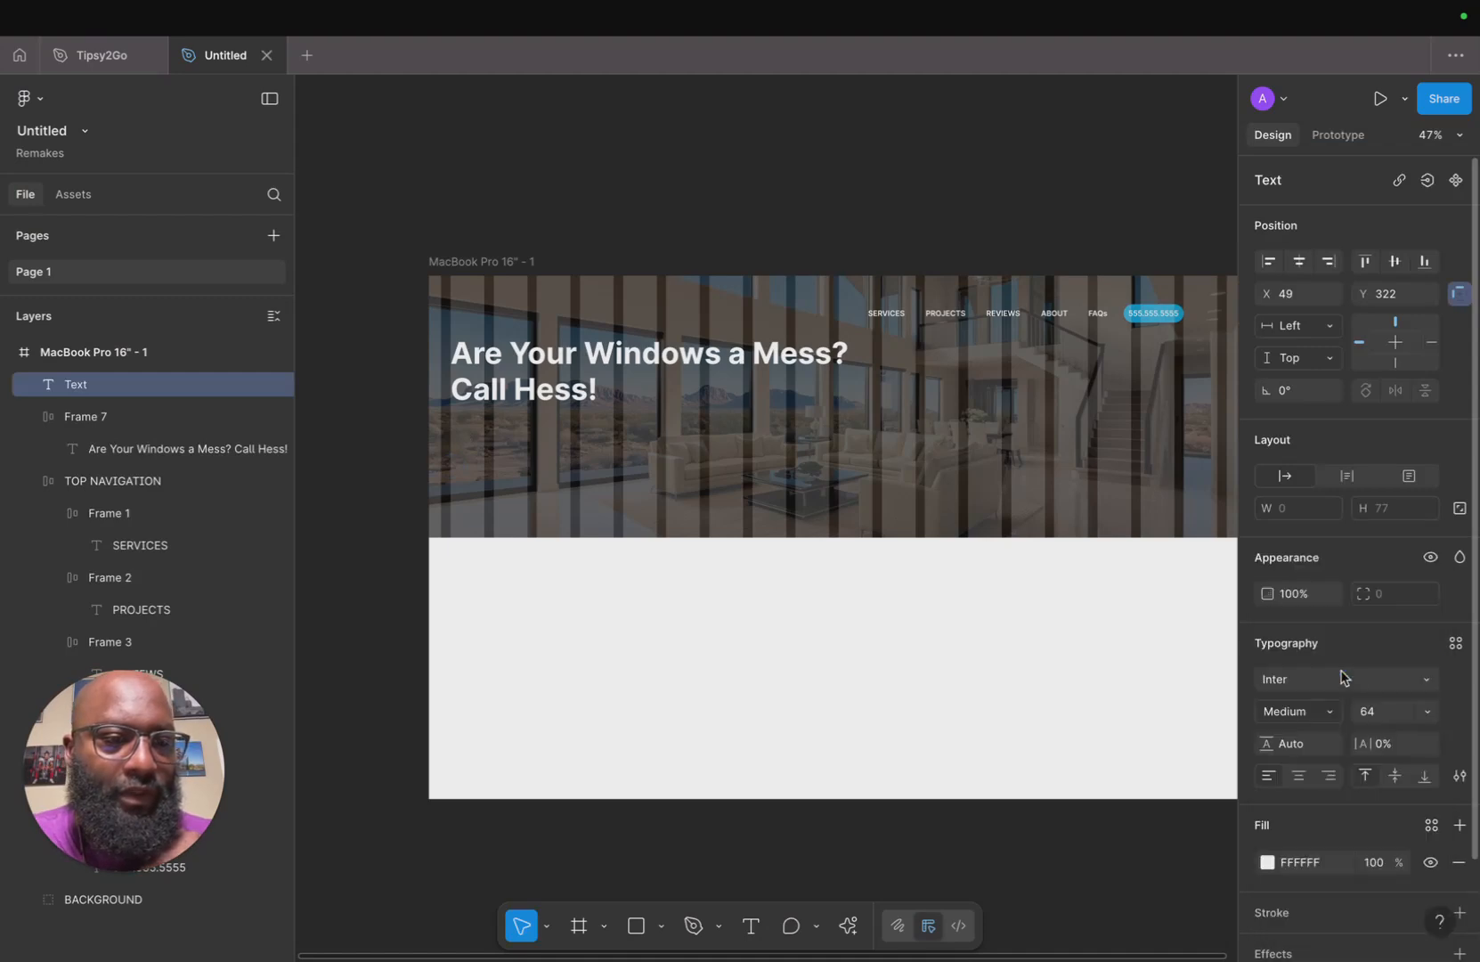
left_click(1437, 715)
left_click(1423, 641)
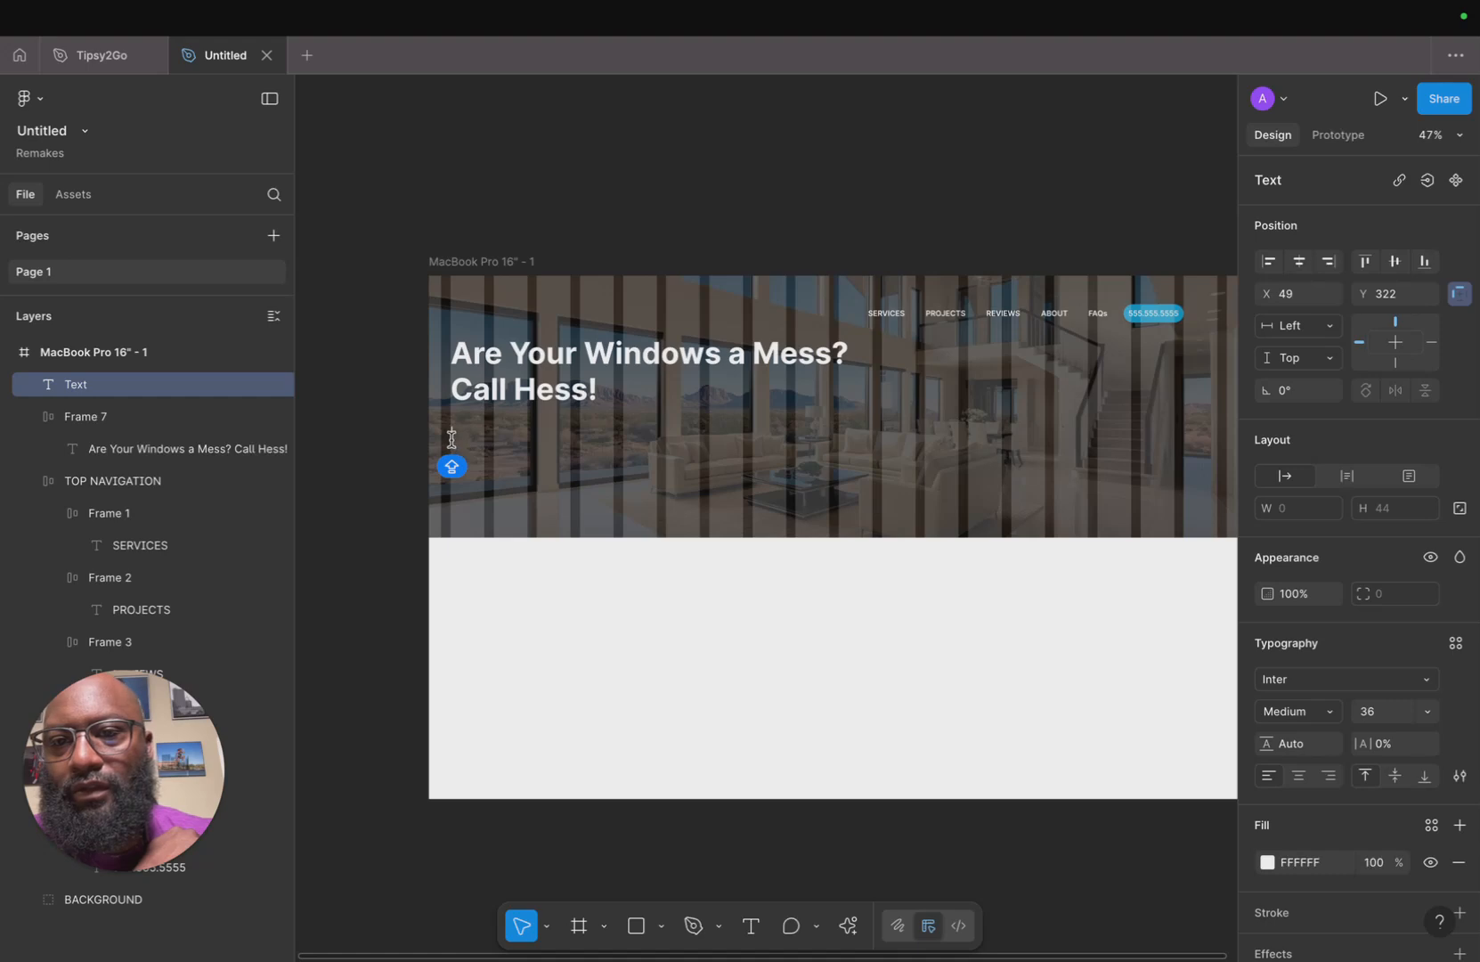
key("ctrl+v")
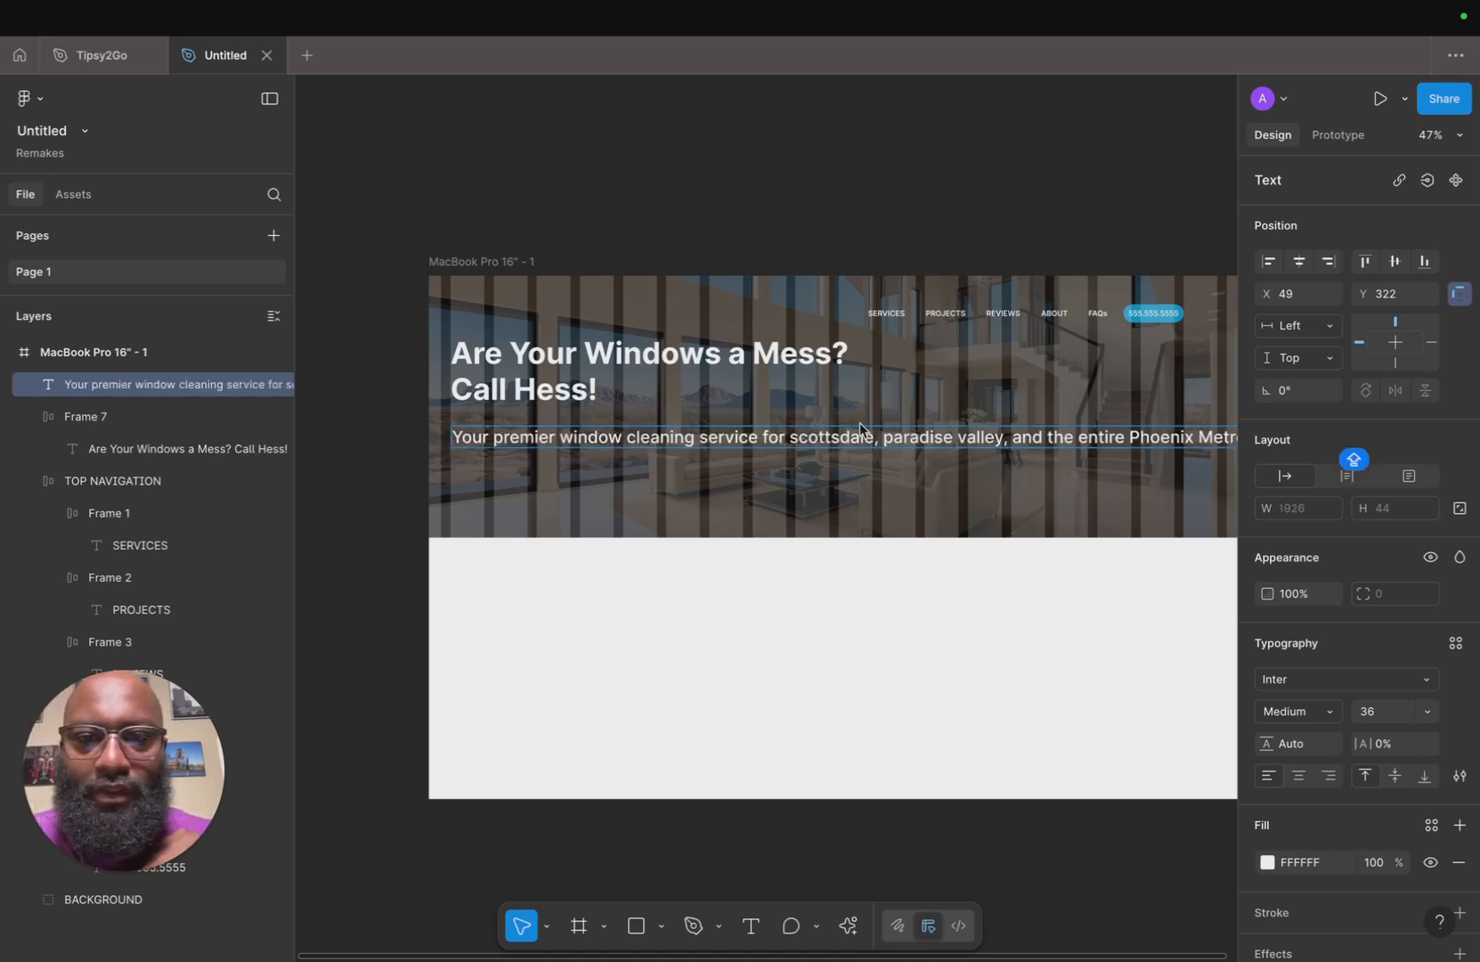
Set the description text size to 32 and break it onto a new line after "scottsdale,".
double_click(791, 437)
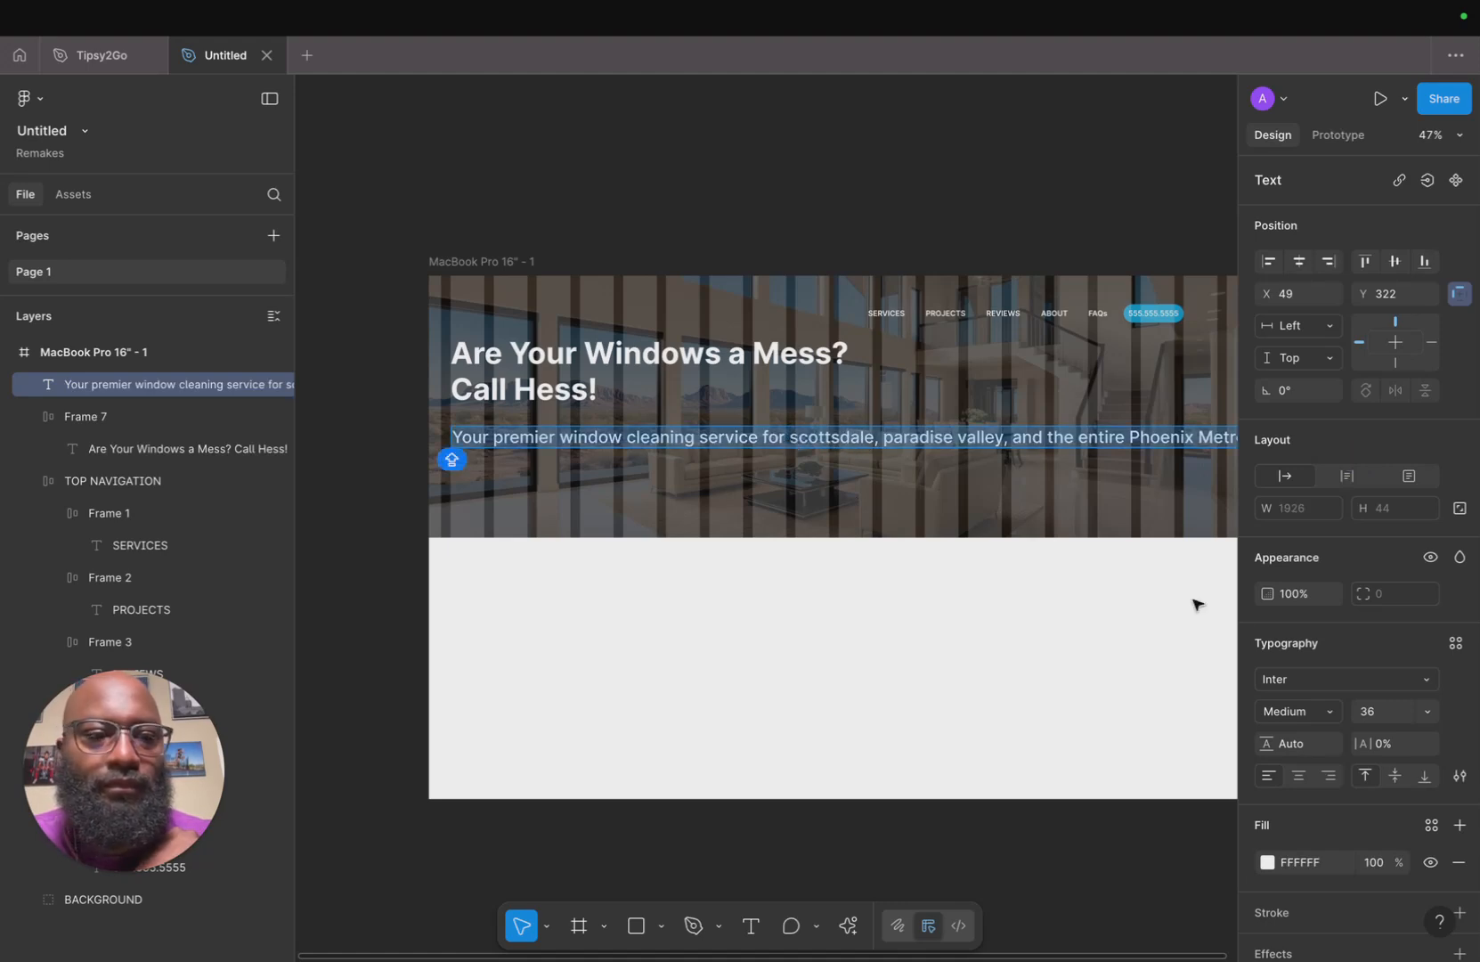
left_click(1427, 712)
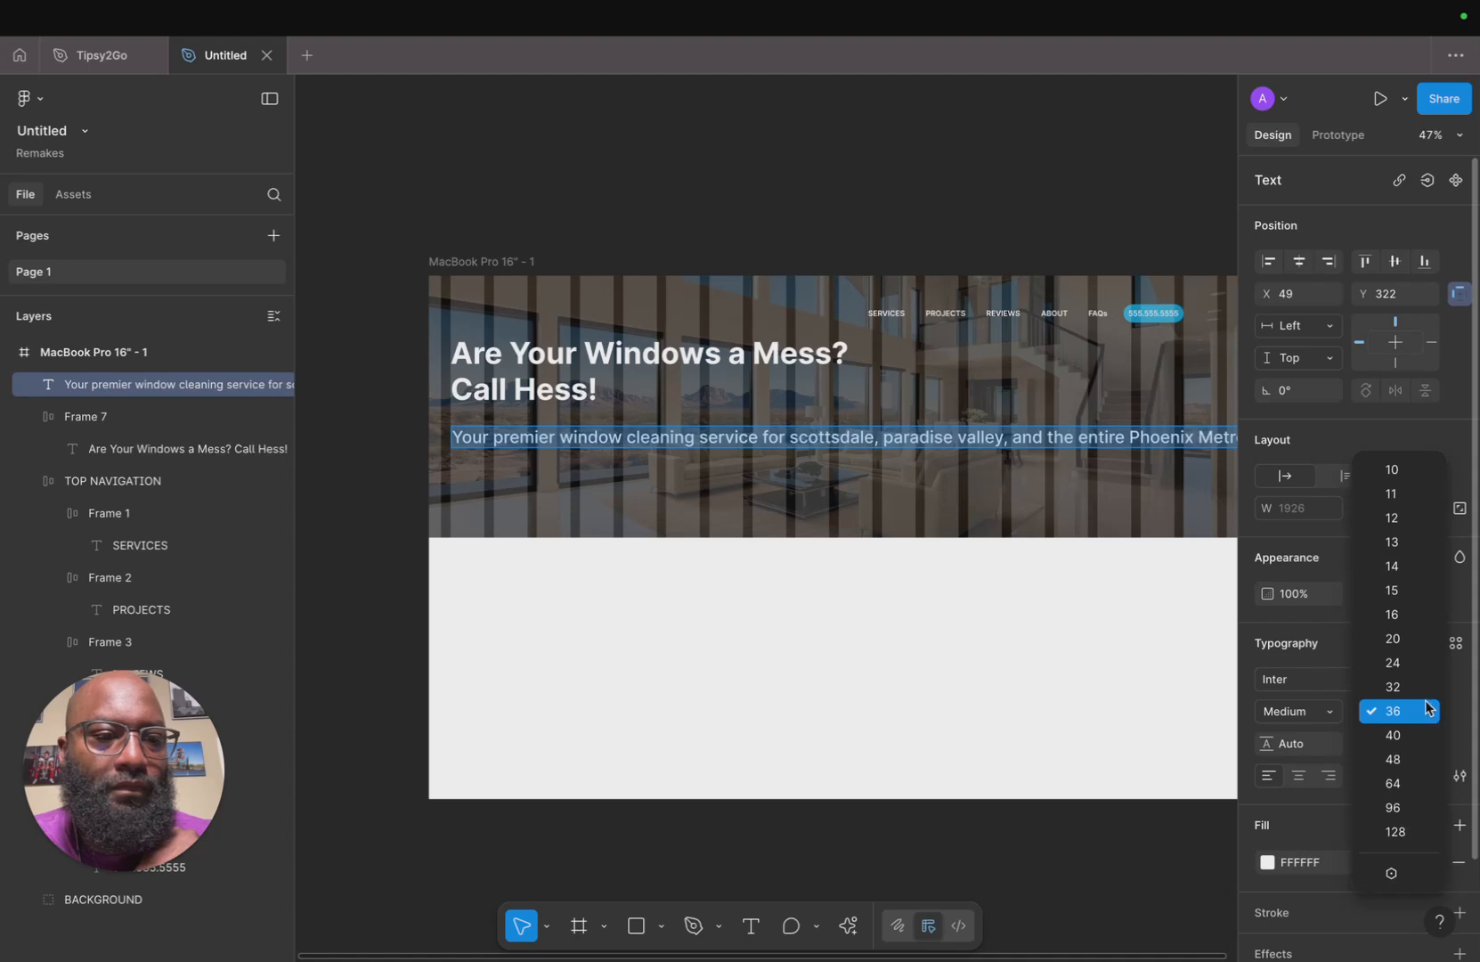
left_click(1423, 686)
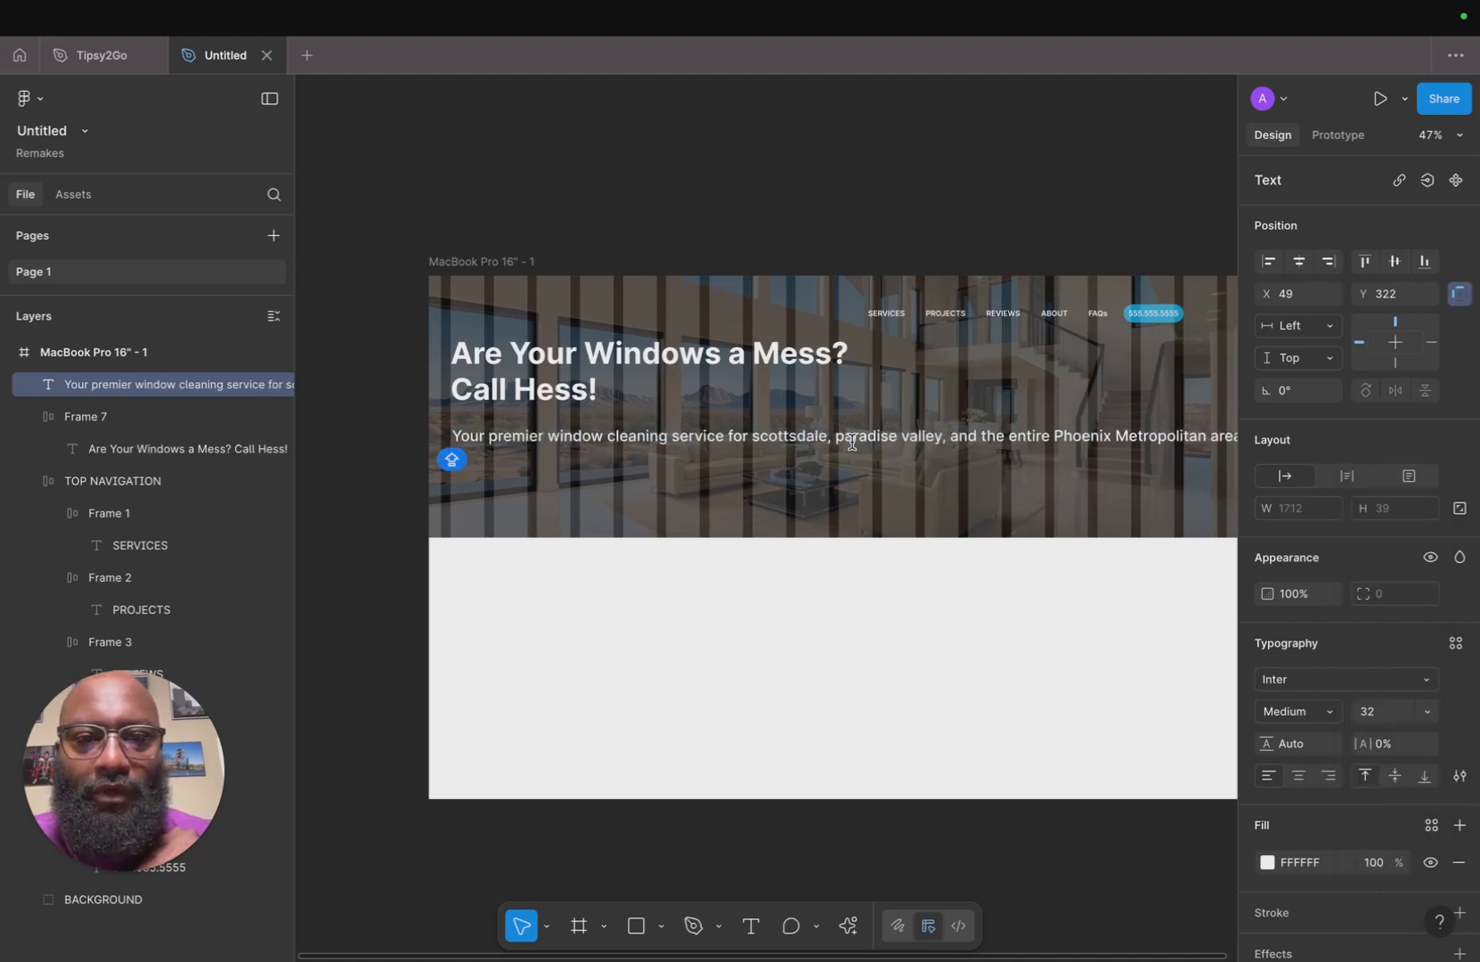
left_click(755, 440)
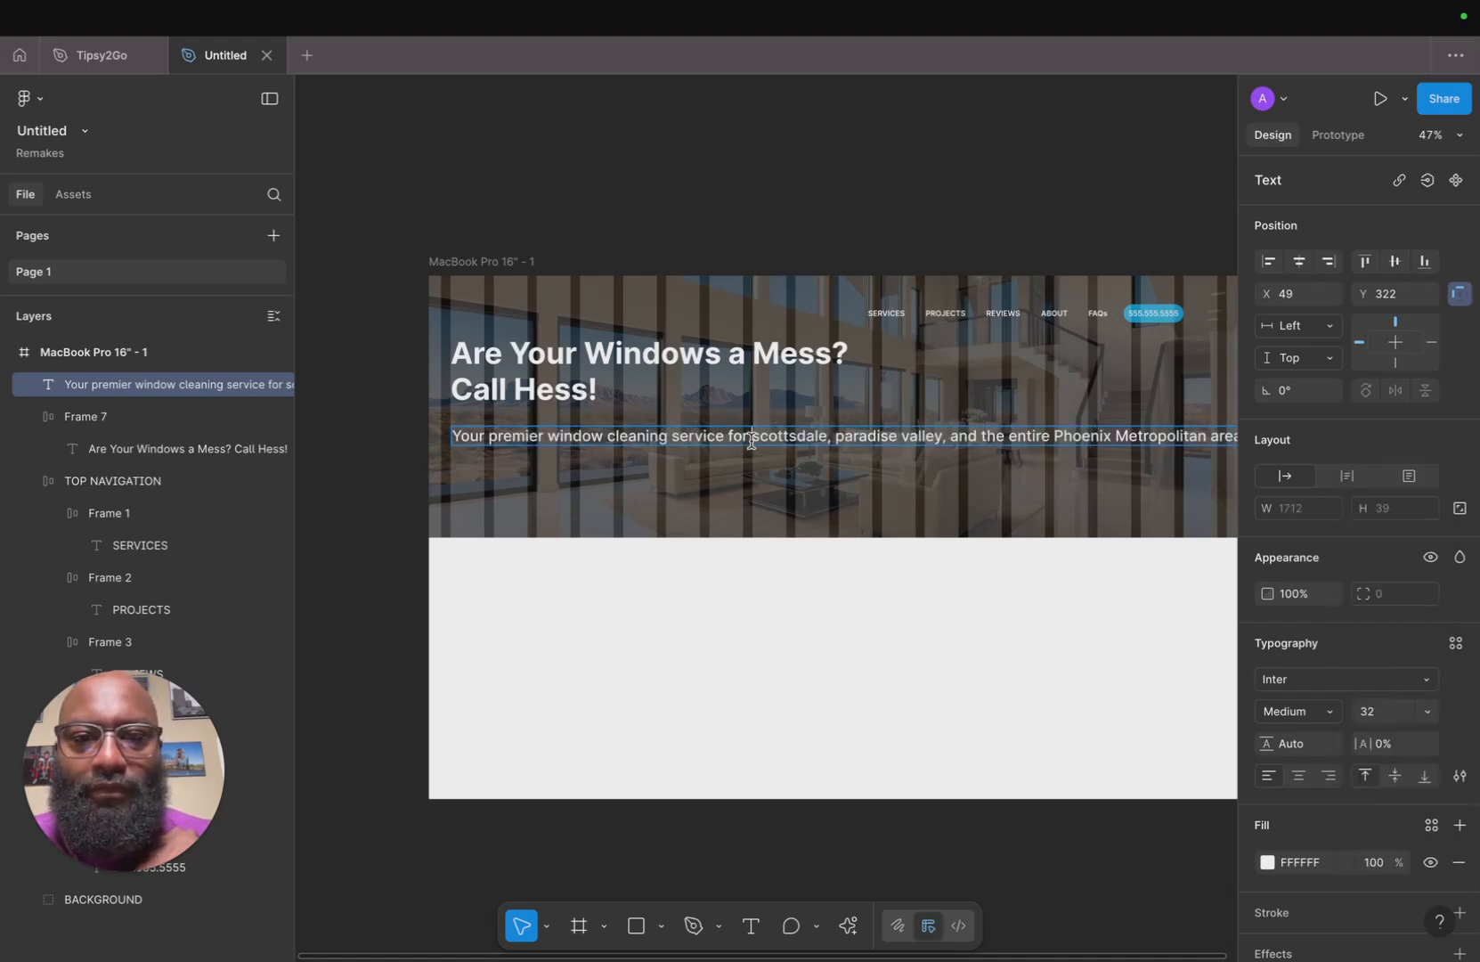
left_click(838, 438)
key("Return")
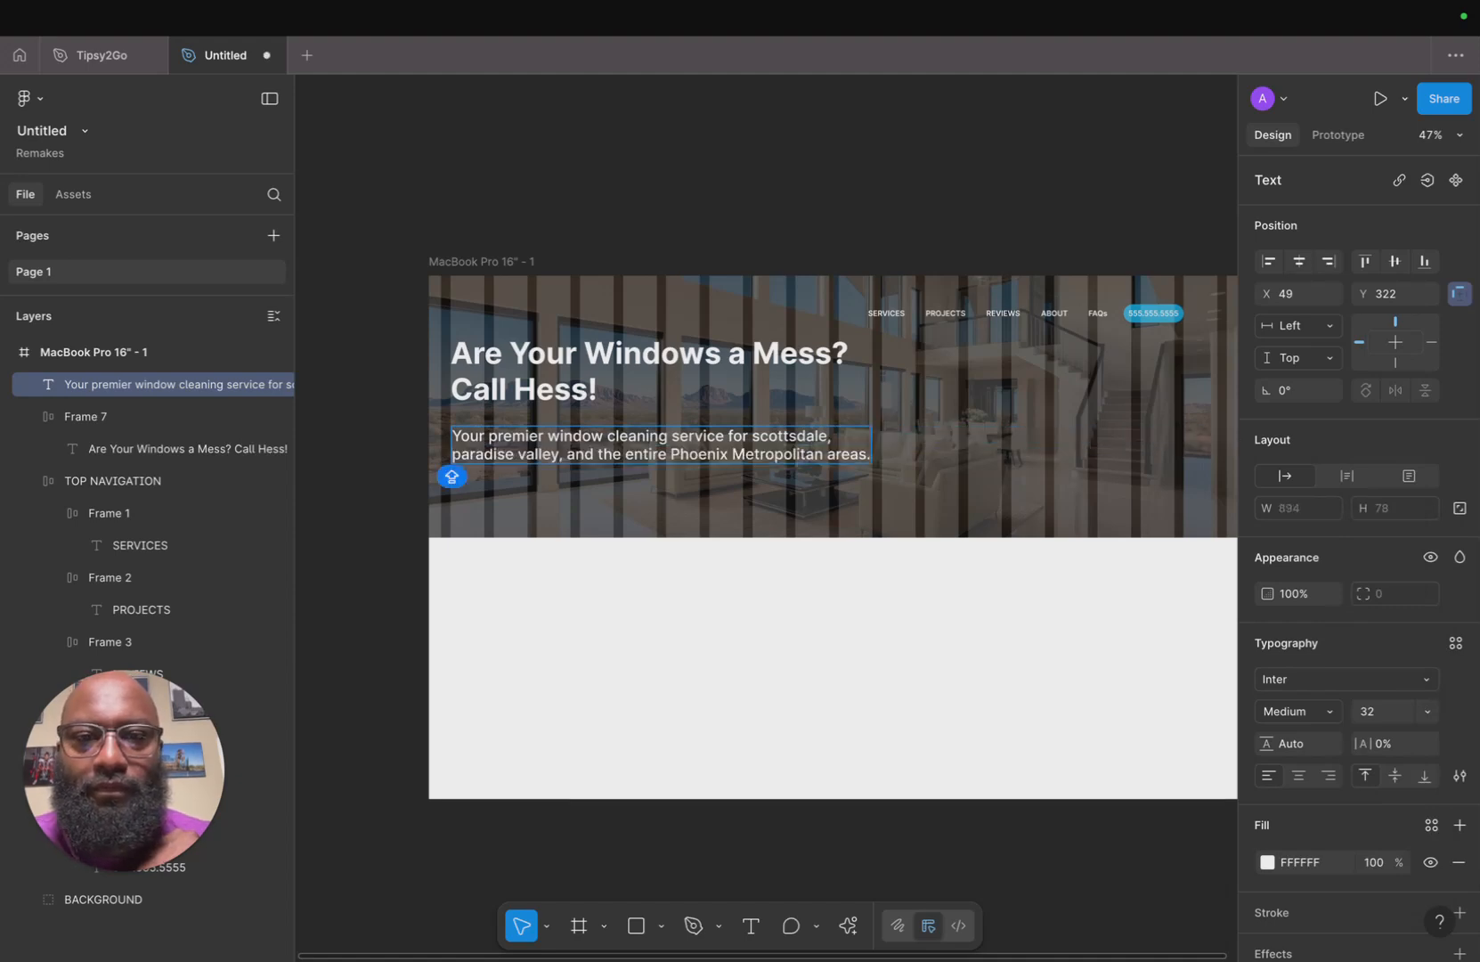
key("Escape")
key("Escape")
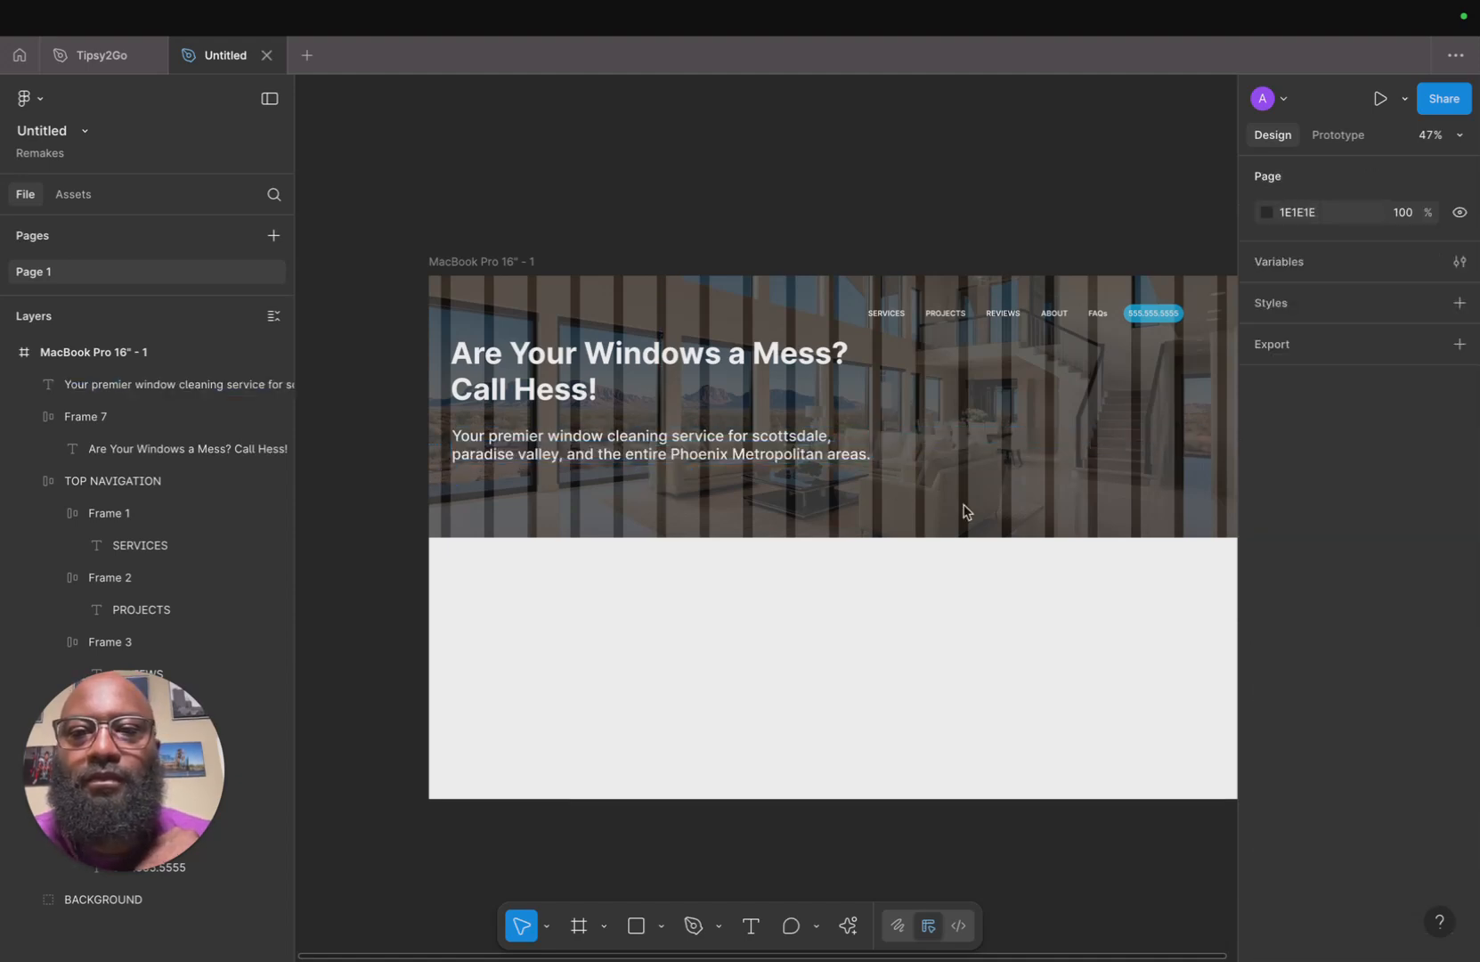
Move the description slightly up and wrap it in an auto layout frame.
left_click(804, 456)
left_click_drag(767, 452, 767, 448)
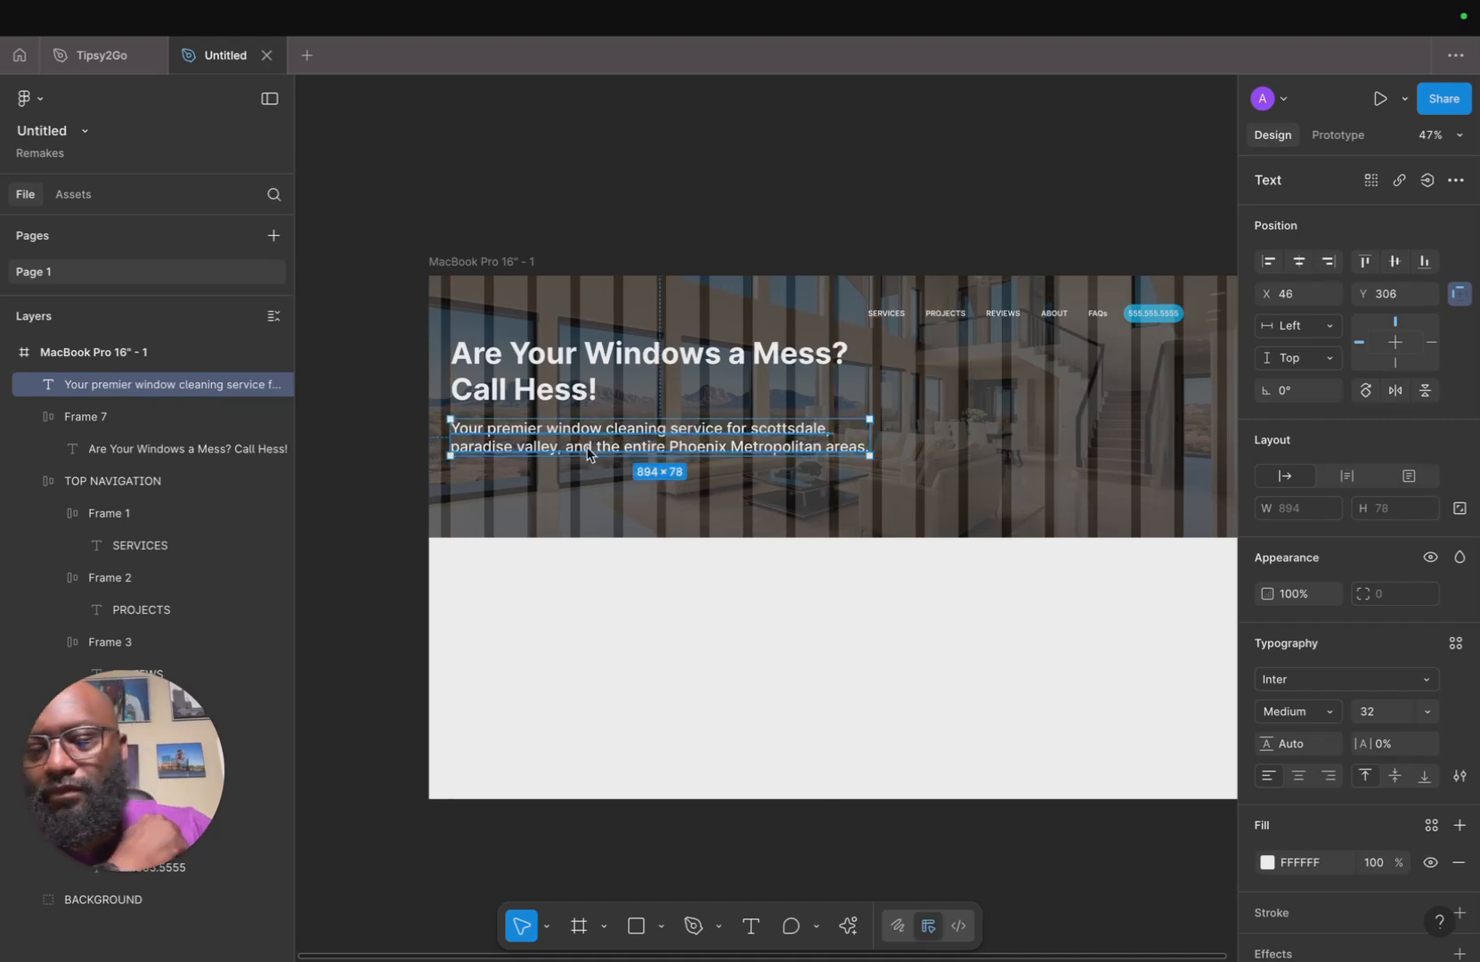
key("shift+a")
left_click(861, 538)
Preview the homepage frame in presentation view, then return to the design file.
scroll(861, 538, "right", 3)
left_click(476, 292)
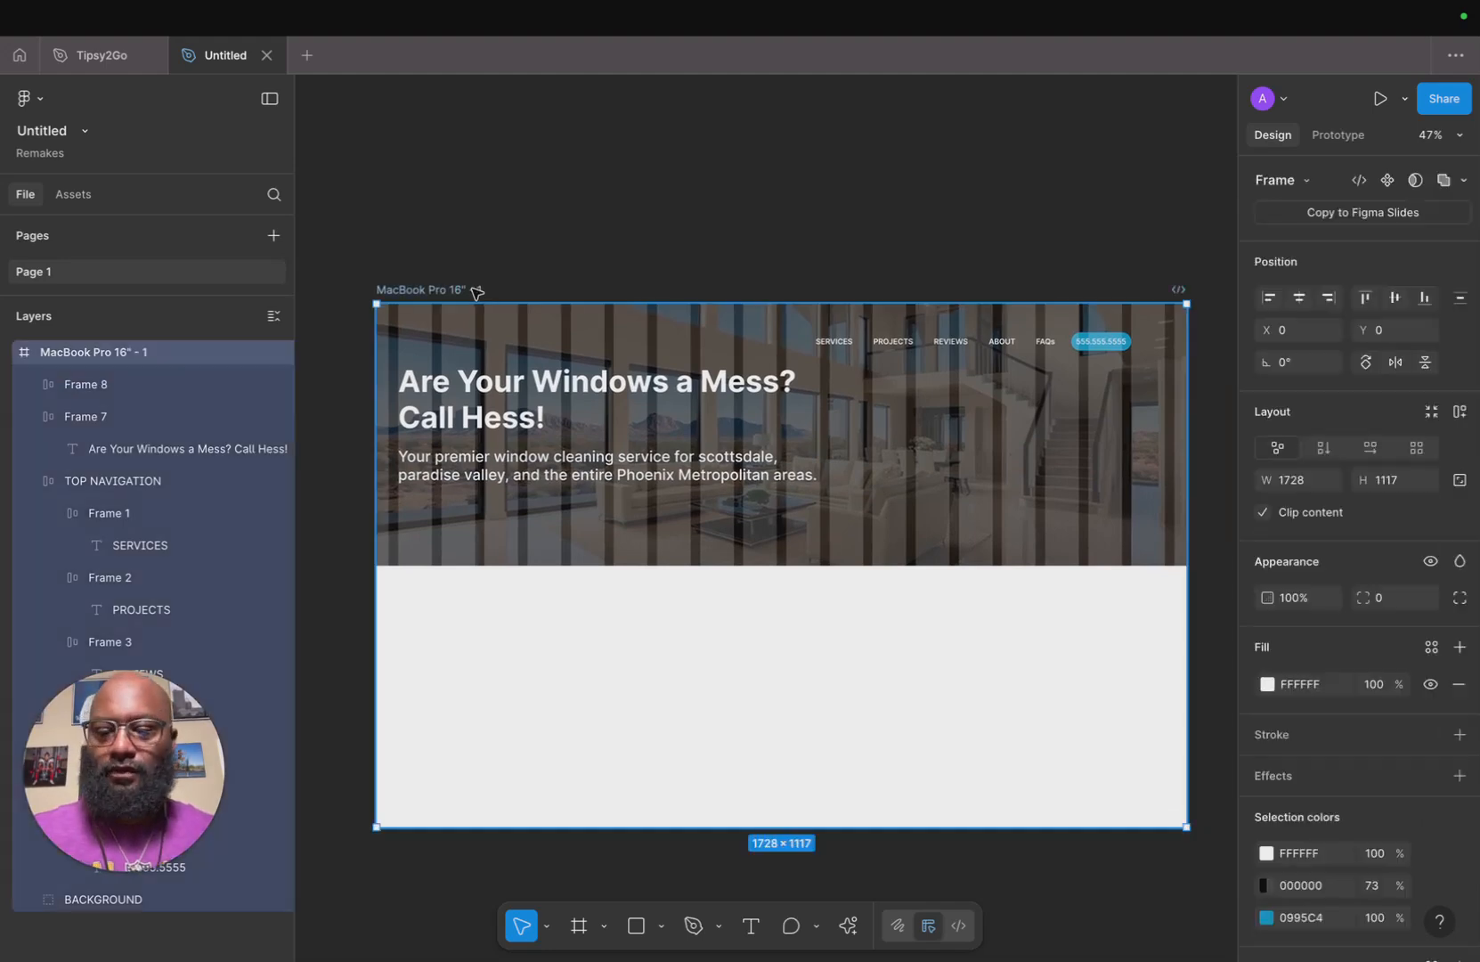
key("super+alt+Return")
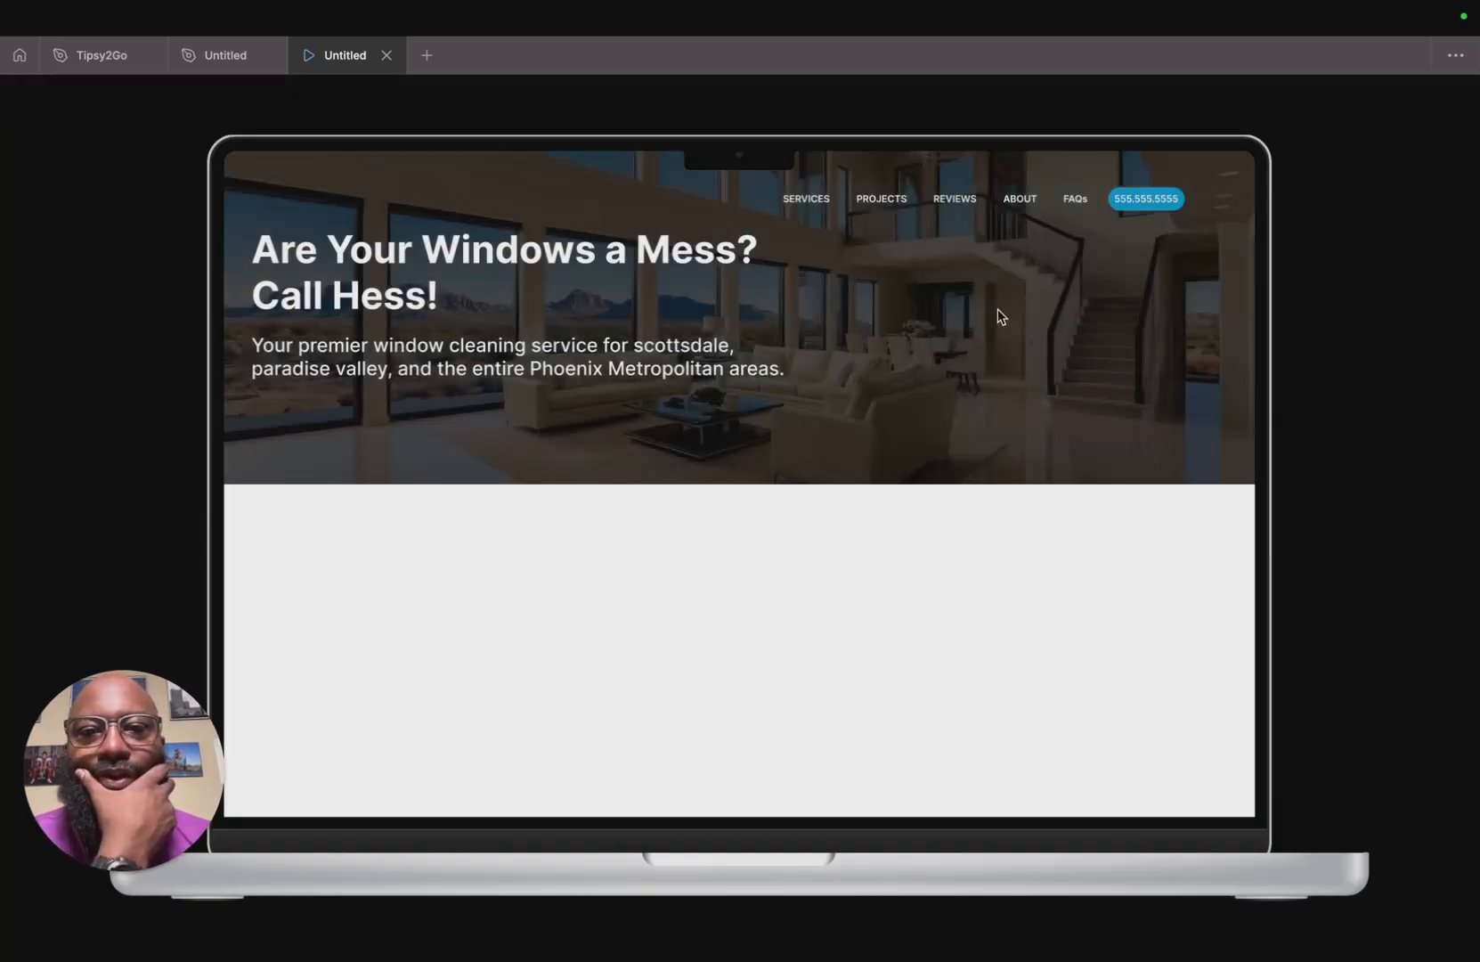
key("XF86MonBrightnessUp")
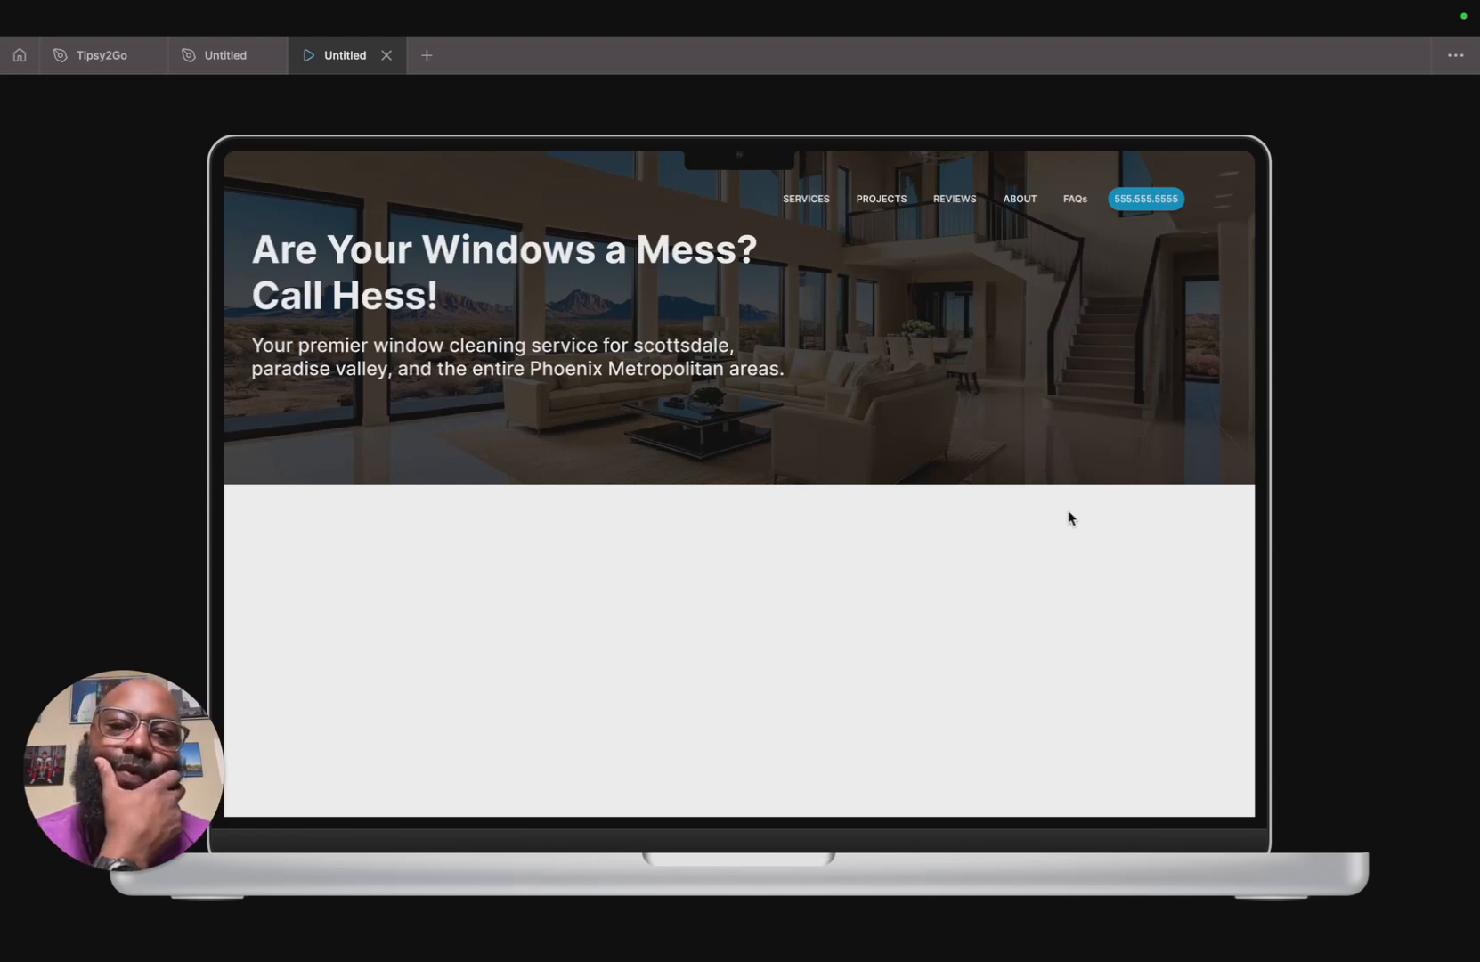
mouse_move(519, 126)
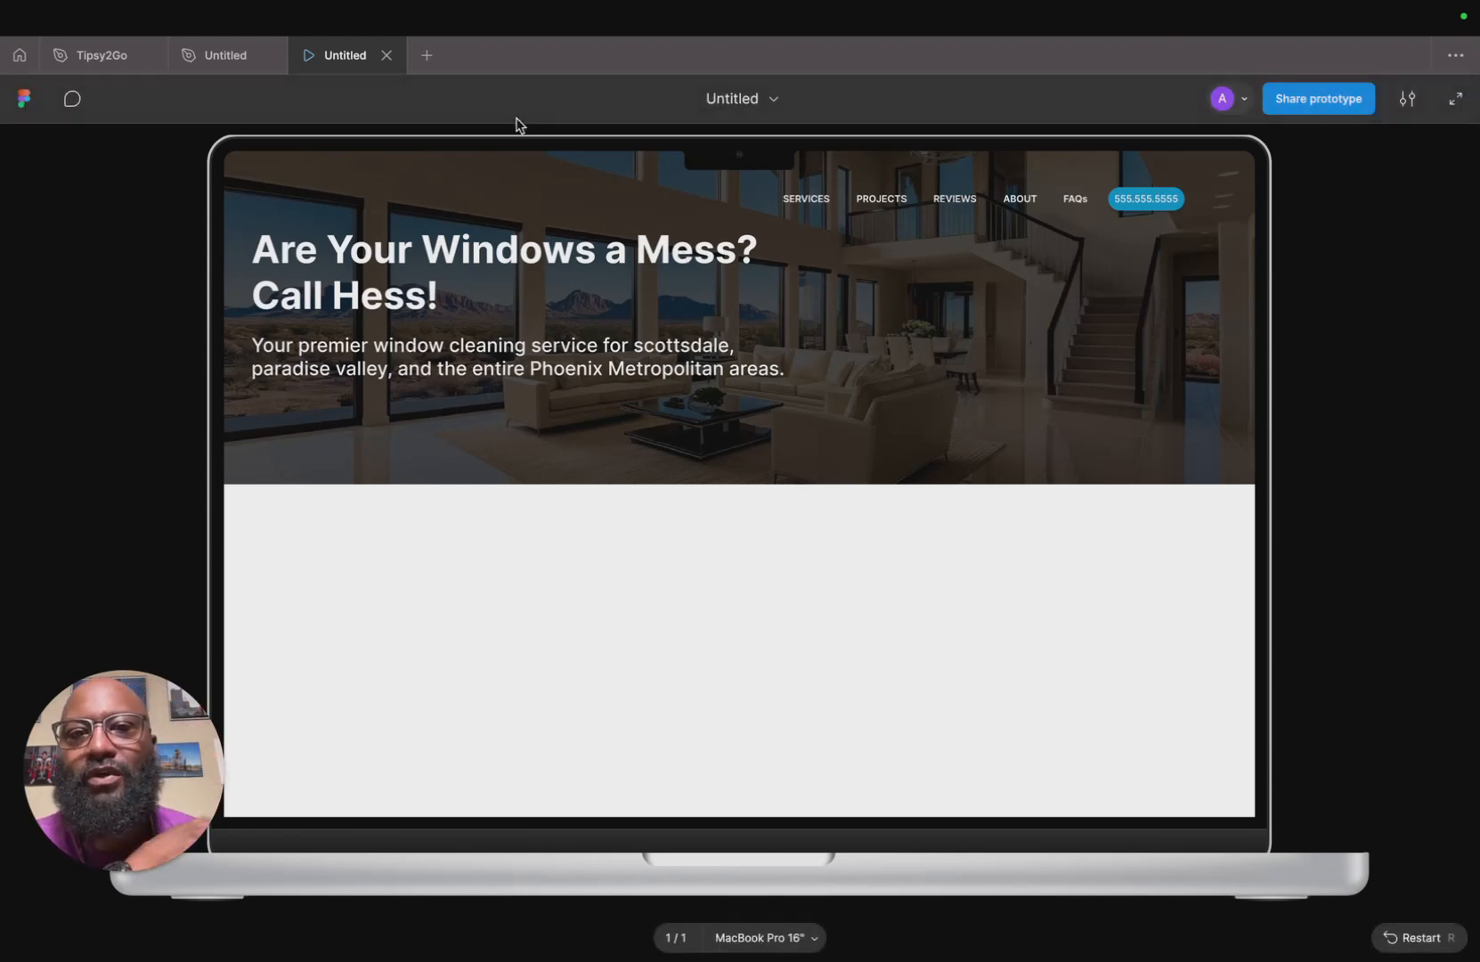
left_click(386, 55)
Select the headline and description frames together and nudge them down 2 px.
left_click(524, 485)
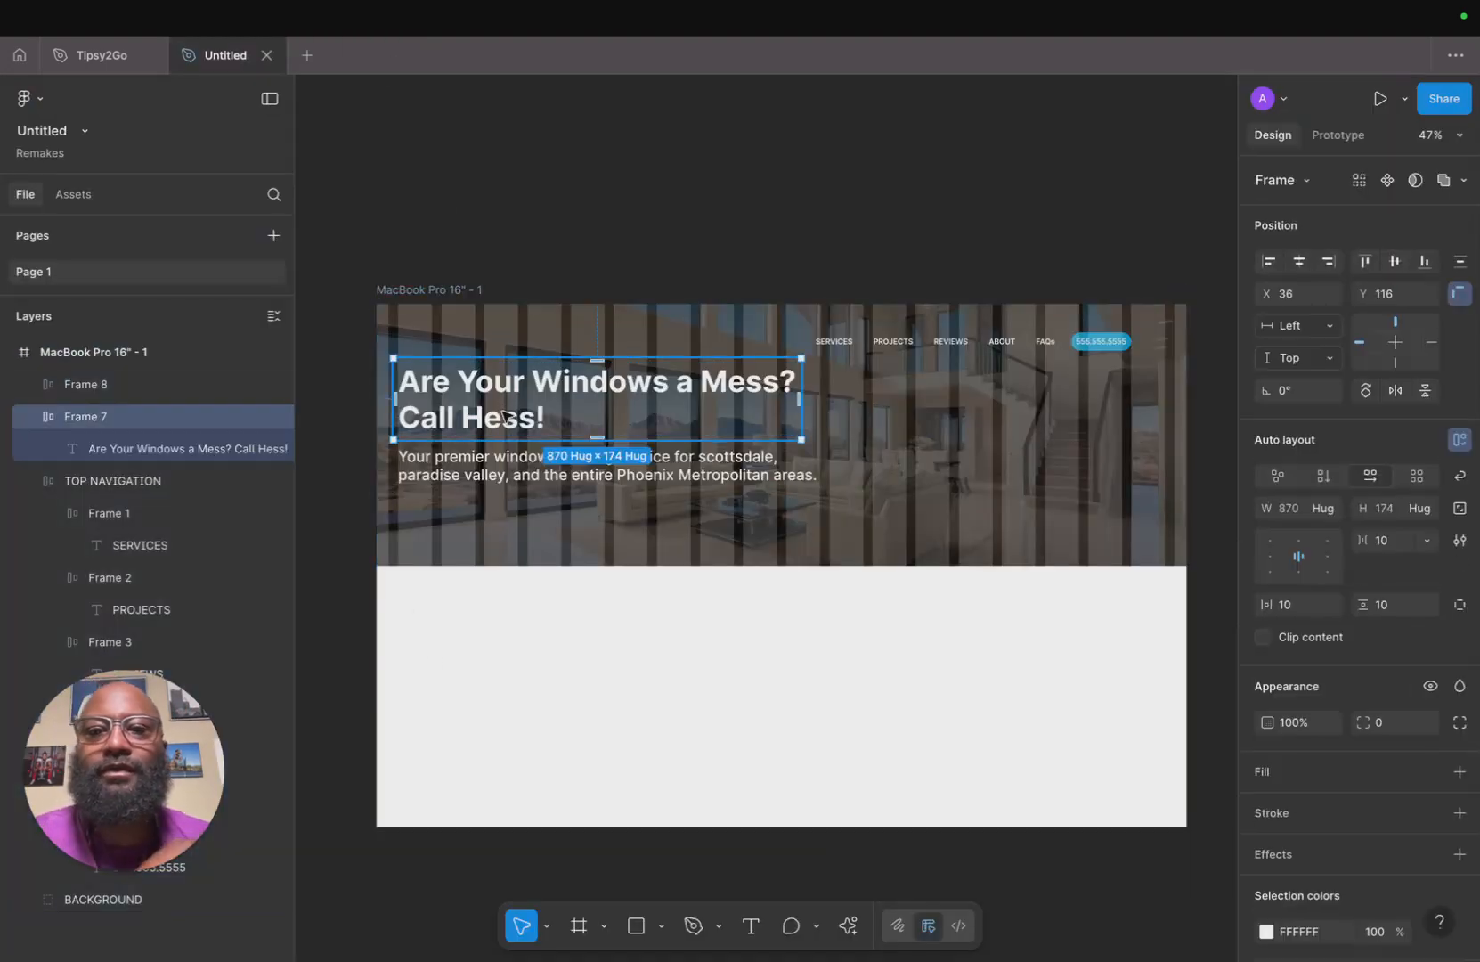
left_click(523, 485, "shift")
left_click_drag(501, 414, 504, 440)
key("alt")
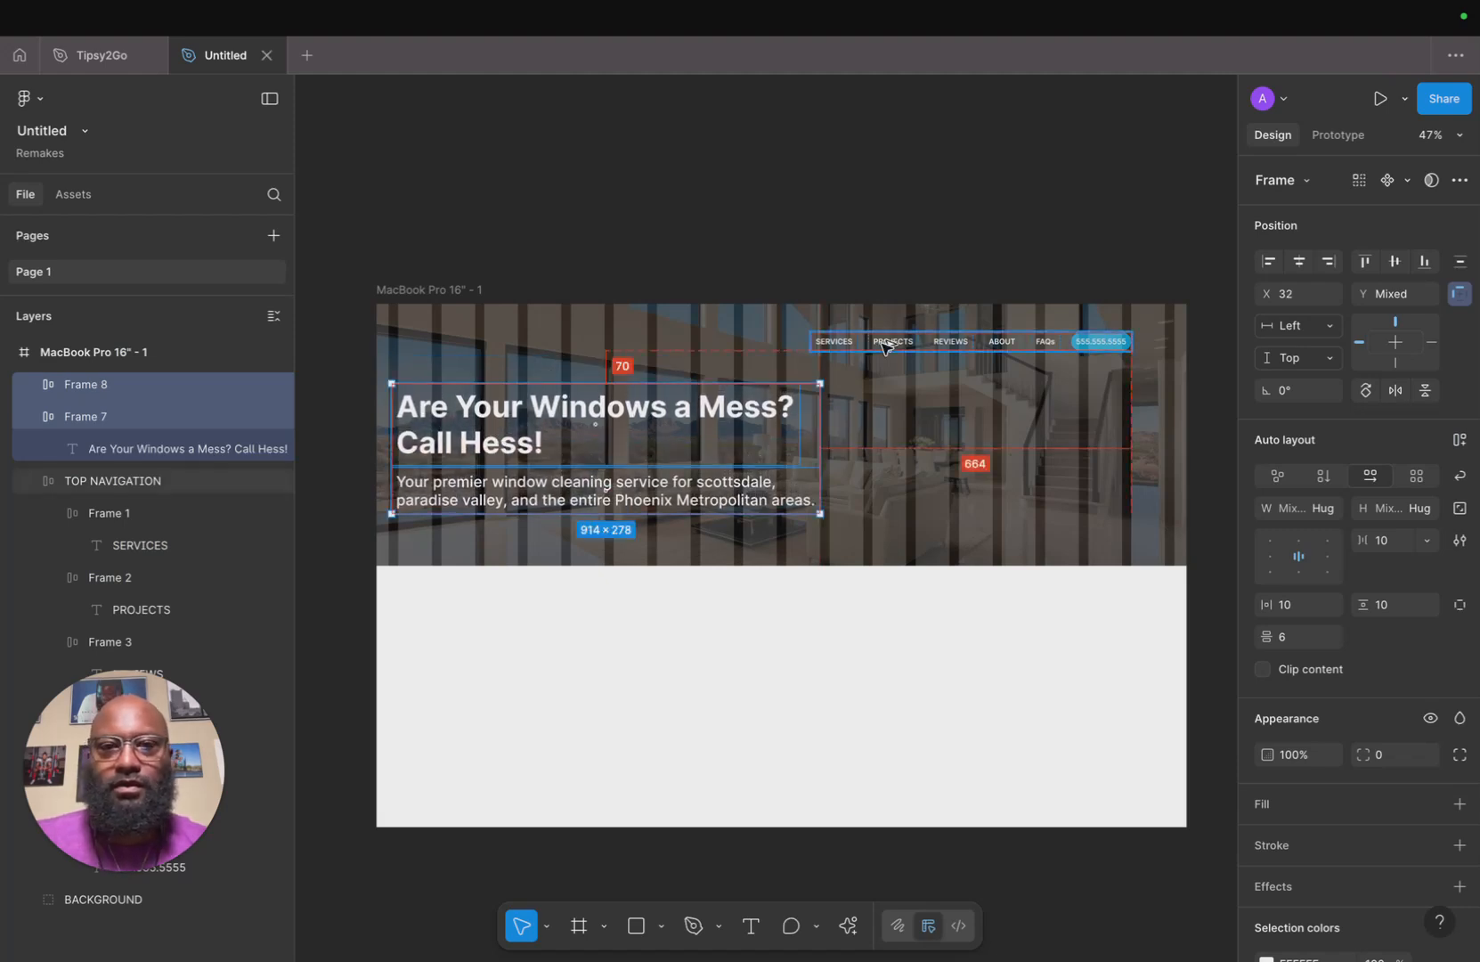
key("Down")
key("Down")
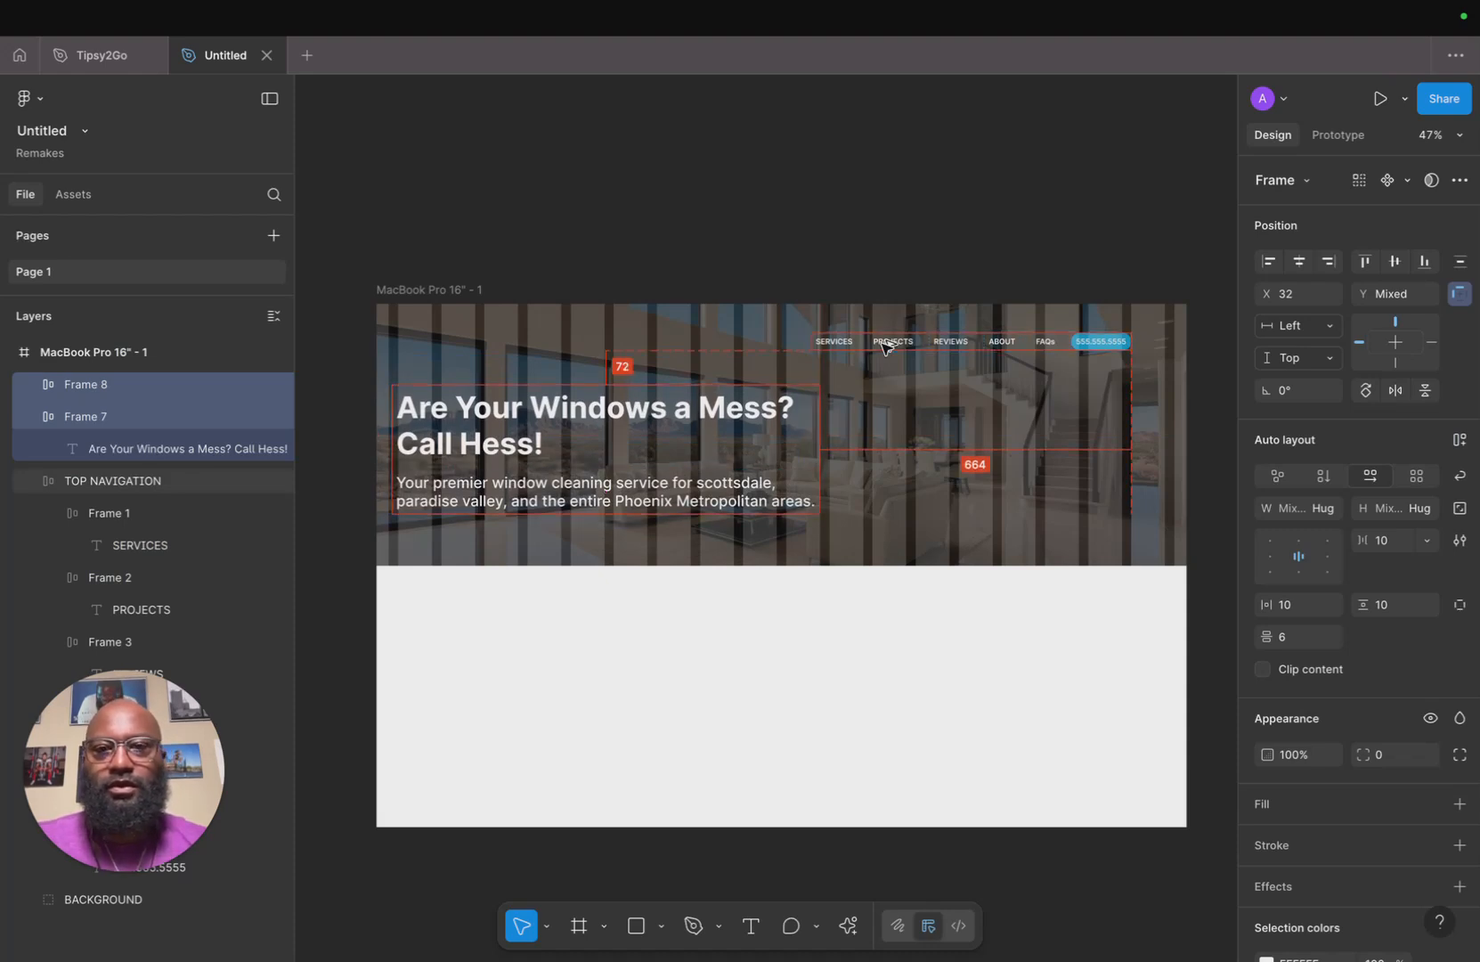
Collapse the headline and navigation layer groups and expand the BACKGROUND group in the layers list.
left_click(840, 636)
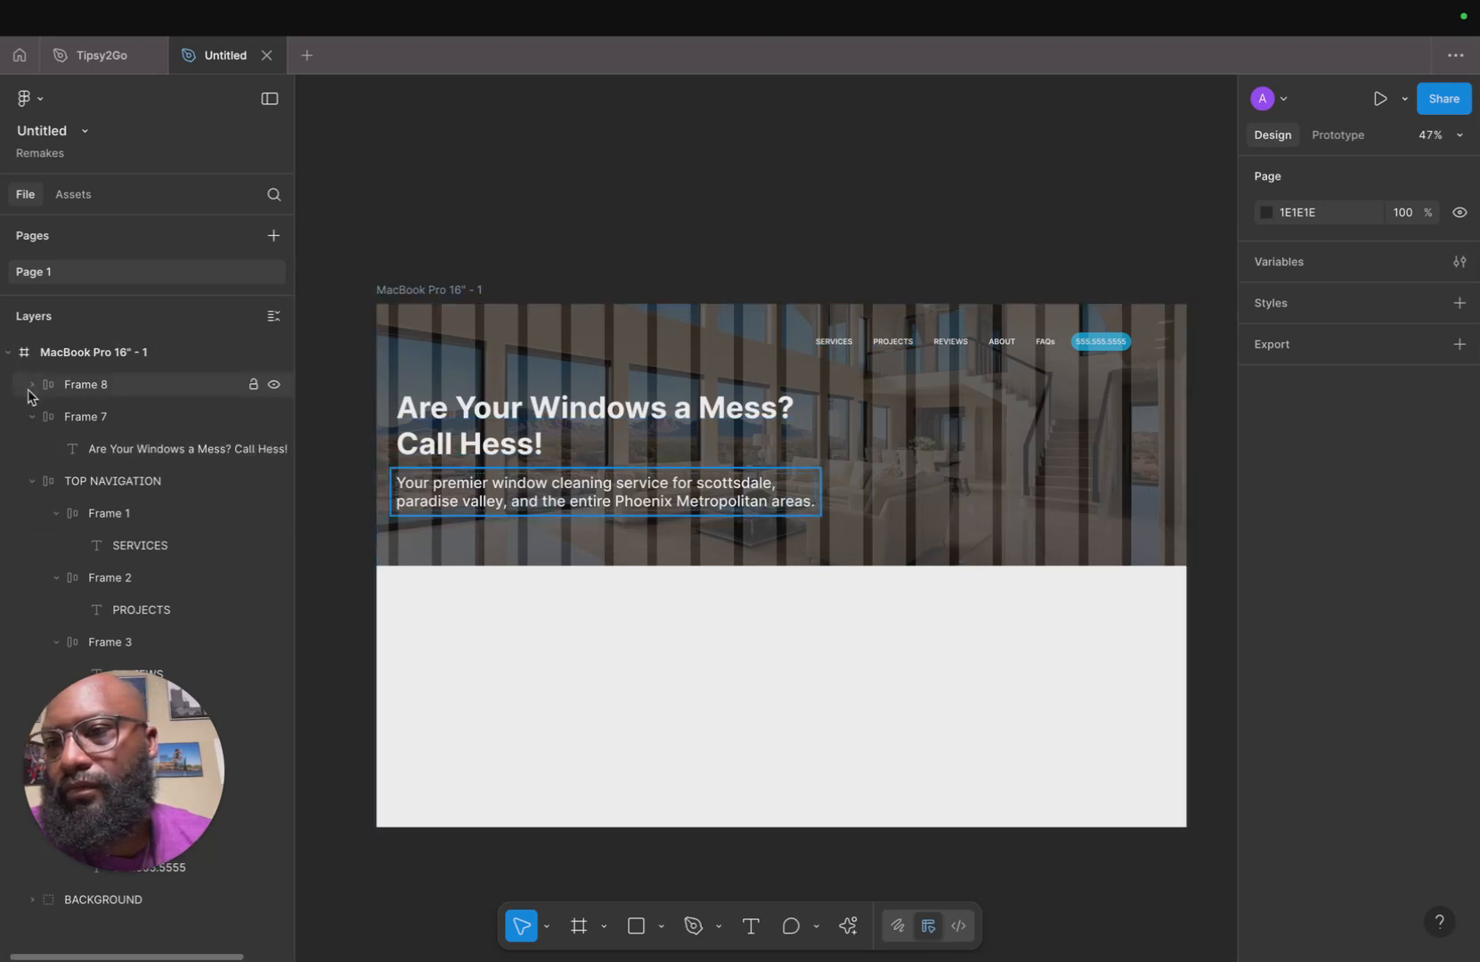
left_click(32, 415)
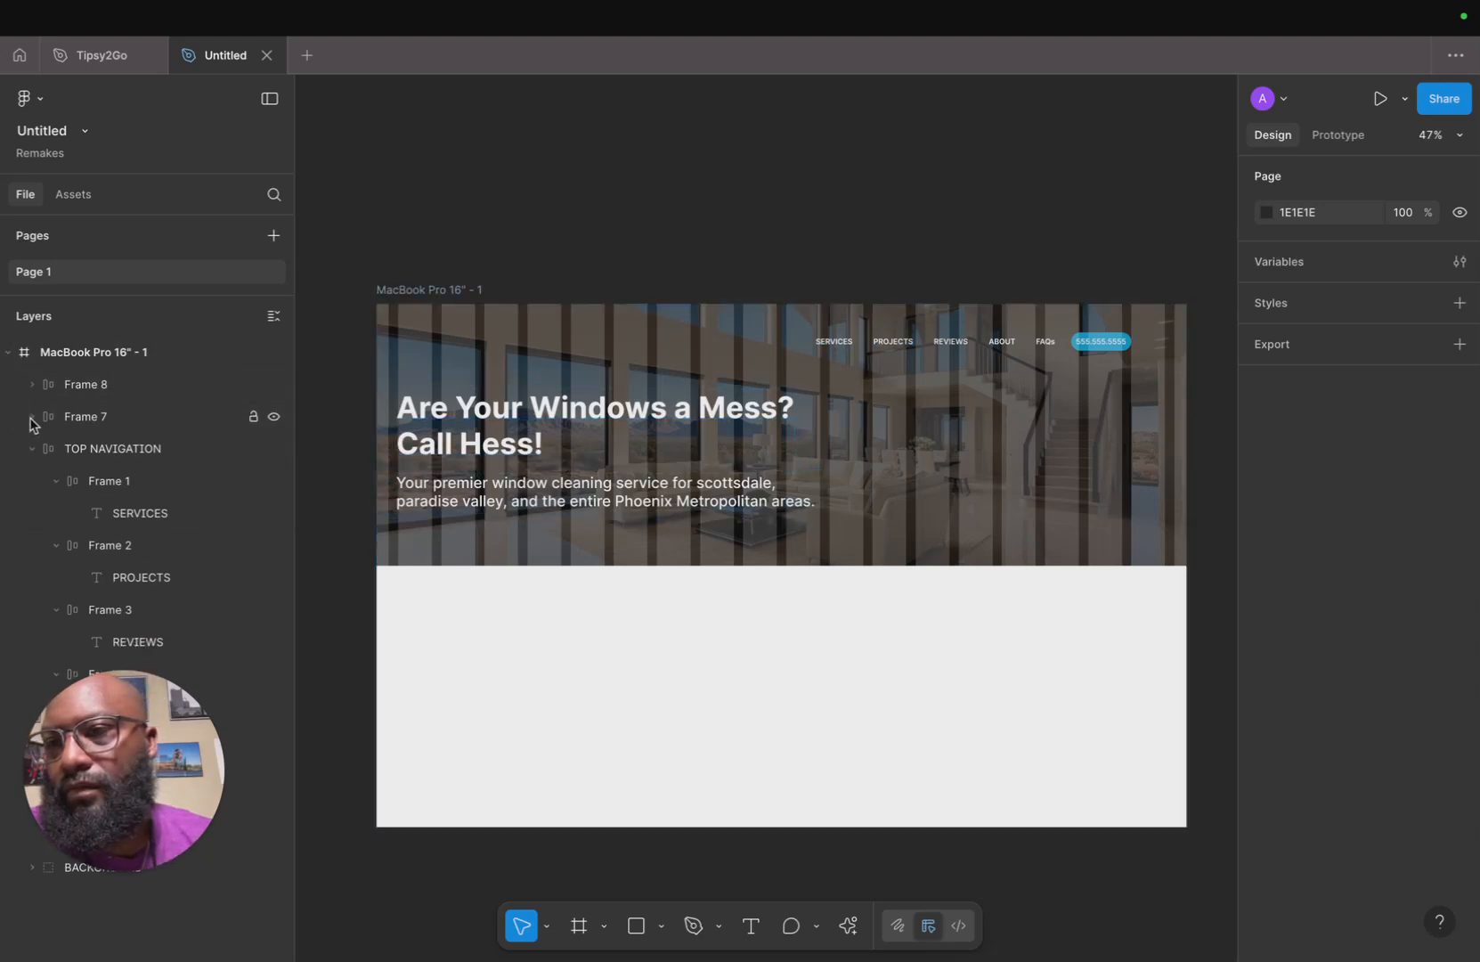
left_click(32, 448)
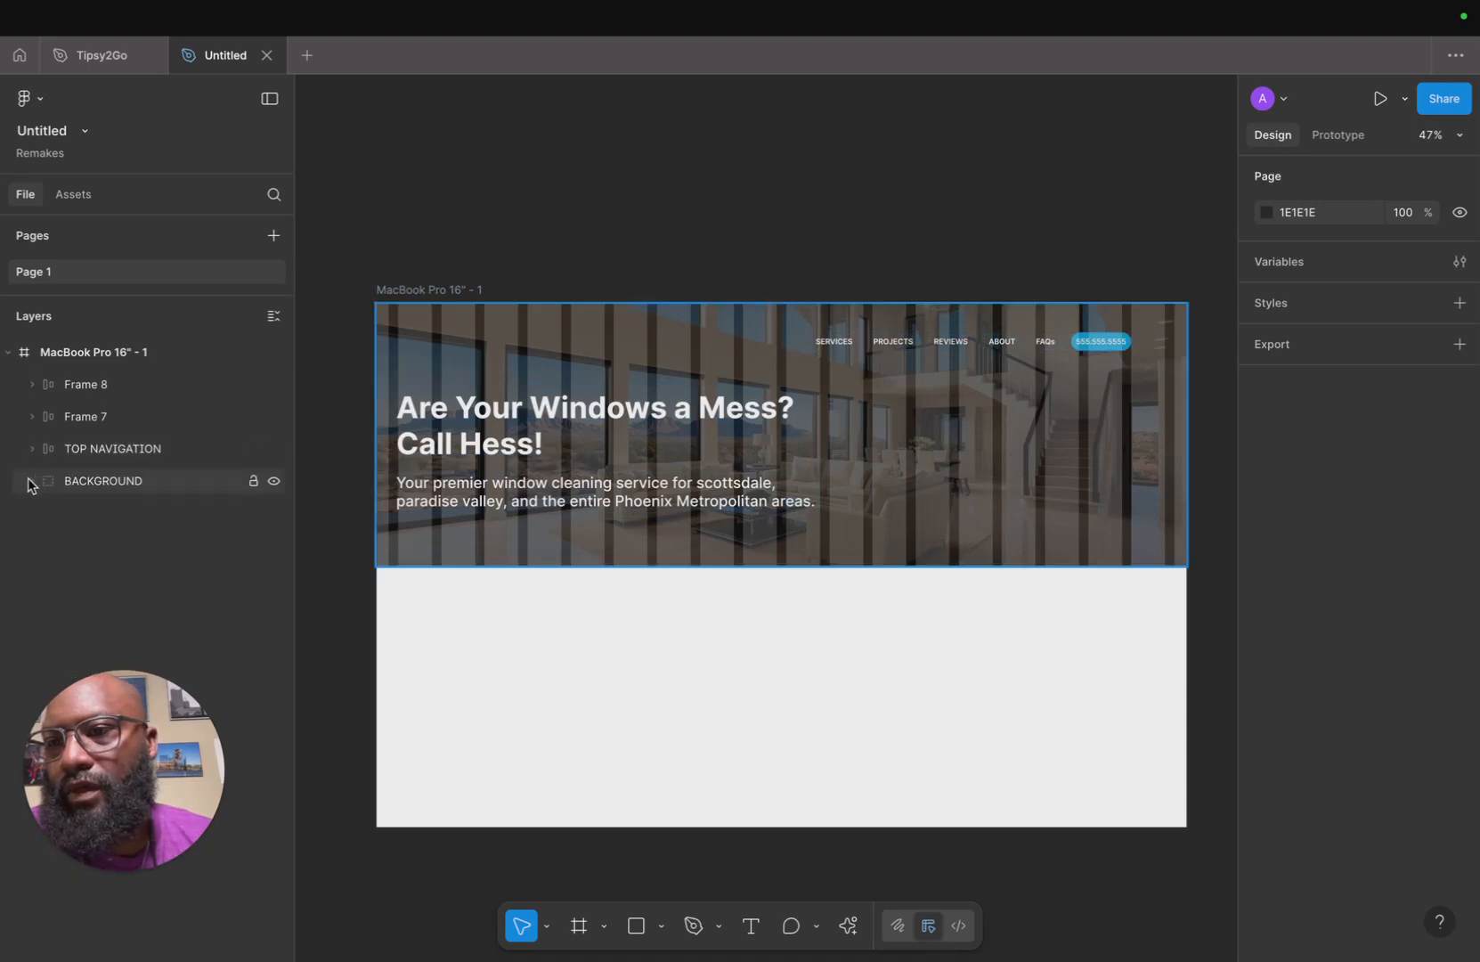
left_click(29, 480)
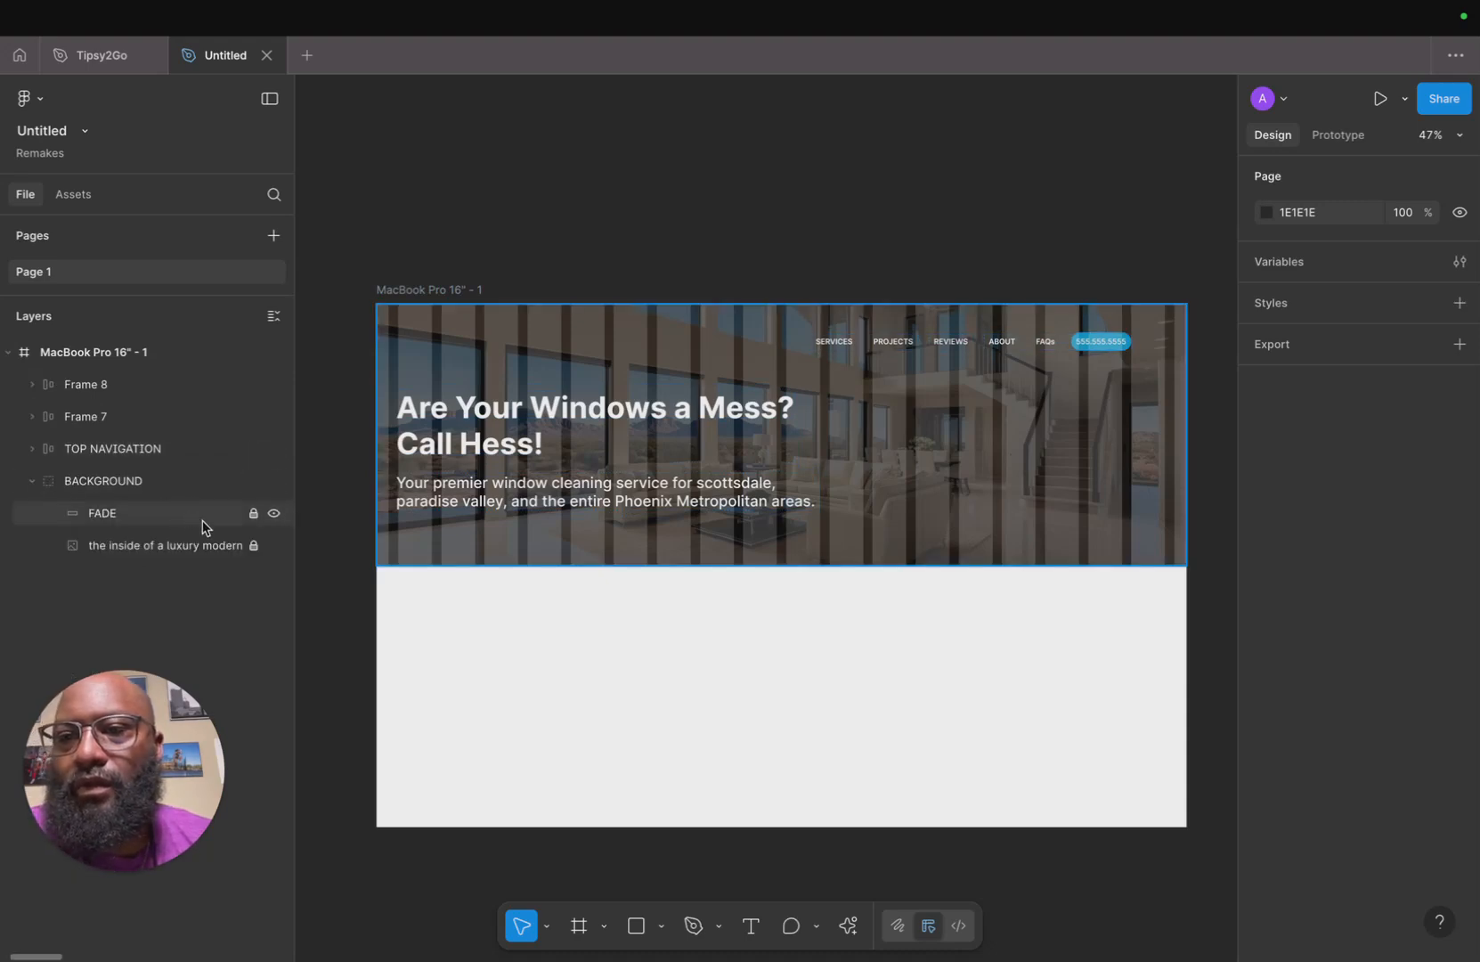
Try stretching the FADE overlay and background image taller by dragging their bottom edge.
left_click(145, 482)
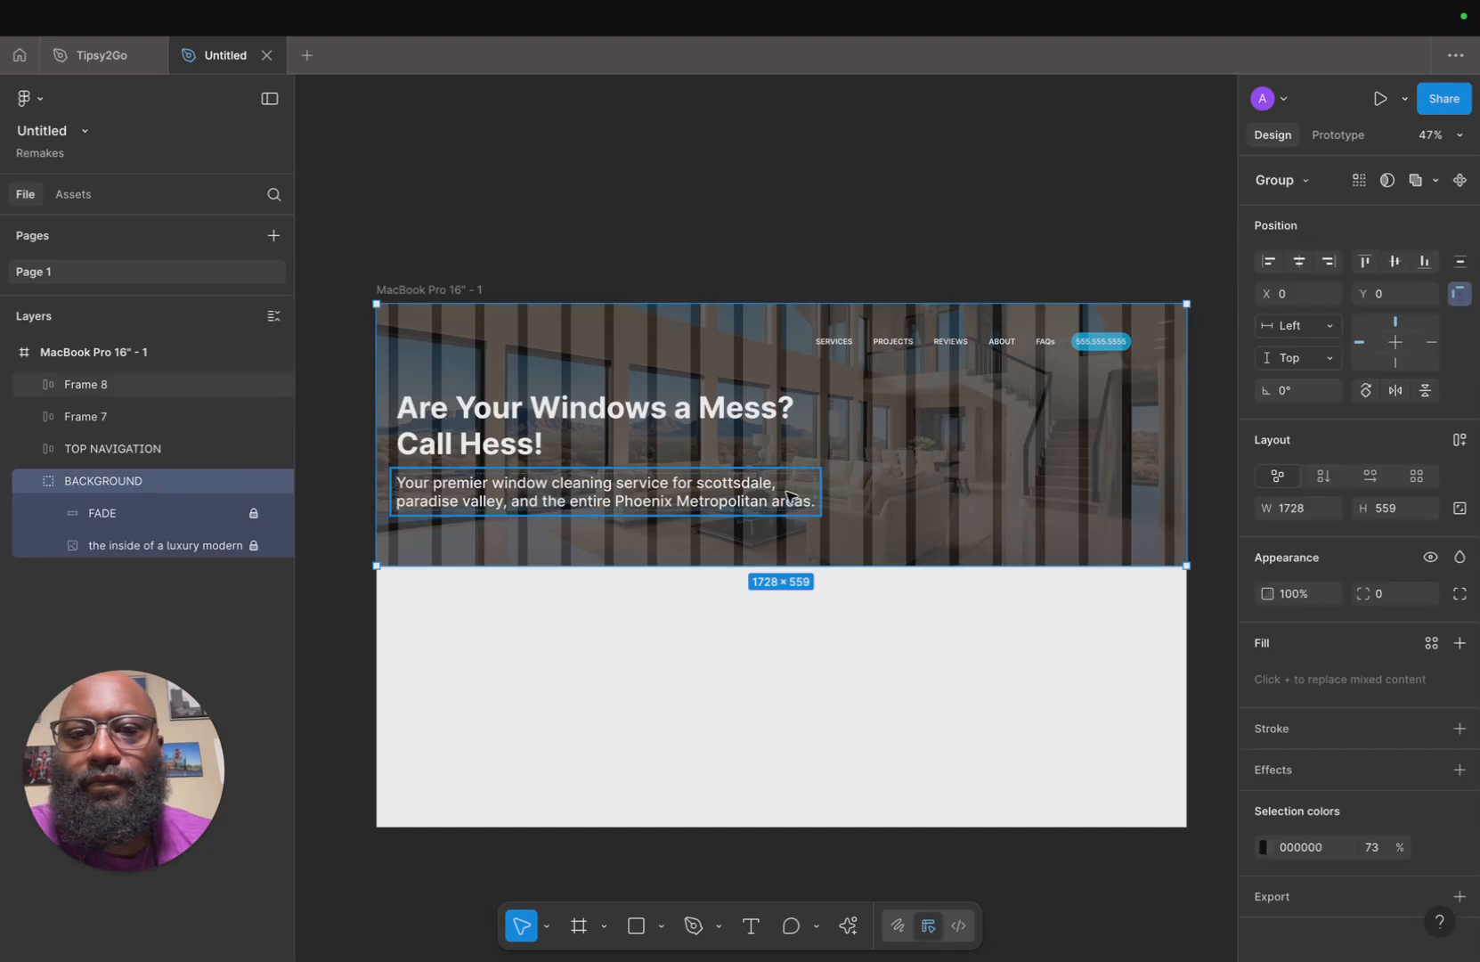
mouse_move(905, 505)
left_mouse_down()
mouse_move(906, 543)
mouse_move(903, 508)
left_mouse_up()
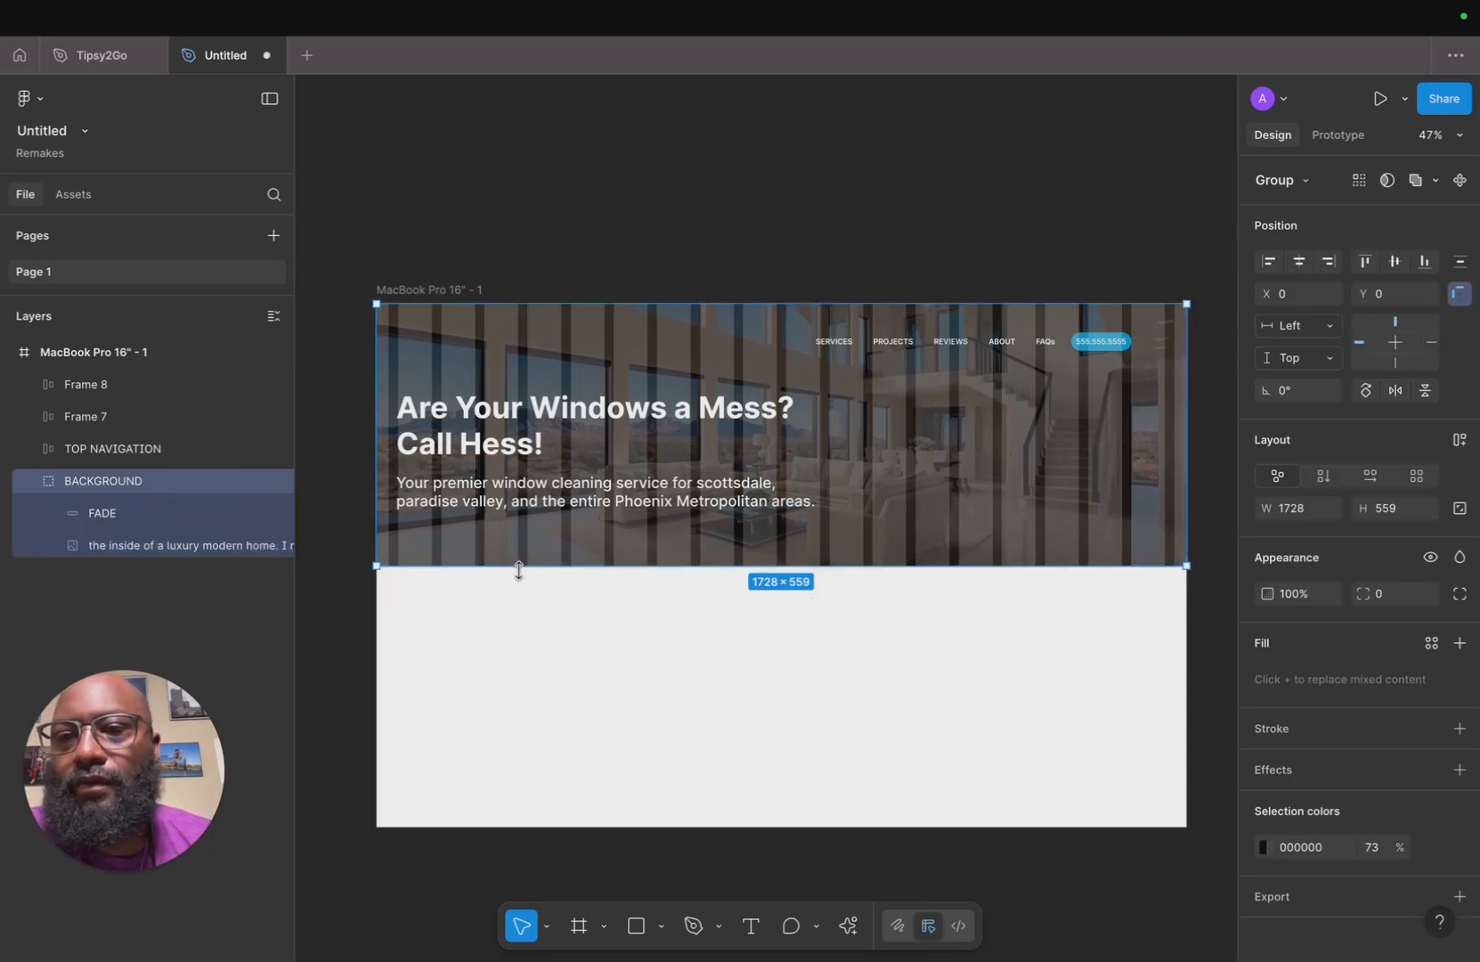
left_click(205, 512)
left_click(210, 546, "shift")
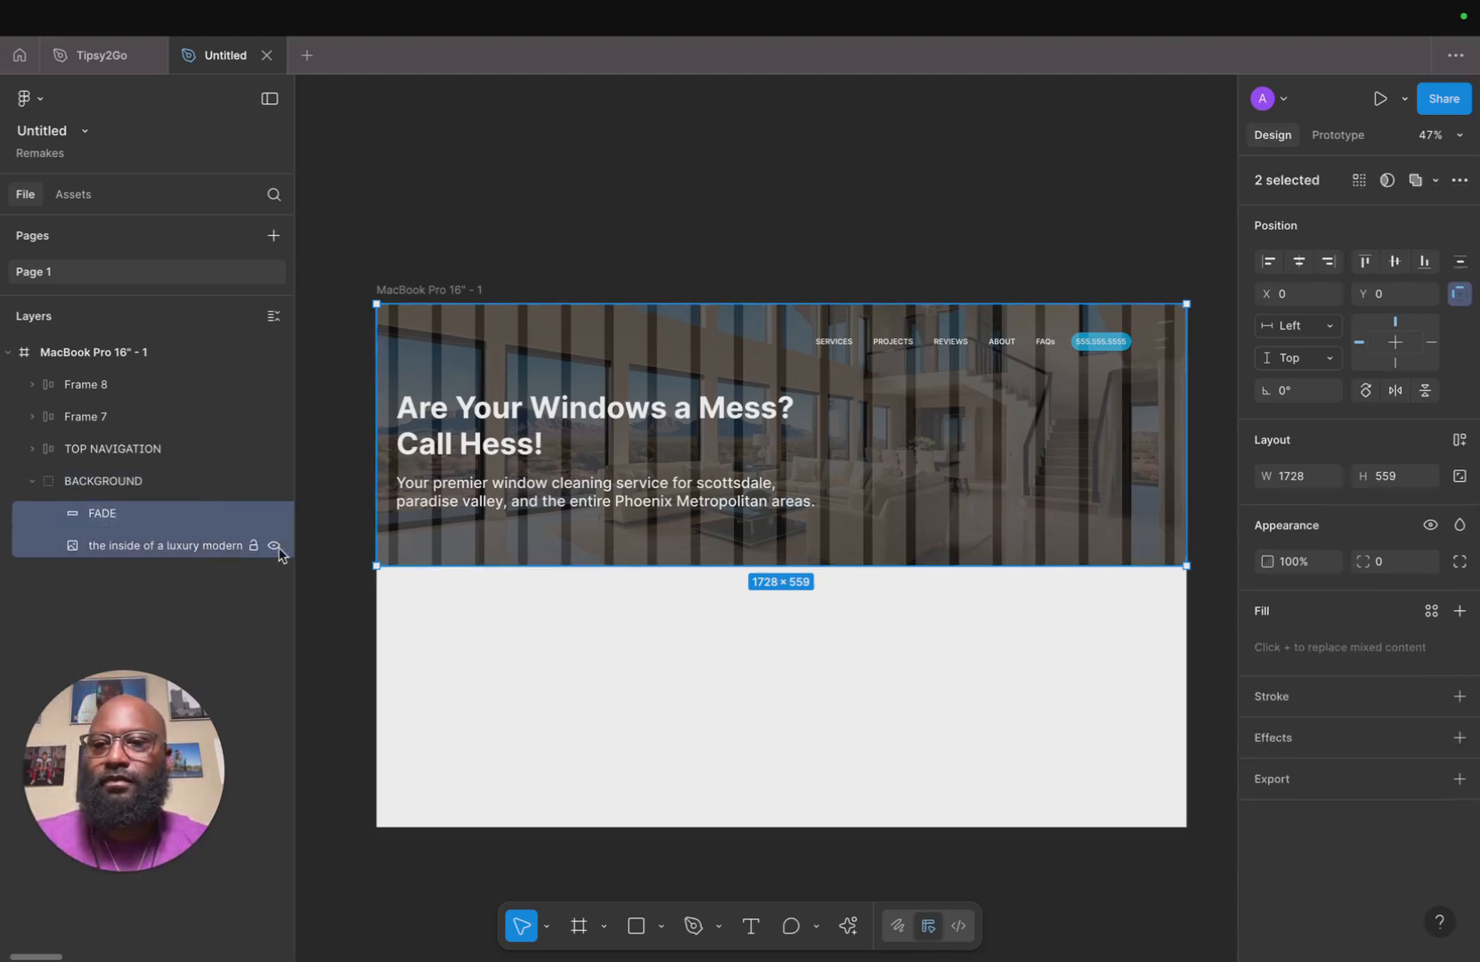
left_click_drag(683, 568, 682, 595)
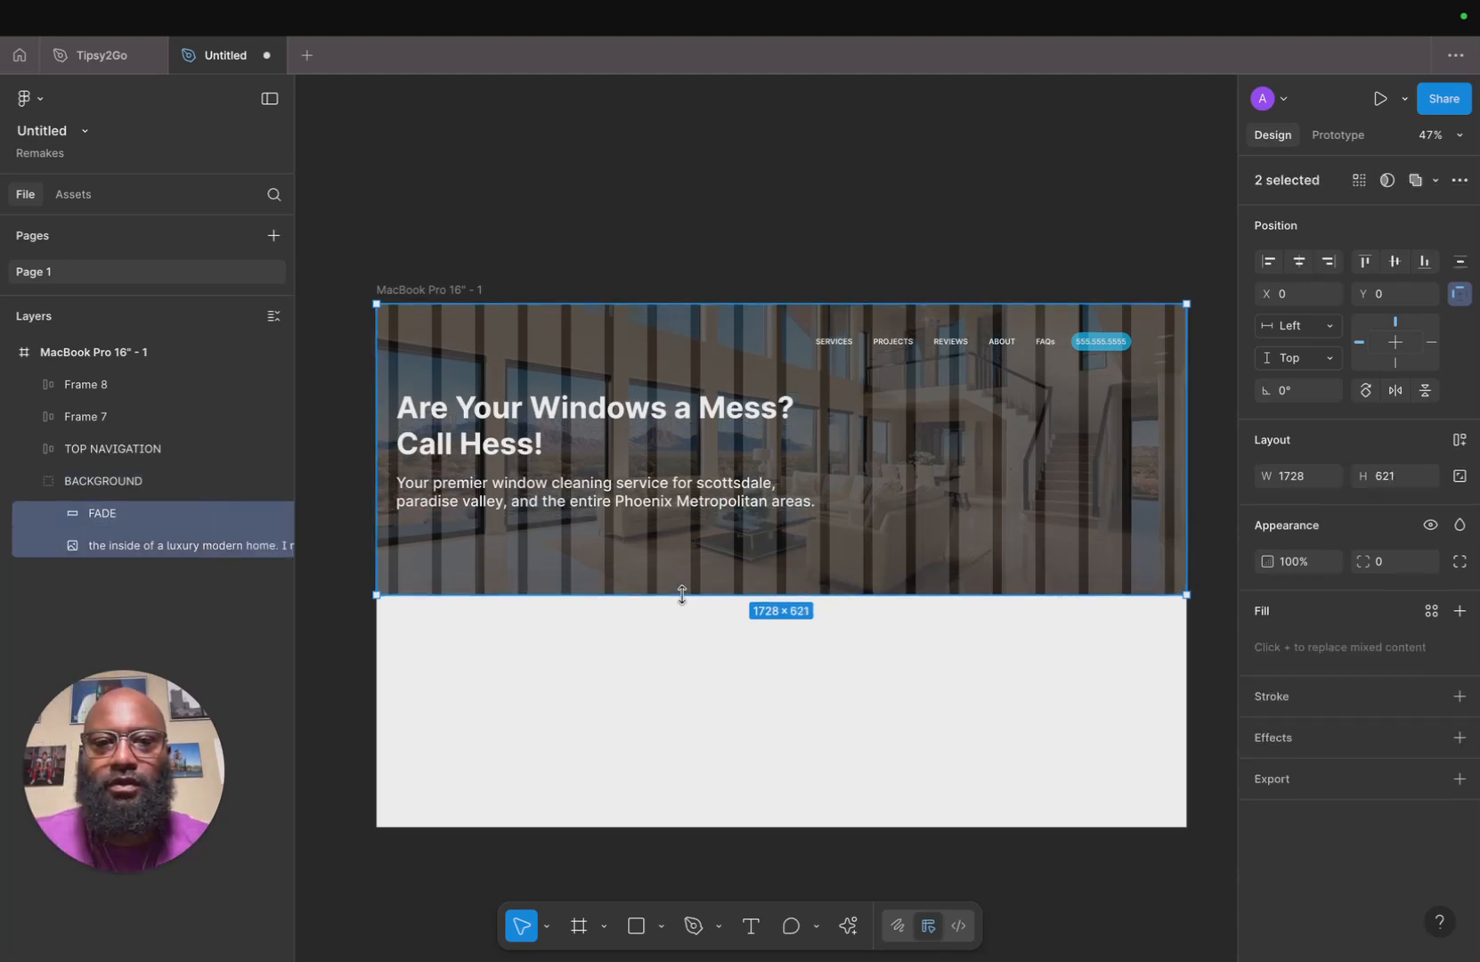
key("super+z")
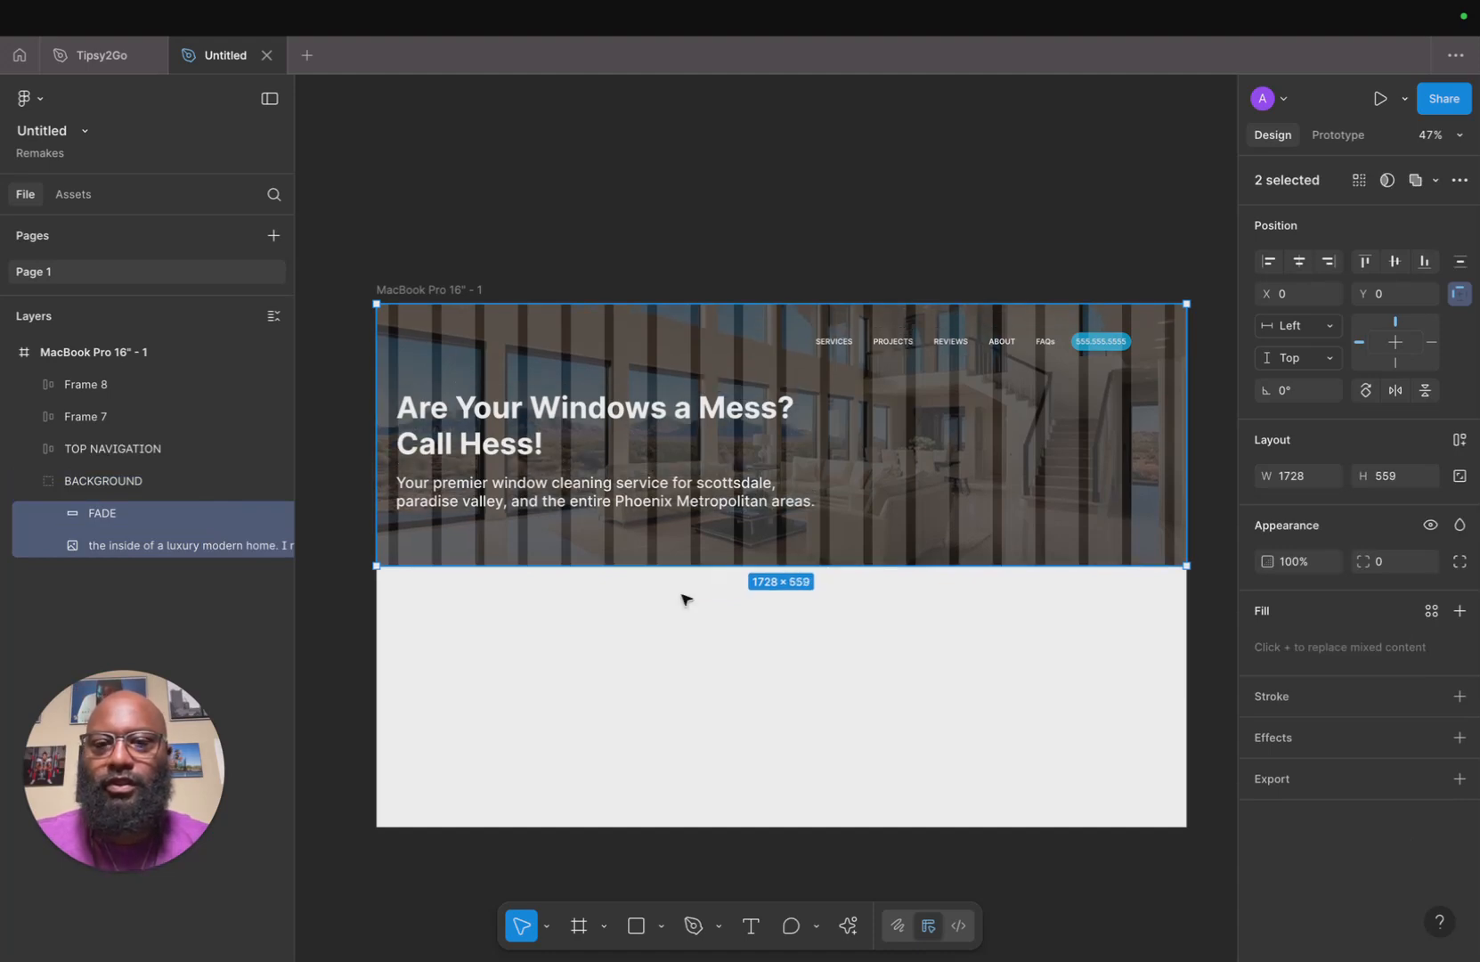
left_click(174, 546)
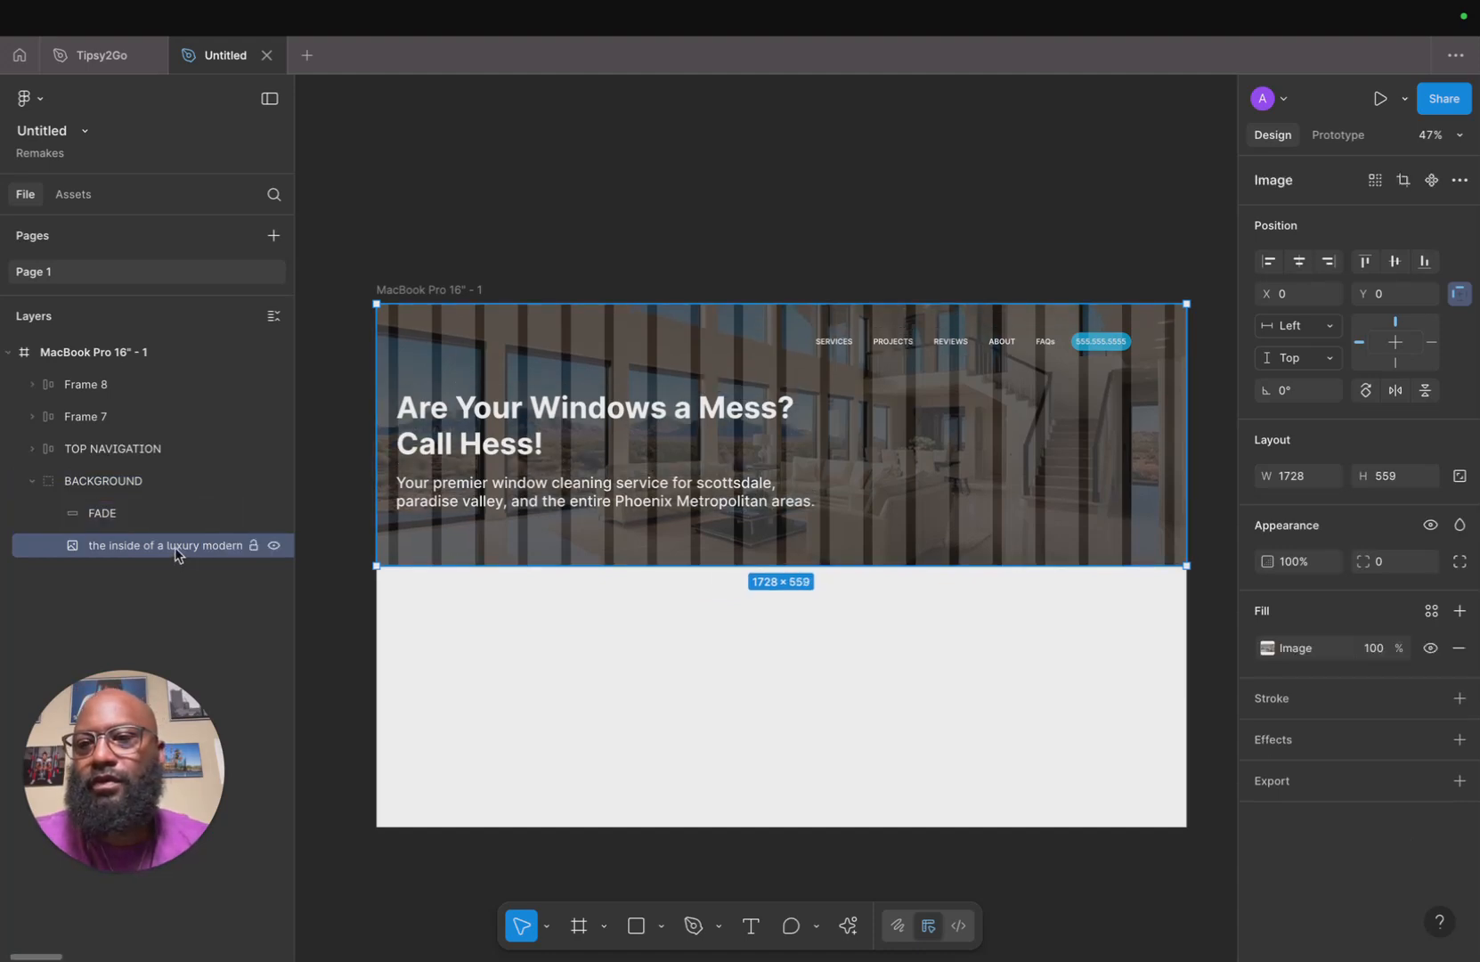
left_click_drag(569, 567, 569, 605)
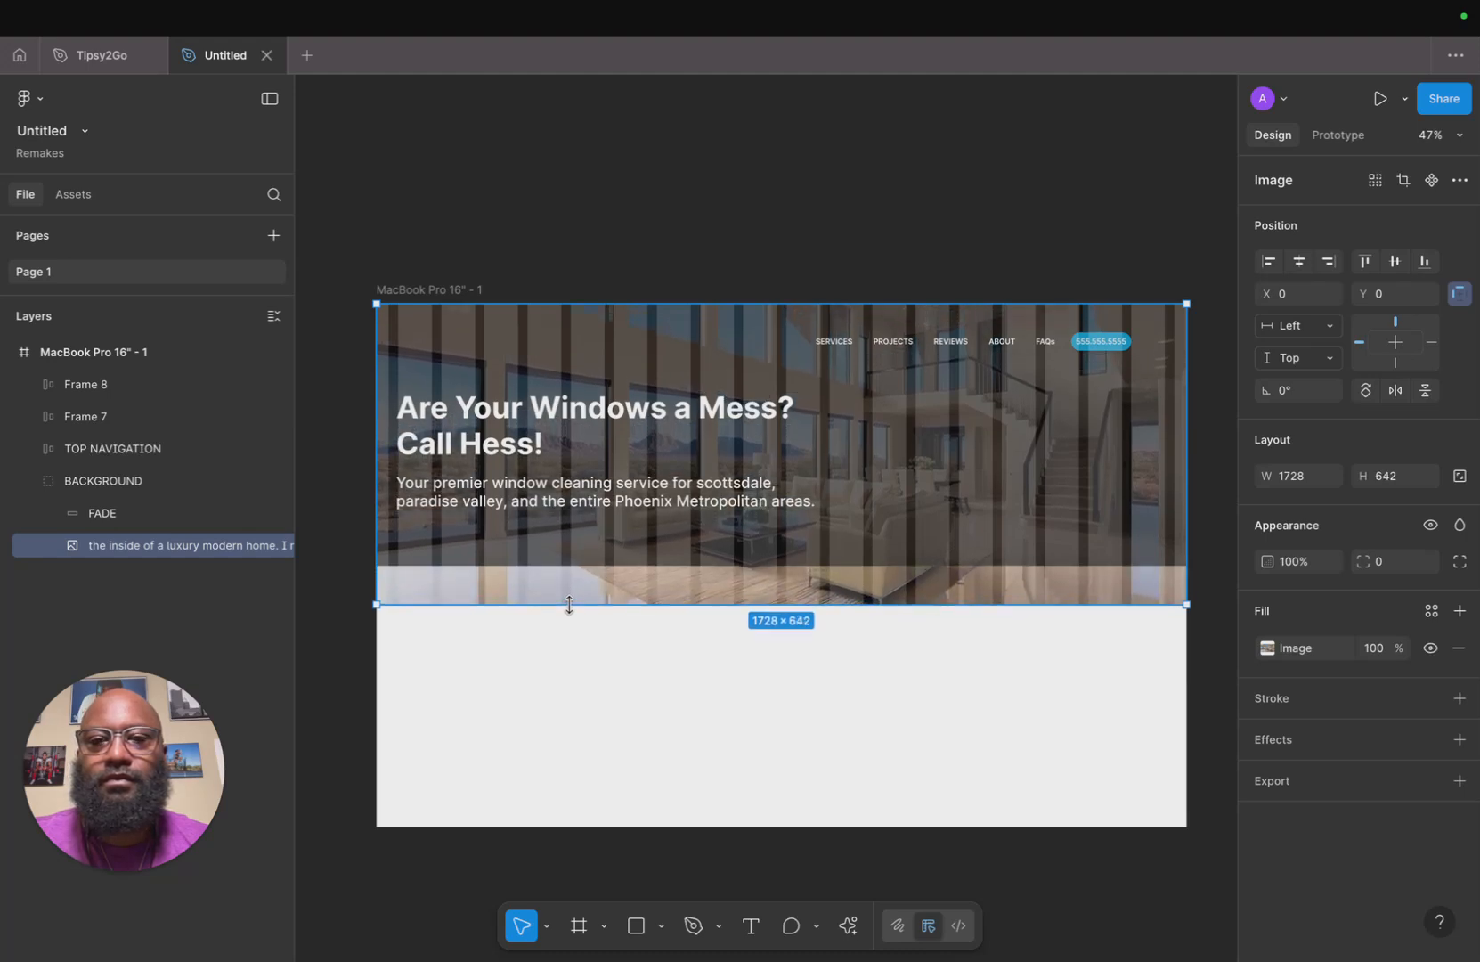
key("super+z")
Switch the background image's fill mode to Crop and extend the image down to 711 px high.
double_click(555, 562)
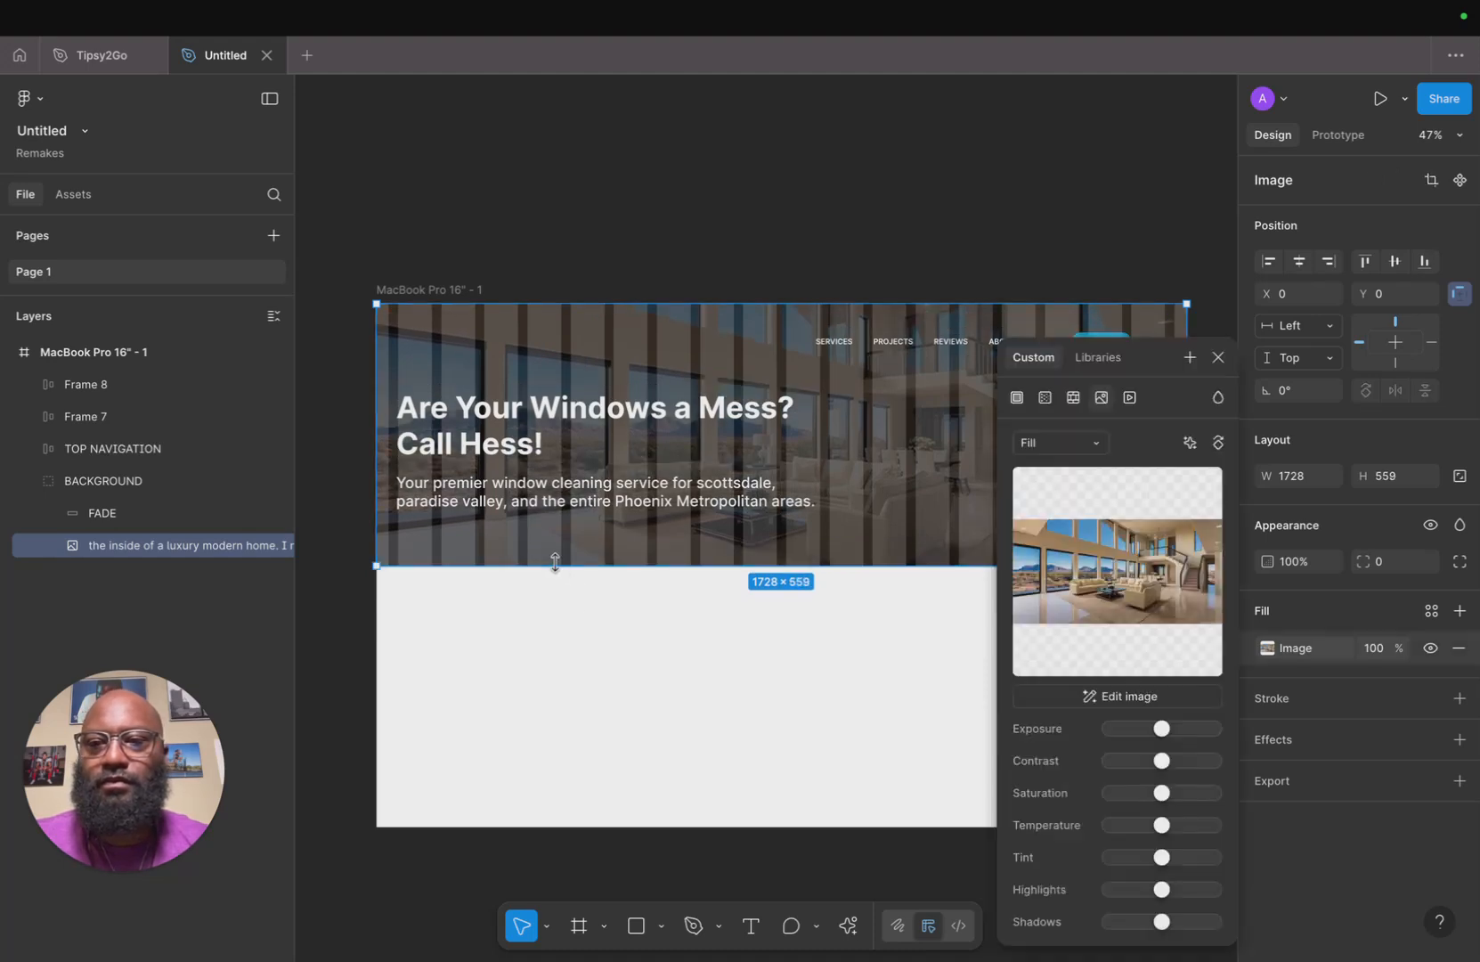
mouse_move(1096, 486)
left_click(1059, 442)
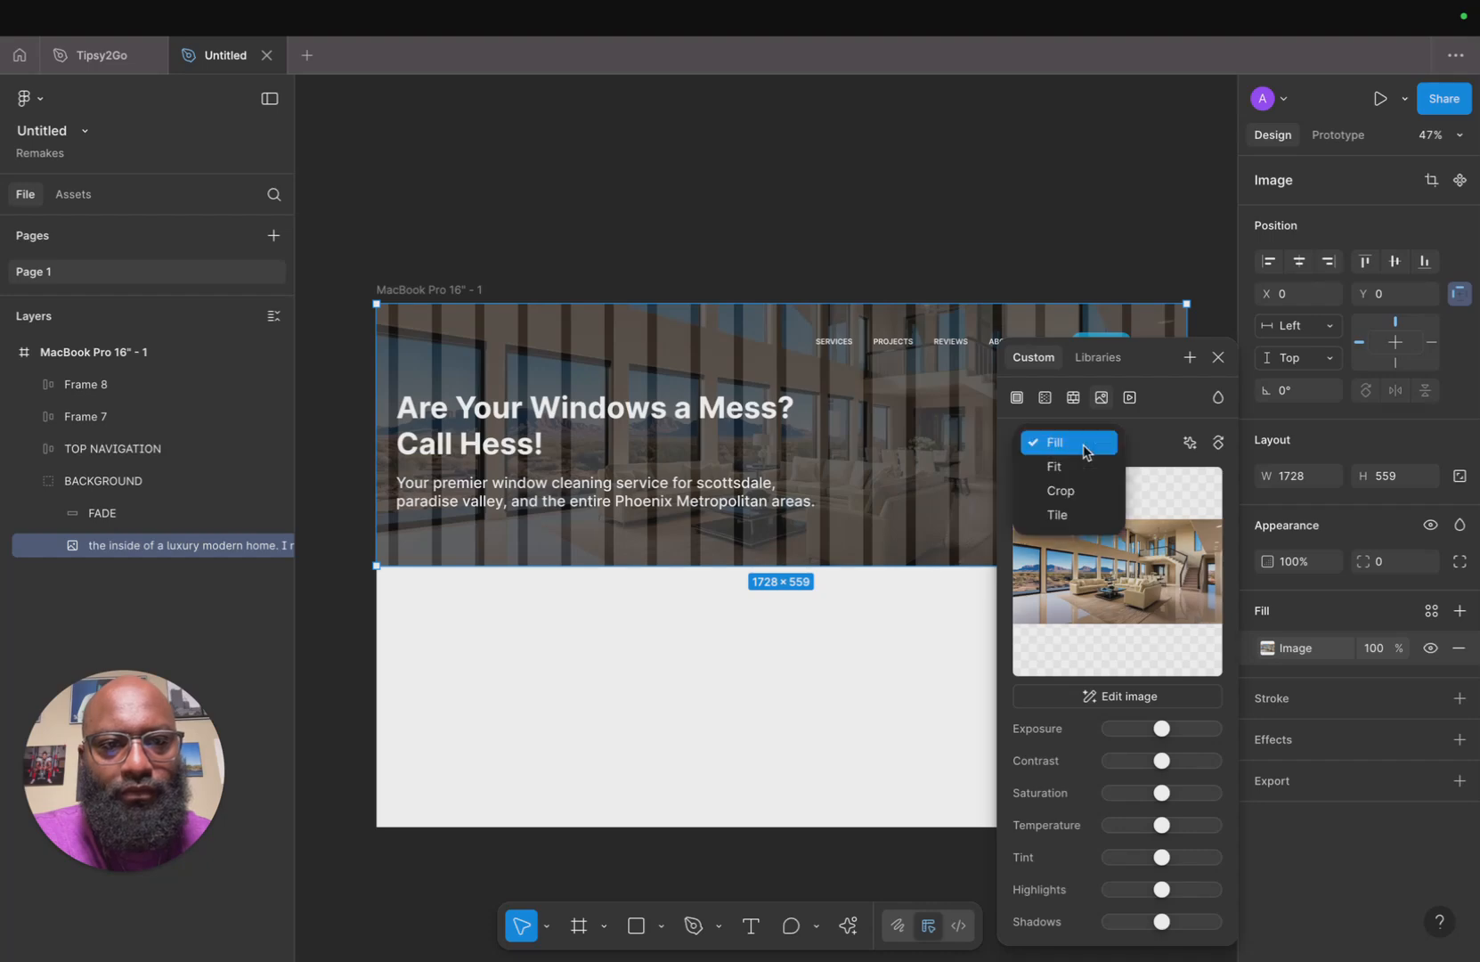
left_click(1070, 490)
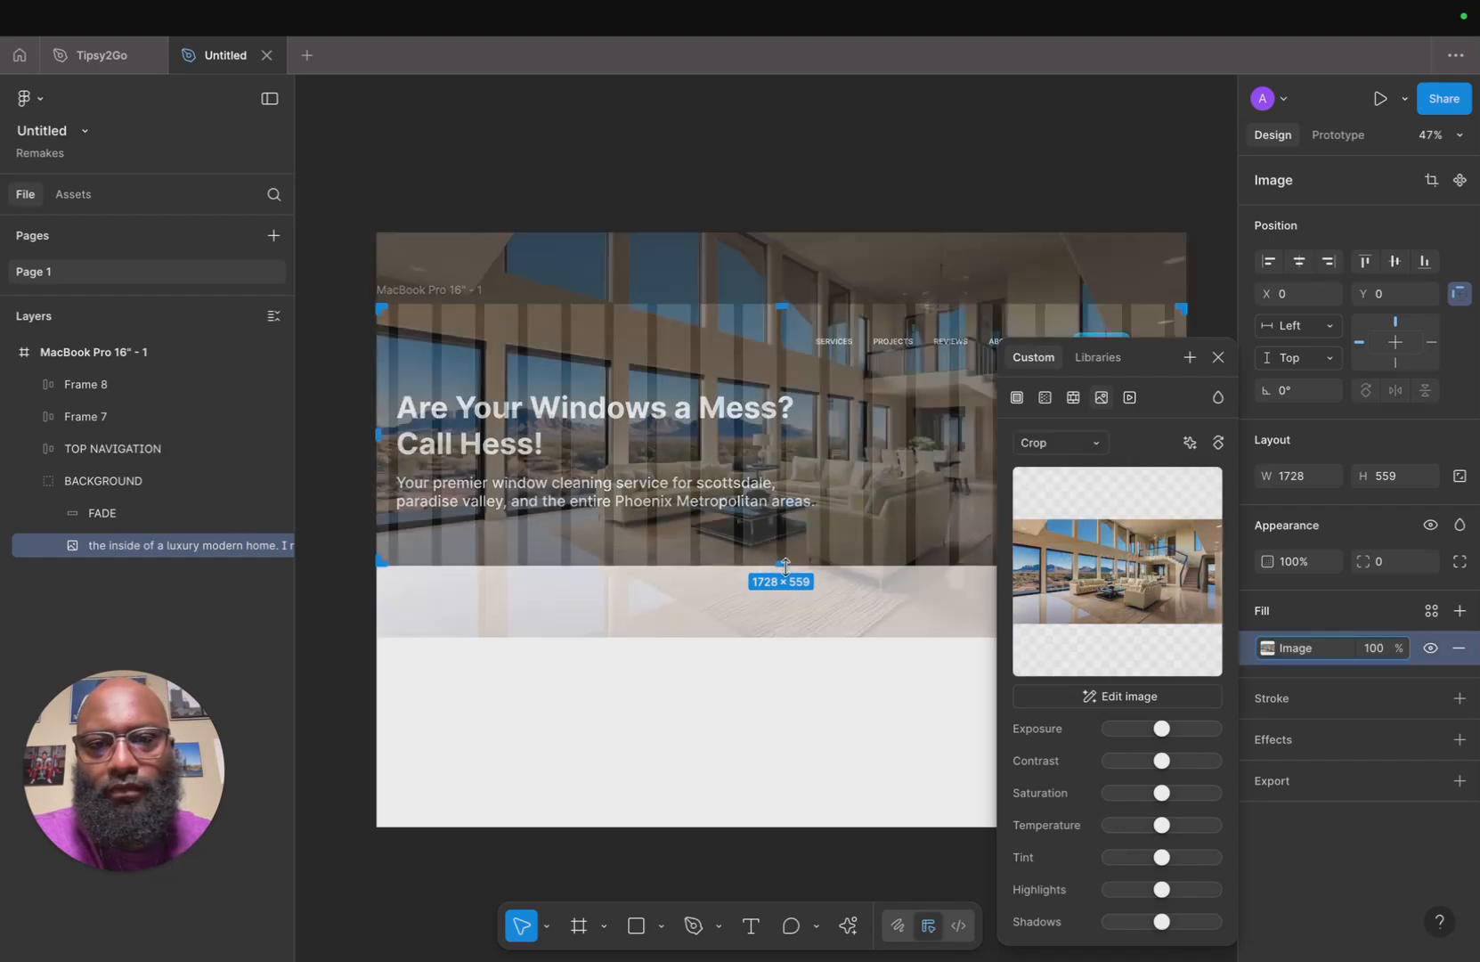
left_click_drag(785, 574, 783, 636)
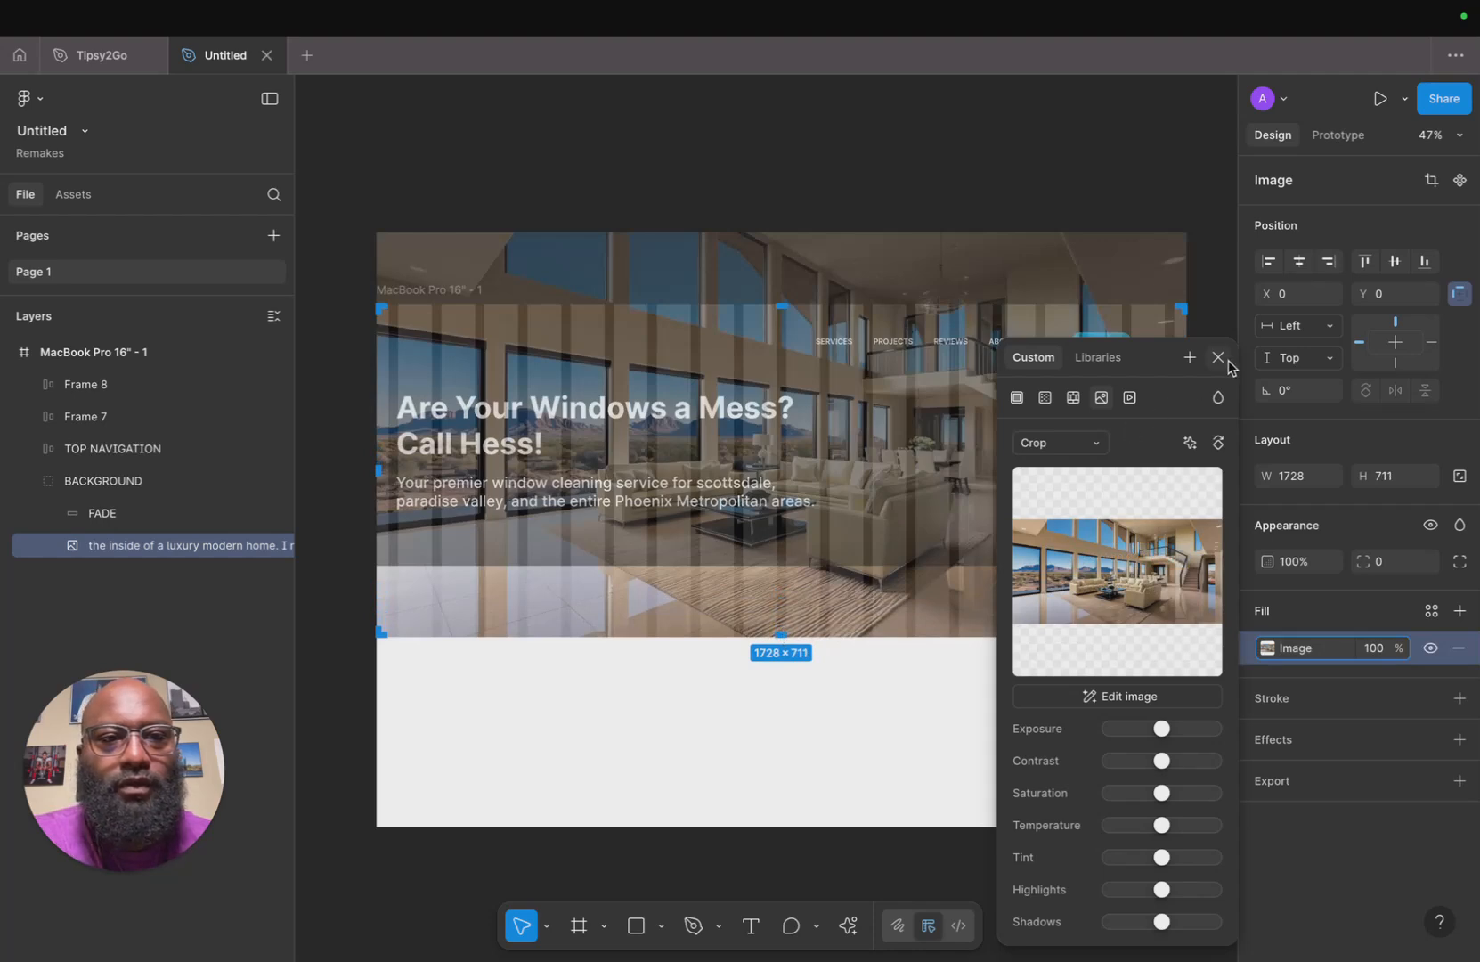
left_click(1218, 357)
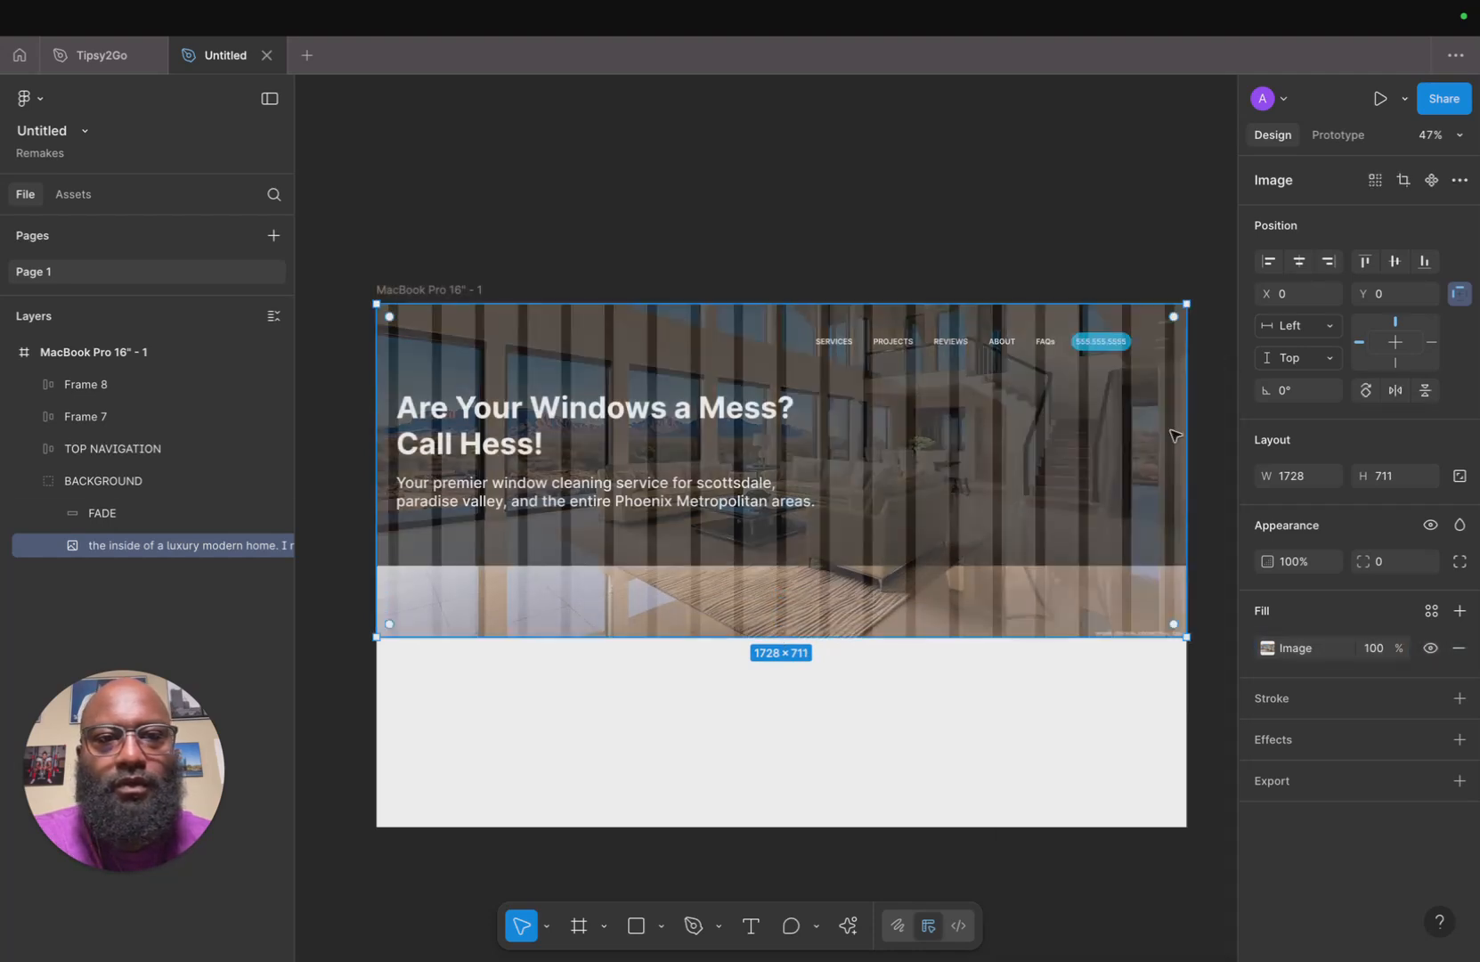
Stretch the FADE overlay down to match the image at 711 px high.
left_click(942, 545)
left_click_drag(861, 571, 863, 633)
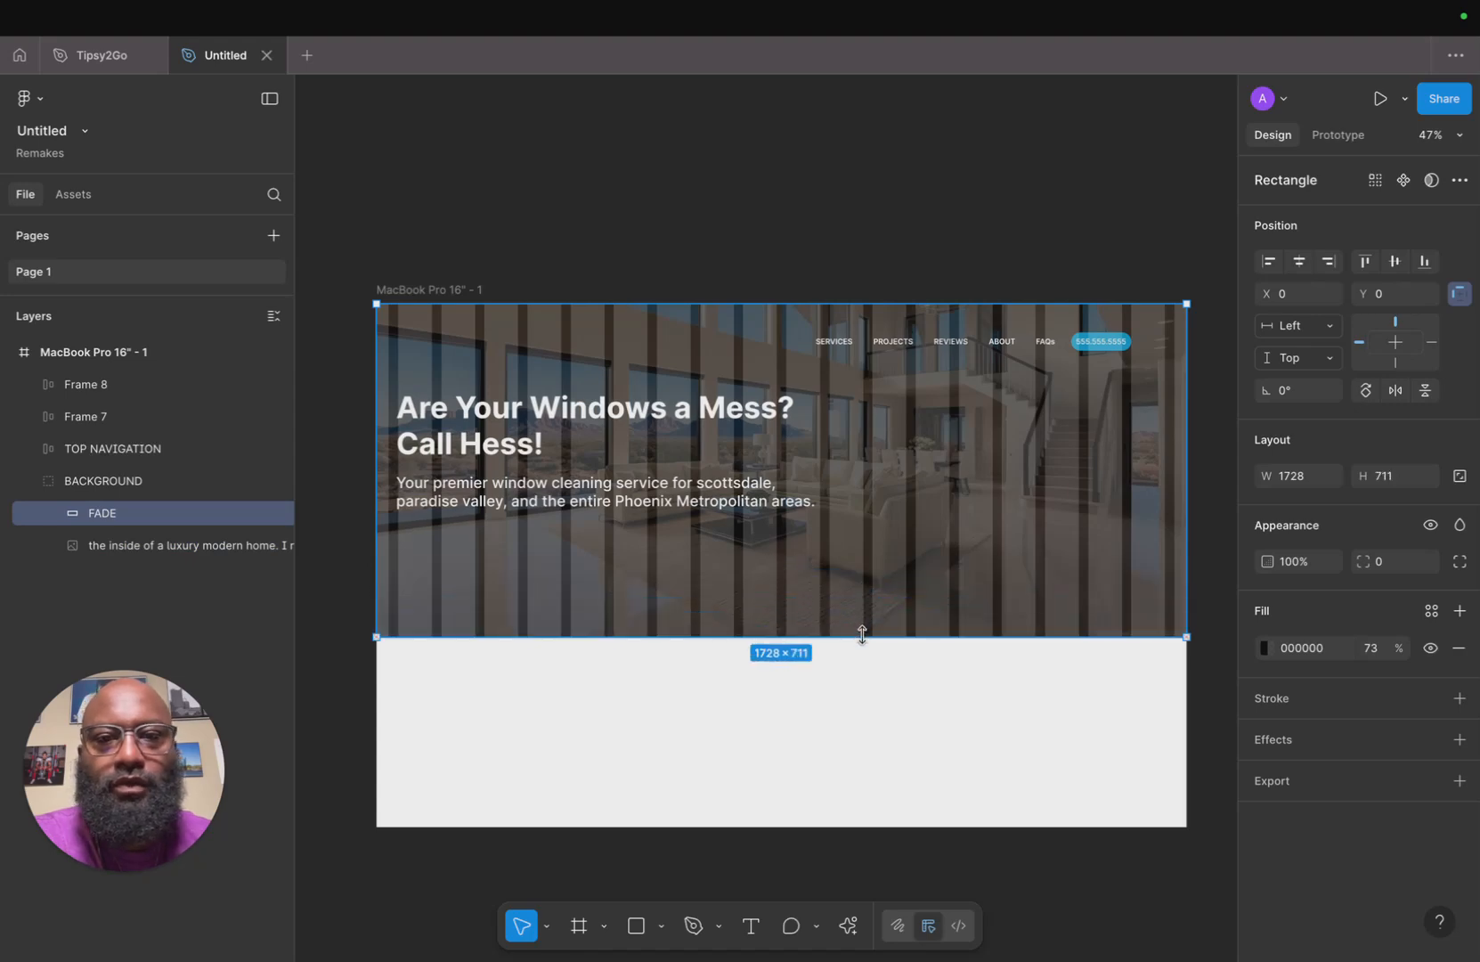
left_click(844, 701)
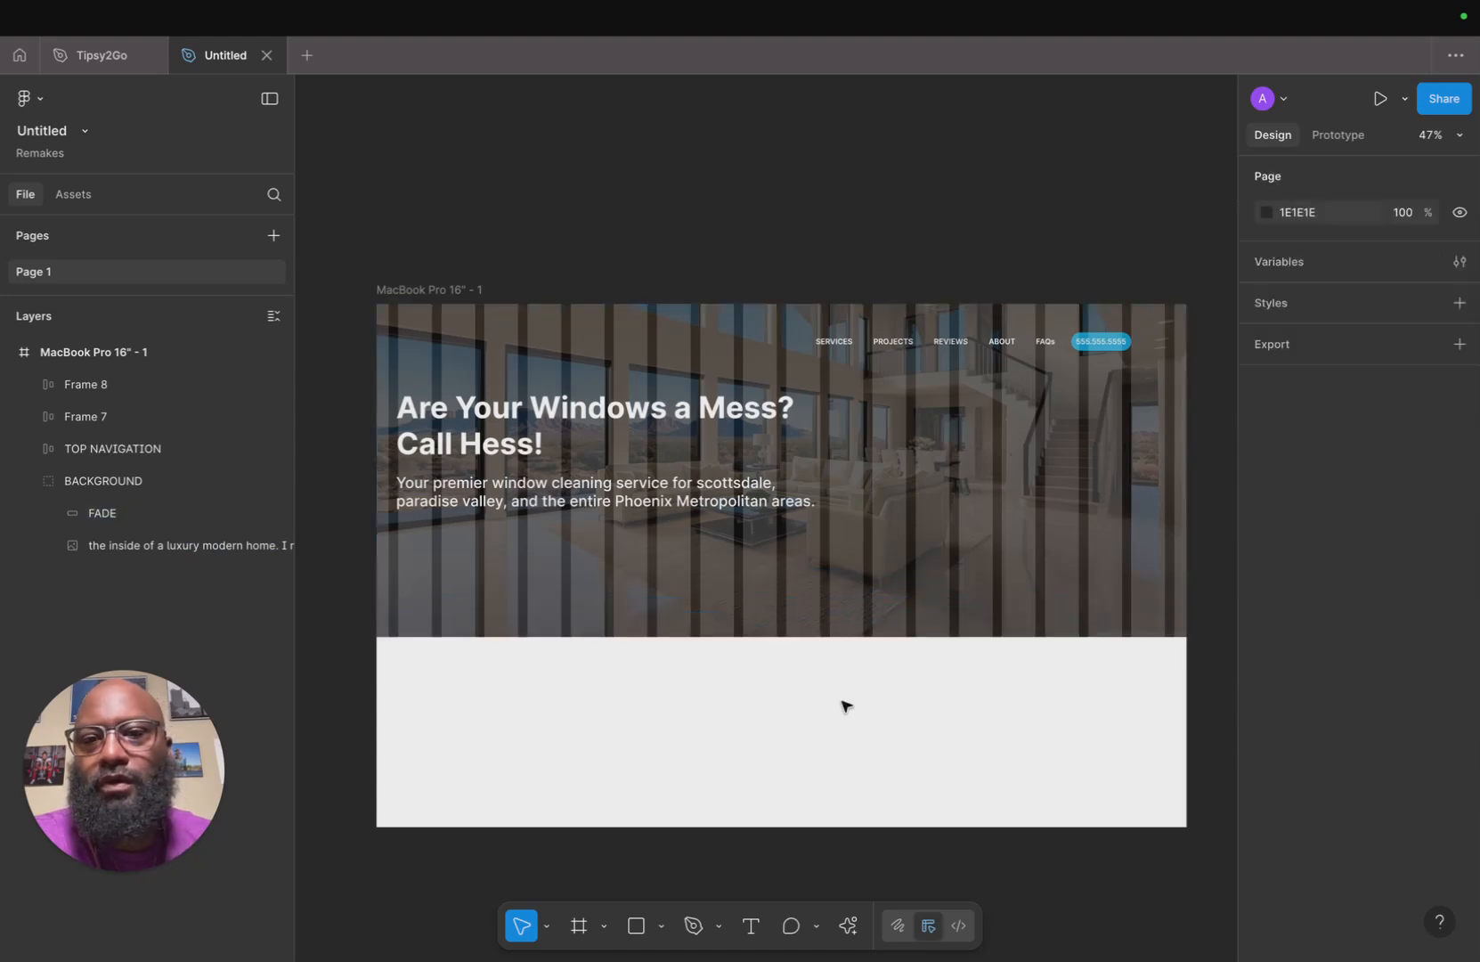
Preview the taller hero in presentation view, then return to the design file.
left_click(459, 289)
key("super+alt+Return")
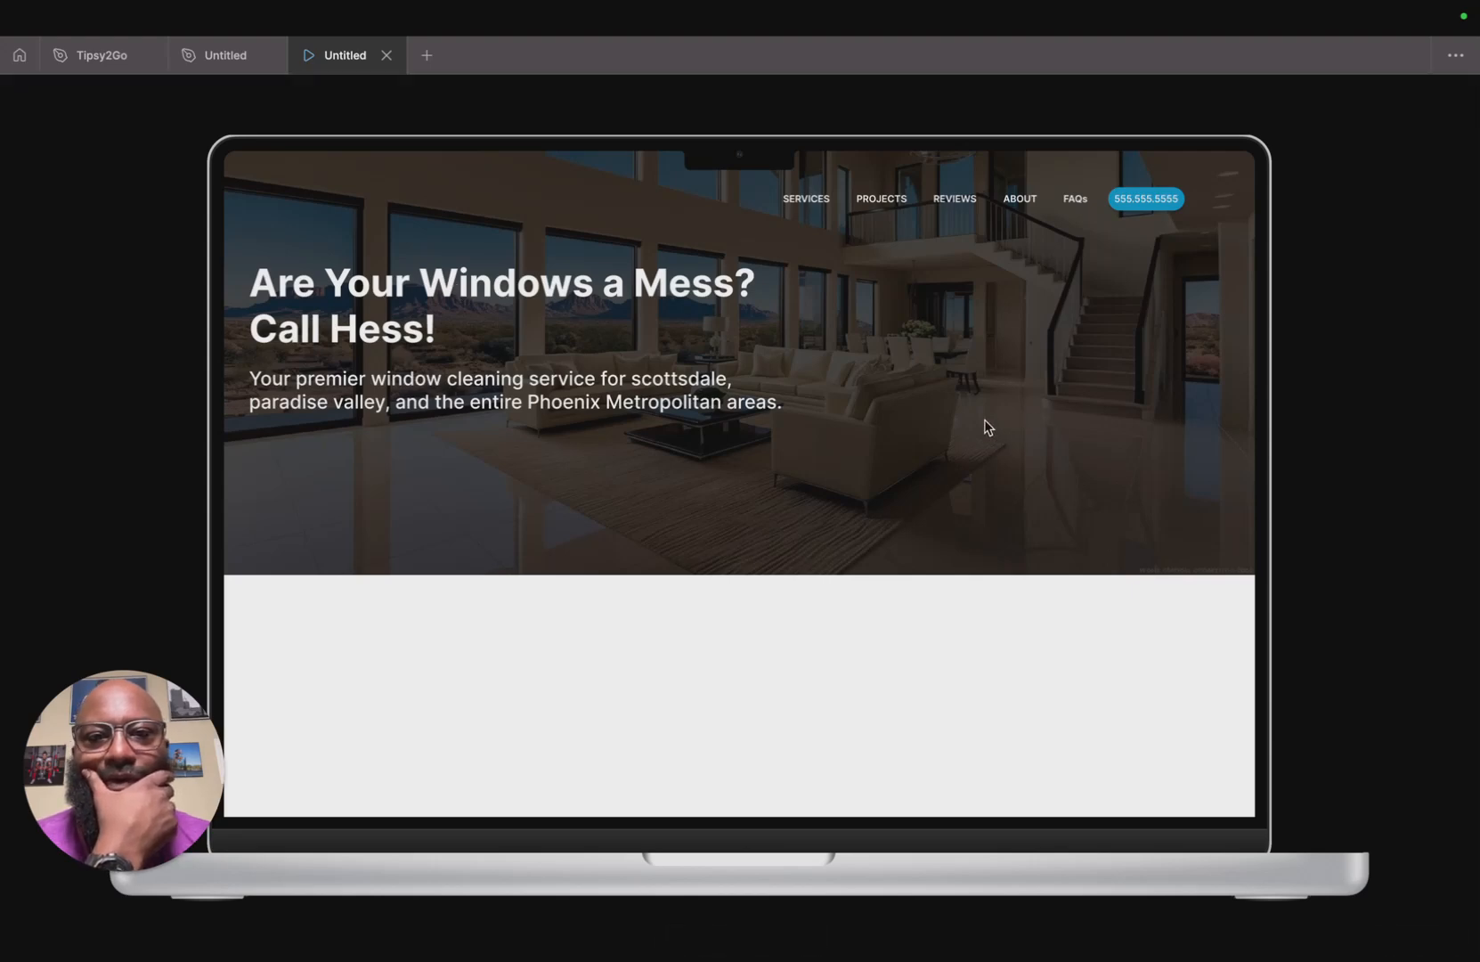
left_click(385, 57)
Lower the FADE overlay's fill opacity to 65% and check it in presentation view.
left_click(221, 517)
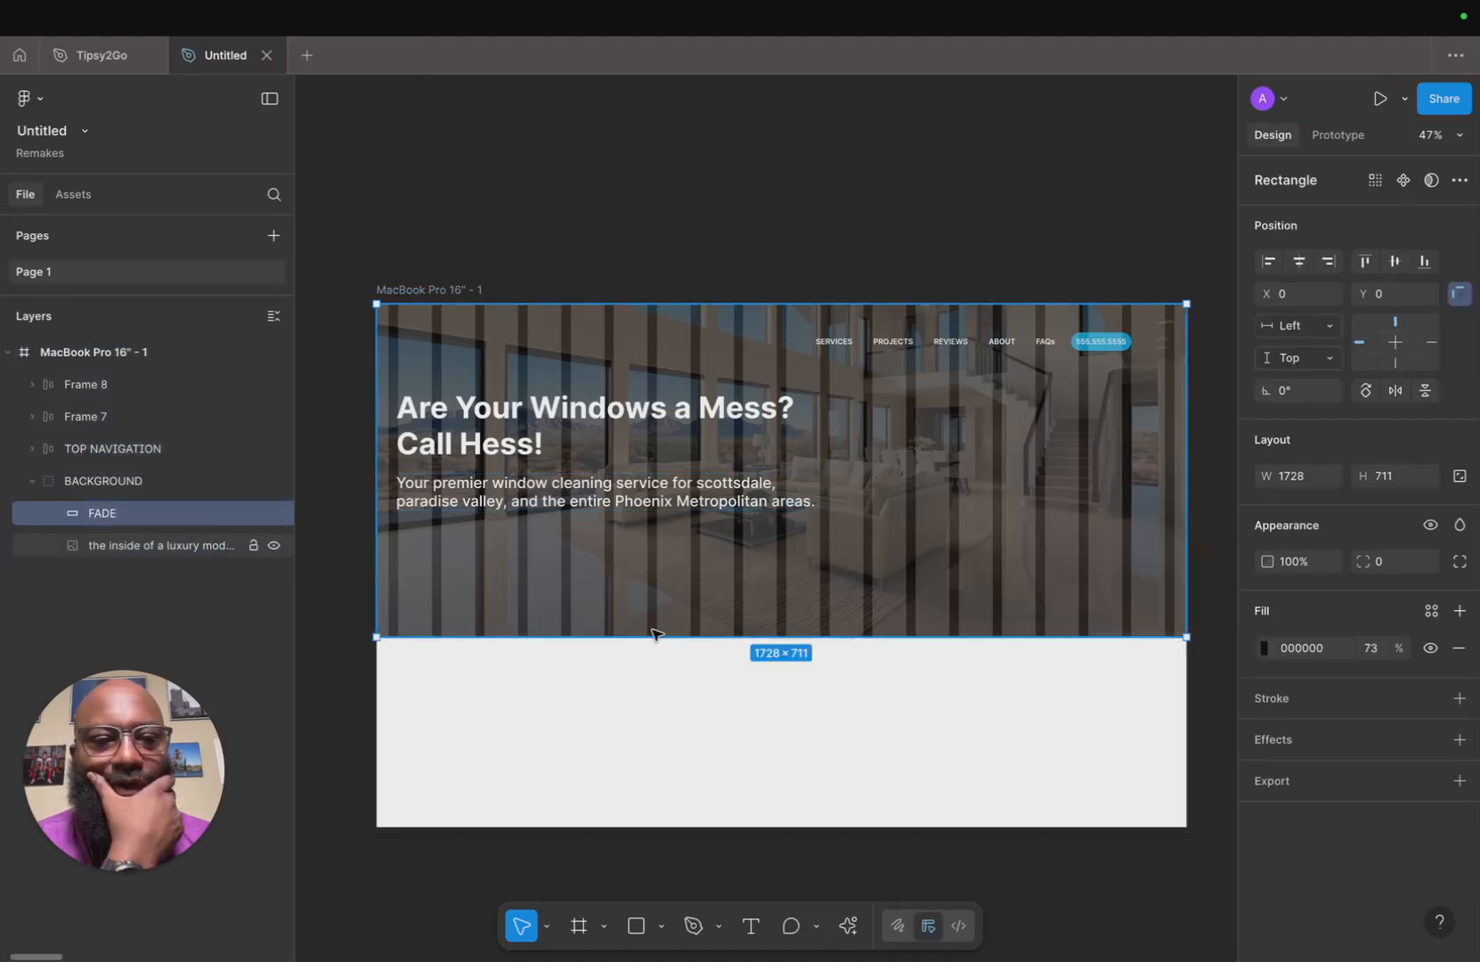
left_click(1265, 647)
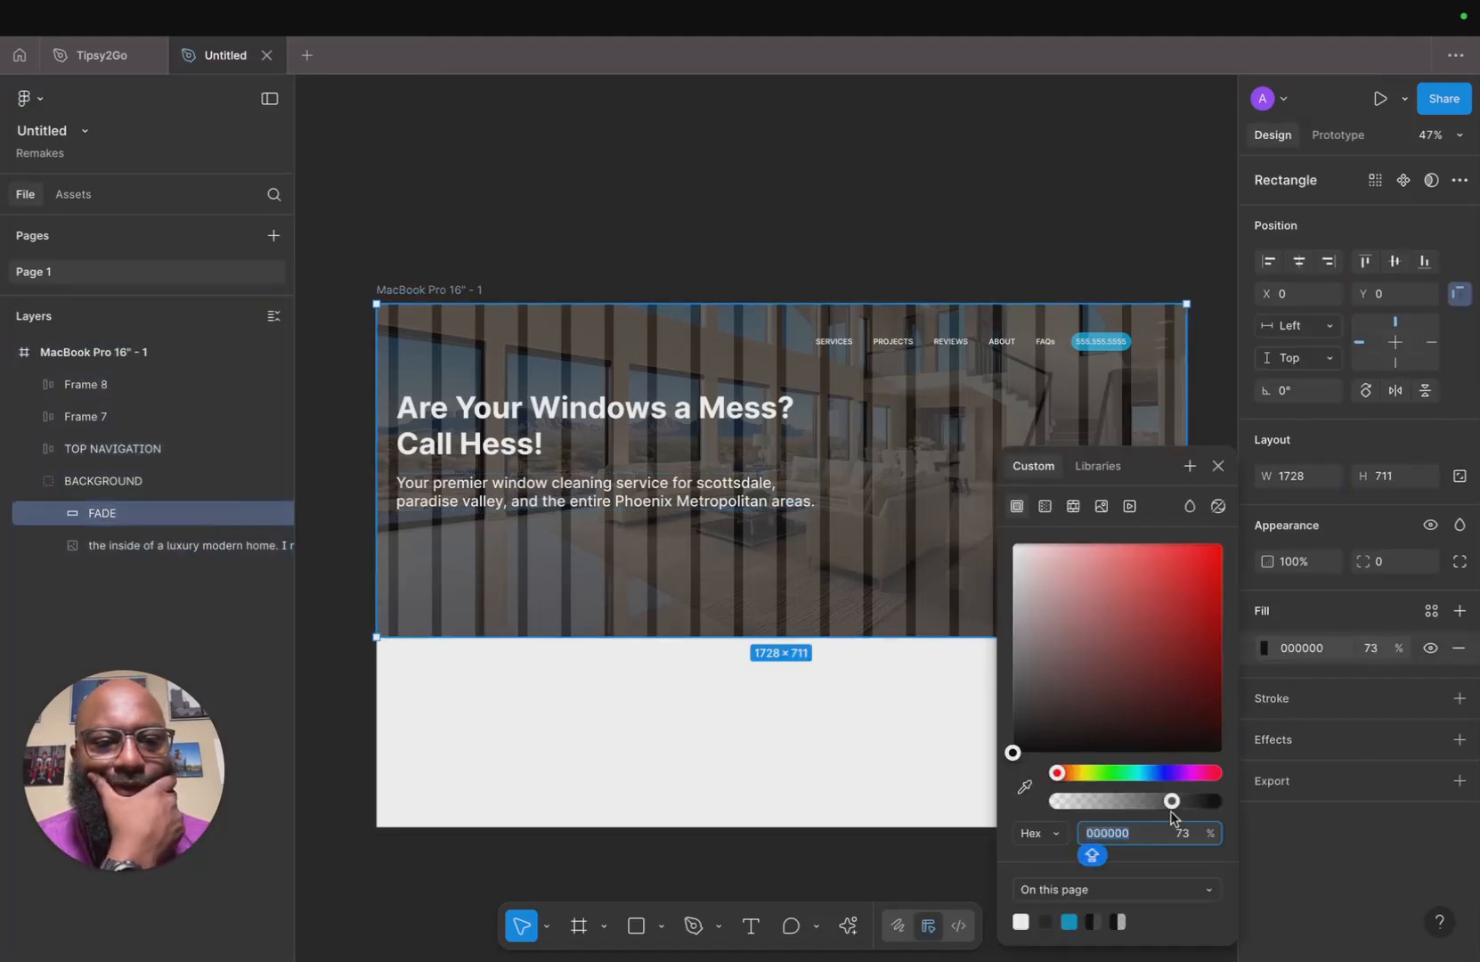
left_click_drag(1171, 804, 1160, 807)
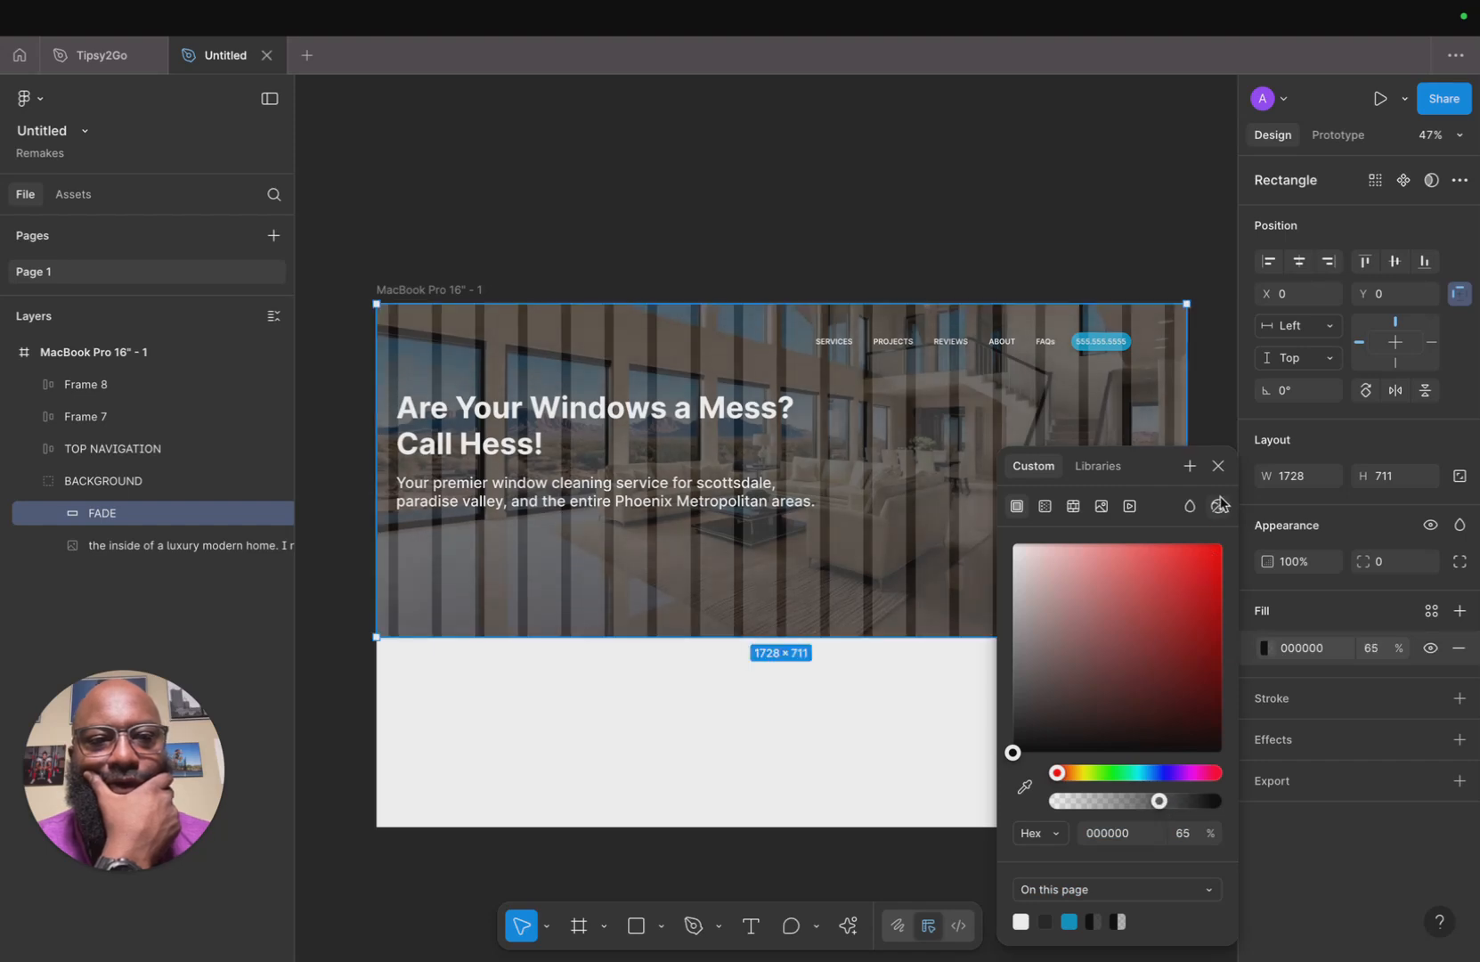
left_click(1218, 466)
key("super+alt+Return")
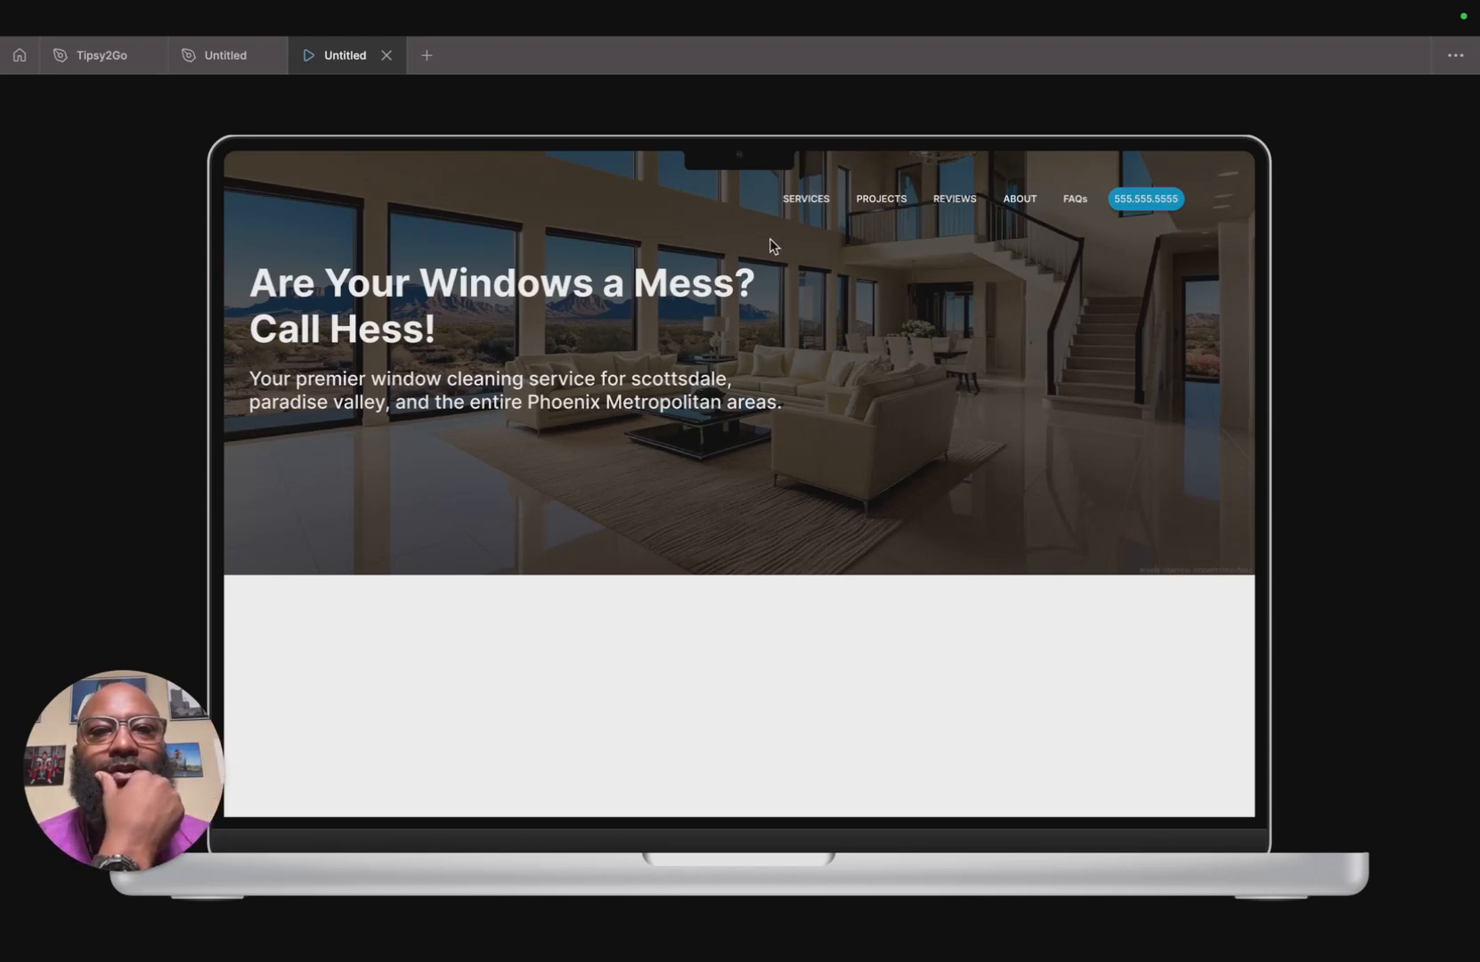
left_click(388, 56)
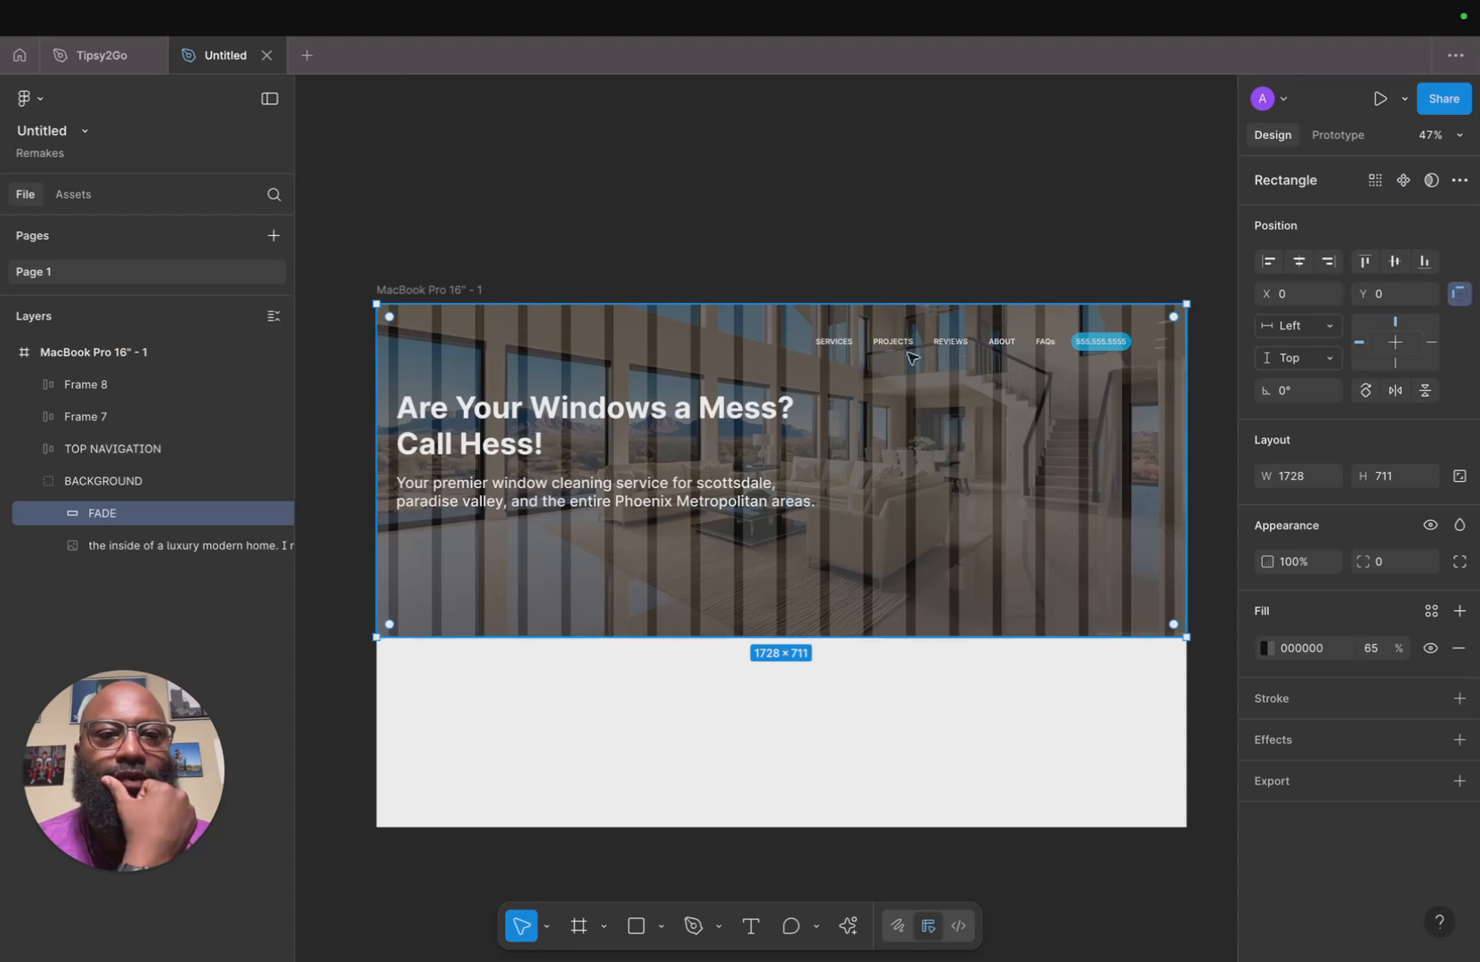
Select all six navigation labels, including the phone number, and set their font size to 20.
double_click(842, 349)
left_click(841, 349)
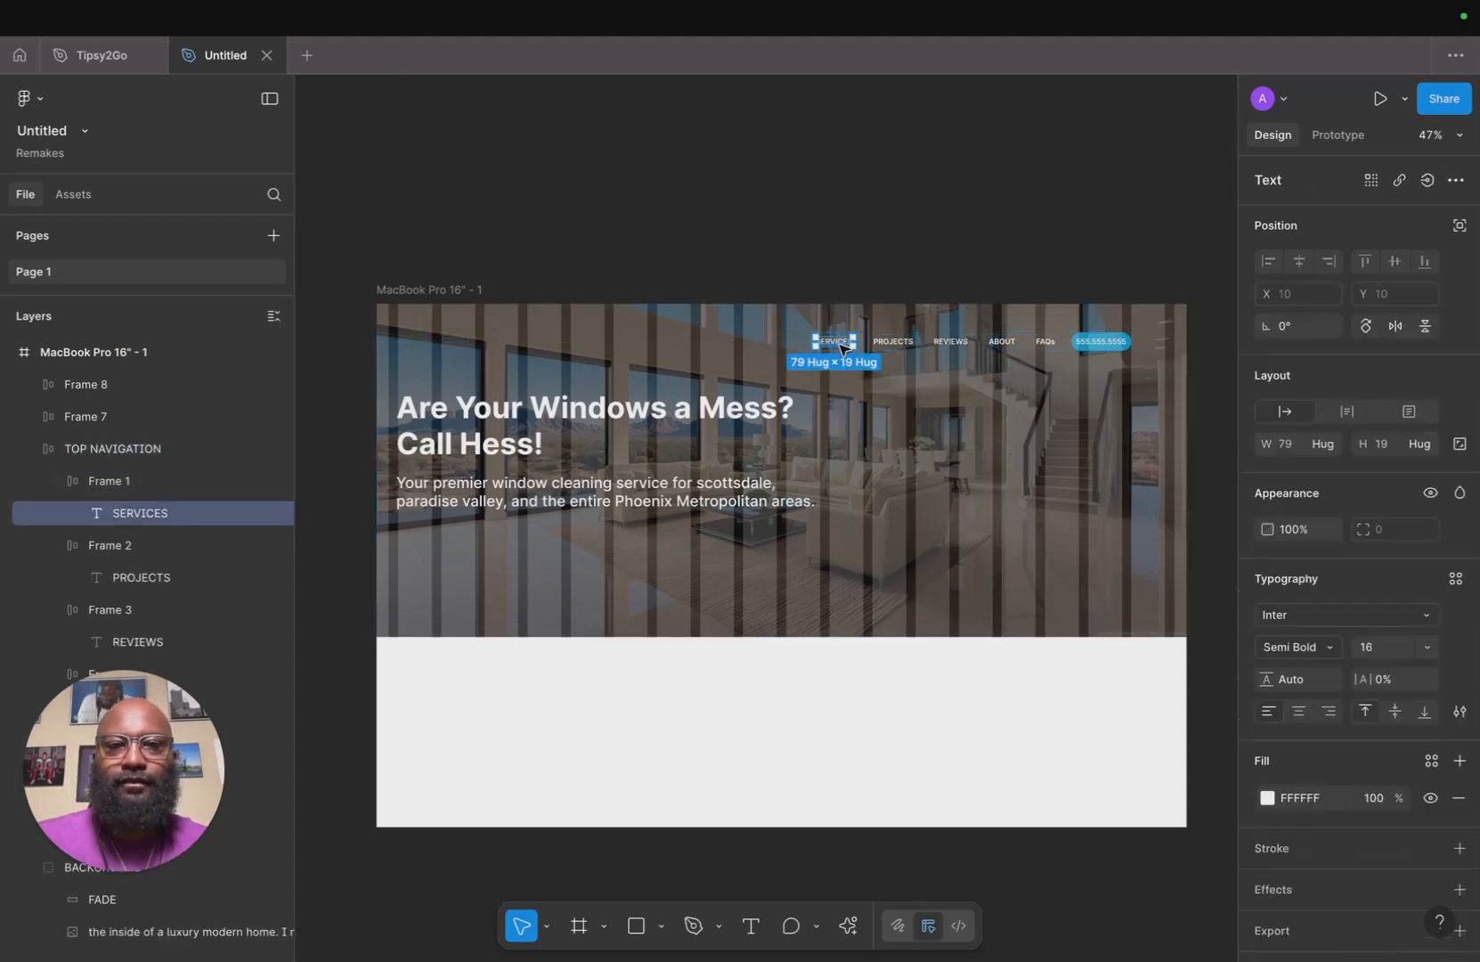
left_click(893, 344, "shift")
left_click(962, 345, "shift")
left_click(1002, 344, "shift")
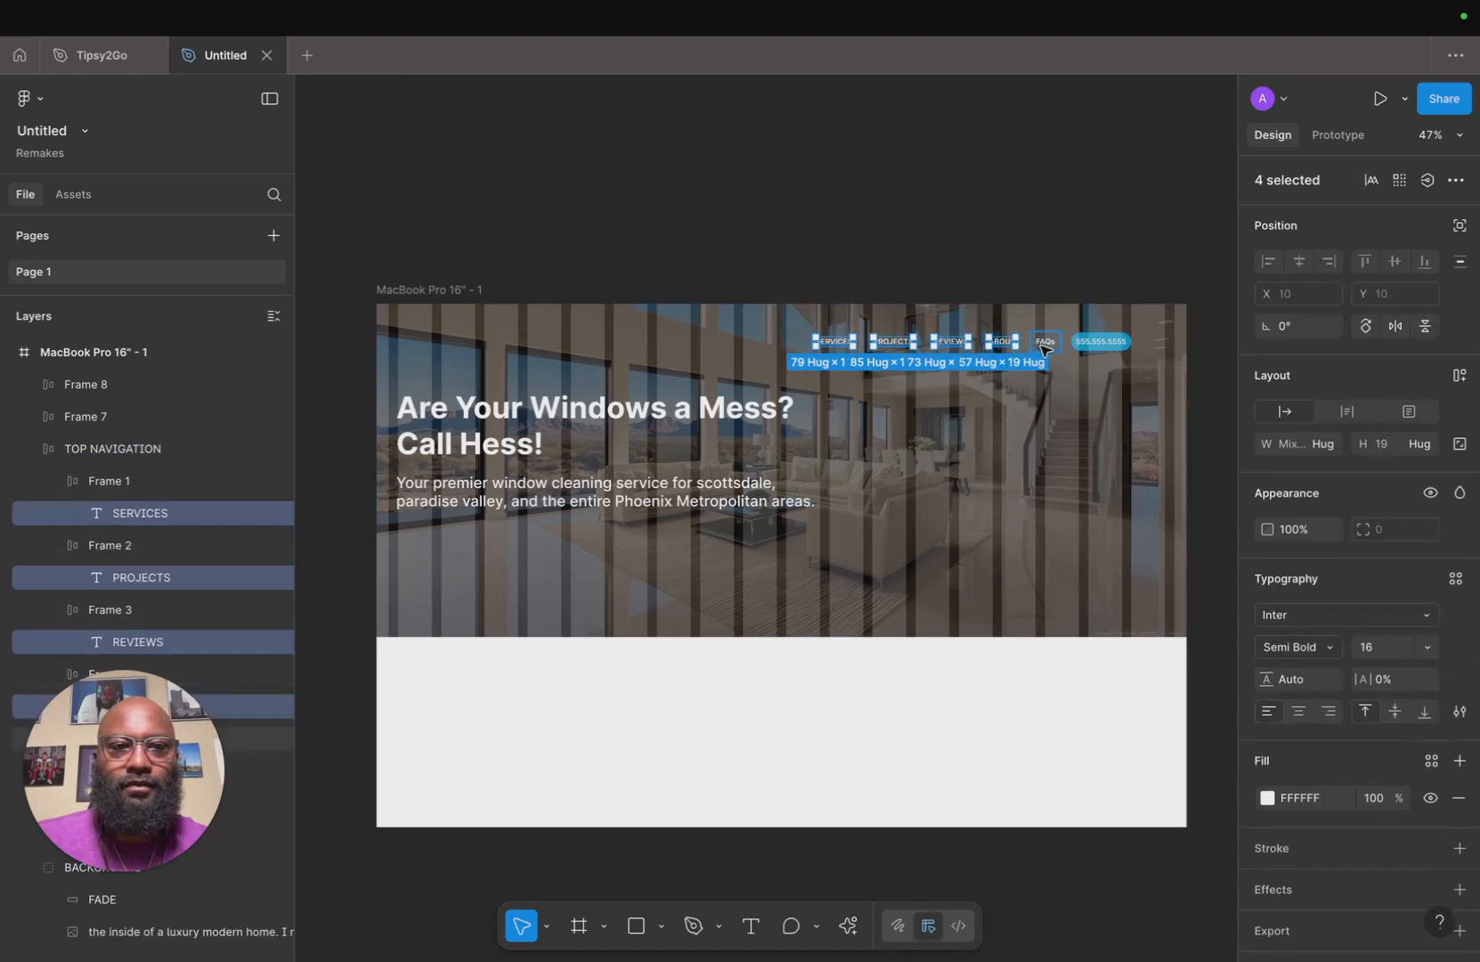
left_click(1042, 345, "shift")
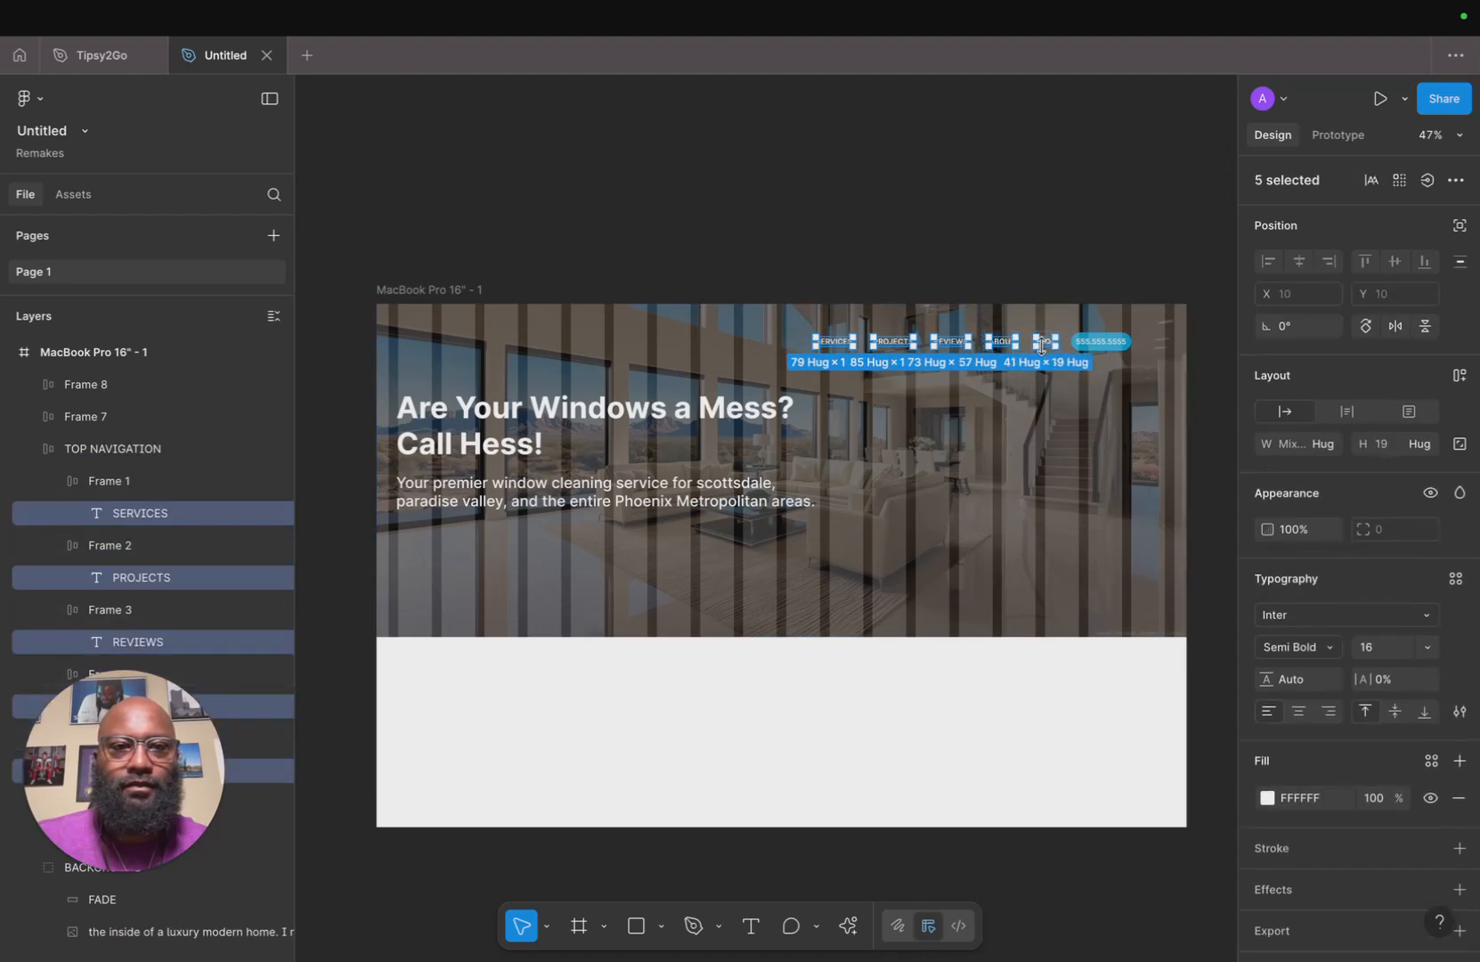
left_click(1113, 346, "shift")
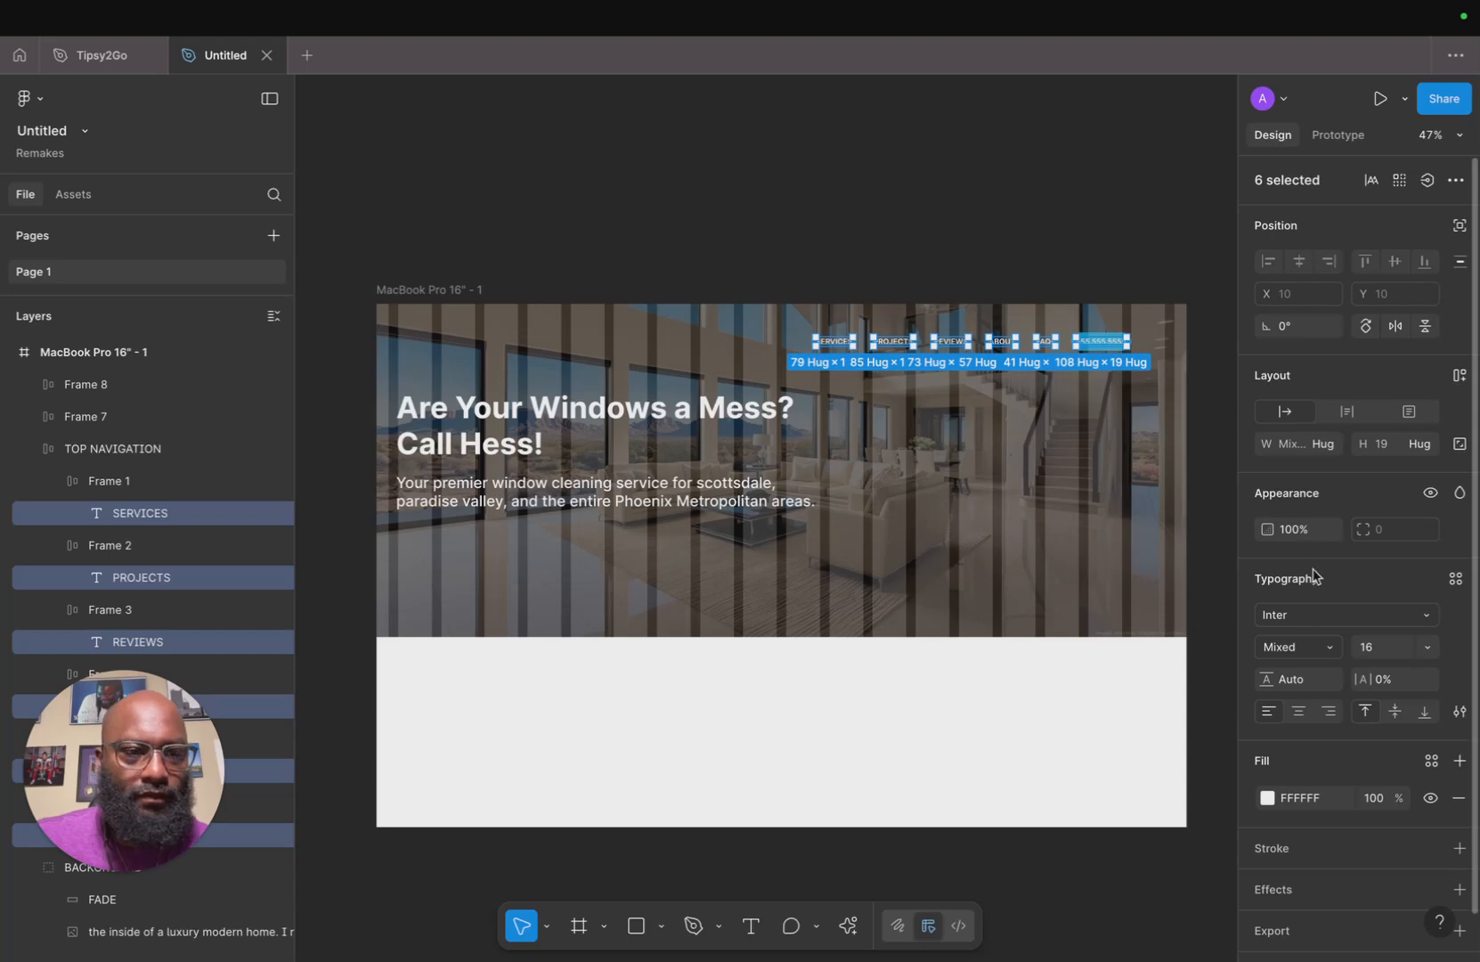
left_click(1426, 648)
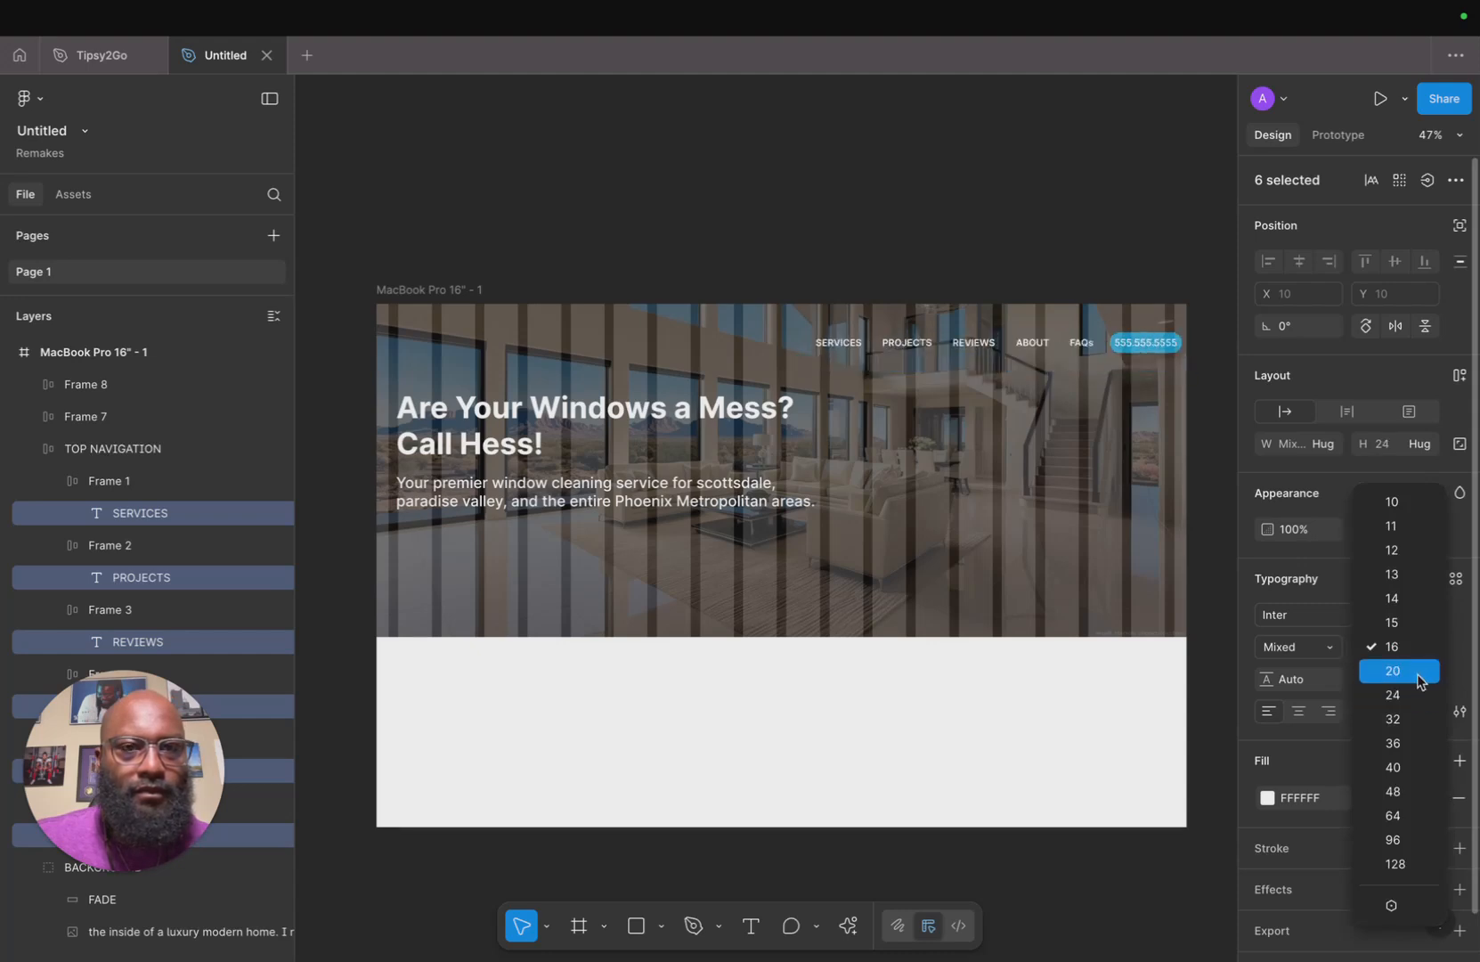
left_click(1416, 675)
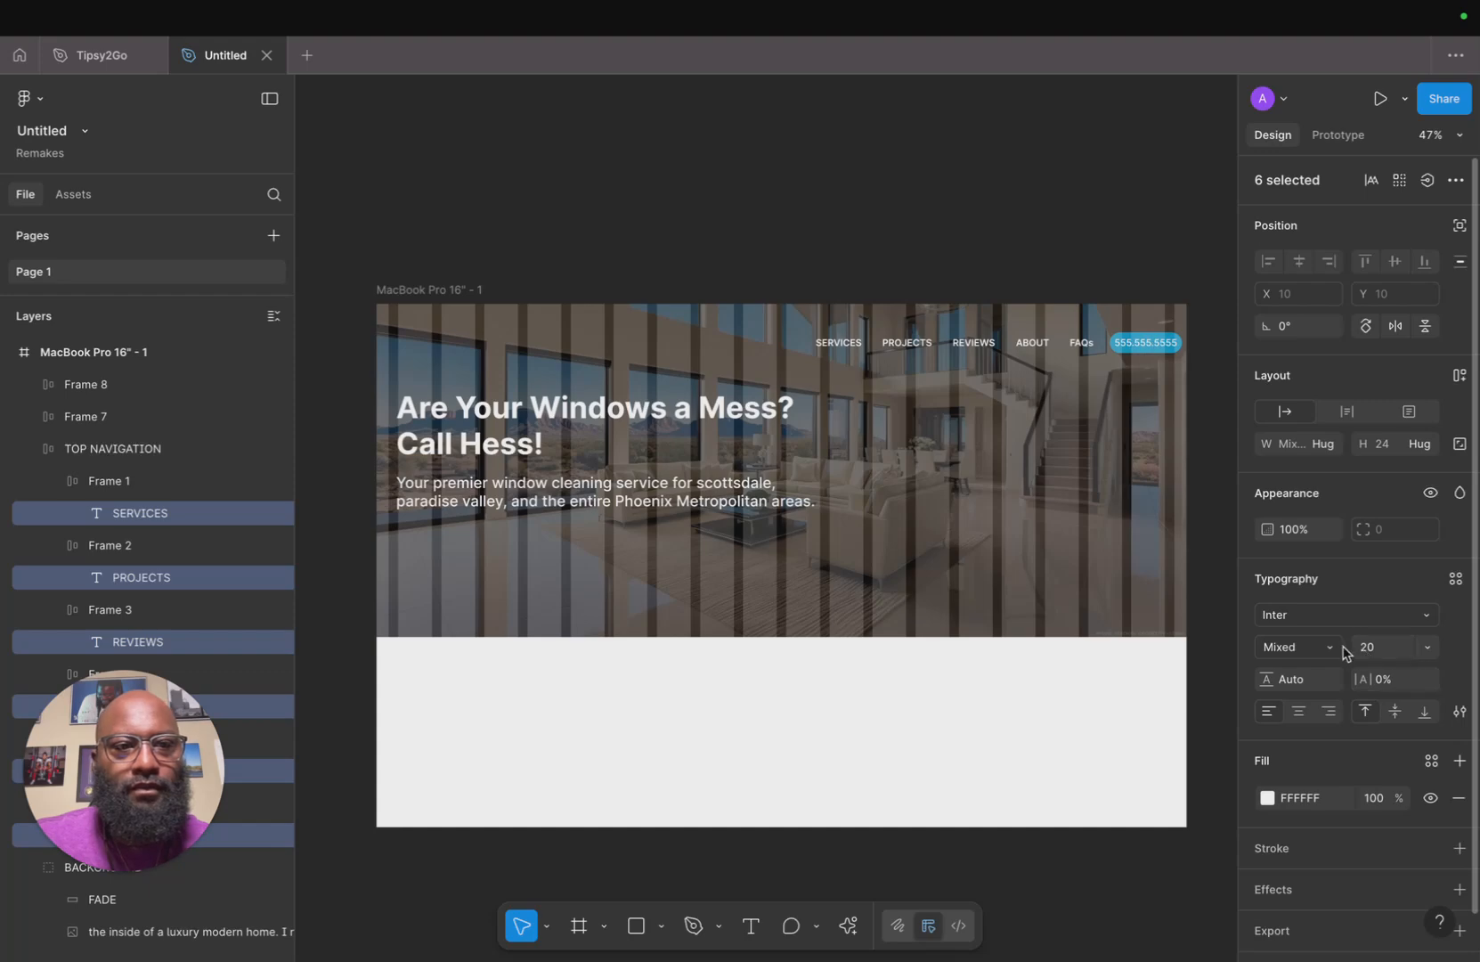
Shift the top navigation bar left to X 891.
left_click(1091, 414)
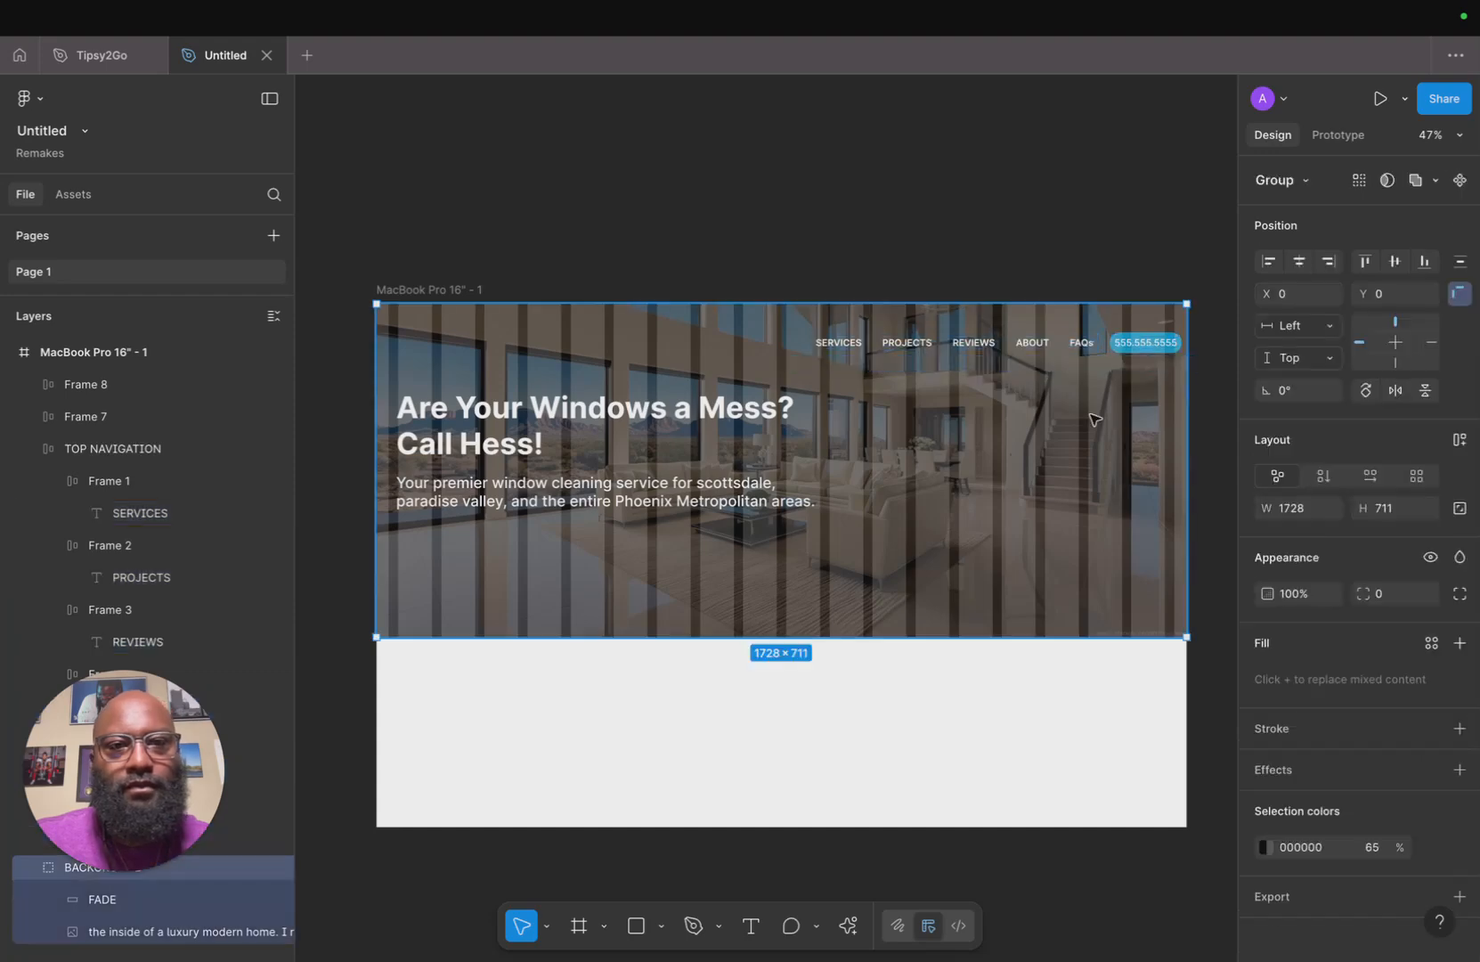
left_click(1058, 347)
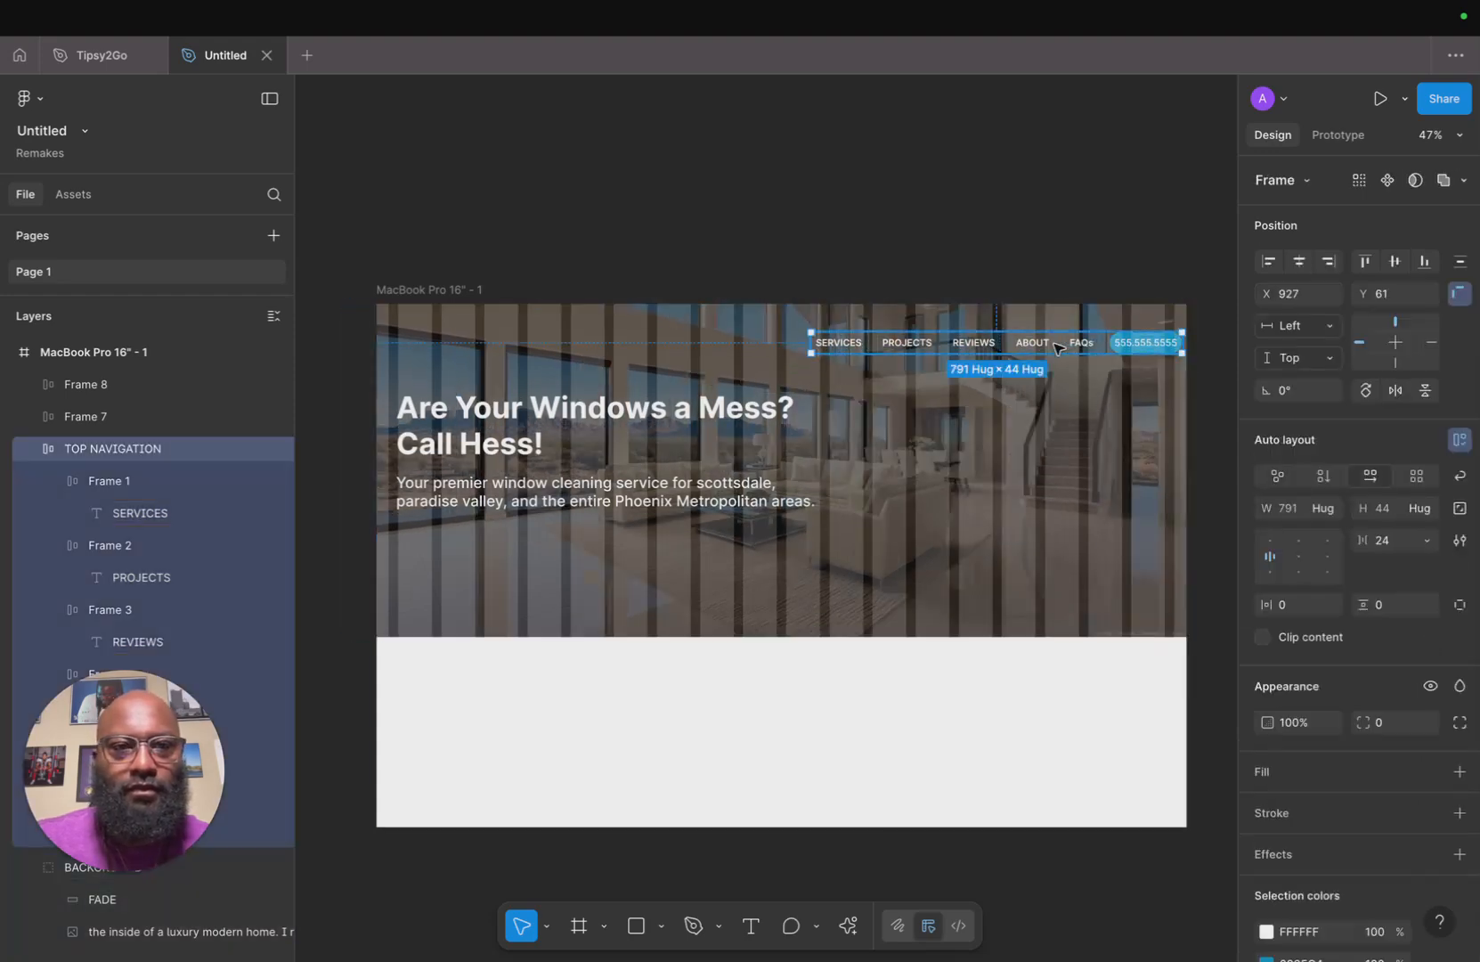
left_click_drag(1058, 348, 1039, 348)
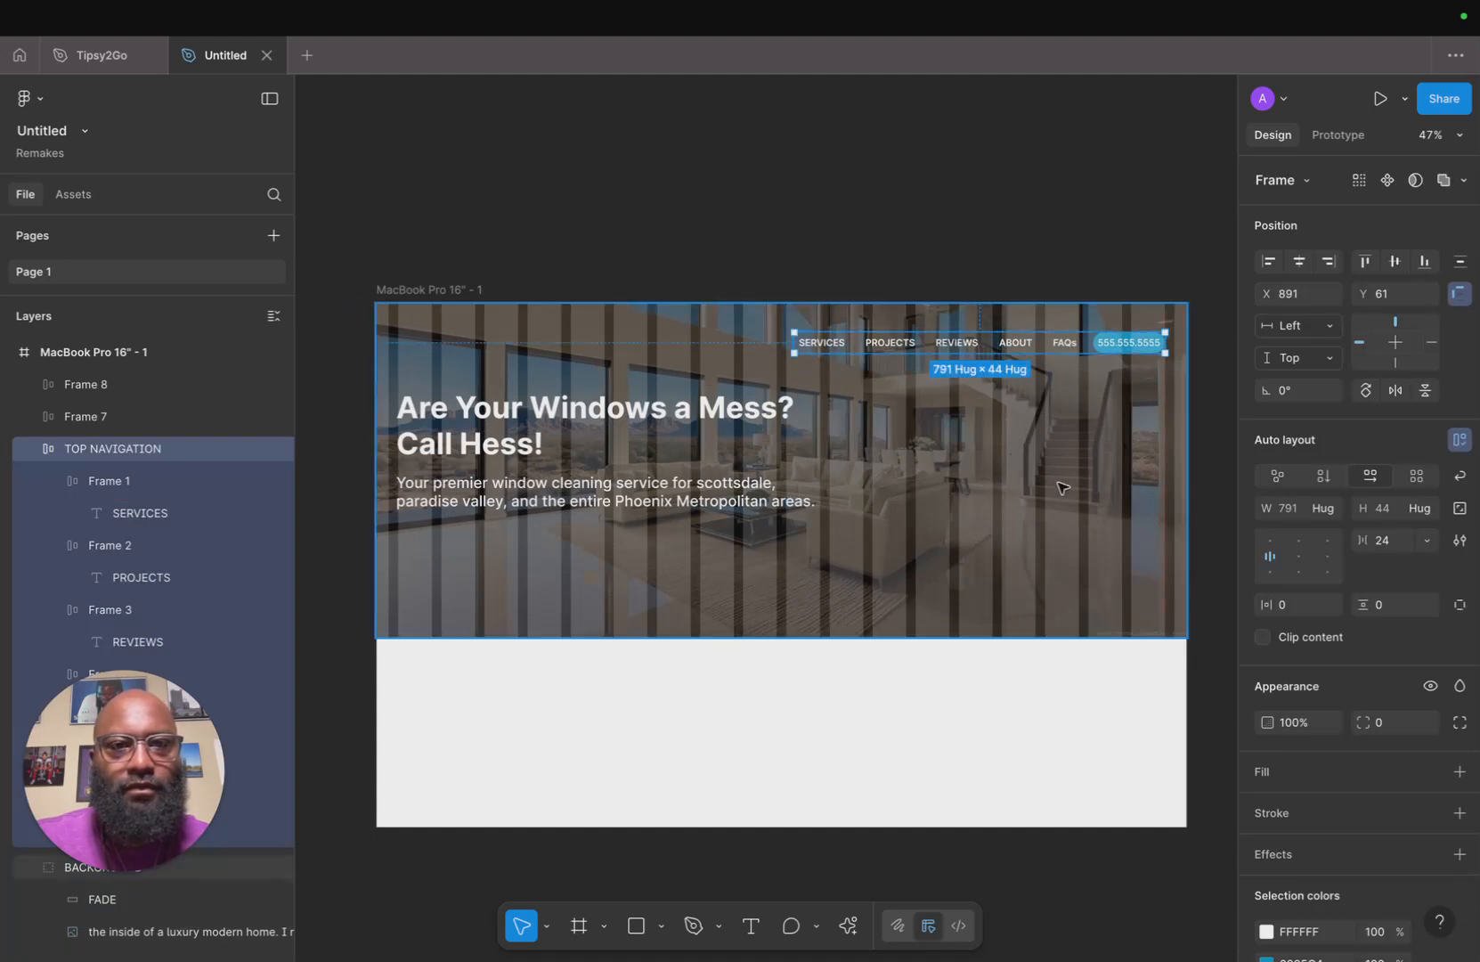
Set the hero description text to Regular weight at size 24.
left_click(1060, 487)
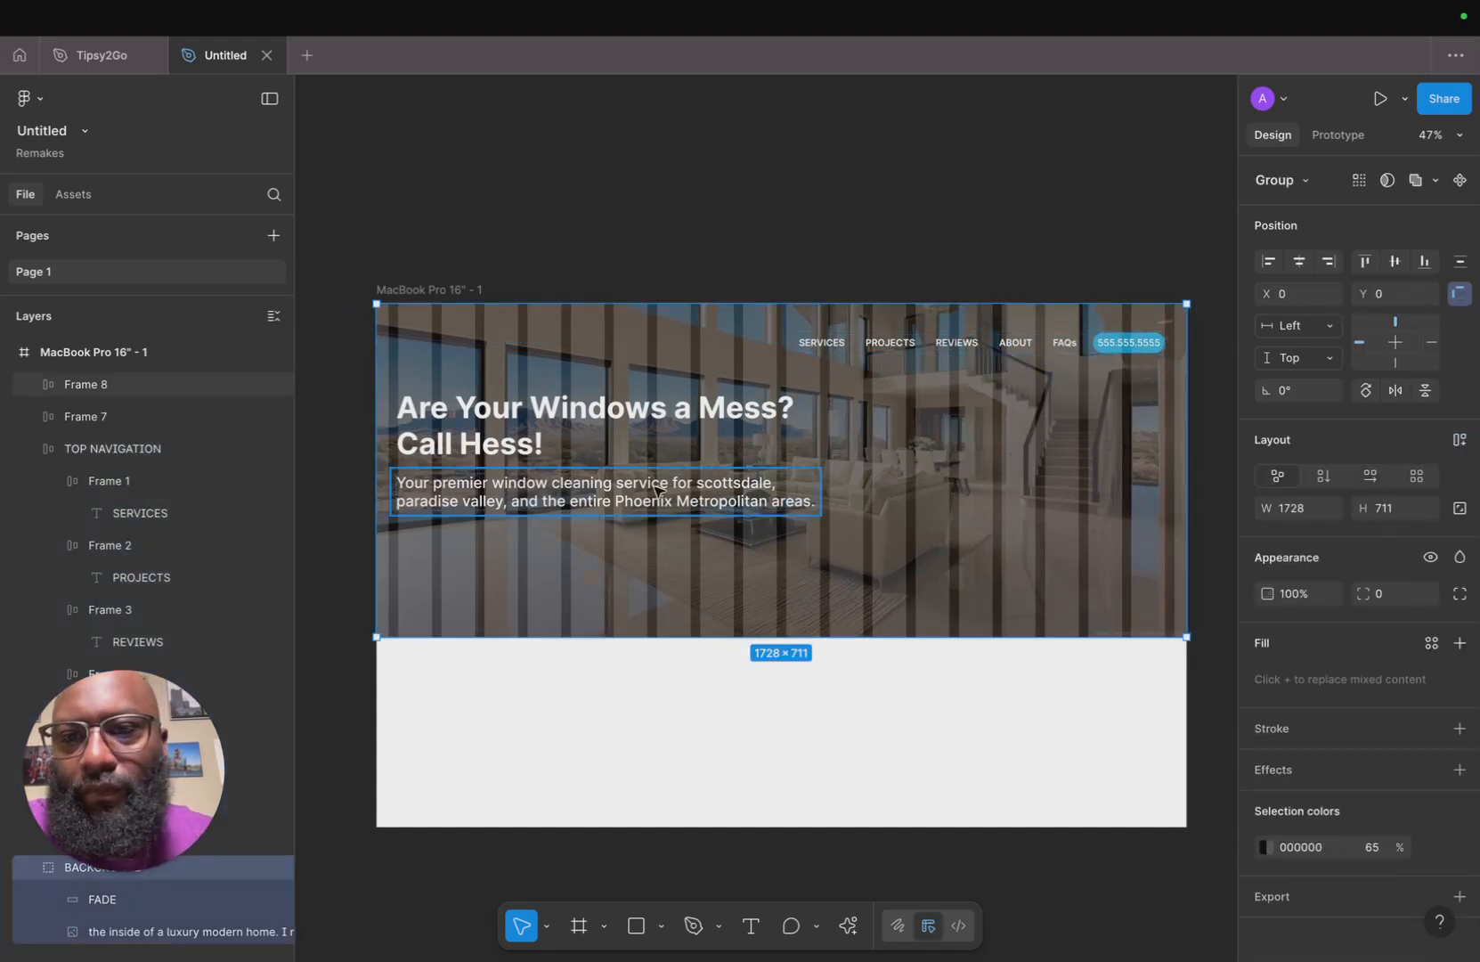
left_click(563, 515)
left_click(562, 513)
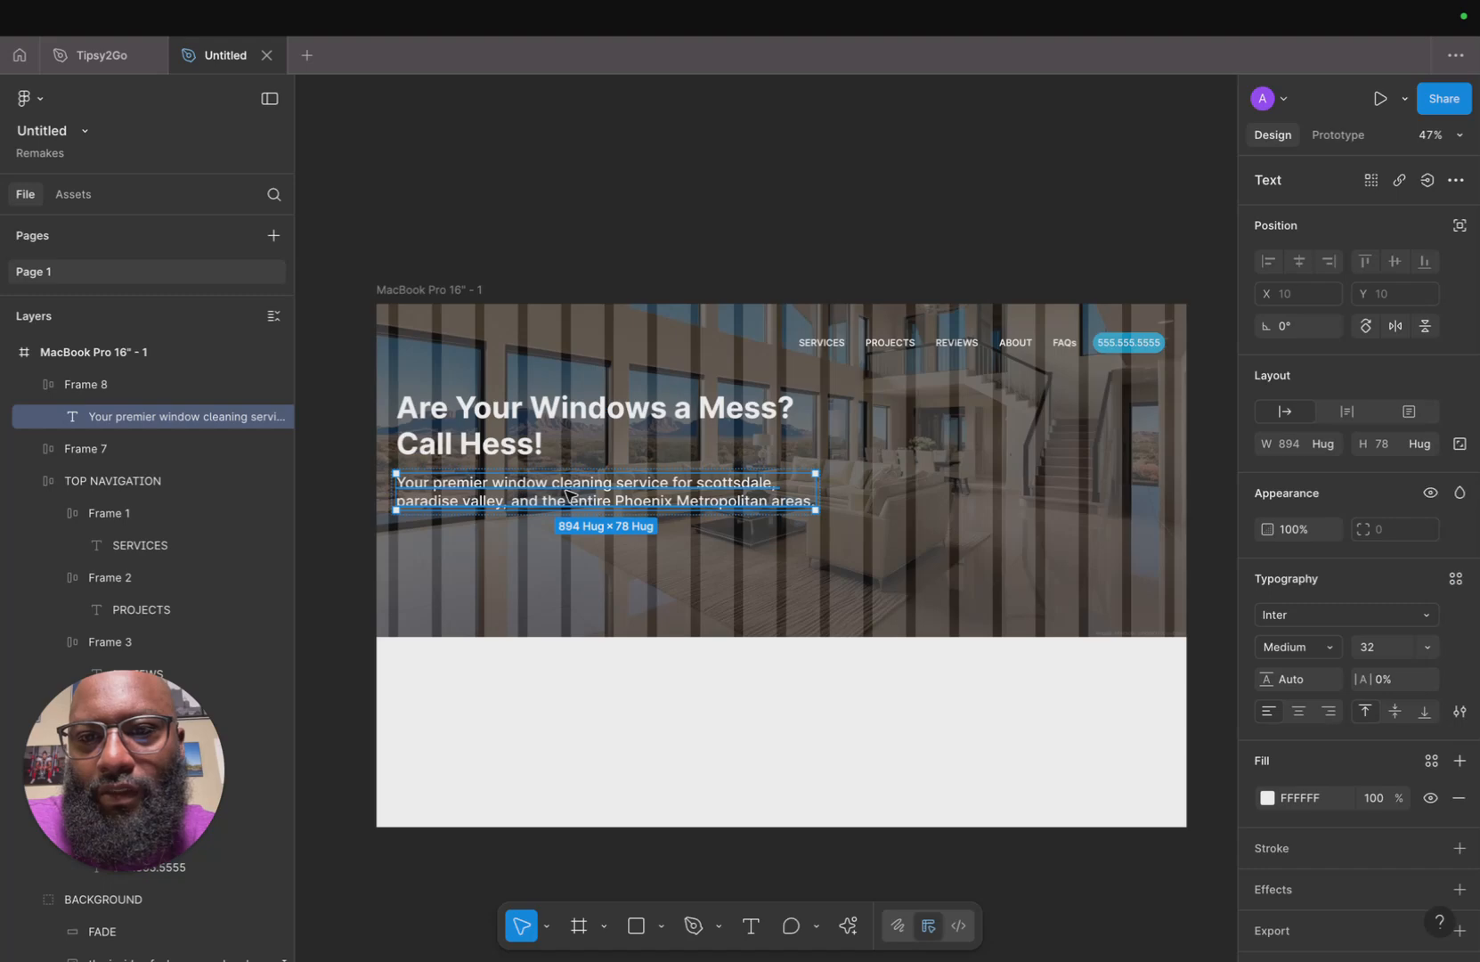
double_click(567, 497)
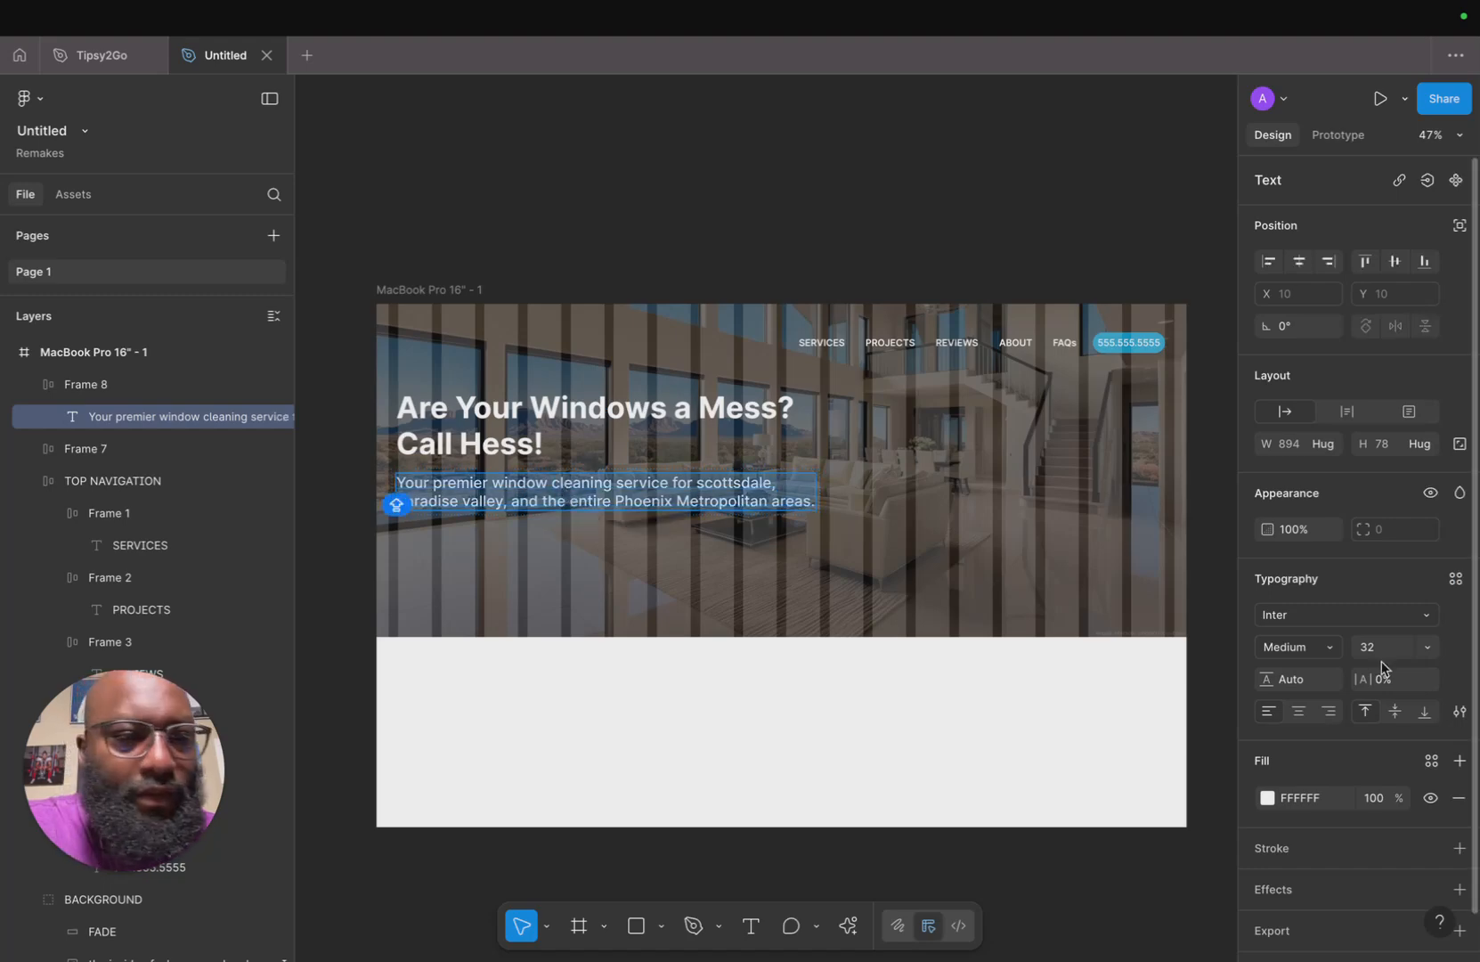
left_click(1331, 652)
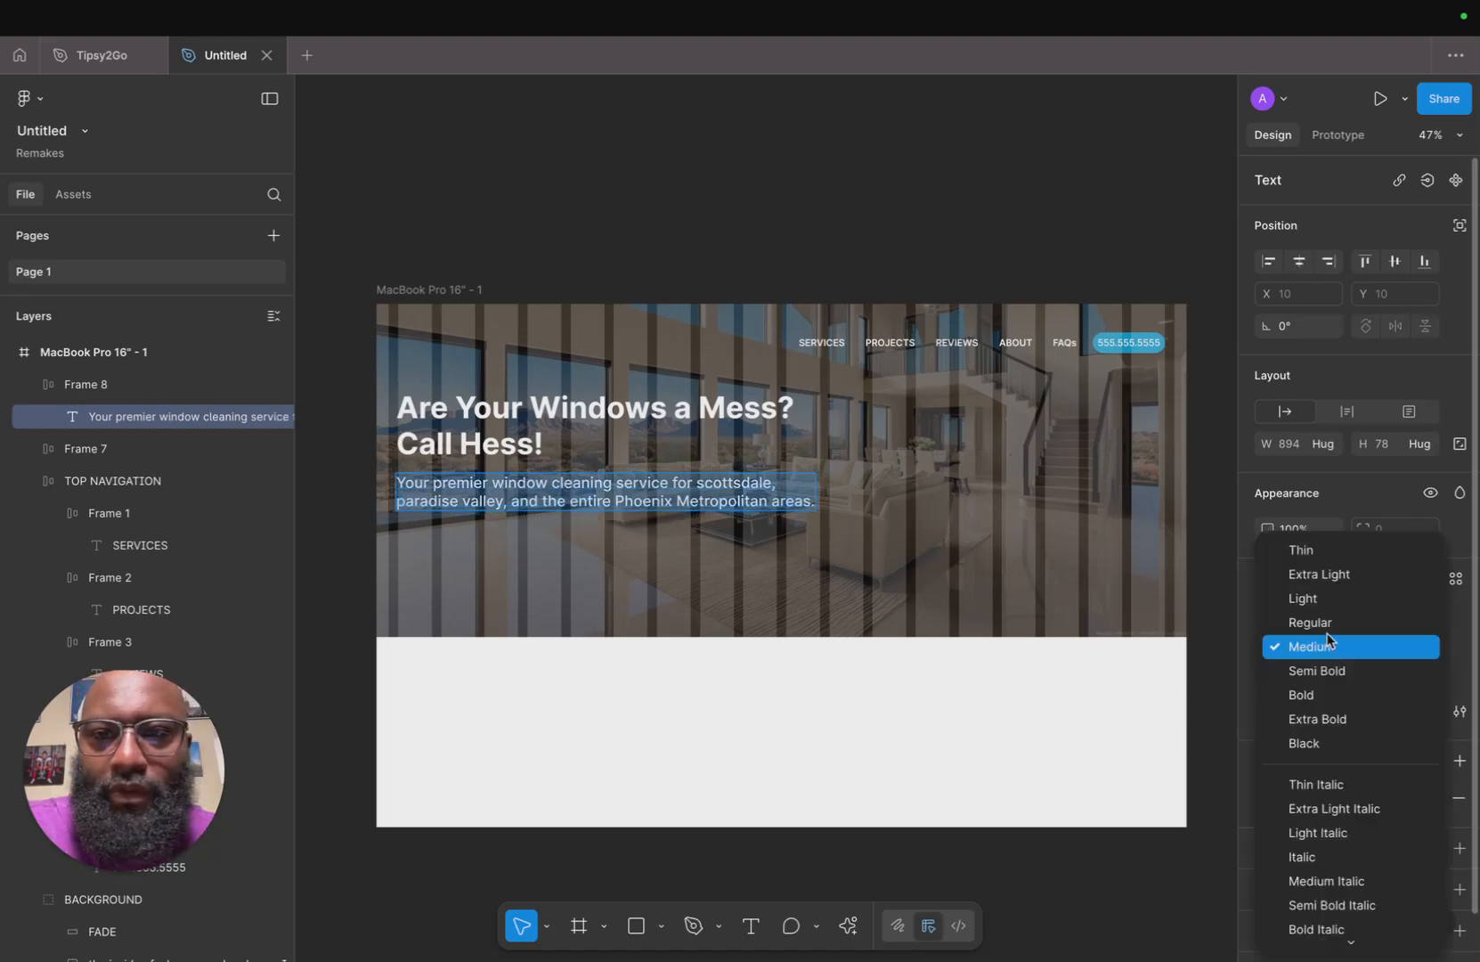
left_click(1328, 634)
left_click(1419, 643)
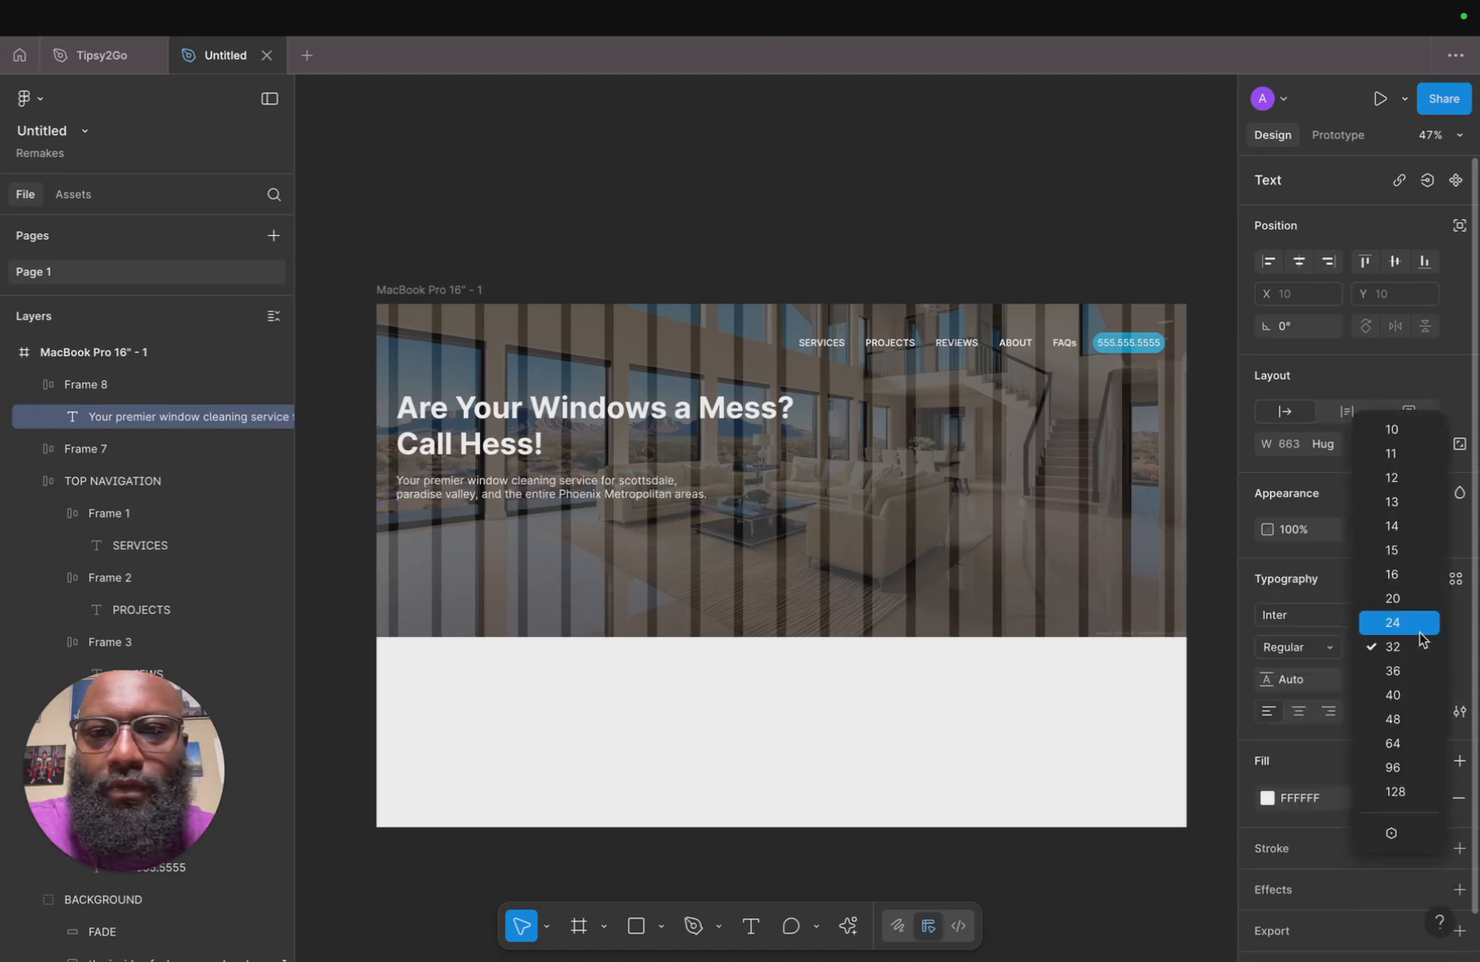
left_click(1420, 637)
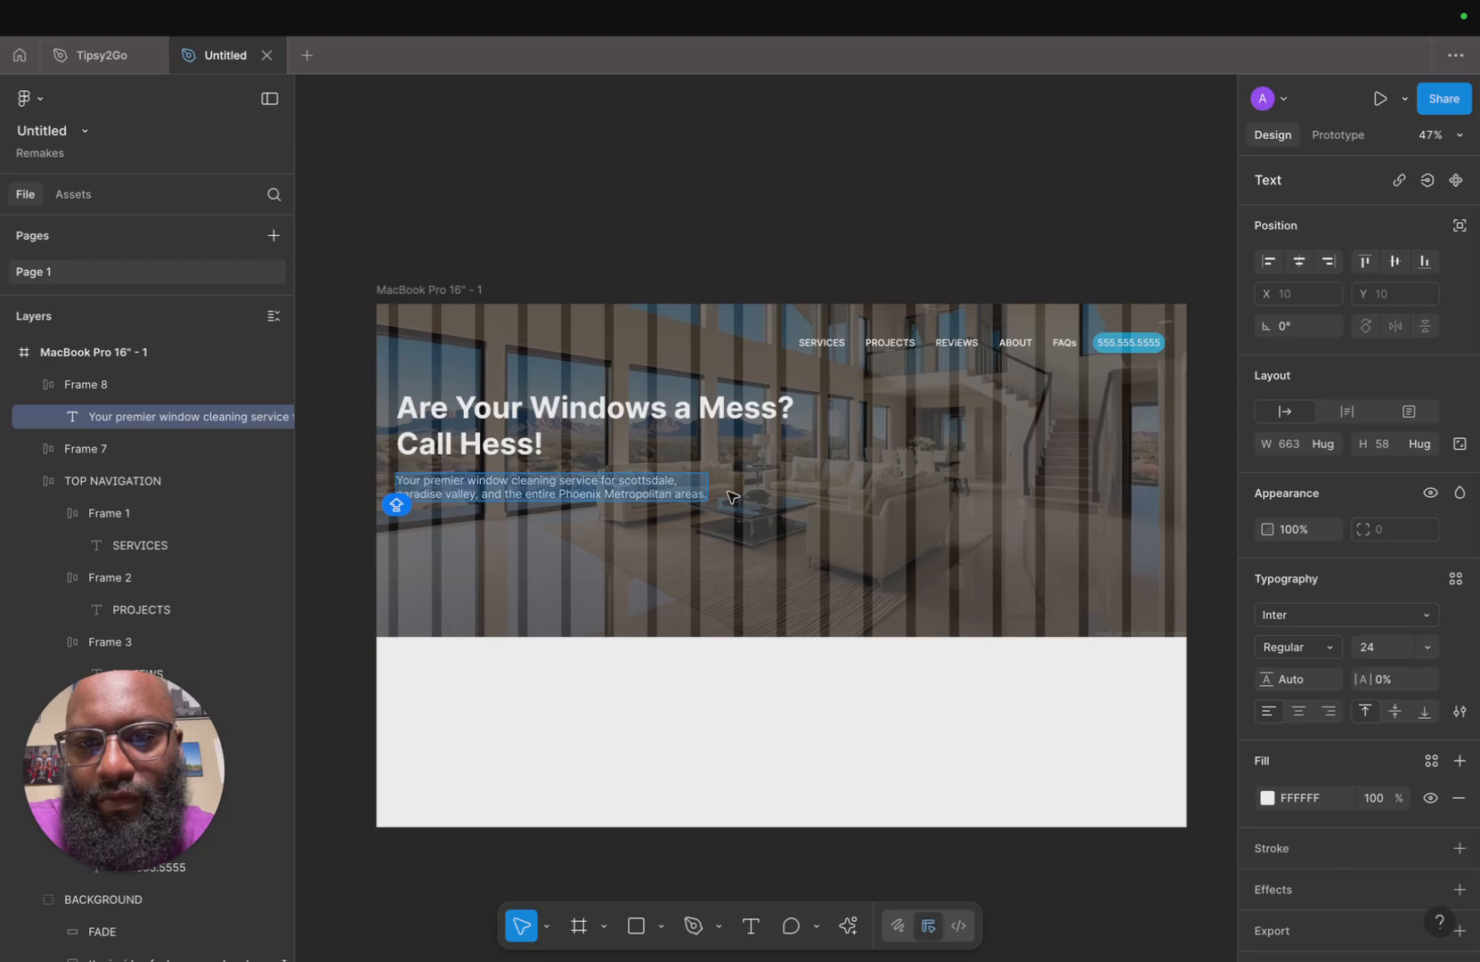
Widen the hero description text box to about 834 px and remove its line break so it wraps on two lines.
left_click_drag(723, 487, 787, 486)
double_click(412, 496)
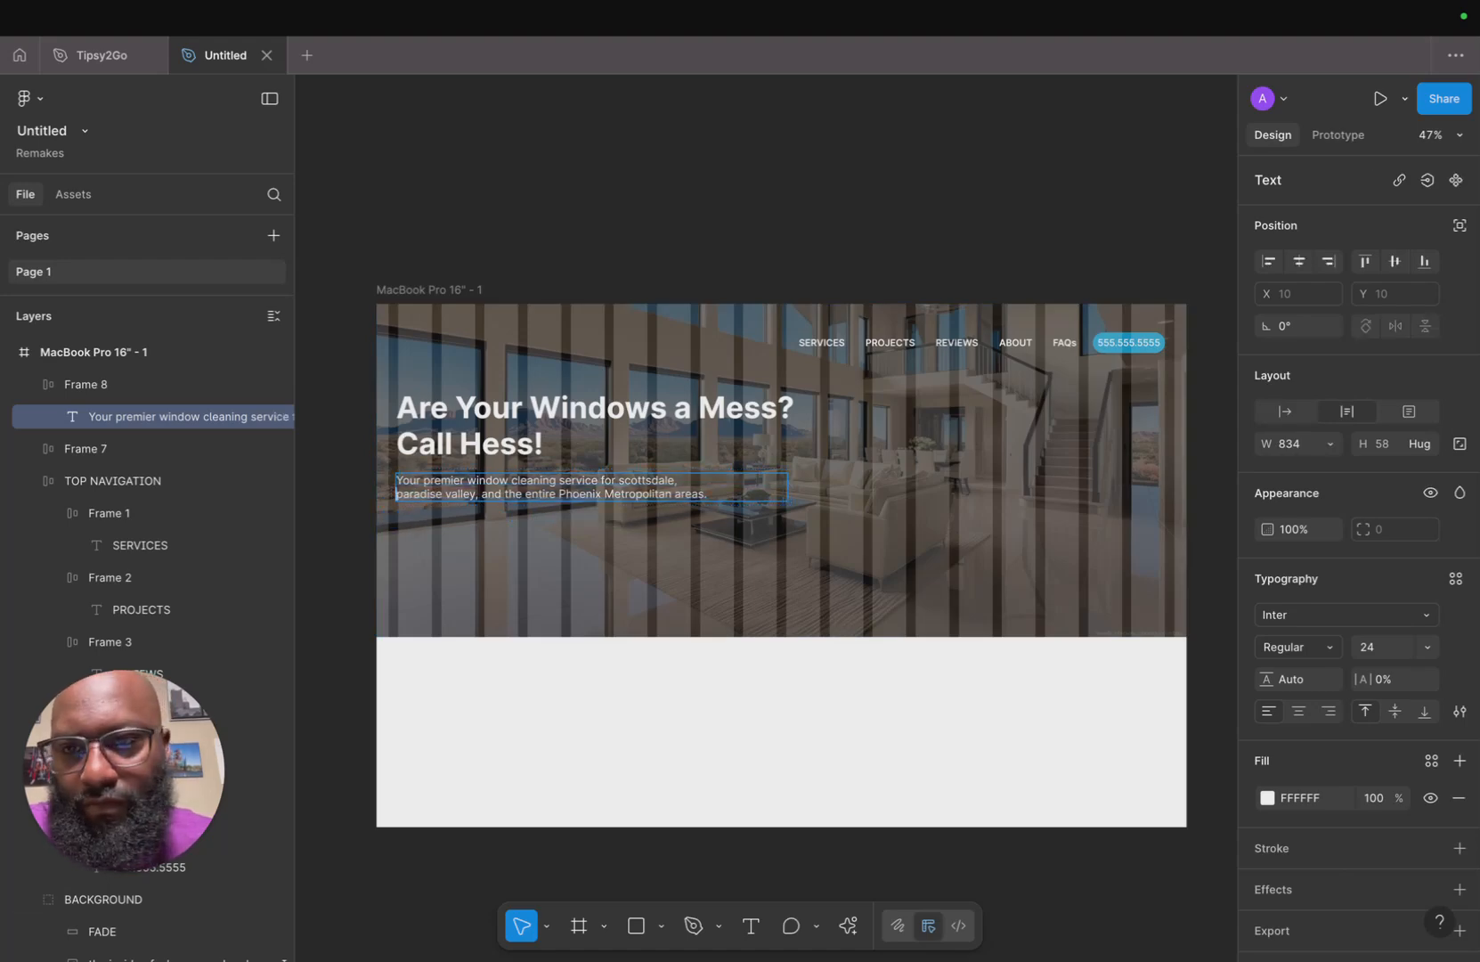
key("BackSpace")
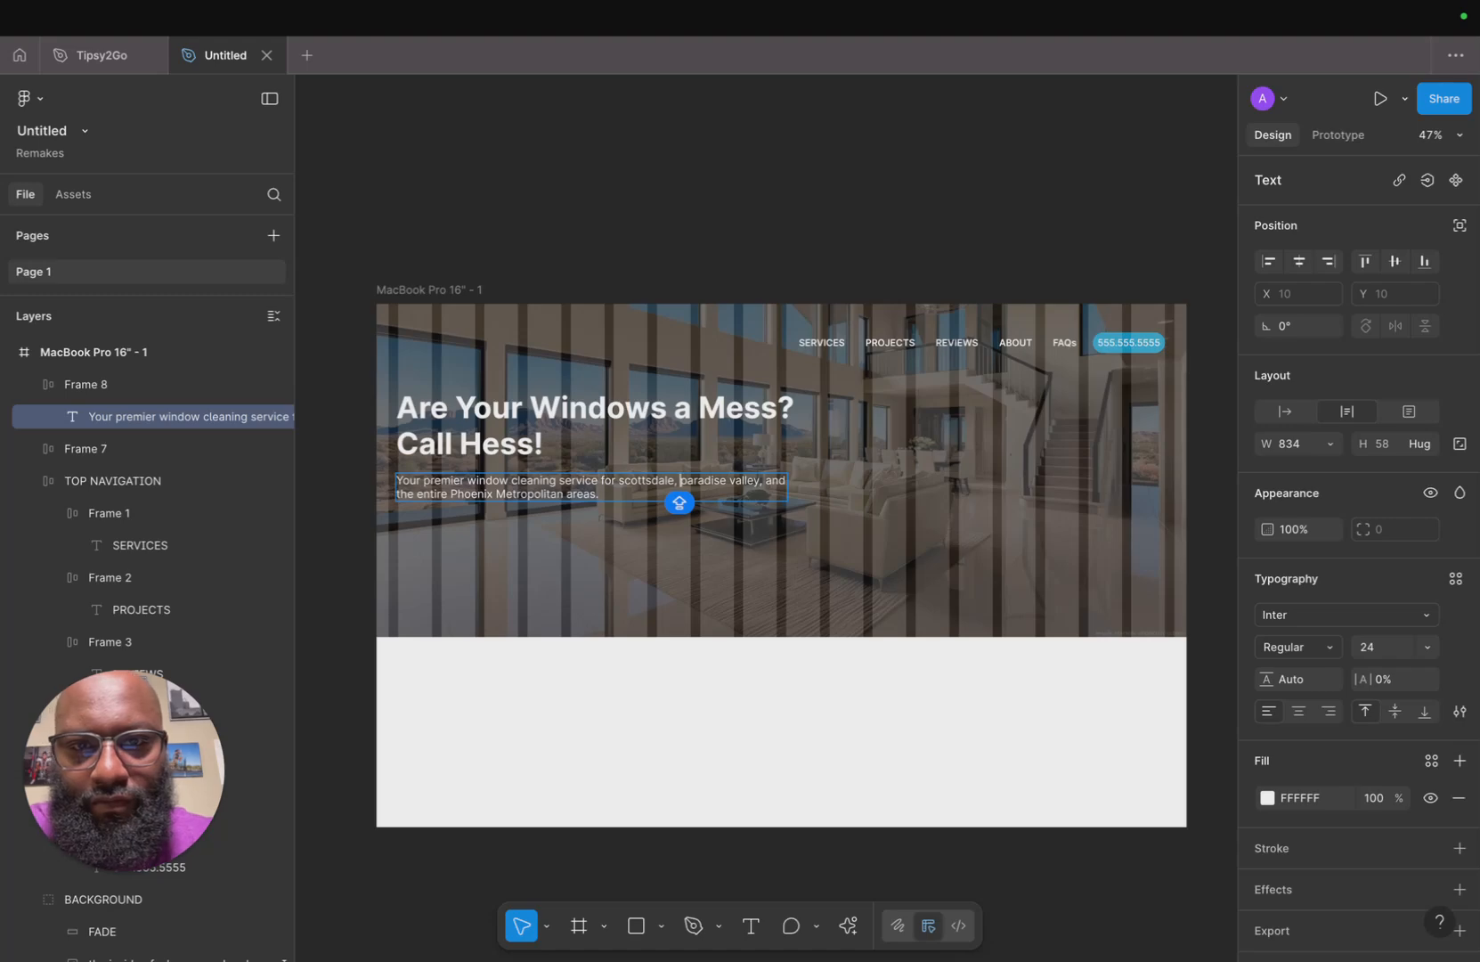
Duplicate the phone number button and place the copy below the hero description text.
left_click(410, 578)
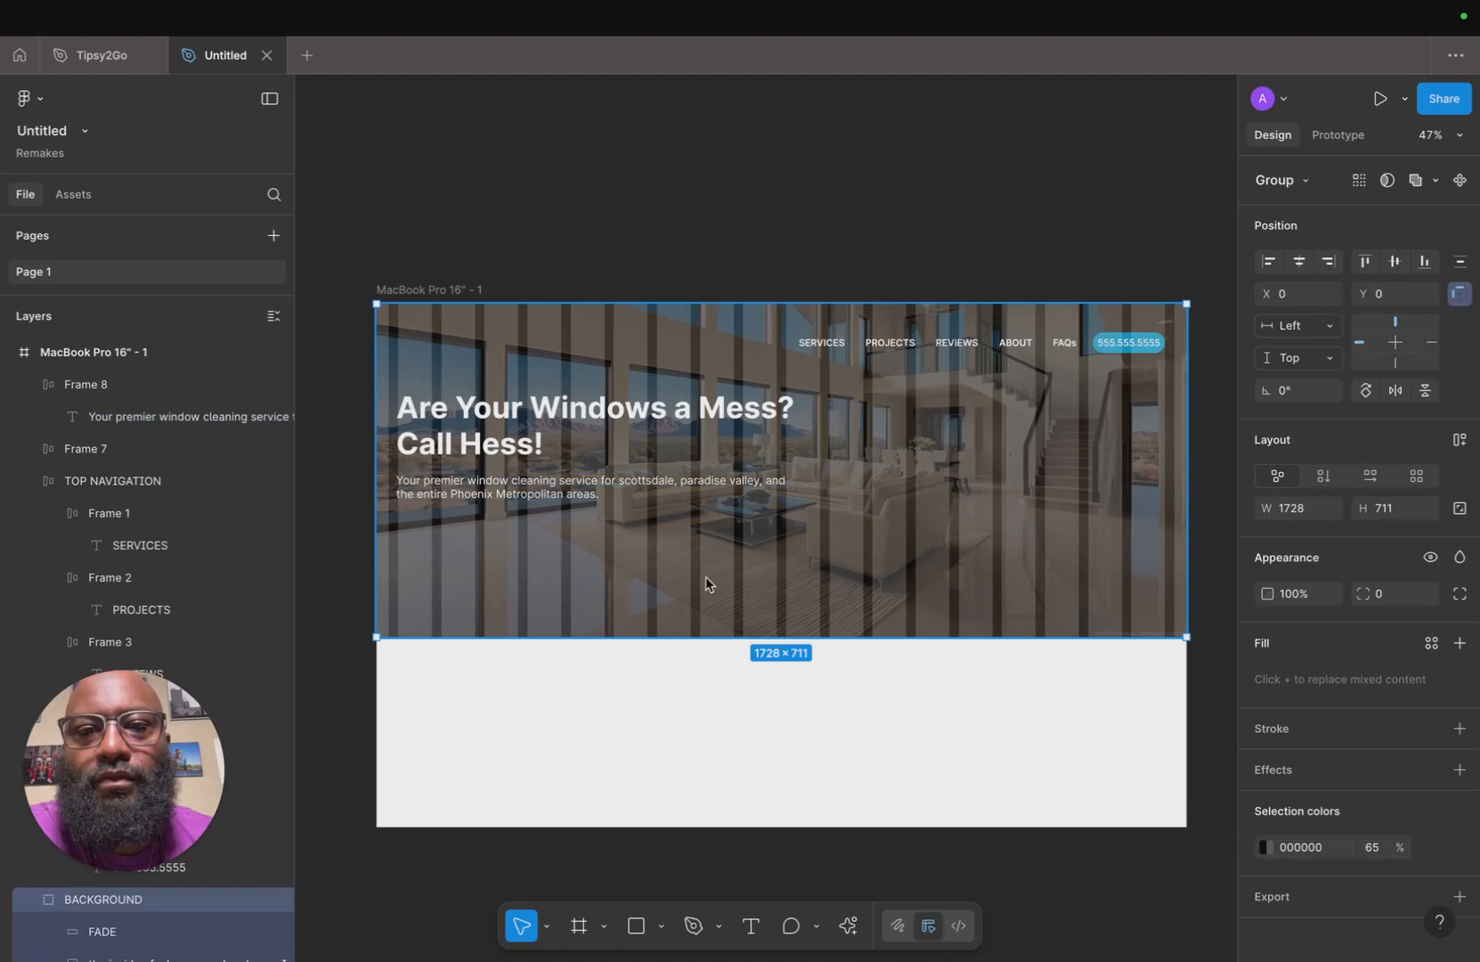
left_click(638, 227)
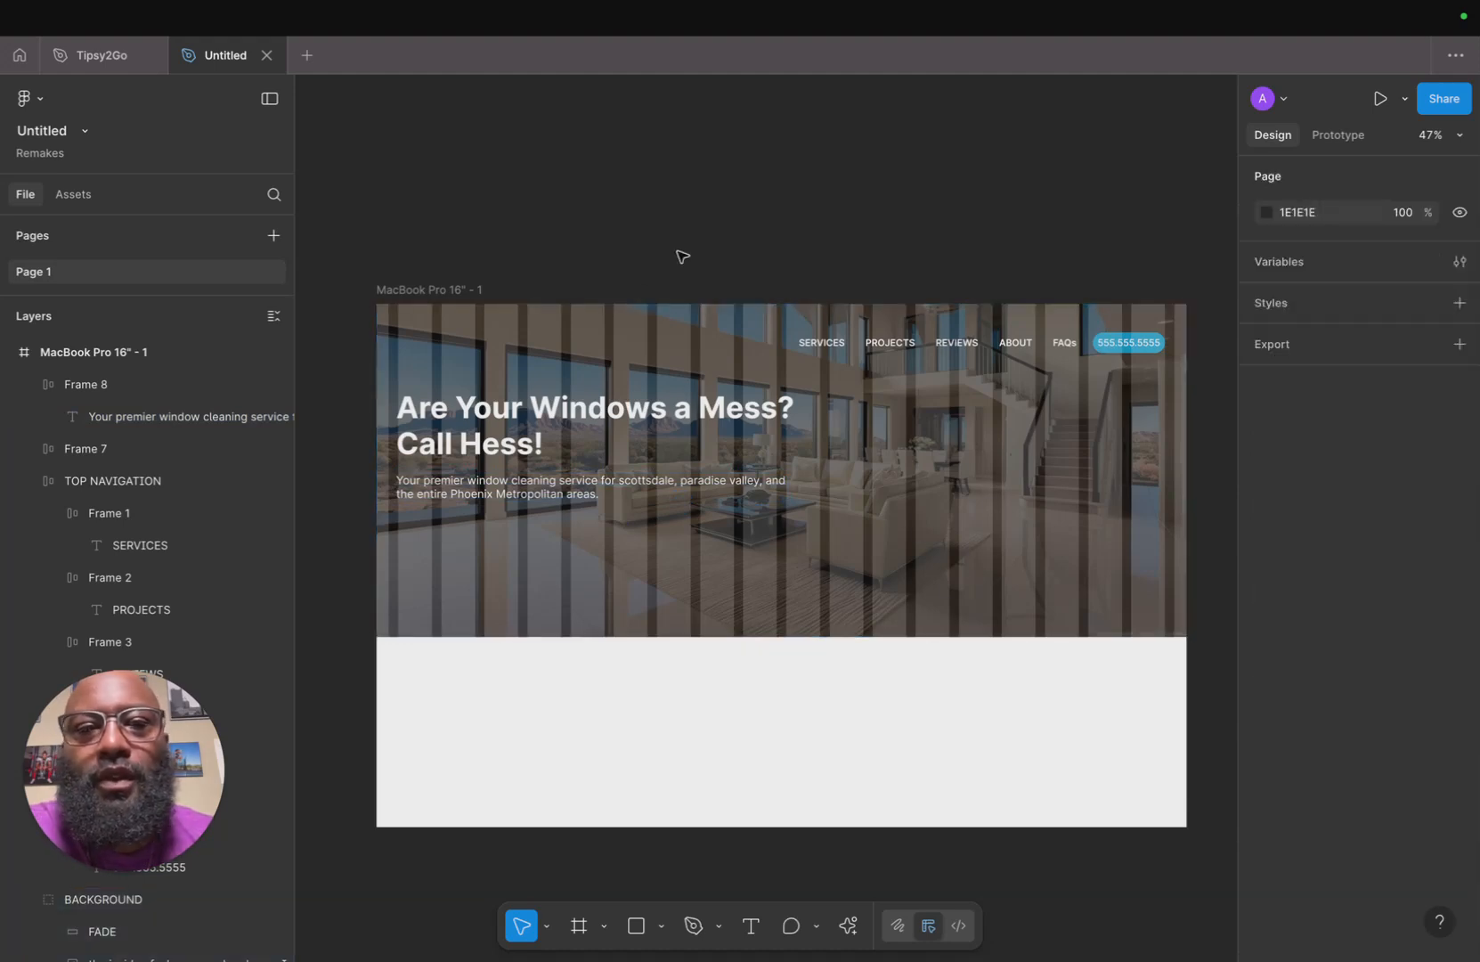
double_click(1140, 346)
left_click_drag(1136, 346, 437, 534)
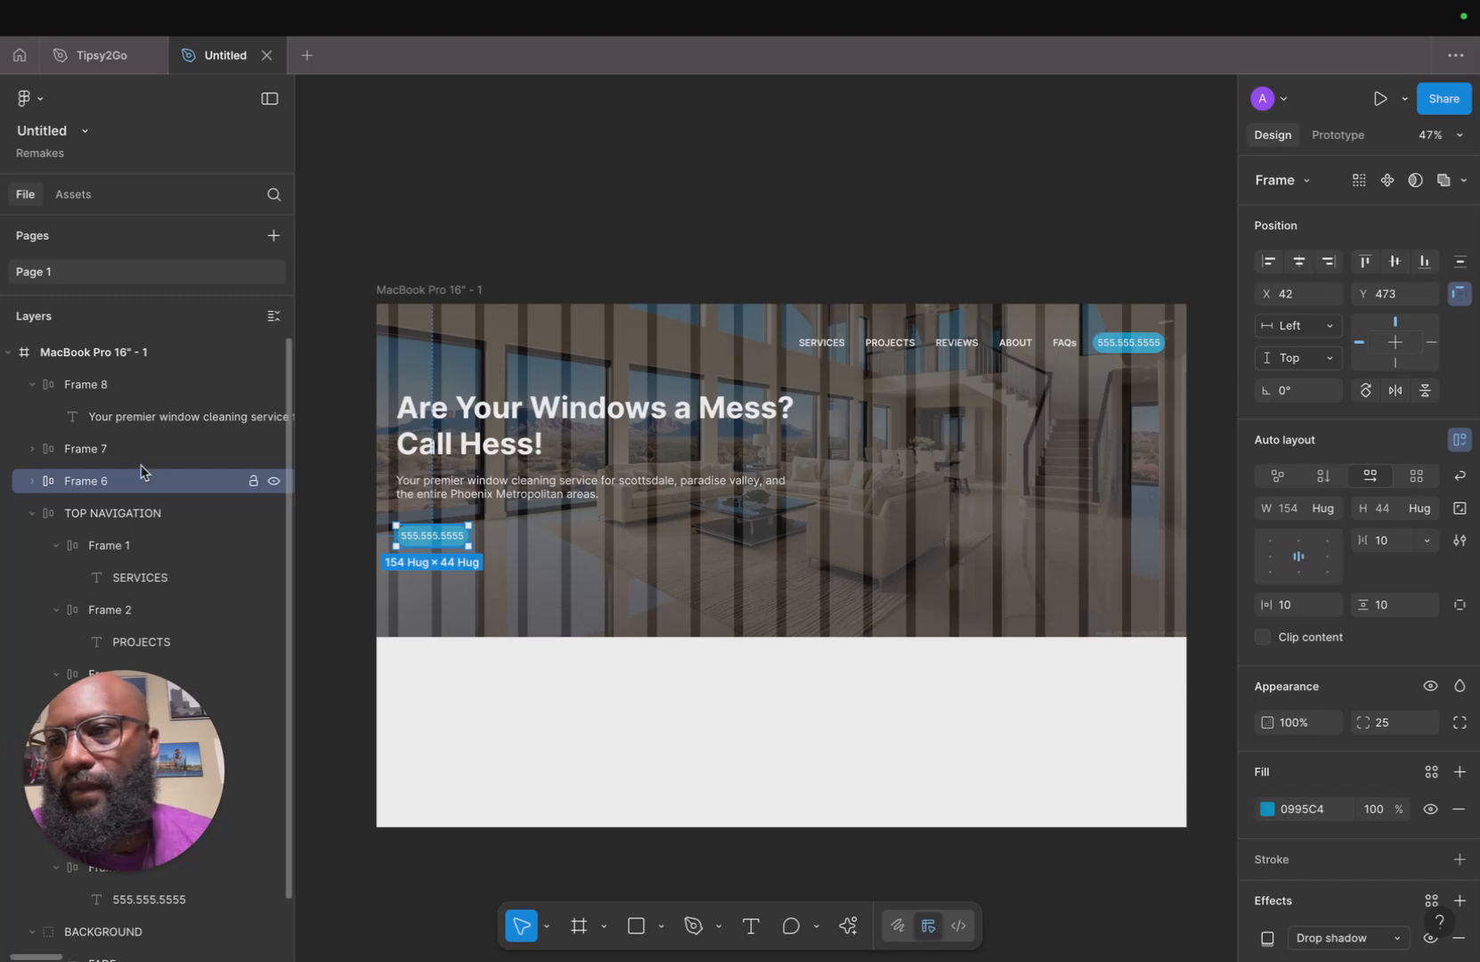
Switch to the Hess Cleaning website to review its hero text, then return to Figma.
mouse_move(610, 953)
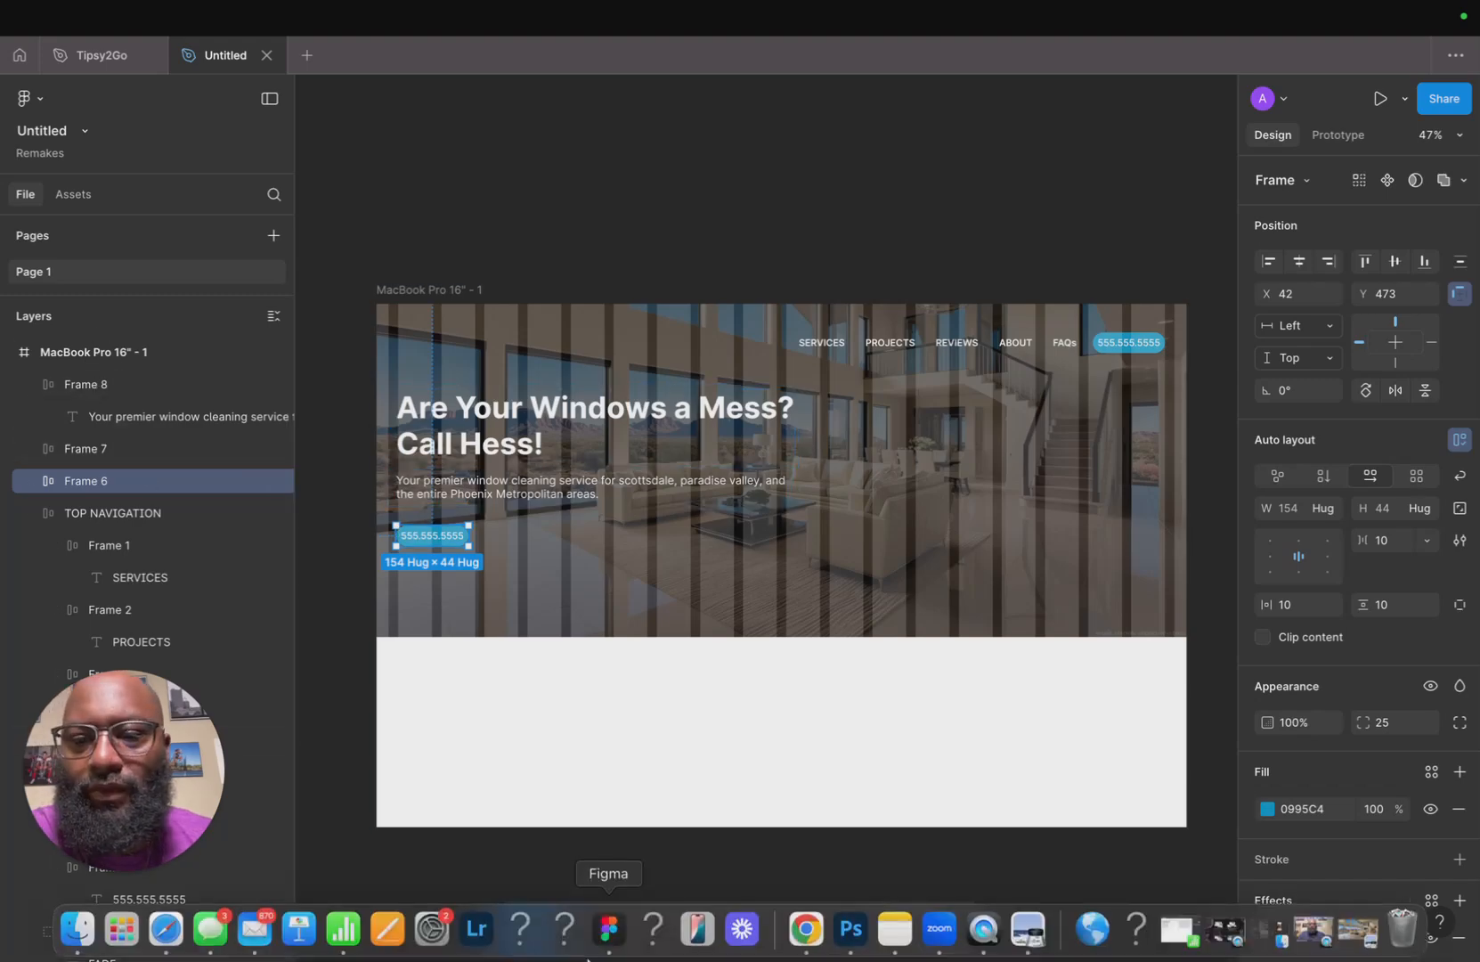
left_click(171, 942)
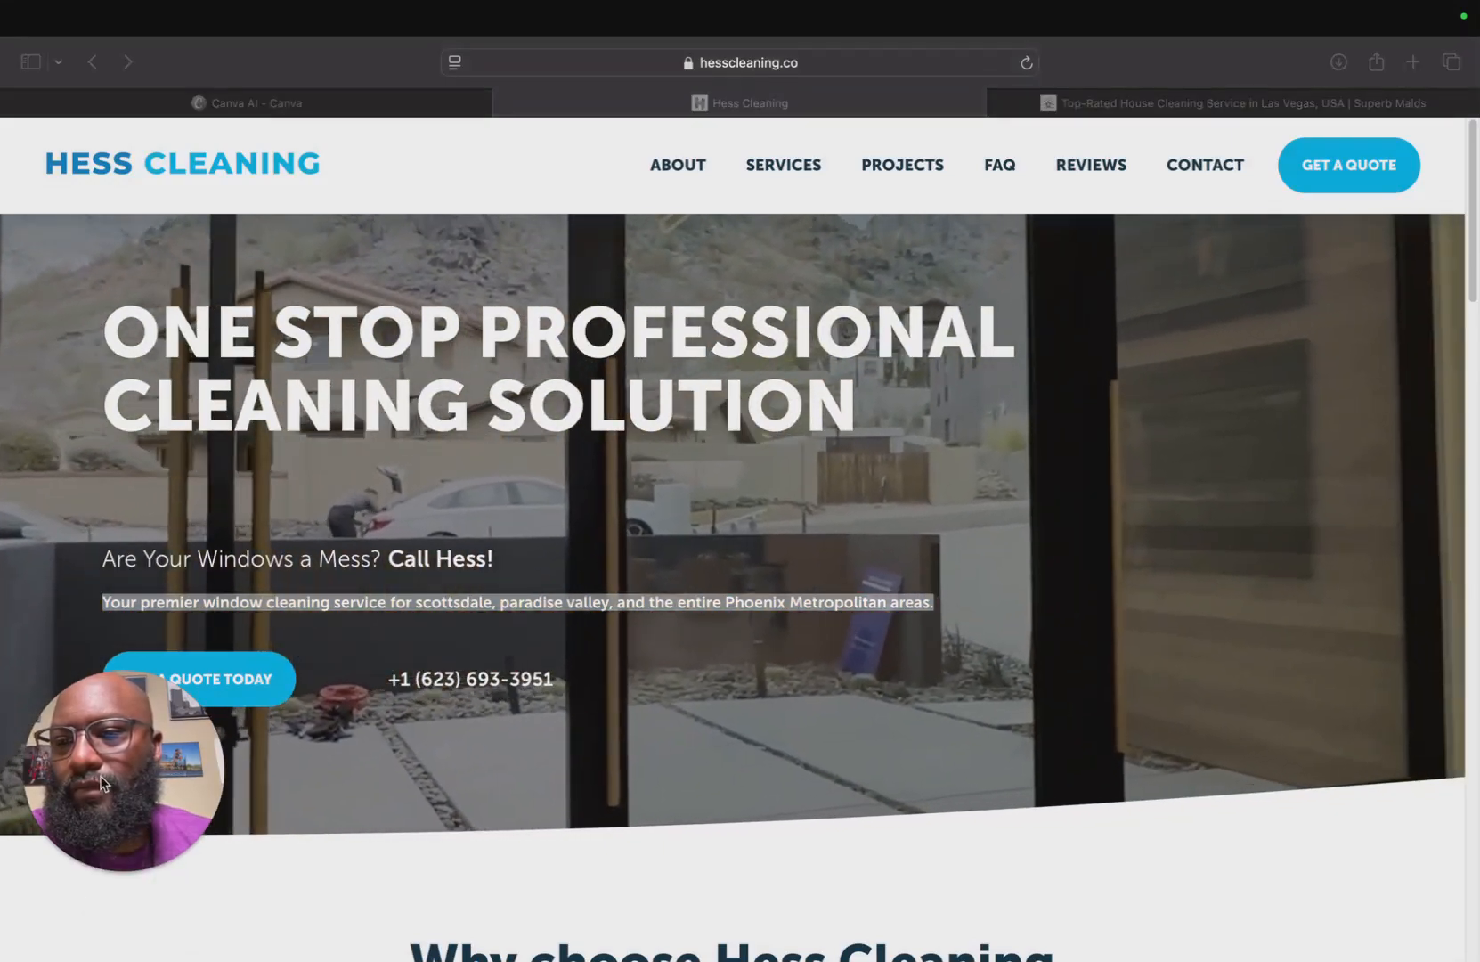
left_click_drag(101, 784, 639, 833)
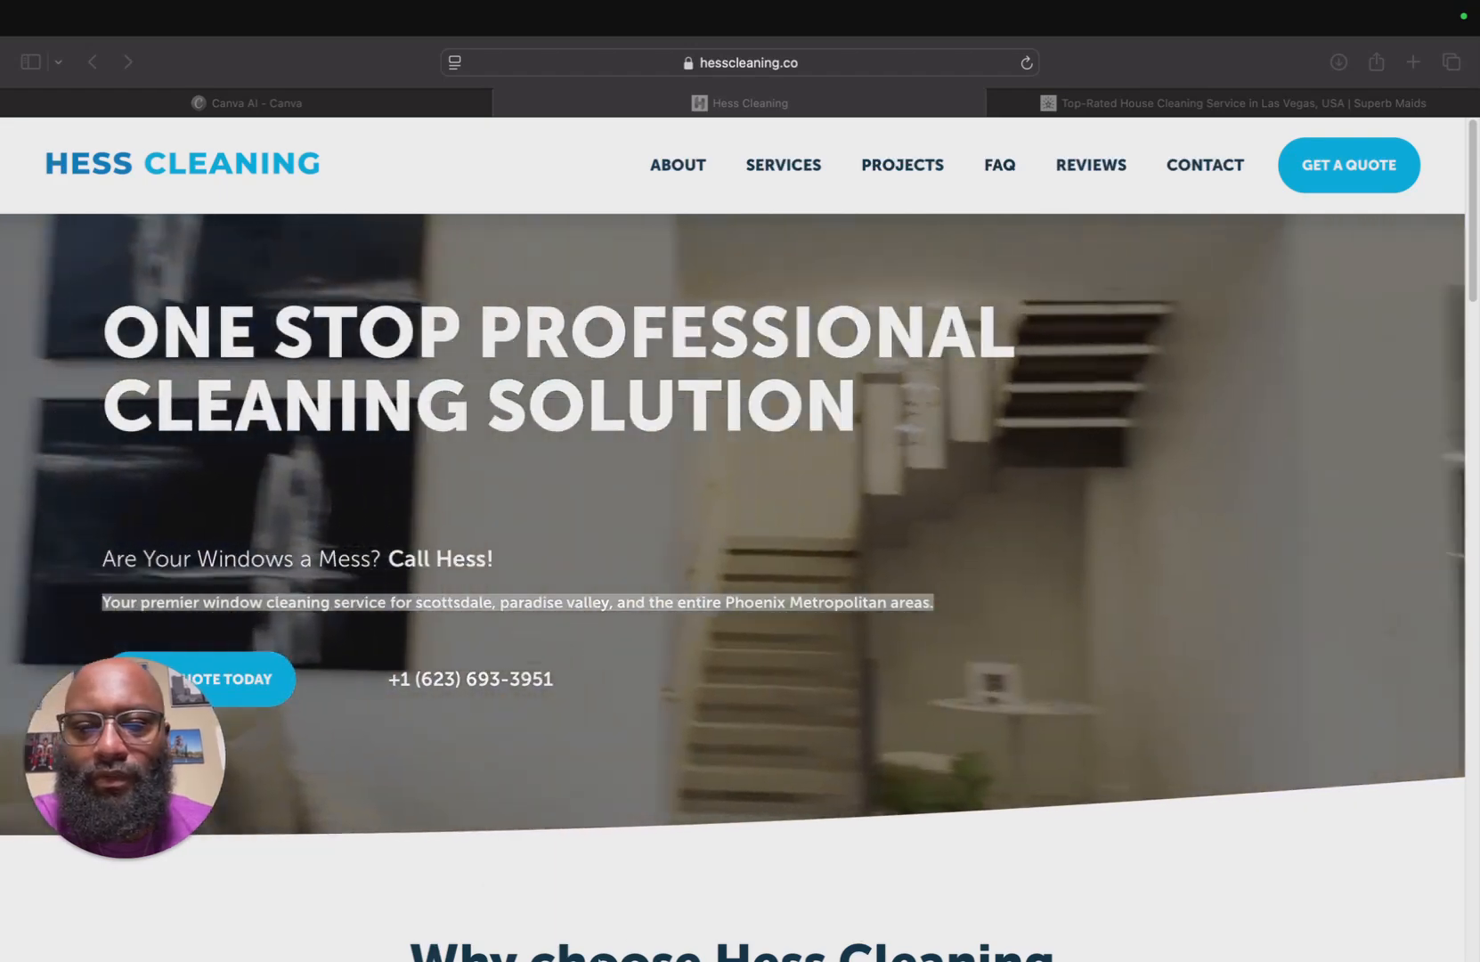
mouse_move(520, 930)
left_click(609, 929)
Relabel the duplicated button as Get a Quote.
double_click(433, 537)
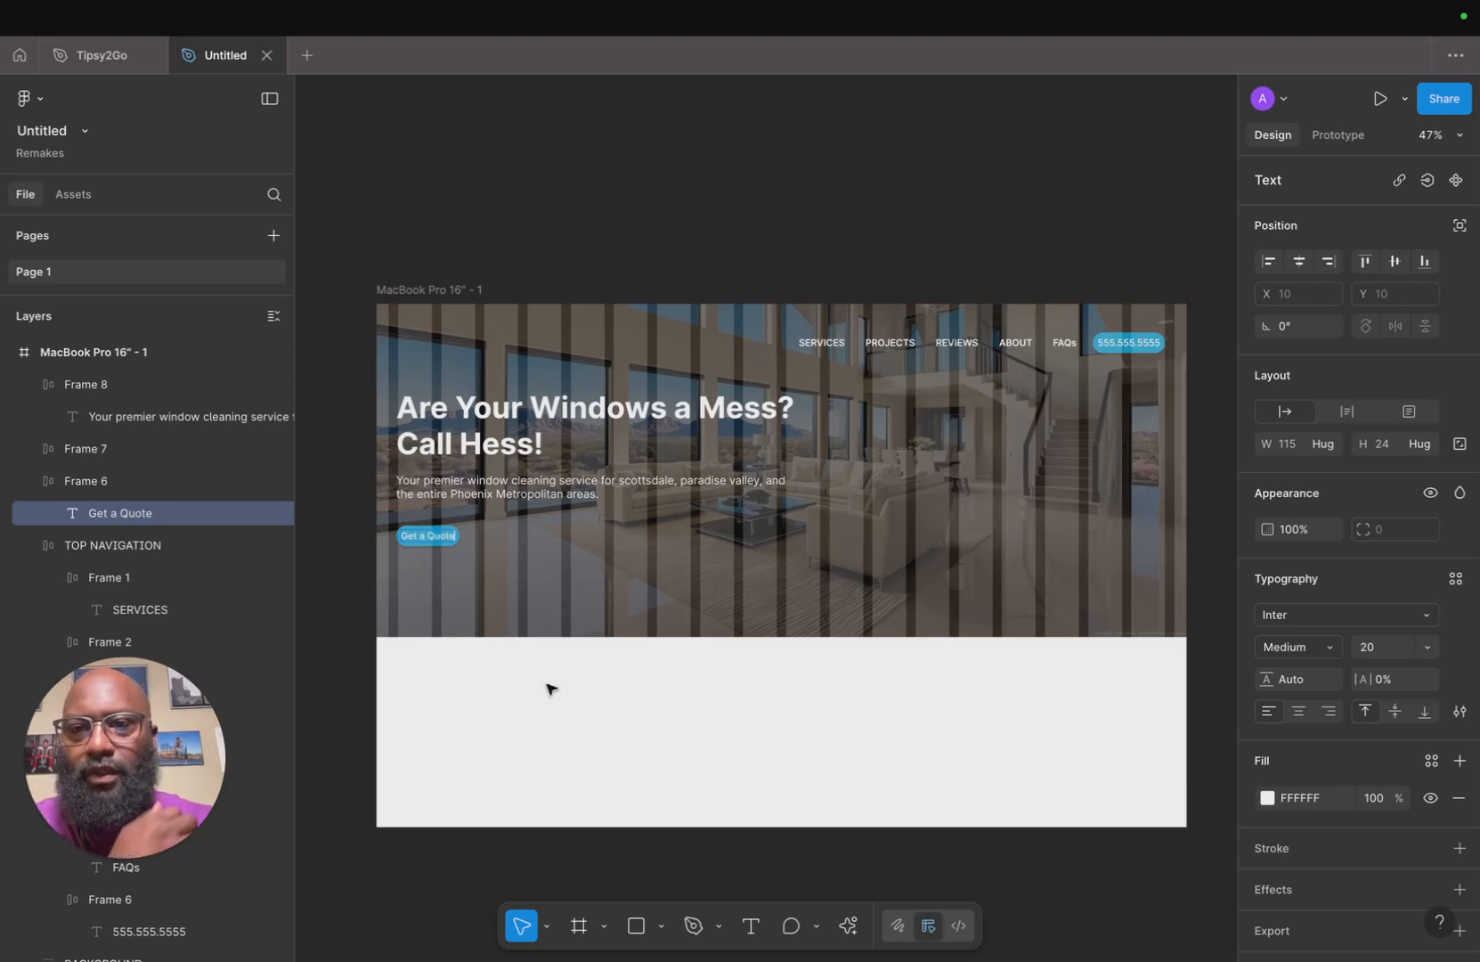
key("Escape")
left_click(549, 611)
Set the Get a Quote button and the navigation phone number button to a width of 160.
scroll(549, 612, "up", 10)
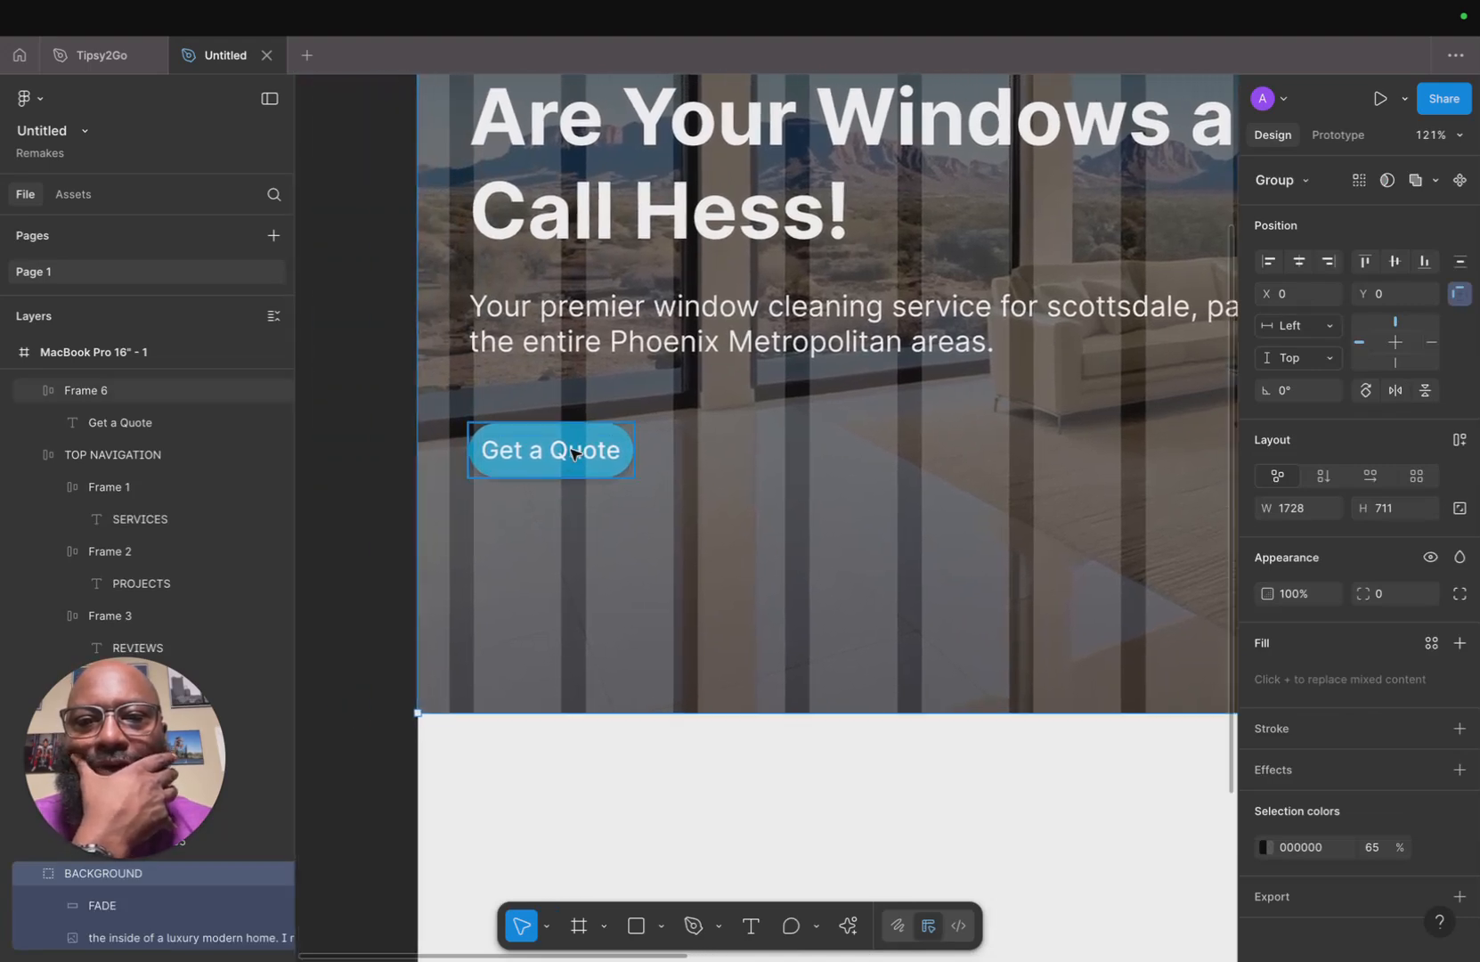
left_click(572, 454)
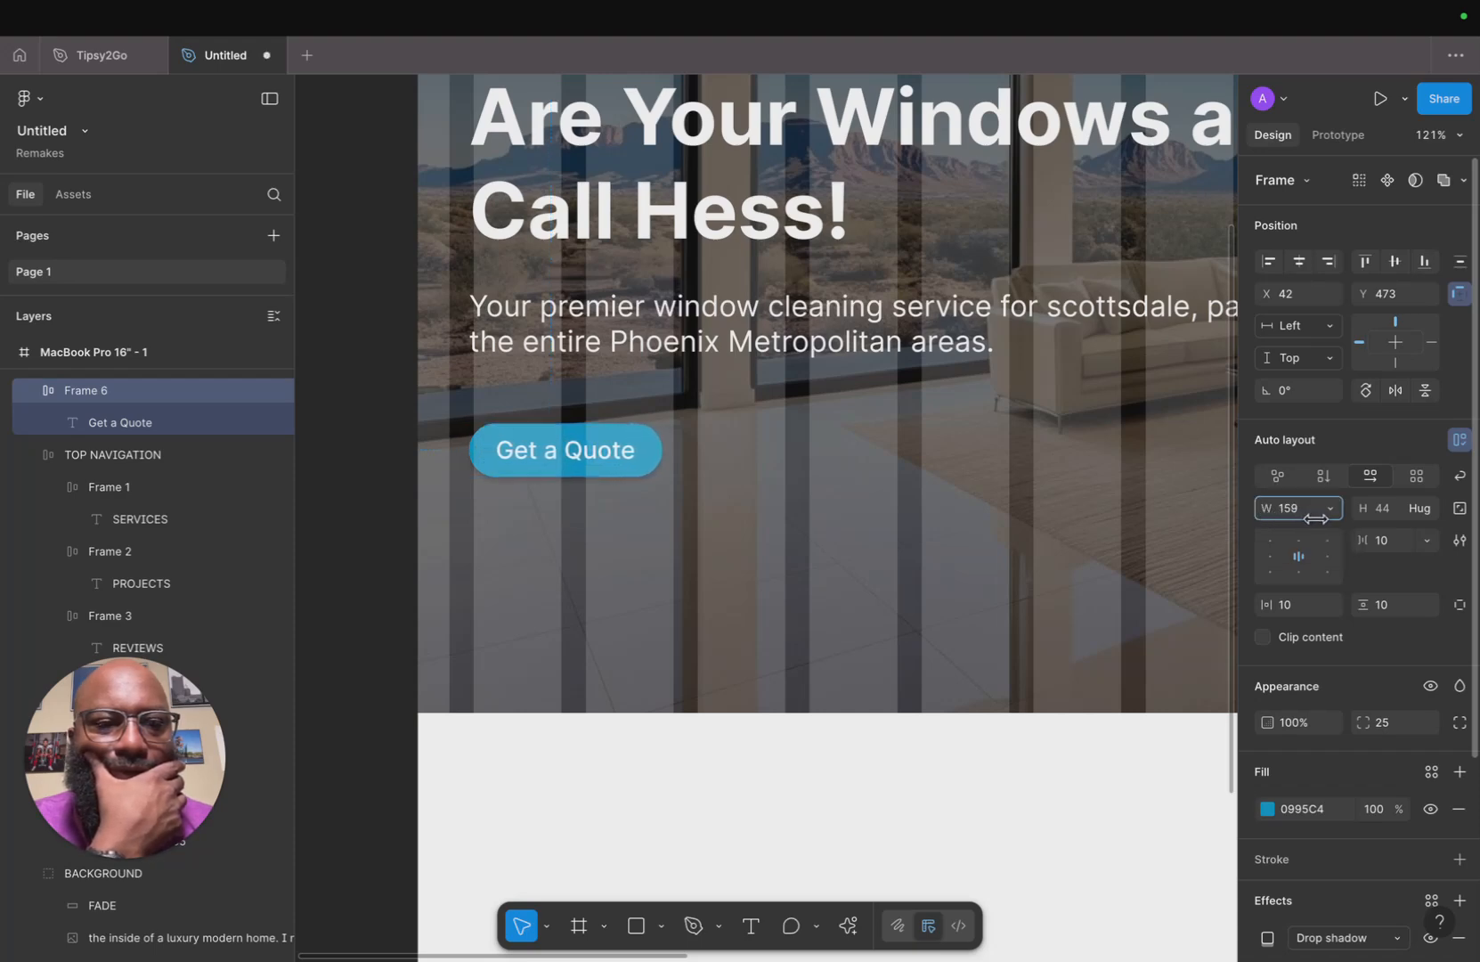
left_click(703, 514)
scroll(834, 507, "down", 5)
scroll(835, 507, "right", 5)
scroll(835, 507, "up", 3)
left_click(1140, 493)
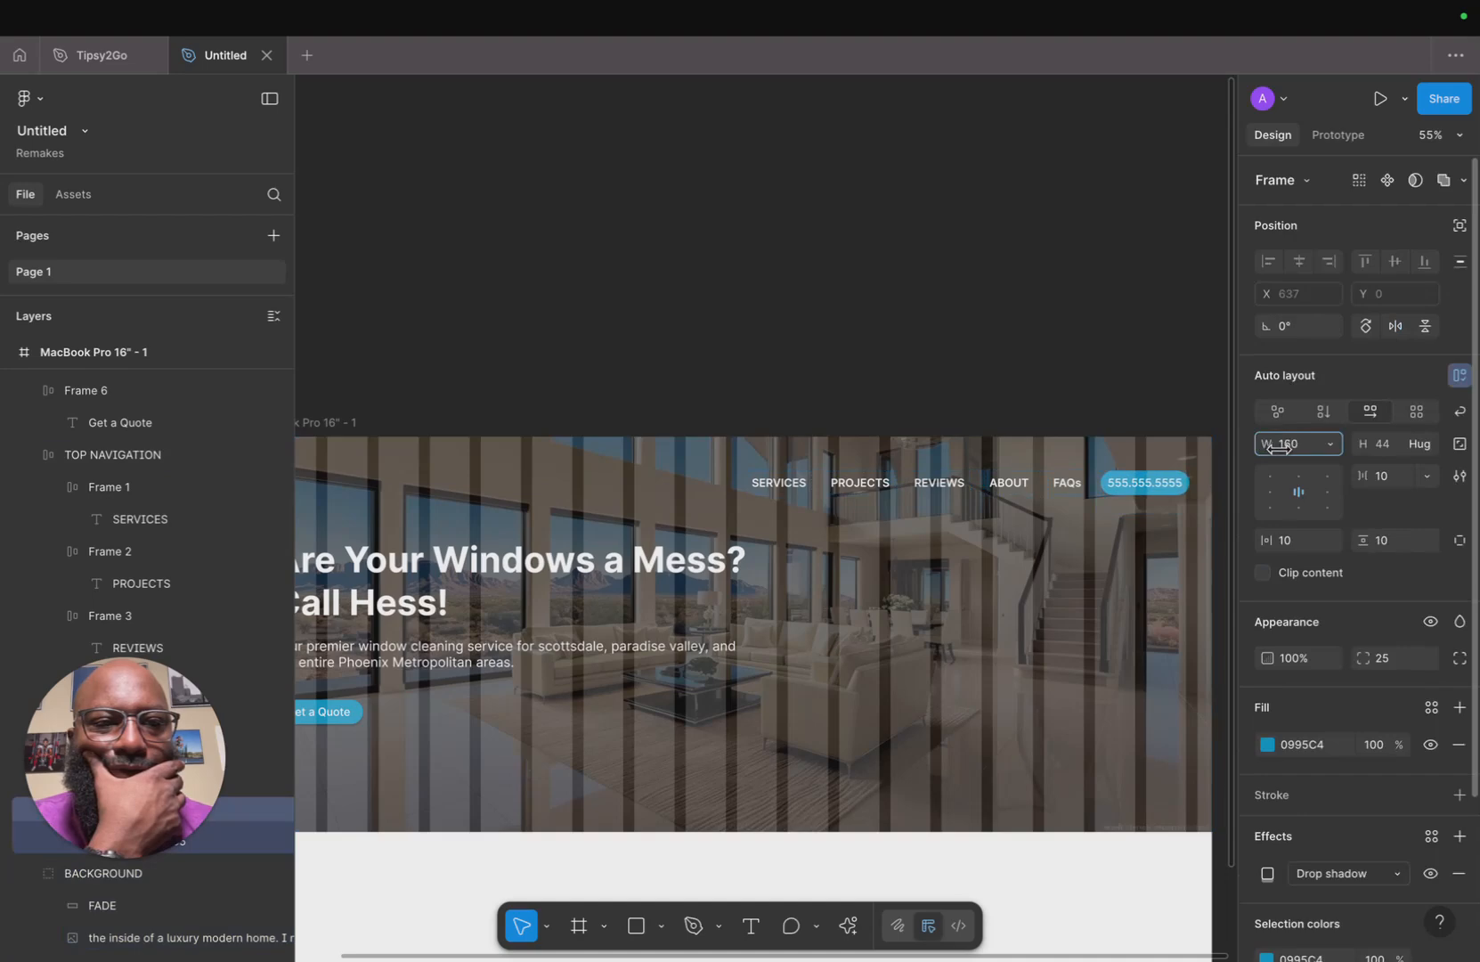
Try to shorten the hero background group and undo the resize.
left_click(1075, 570)
scroll(1075, 572, "down", 5)
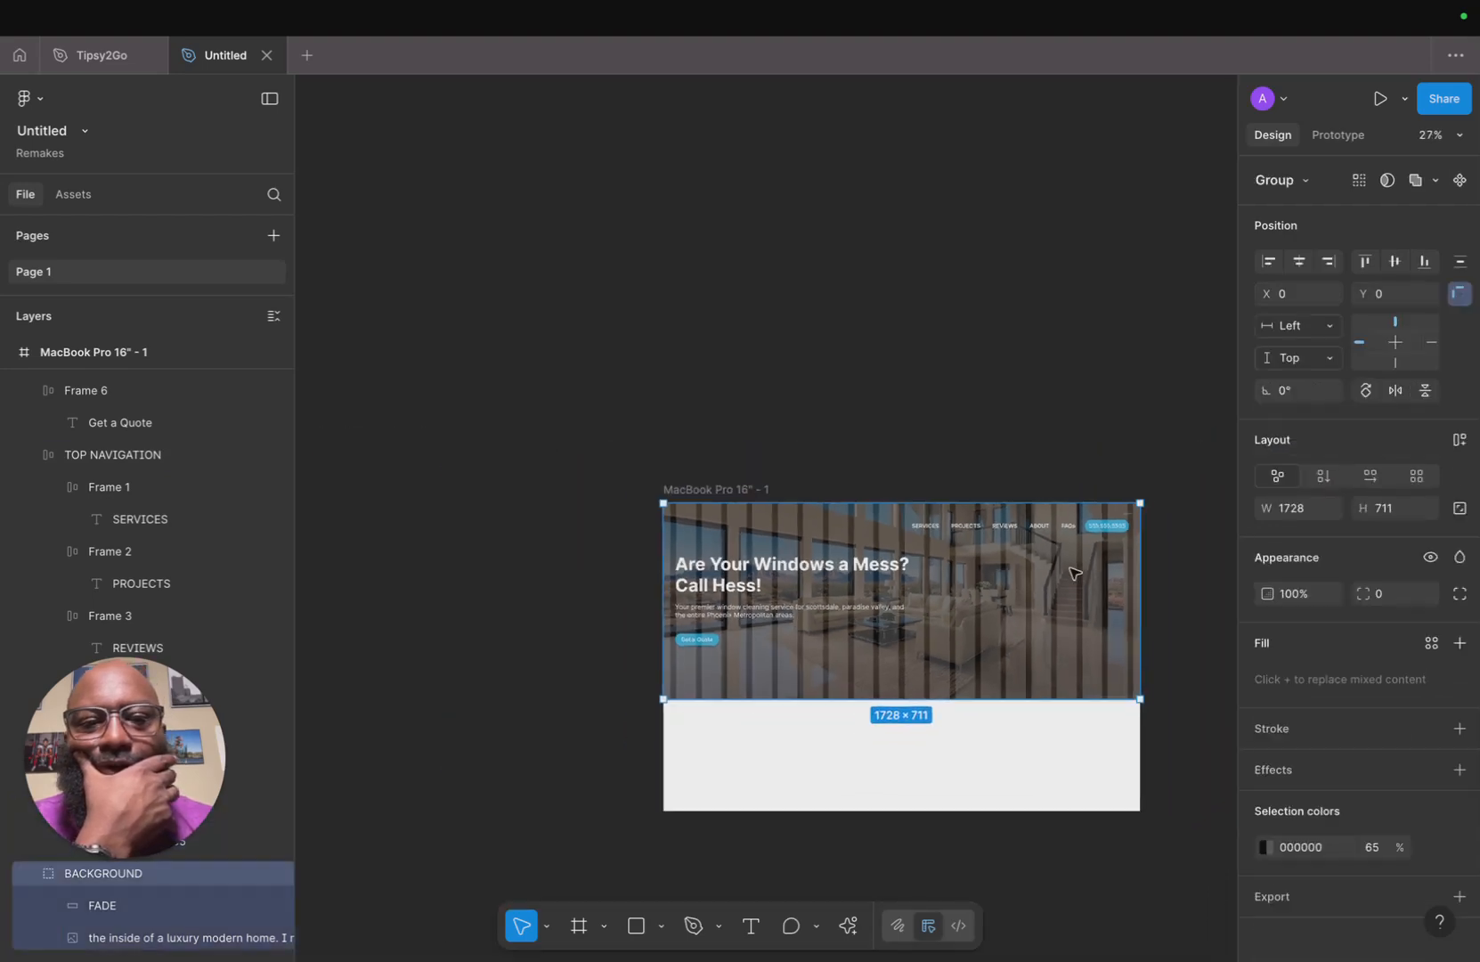
scroll(1075, 572, "down", 2)
scroll(1075, 572, "left", 2)
scroll(786, 580, "up", 5)
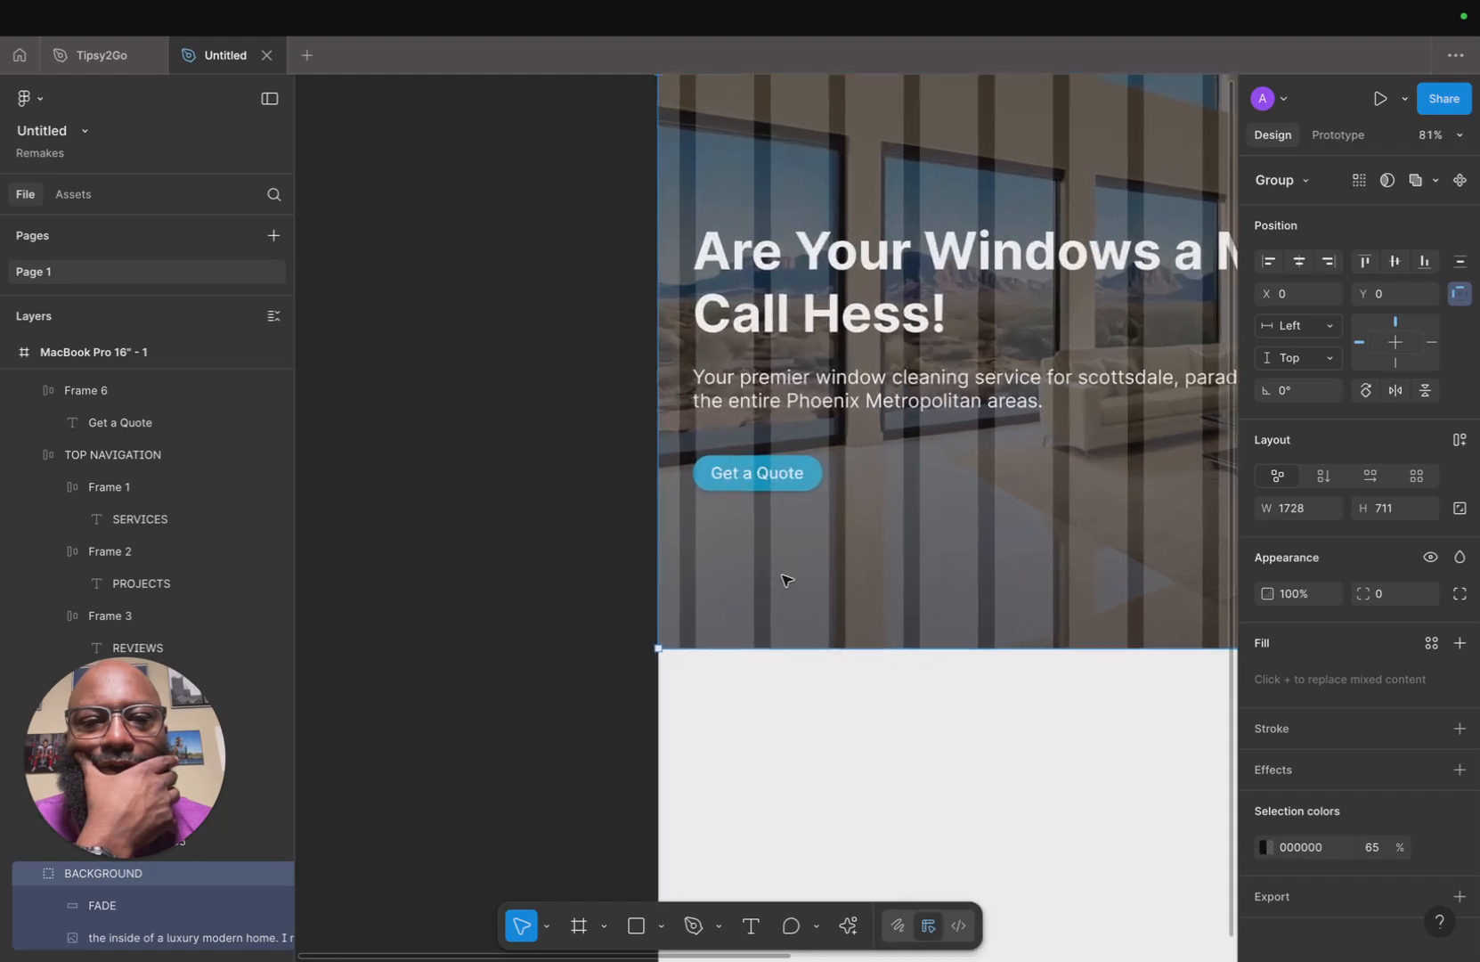
scroll(786, 580, "up", 1)
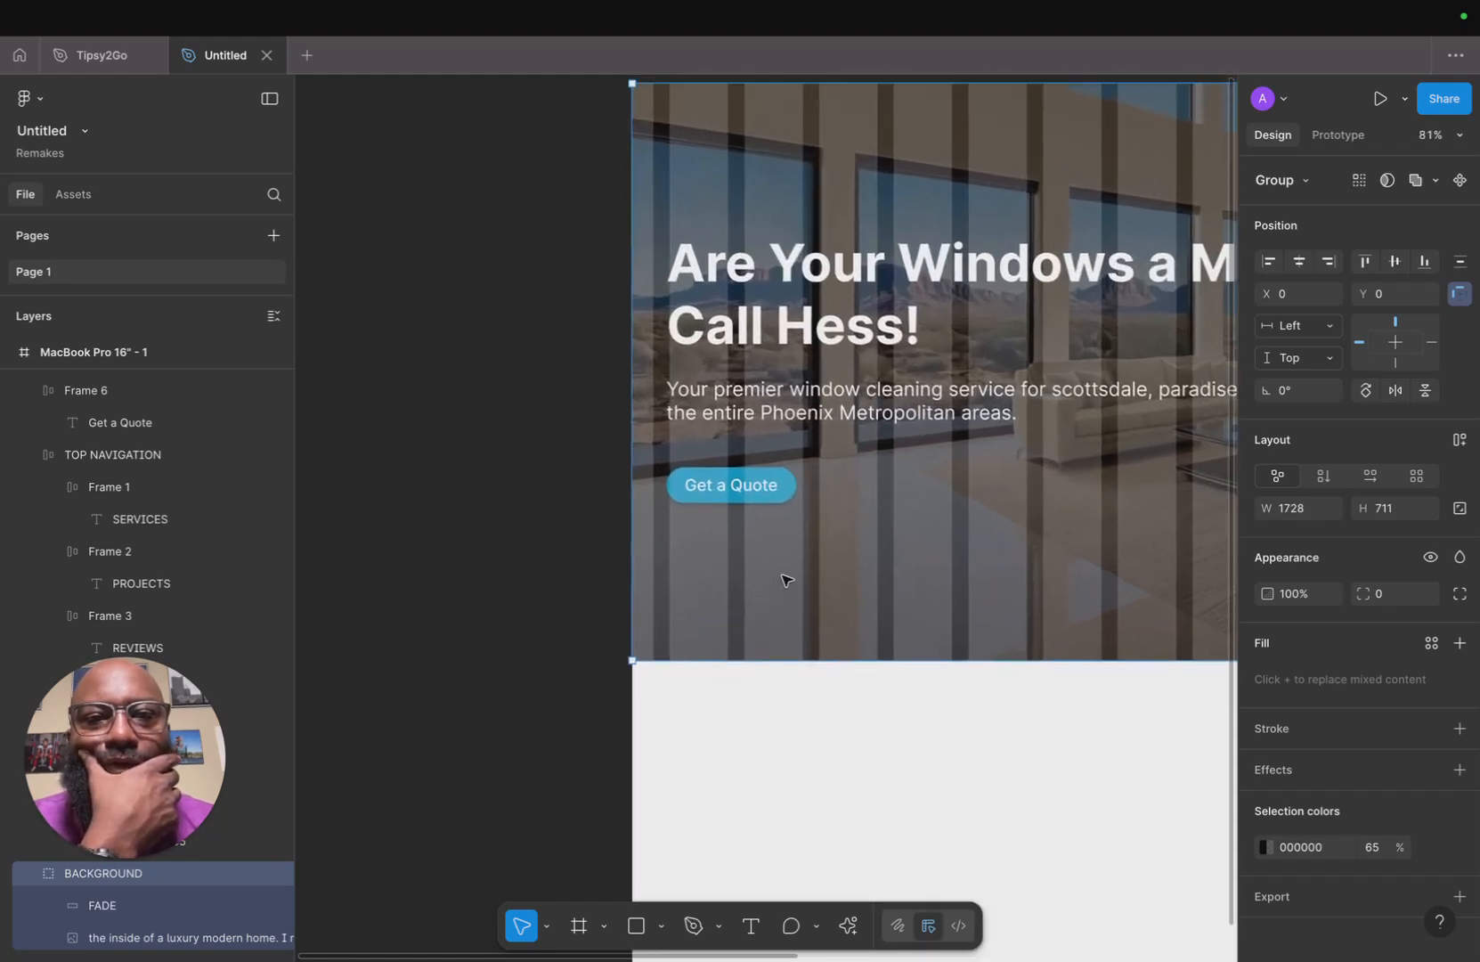
scroll(787, 580, "left", 5)
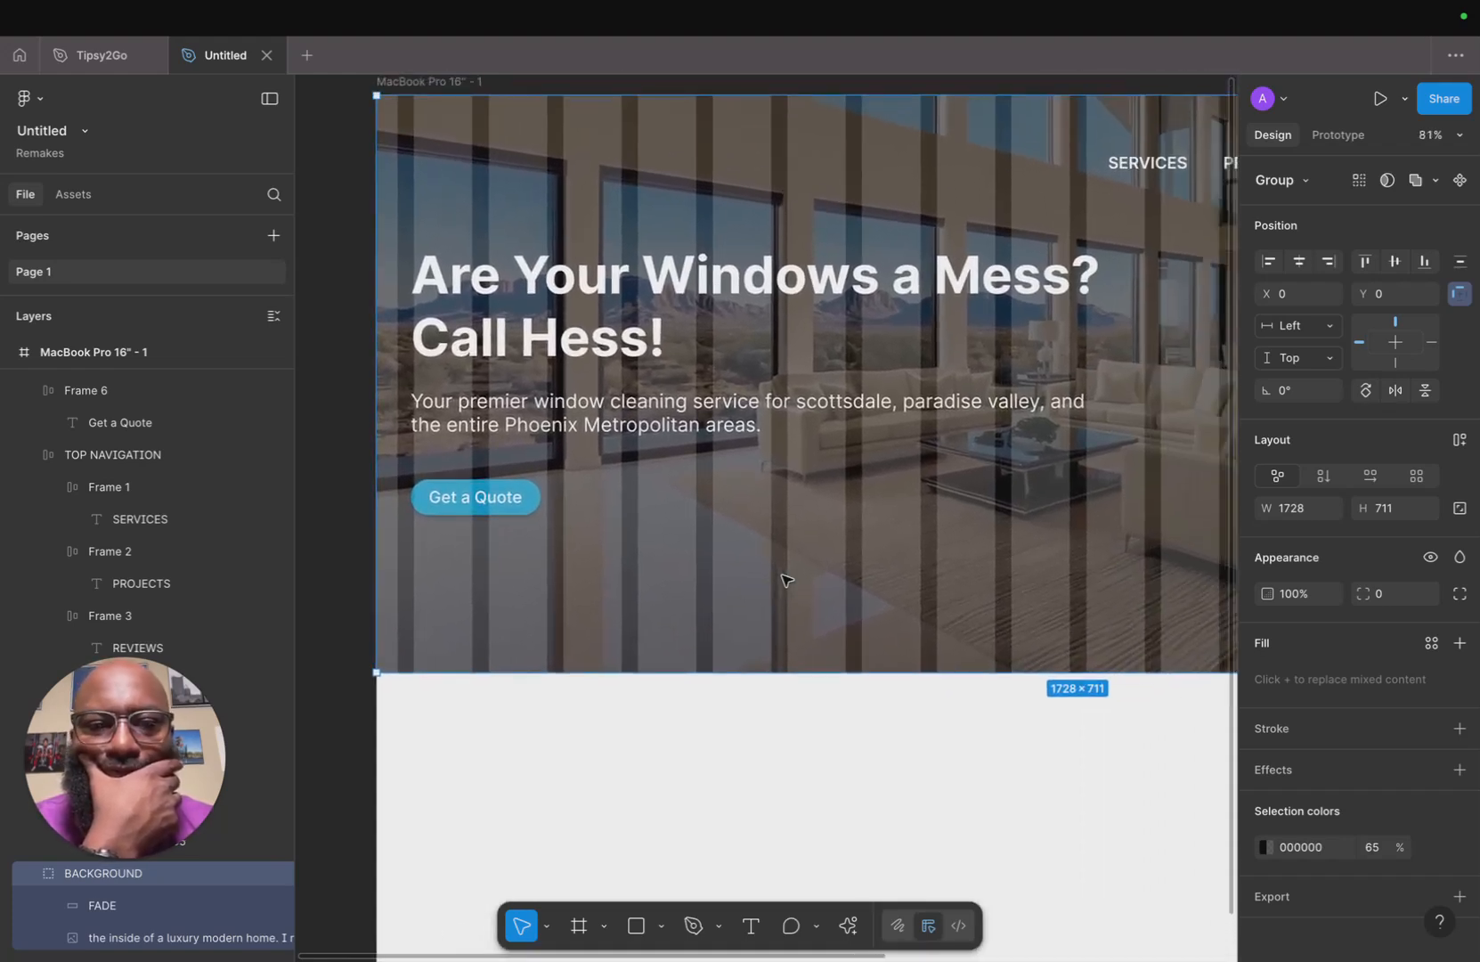
scroll(787, 580, "up", 2)
scroll(786, 580, "right", 2)
scroll(787, 580, "down", 4)
left_click_drag(866, 656, 869, 612)
key("ctrl+z")
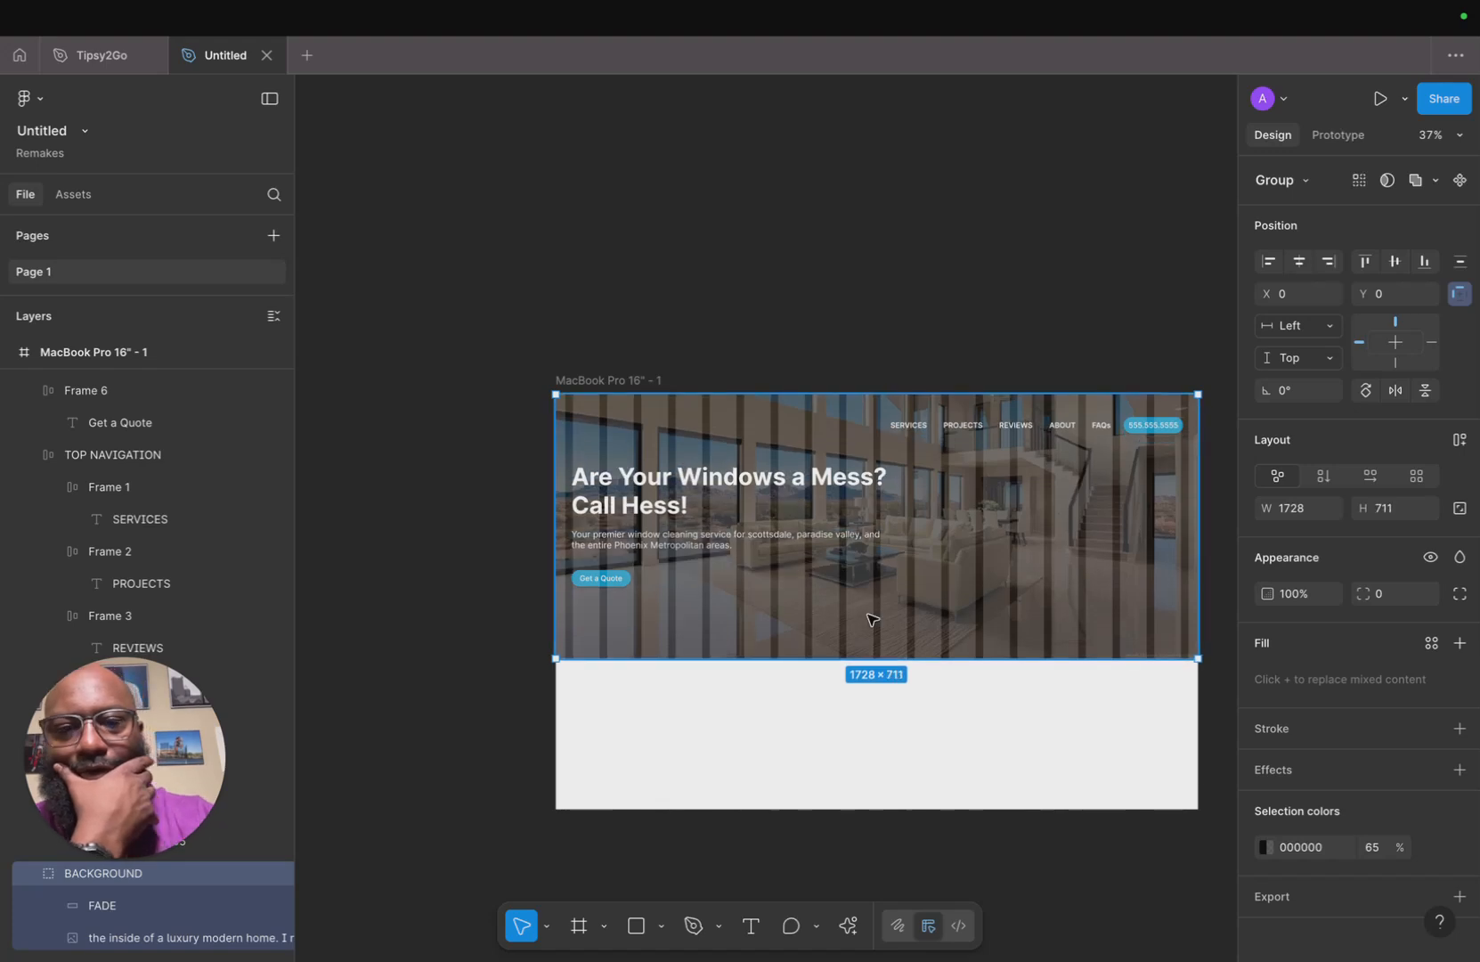
Shorten the hero image and the FADE overlay to a height of 607, then preview the frame in presentation view.
double_click(1091, 632)
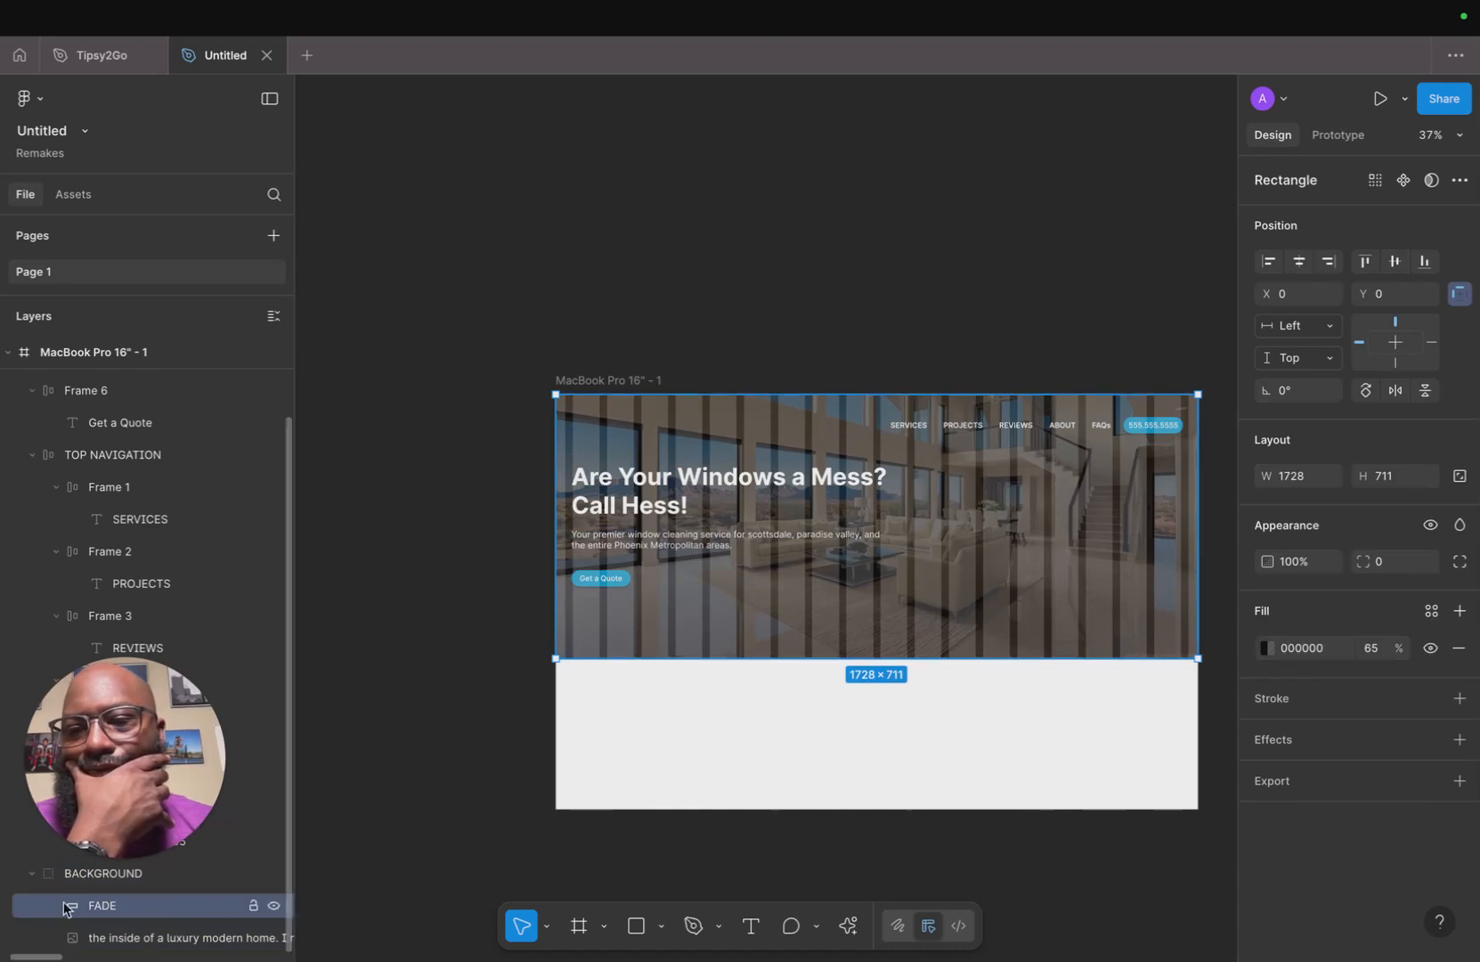
left_click(153, 935)
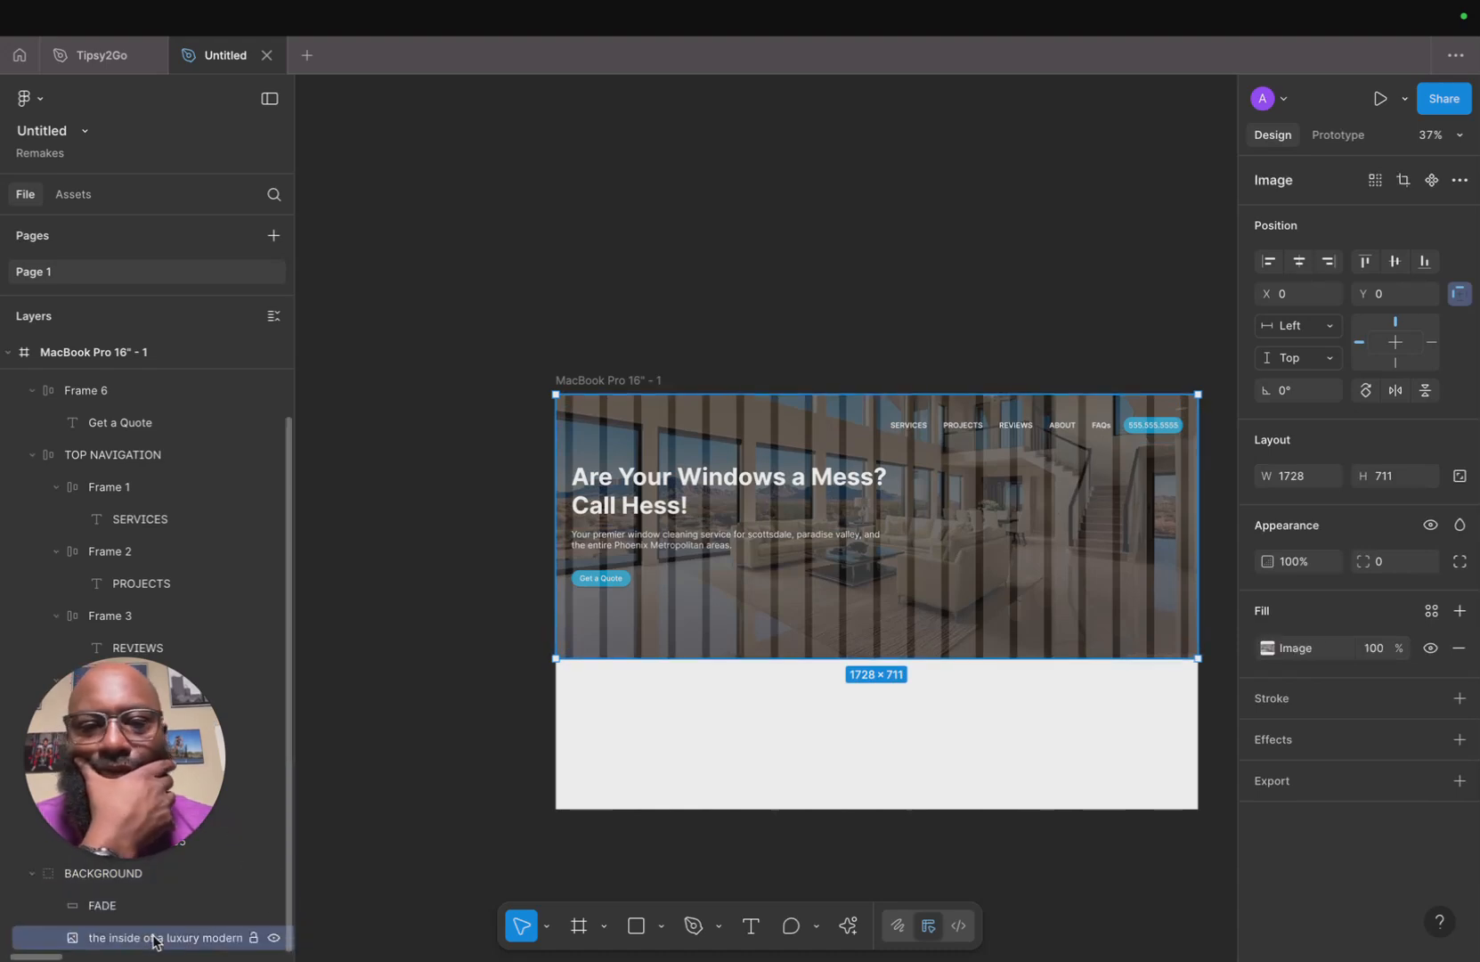
left_click(1266, 648)
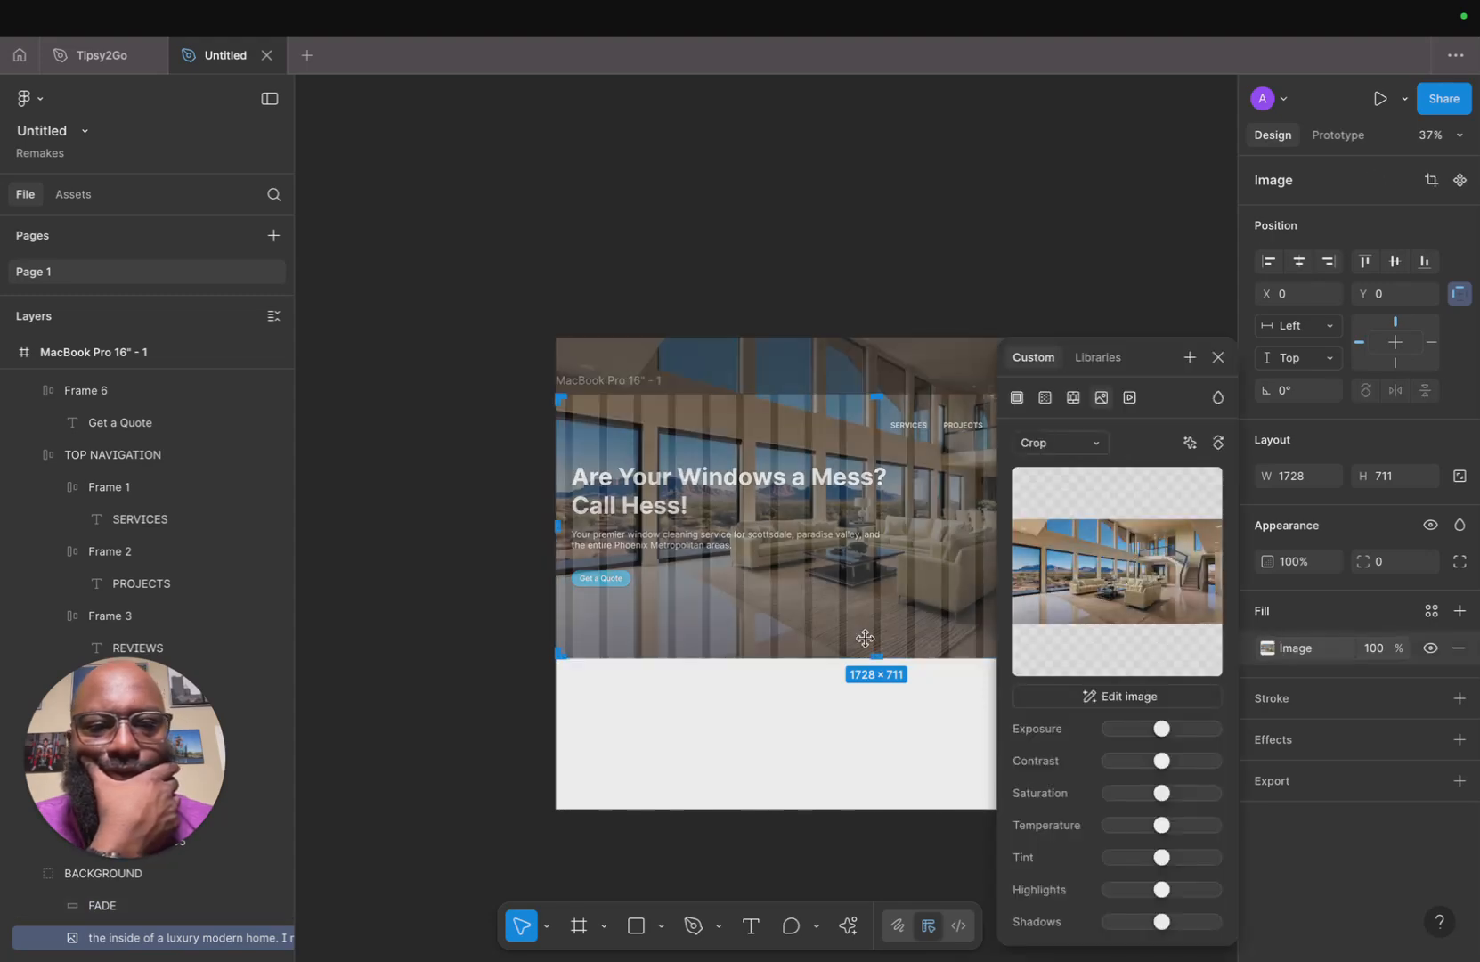
left_click_drag(878, 655, 878, 619)
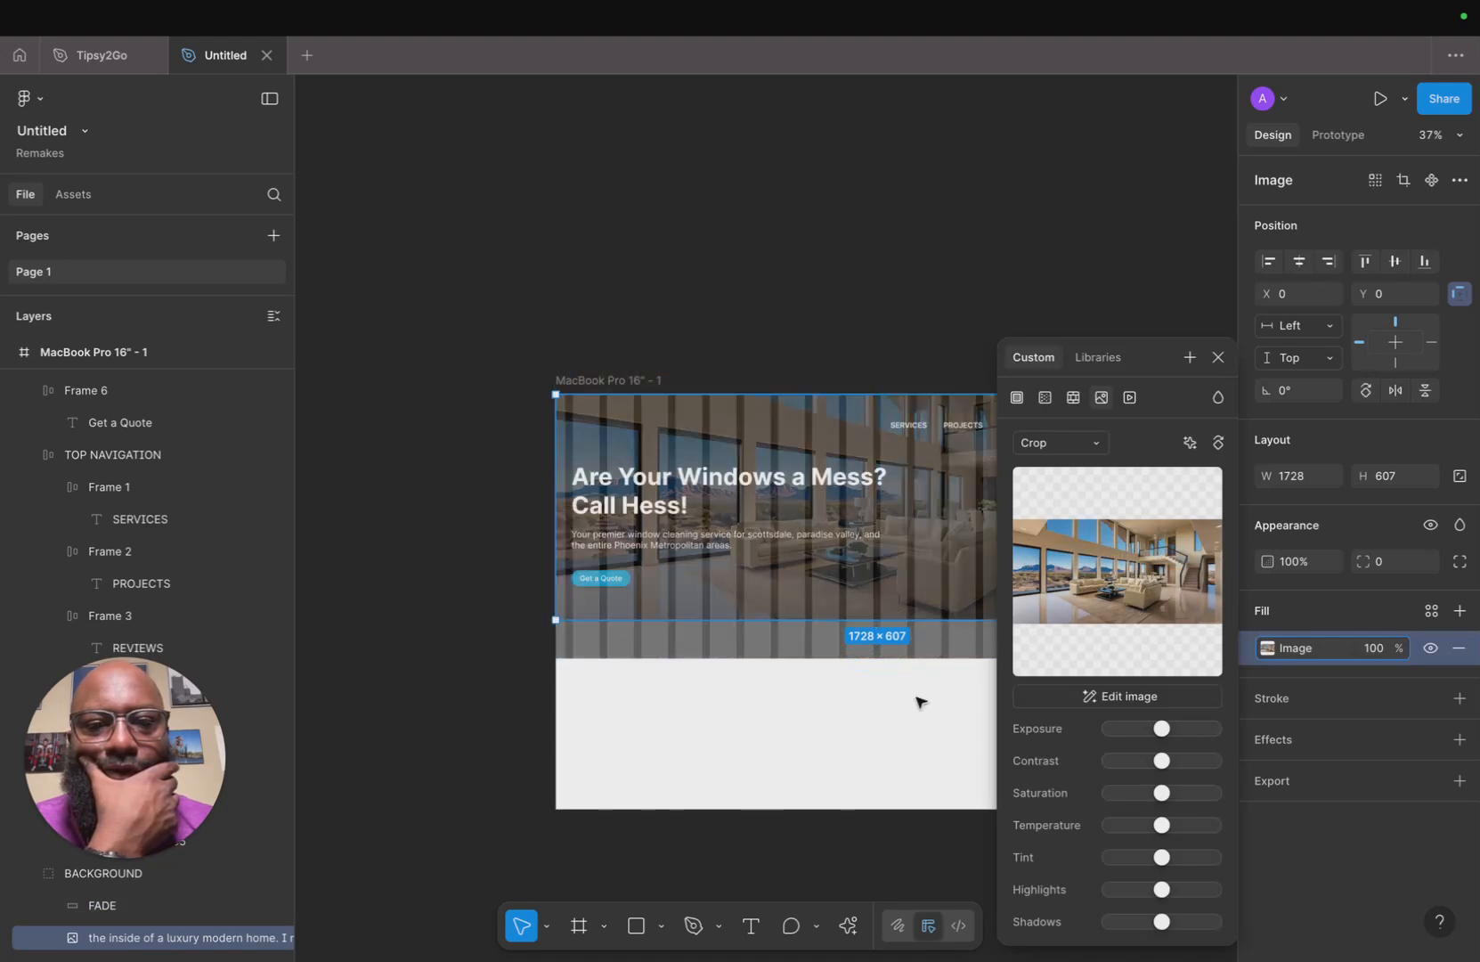
left_click(937, 650)
left_click_drag(937, 659, 940, 615)
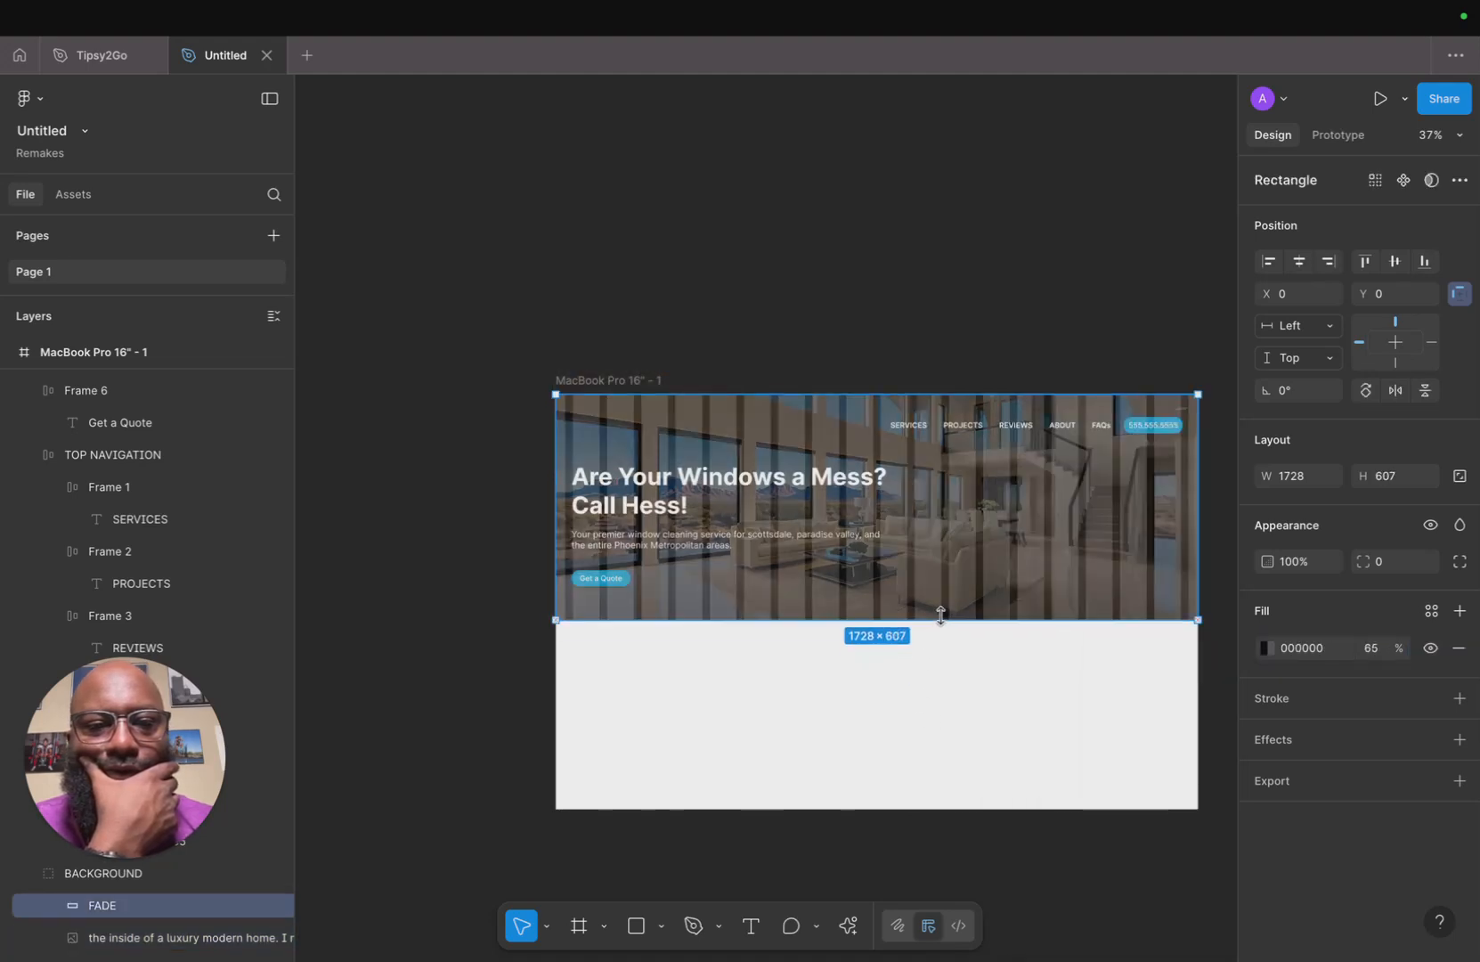
left_click(955, 724)
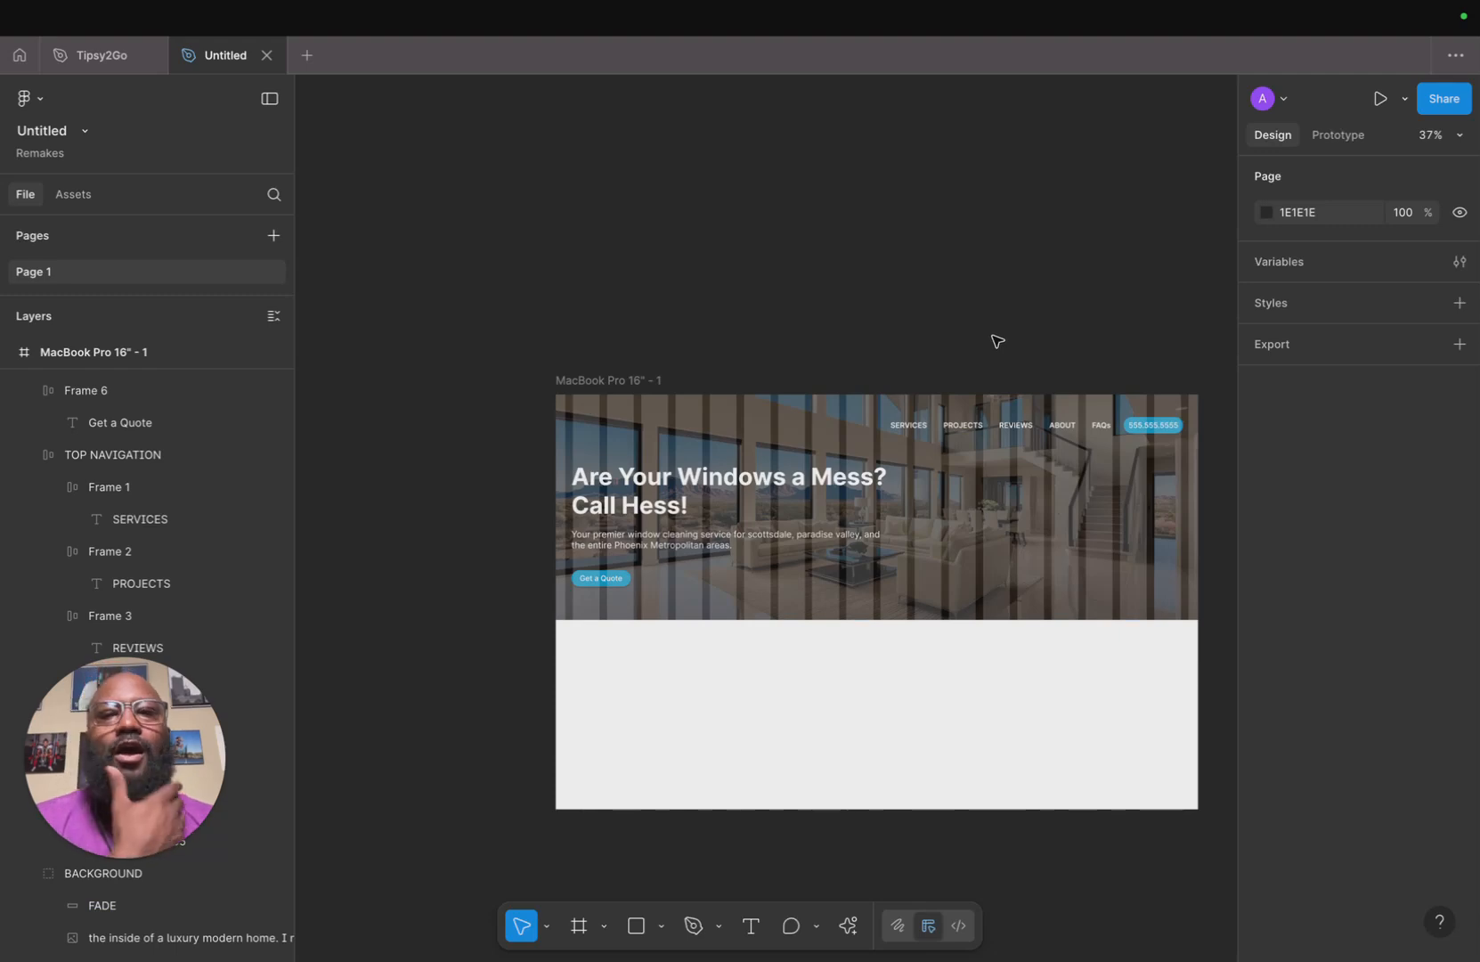
left_click(599, 381)
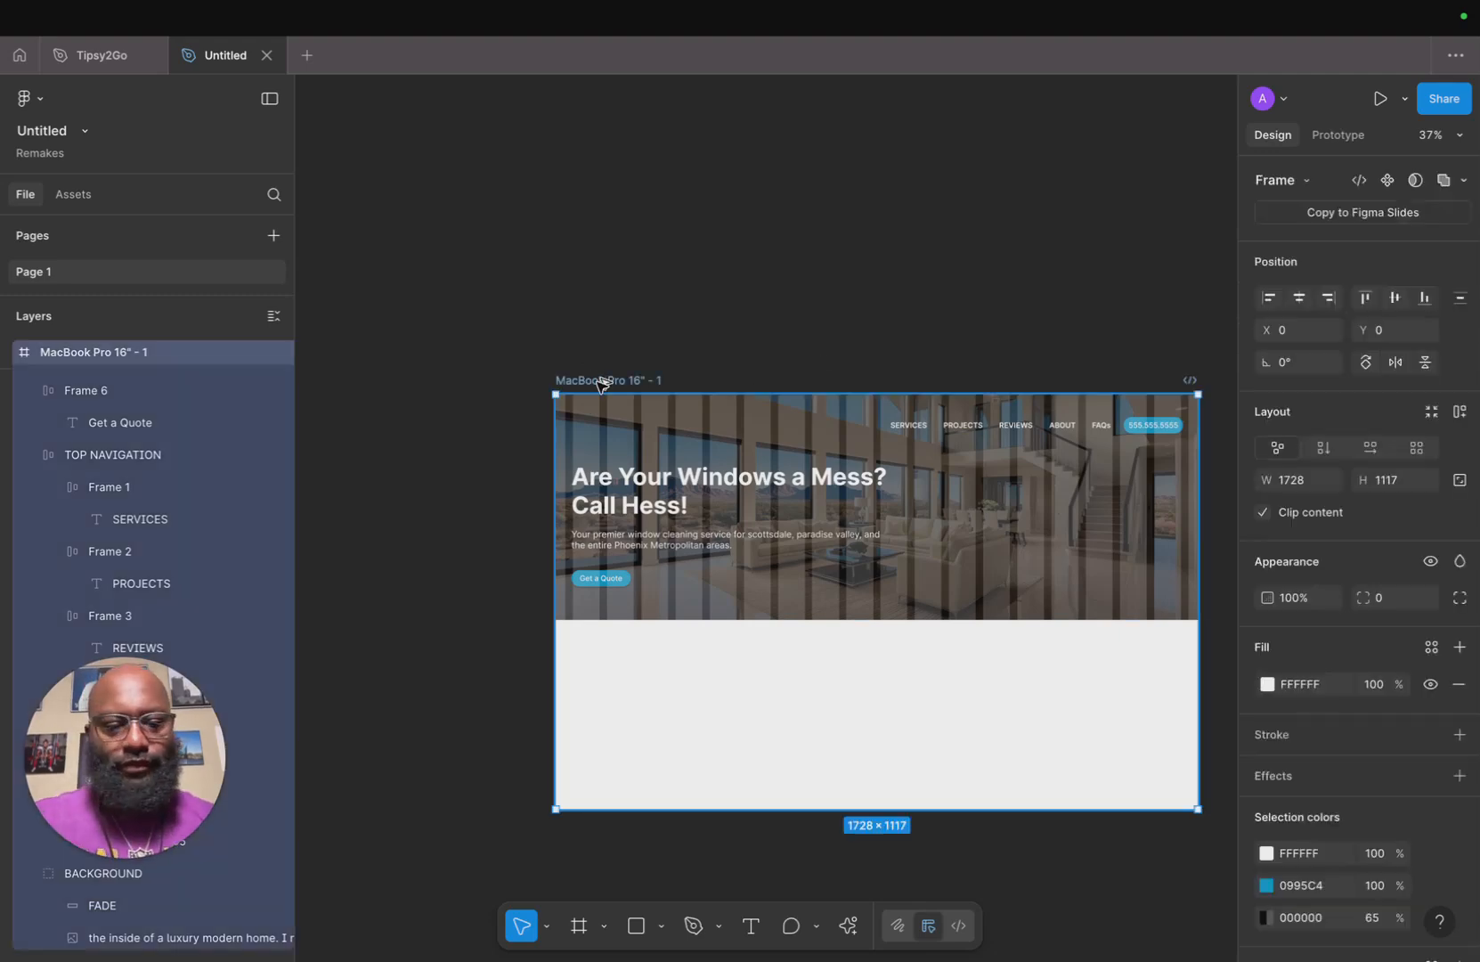
key("super+alt+Return")
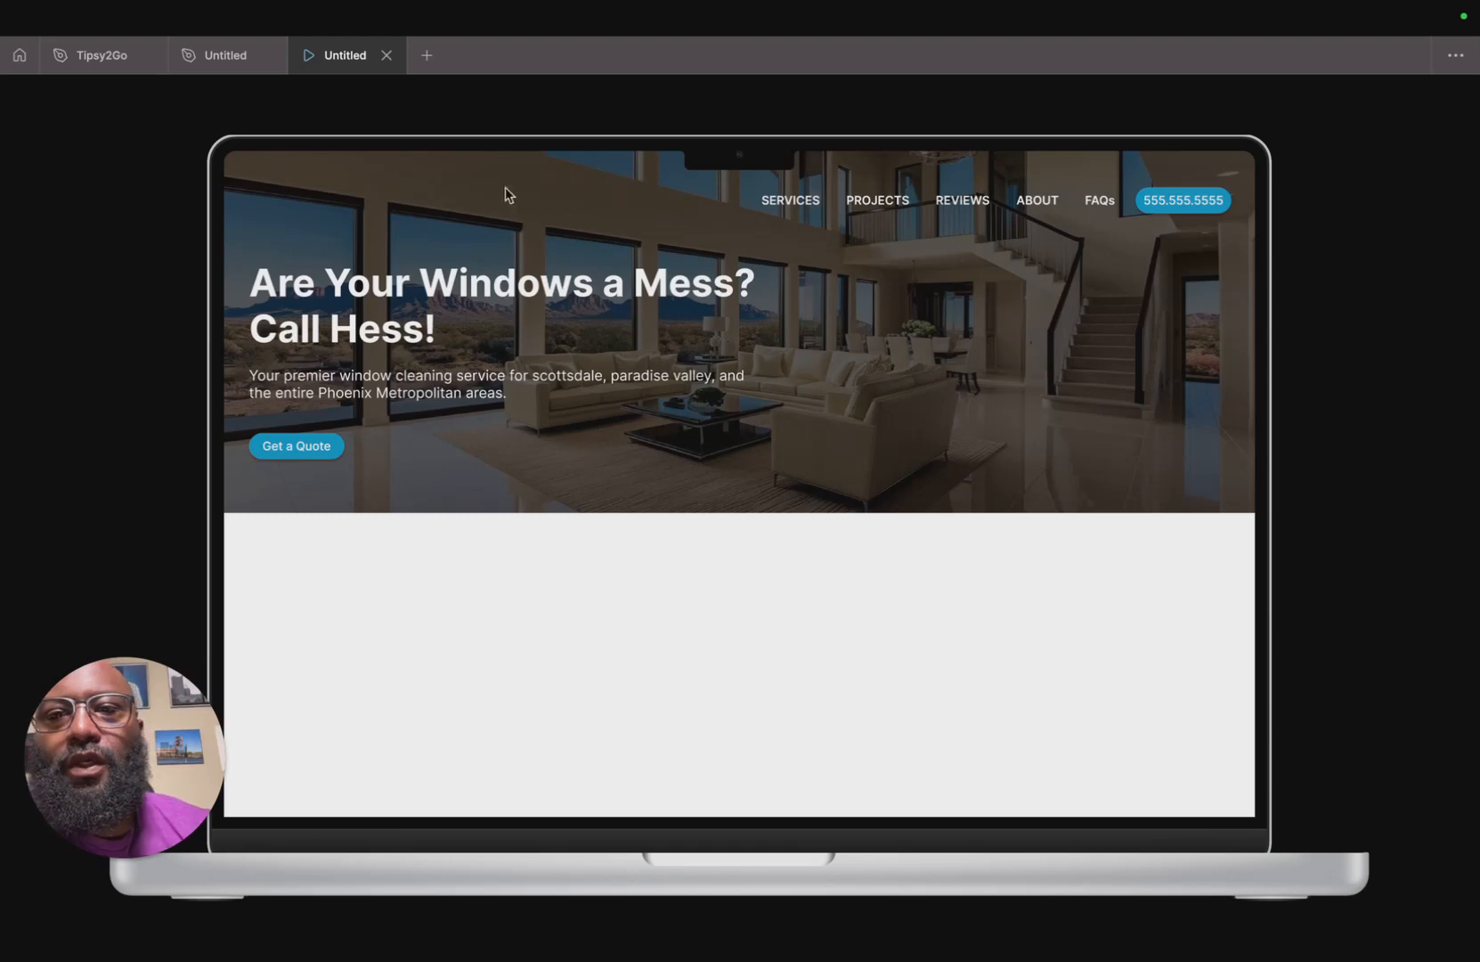
Browse the Hess Cleaning website's hero text and Services page for reference.
mouse_move(419, 957)
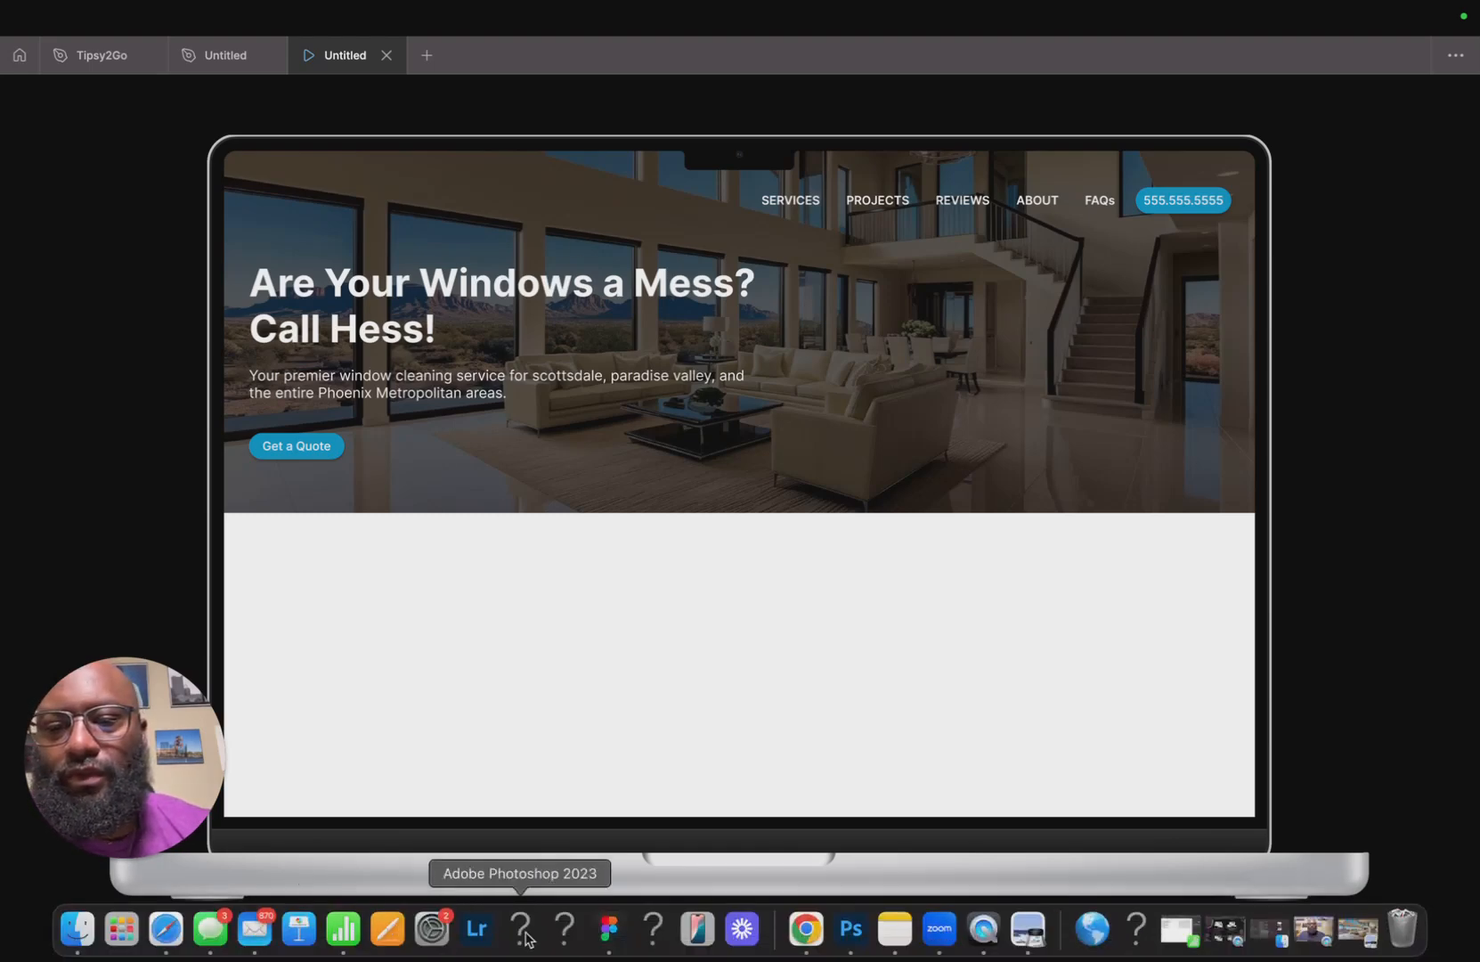
left_click(169, 931)
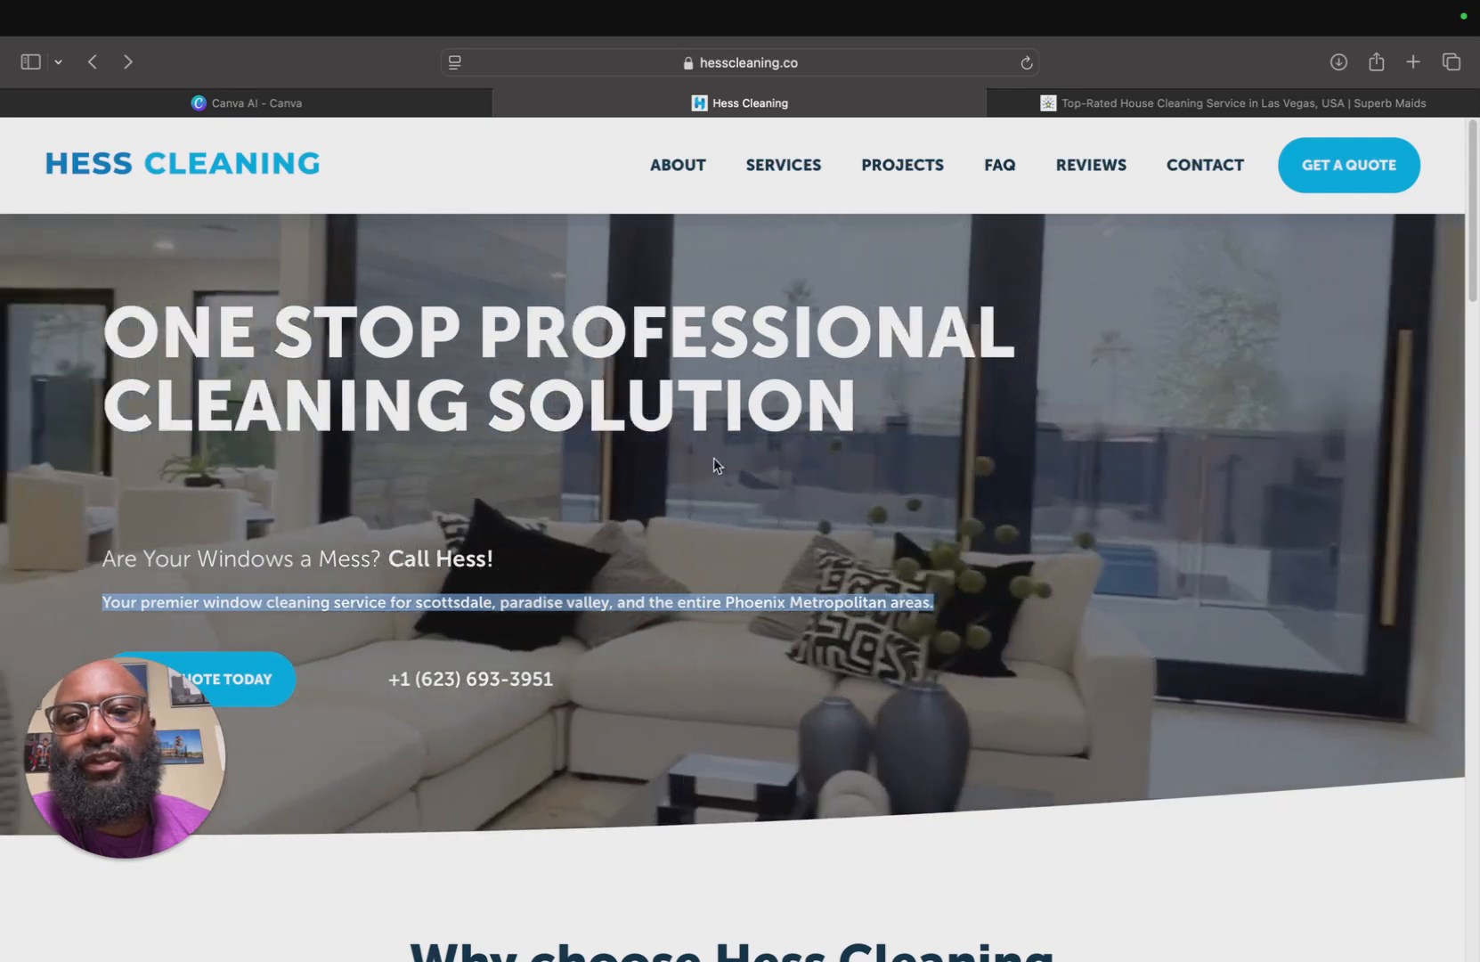
left_click(713, 459)
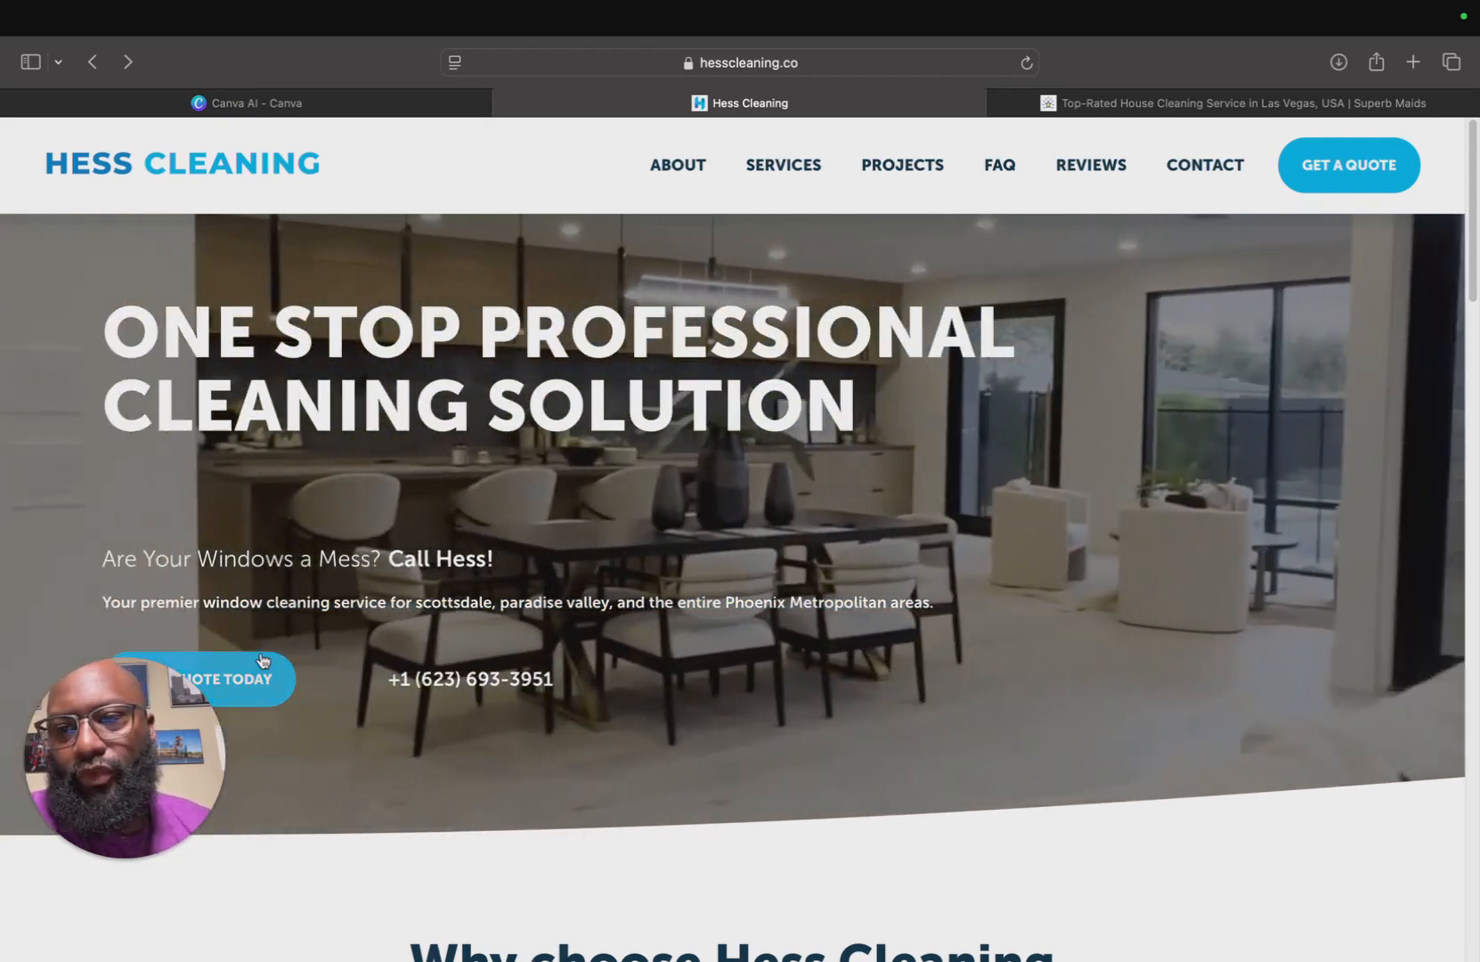
left_click_drag(99, 553, 493, 559)
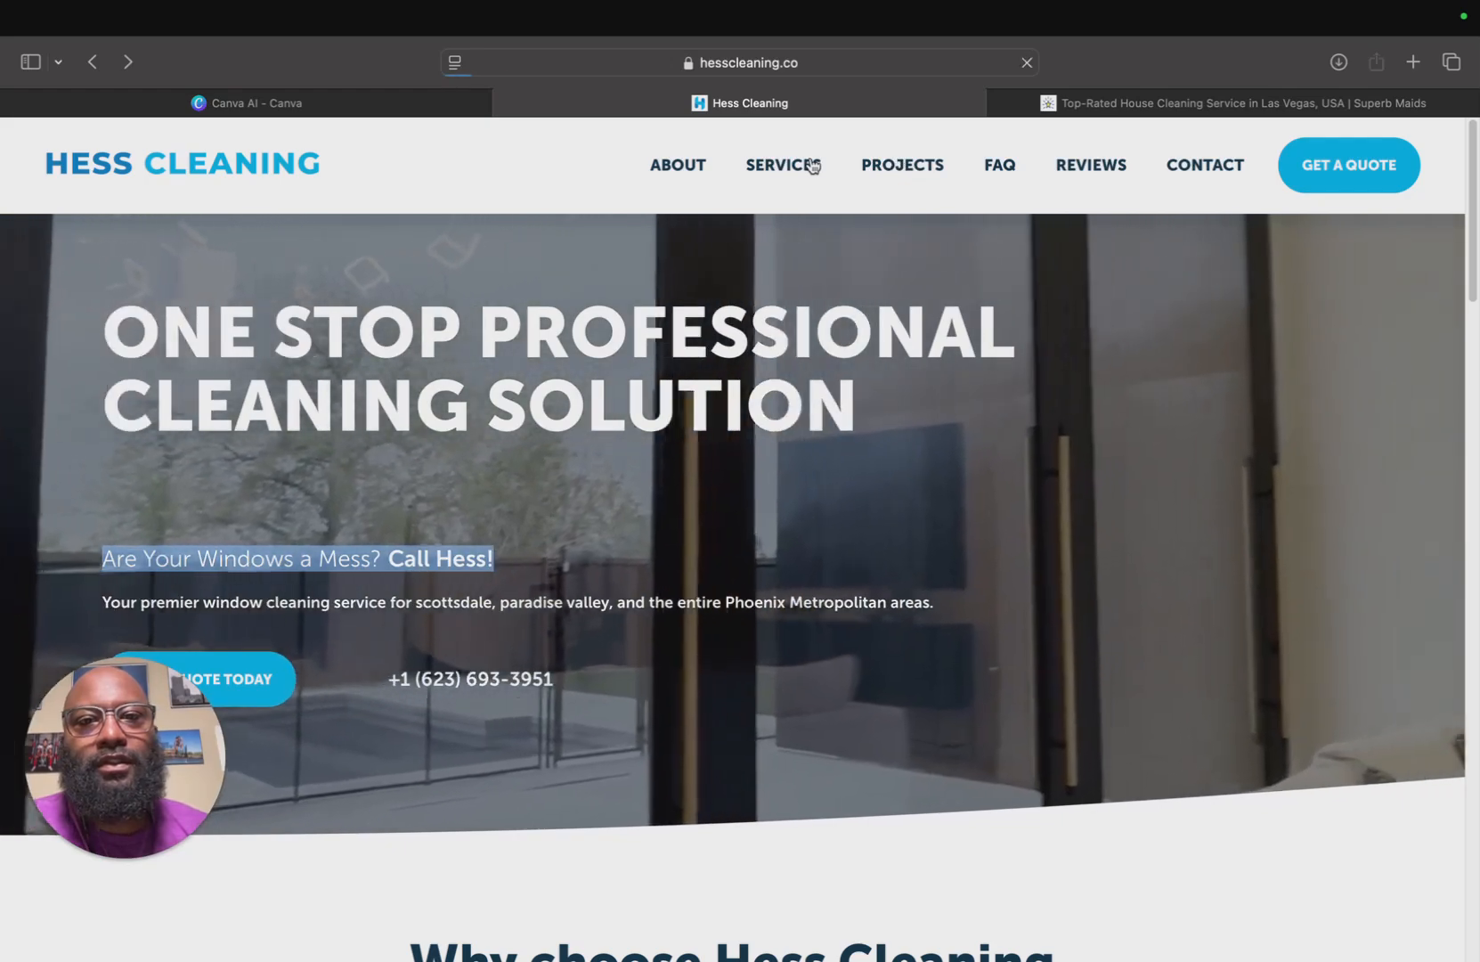
left_click(810, 165)
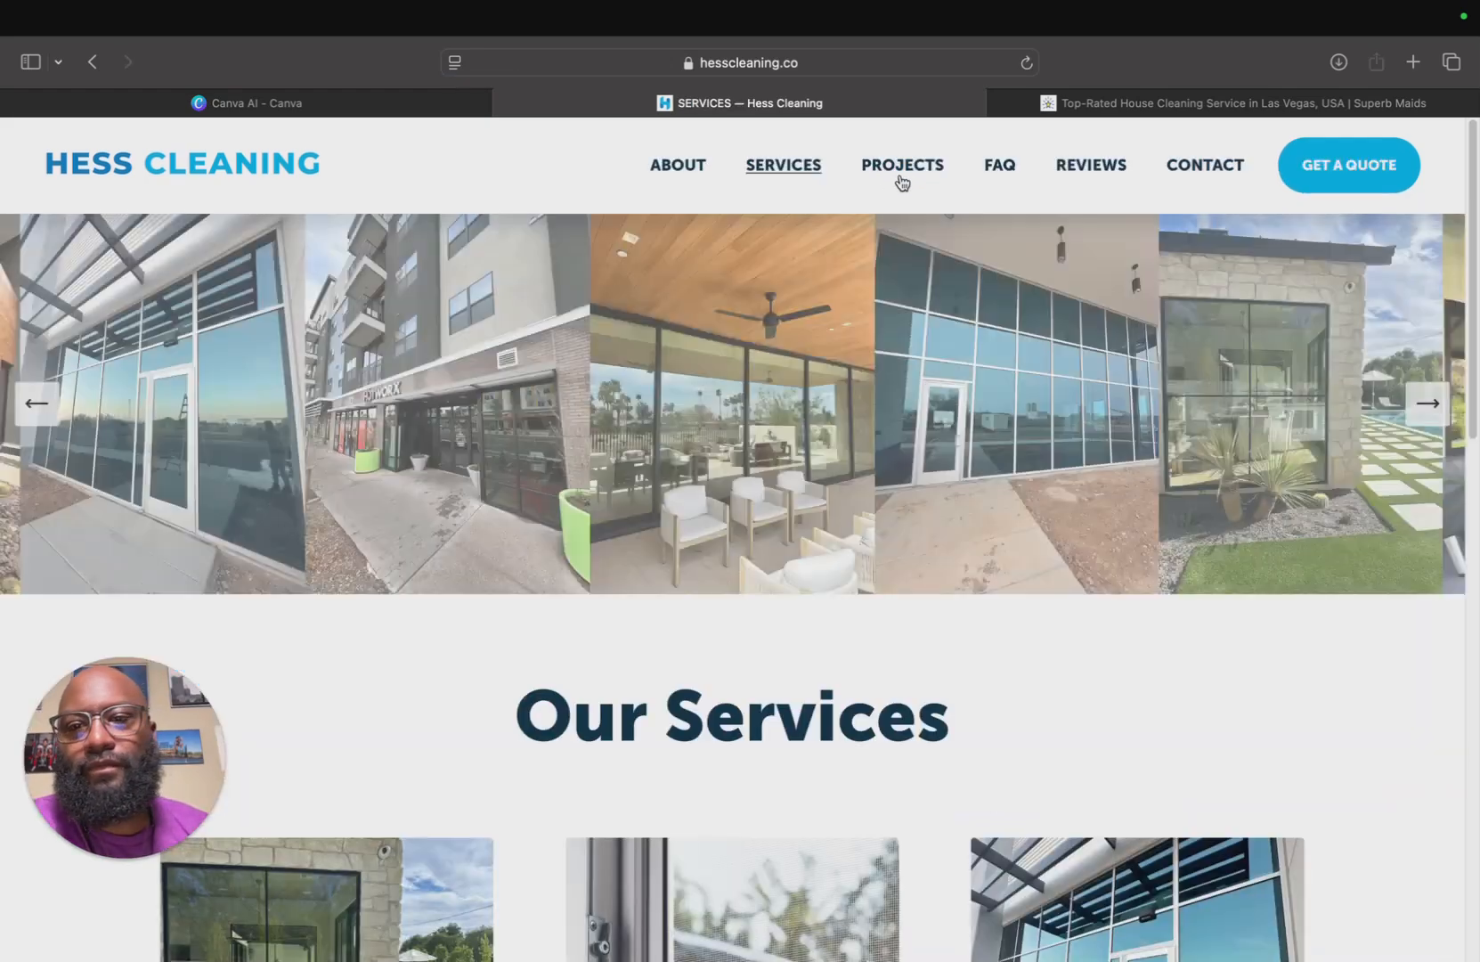
scroll(881, 405, "down", 5)
scroll(882, 404, "down", 5)
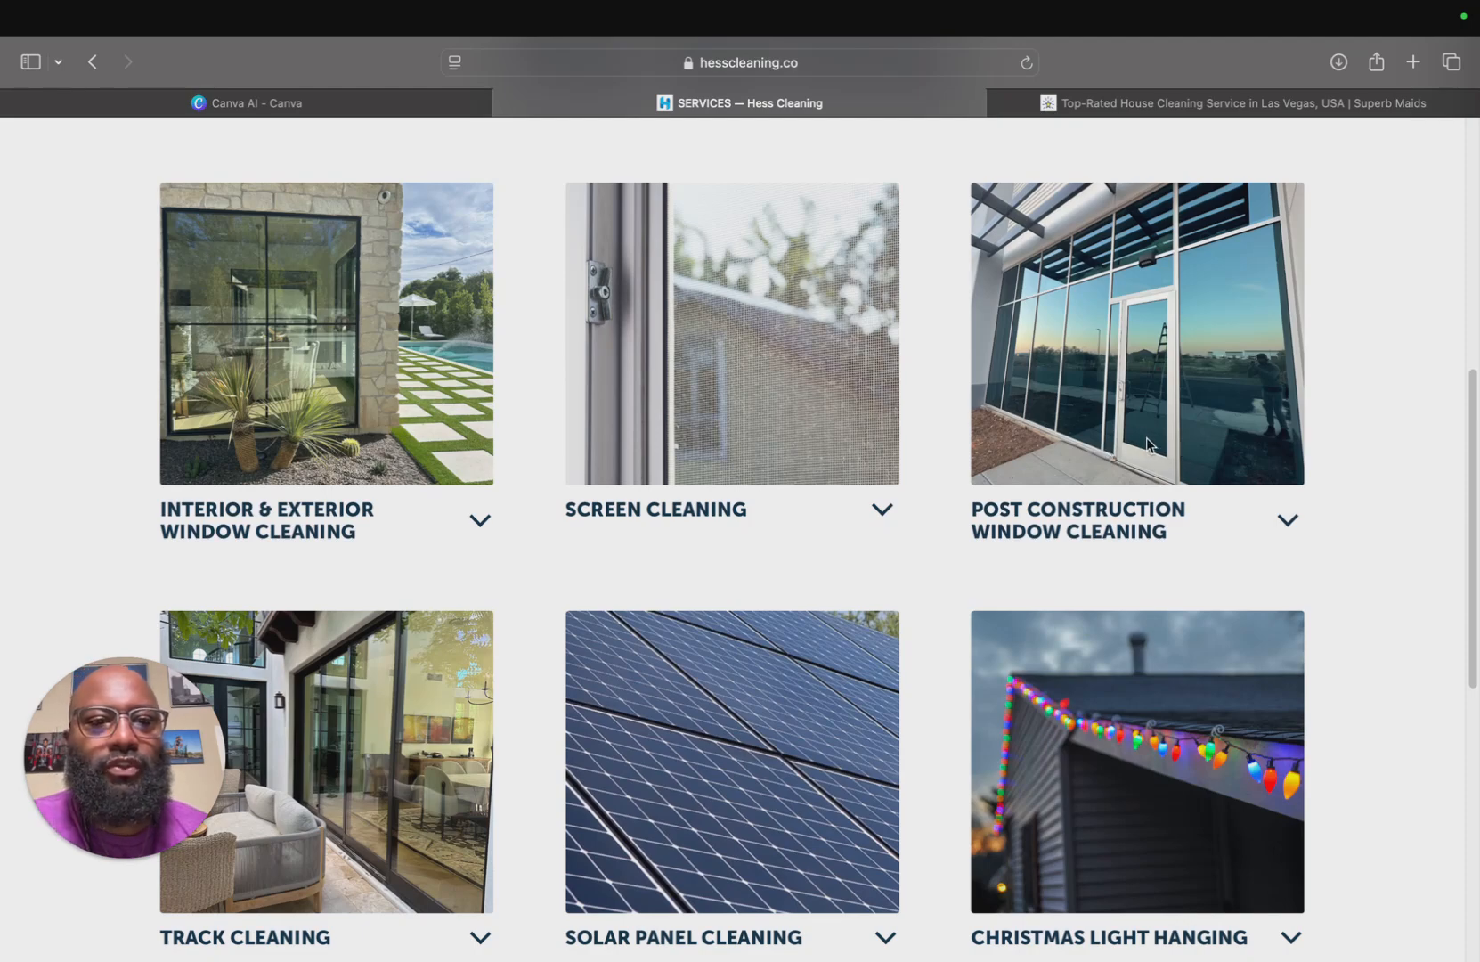
scroll(748, 420, "down", 5)
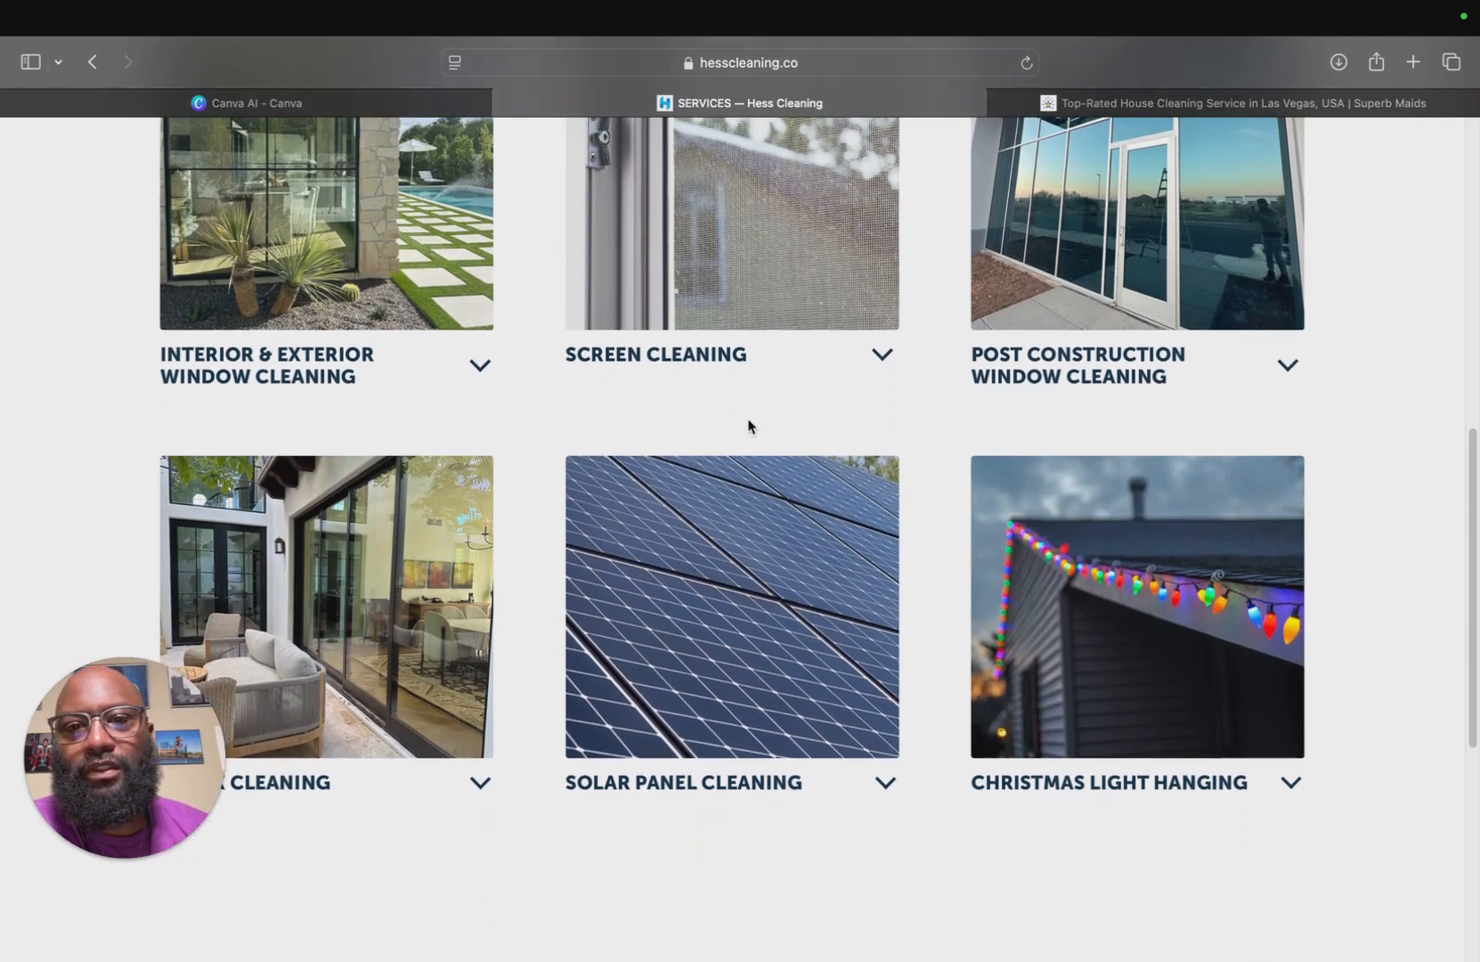
scroll(747, 426, "down", 1)
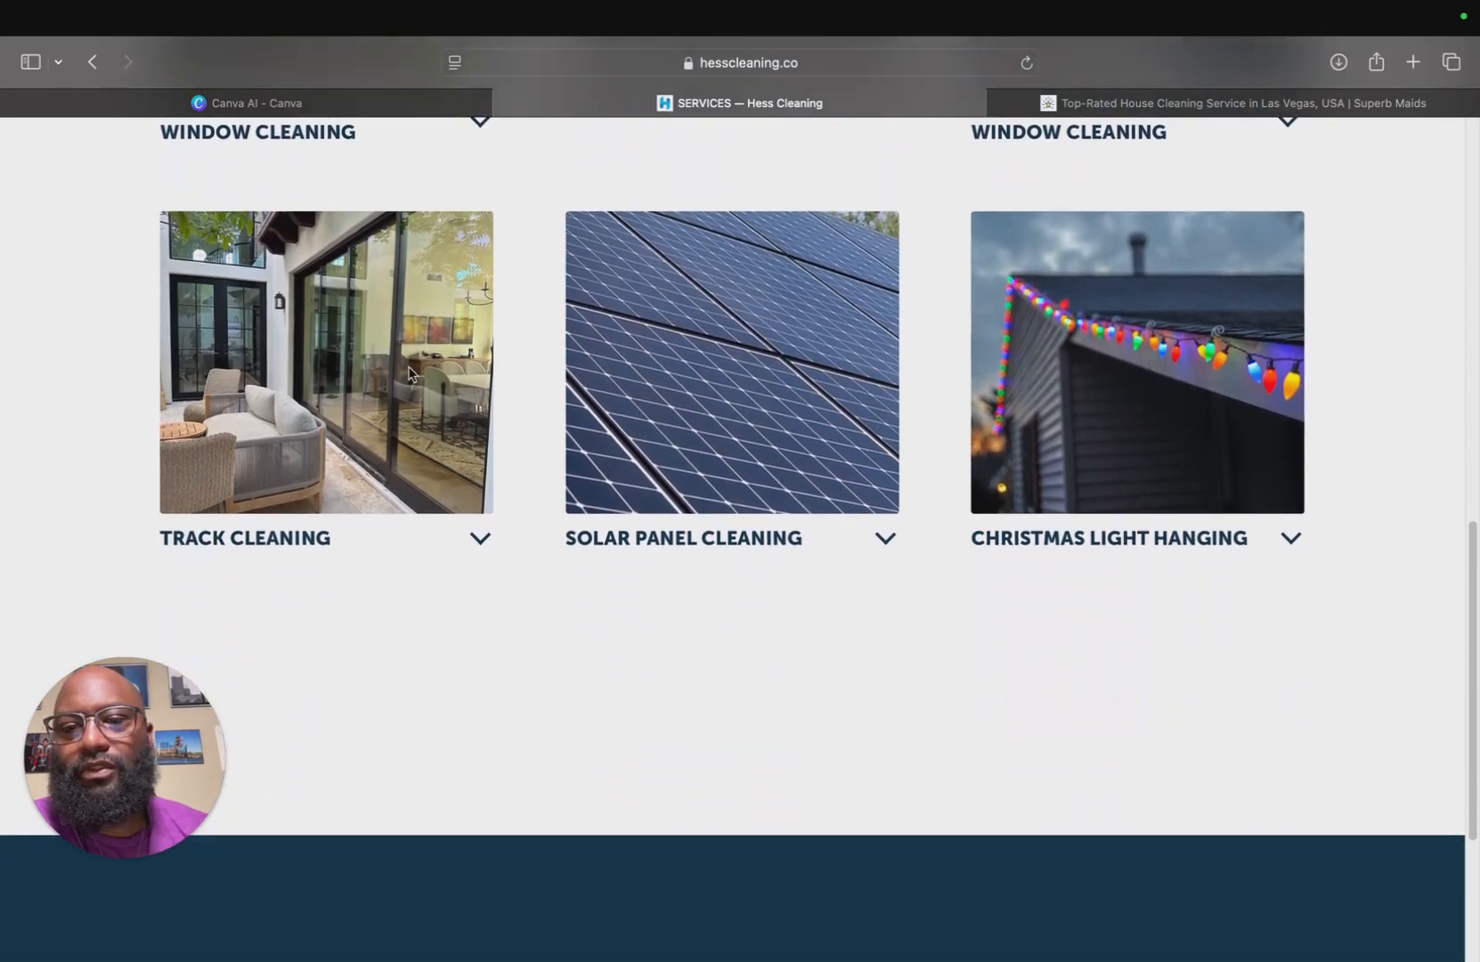
scroll(410, 372, "down", 1)
scroll(410, 372, "up", 15)
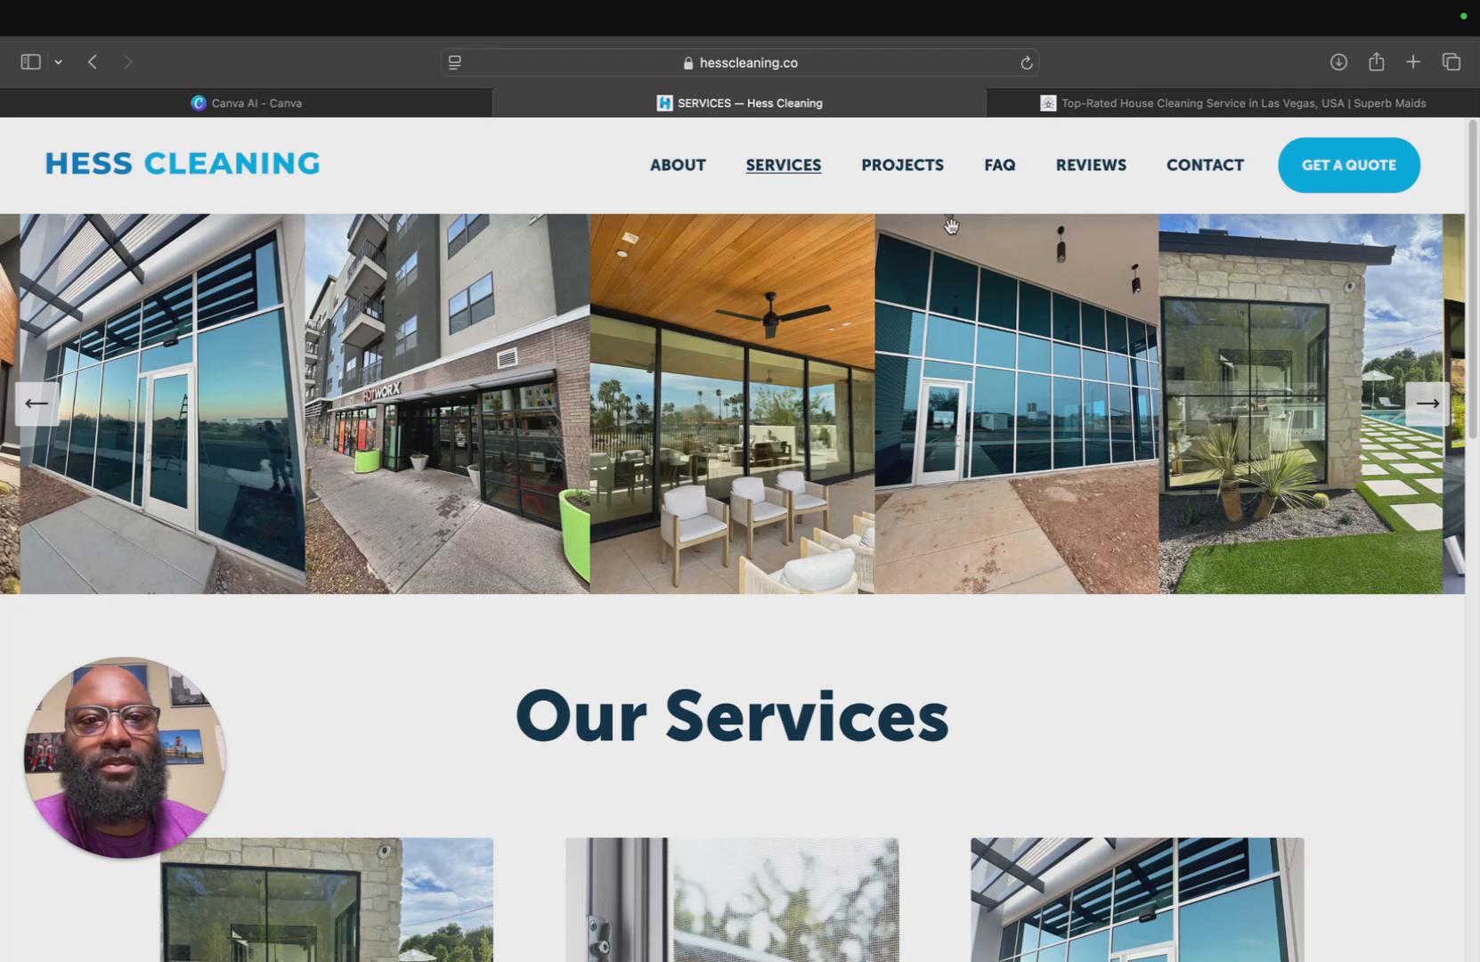
scroll(902, 436, "down", 6)
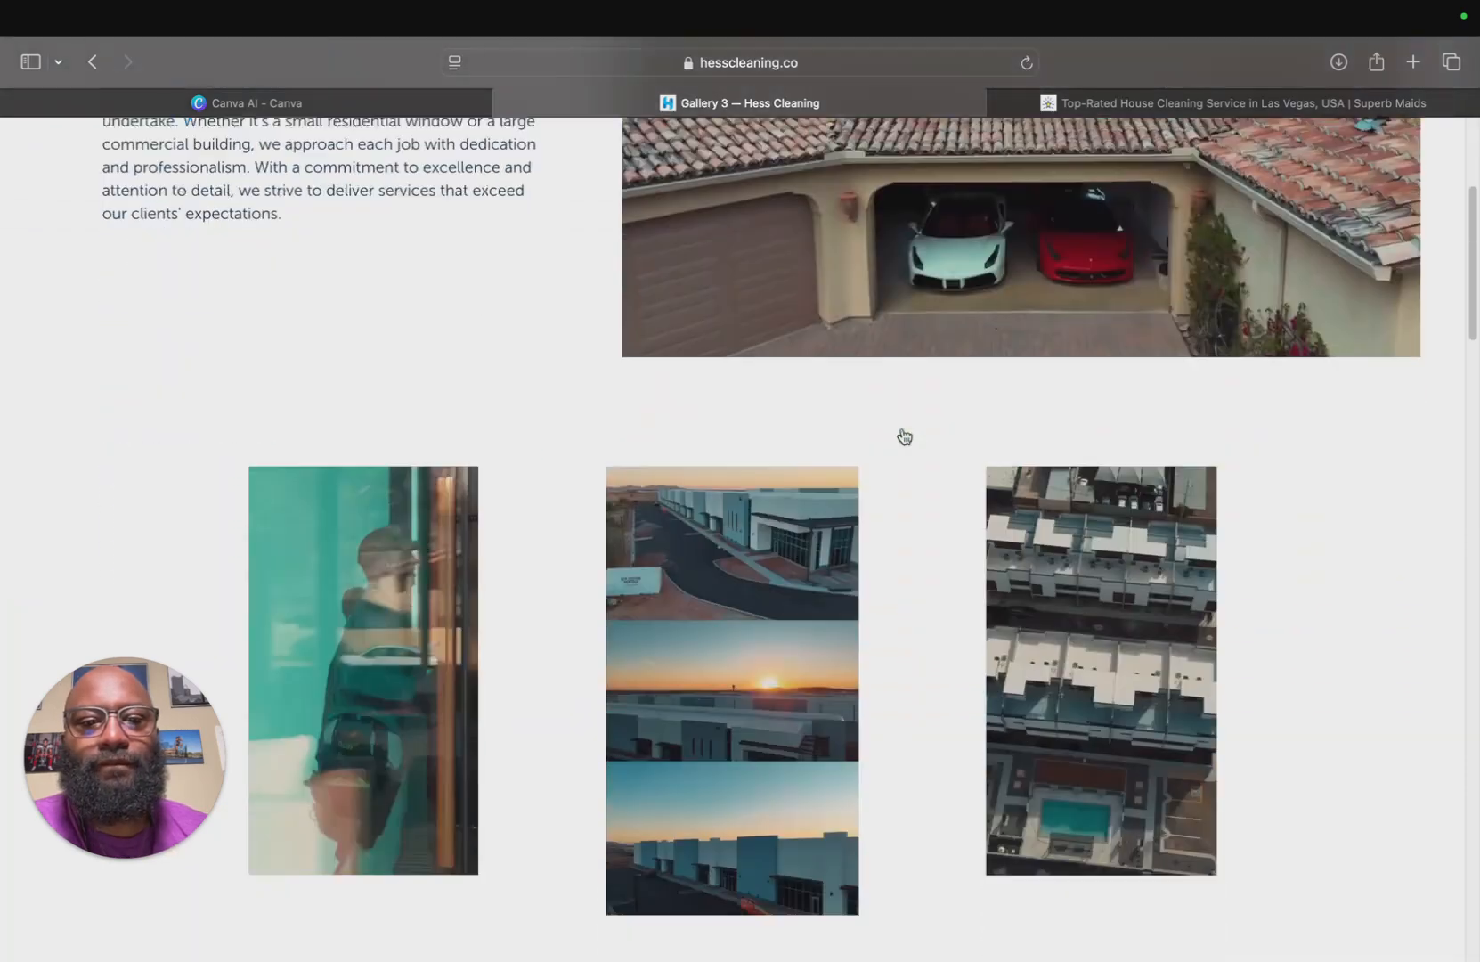
Browse the Hess Cleaning projects gallery and homepage hero, highlighting the tagline and description text for reference.
scroll(905, 436, "down", 1)
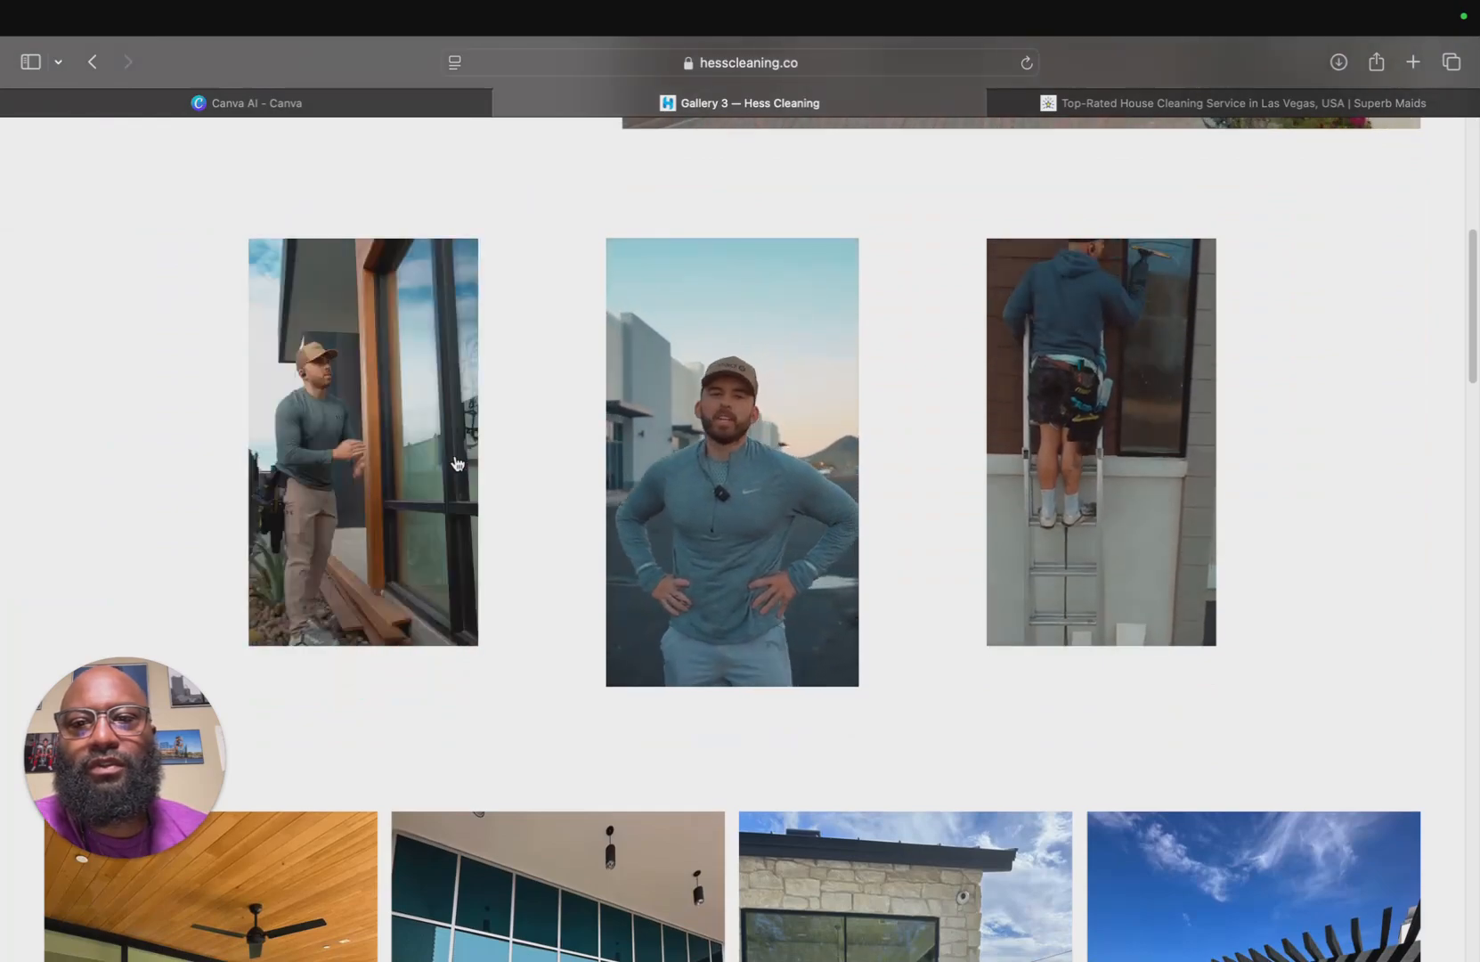
scroll(455, 463, "down", 10)
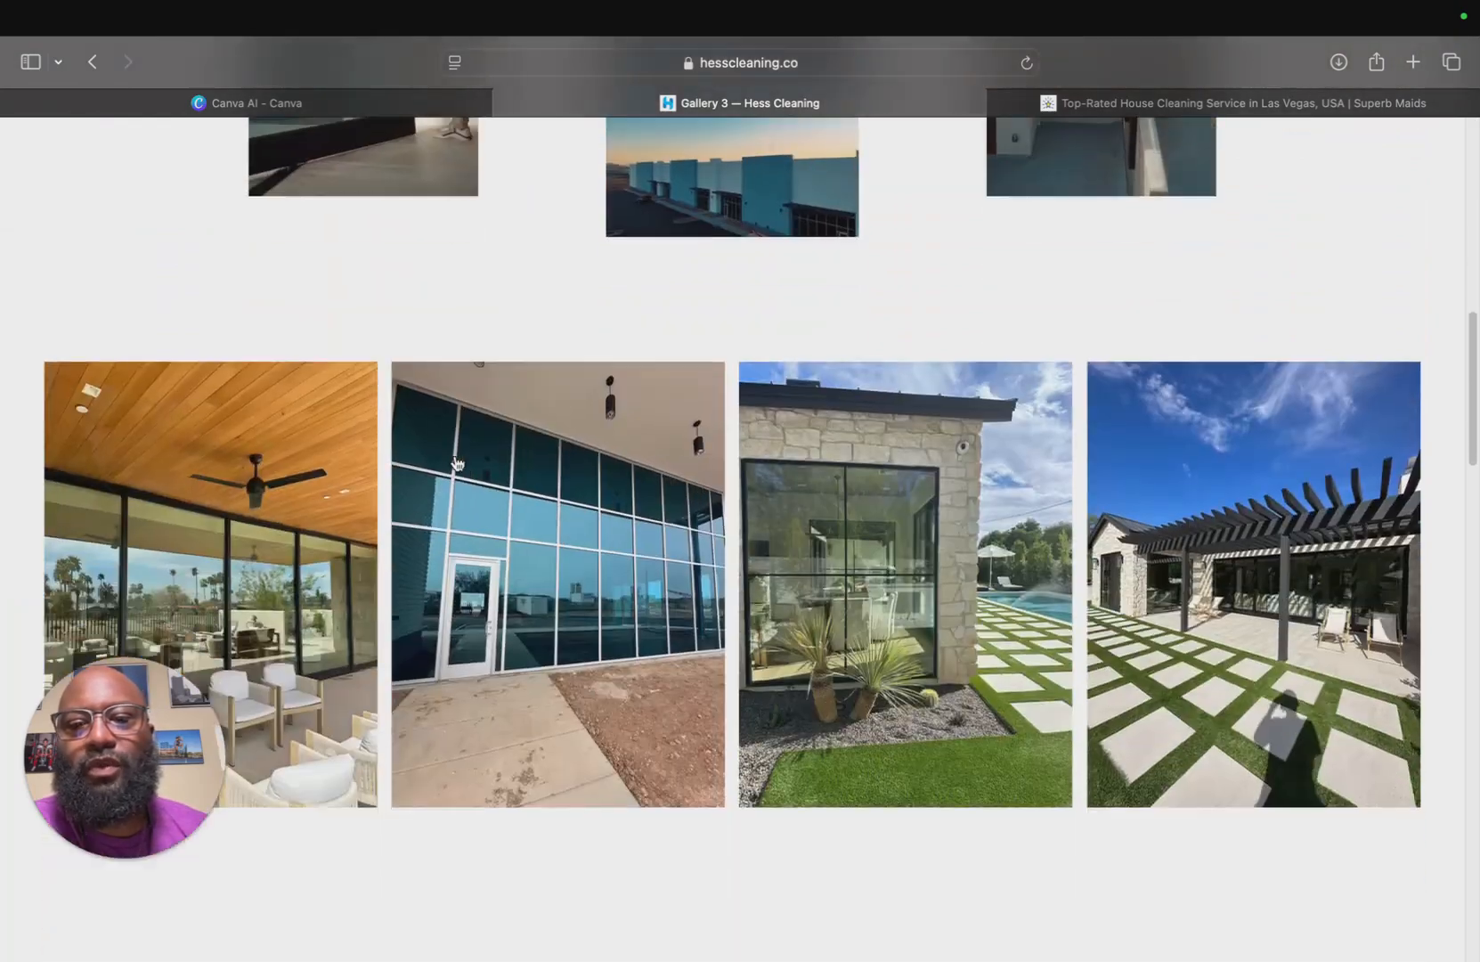
scroll(459, 450, "up", 15)
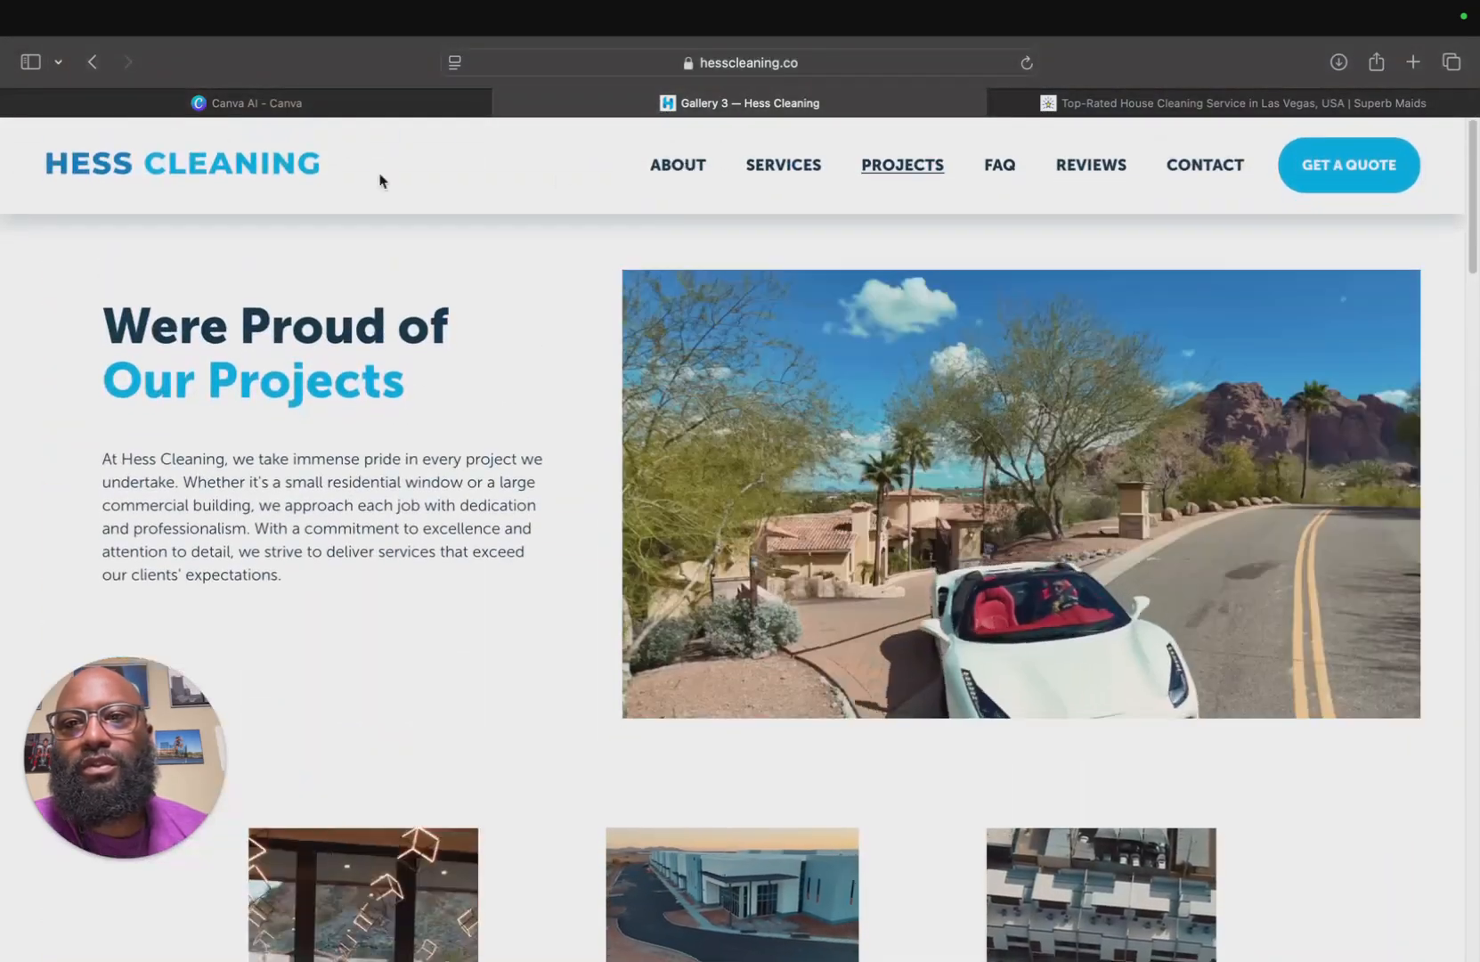
left_click(258, 164)
scroll(580, 312, "down", 1)
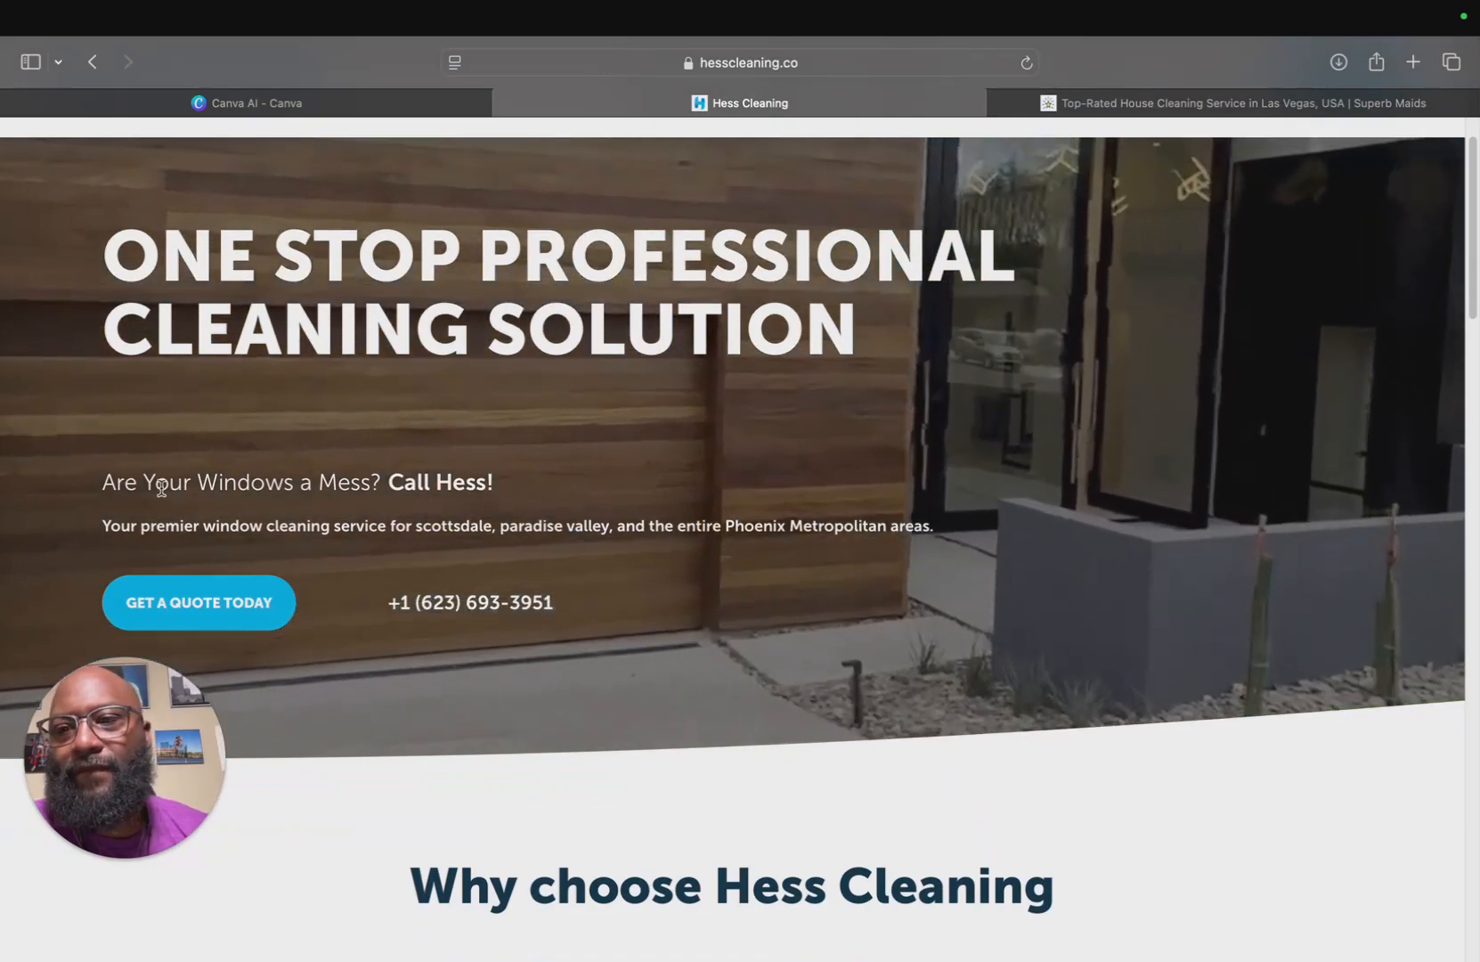
left_click_drag(102, 482, 493, 486)
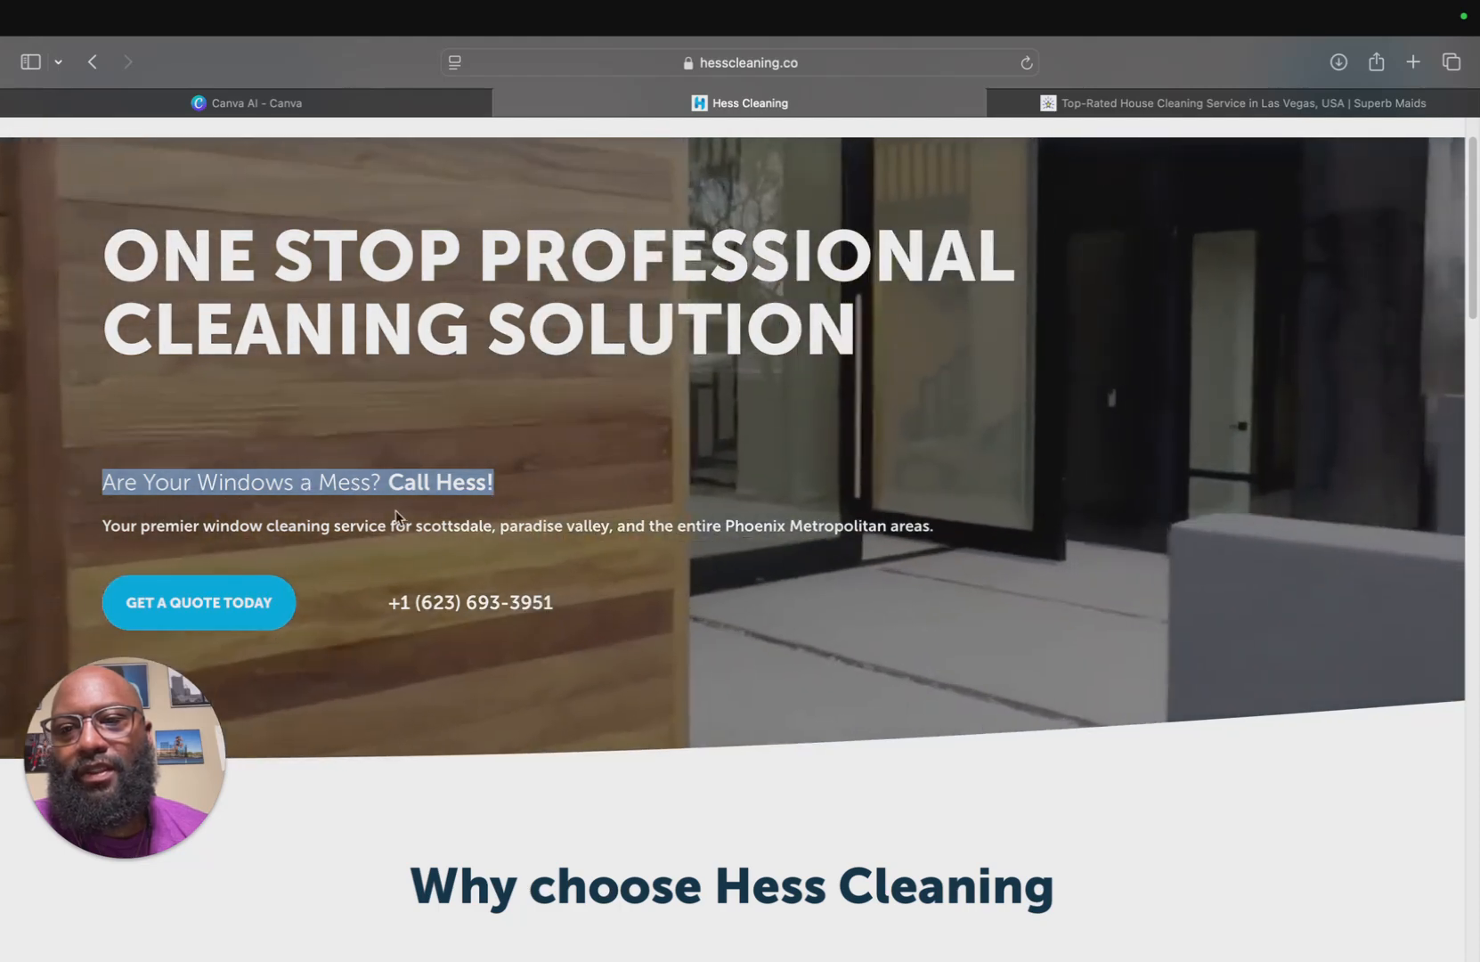
left_click_drag(103, 526, 697, 550)
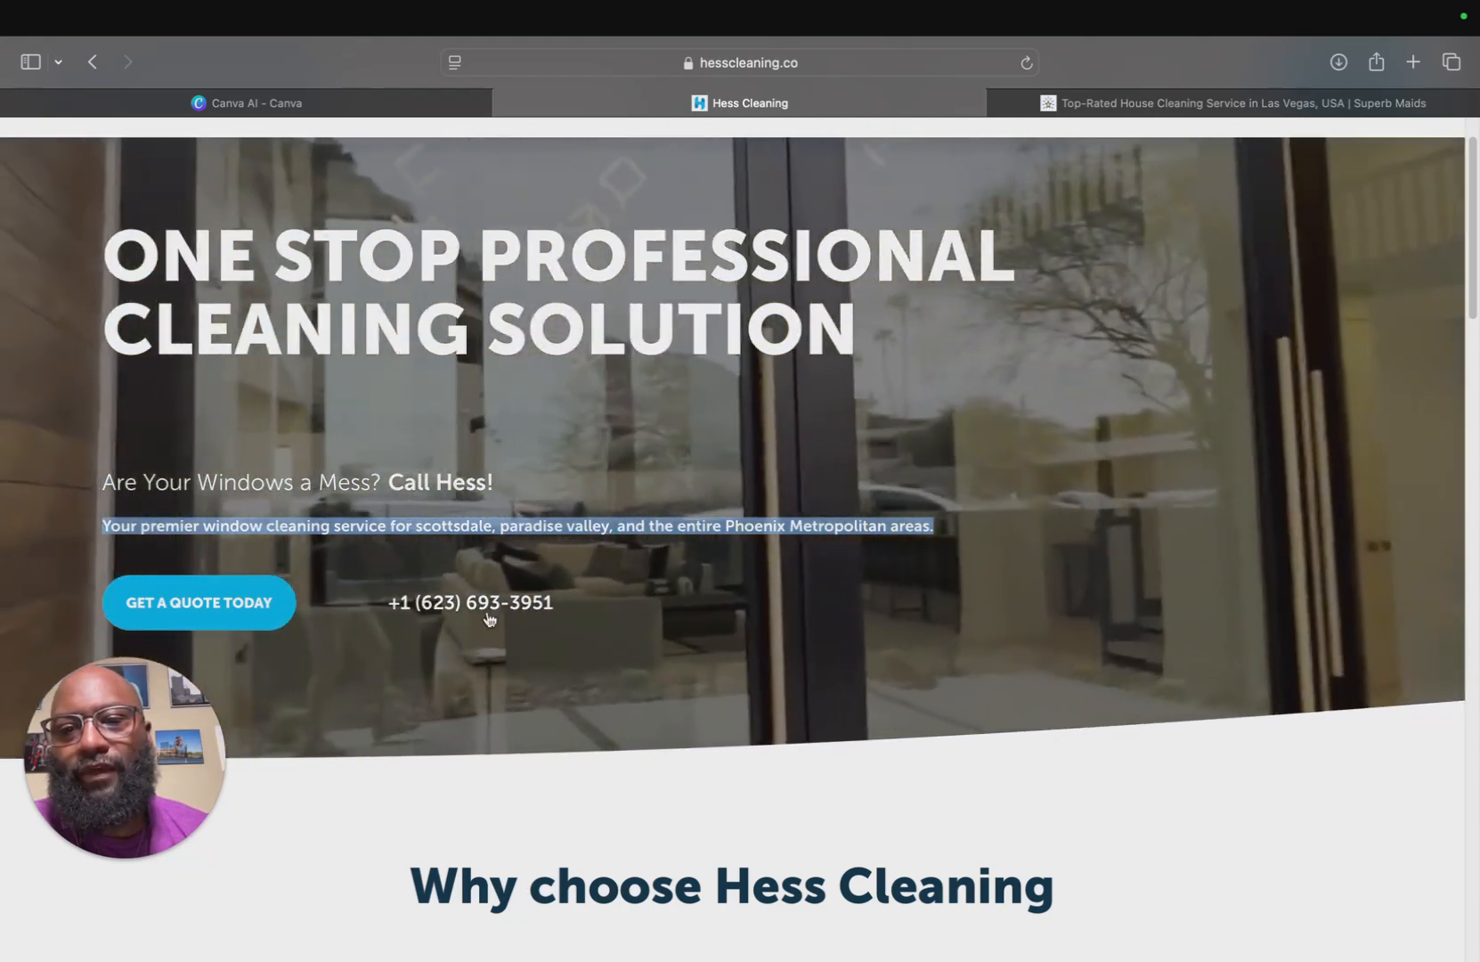
scroll(1363, 314, "up", 2)
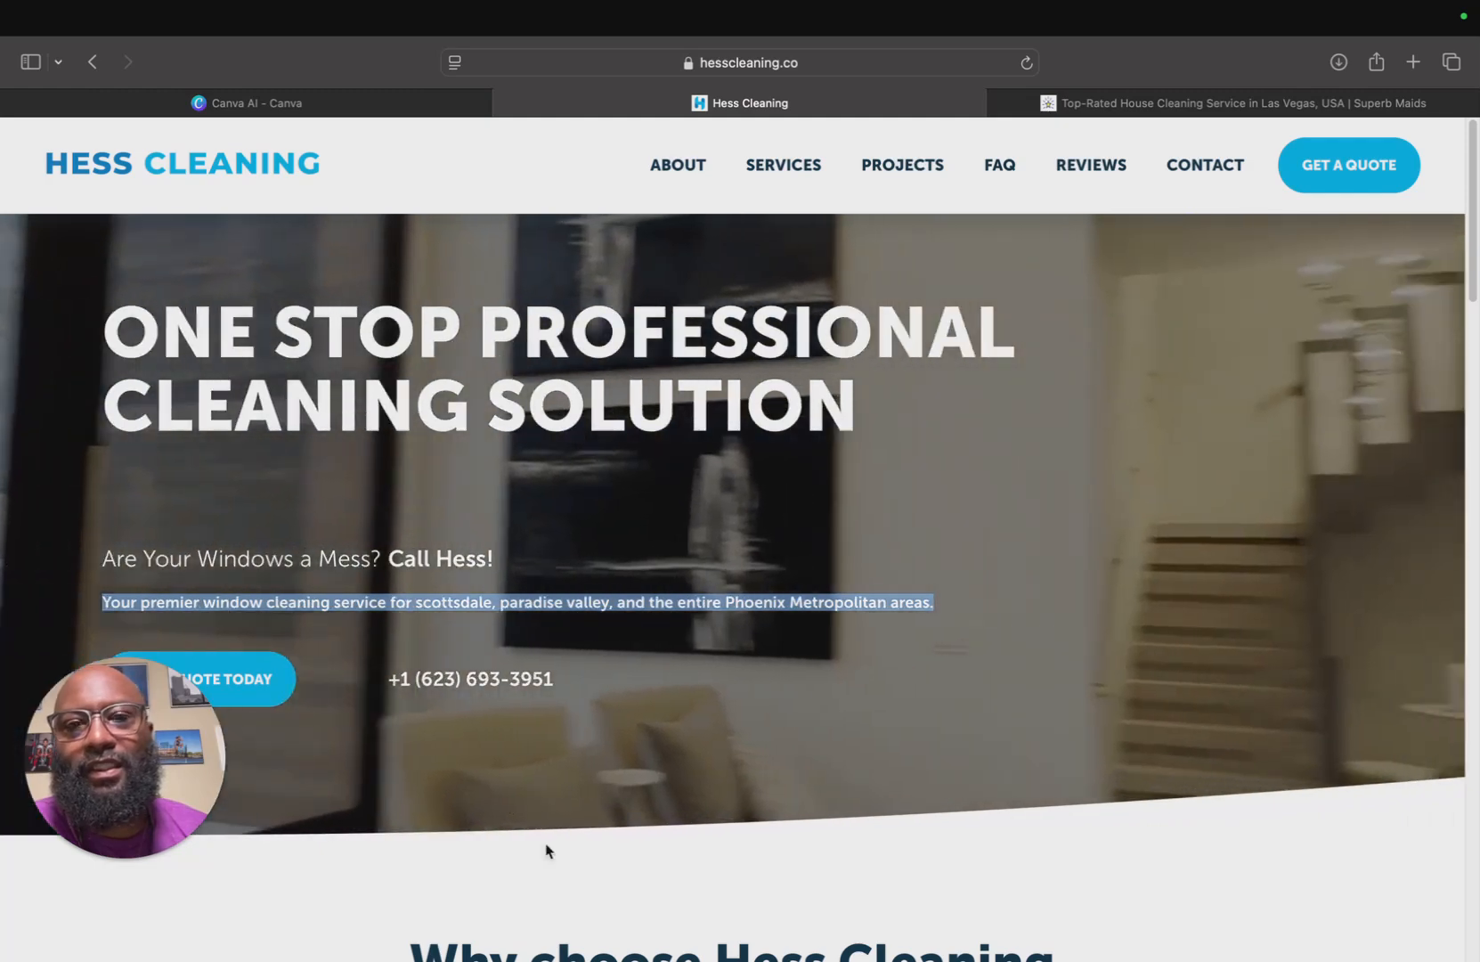
Review the homepage design in Figma's presentation view, then switch to Loom.
mouse_move(477, 931)
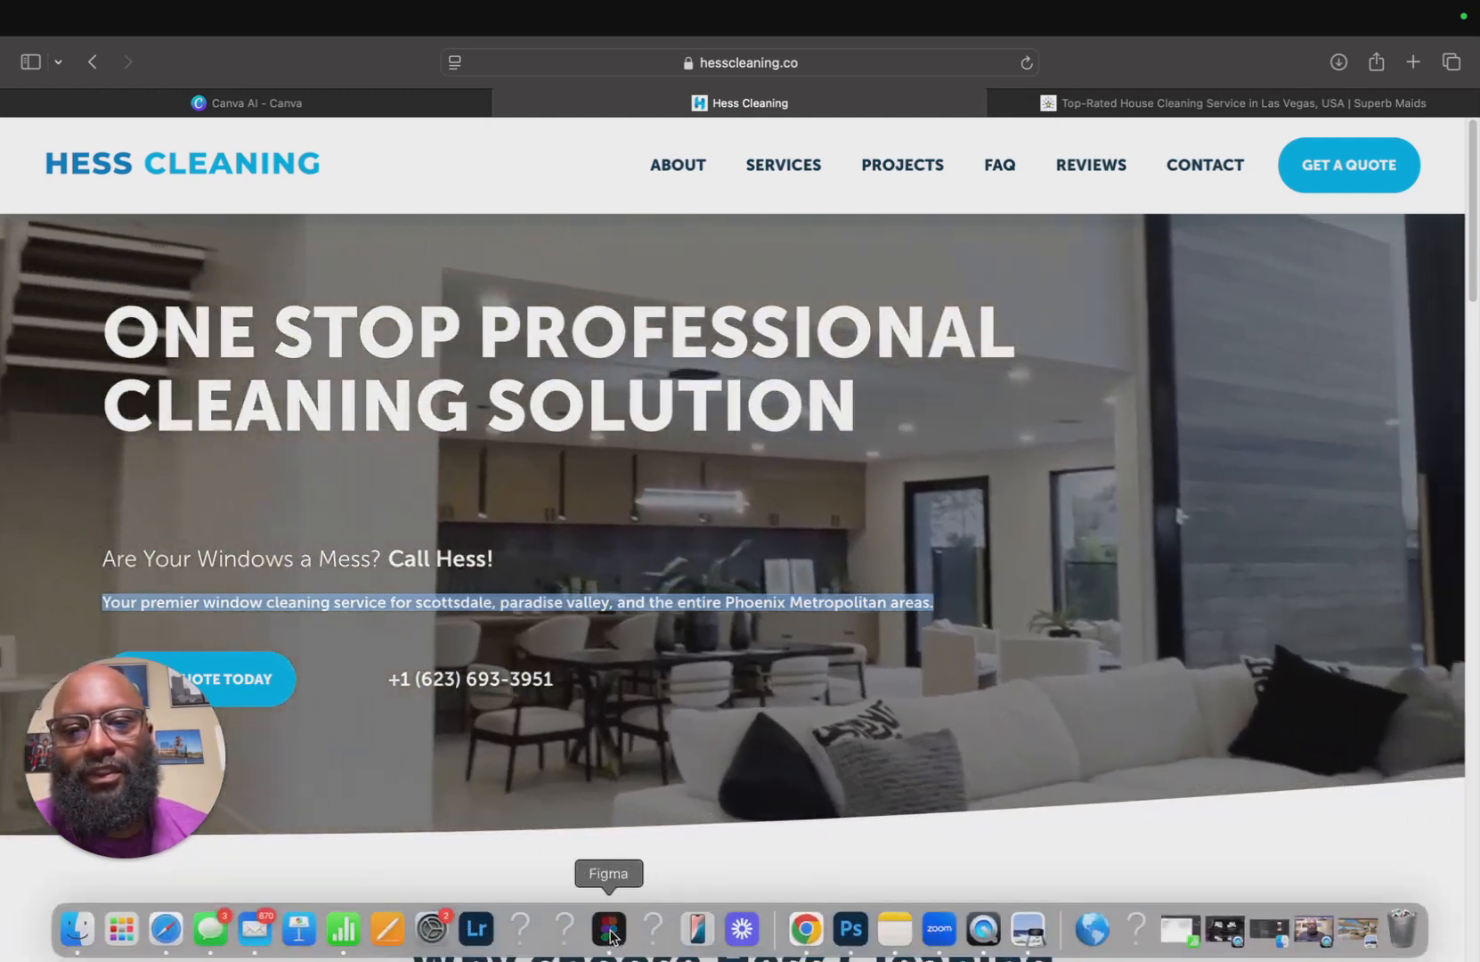
left_click(606, 929)
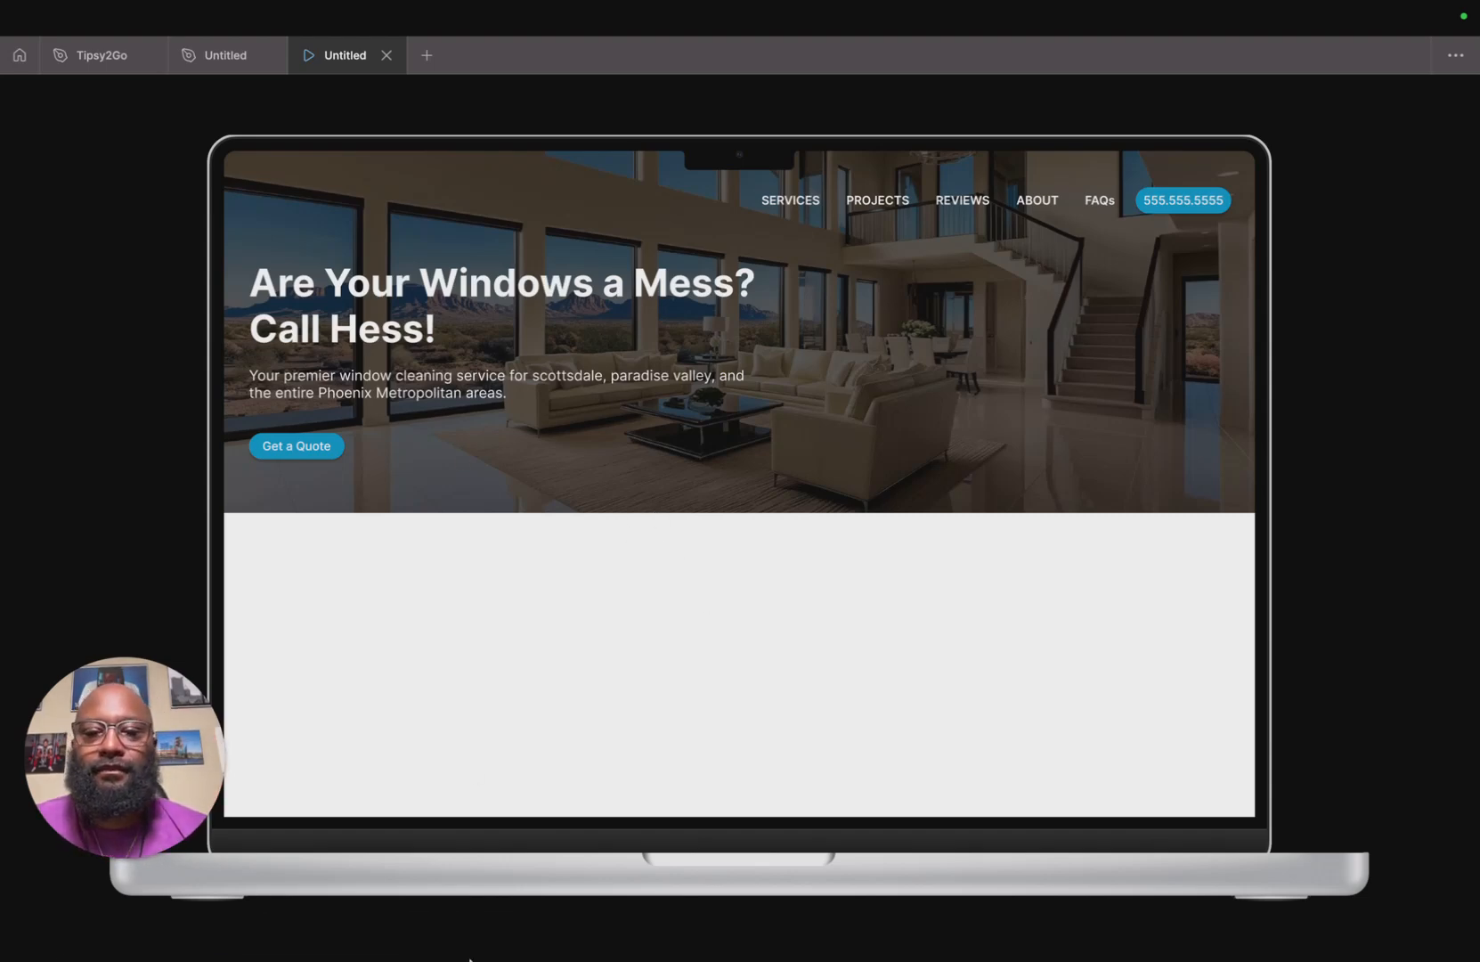
mouse_move(806, 930)
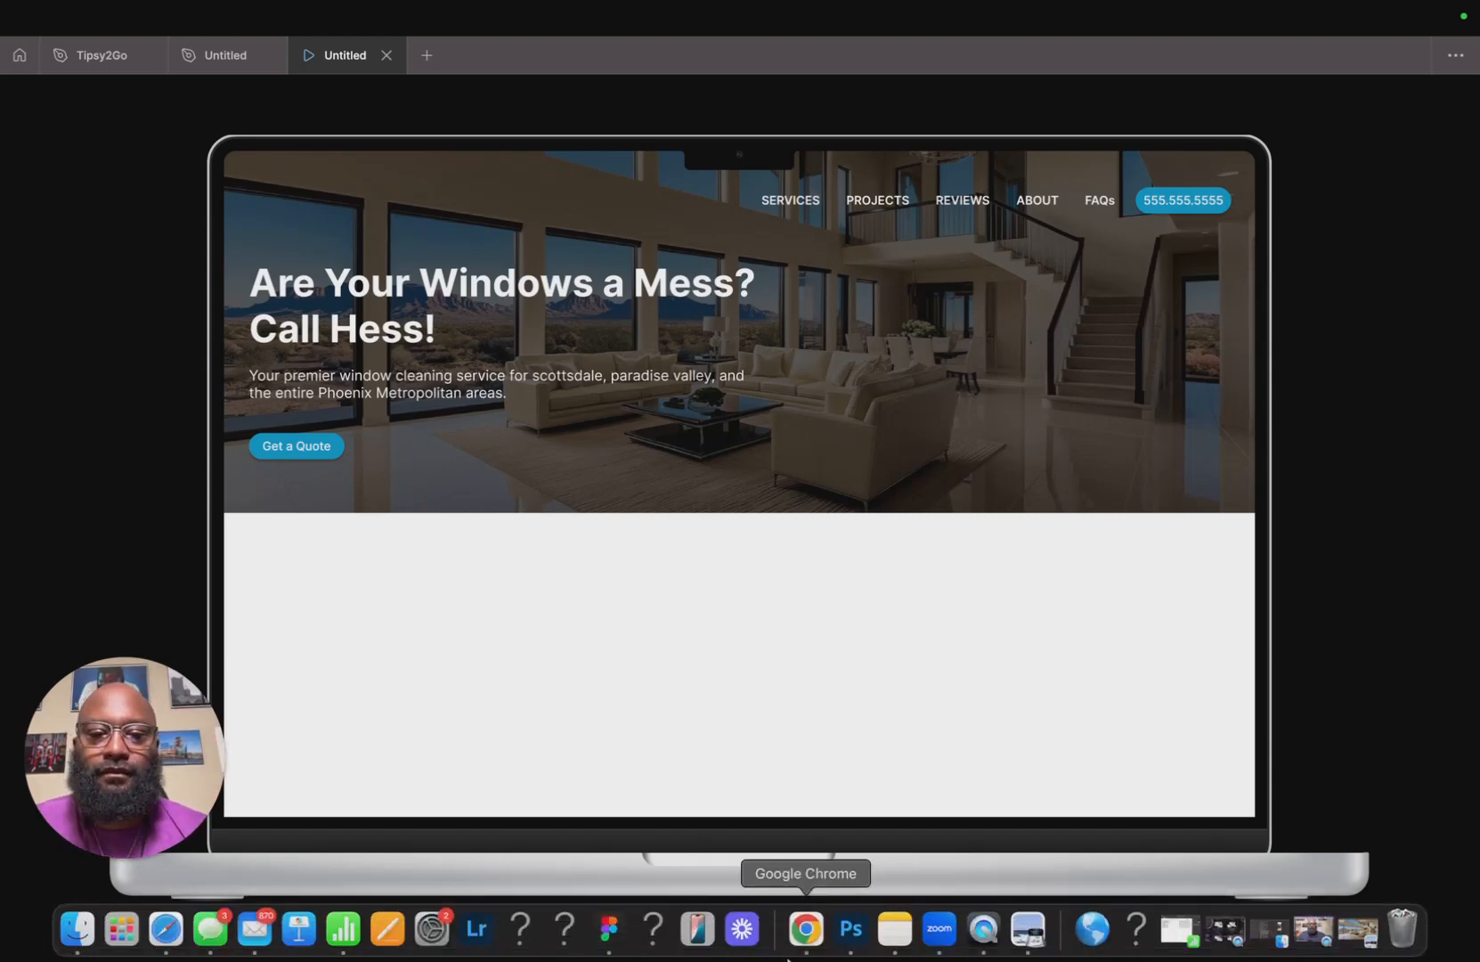
left_click(740, 929)
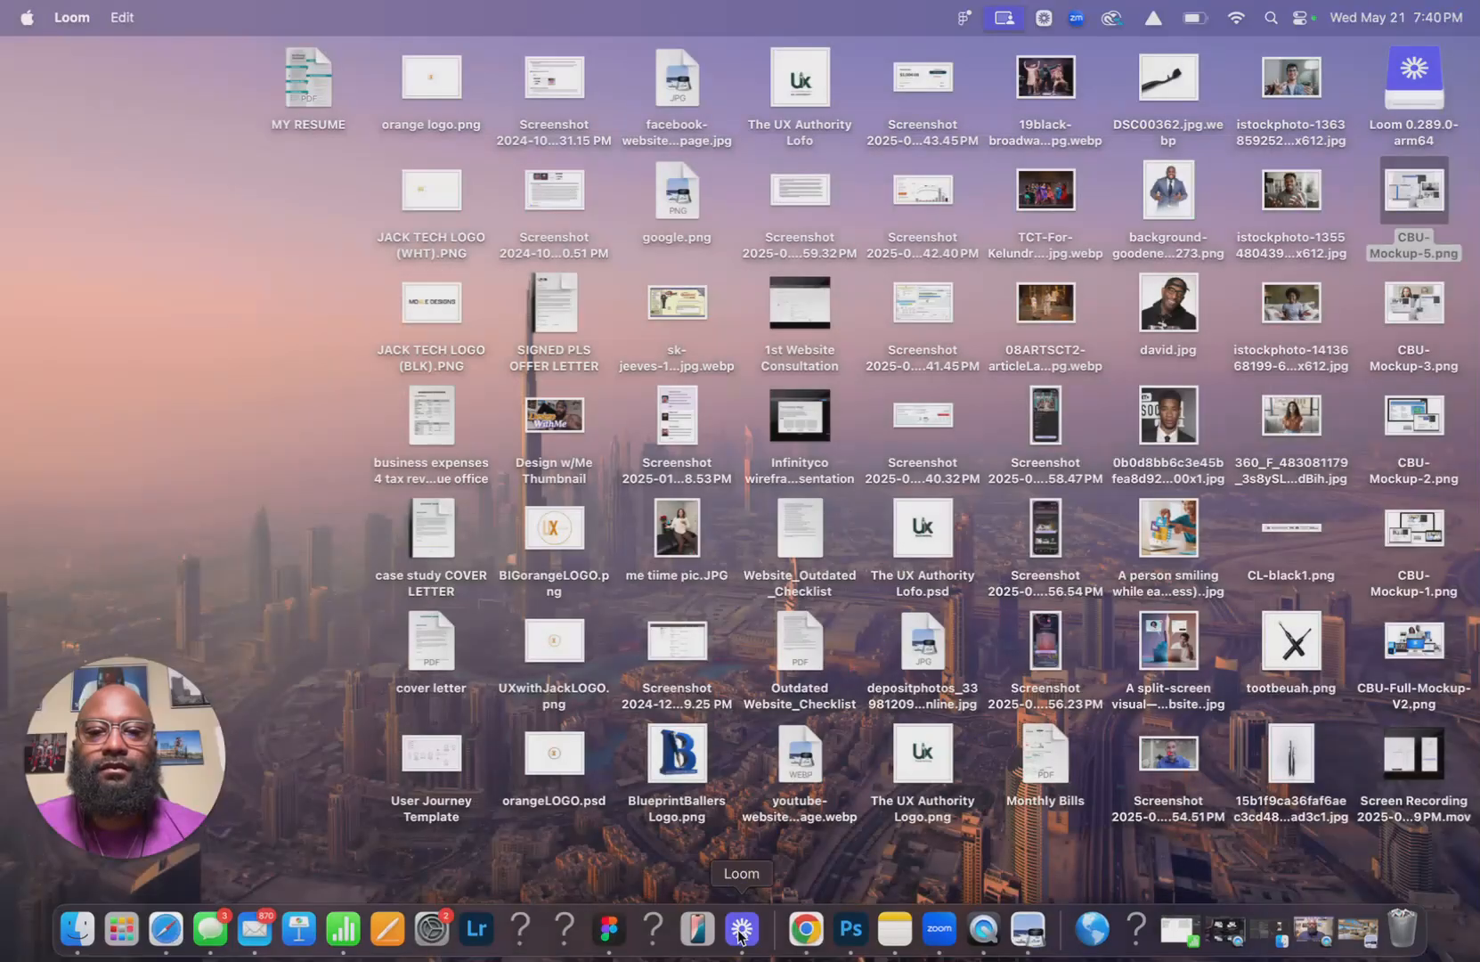